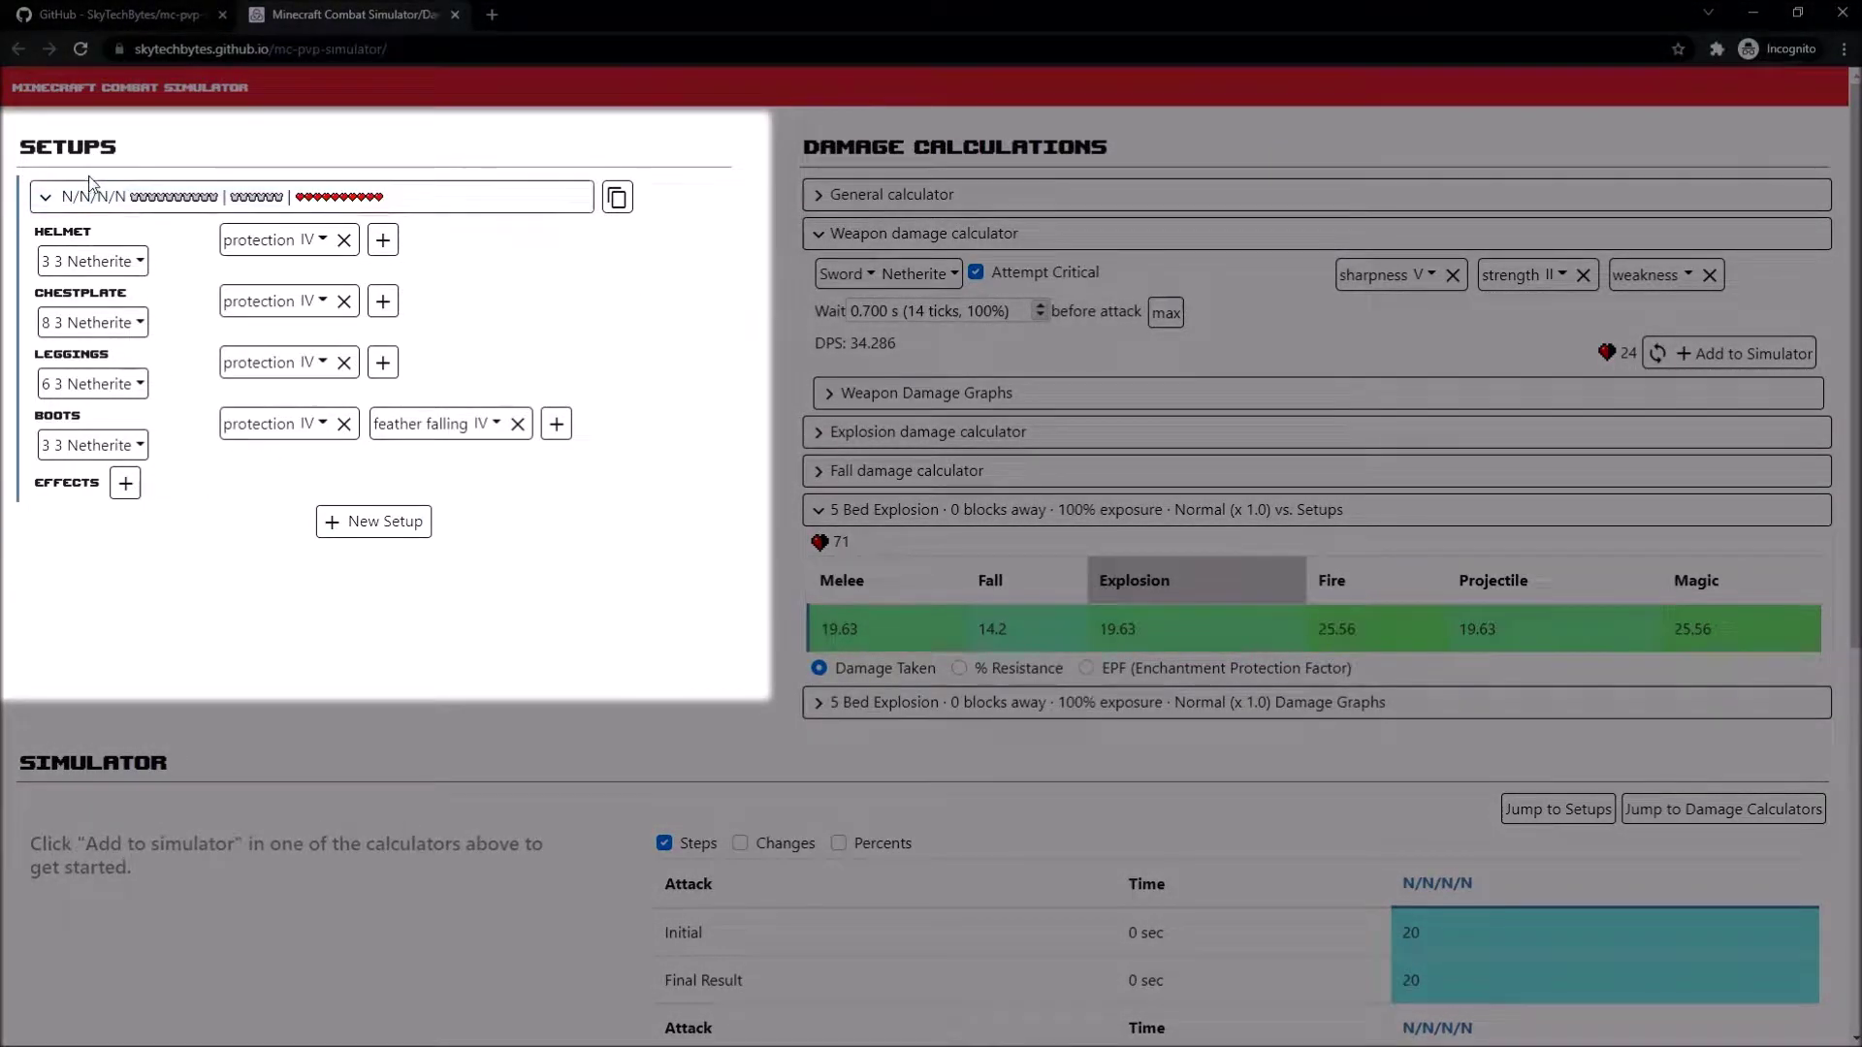
- Review the netherite setup's helmet, chestplate, leggings and boots materials without changing them
left_click(87, 204)
left_click(88, 205)
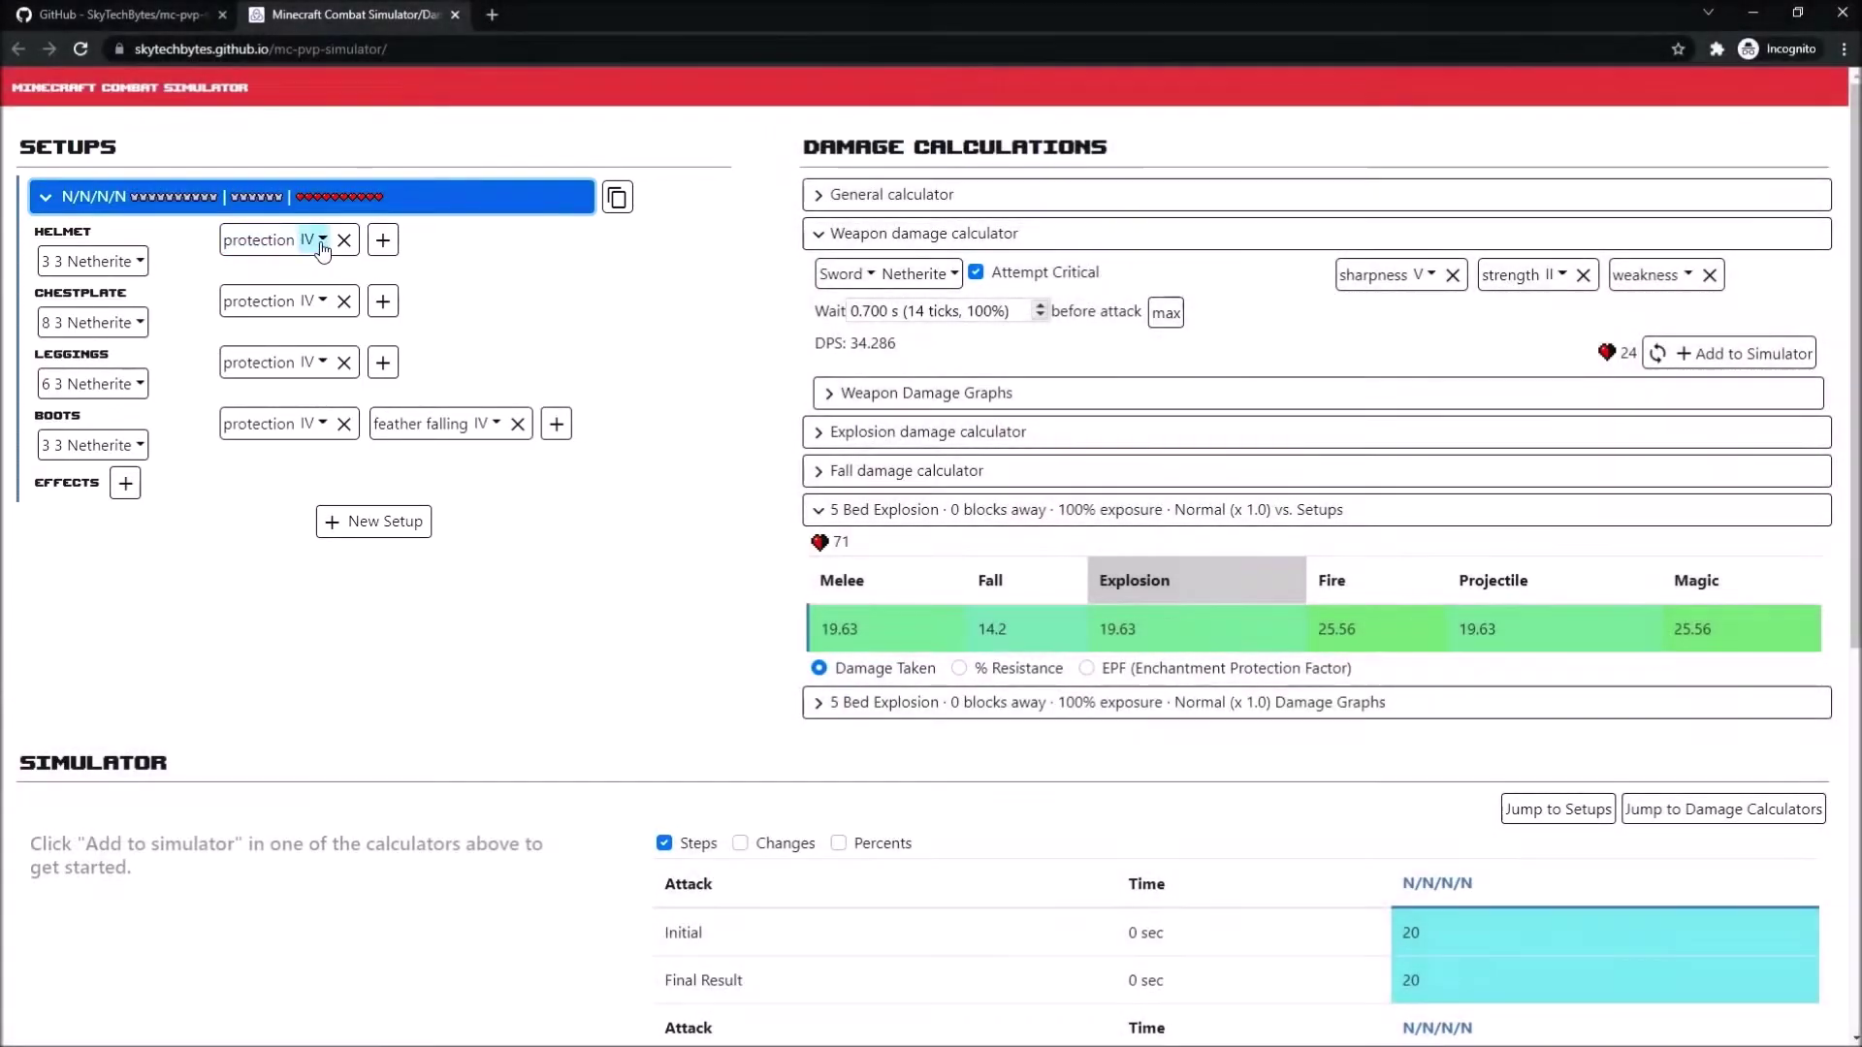
left_click(313, 242)
left_click(315, 245)
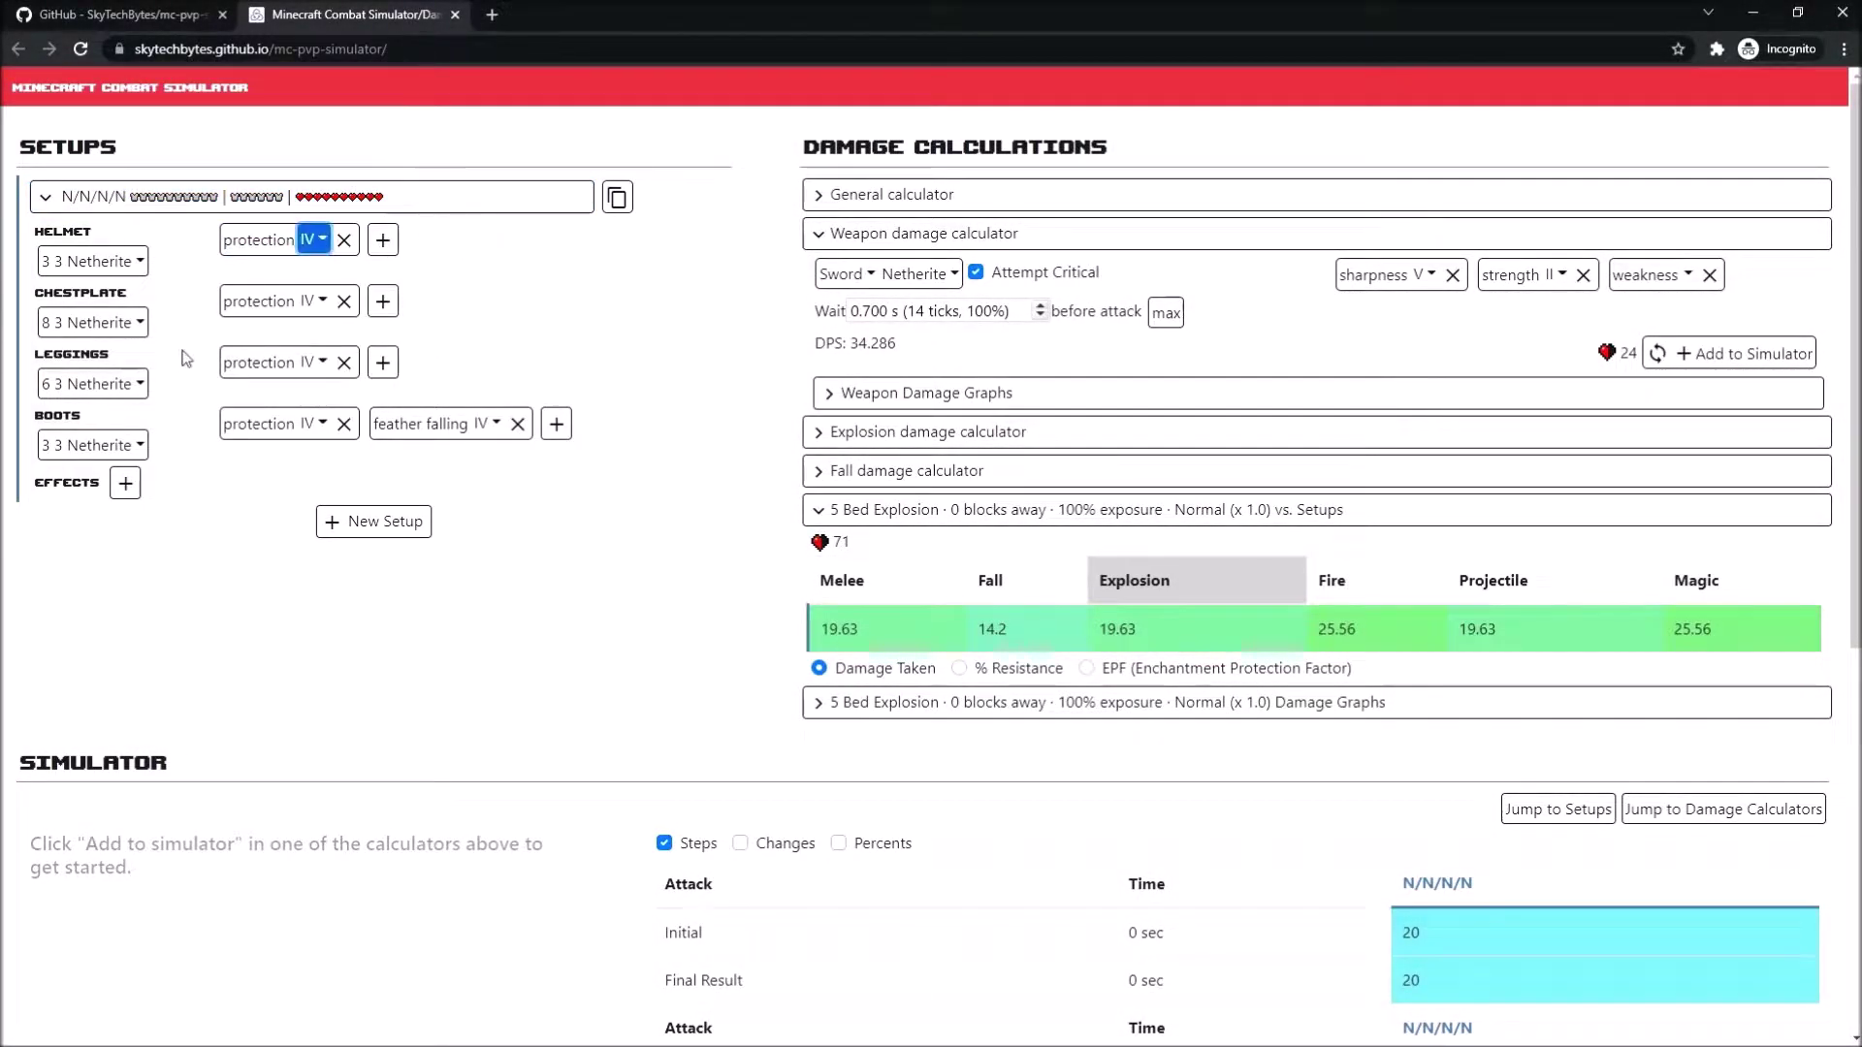
left_click(97, 264)
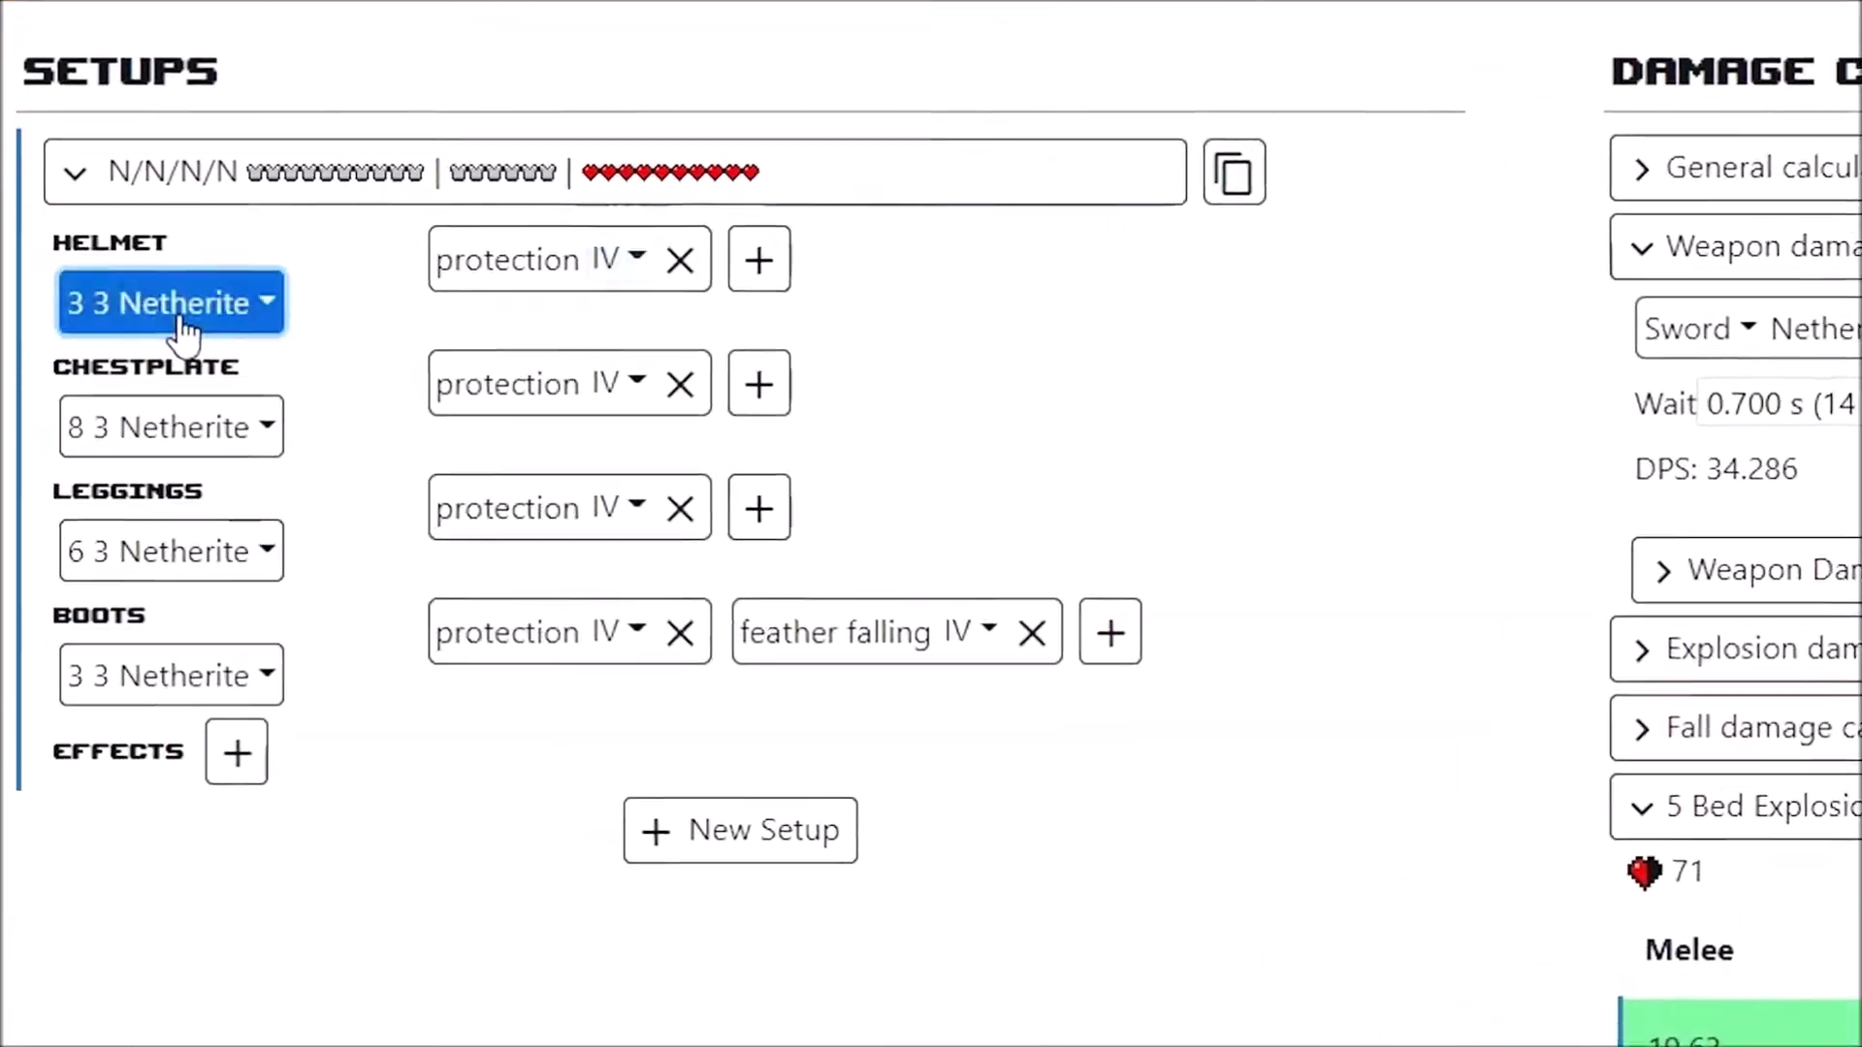
left_click(215, 337)
left_click(208, 468)
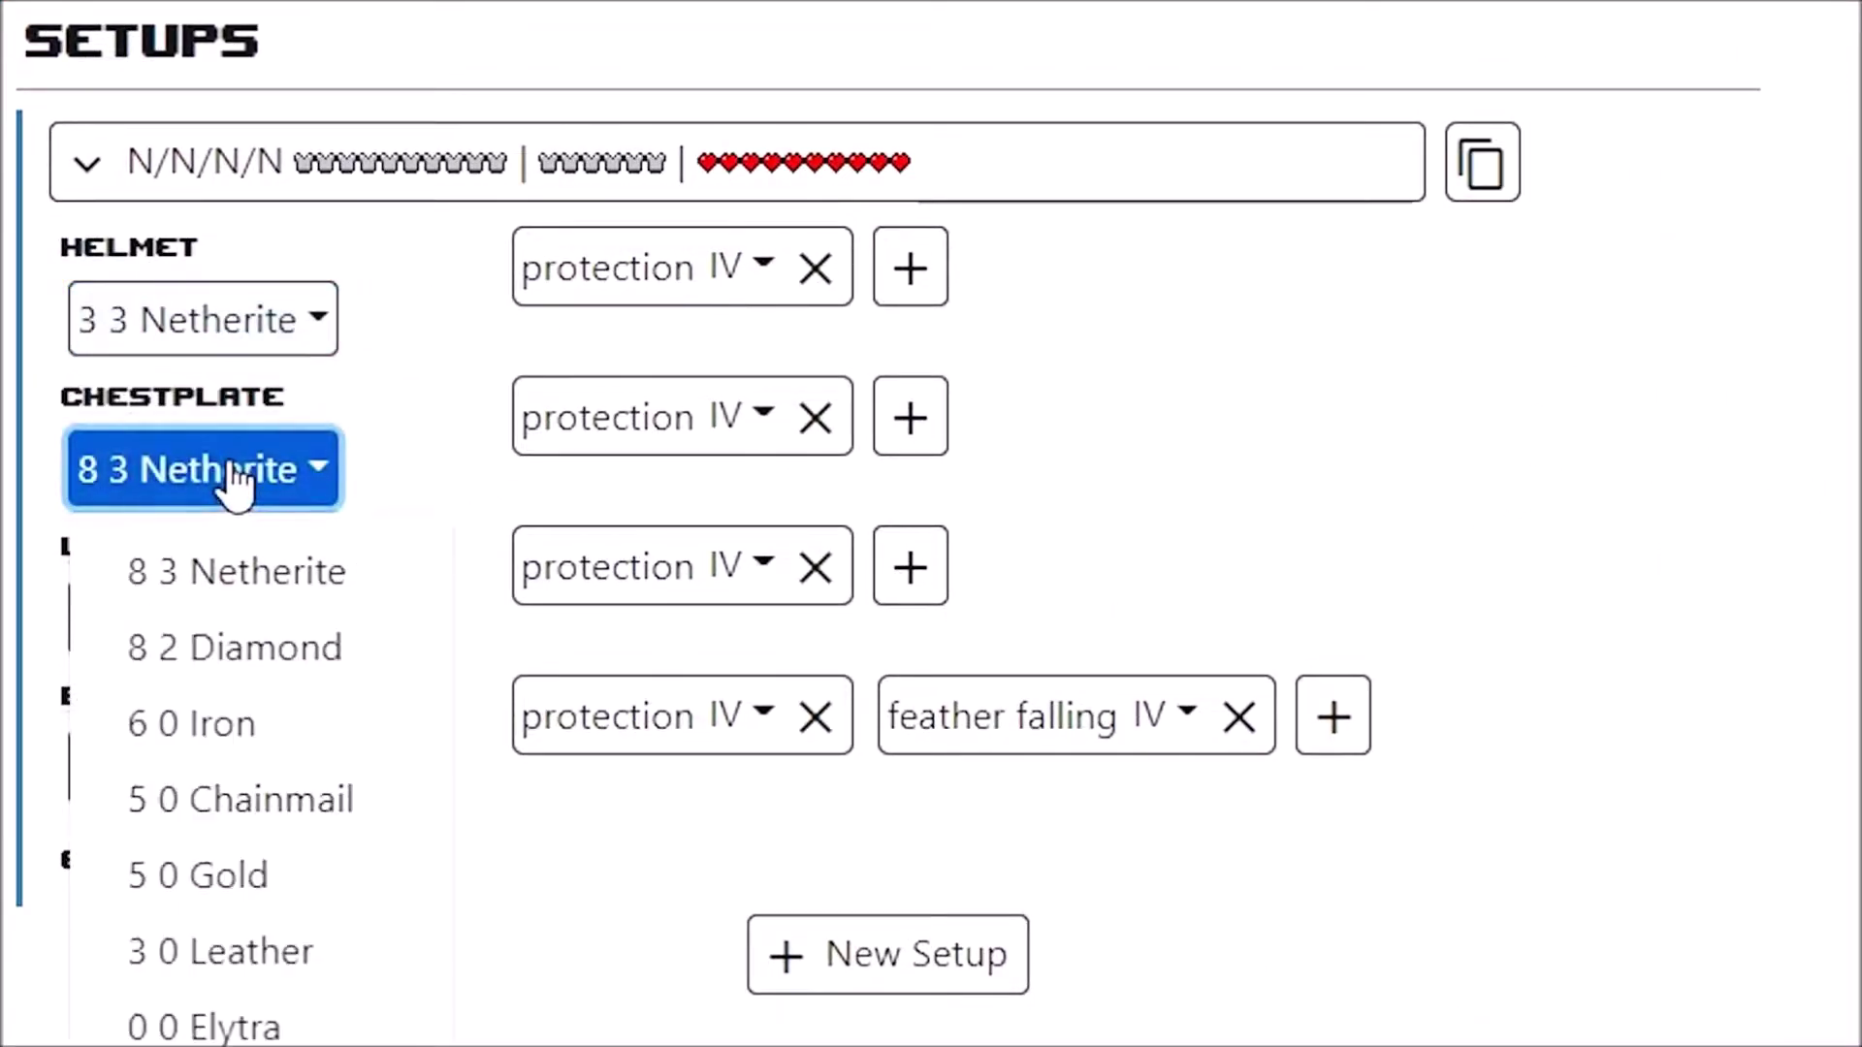
left_click(209, 470)
left_click(221, 630)
left_click(220, 630)
left_click(235, 774)
- Remove Protection IV from the helmet, leaving the other armour enchantments unchanged
left_click(740, 264)
left_click(728, 417)
left_click(728, 422)
left_click(732, 571)
left_click(735, 570)
left_click(813, 296)
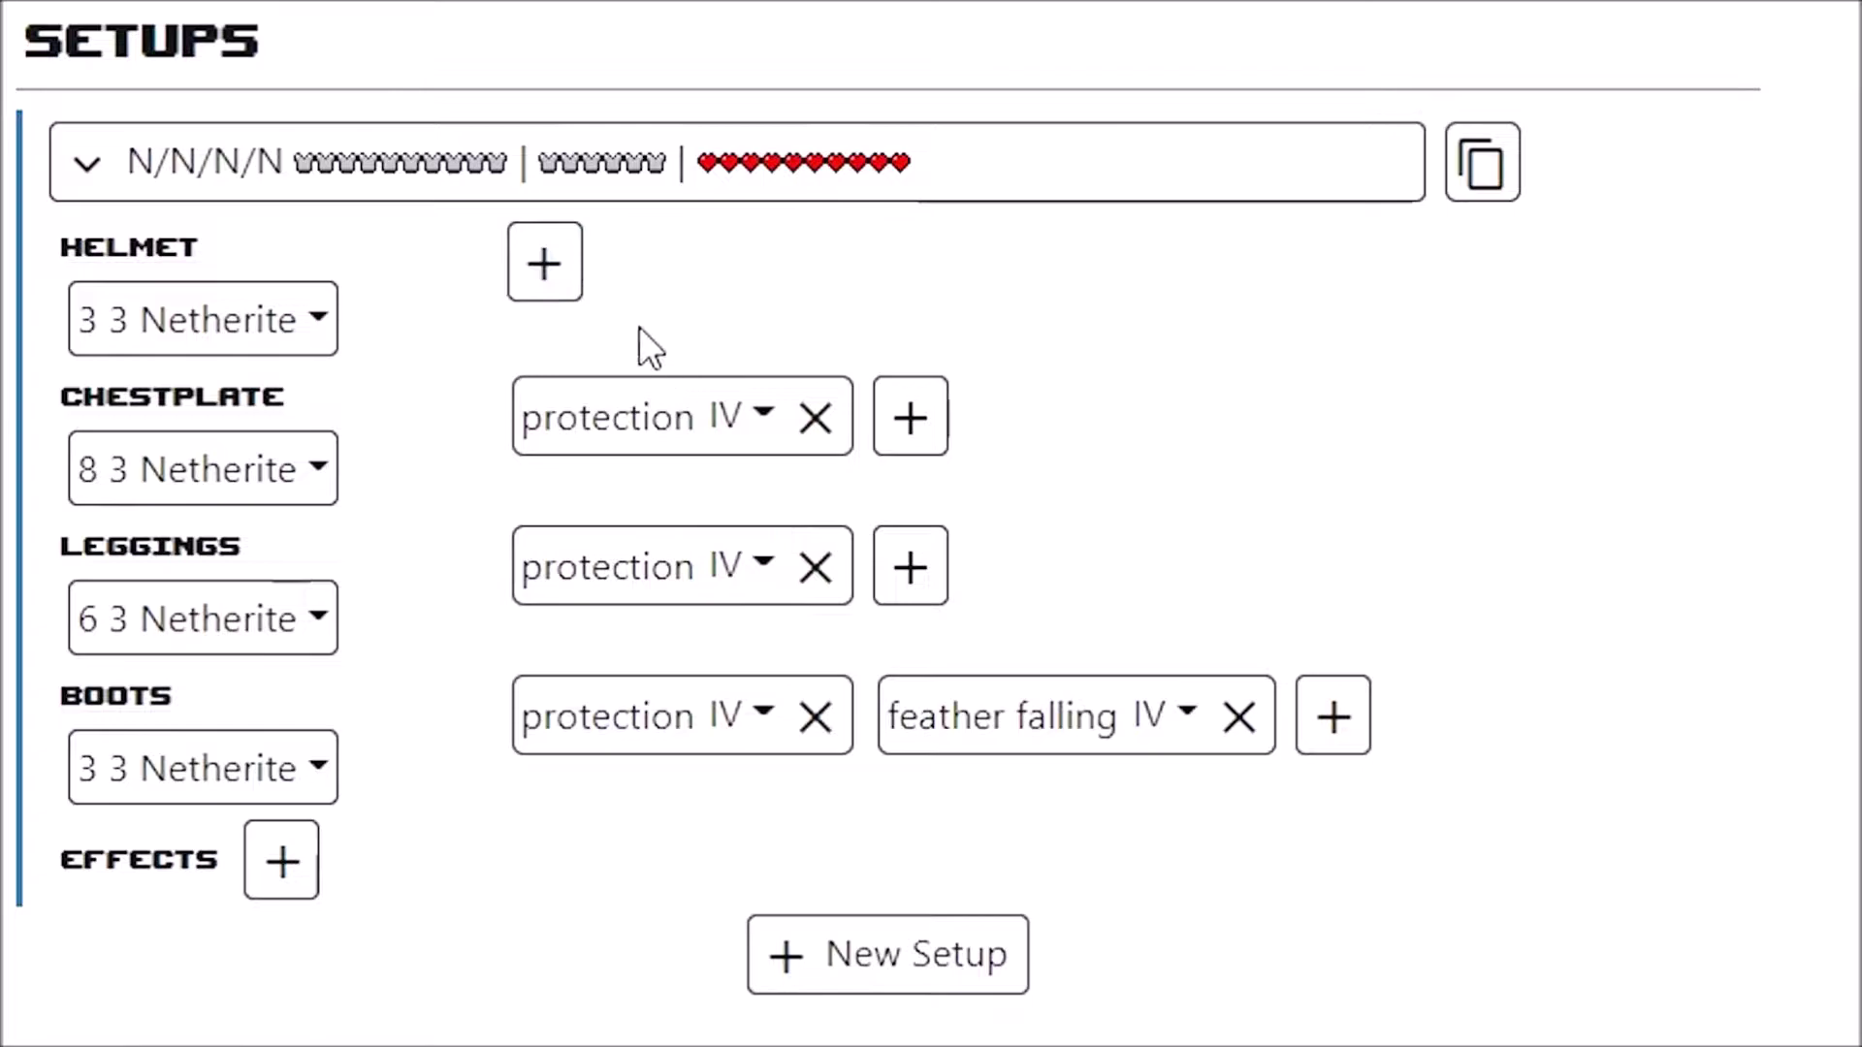
left_click(567, 281)
left_click(632, 264)
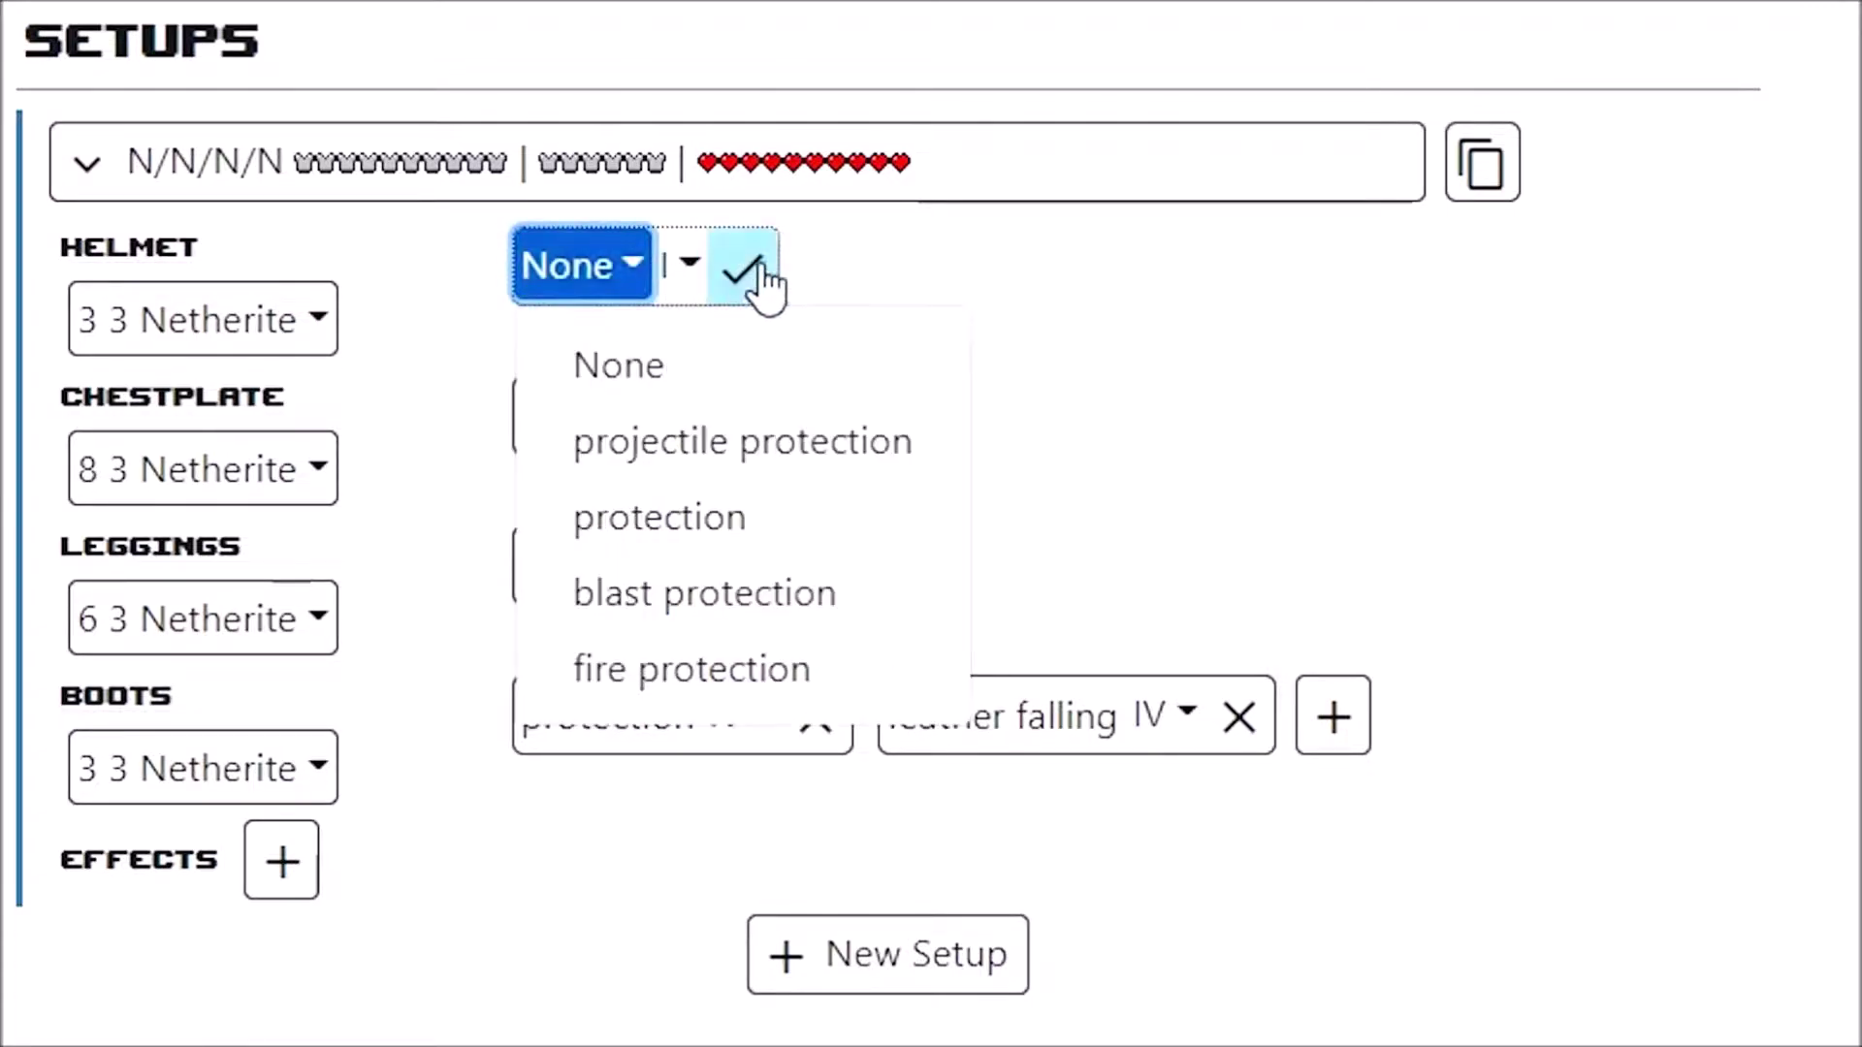
left_click(1097, 464)
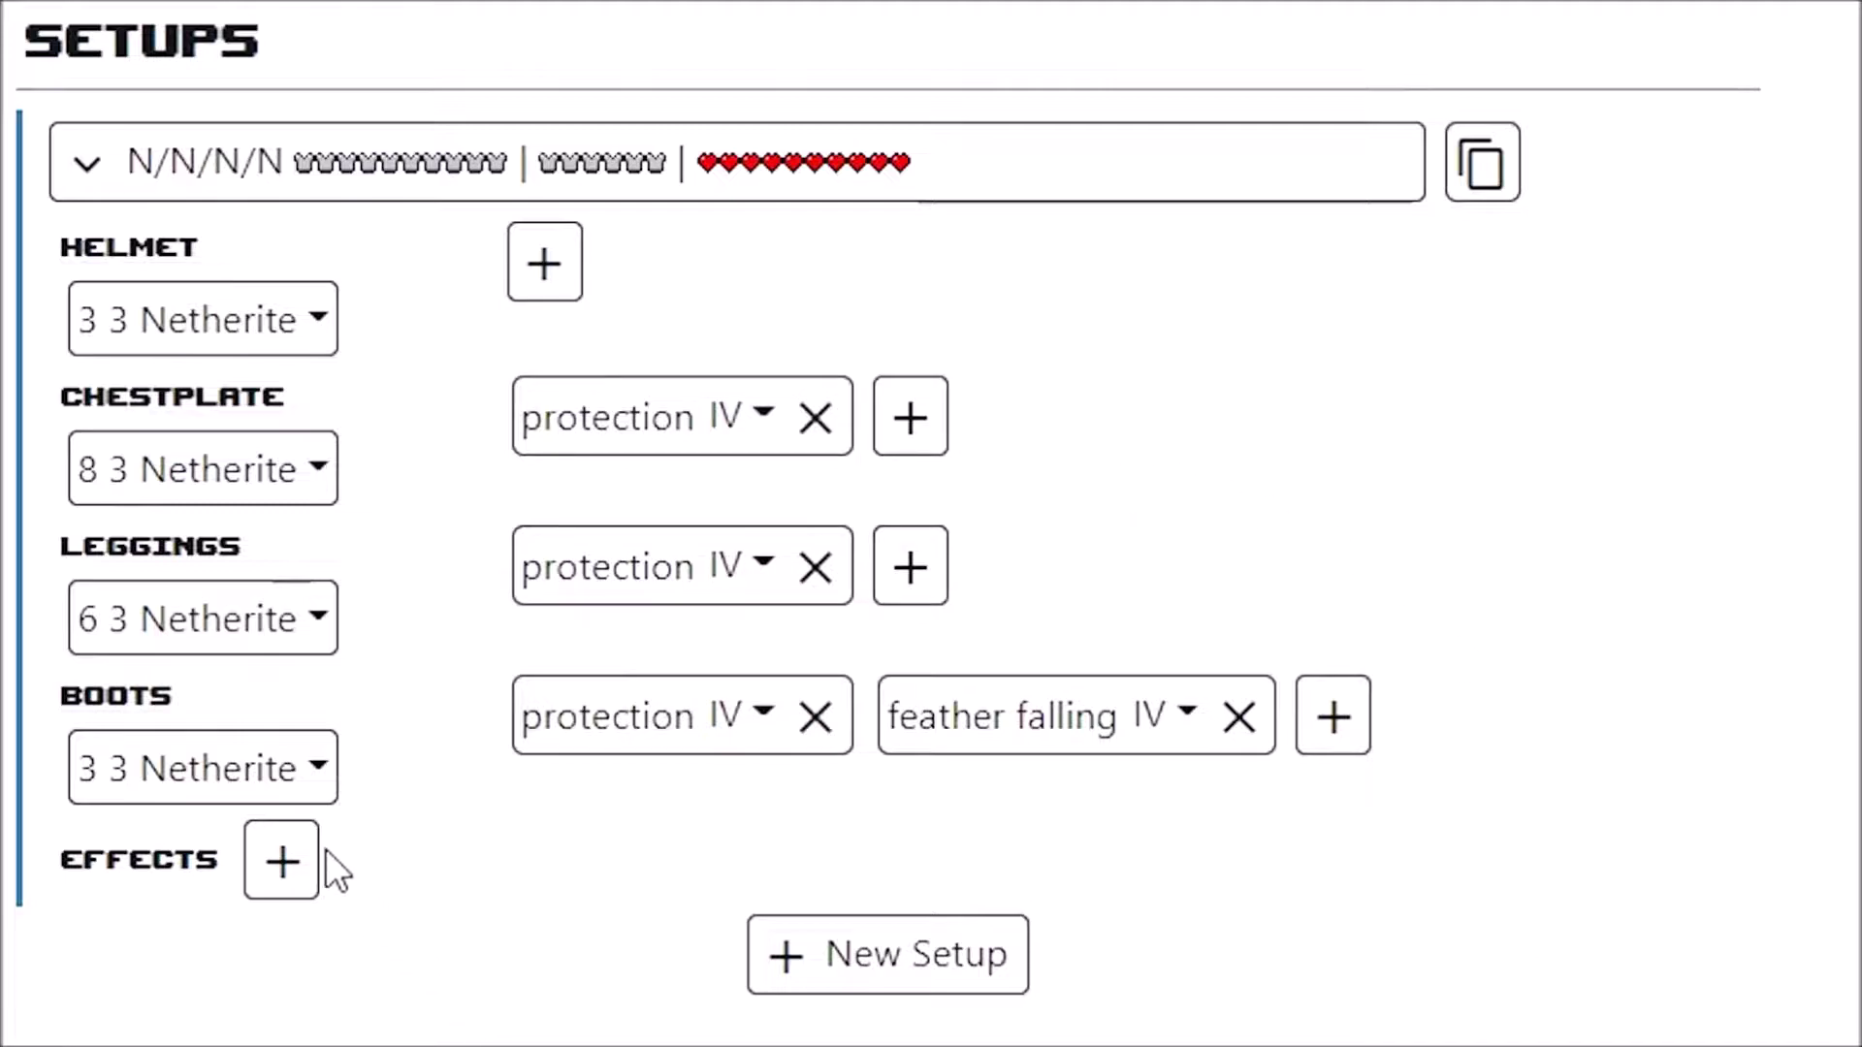
- Give the netherite setup a Resistance I effect
left_click(287, 859)
left_click(155, 936)
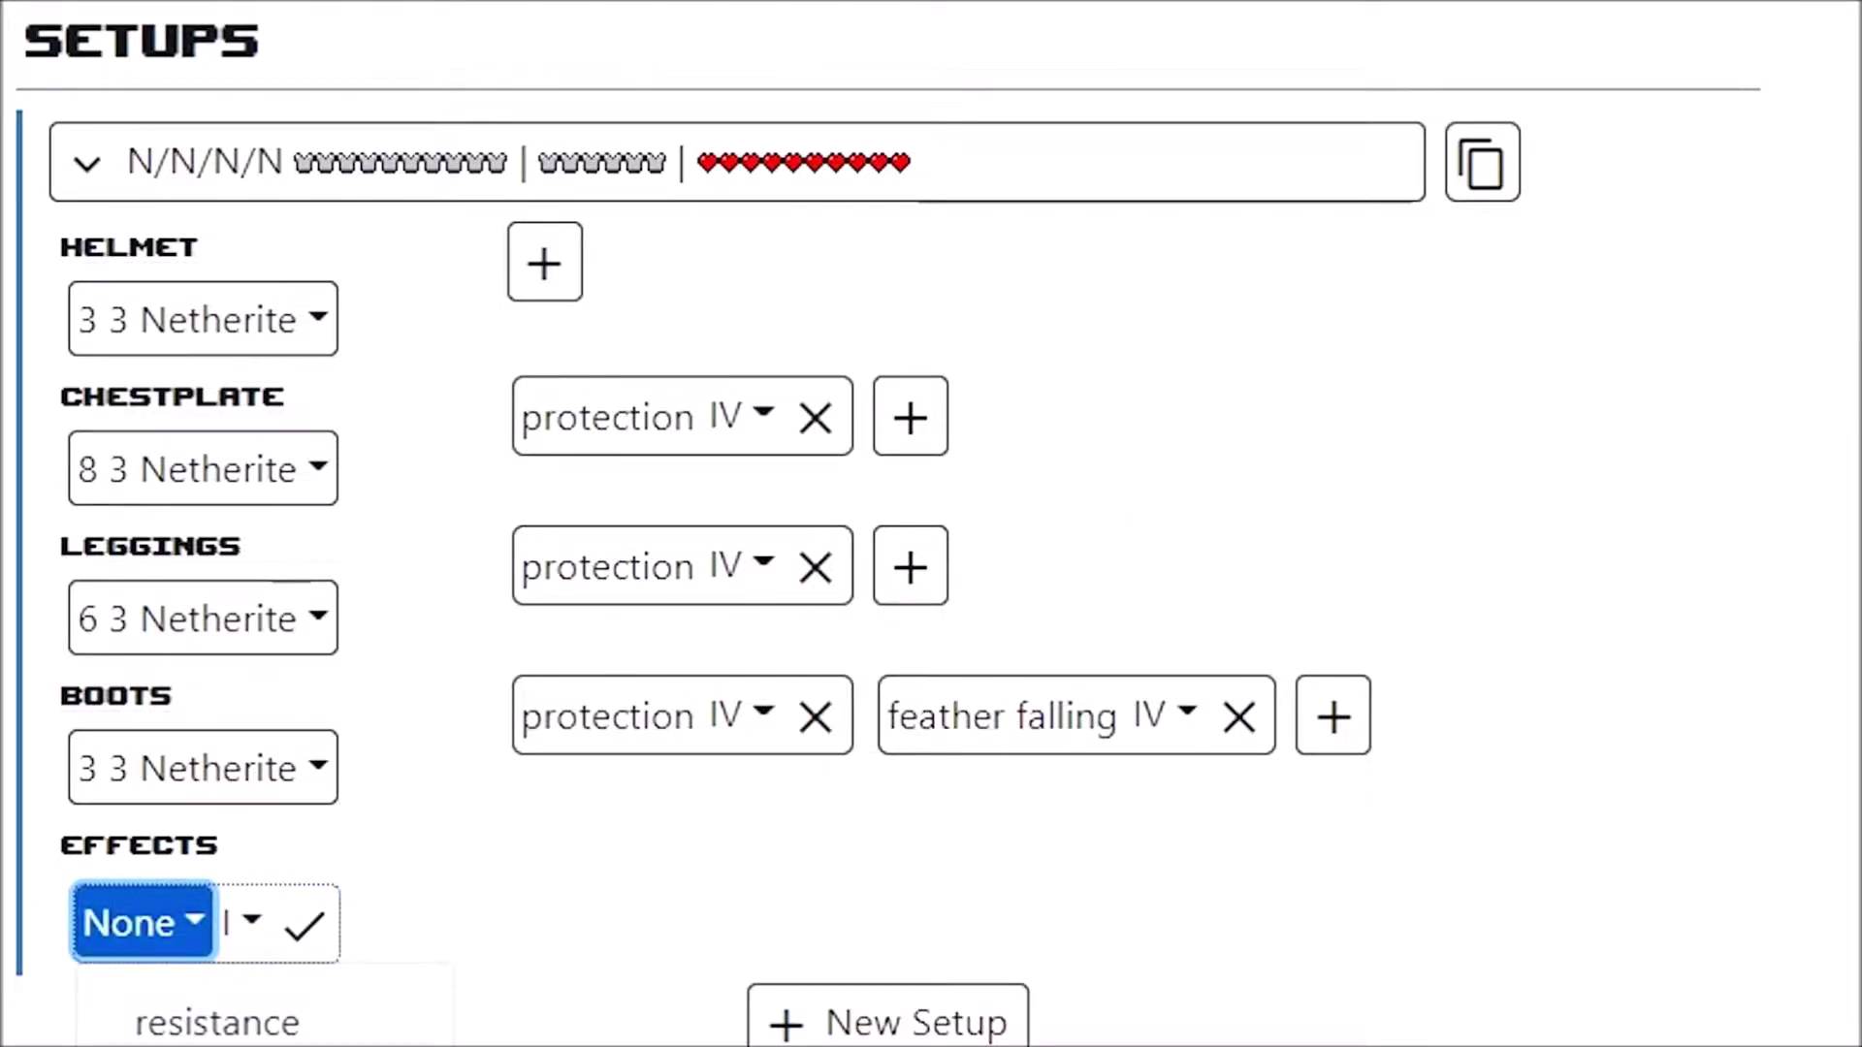
left_click(233, 984)
left_click(378, 929)
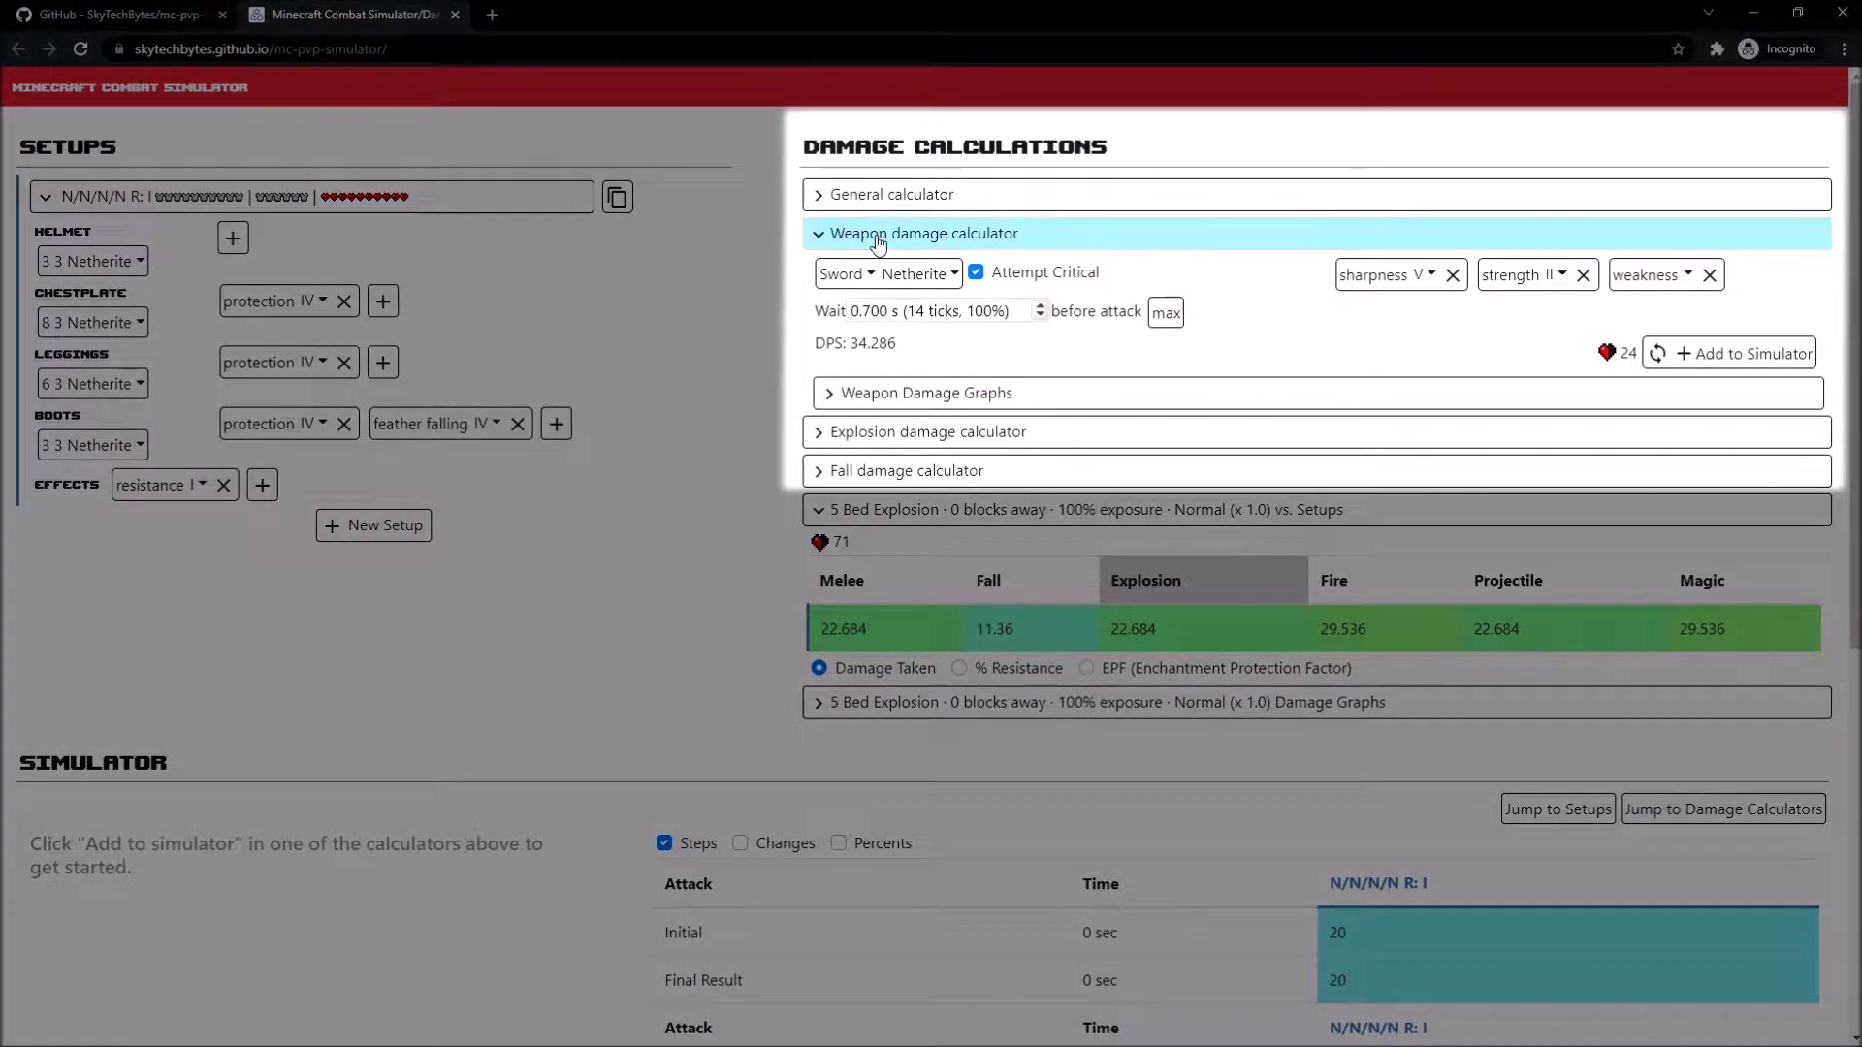
- Make the weapon a critical Diamond sword with the shortest 0.625 s wait
left_click(878, 234)
left_click(877, 234)
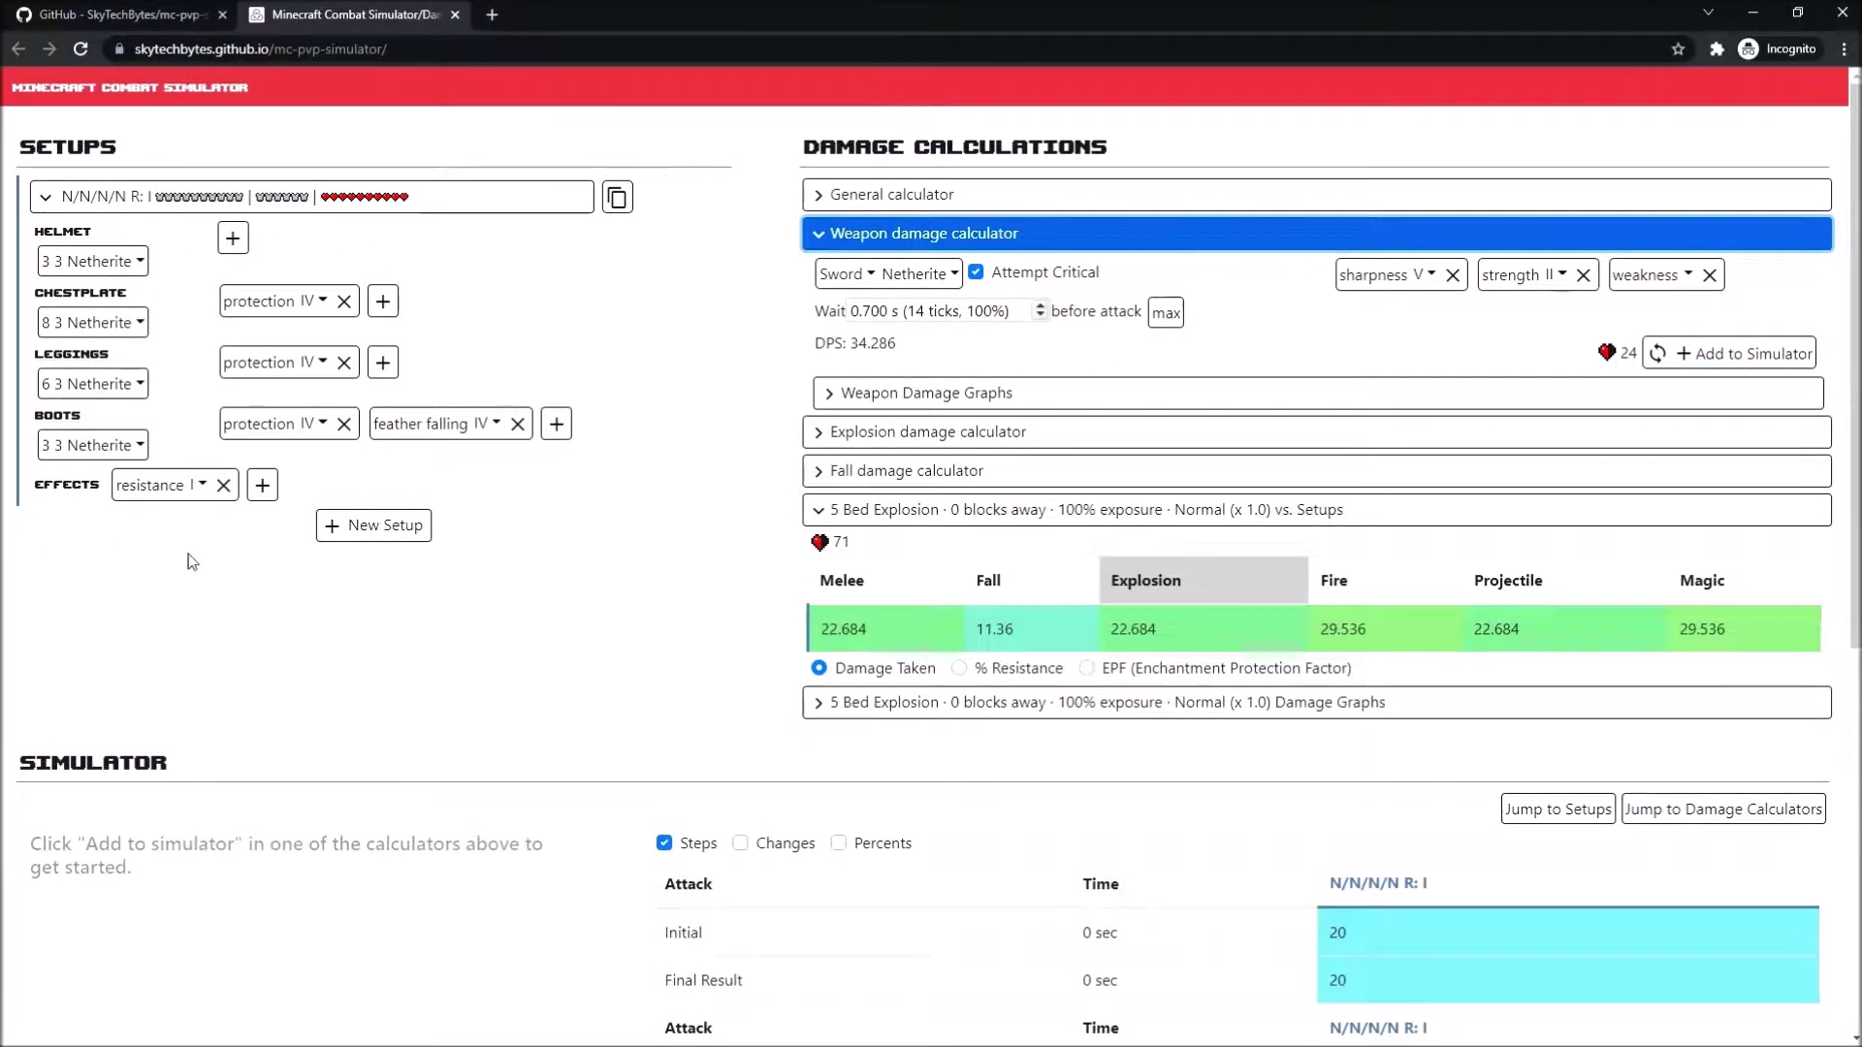
left_click(840, 274)
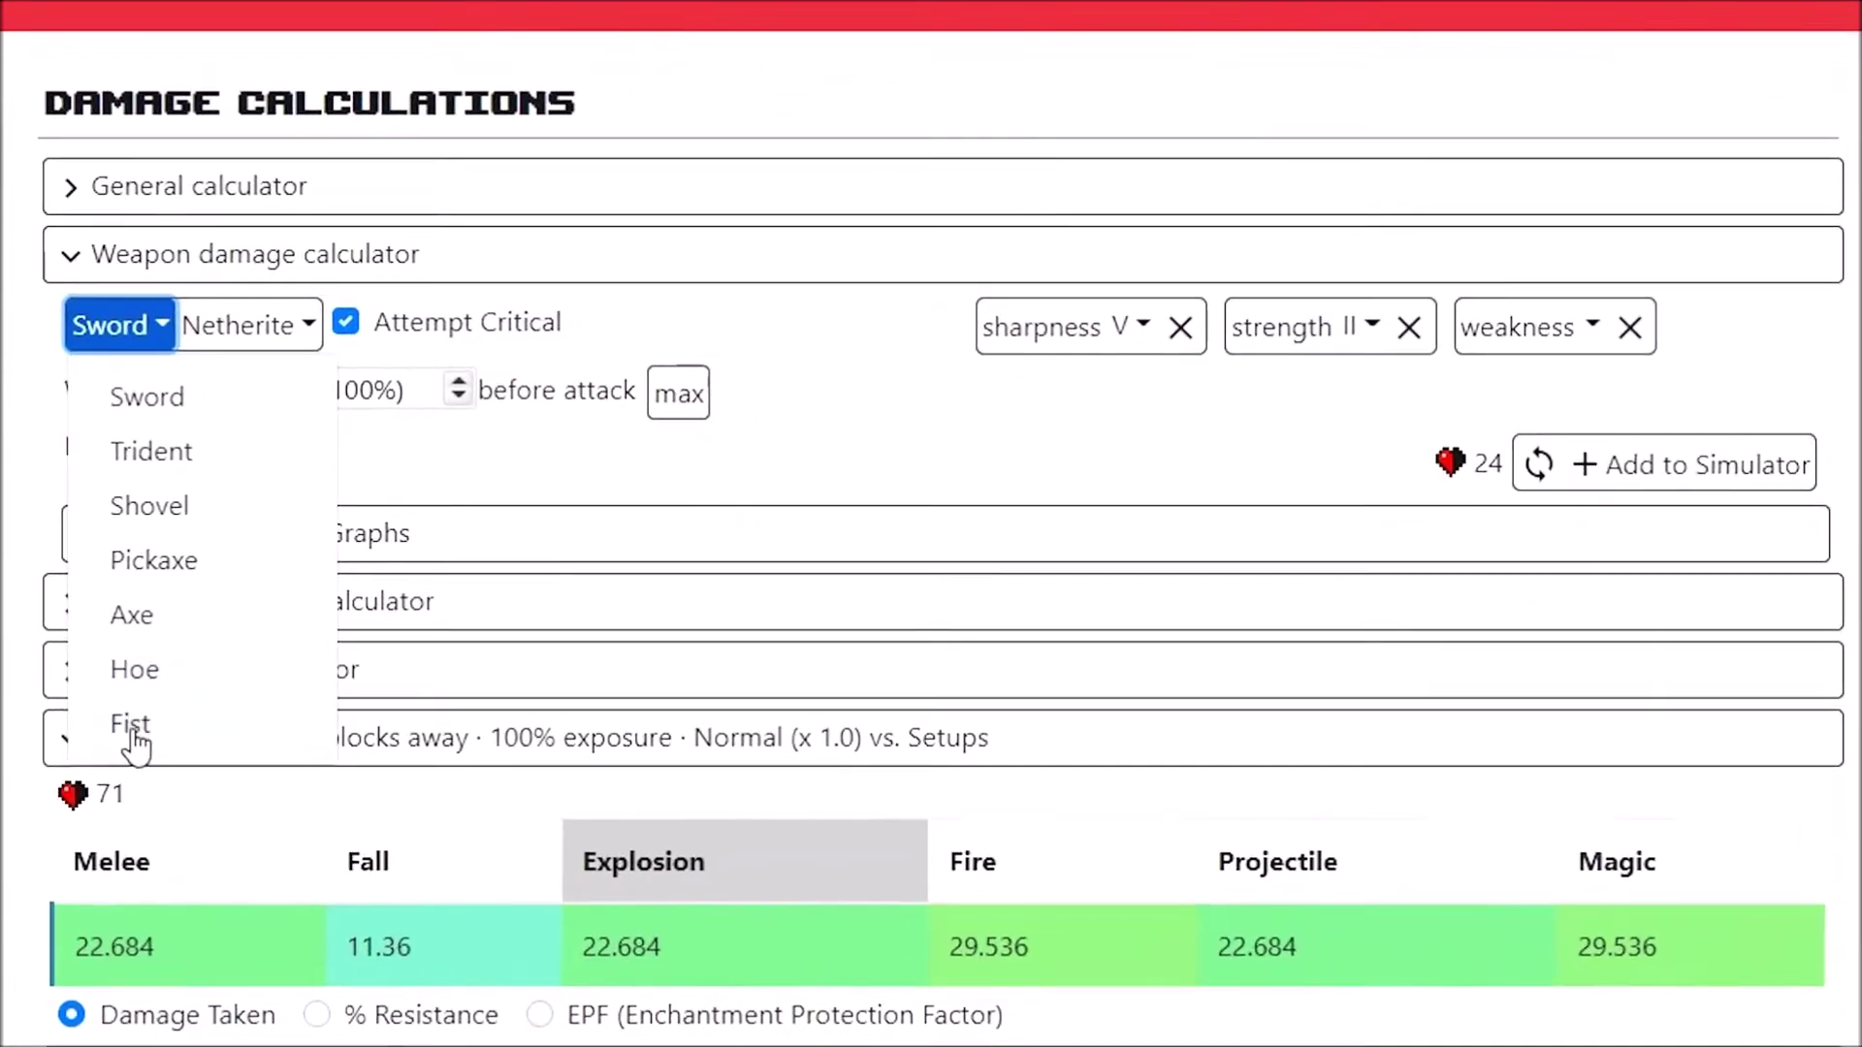
left_click(250, 335)
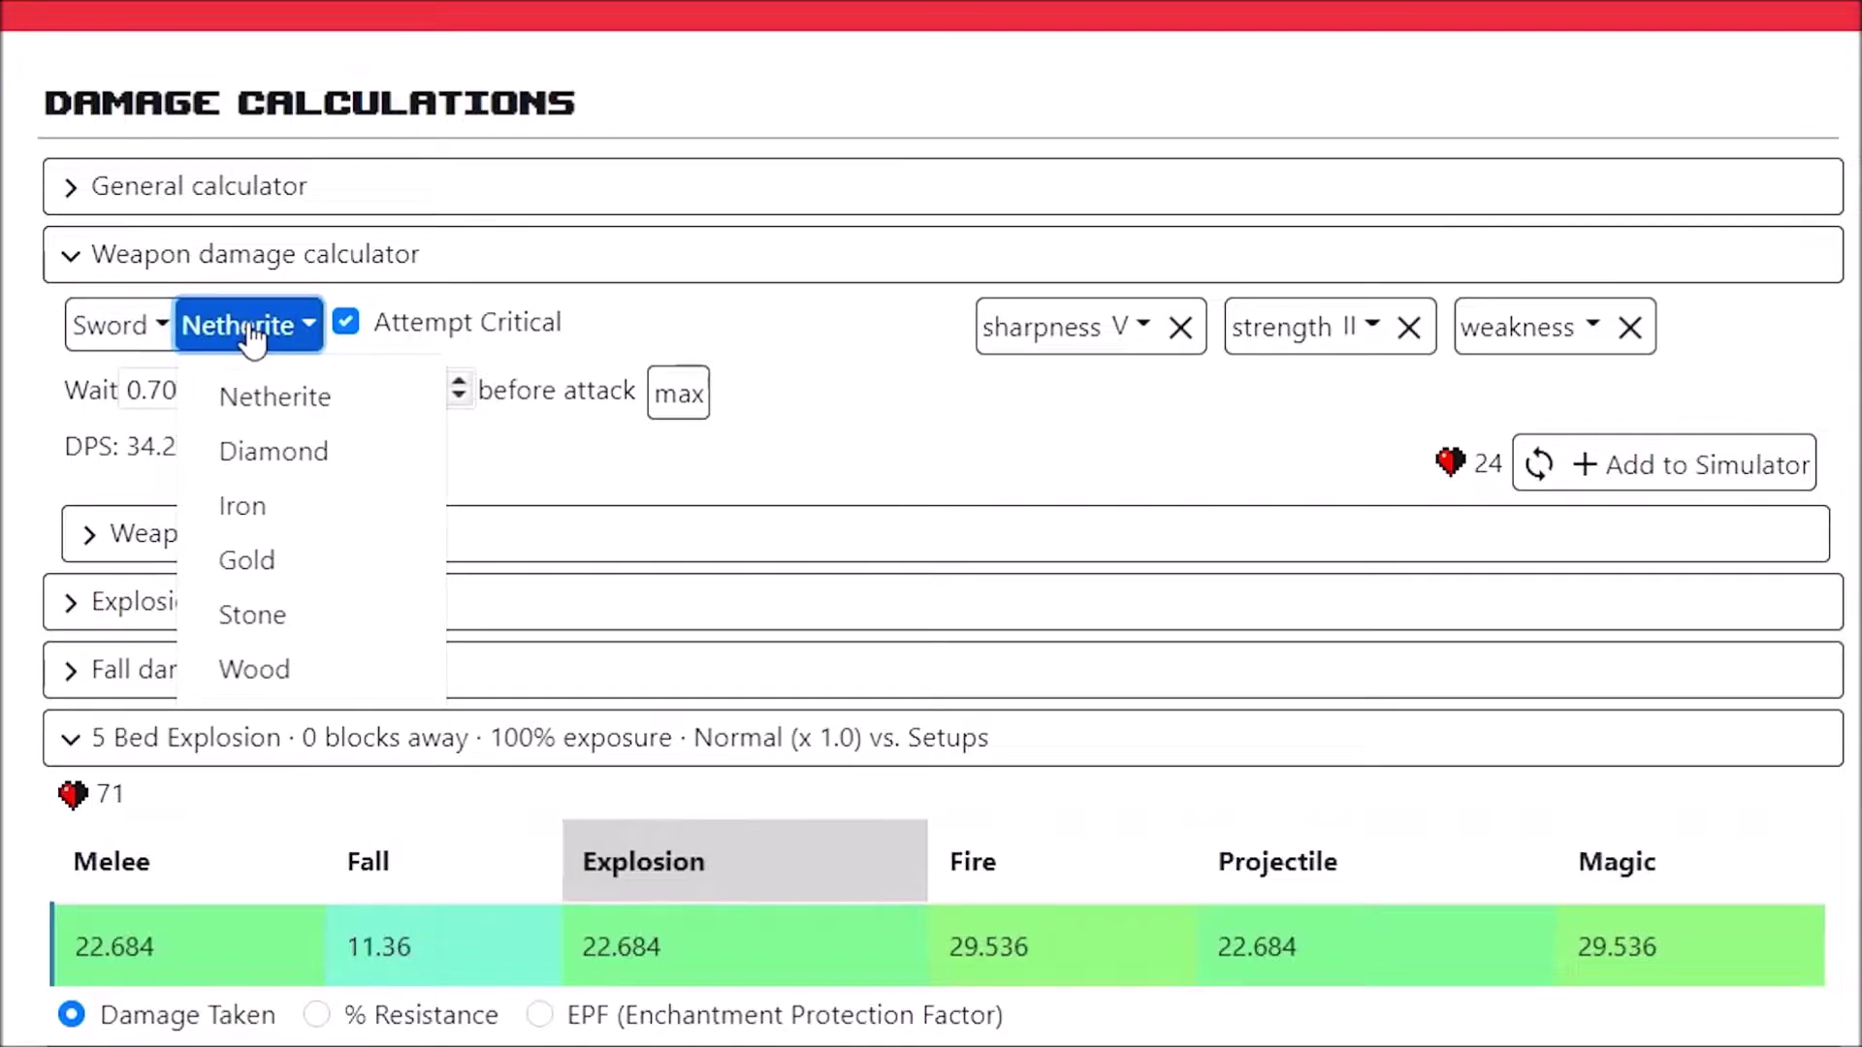
left_click(273, 454)
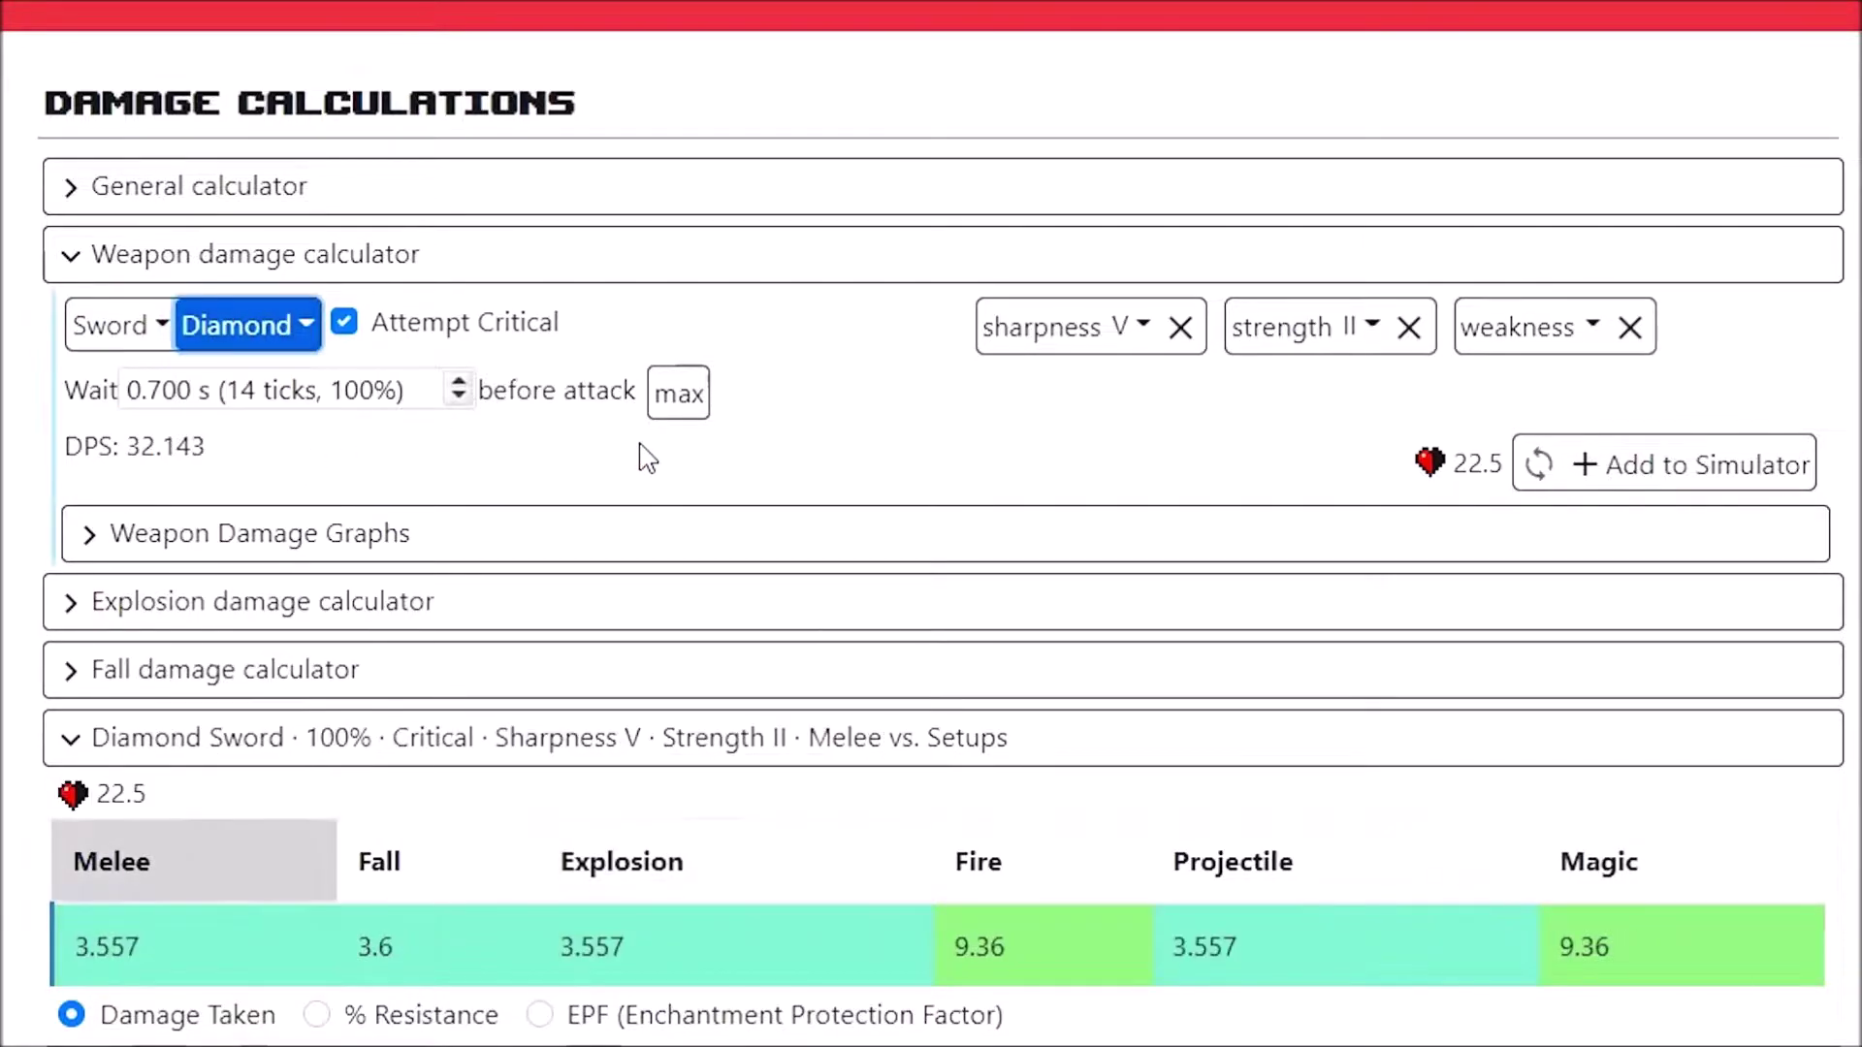
left_click(347, 326)
left_click(346, 324)
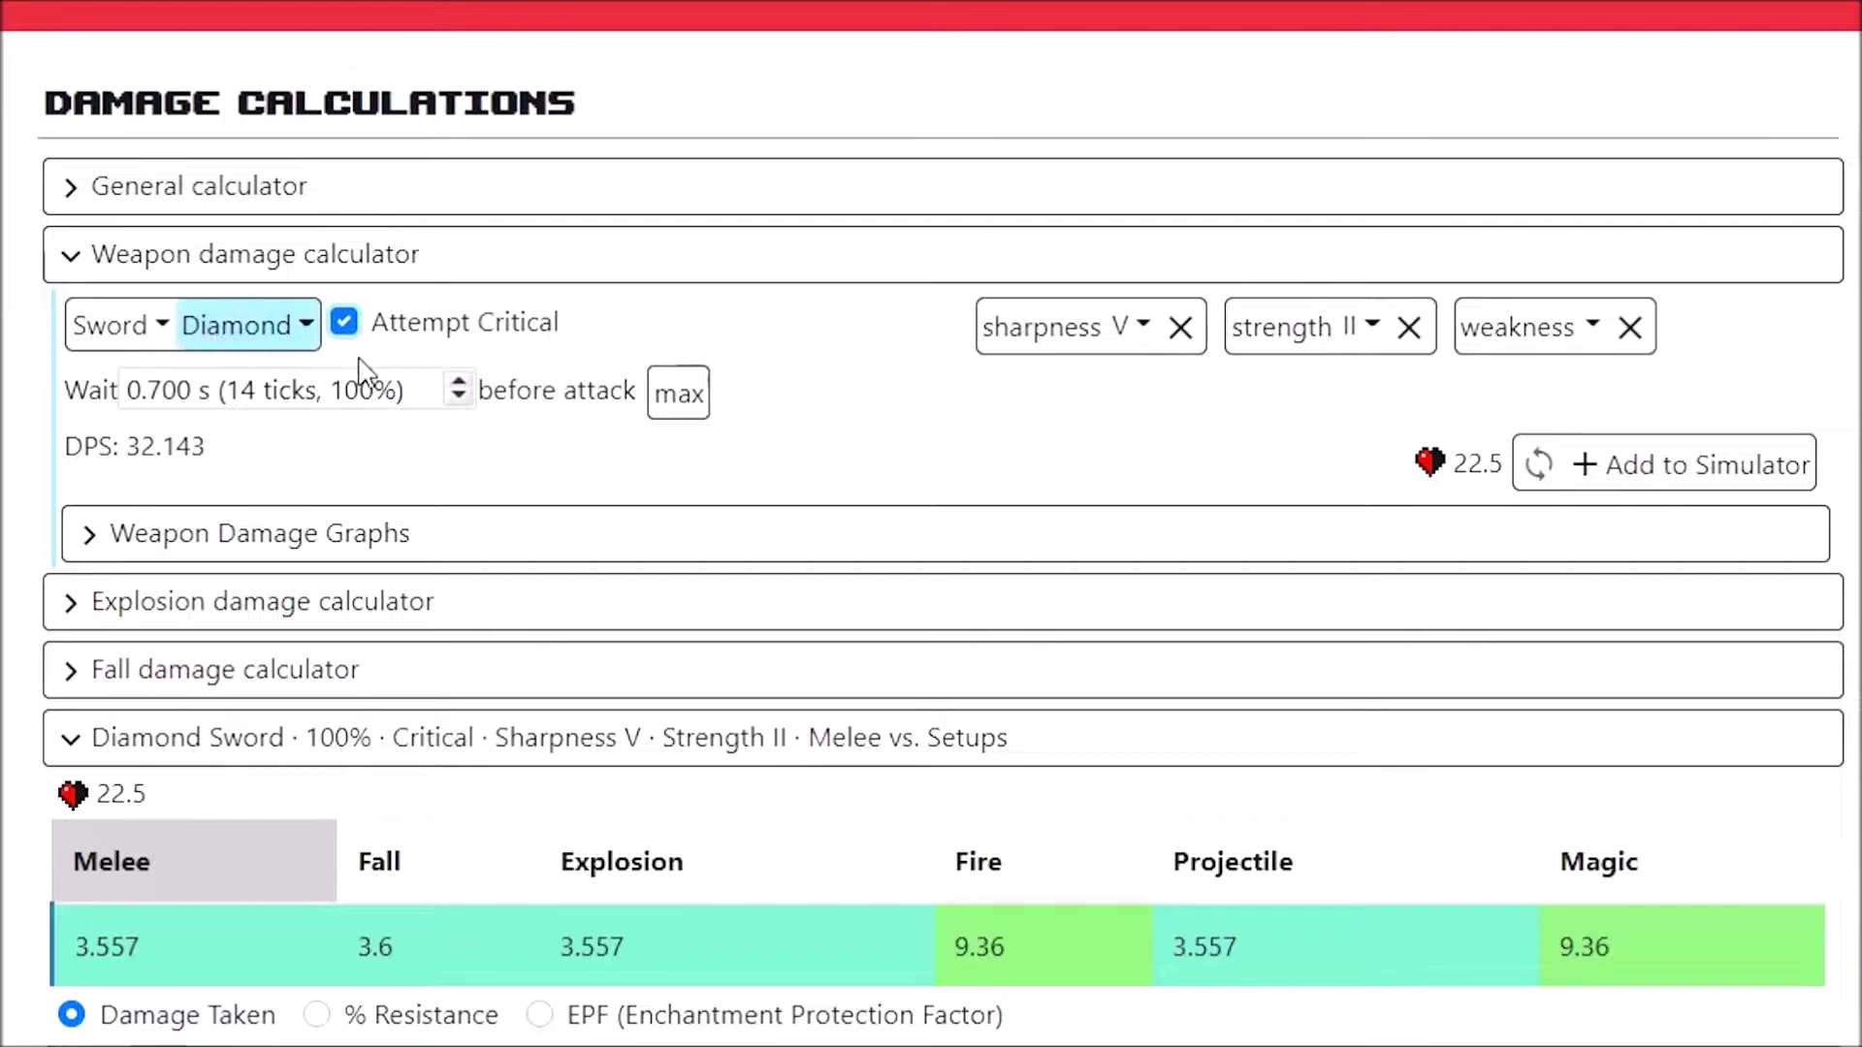
left_click(682, 401)
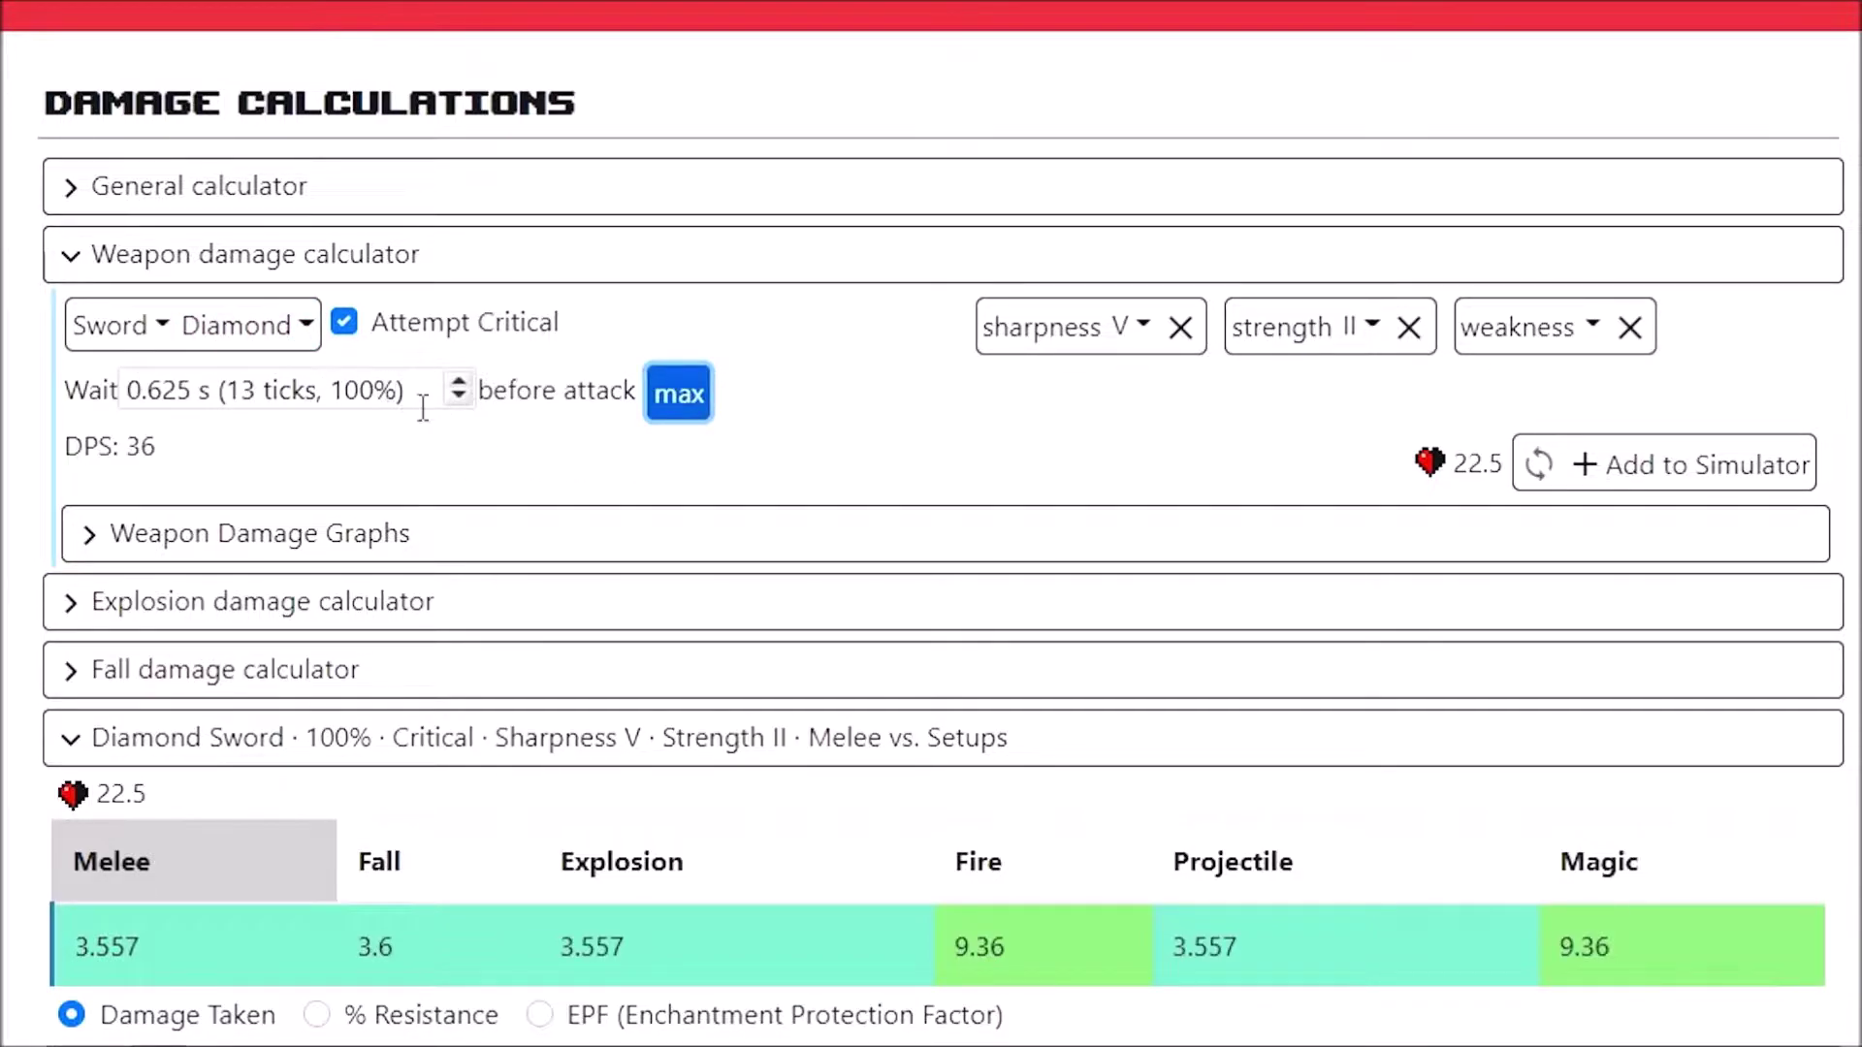
- Set the sword to Sharpness III and clear the strength level
left_click(1130, 334)
left_click(1407, 330)
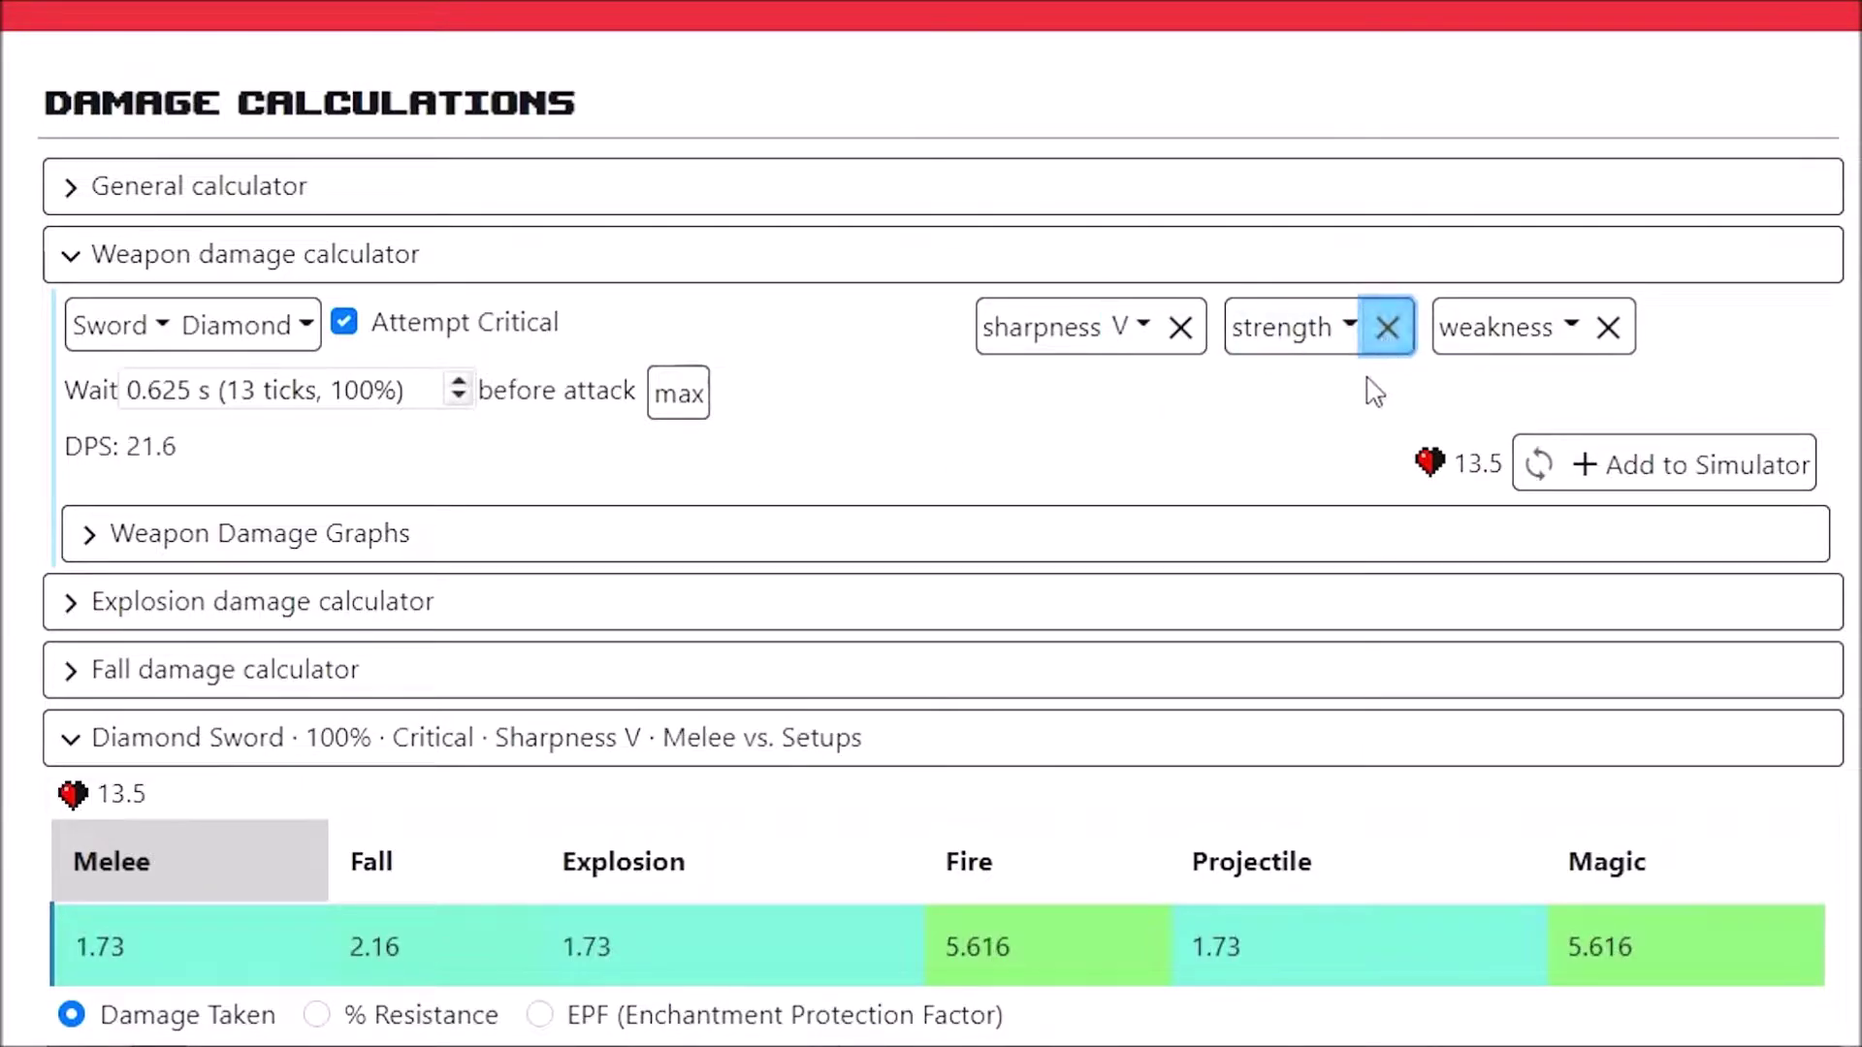
left_click(1571, 334)
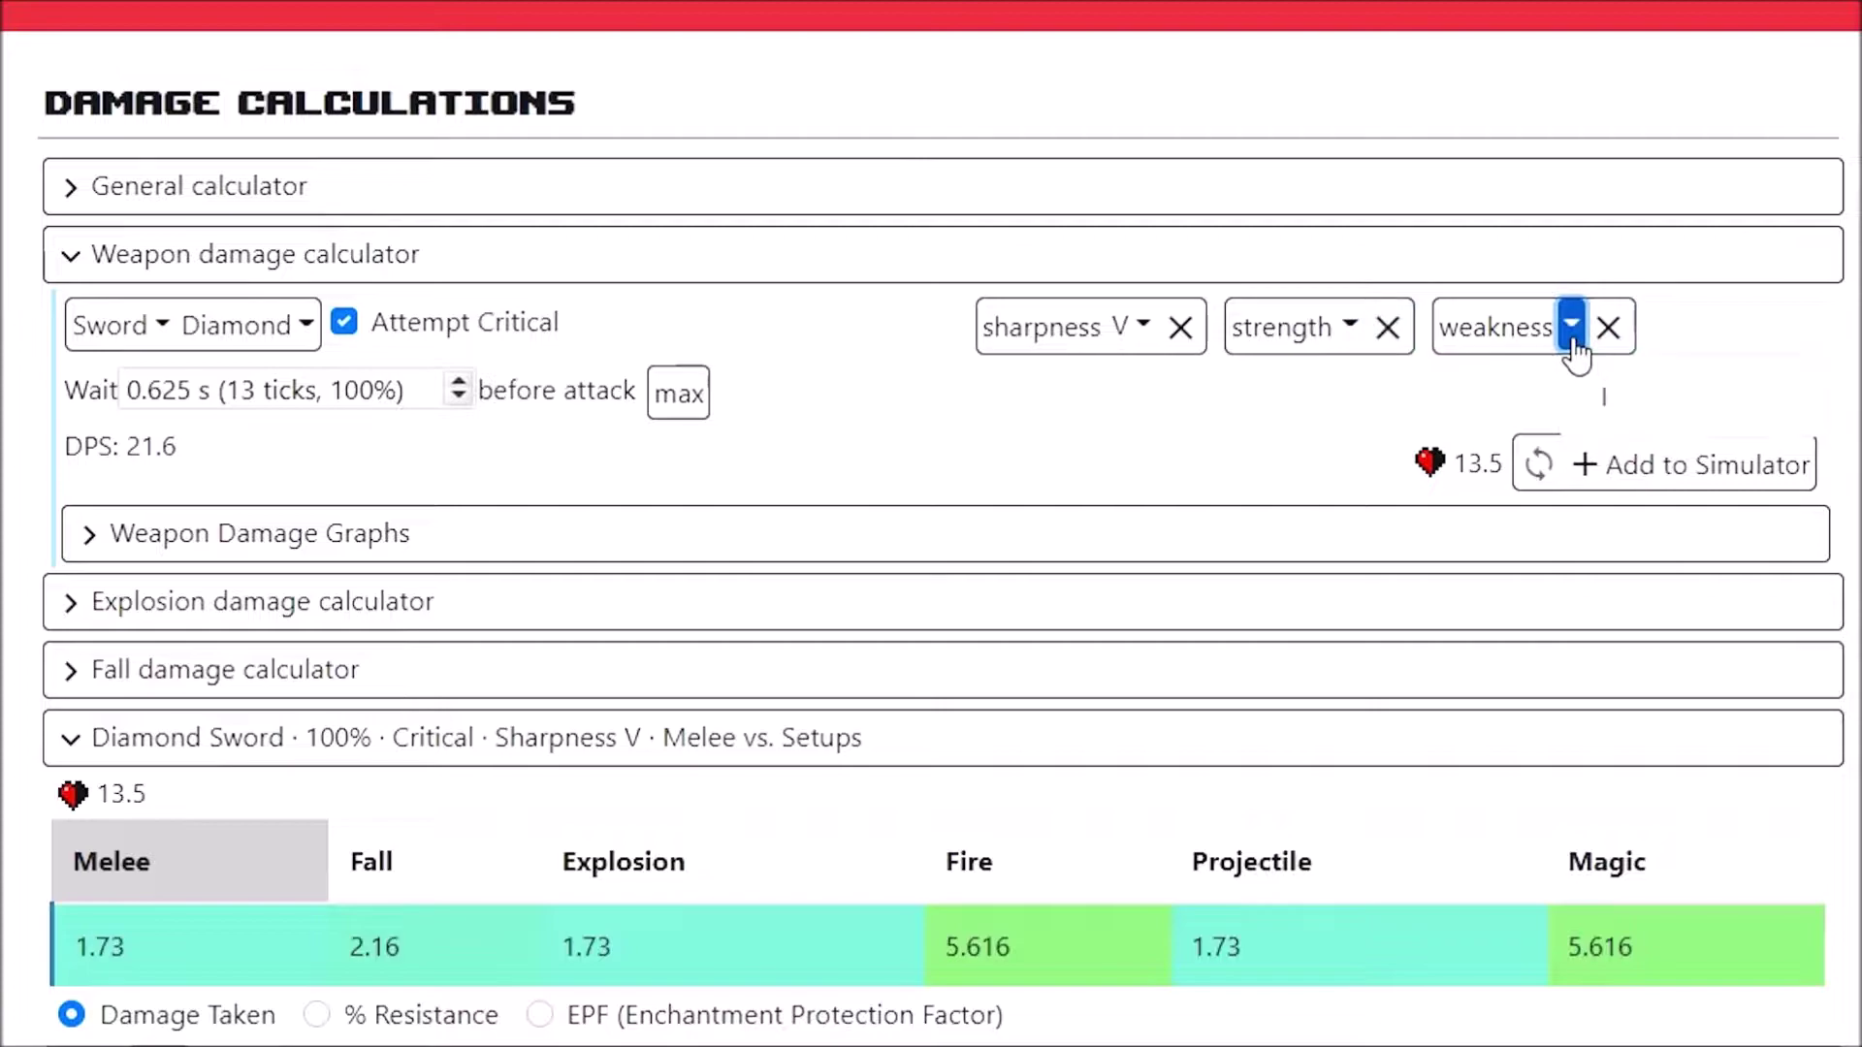
left_click(1351, 335)
left_click(1418, 408)
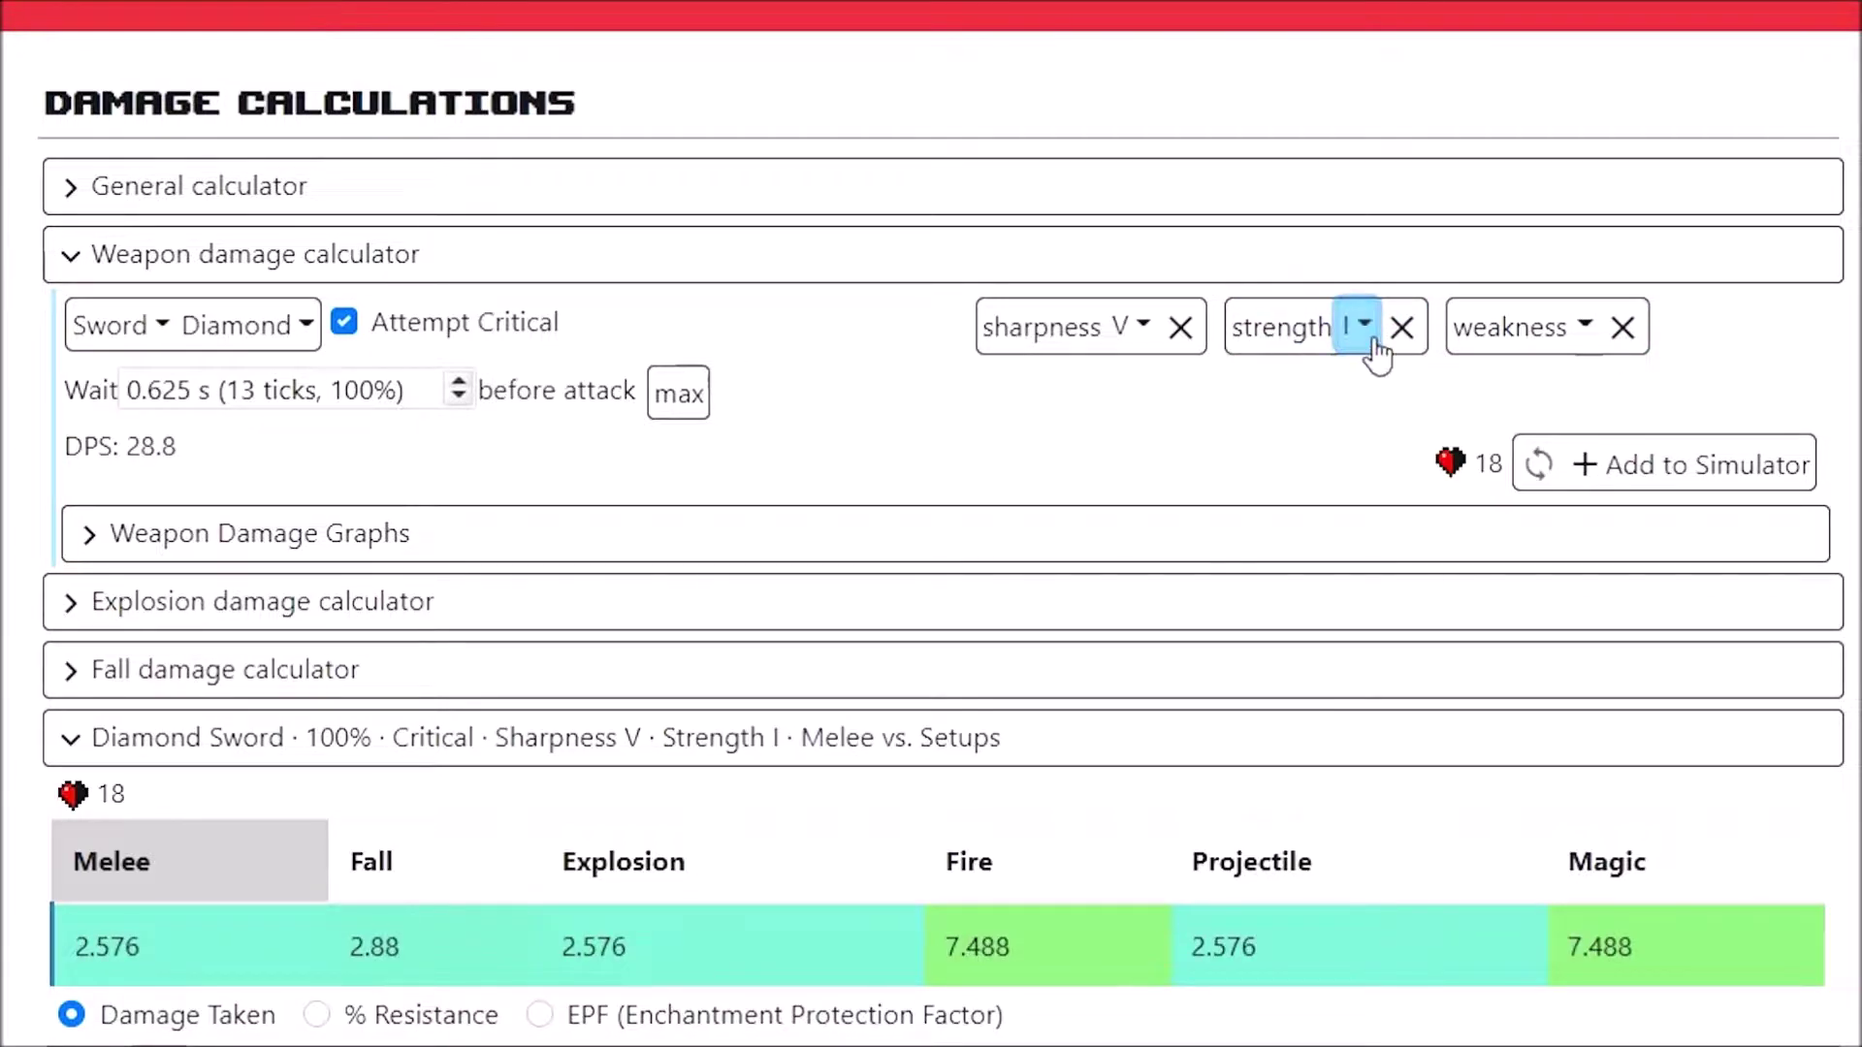
left_click(1130, 328)
left_click(1169, 509)
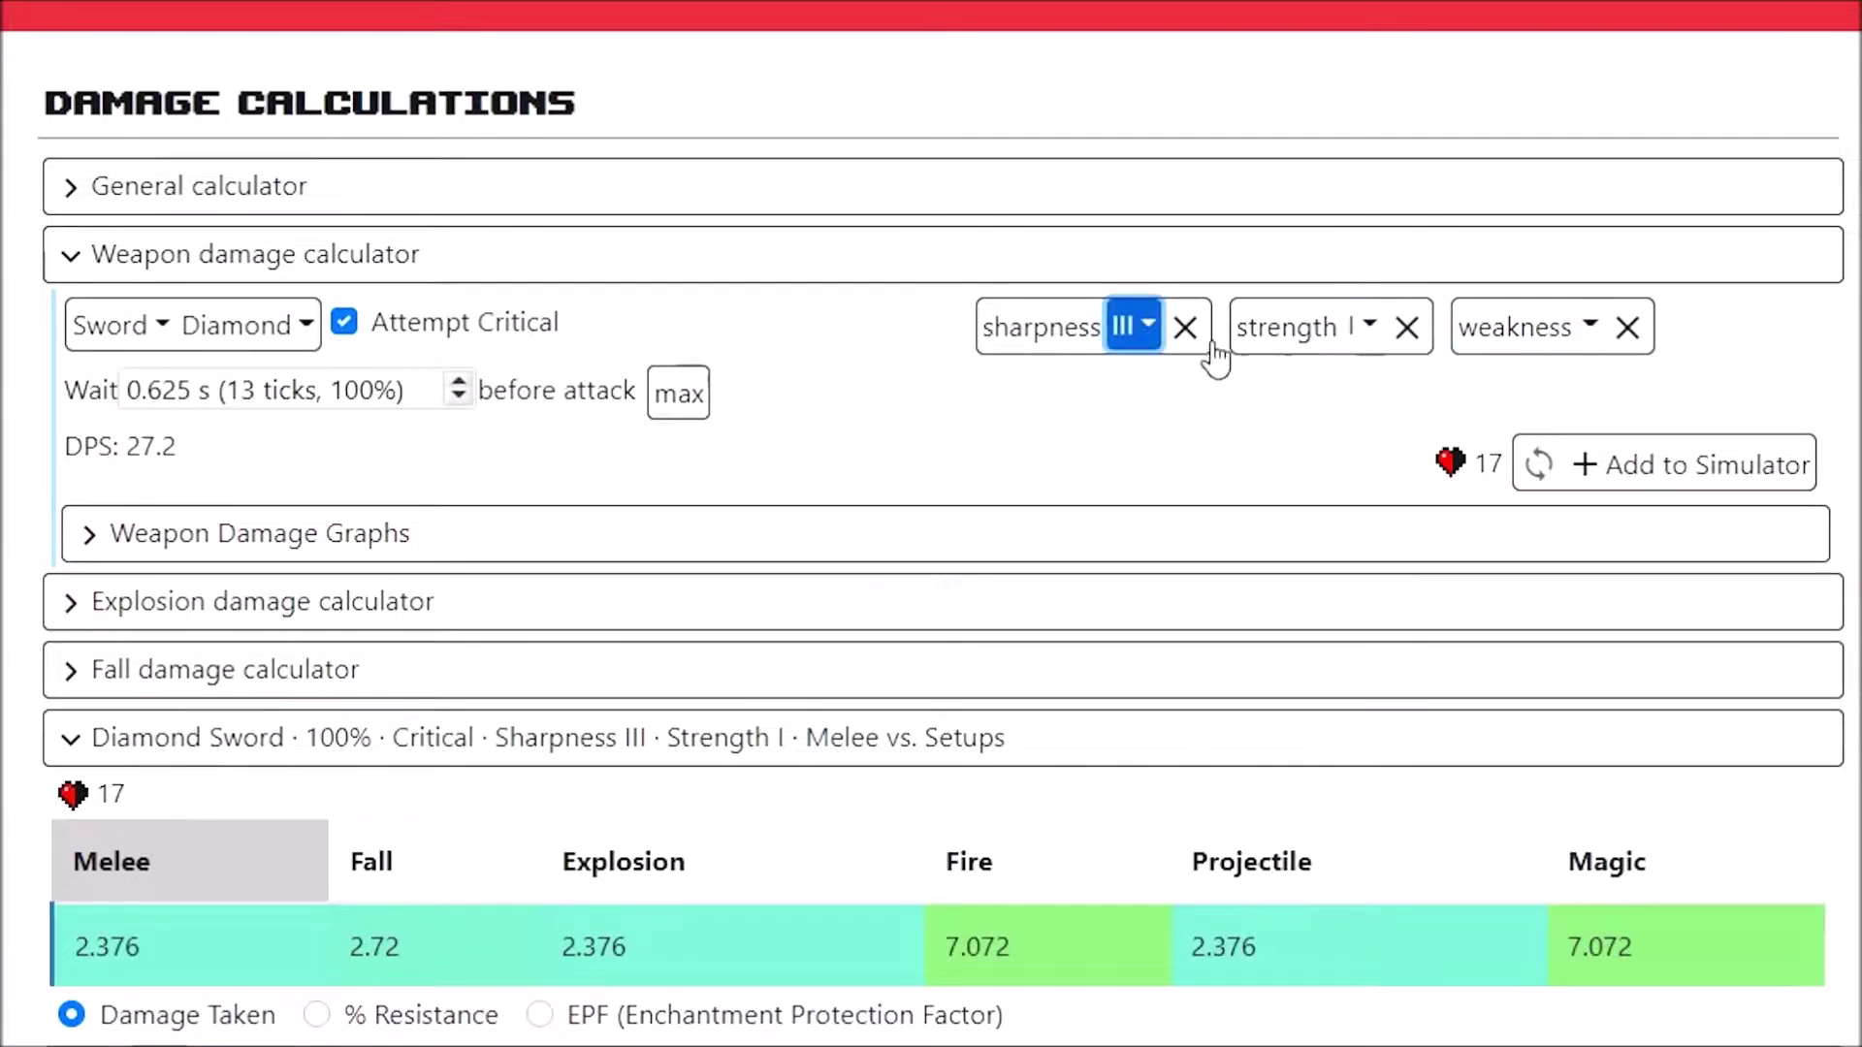
left_click(1408, 330)
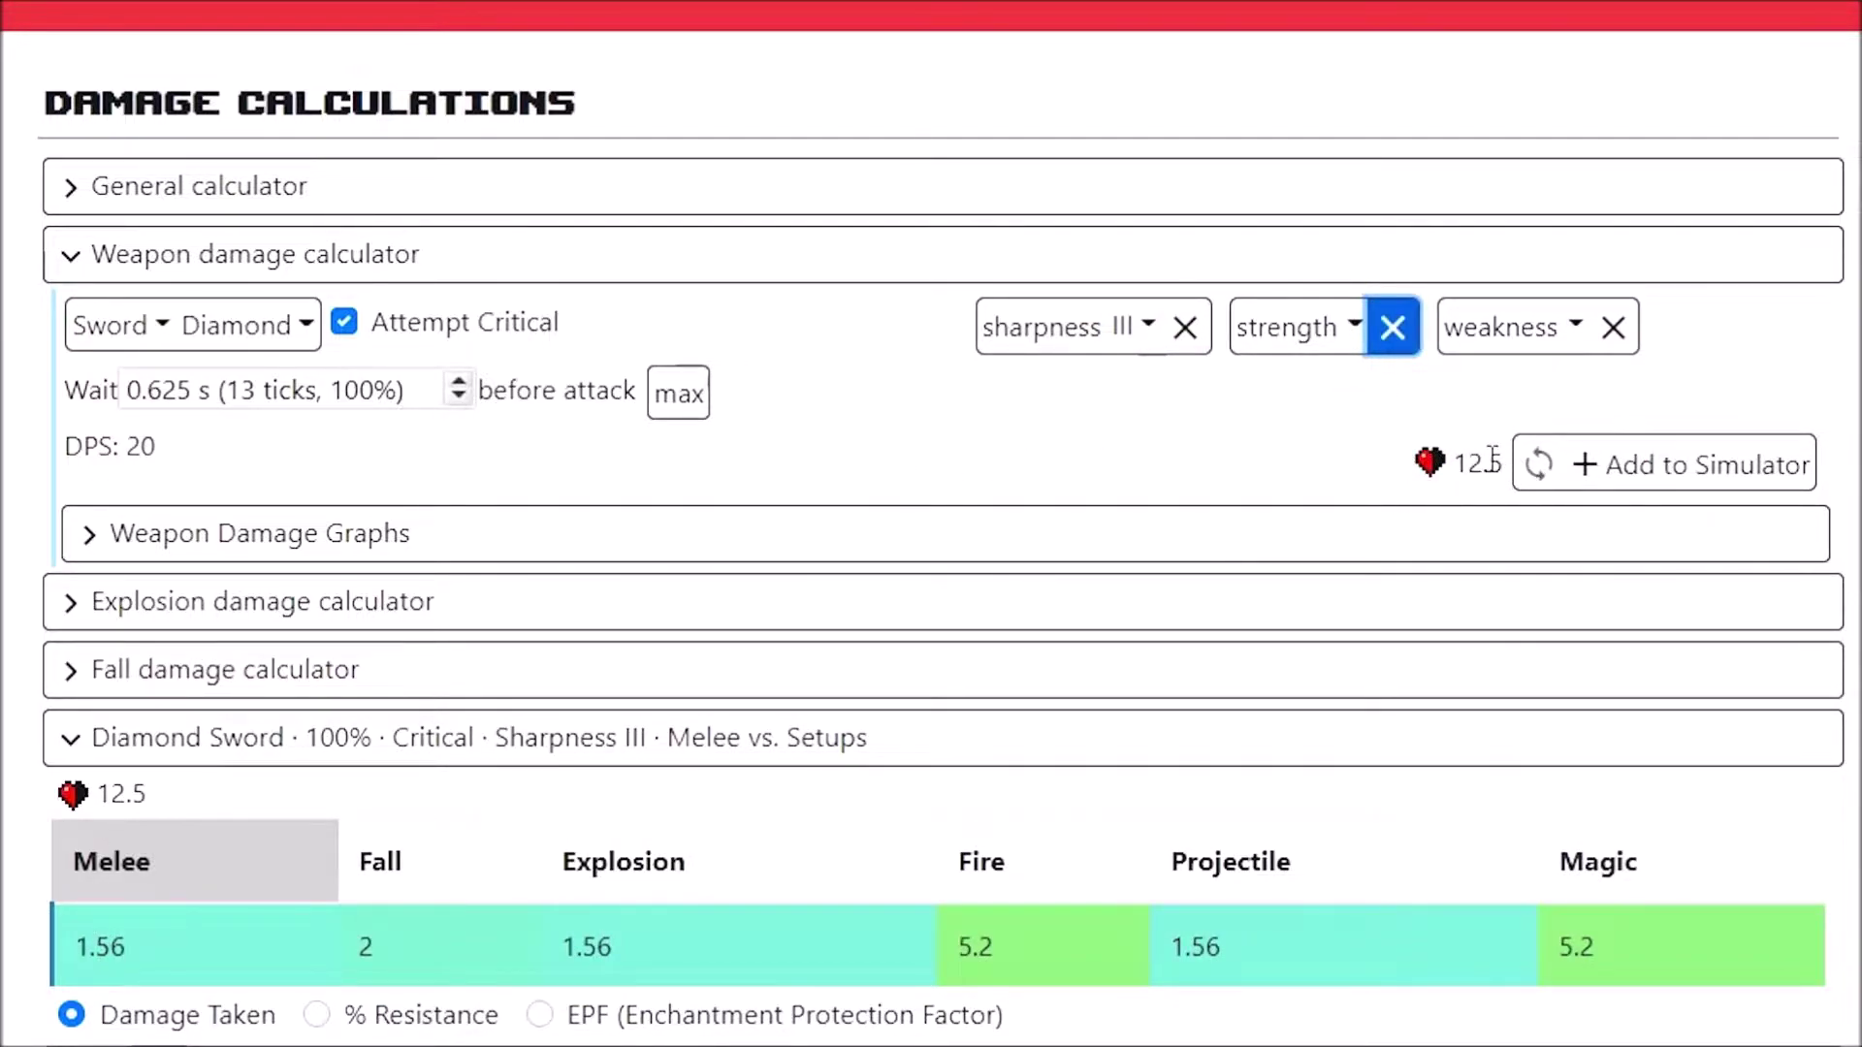
- Highlight the resulting 12.5 damage value
left_click_drag(1506, 466, 1424, 470)
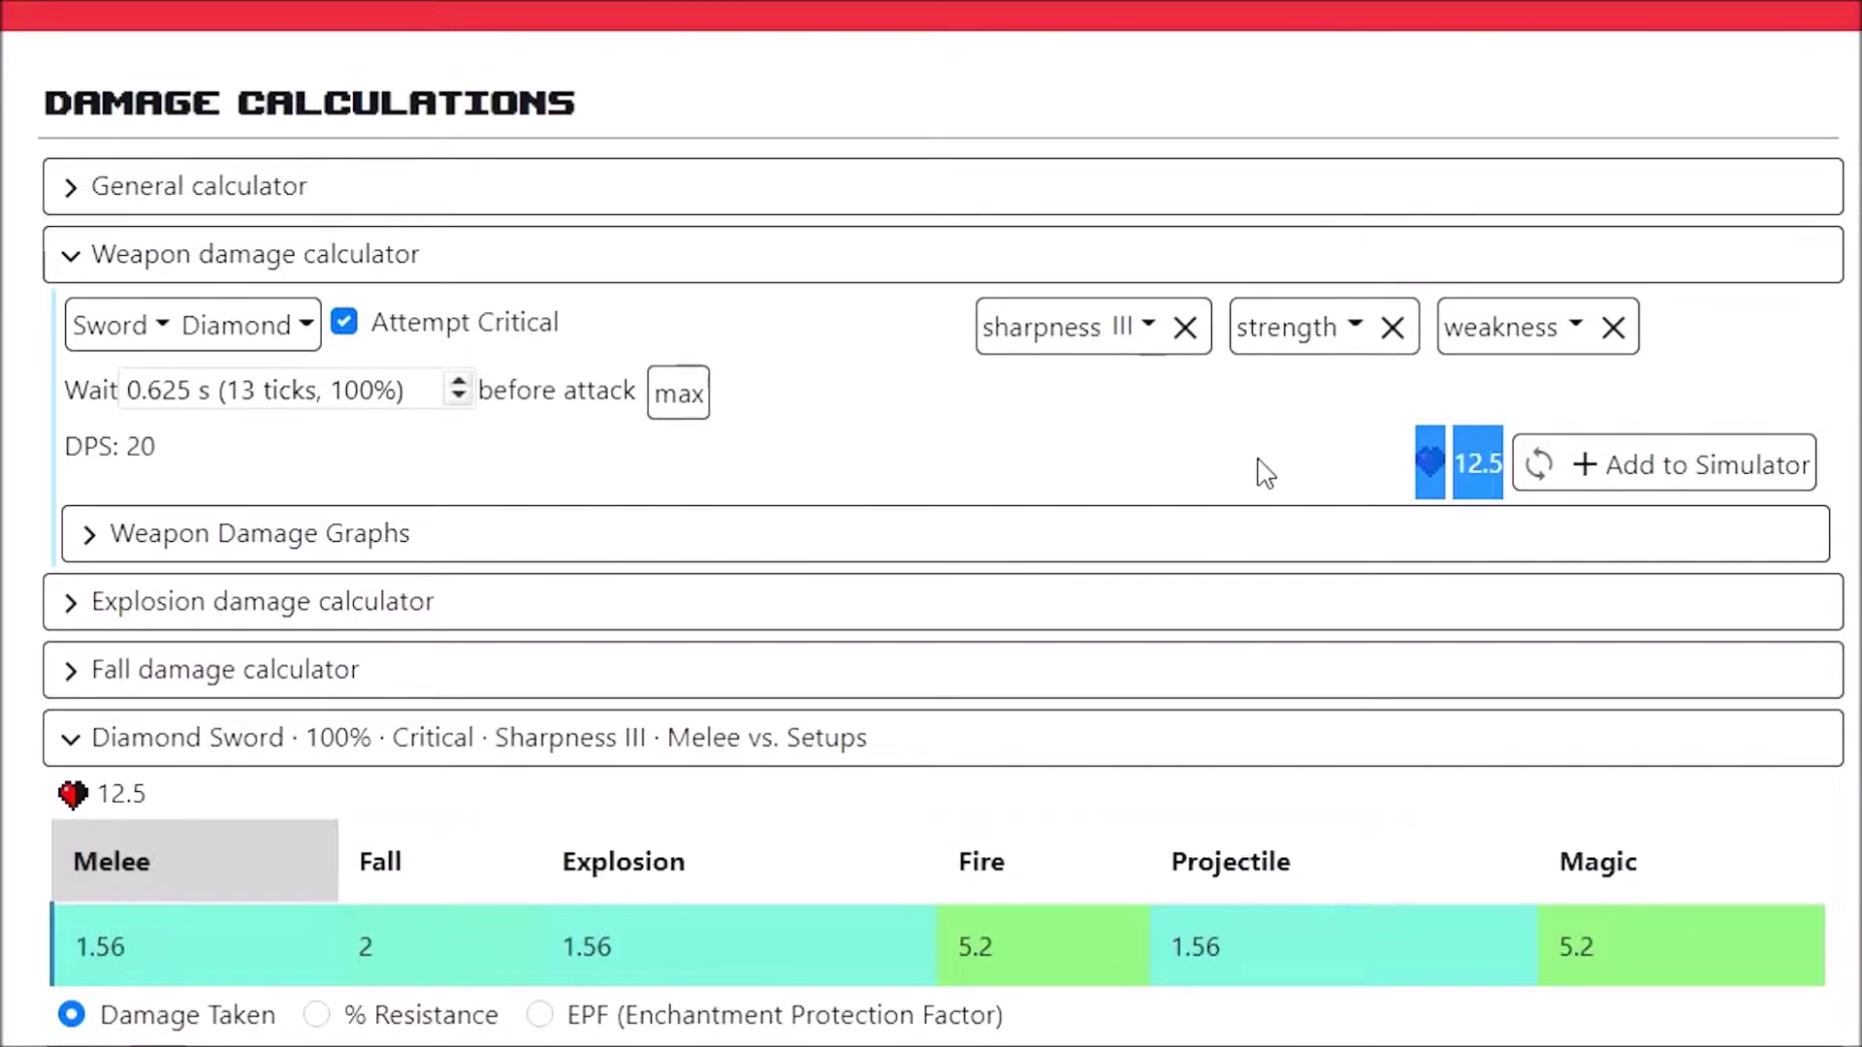
left_click(1372, 470)
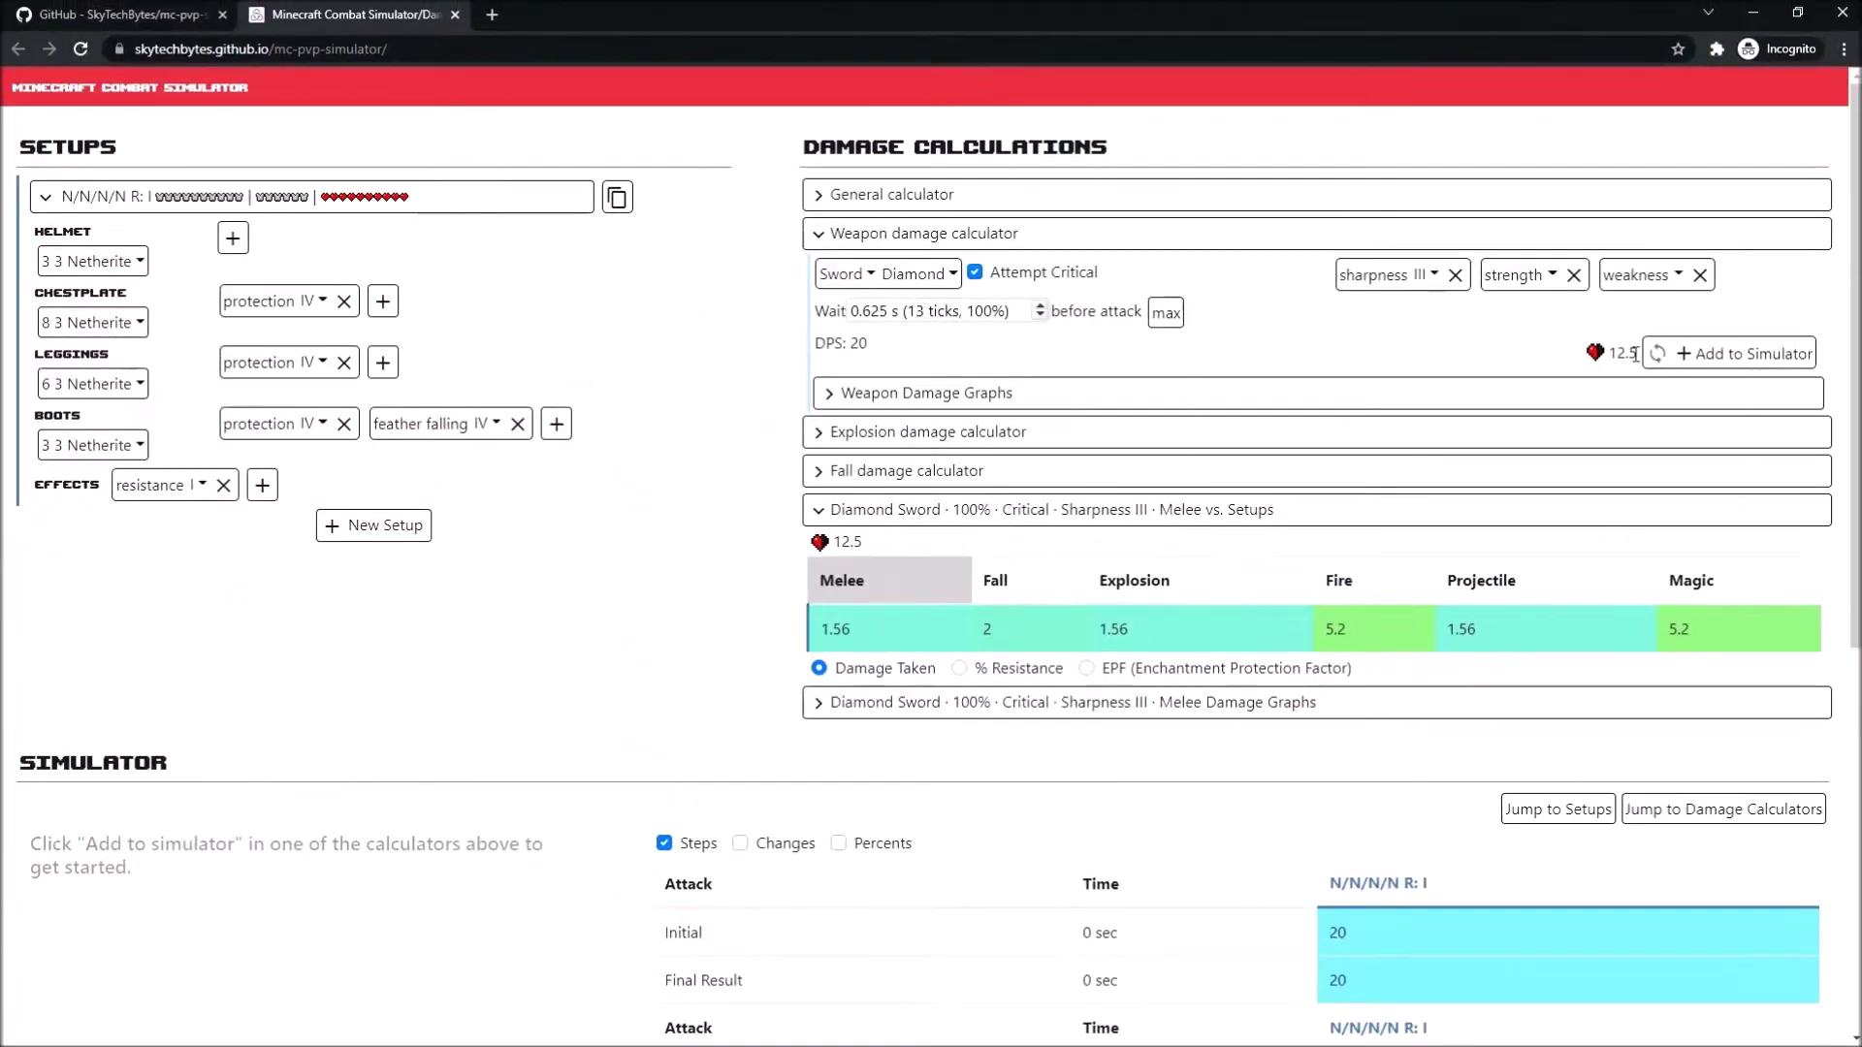
left_click_drag(1635, 354, 1575, 359)
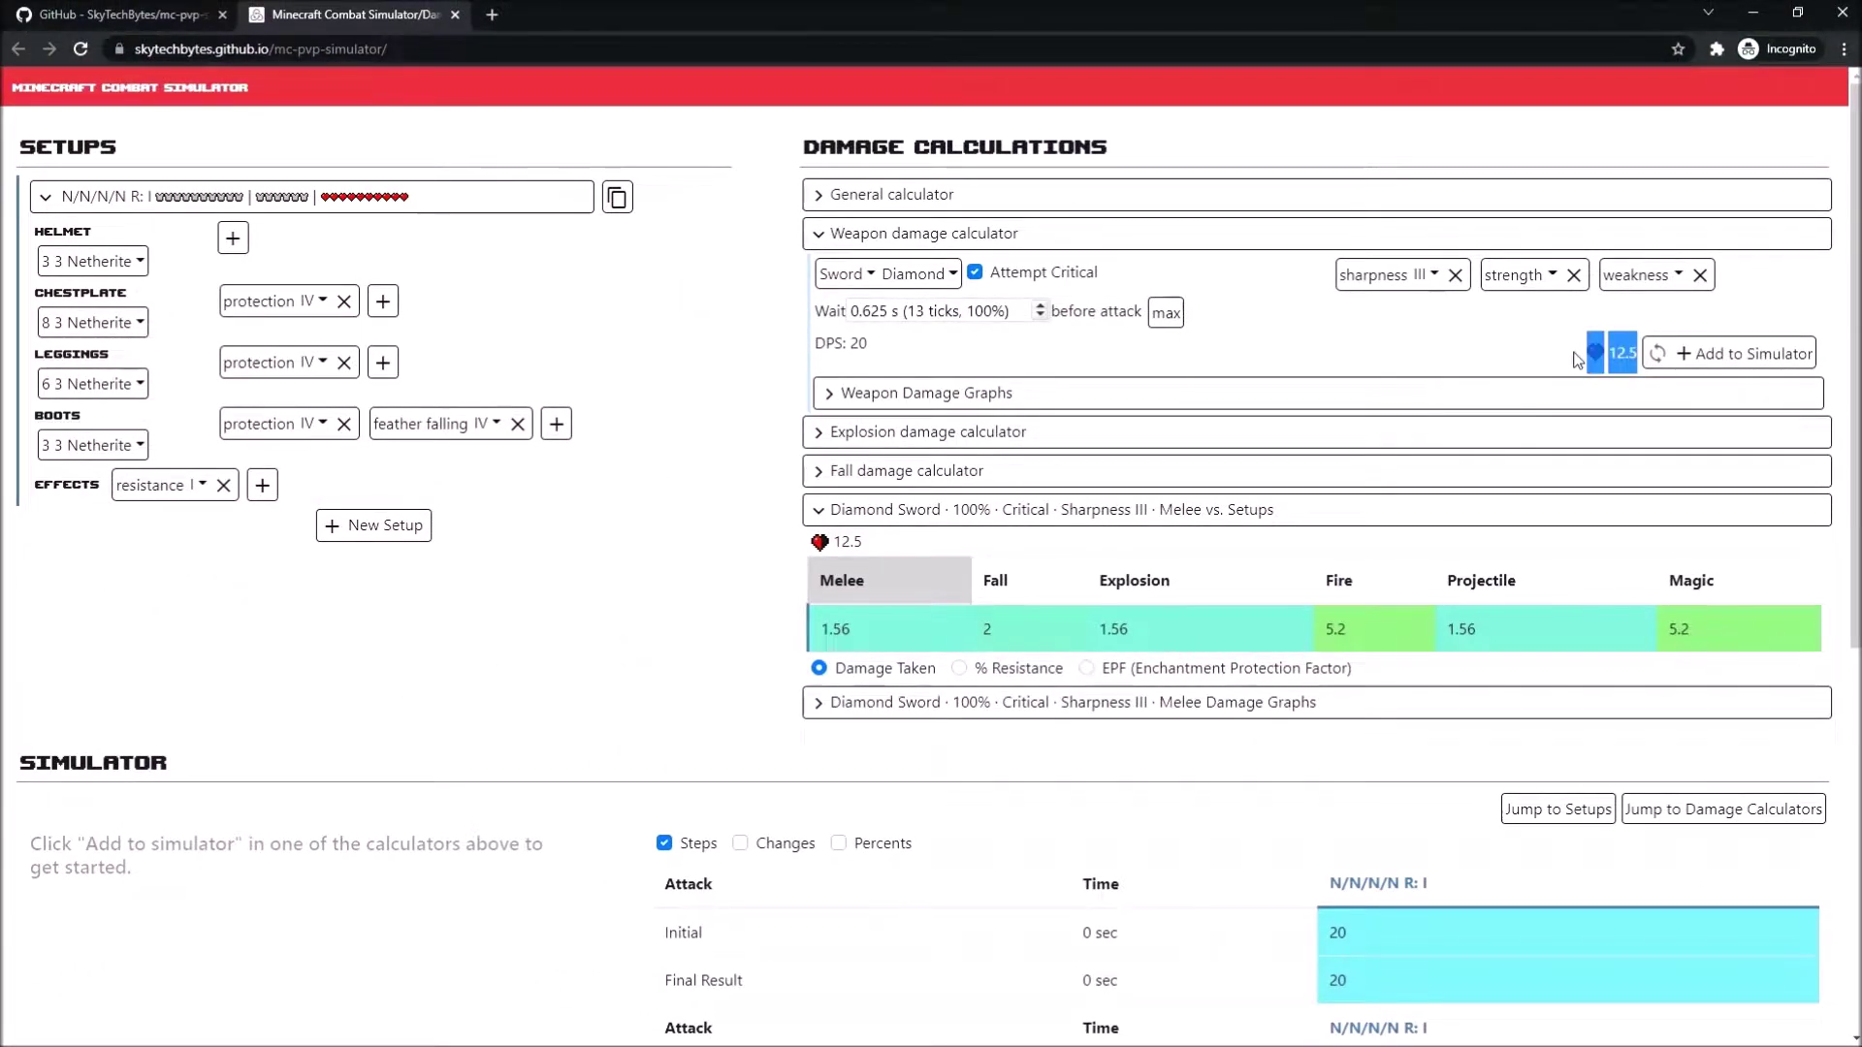
- Add the critical Diamond Sword hit to the simulator, taking health from 20 to 18.44
left_click(1578, 361)
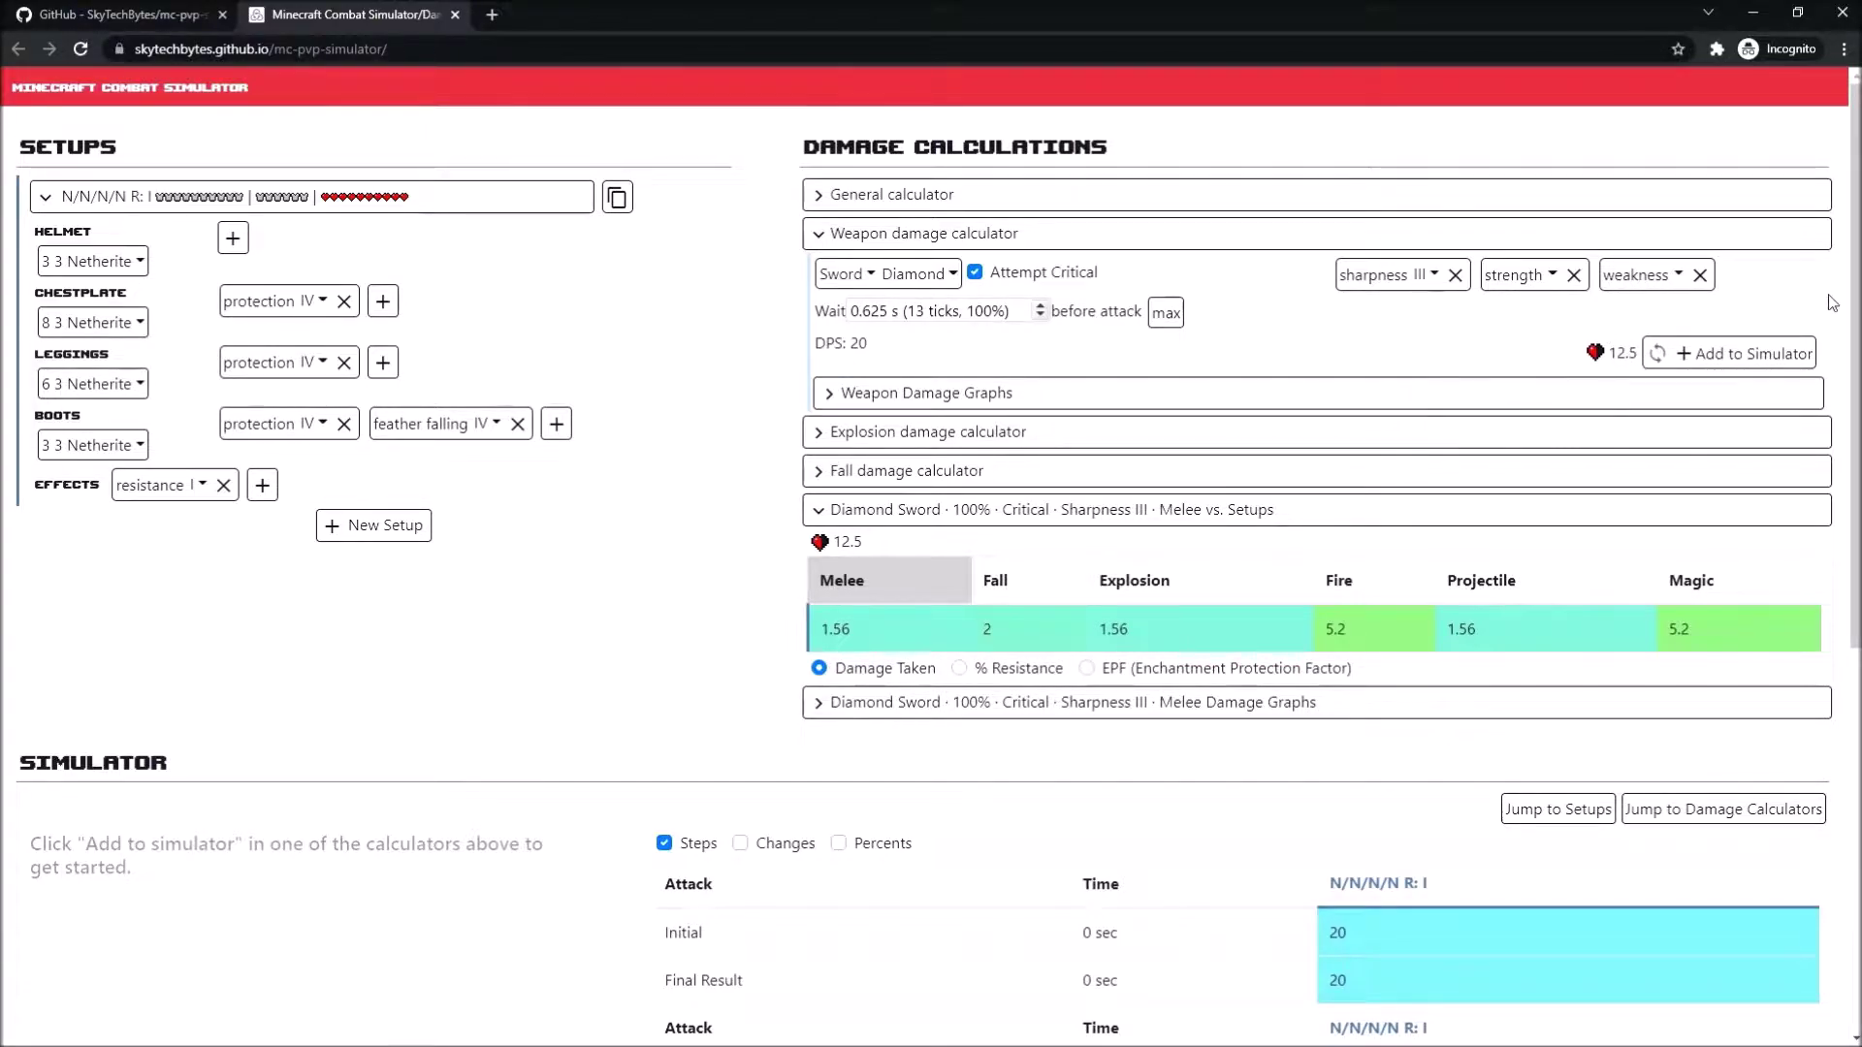
left_click(1763, 356)
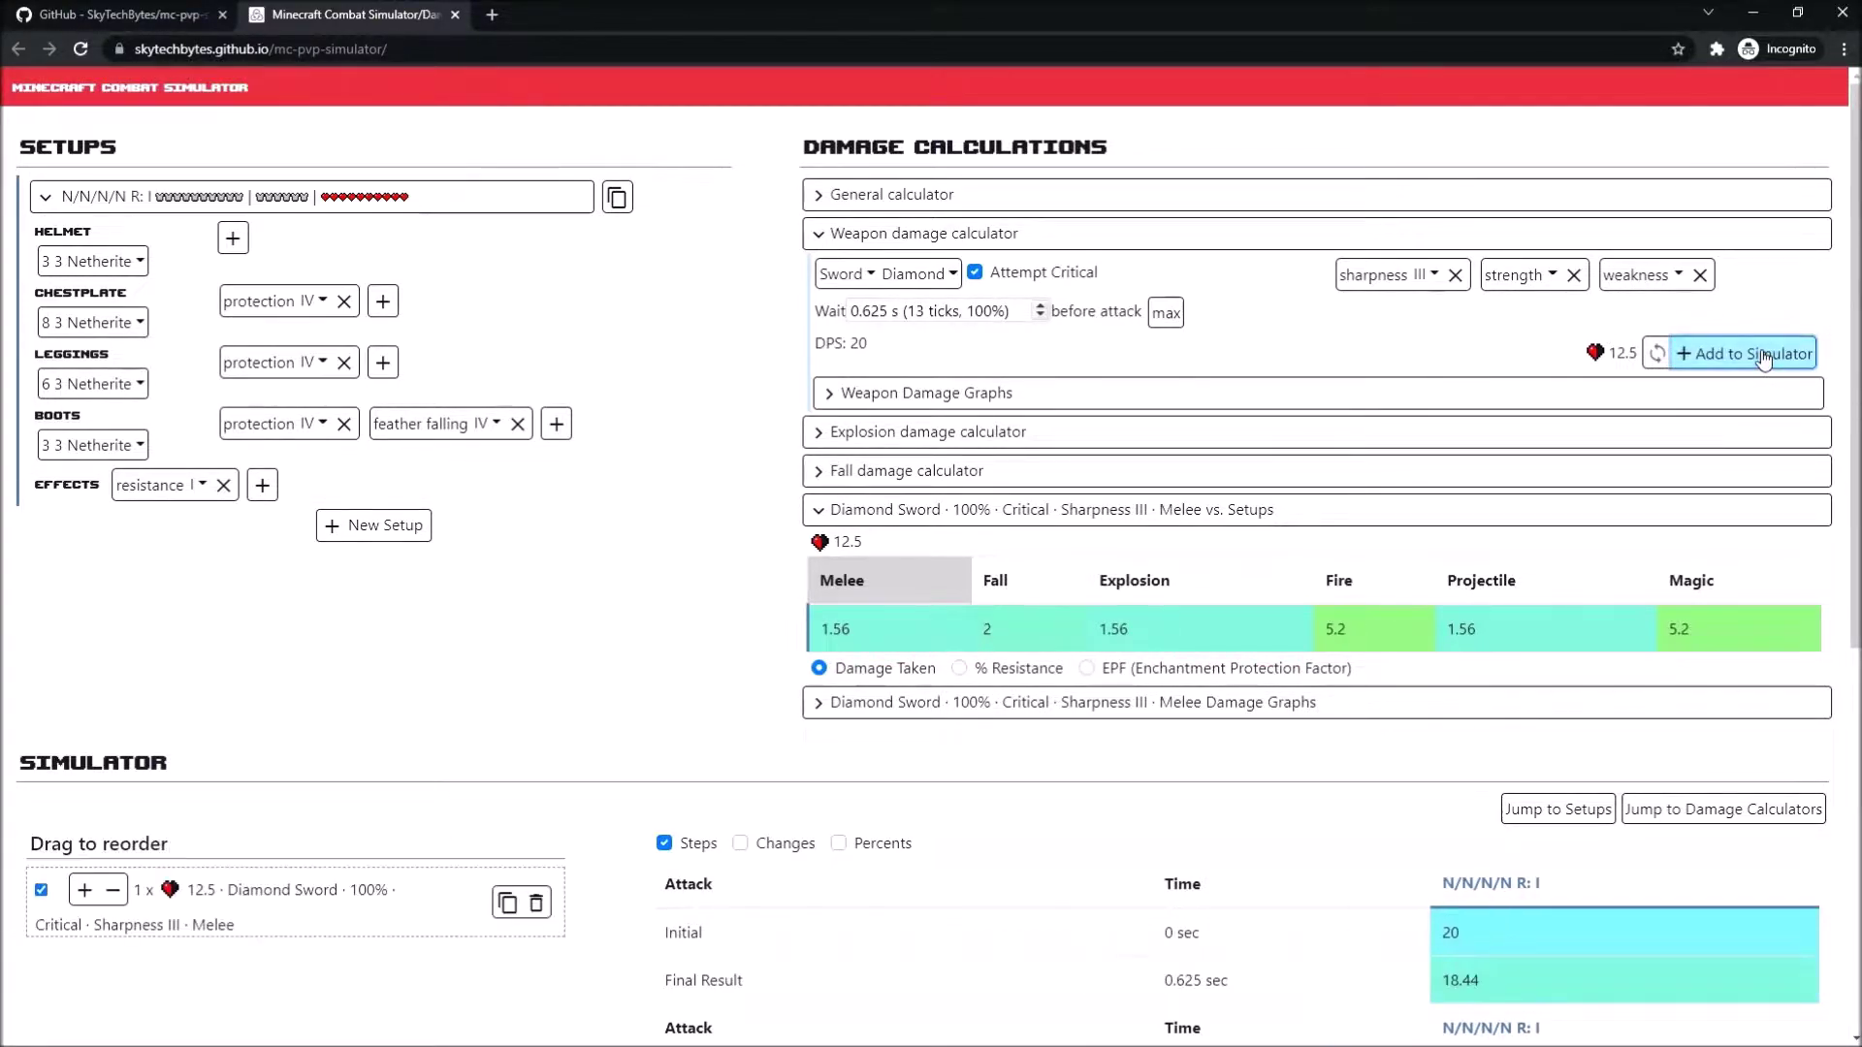
scroll(501, 558, "down", 2)
scroll(498, 559, "down", 1)
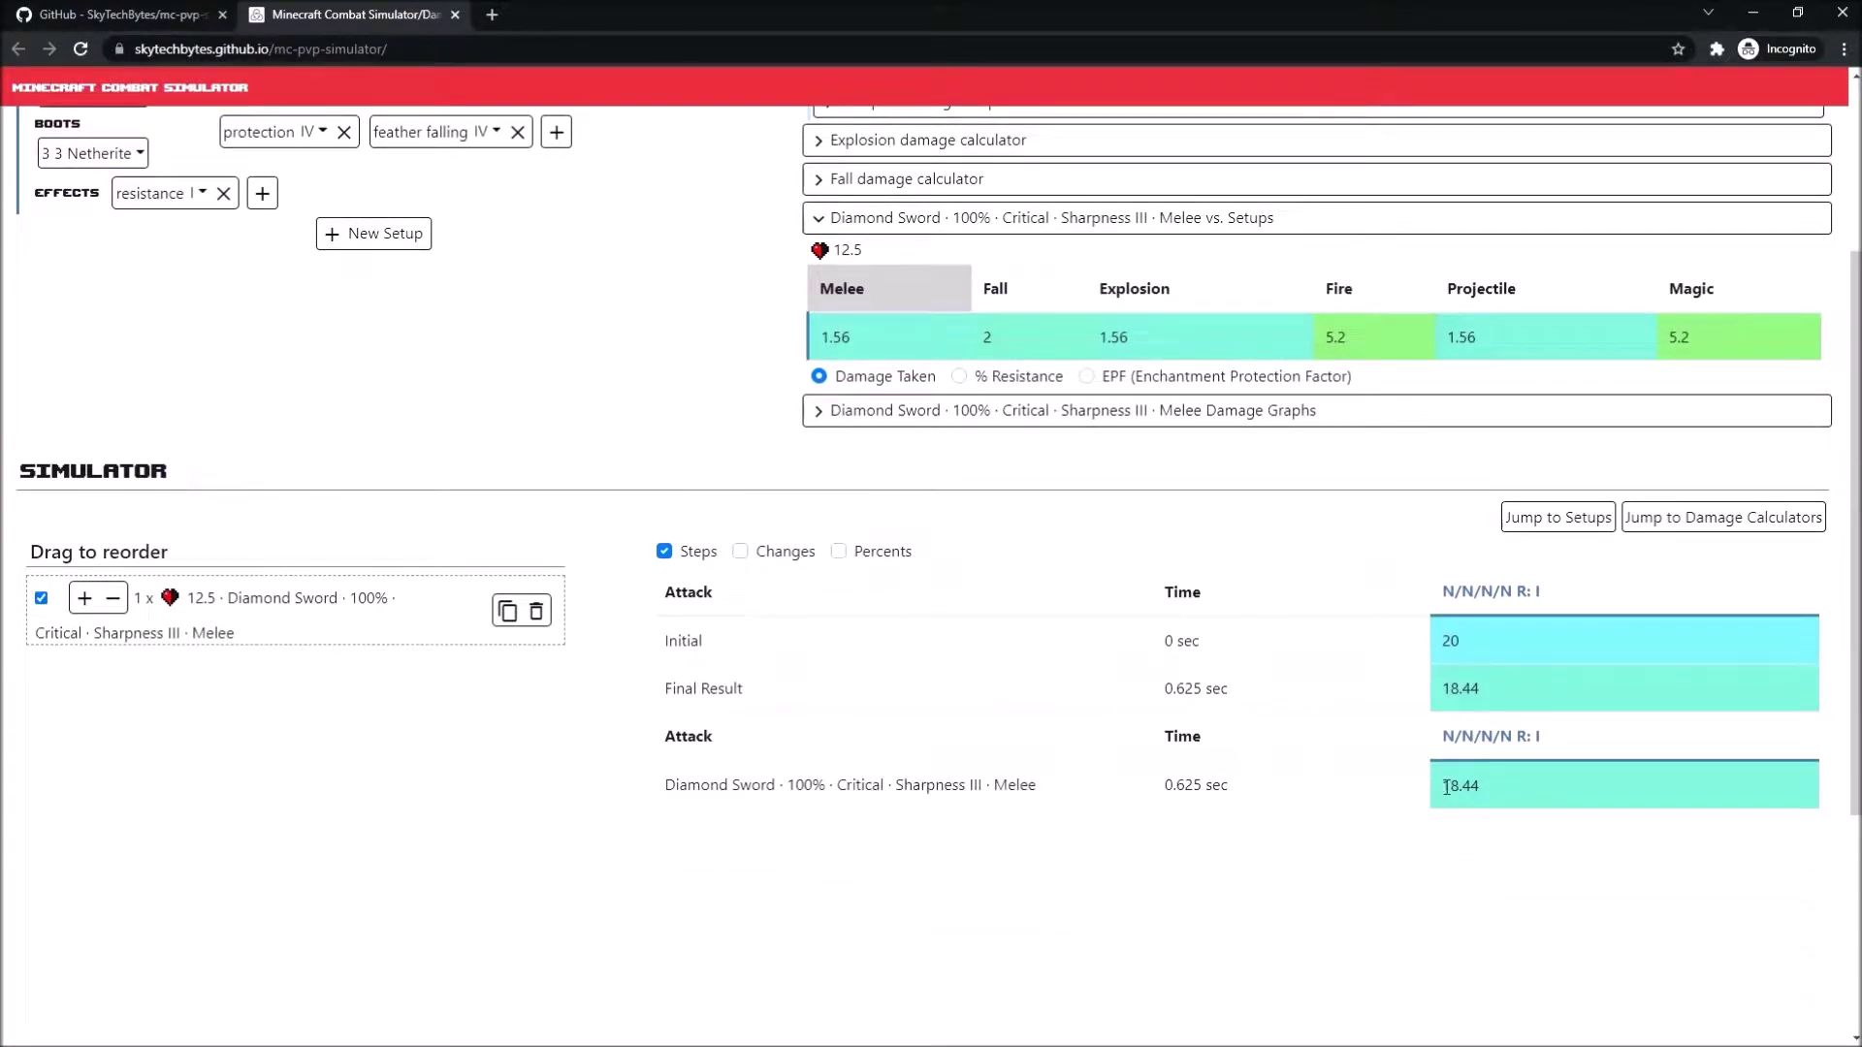
scroll(842, 337, "up", 3)
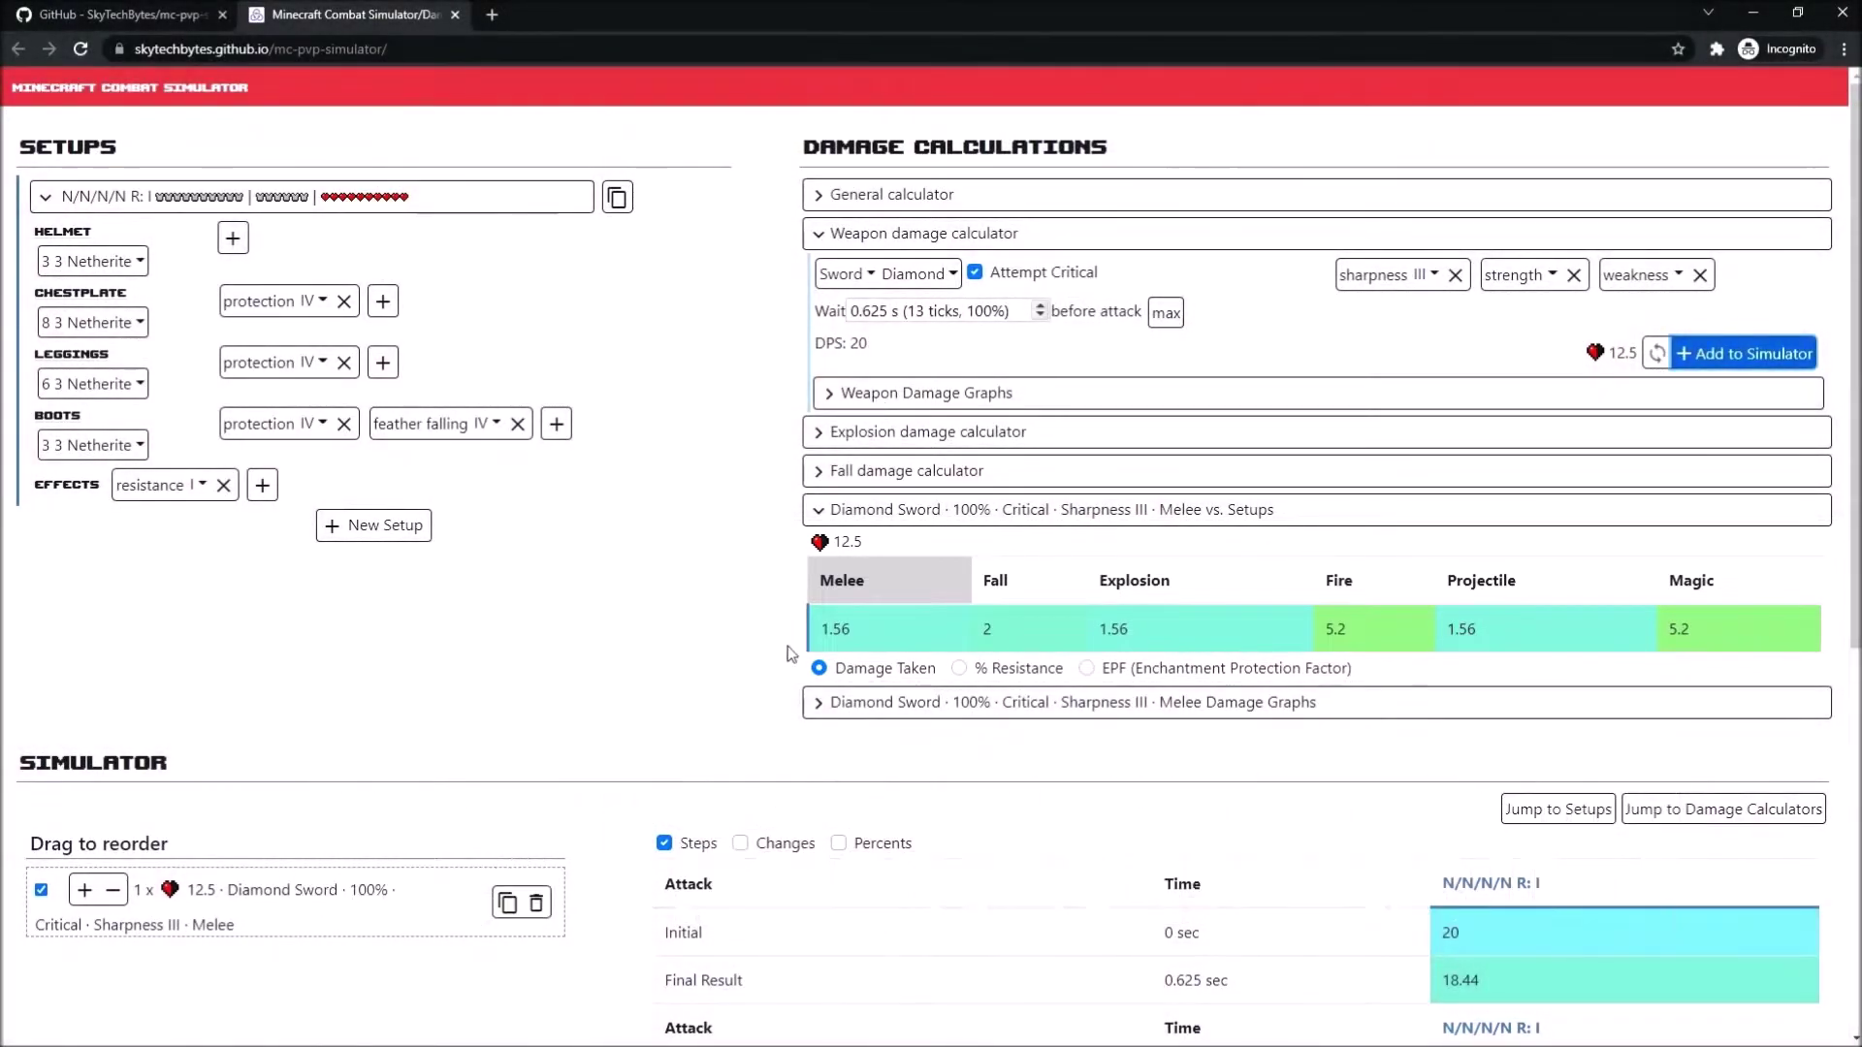
scroll(794, 740, "down", 4)
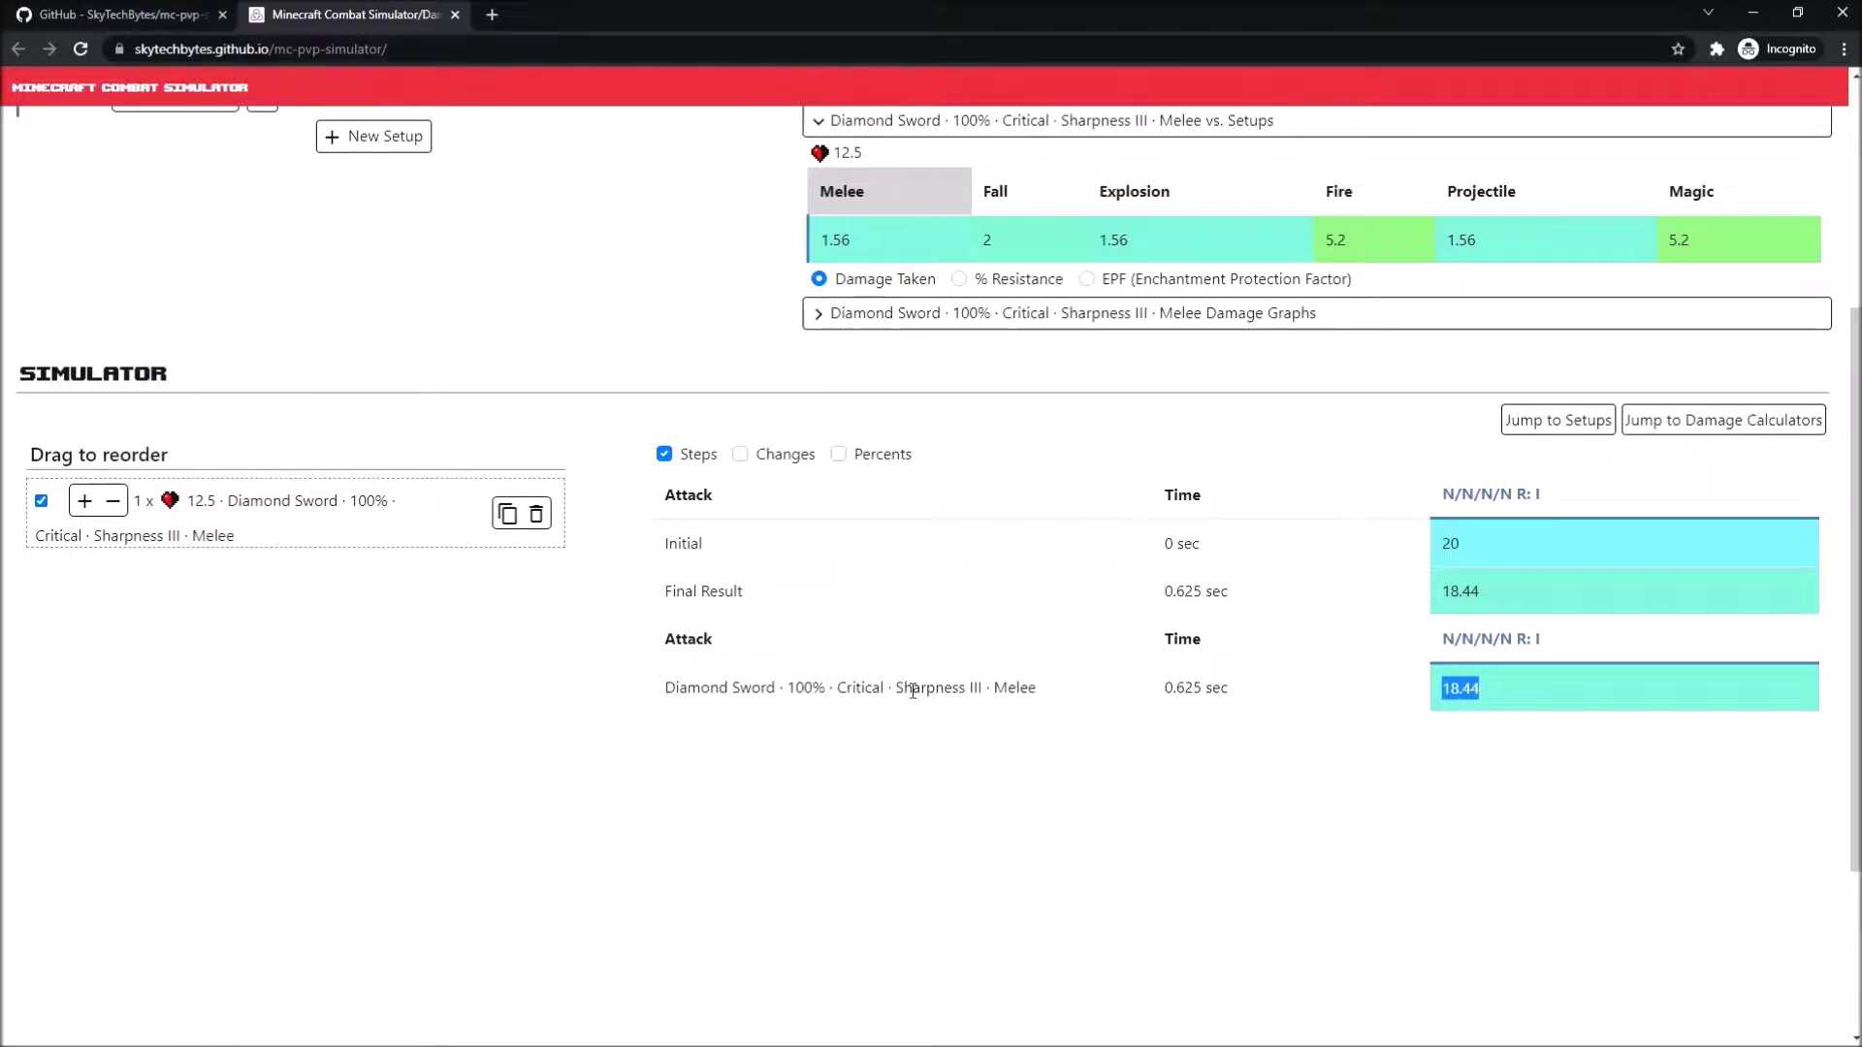
left_click(1505, 576)
scroll(1506, 576, "up", 4)
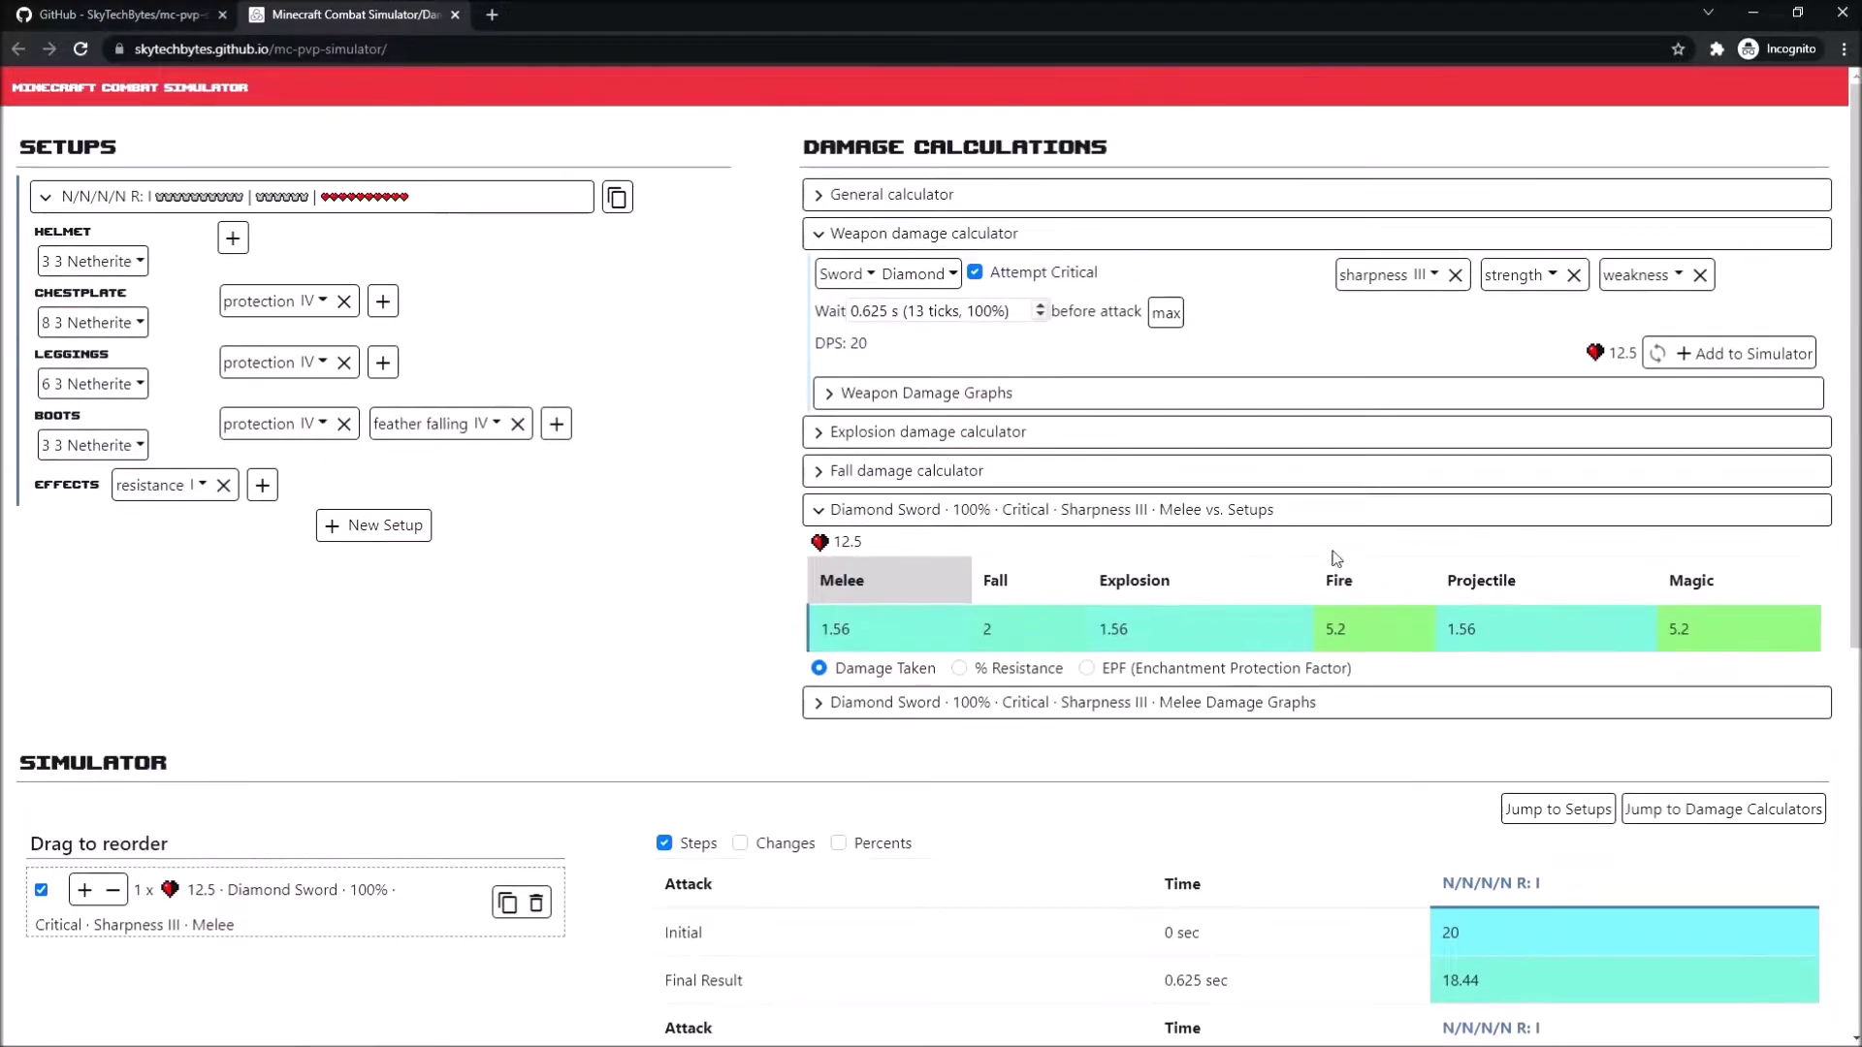
- Turn on the Changes checkbox and mark the -1.56 health change
left_click_drag(1610, 354, 1644, 364)
scroll(668, 616, "down", 3)
scroll(657, 578, "up", 3)
scroll(853, 479, "down", 4)
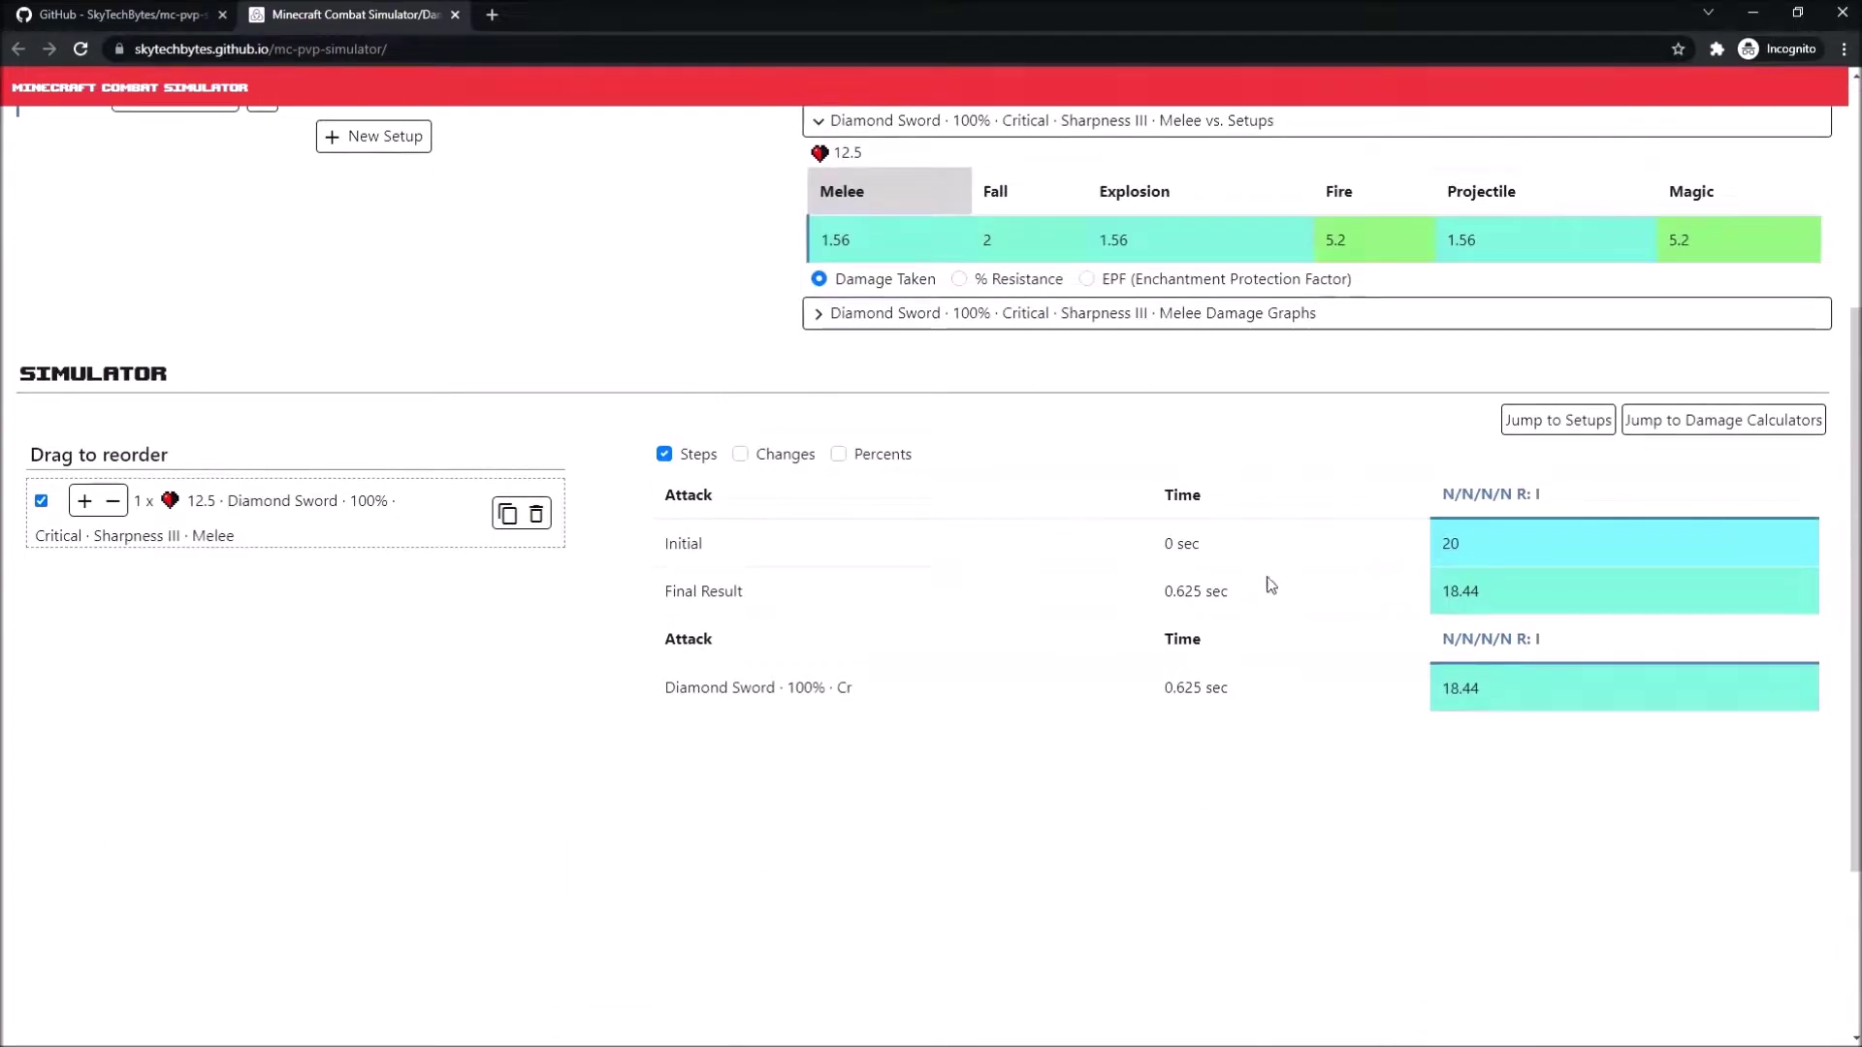
left_click(747, 455)
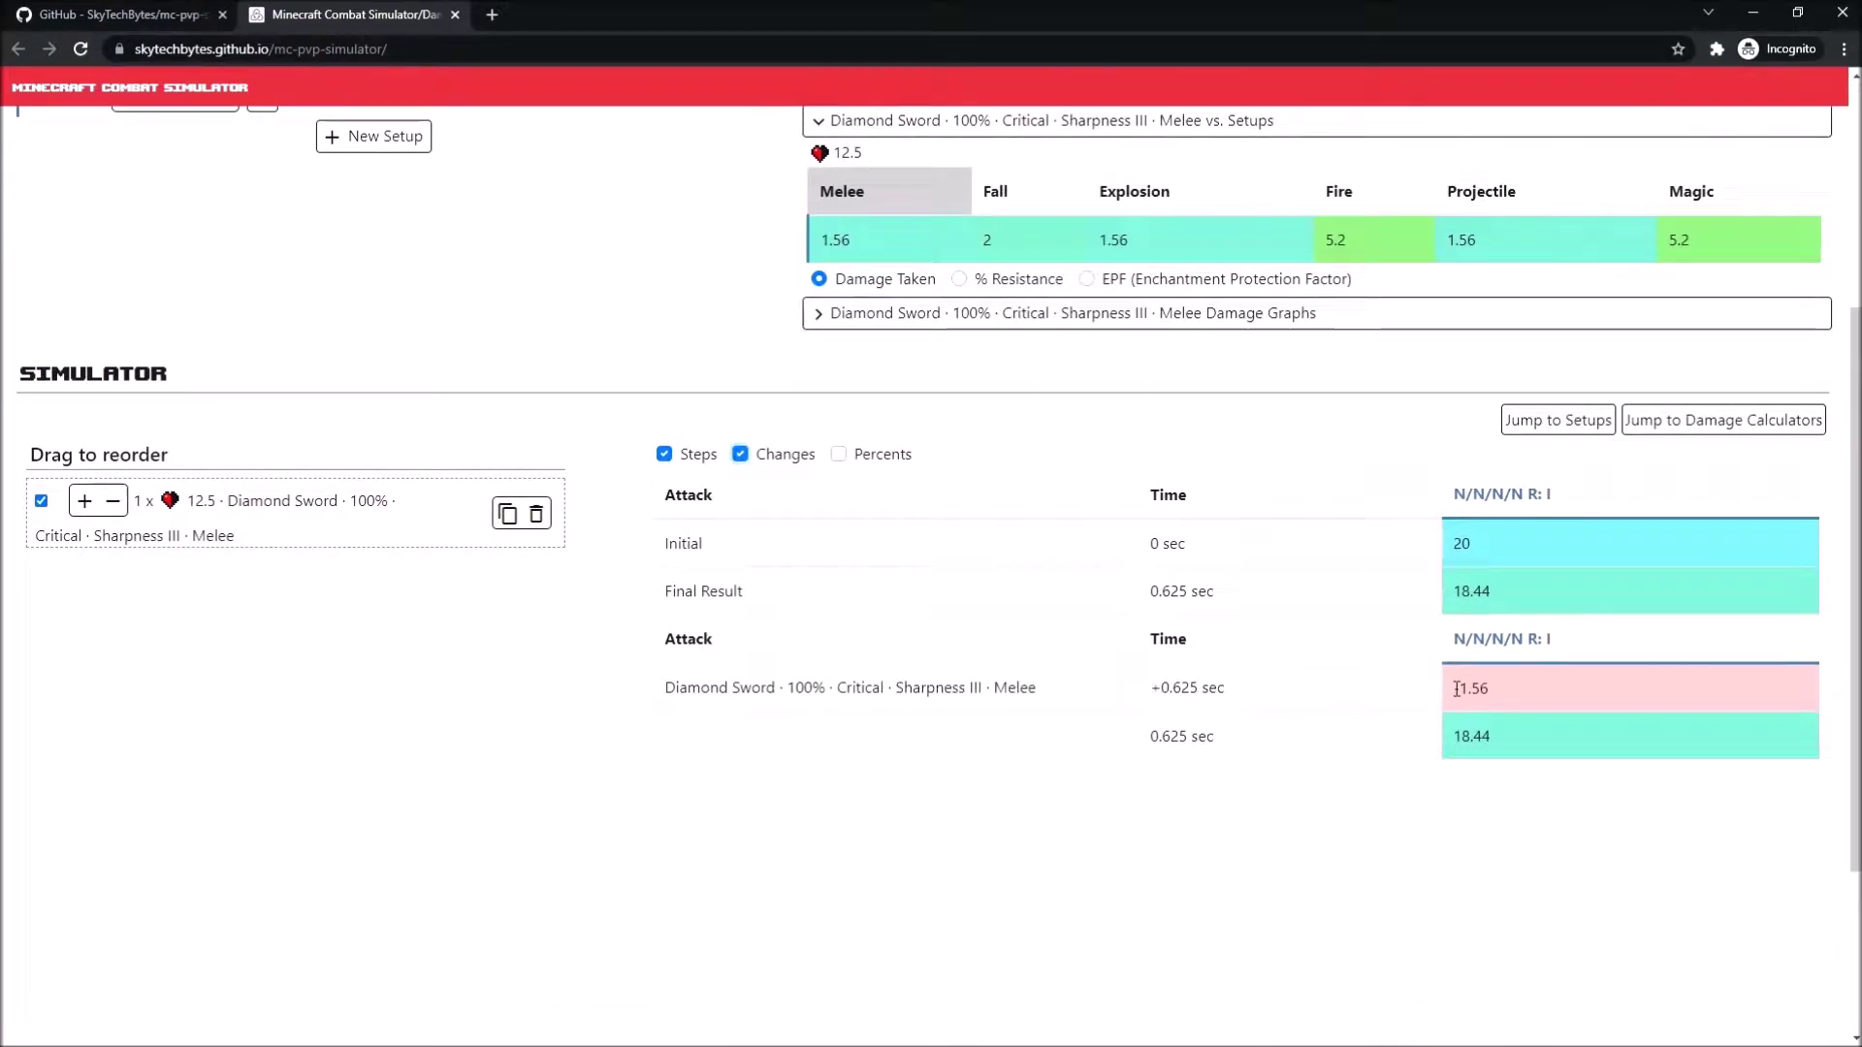
left_click_drag(1455, 689, 1522, 689)
scroll(568, 694, "up", 4)
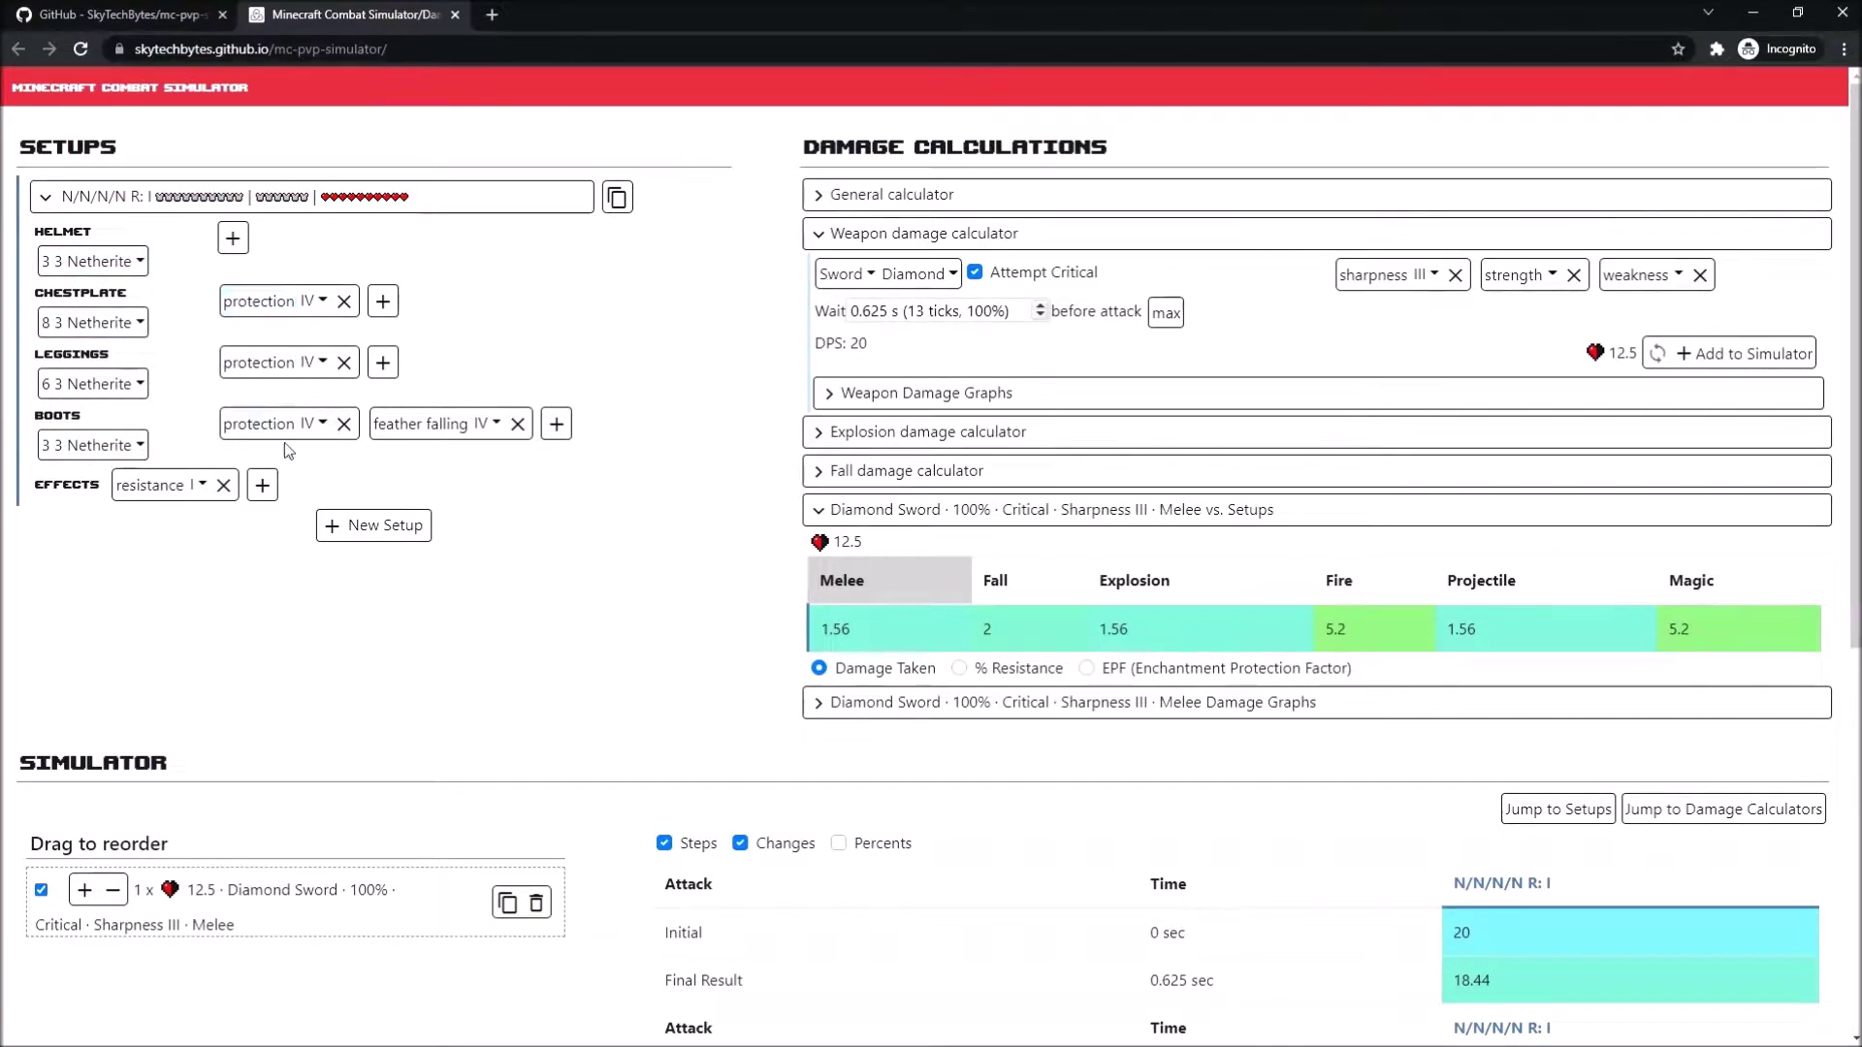
- Point out the Resistance effect and the 12.5 damage figure
double_click(151, 487)
left_click(218, 602)
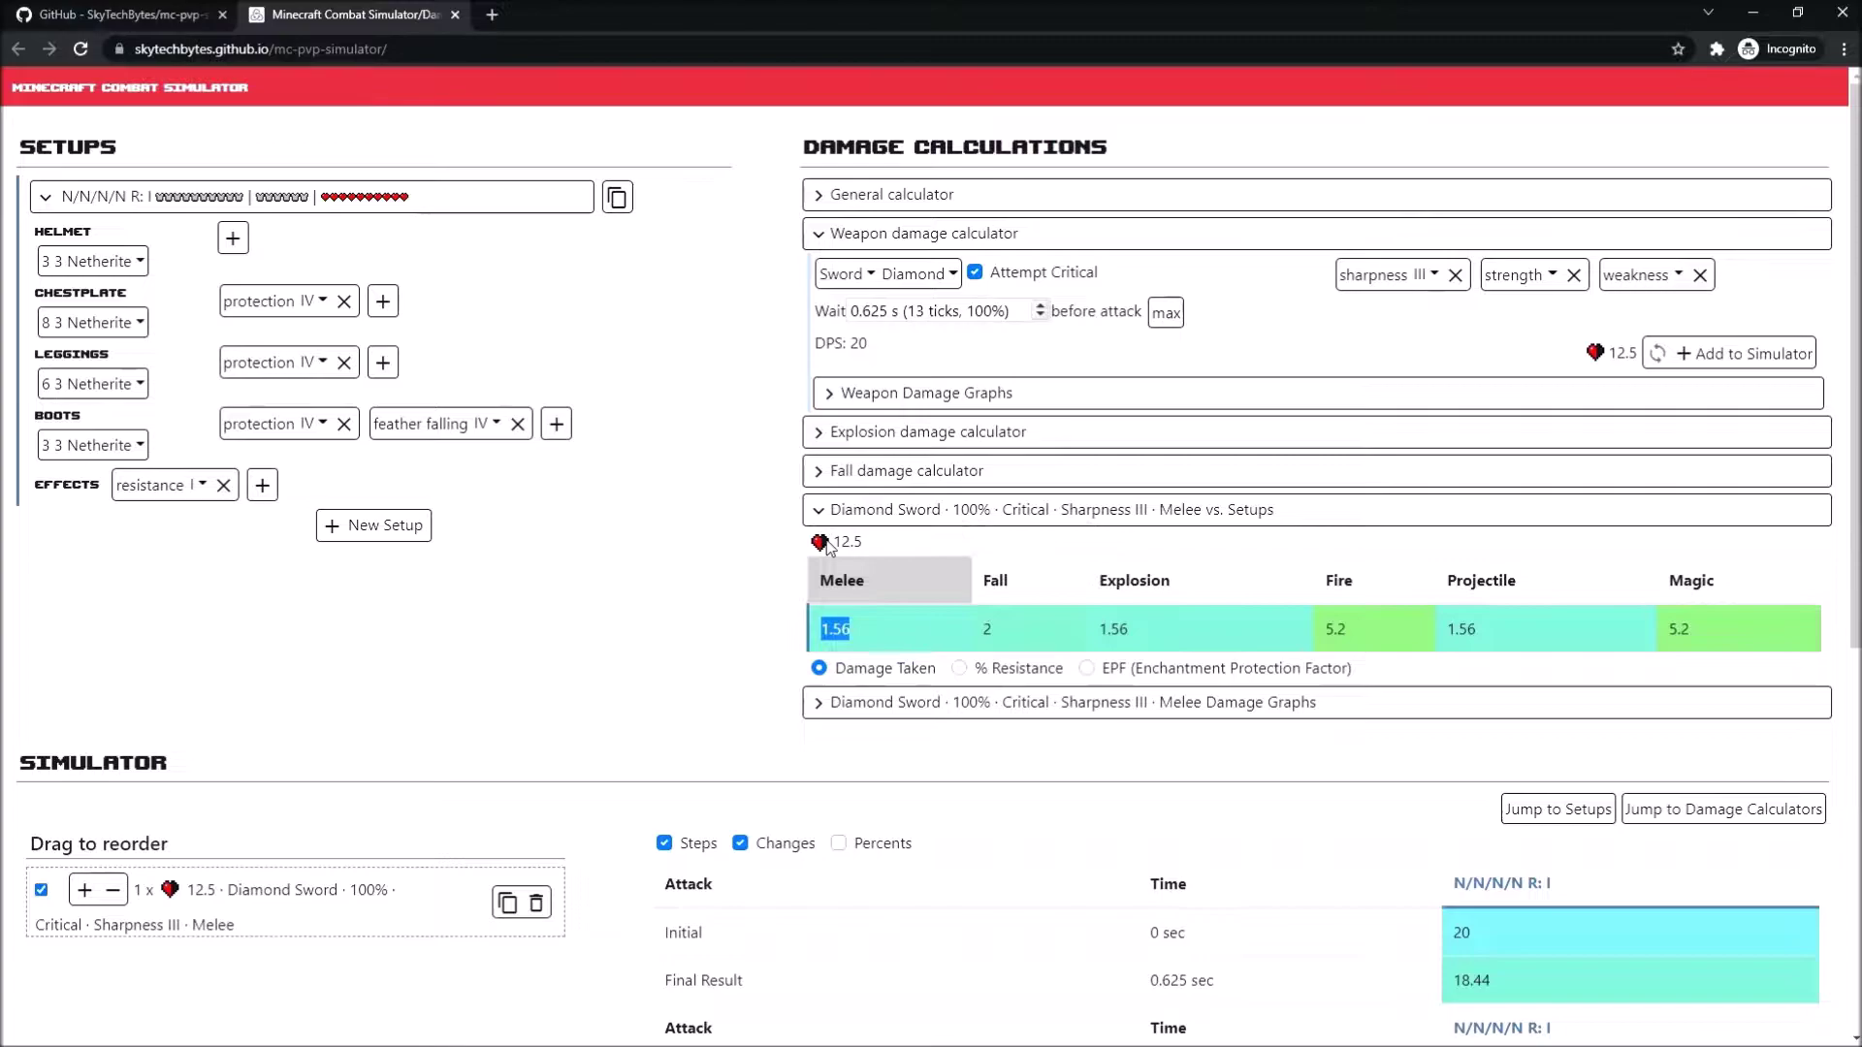
left_click_drag(864, 544, 803, 549)
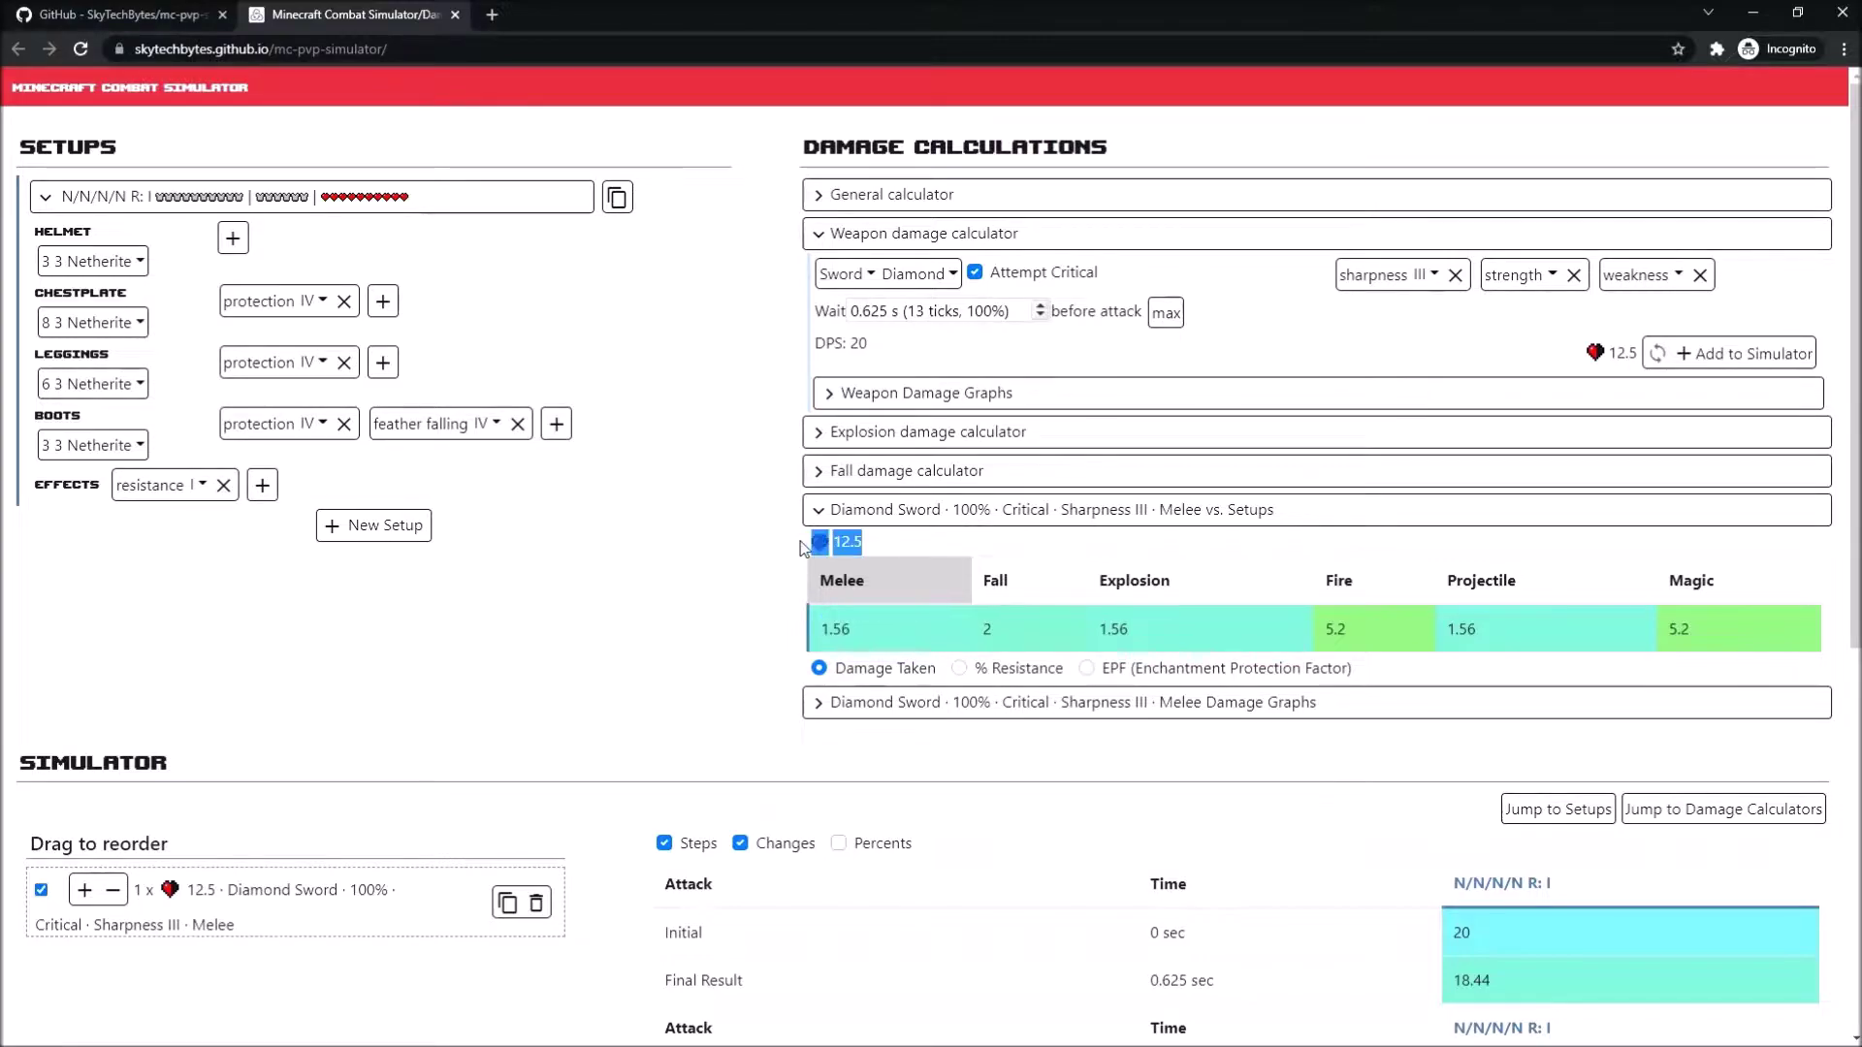
left_click(749, 563)
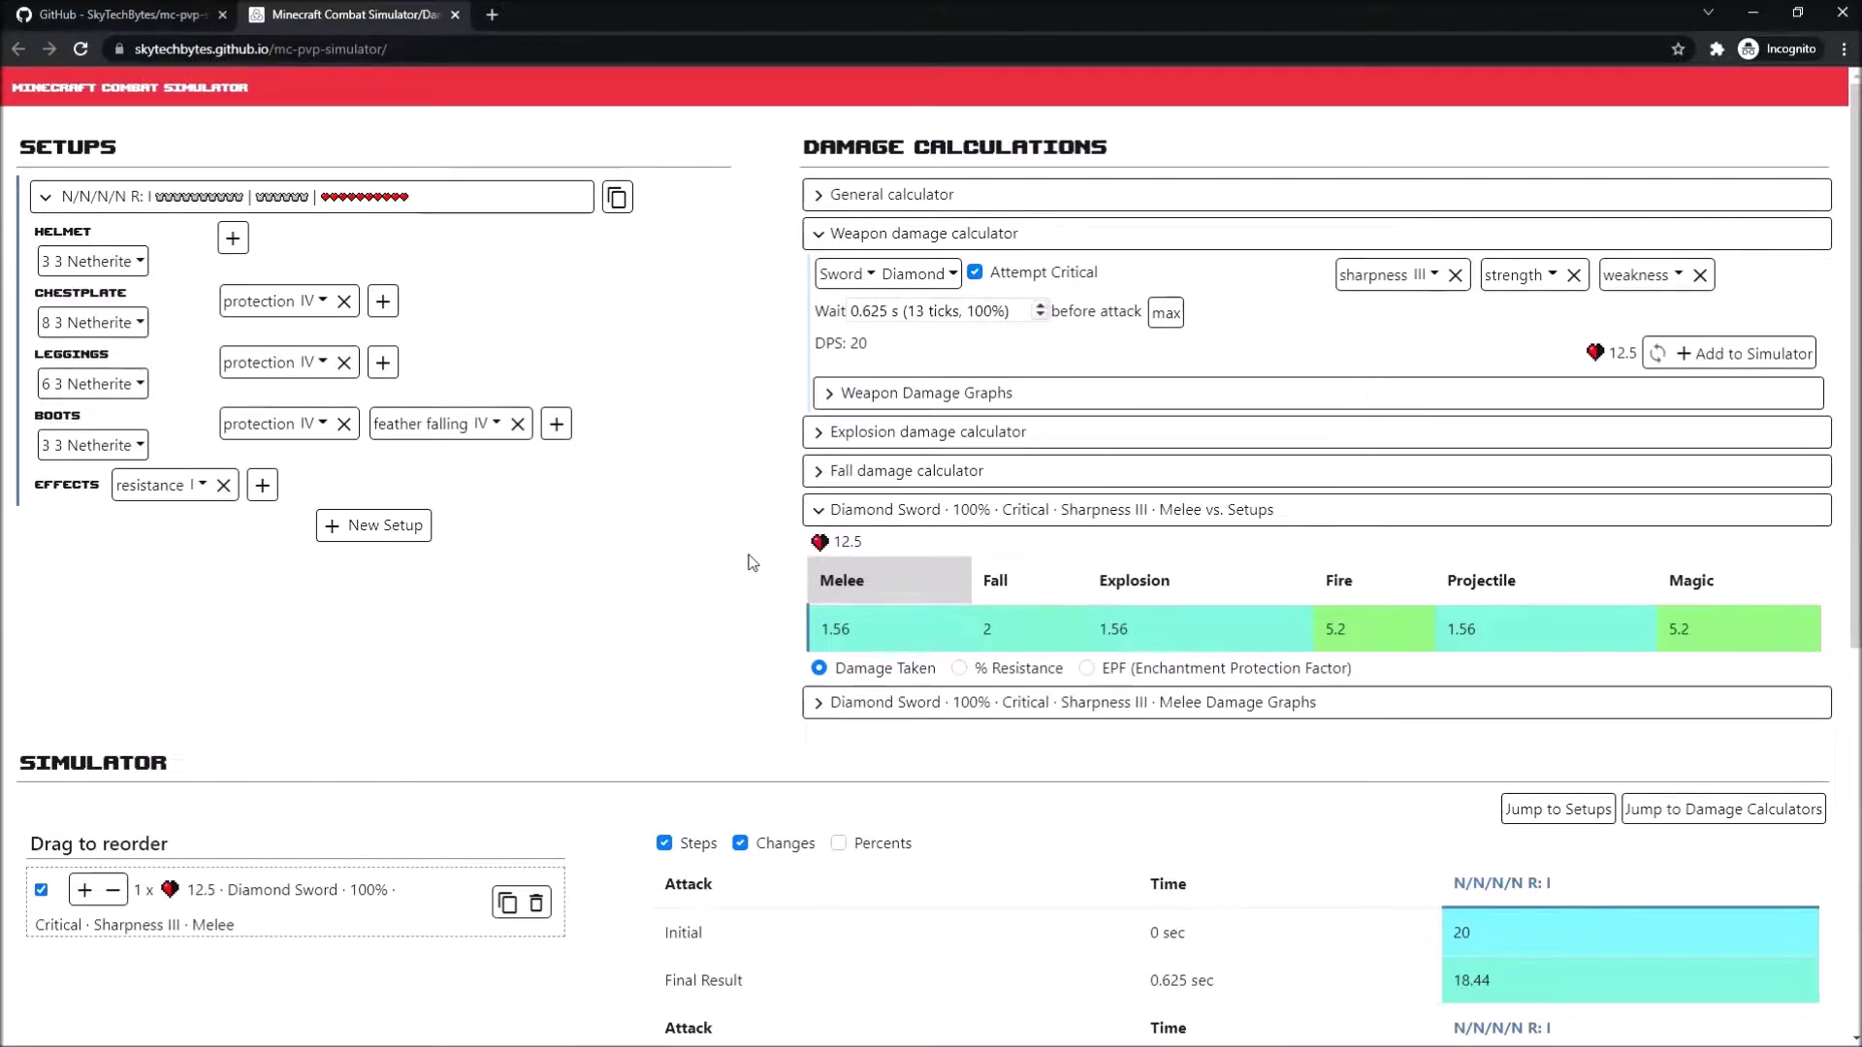
- Set sharpness to II and mark the new 12 damage and 1.478 melee values
left_click(1425, 289)
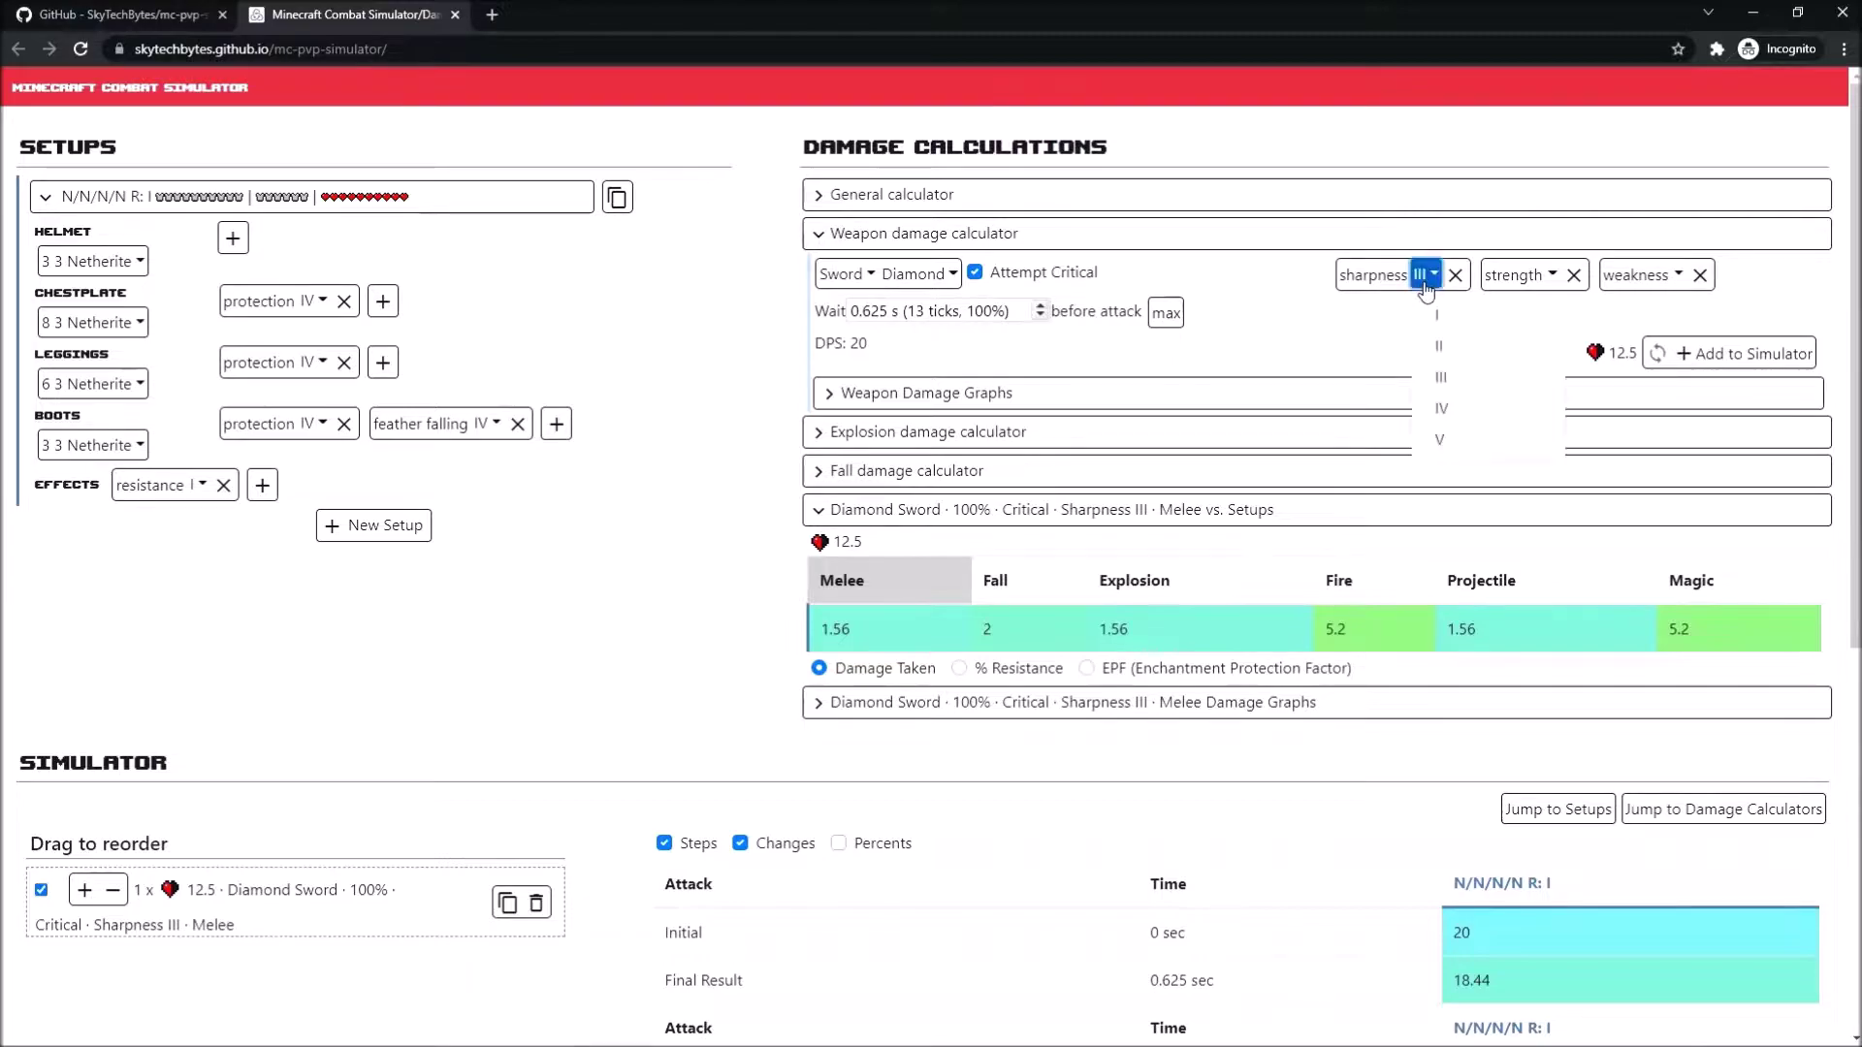
left_click(1425, 320)
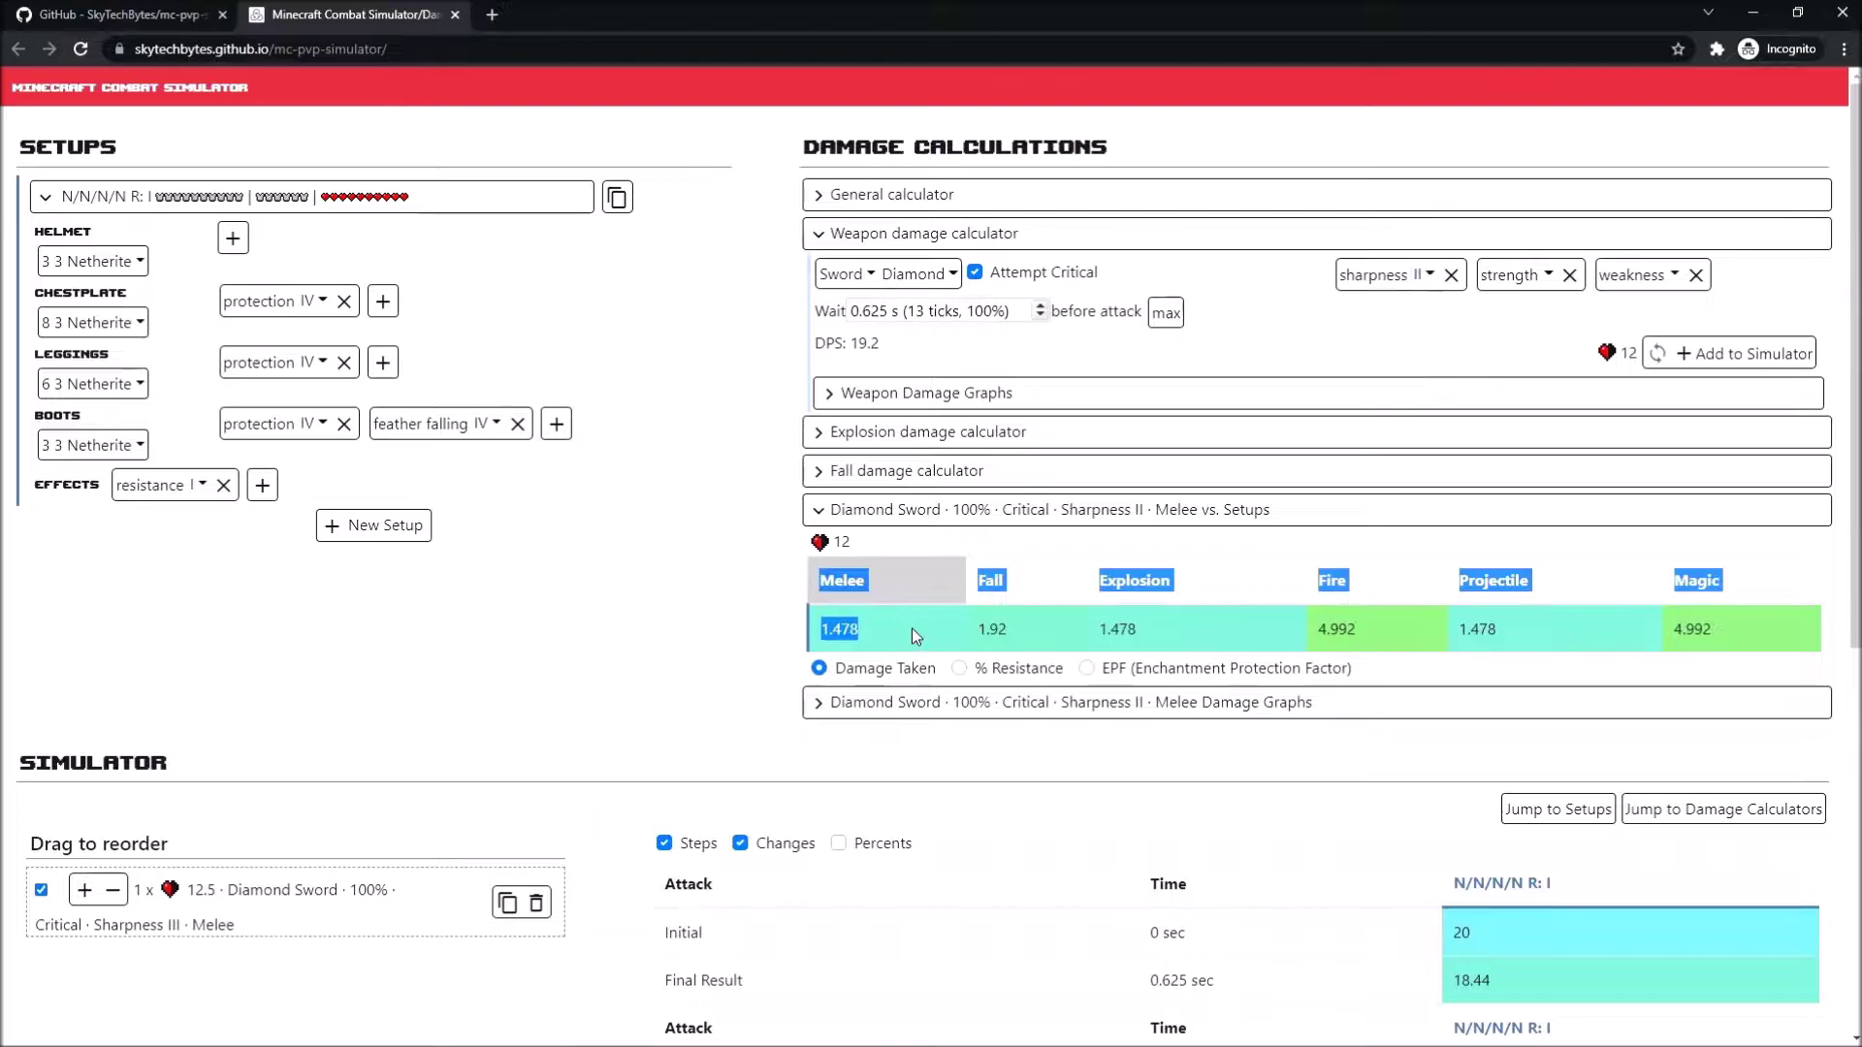
left_click_drag(840, 633, 820, 631)
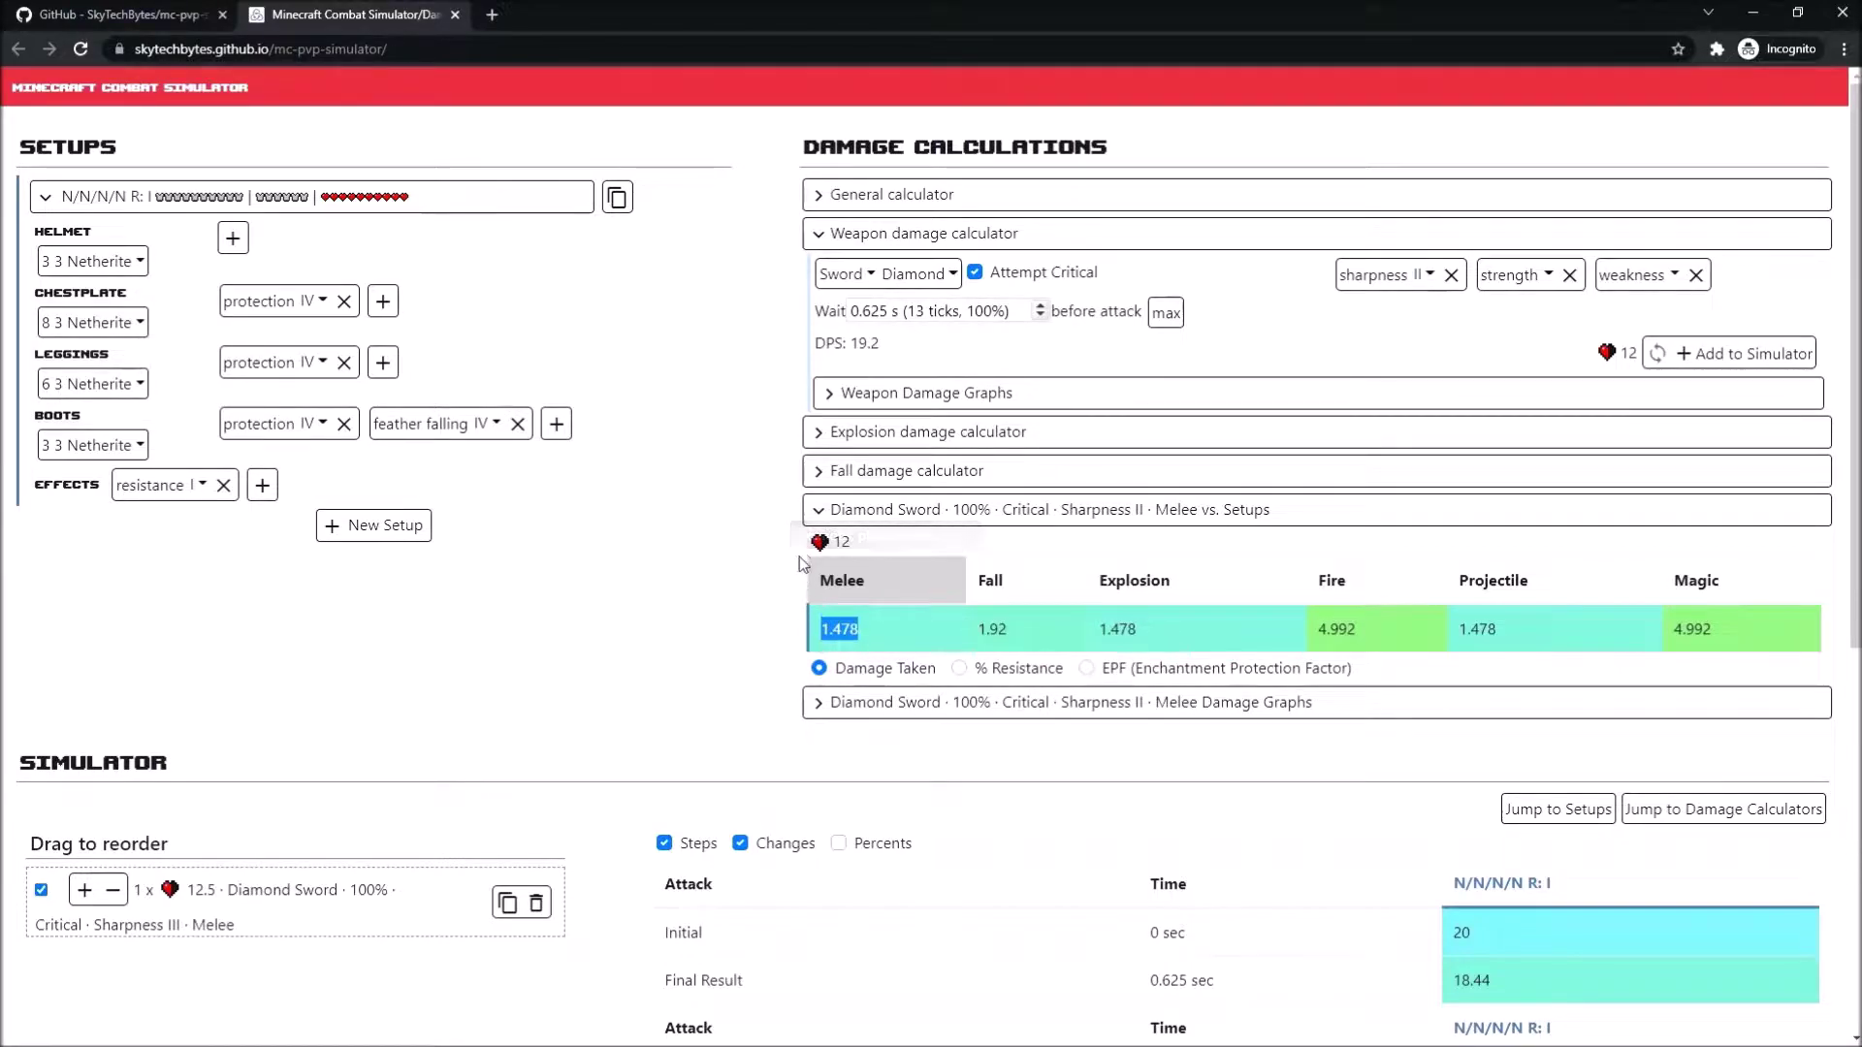
left_click_drag(1640, 355, 1627, 356)
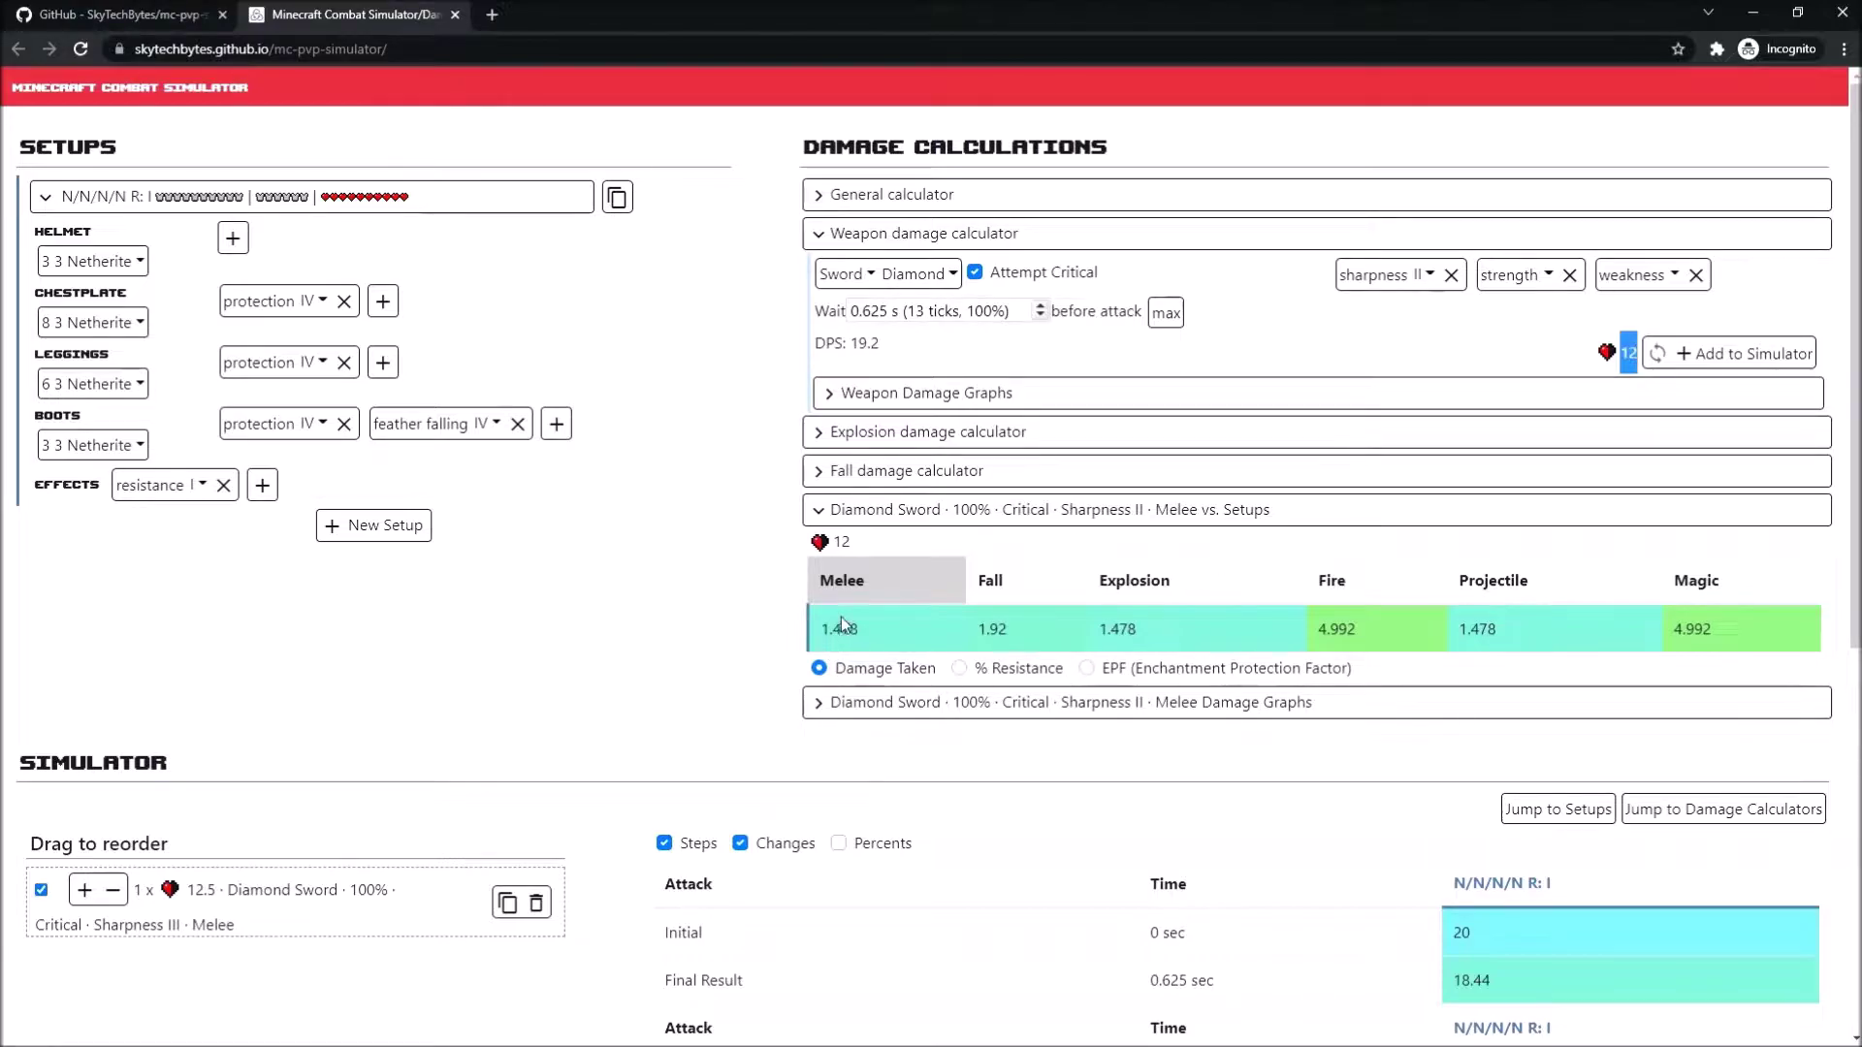
left_click_drag(876, 624, 823, 629)
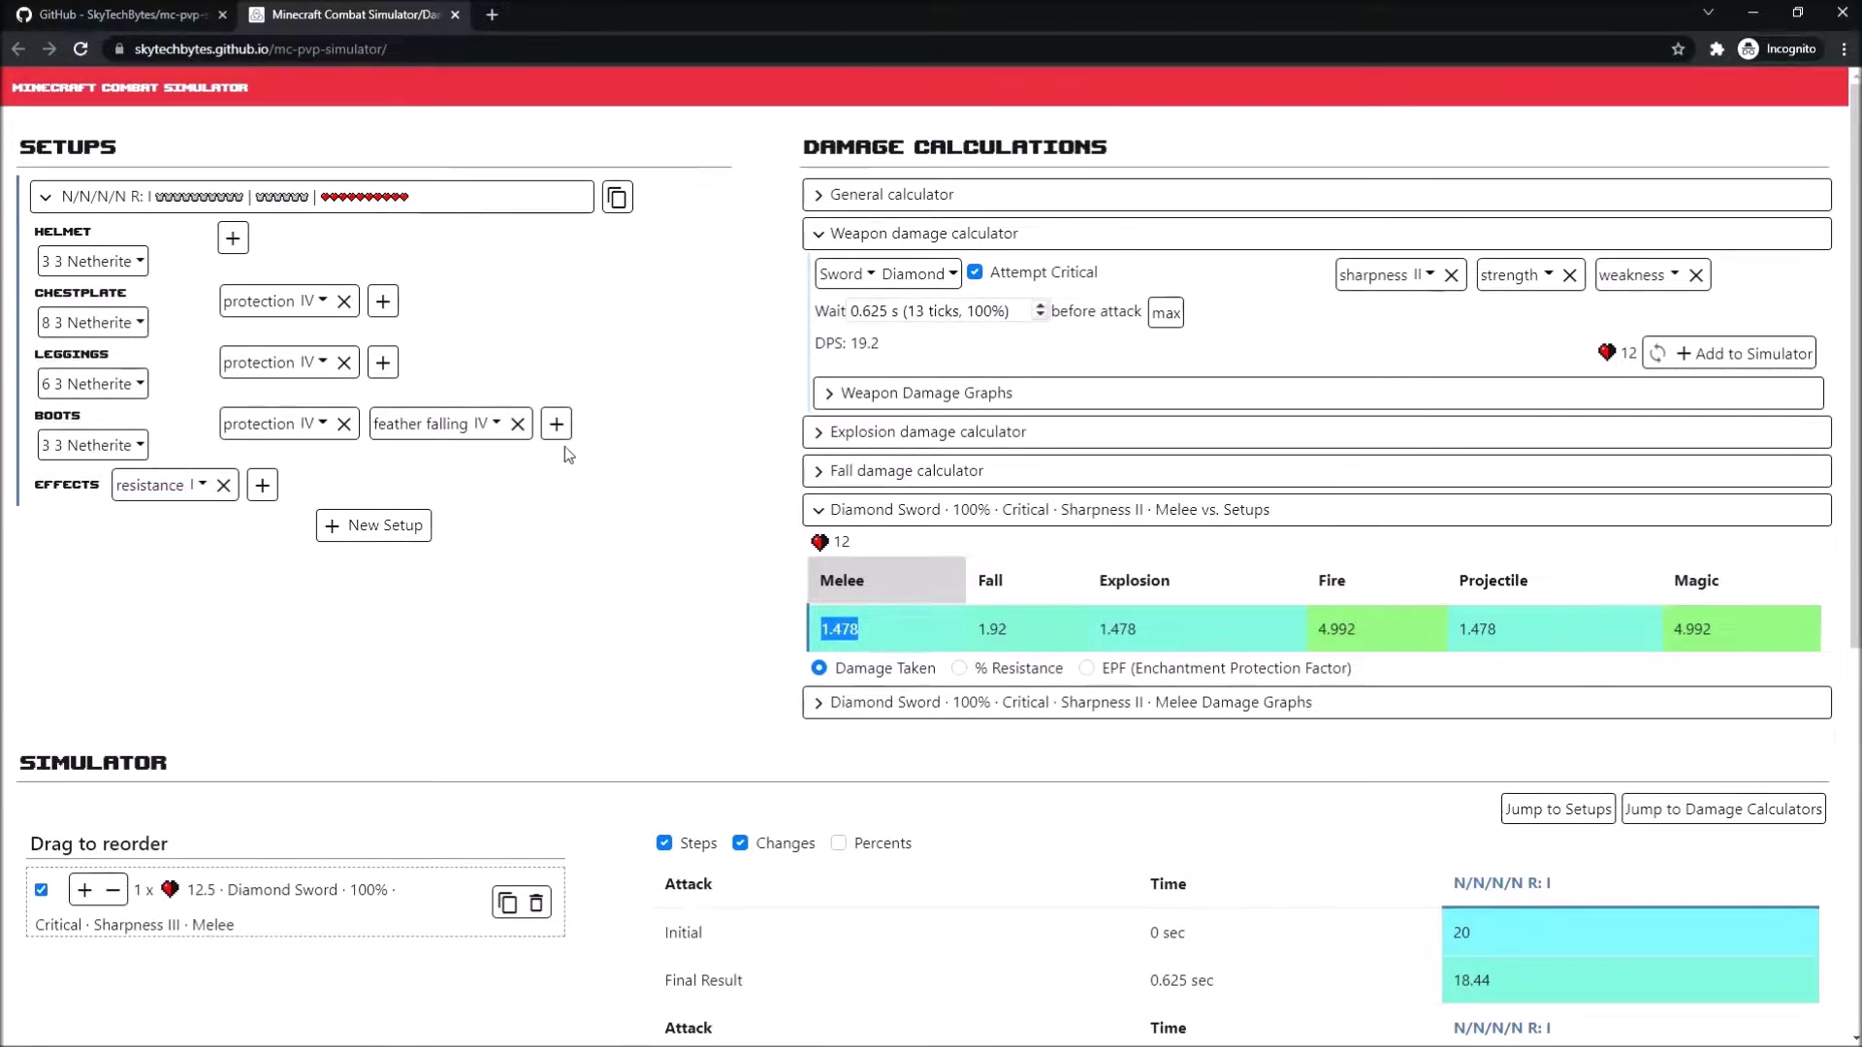
scroll(599, 452, "down", 5)
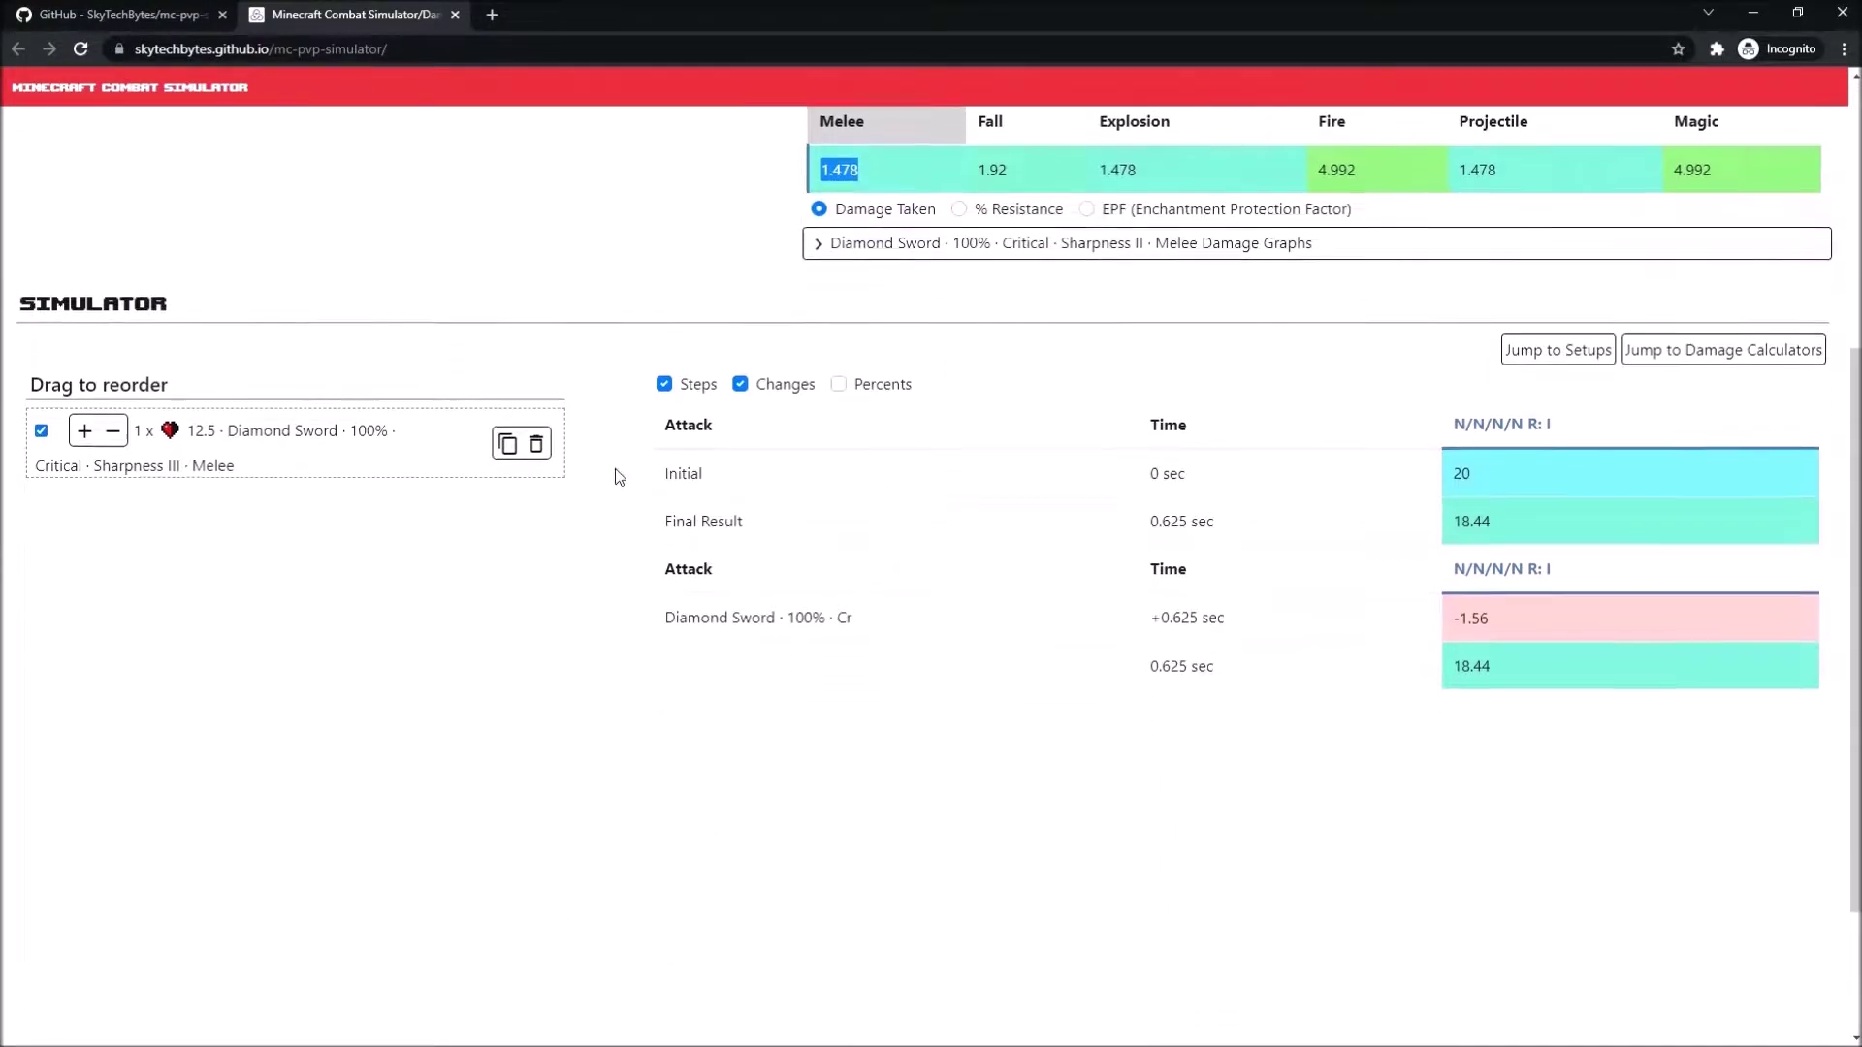
scroll(619, 476, "down", 1)
scroll(287, 502, "up", 1)
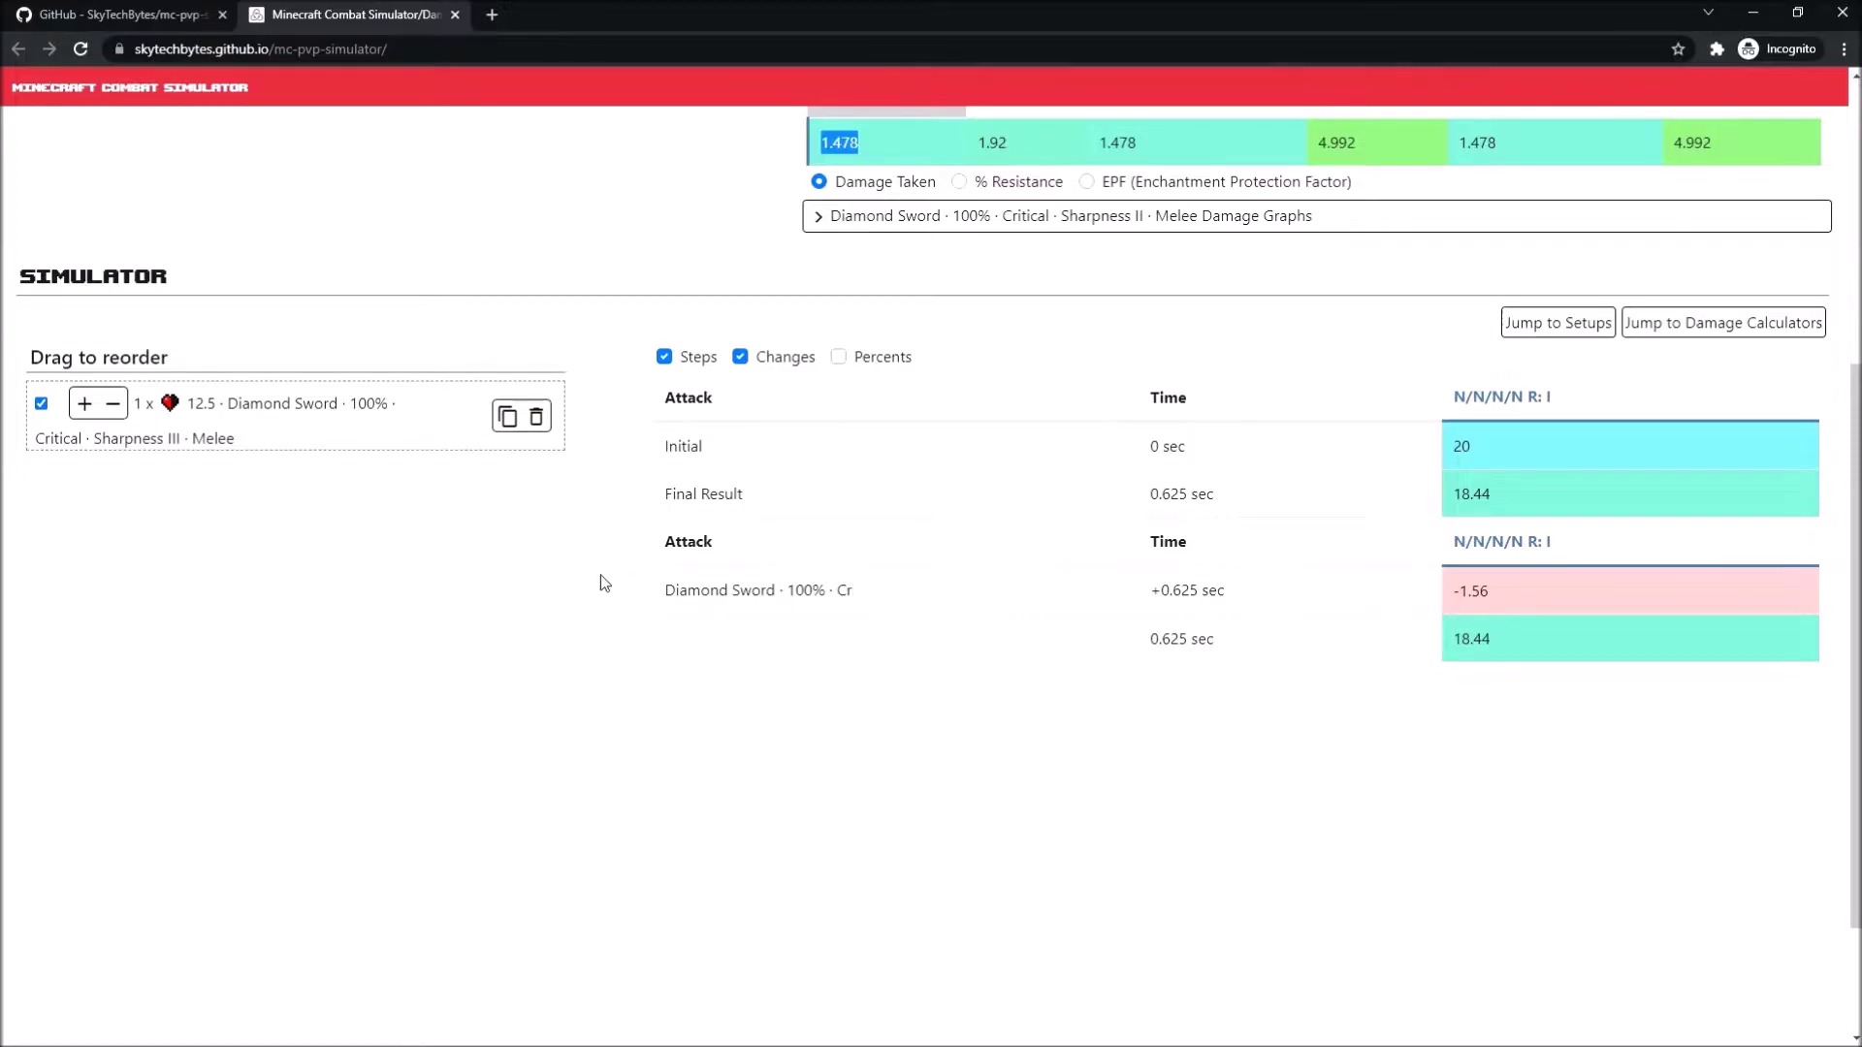
scroll(491, 553, "up", 5)
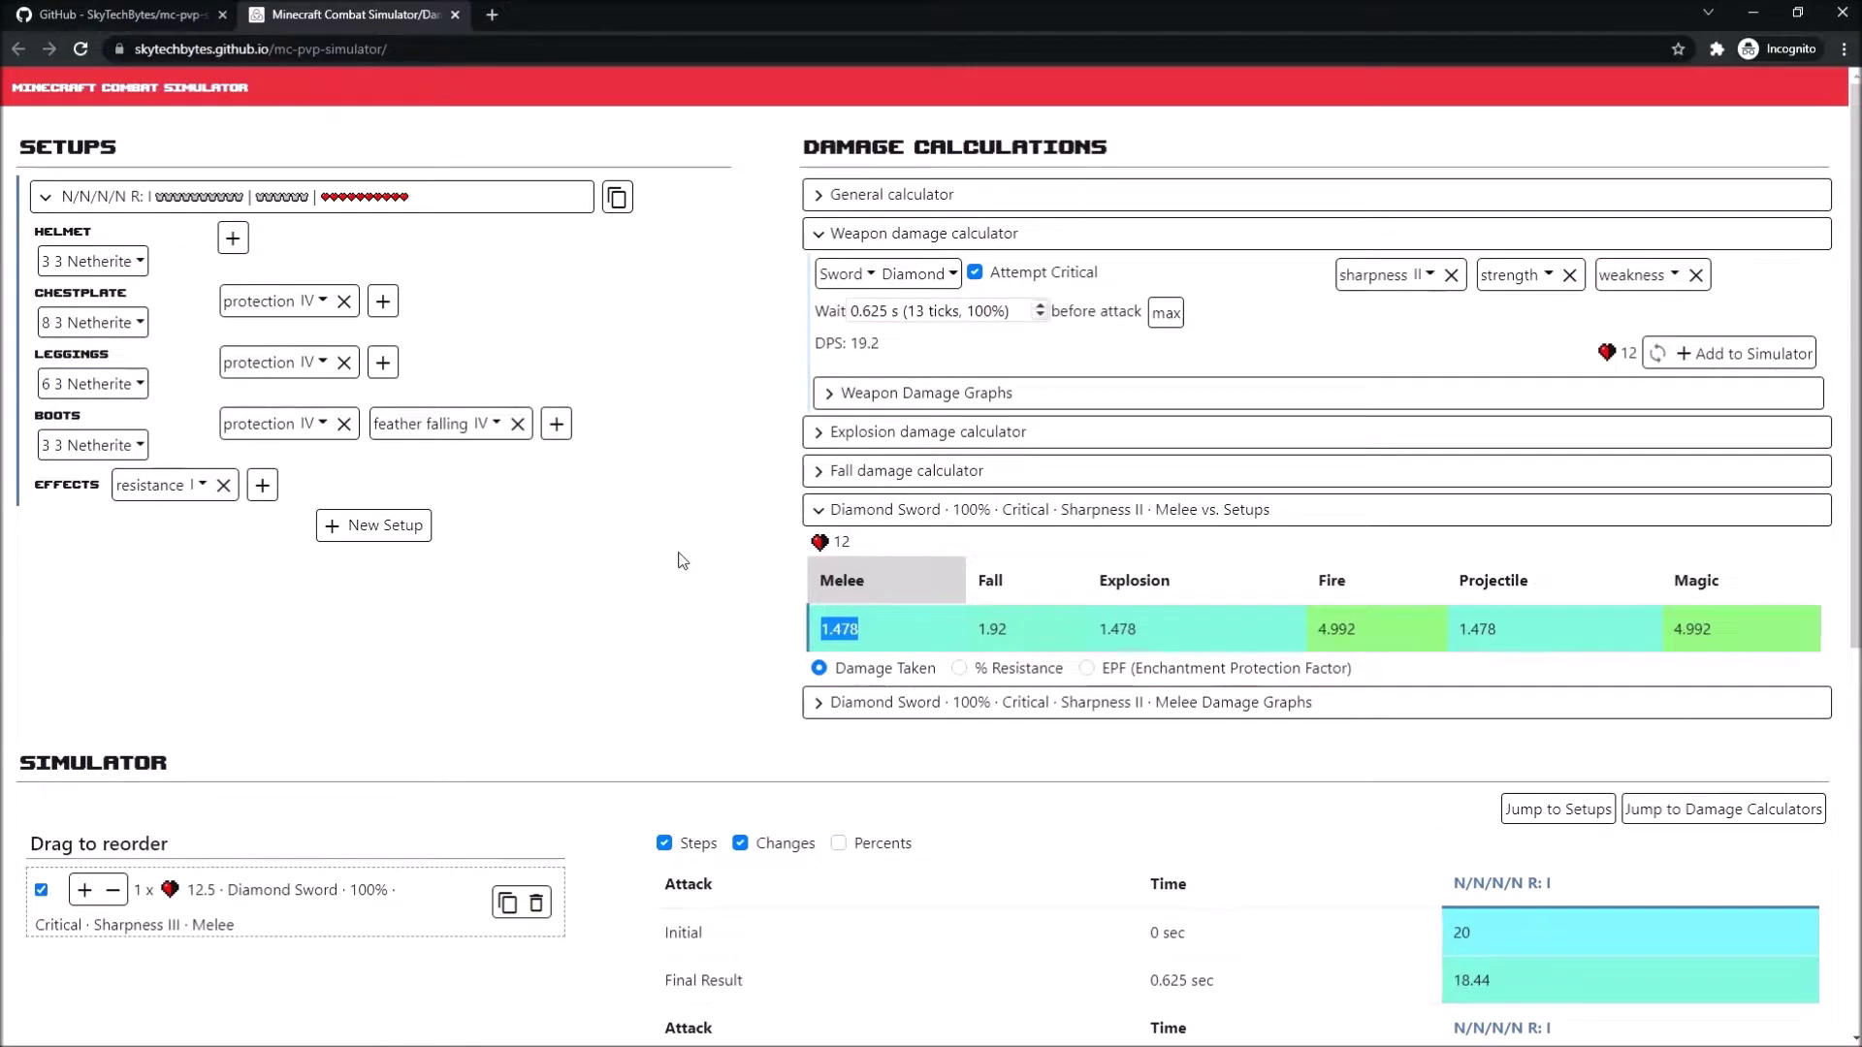
scroll(679, 560, "down", 5)
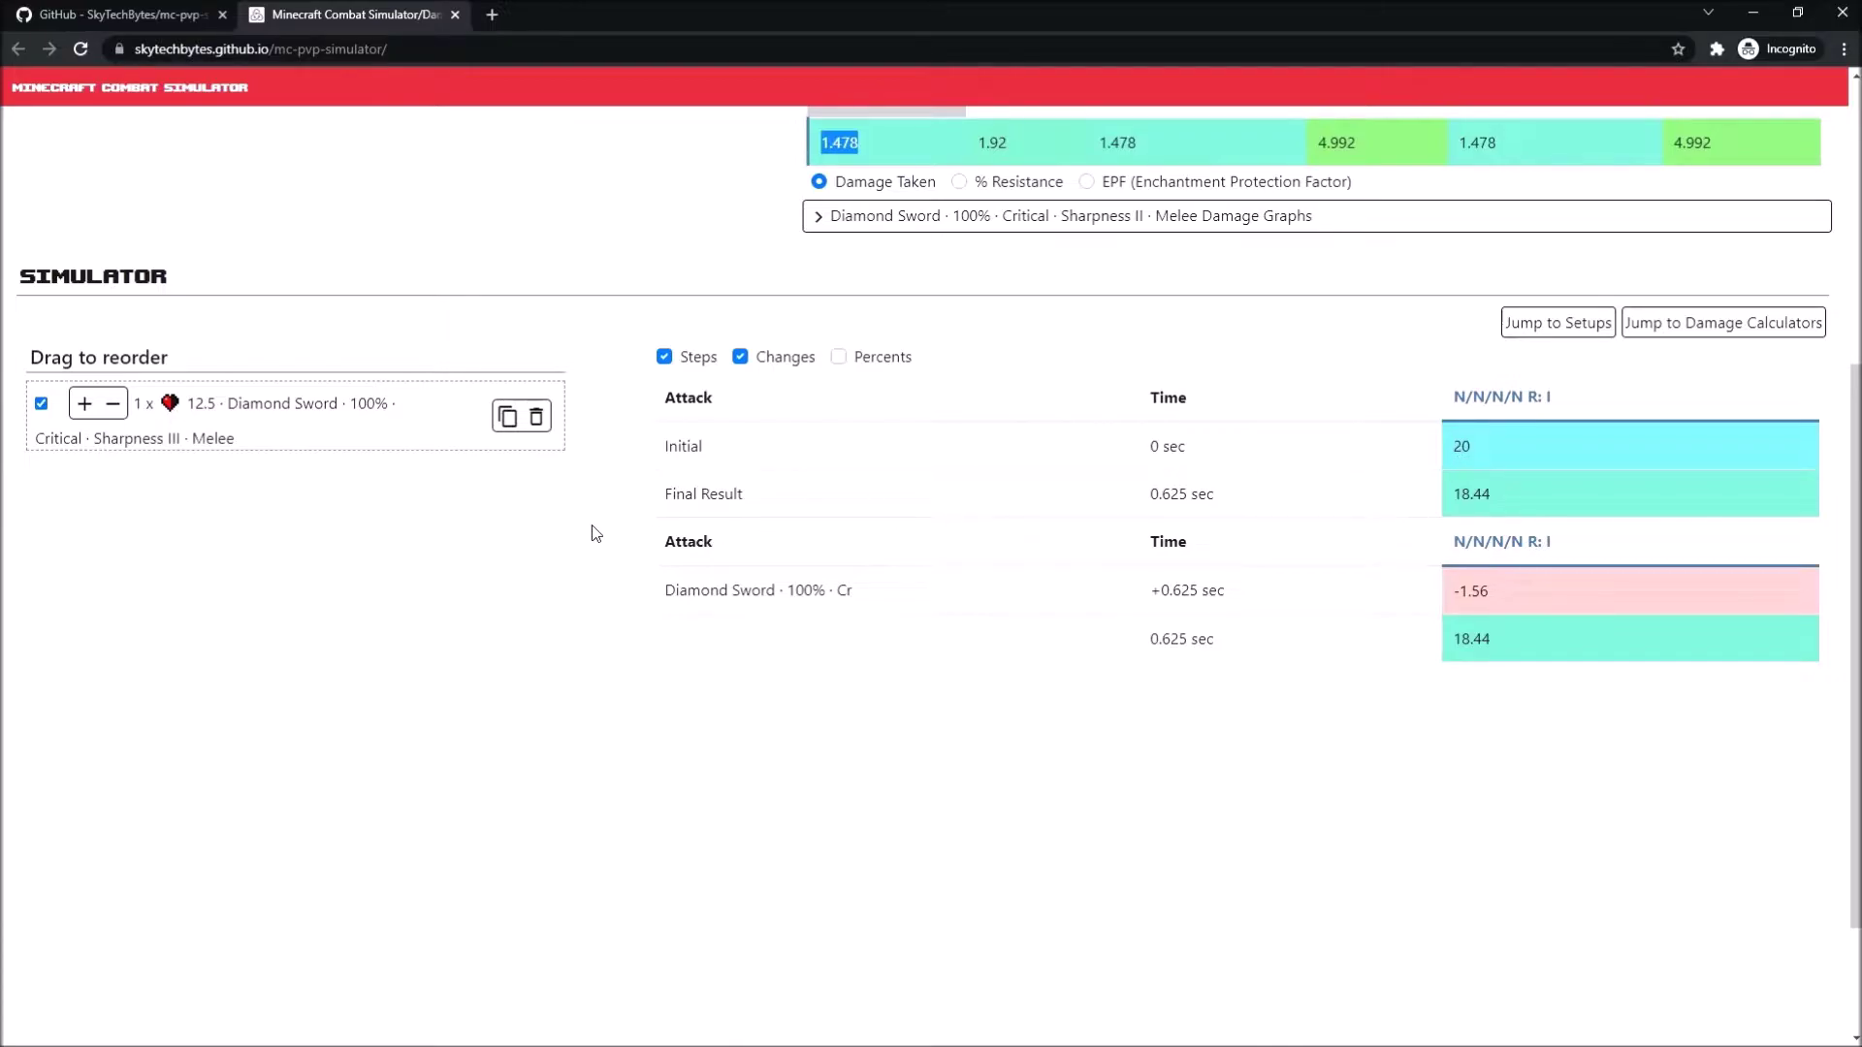
scroll(595, 532, "up", 5)
left_click(1736, 354)
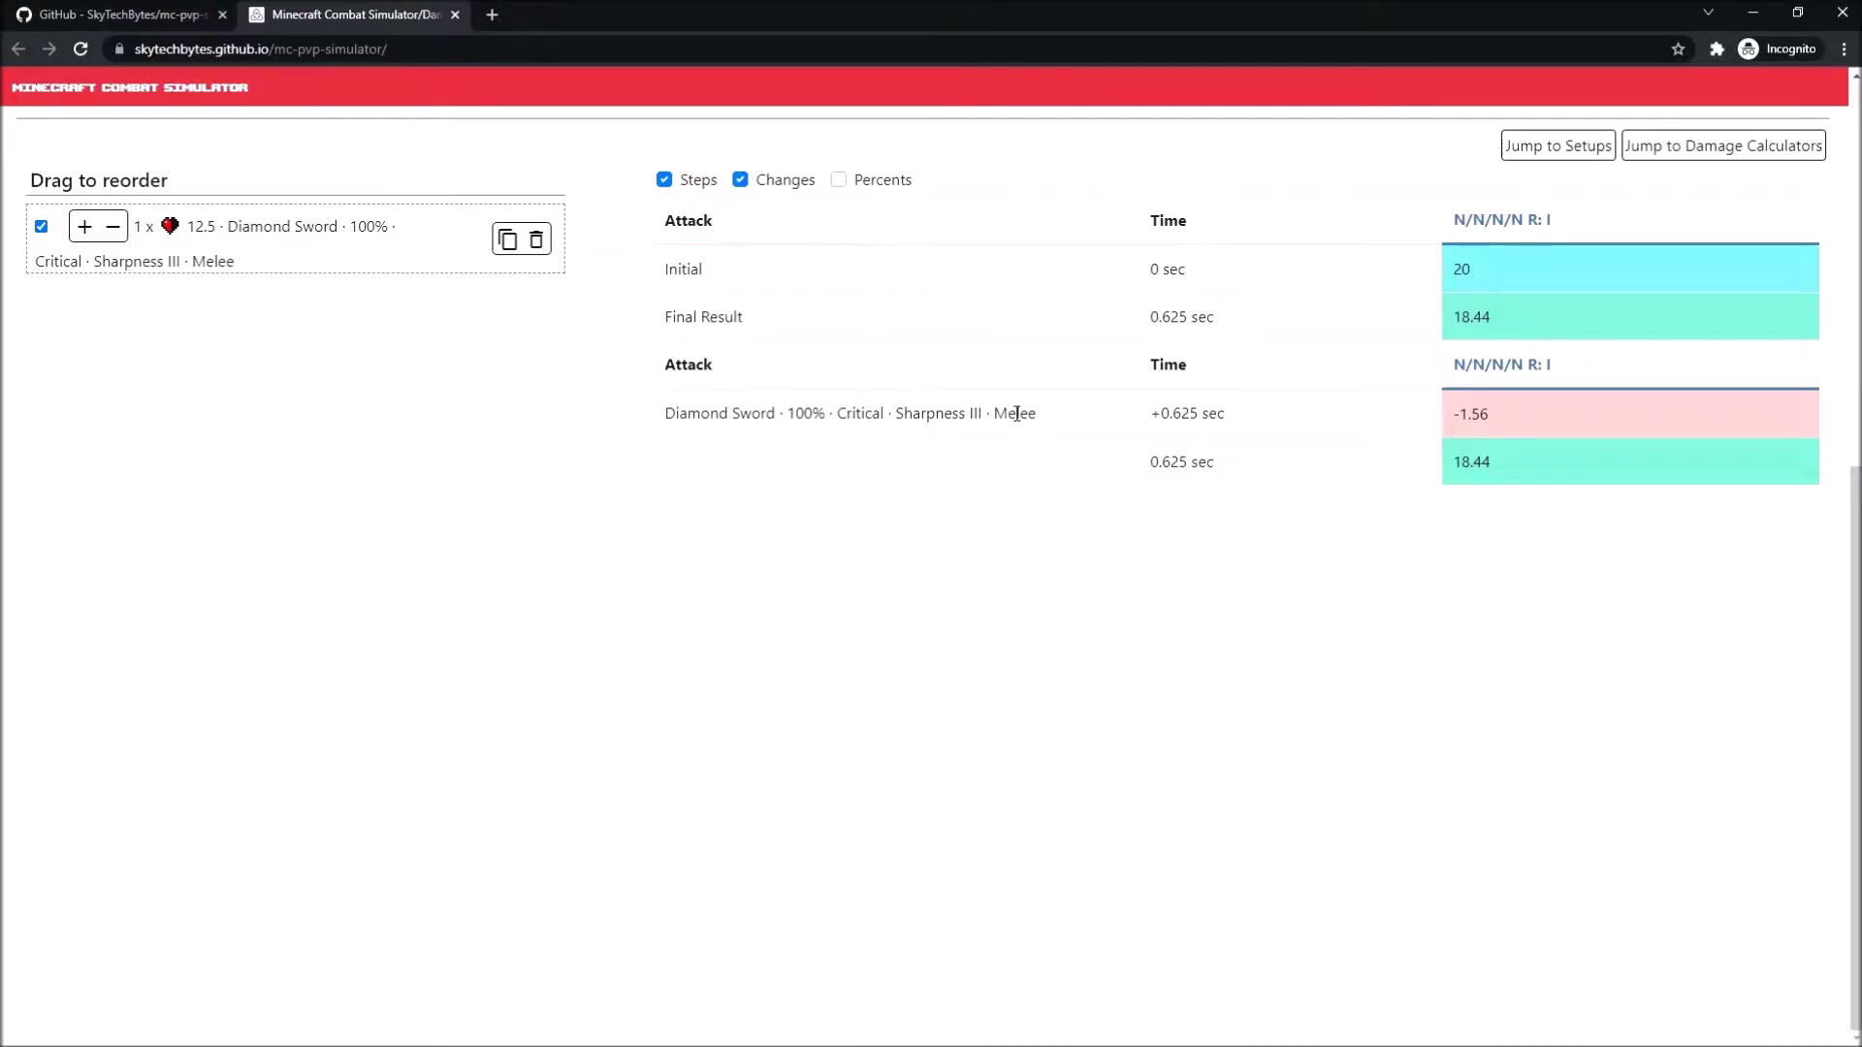
scroll(915, 439, "up", 7)
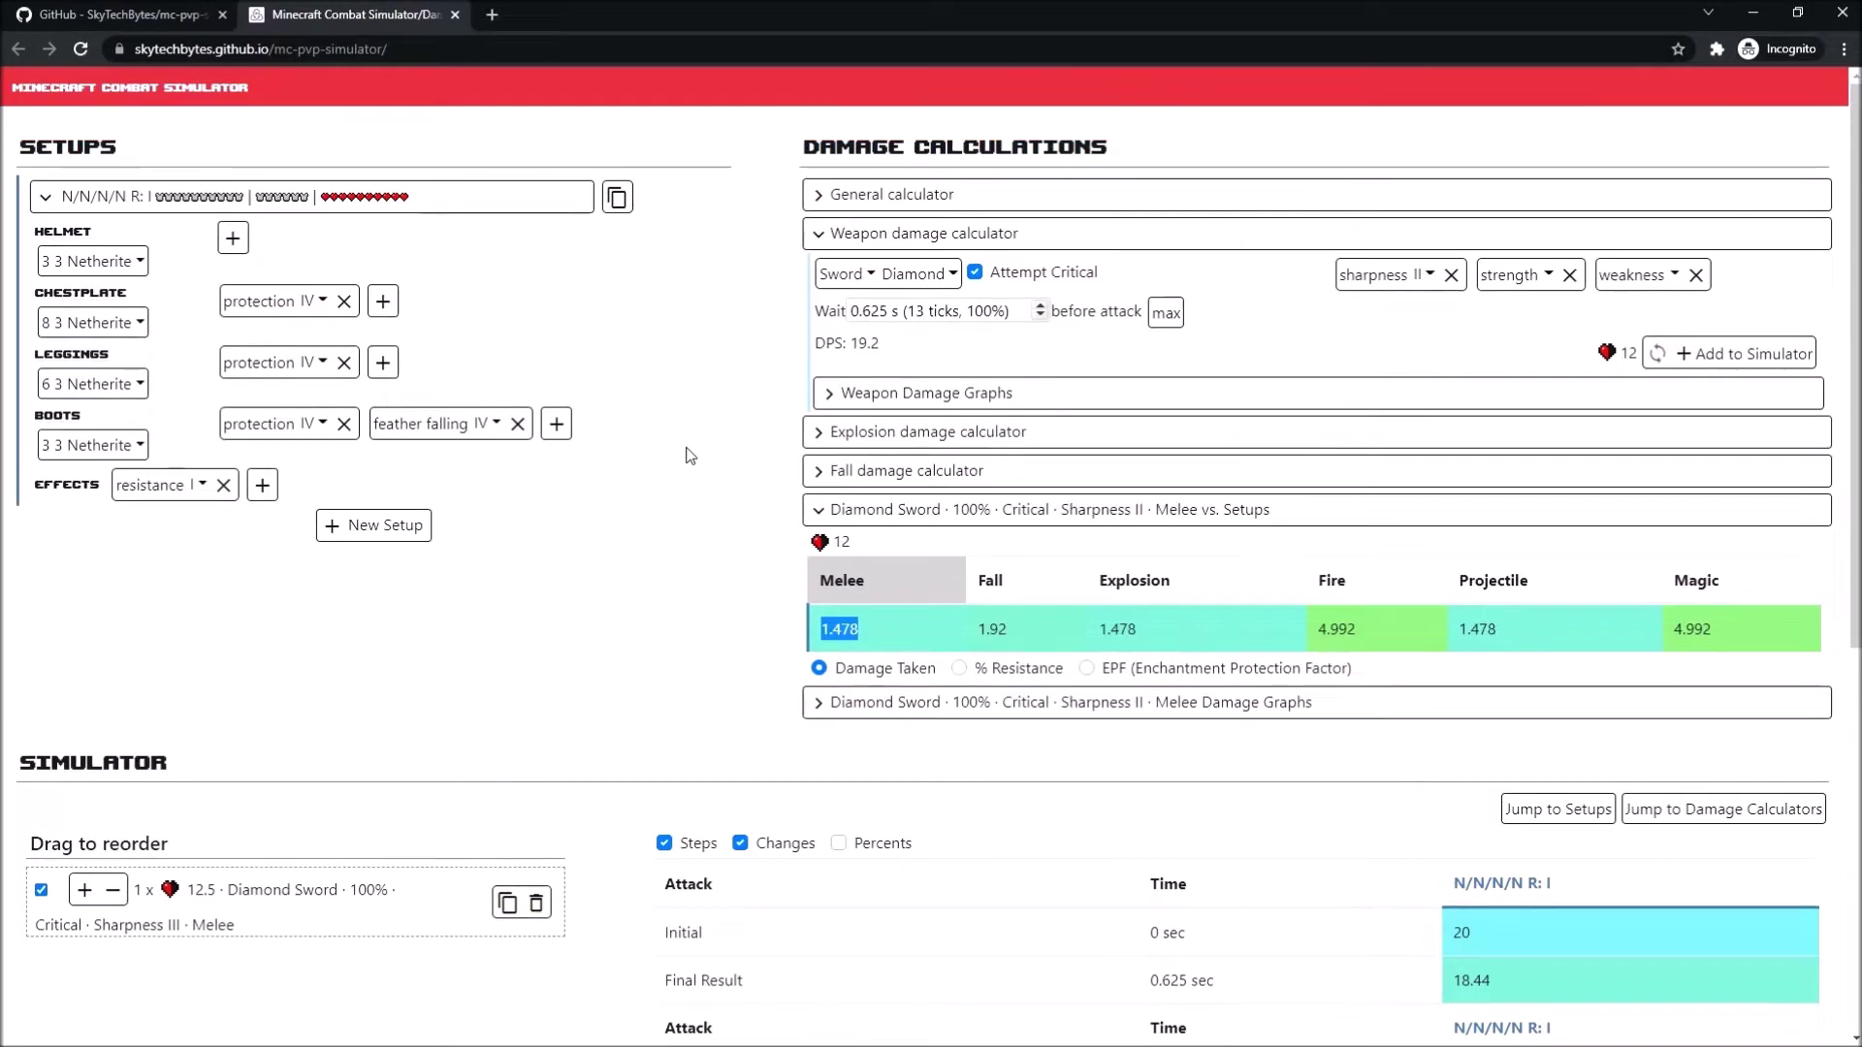
- Add a non-critical Sharpness II hit to the simulator and mark its -0.948 damage
left_click(976, 272)
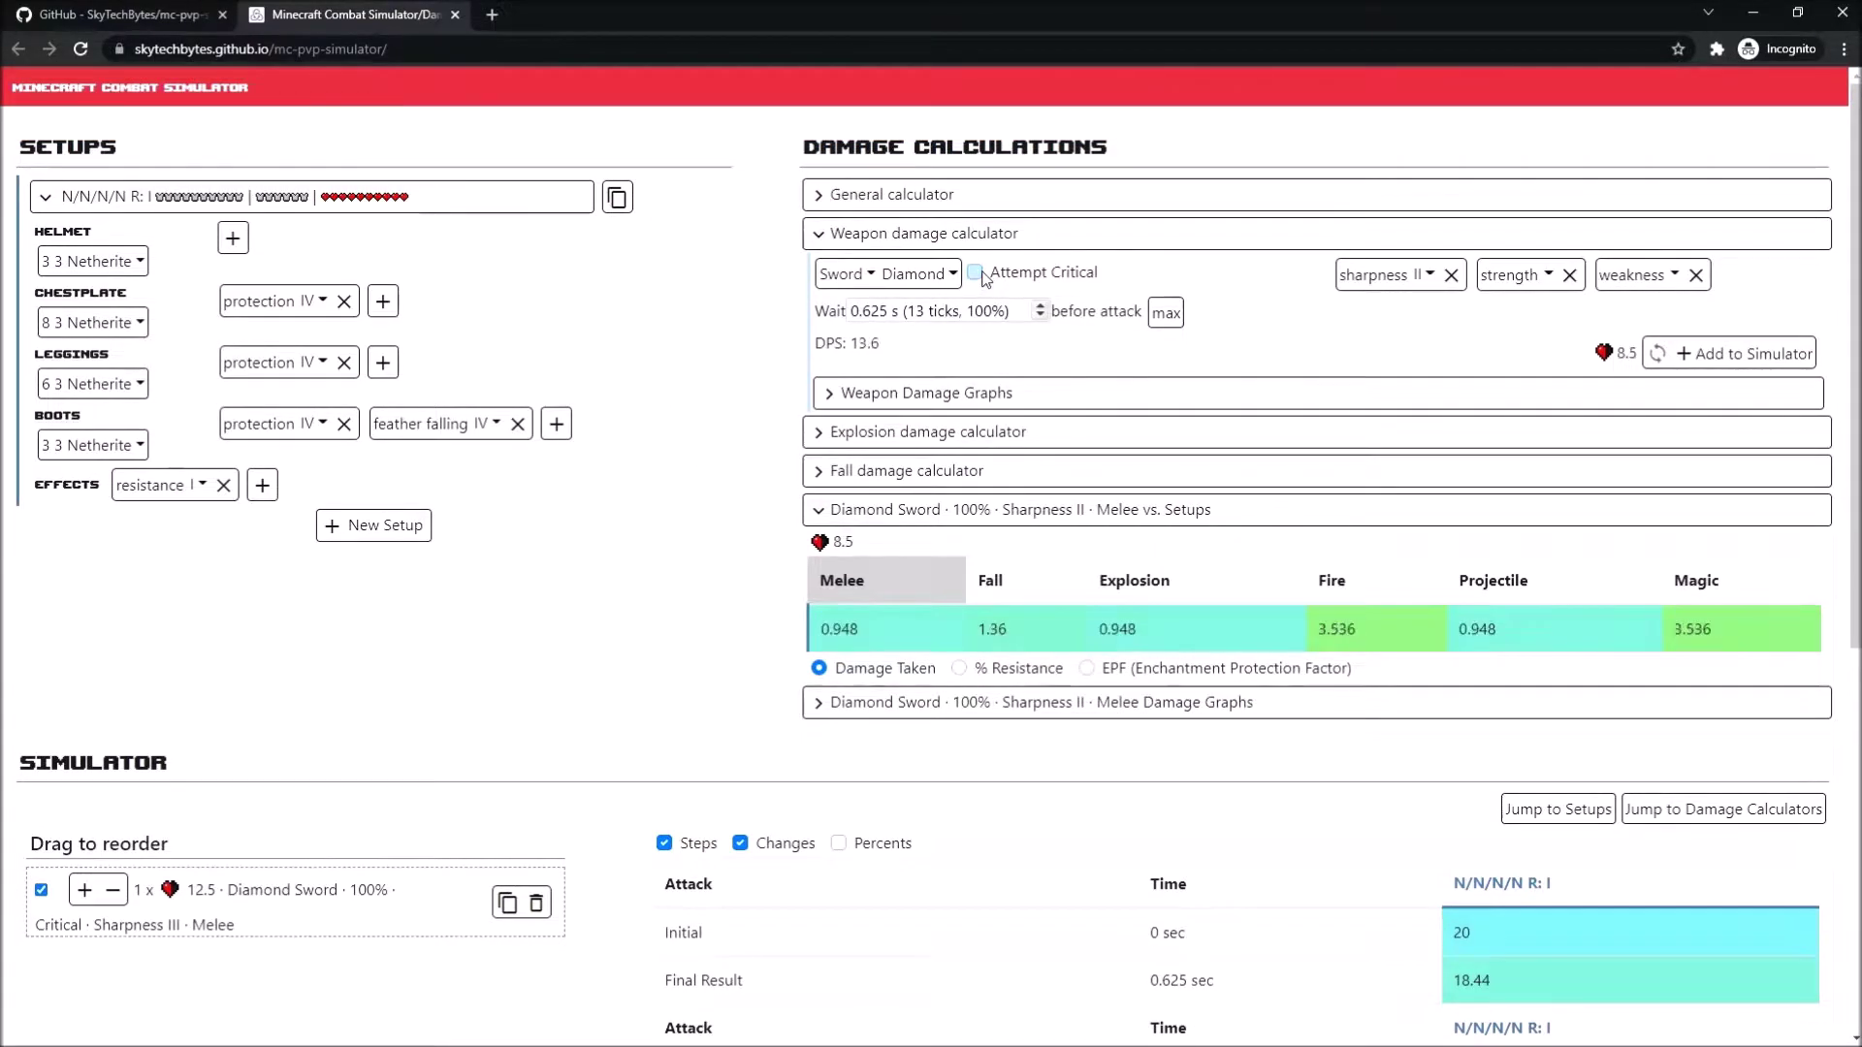
left_click(1754, 354)
scroll(601, 485, "down", 3)
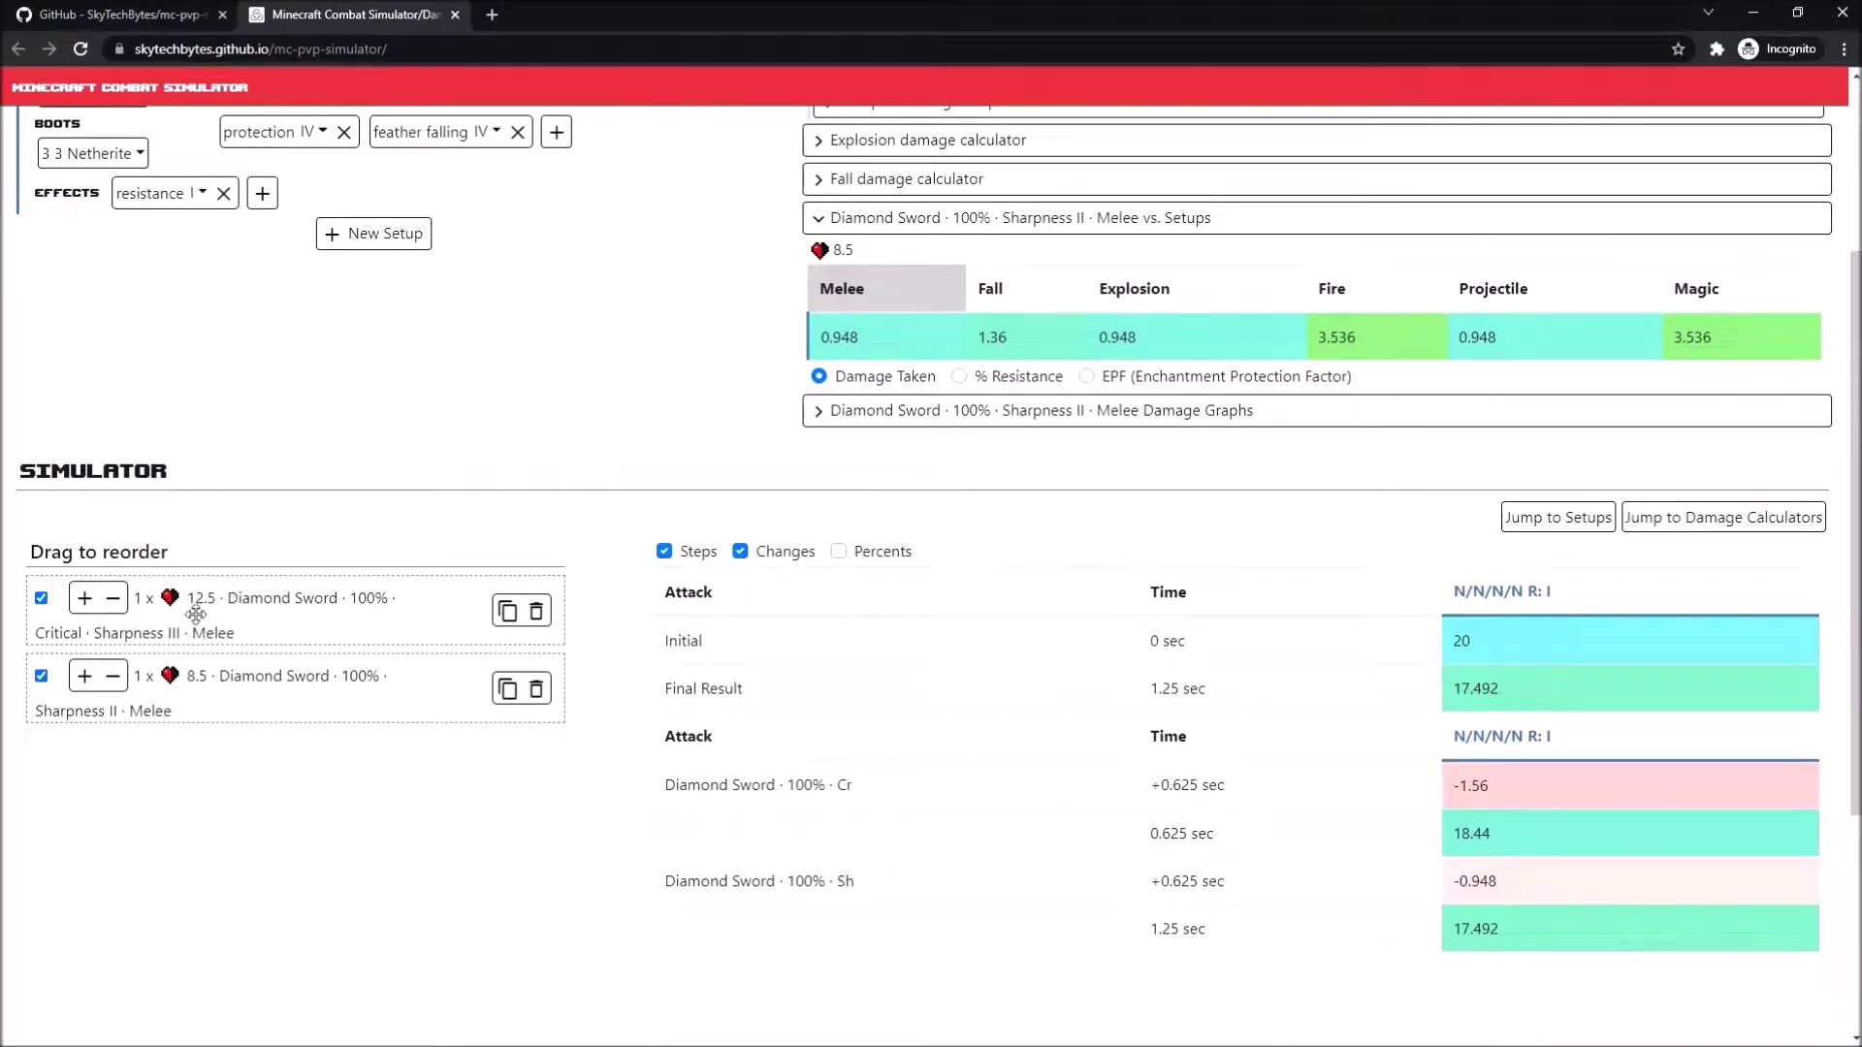
scroll(199, 702, "down", 2)
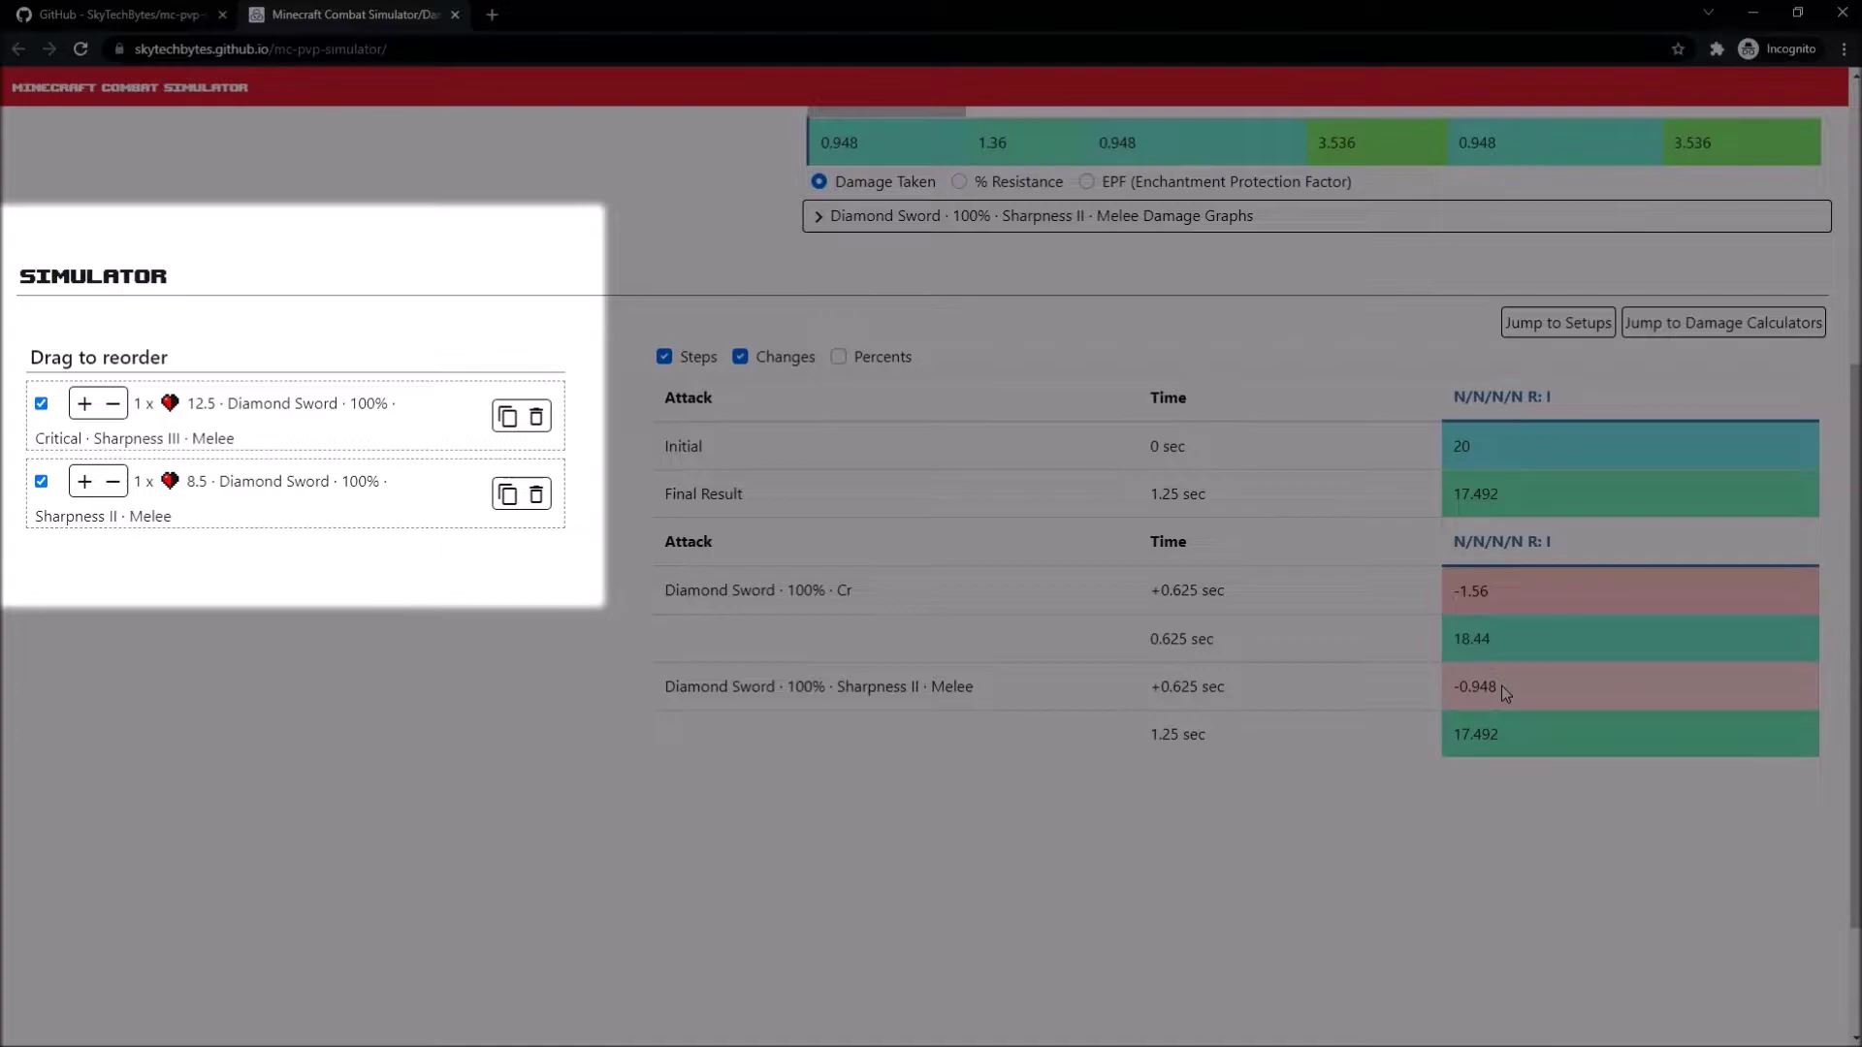
left_click_drag(1501, 684, 1415, 698)
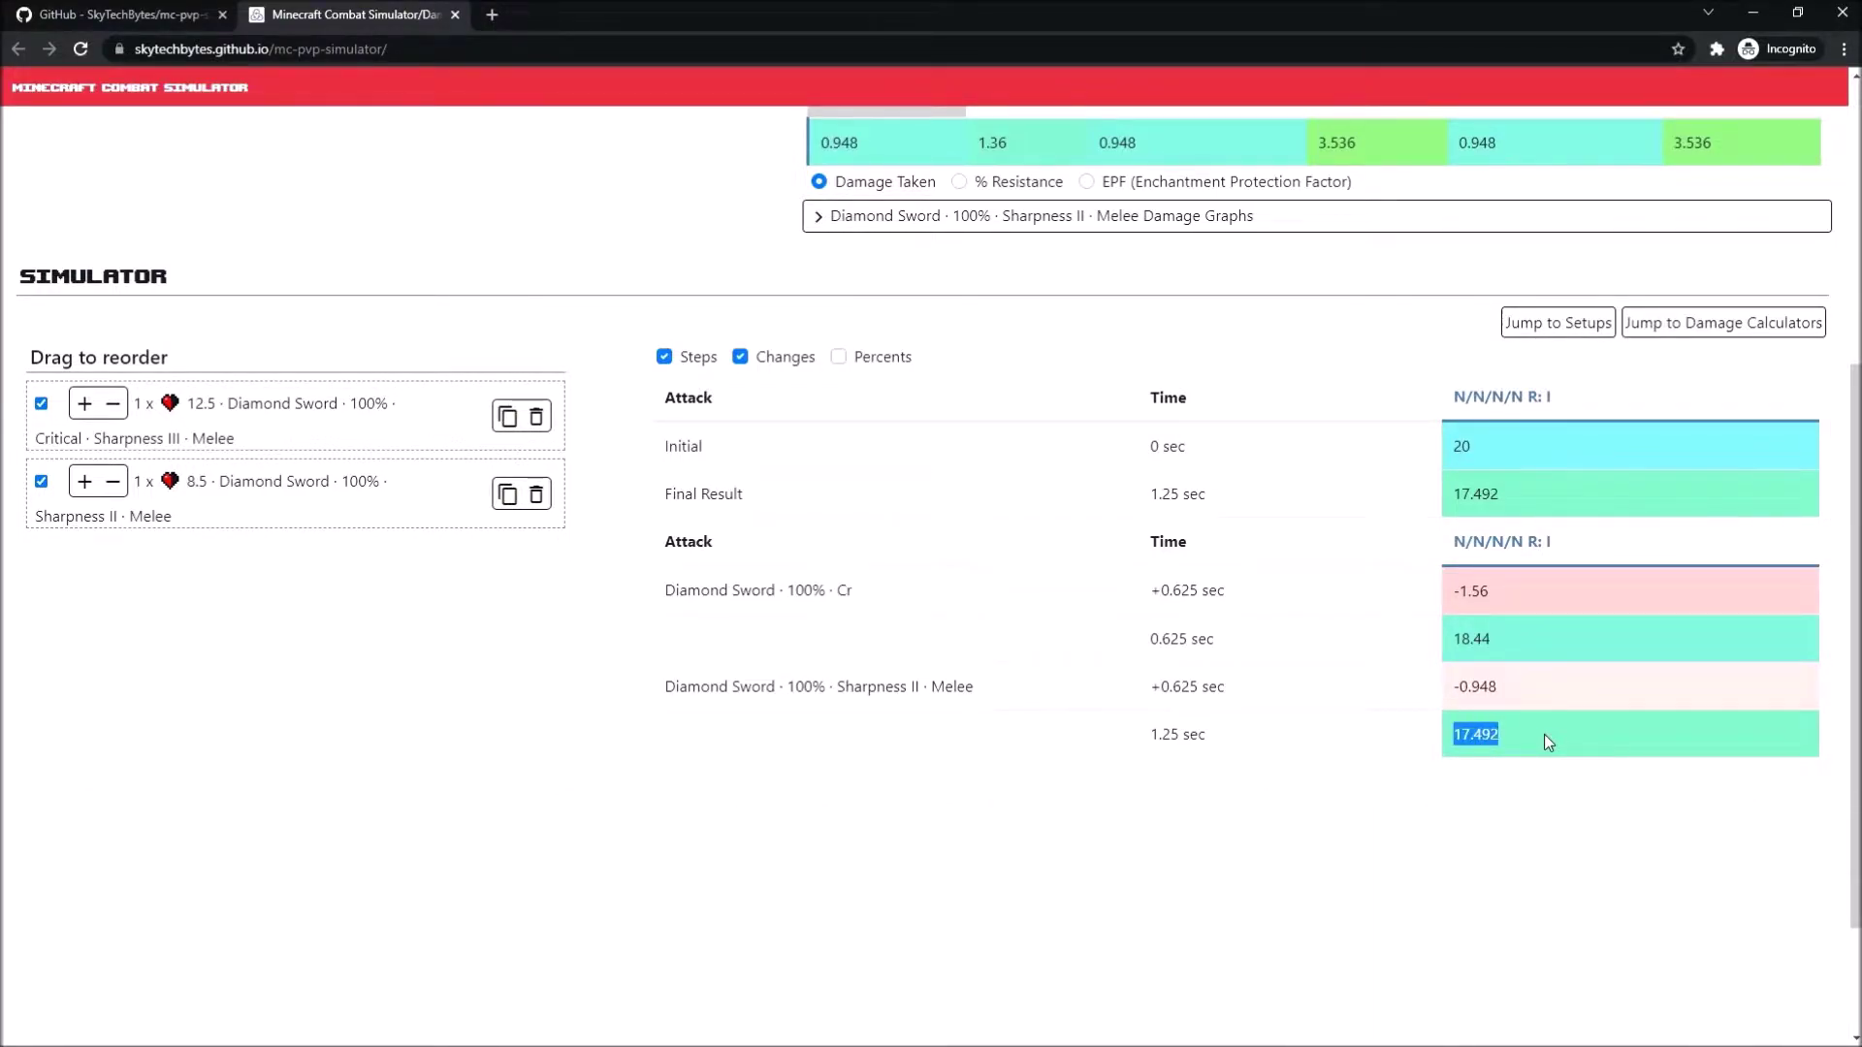
- Point out the 1.25 sec finish, both +0.625 sec intervals and final 17.492 health
left_click_drag(1144, 741, 1265, 750)
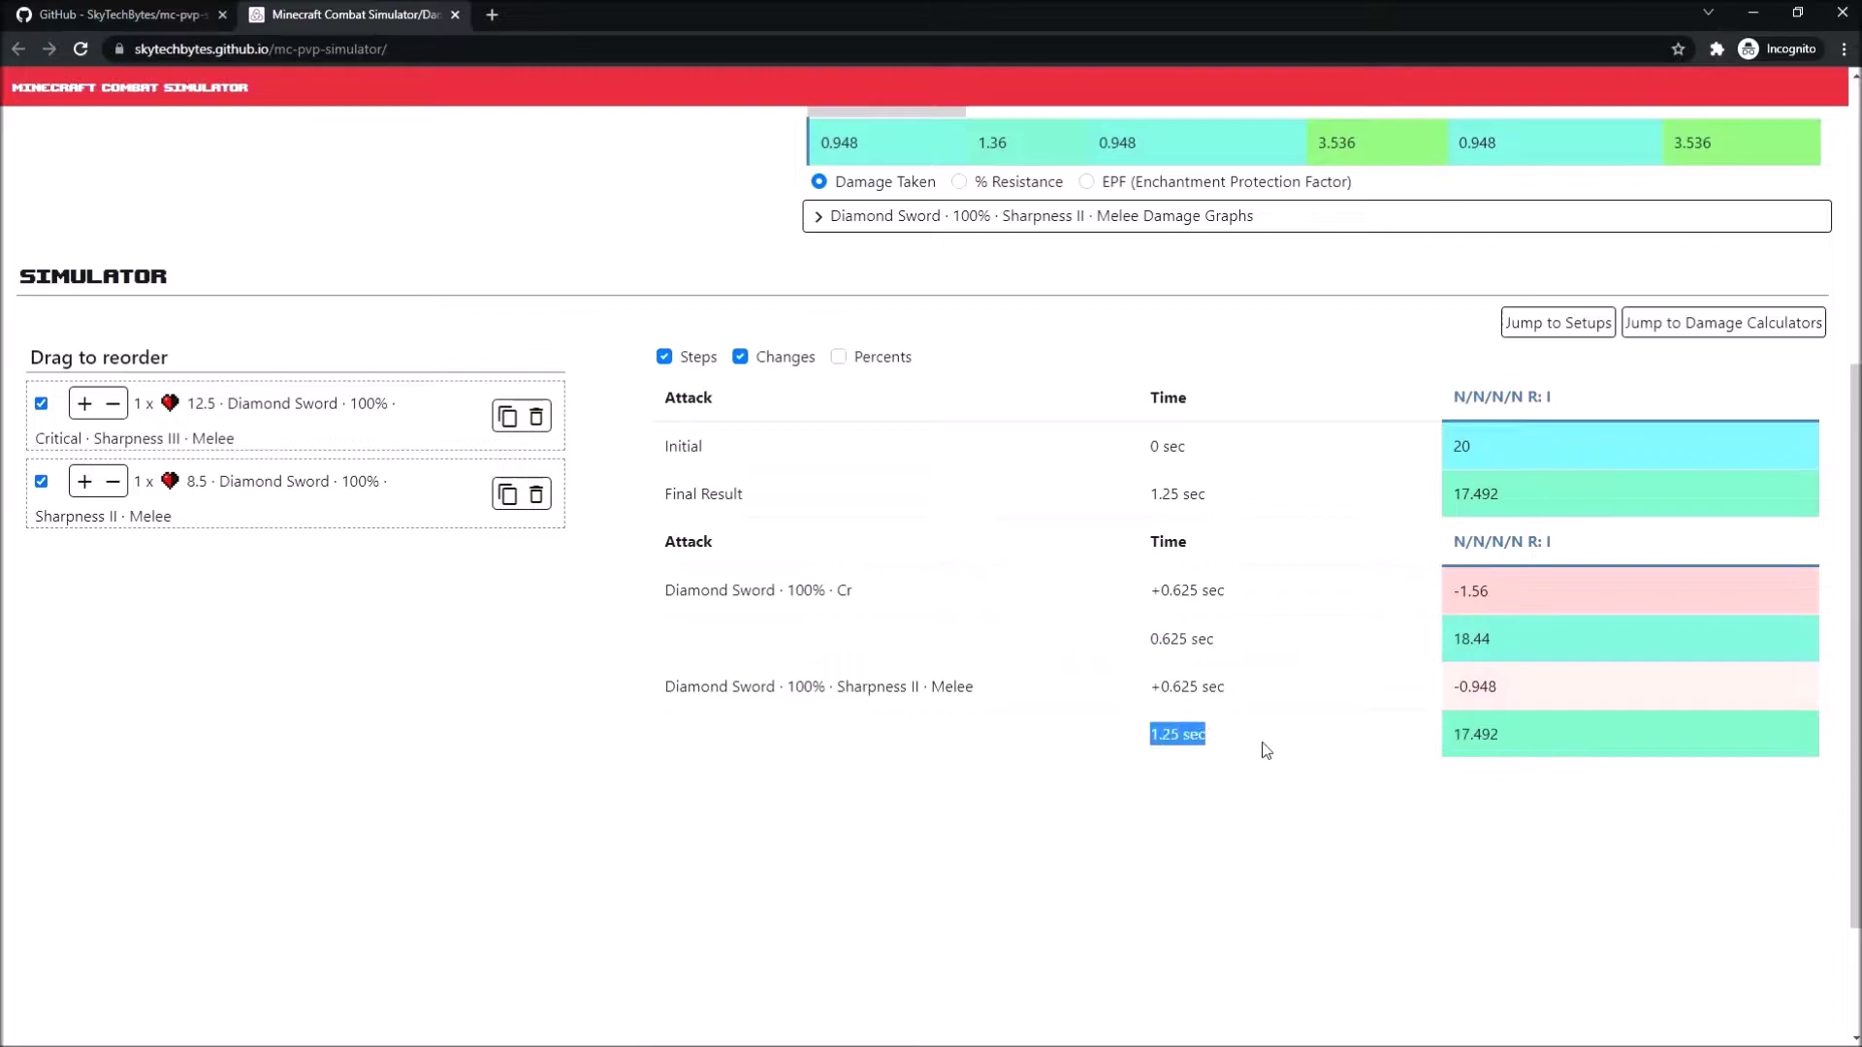
left_click(1193, 802)
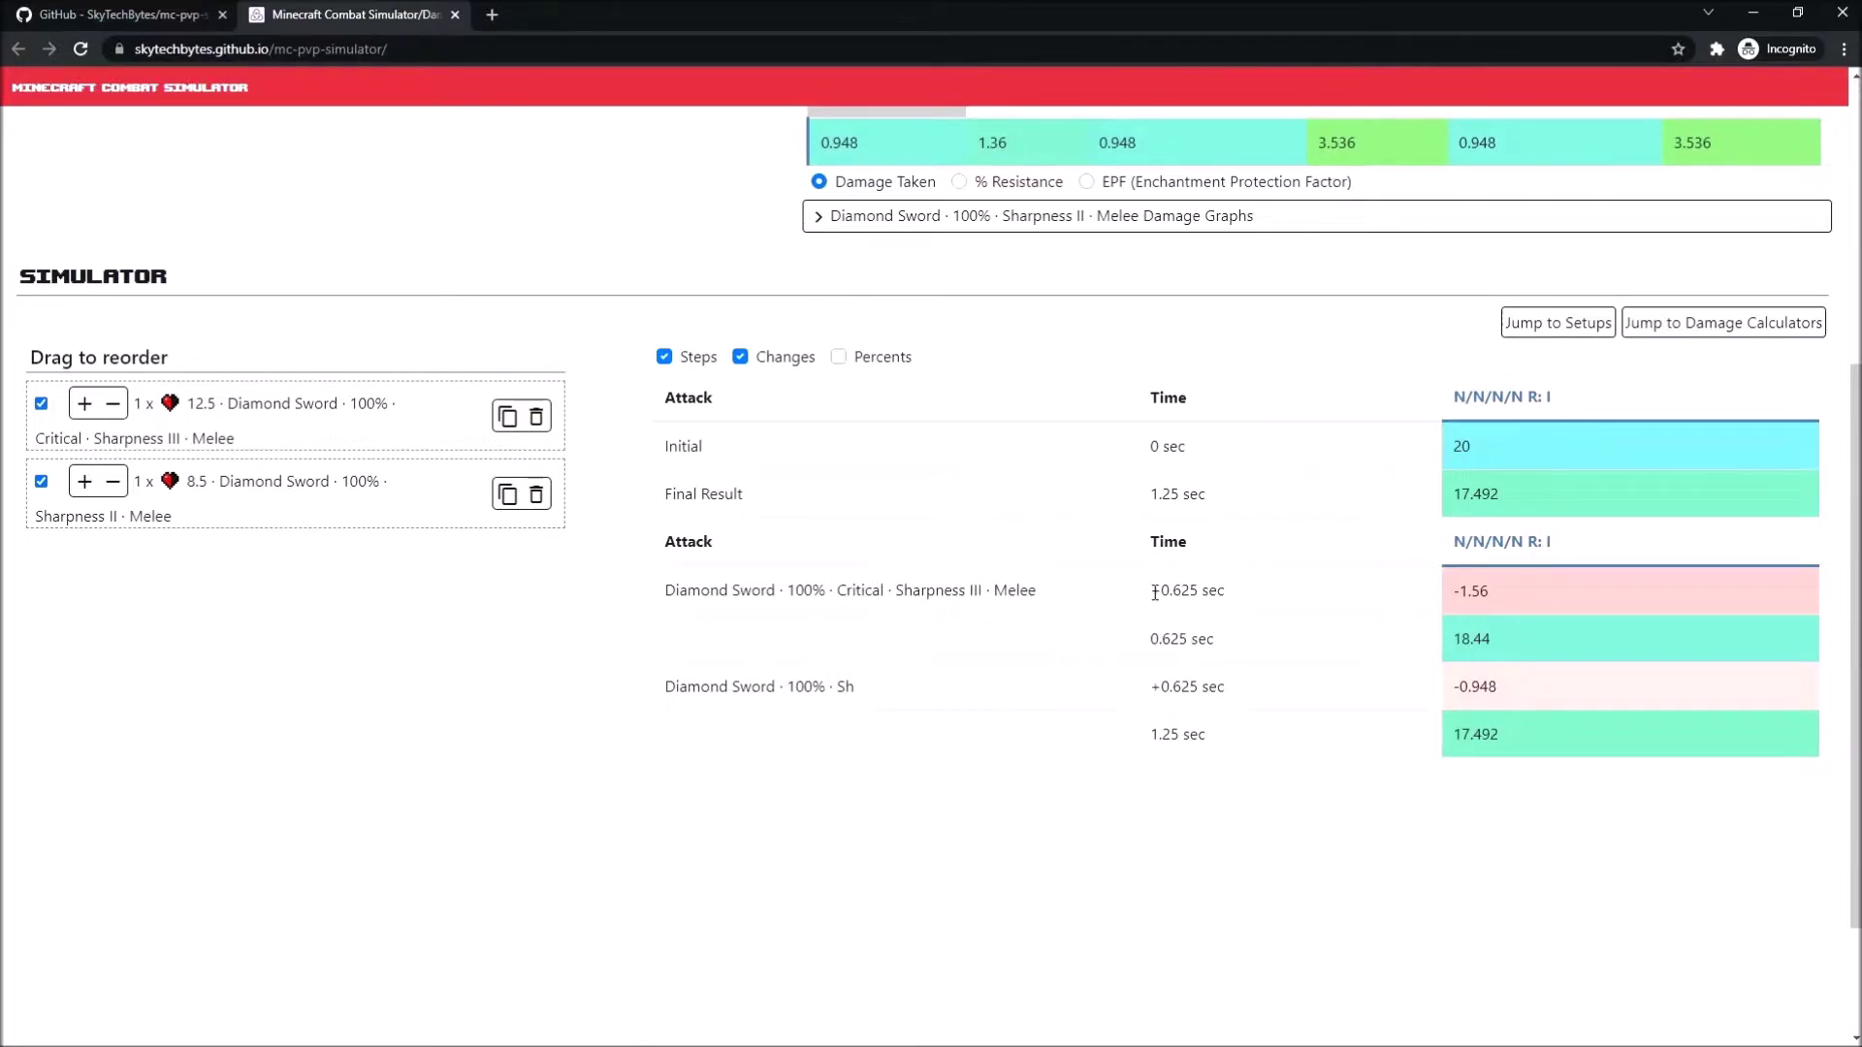
left_click_drag(1154, 593, 1308, 601)
left_click_drag(1142, 694, 1248, 701)
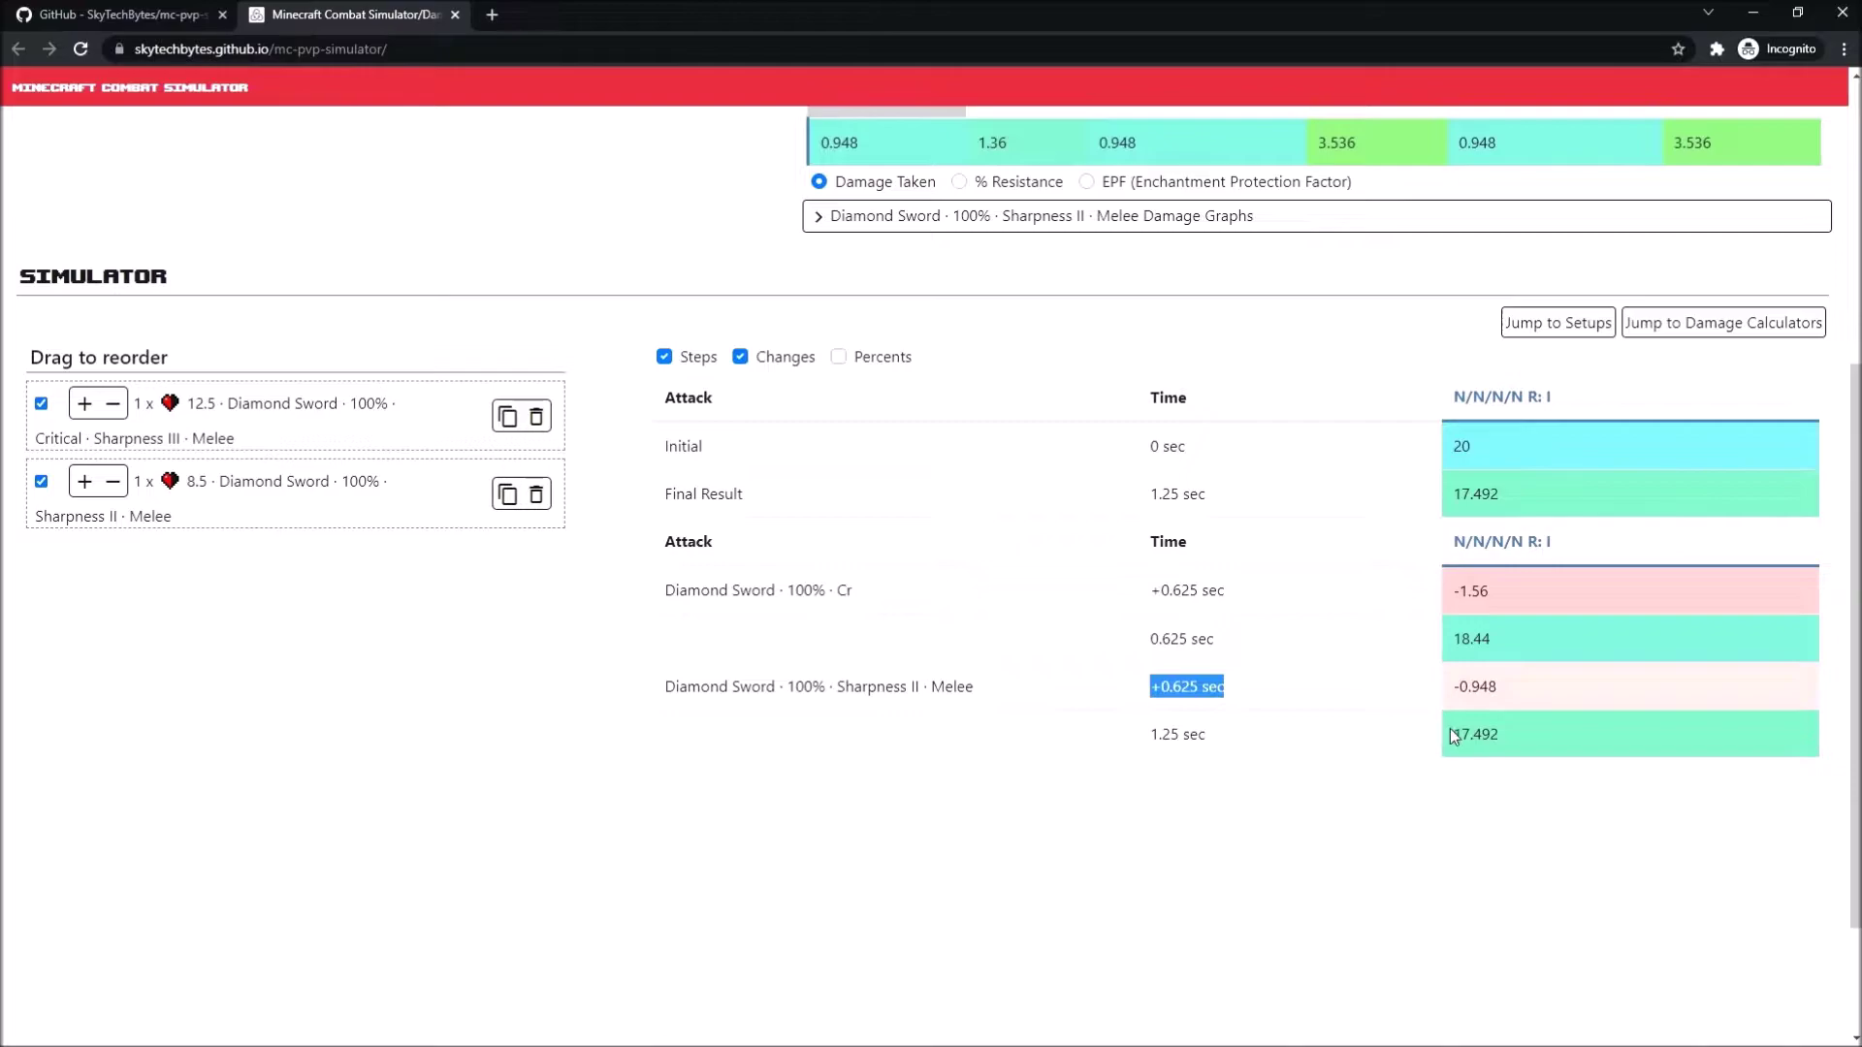
left_click_drag(1451, 736, 1531, 745)
left_click(1312, 745)
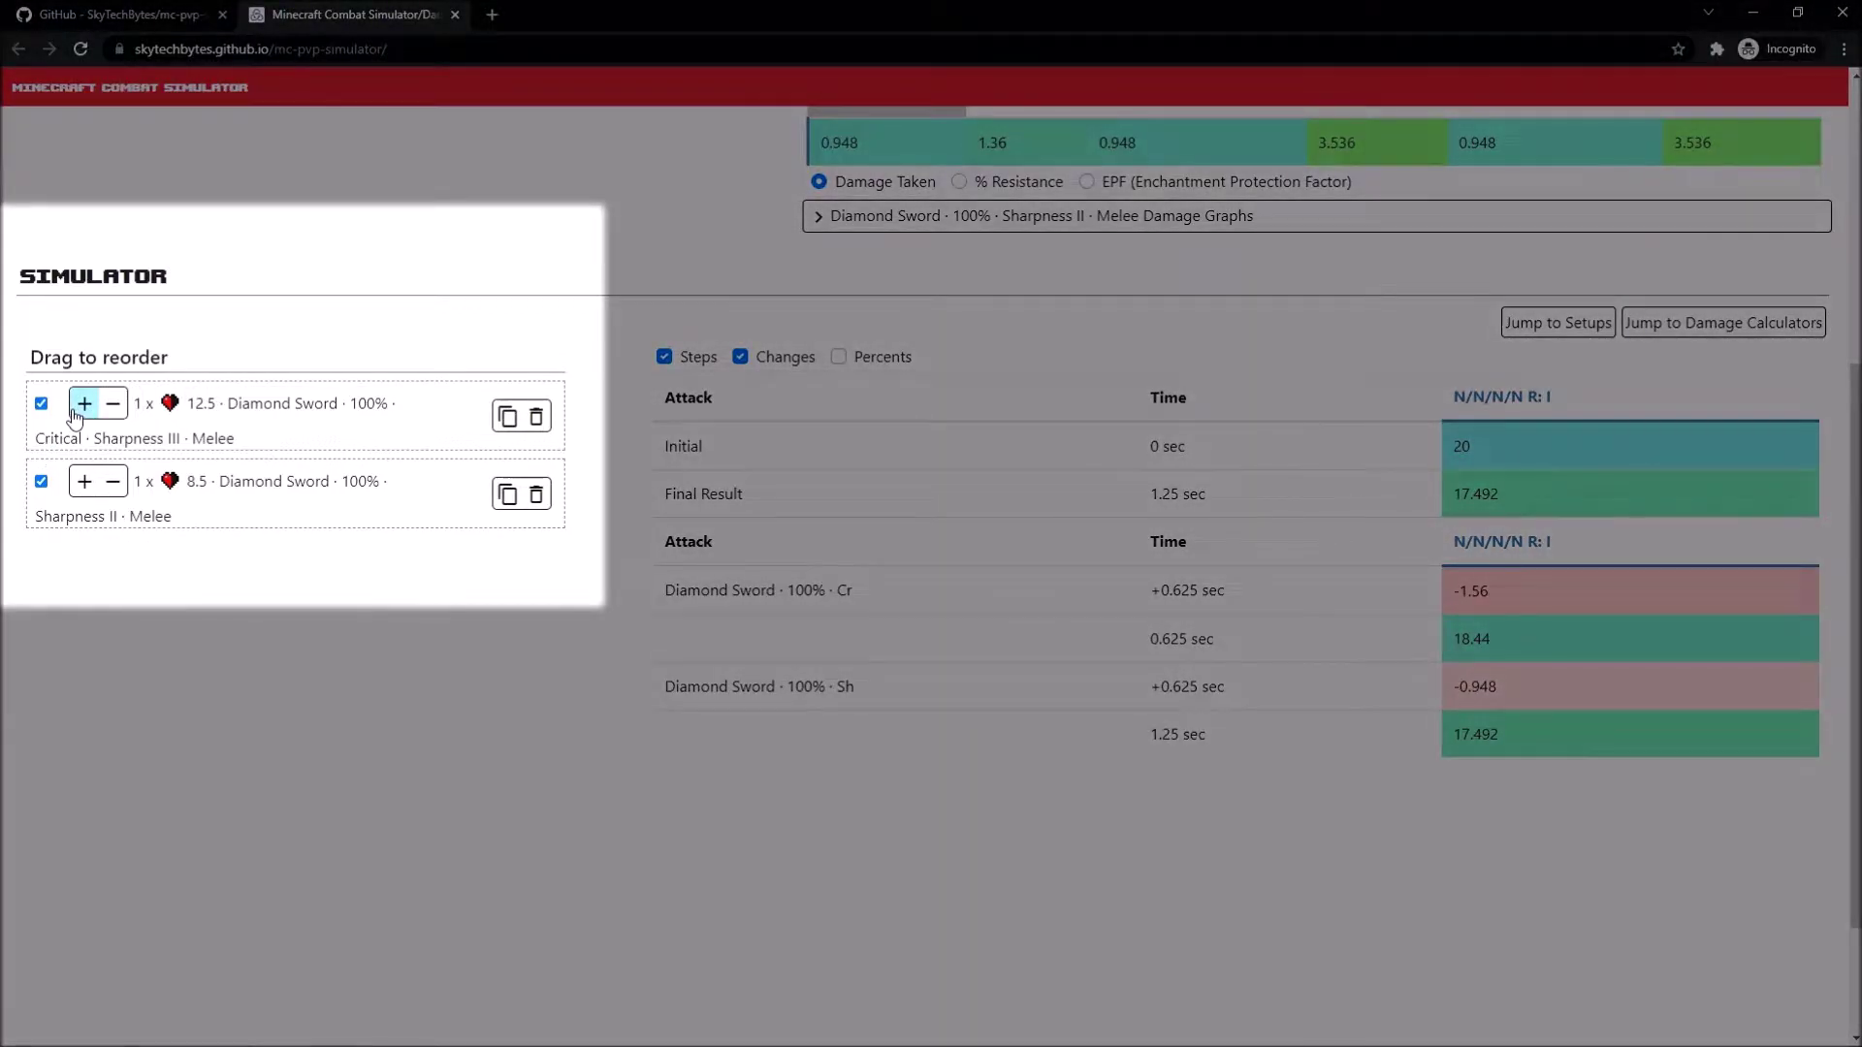
- Raise the Sharpness II entry's repeat count to 20 hits
left_click(83, 482)
left_click(83, 482)
left_click(84, 482)
left_click(84, 482)
left_click(83, 482)
left_click(84, 483)
left_click(84, 482)
scroll(873, 611, "down", 2)
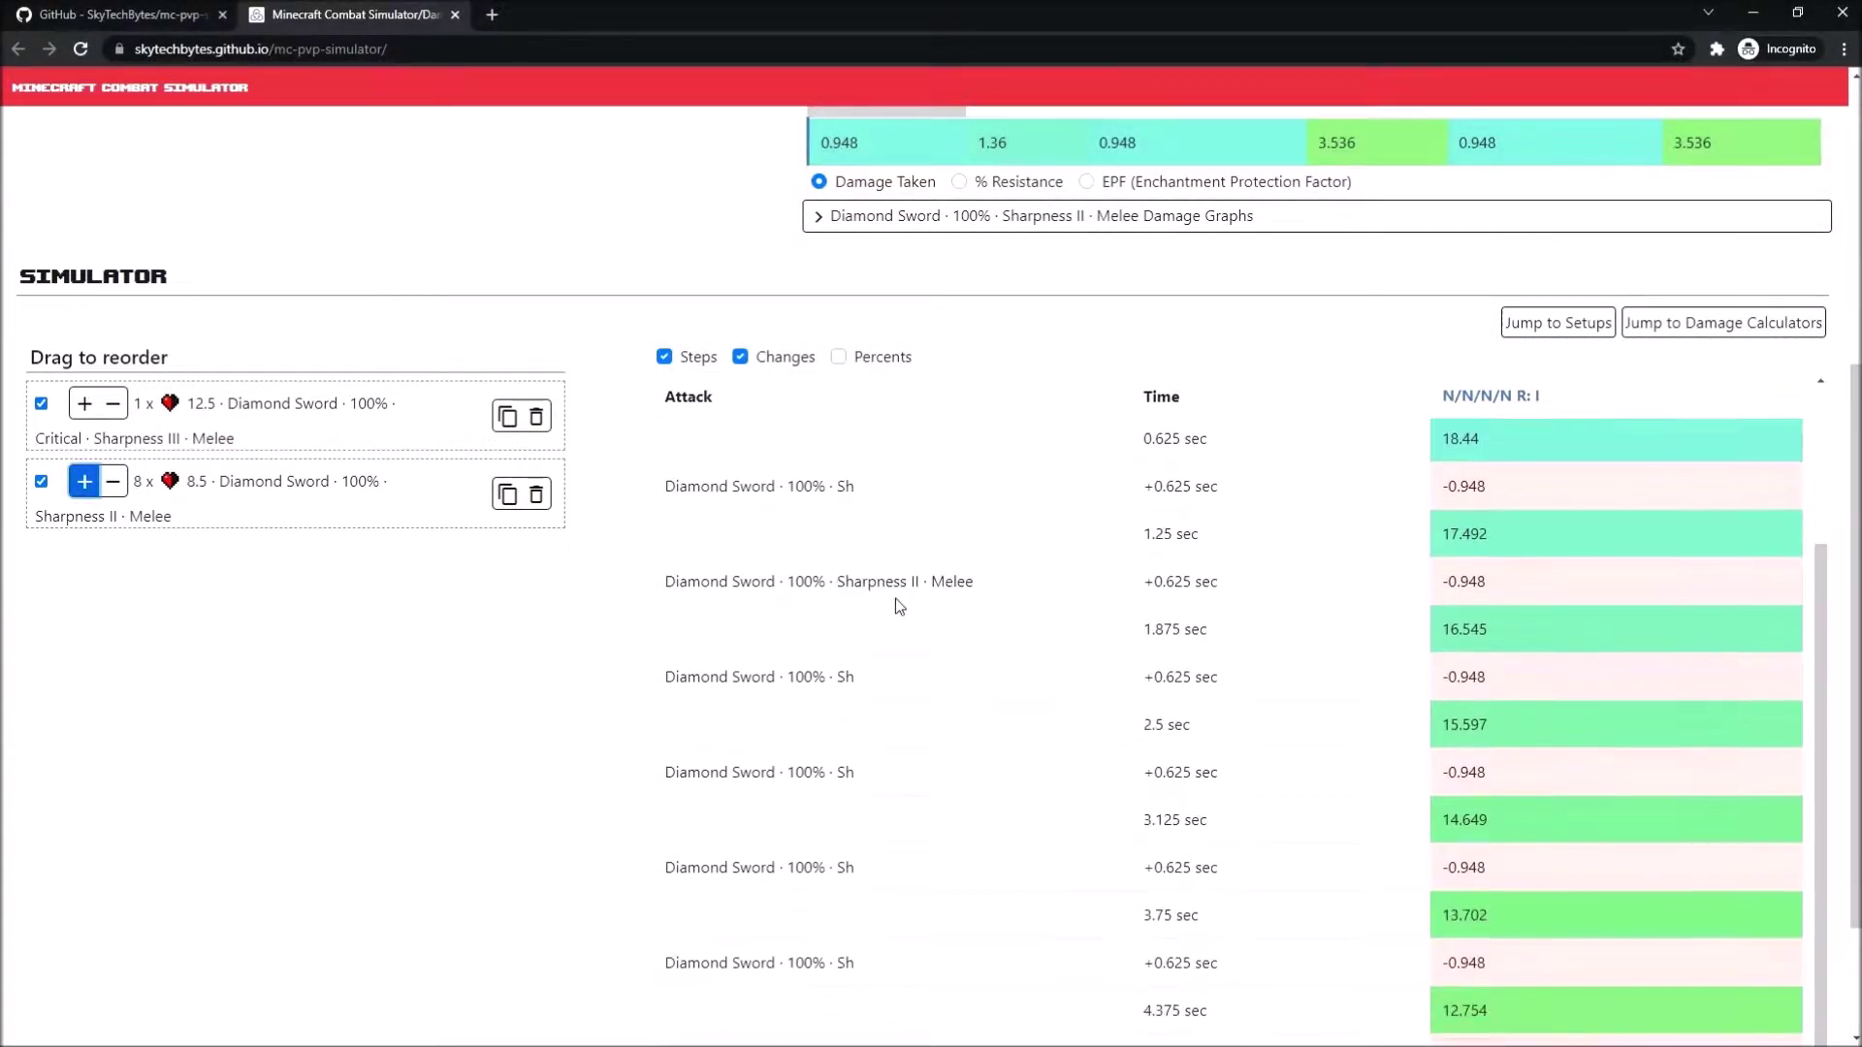
scroll(1067, 679, "down", 2)
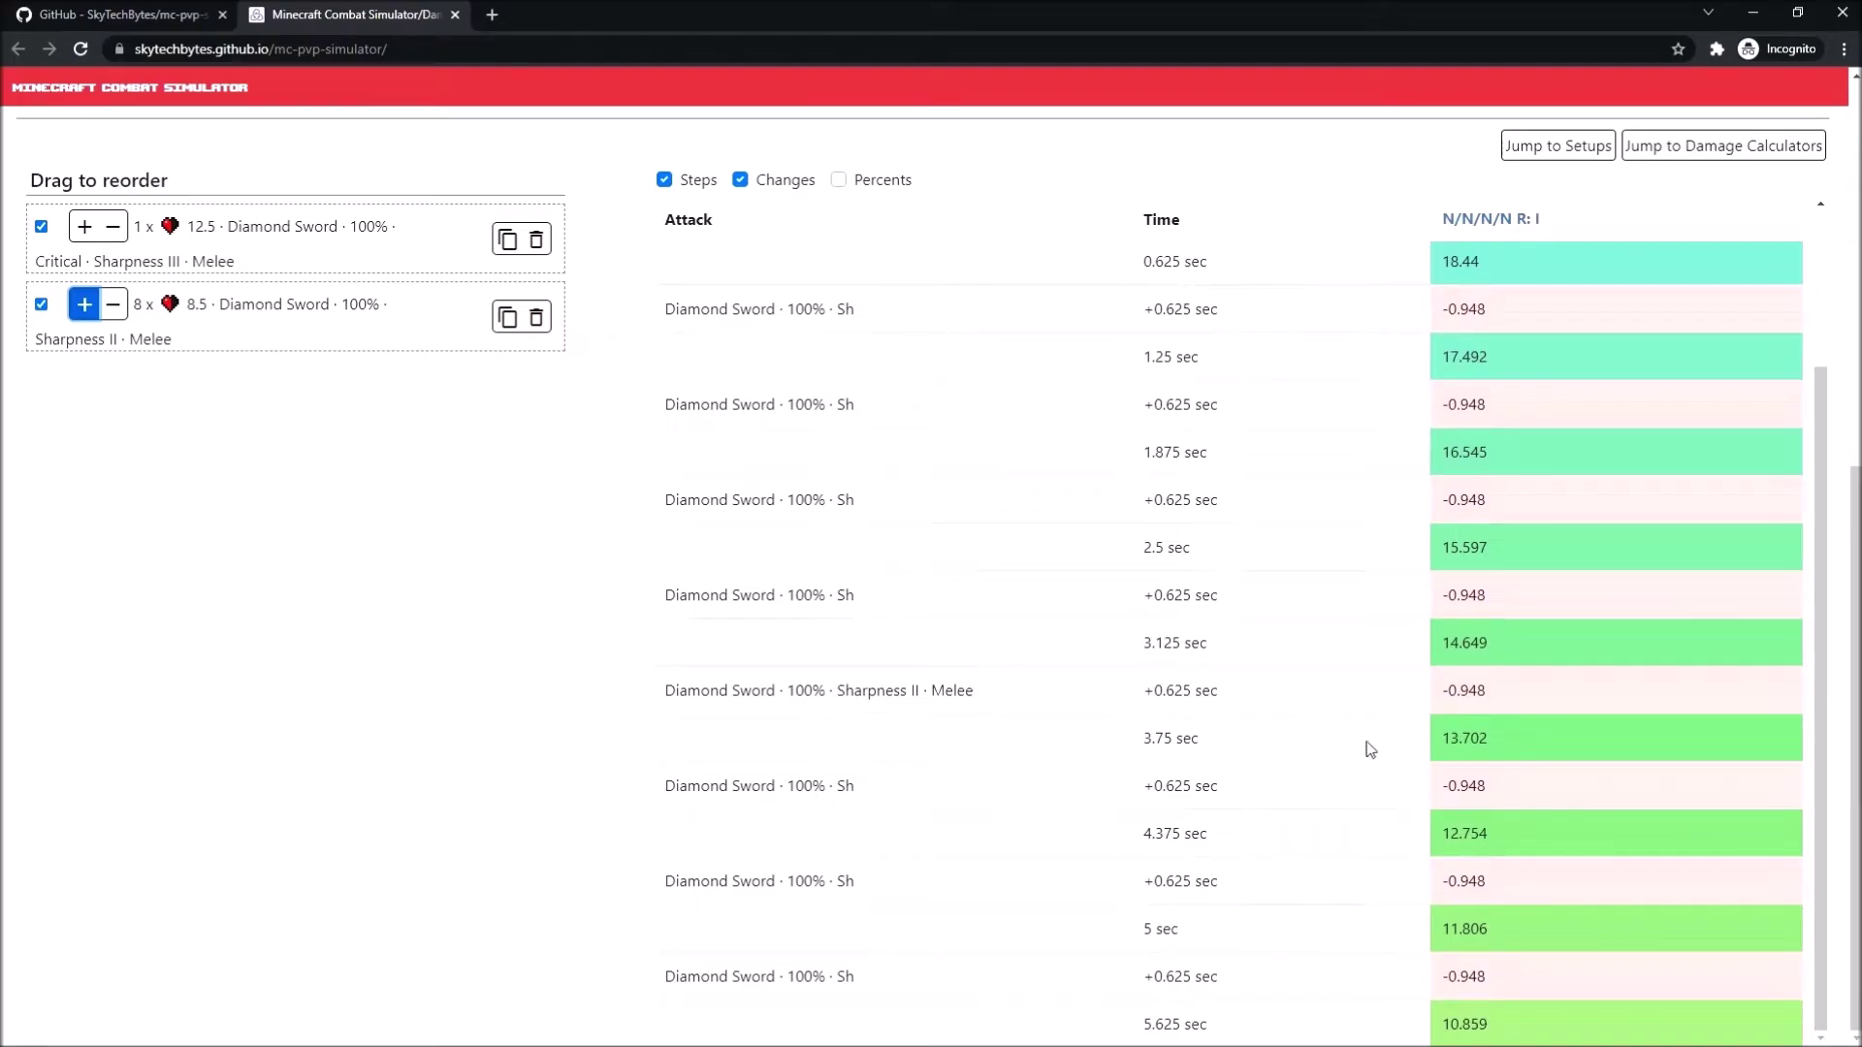
scroll(829, 713, "up", 2)
scroll(830, 713, "down", 2)
left_click(85, 307)
left_click(86, 307)
left_click(85, 307)
left_click(85, 306)
left_click(85, 306)
left_click(85, 306)
left_click(85, 306)
scroll(956, 475, "down", 6)
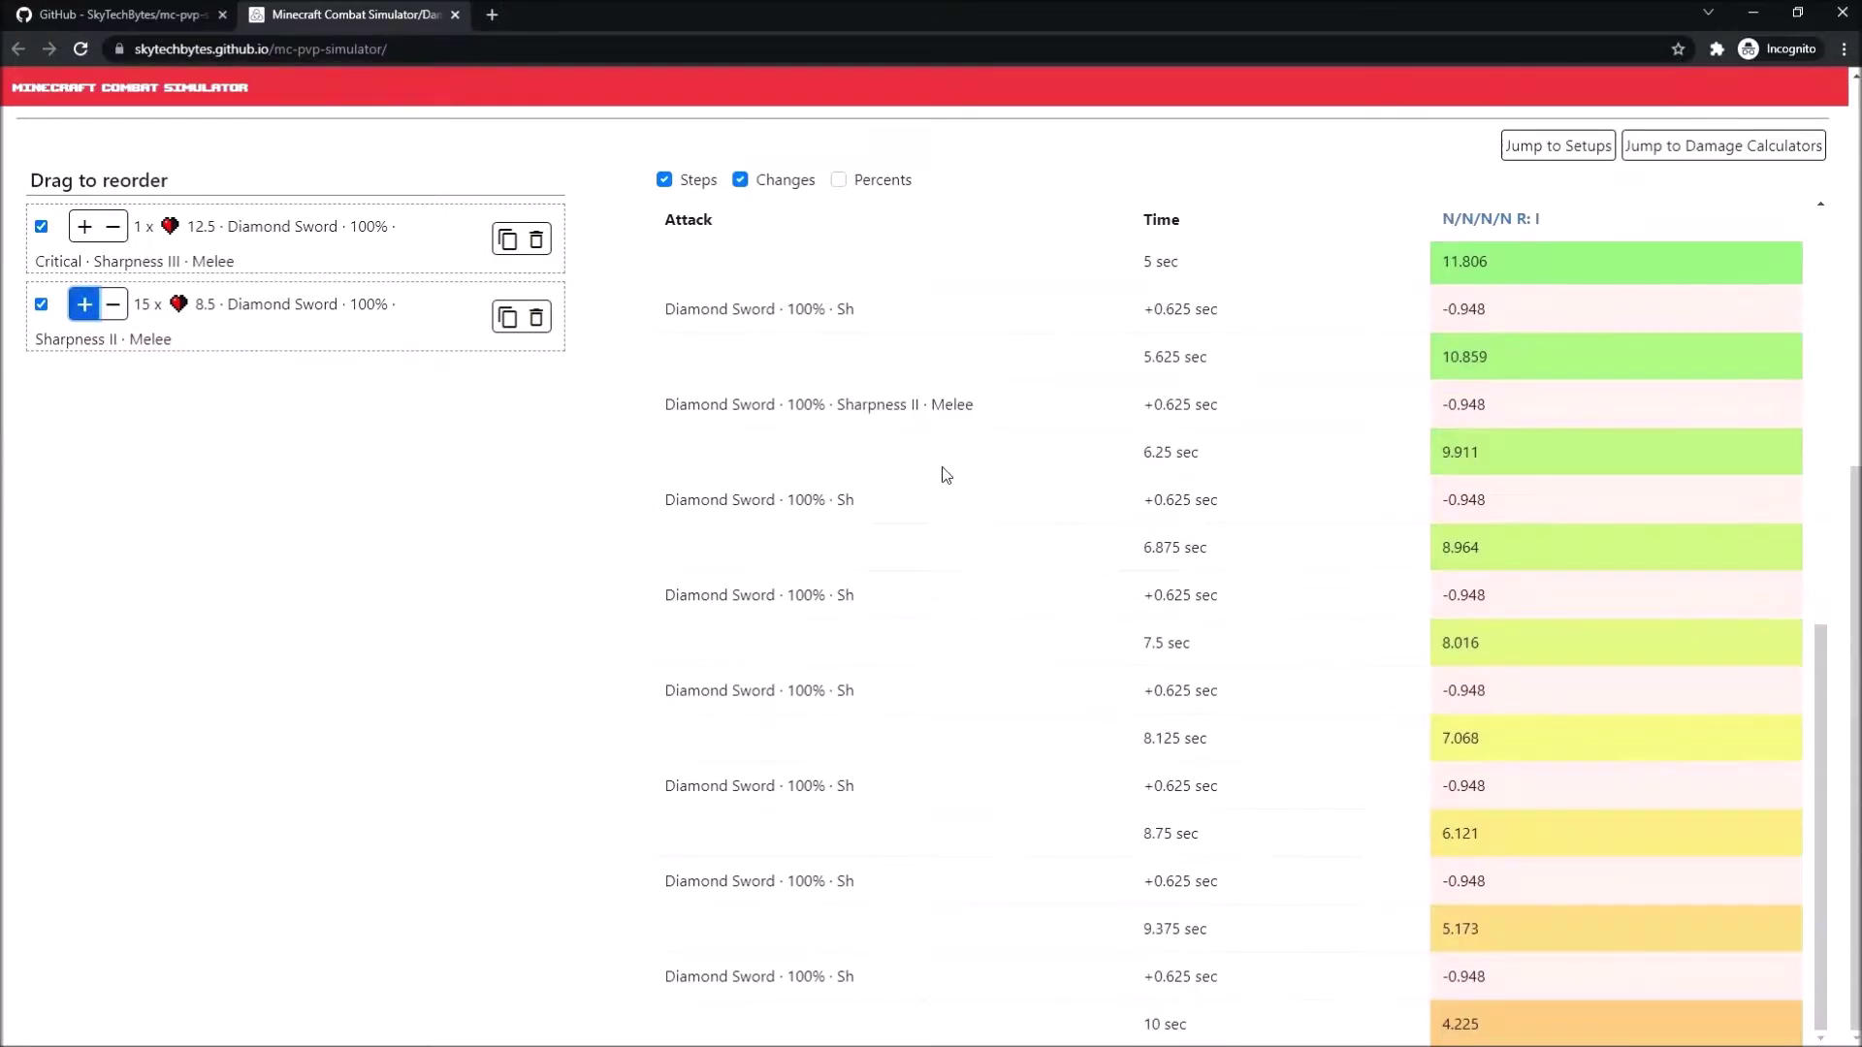
left_click(85, 306)
left_click(86, 306)
left_click(85, 307)
left_click(85, 306)
left_click(85, 307)
scroll(893, 485, "down", 5)
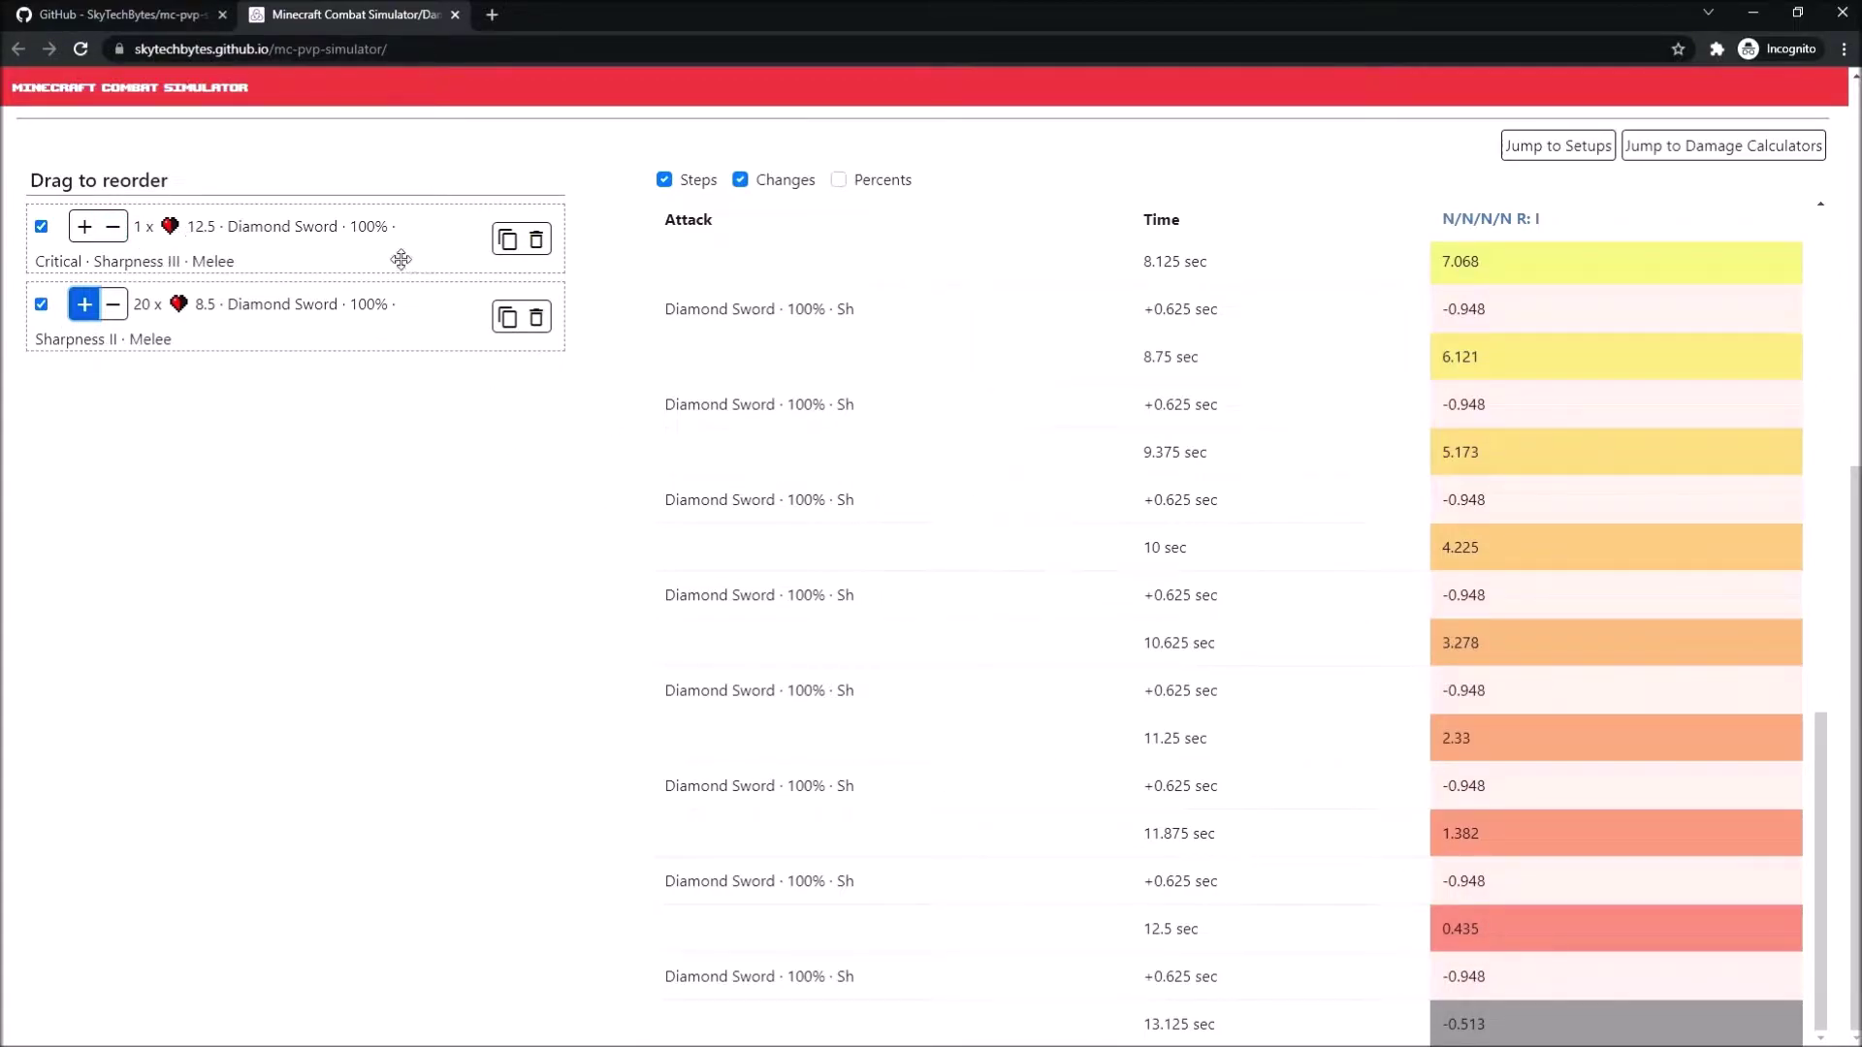
- Exclude the critical Sharpness III hit and raise Sharpness II to 22 hits, ending at -0.848
left_click(41, 226)
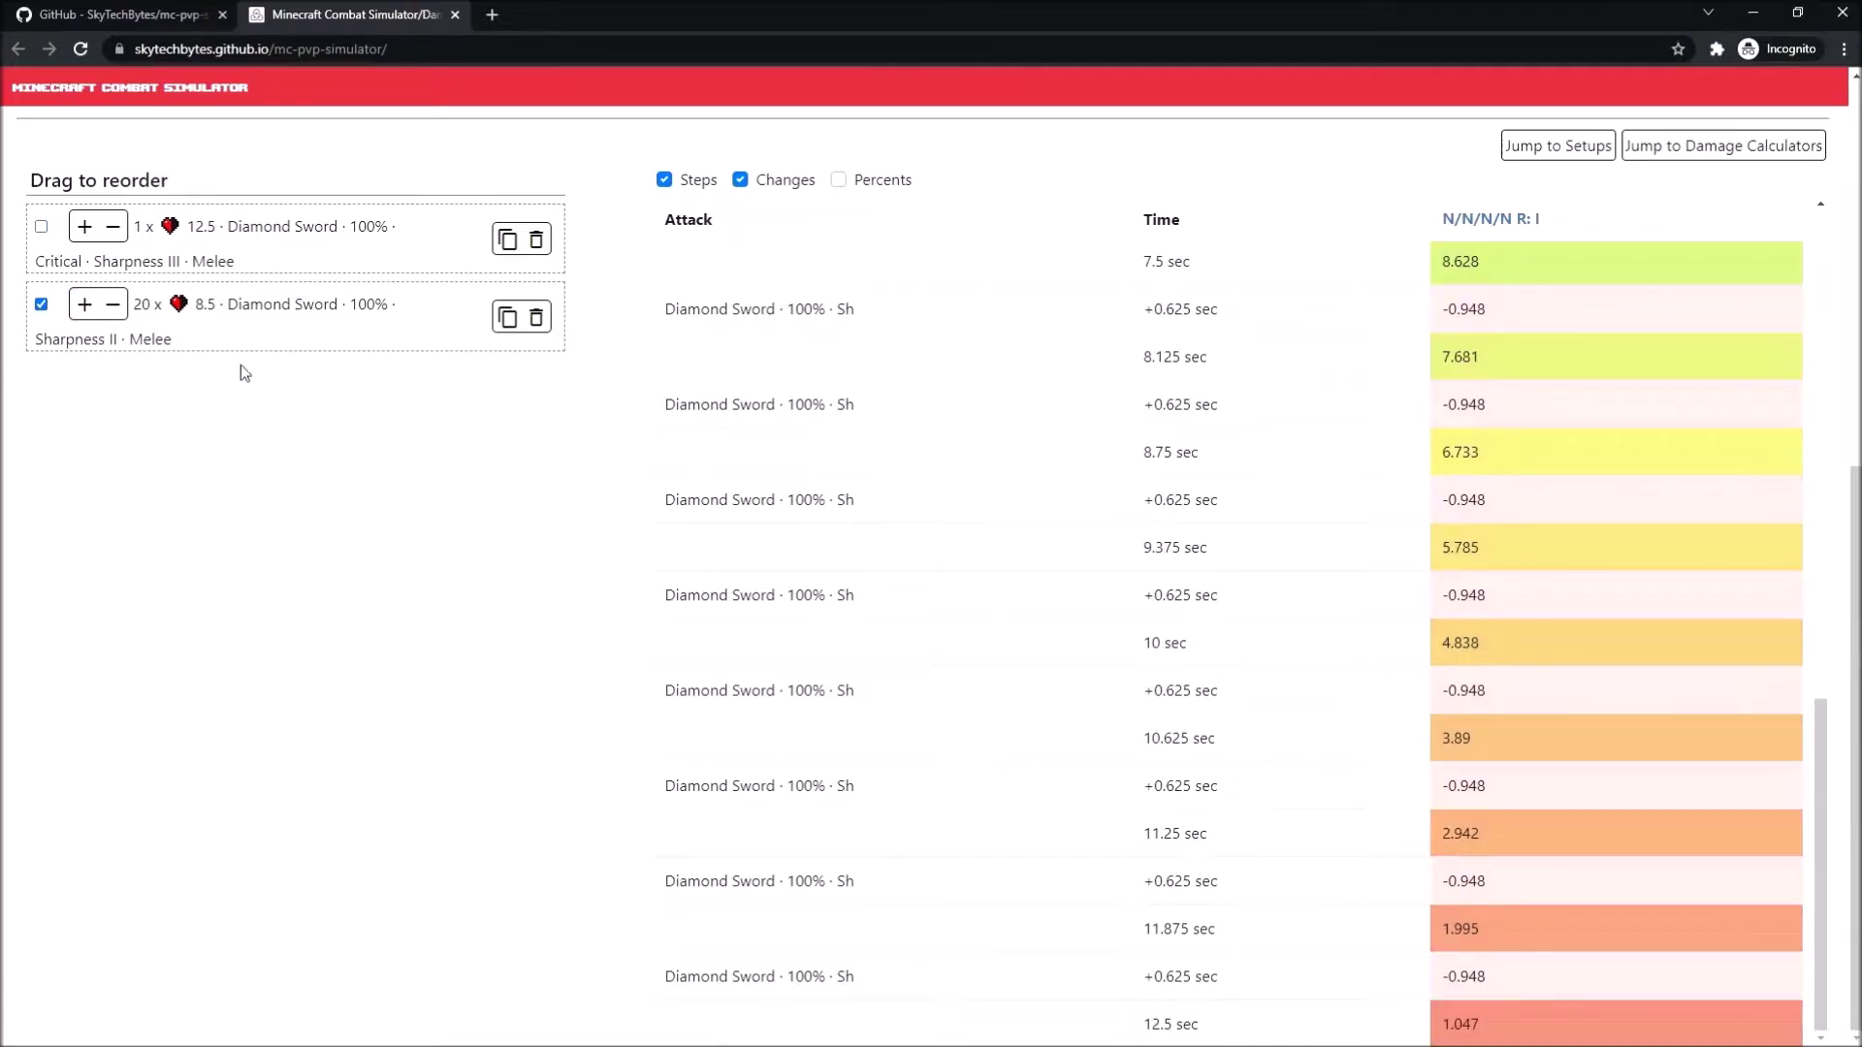
left_click(84, 304)
left_click(85, 304)
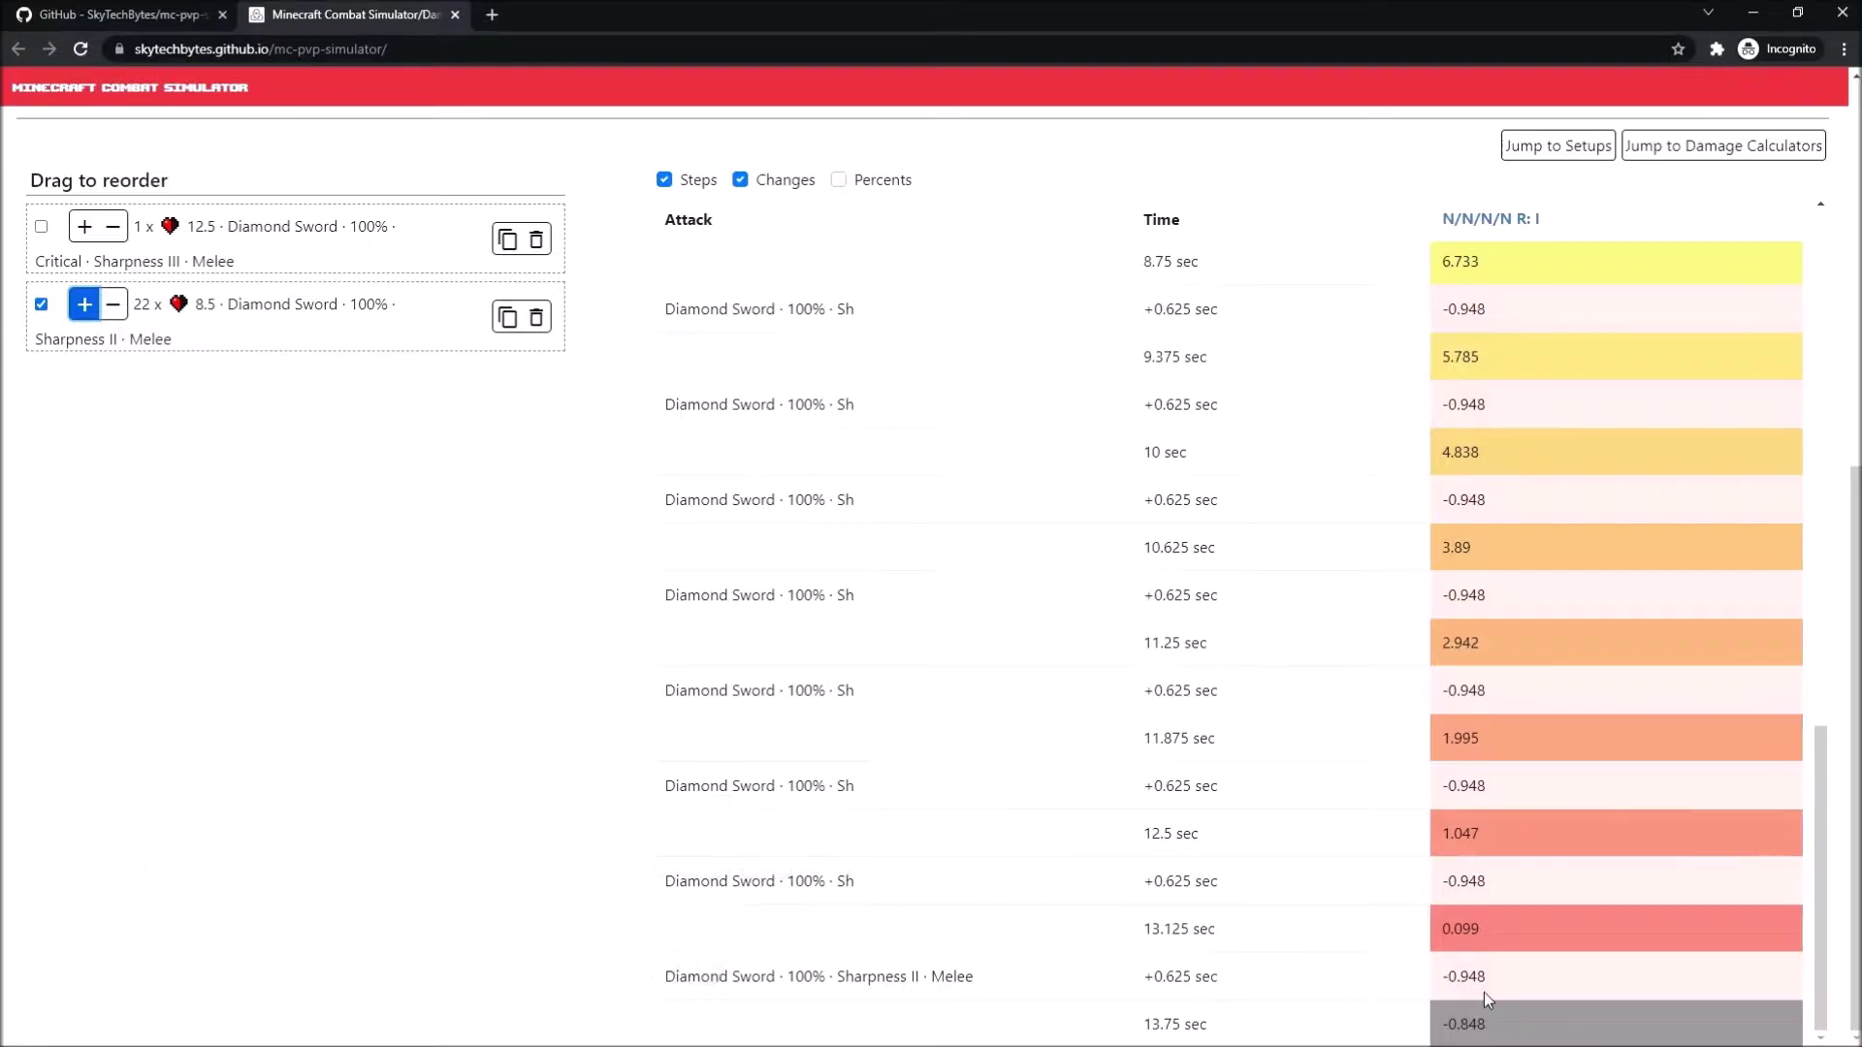
scroll(1353, 965, "up", 10)
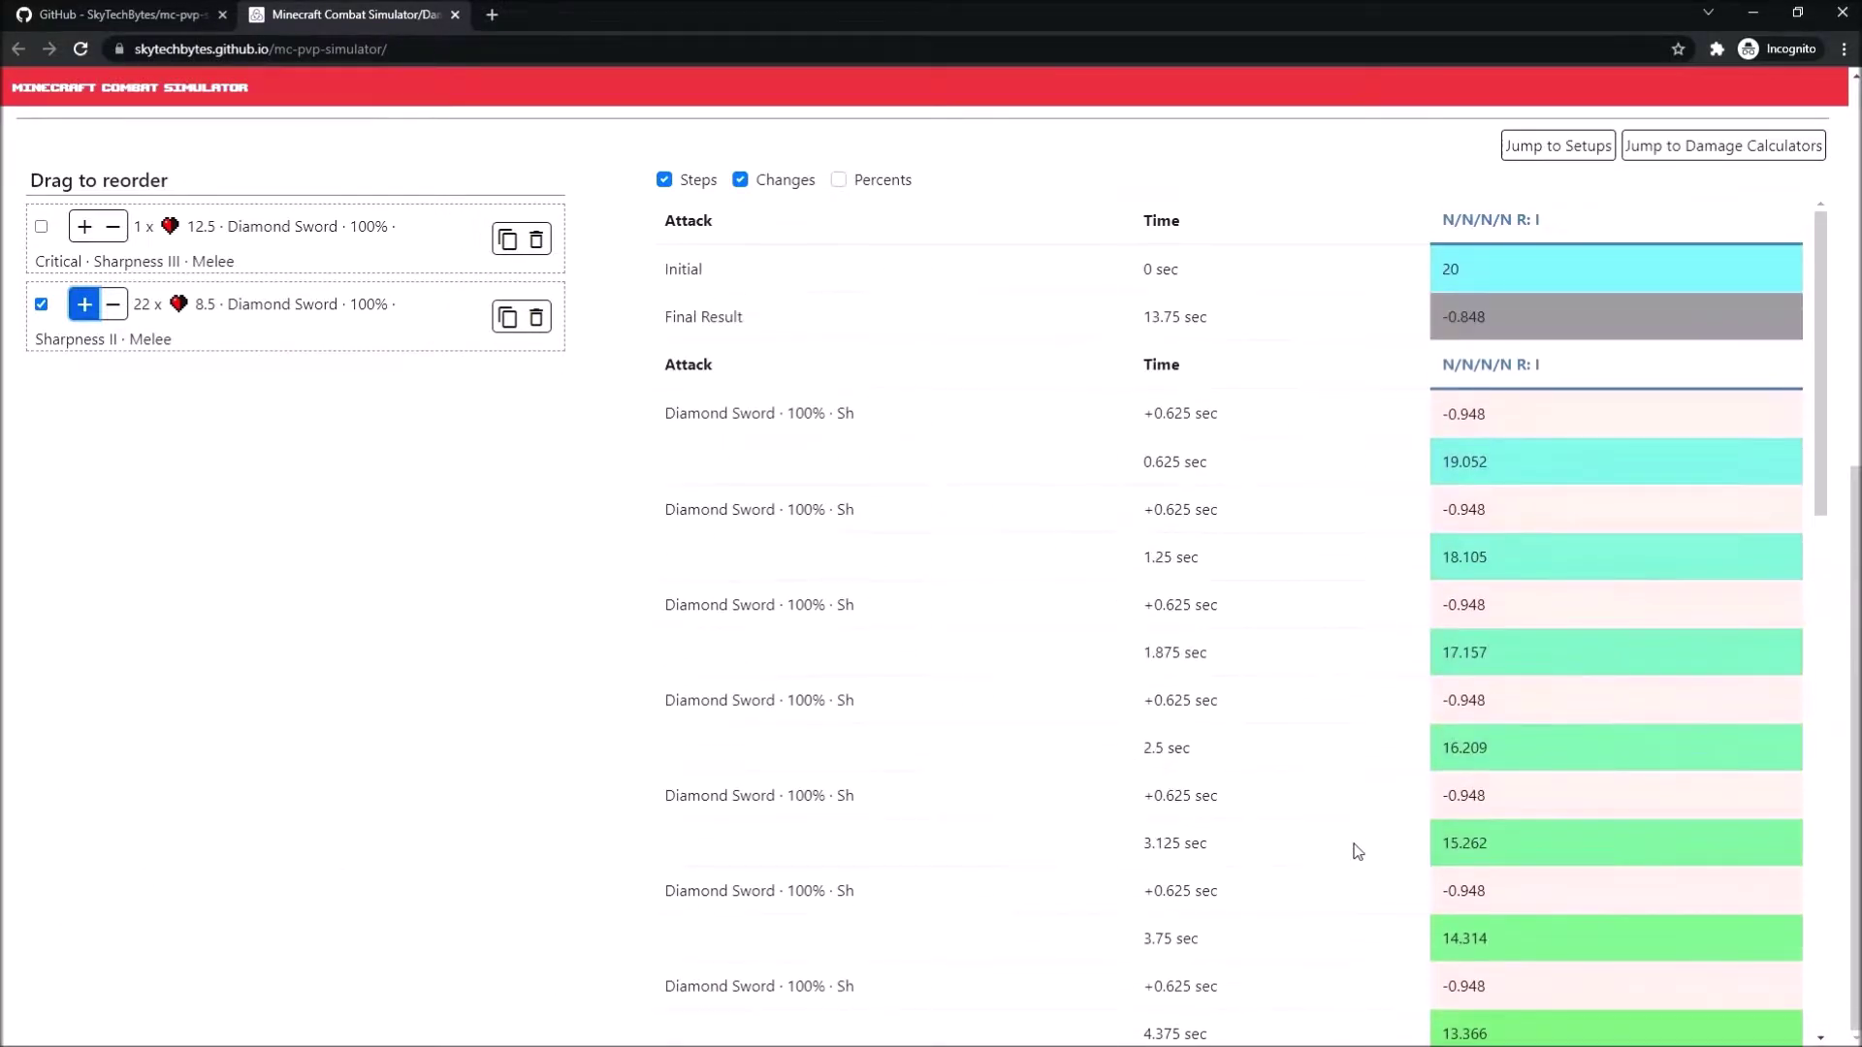
scroll(1355, 969, "down", 6)
scroll(1282, 836, "down", 6)
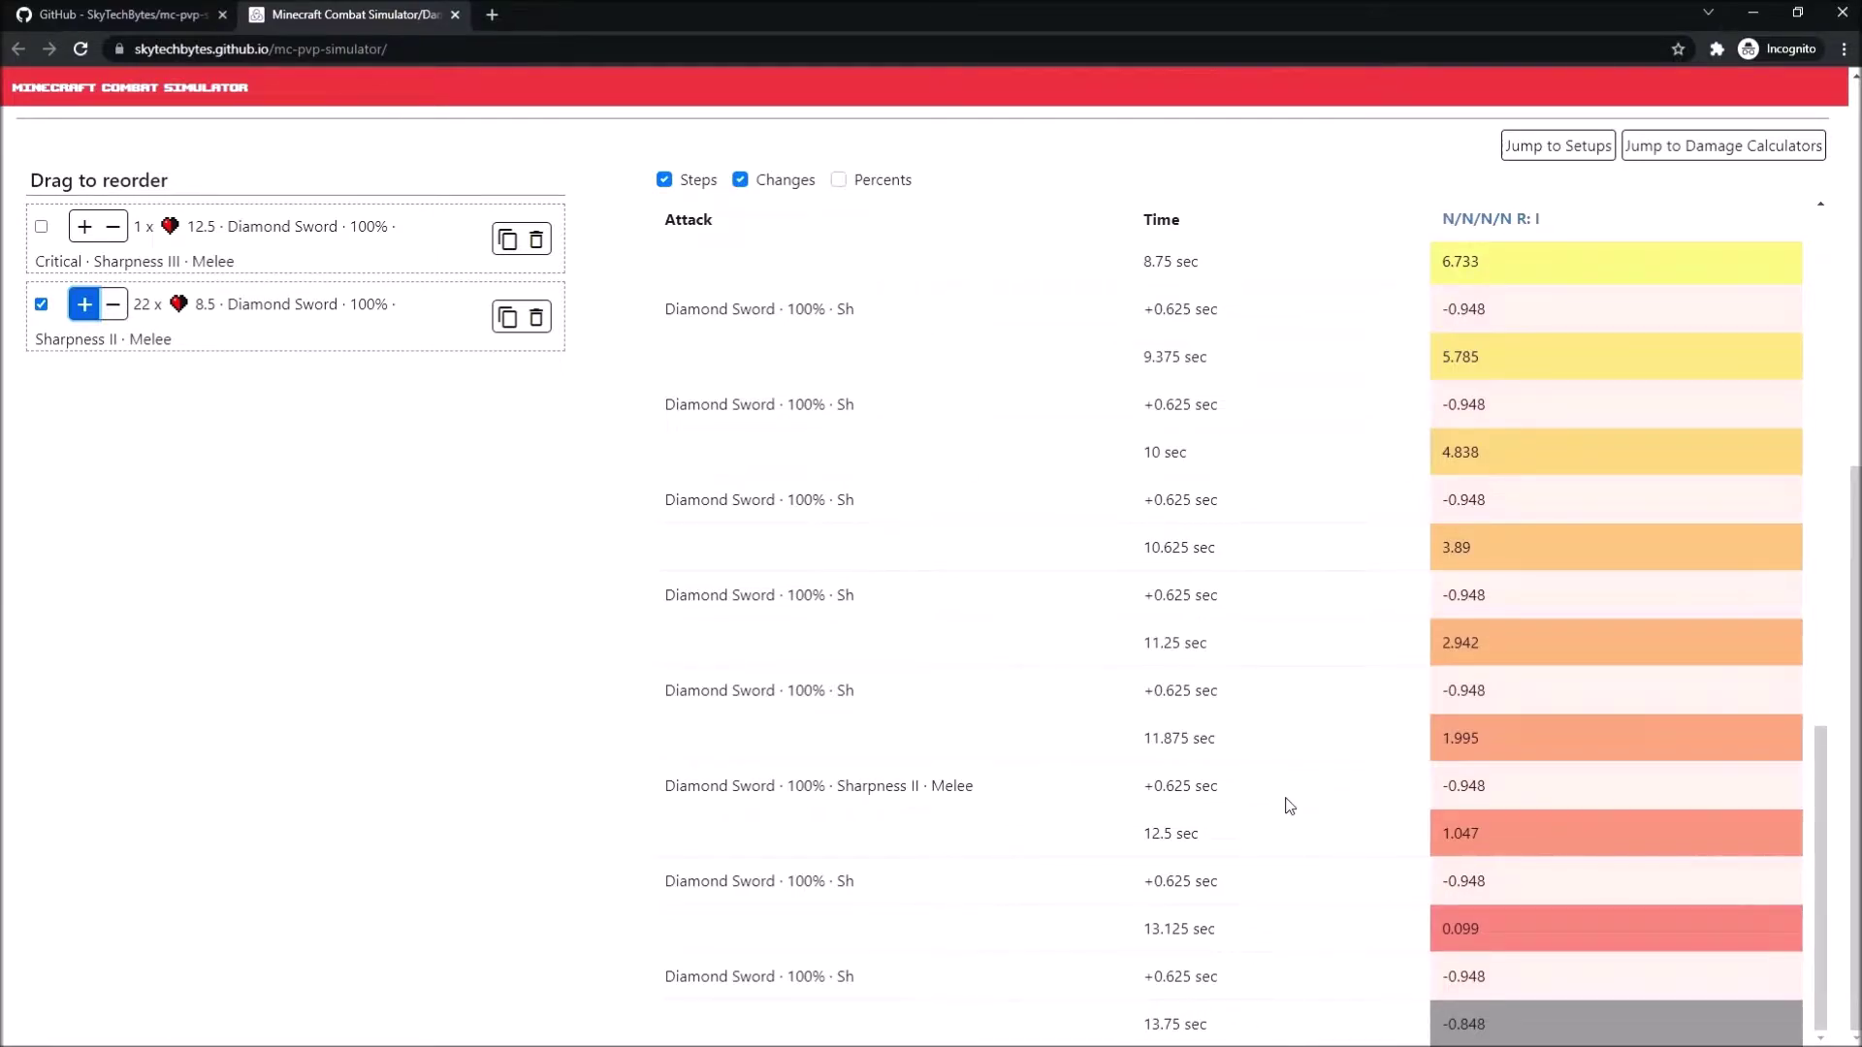
scroll(1292, 803, "up", 1)
scroll(1291, 805, "down", 1)
scroll(1239, 906, "up", 1)
scroll(1238, 906, "up", 15)
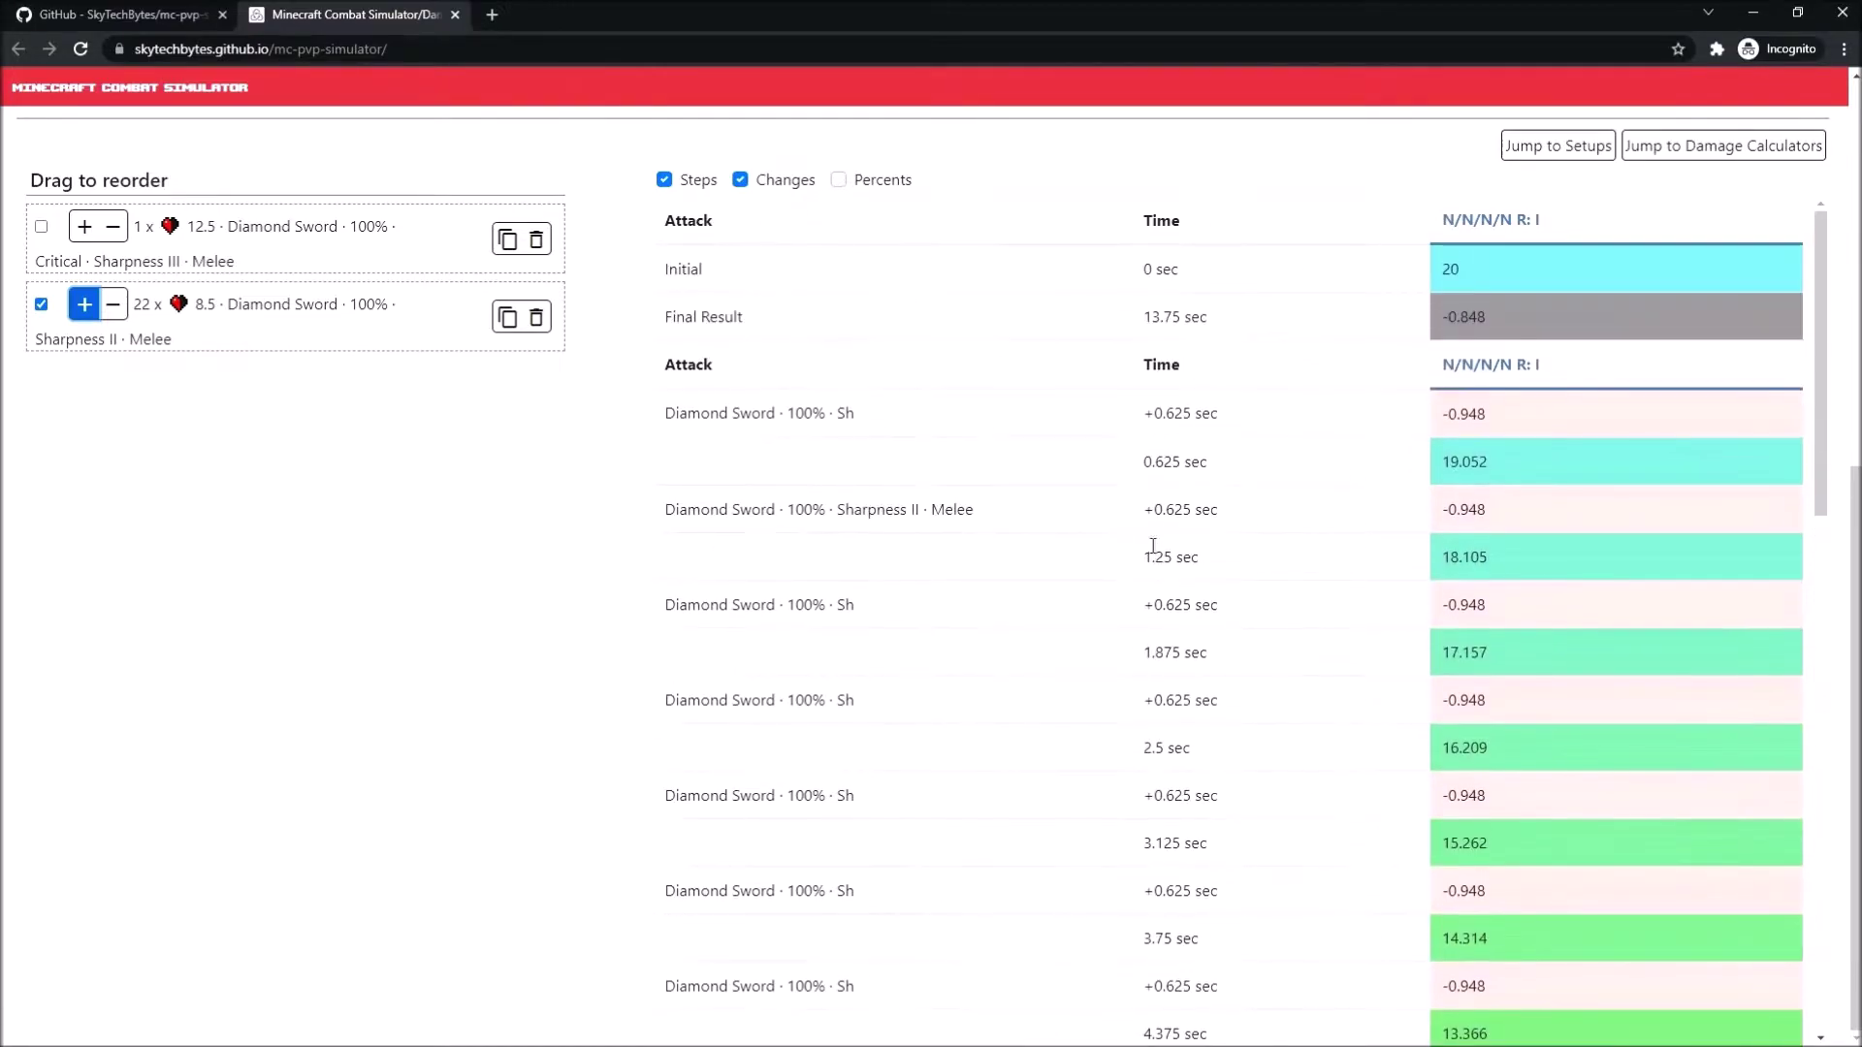
scroll(1134, 511, "down", 16)
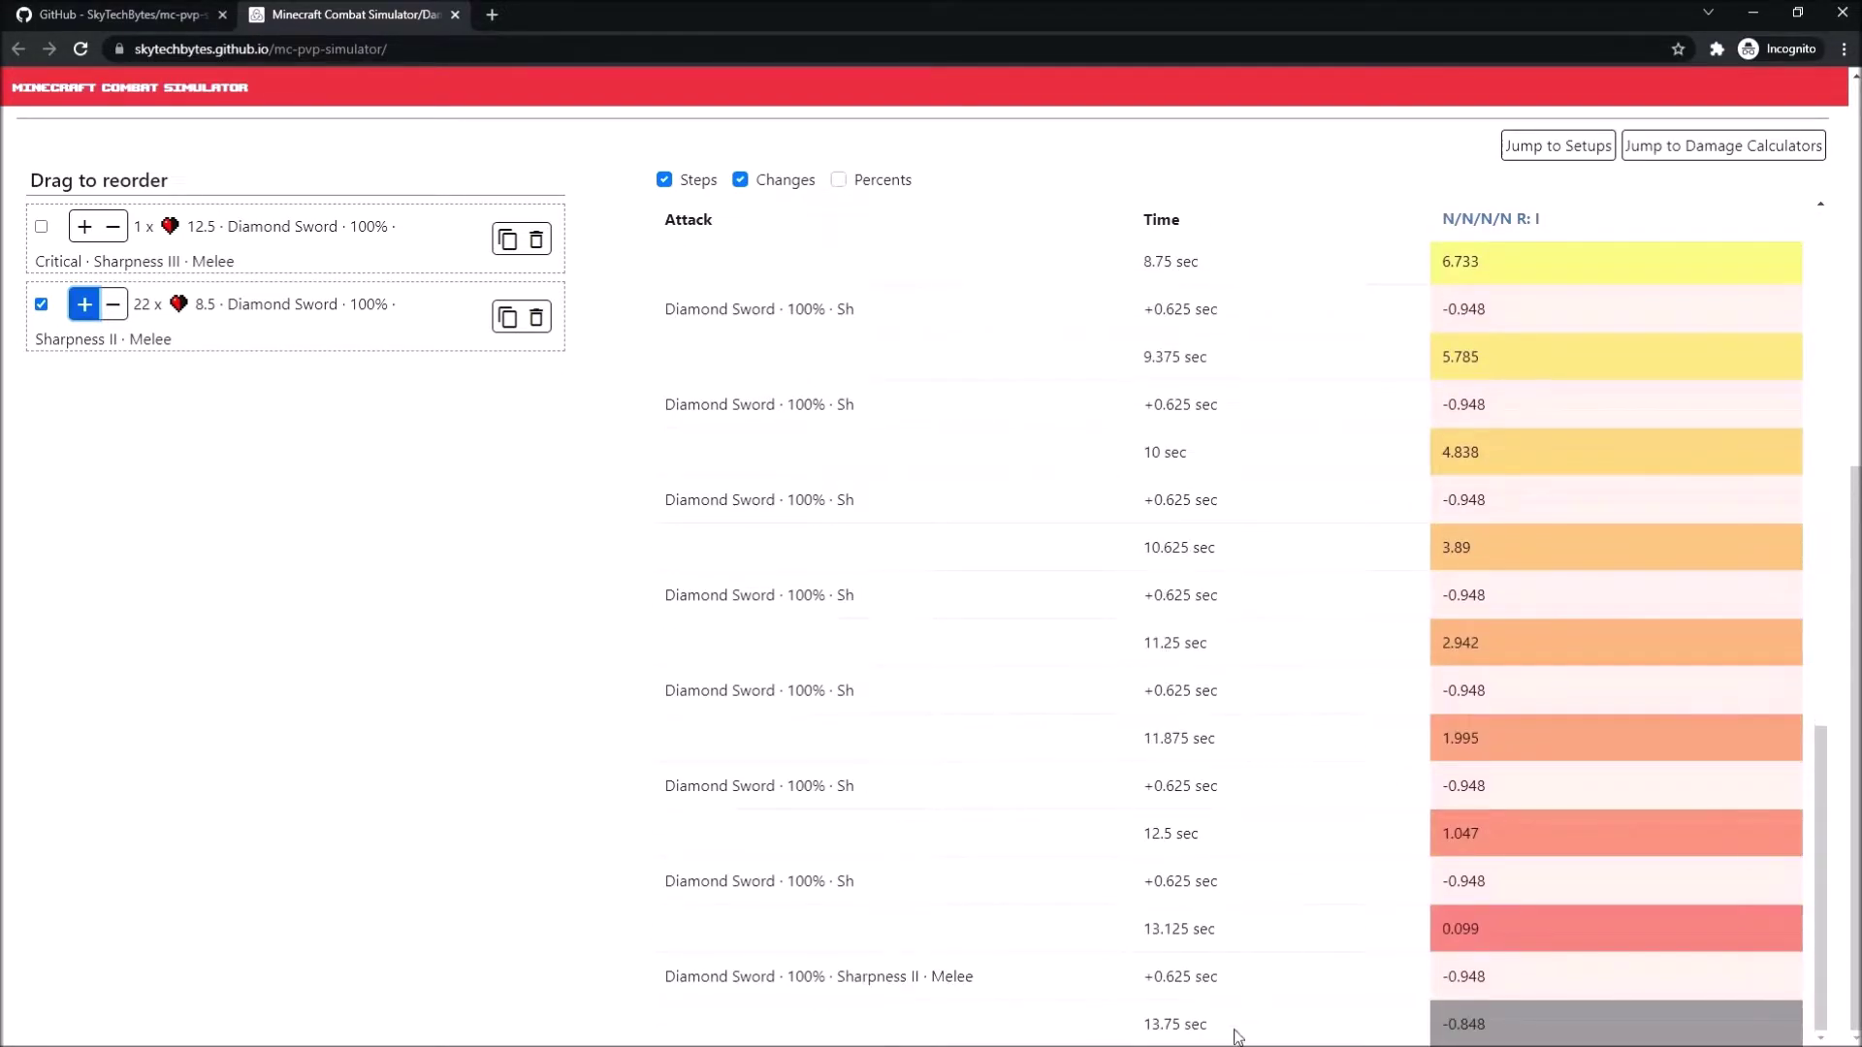
scroll(375, 698, "up", 4)
scroll(466, 768, "down", 4)
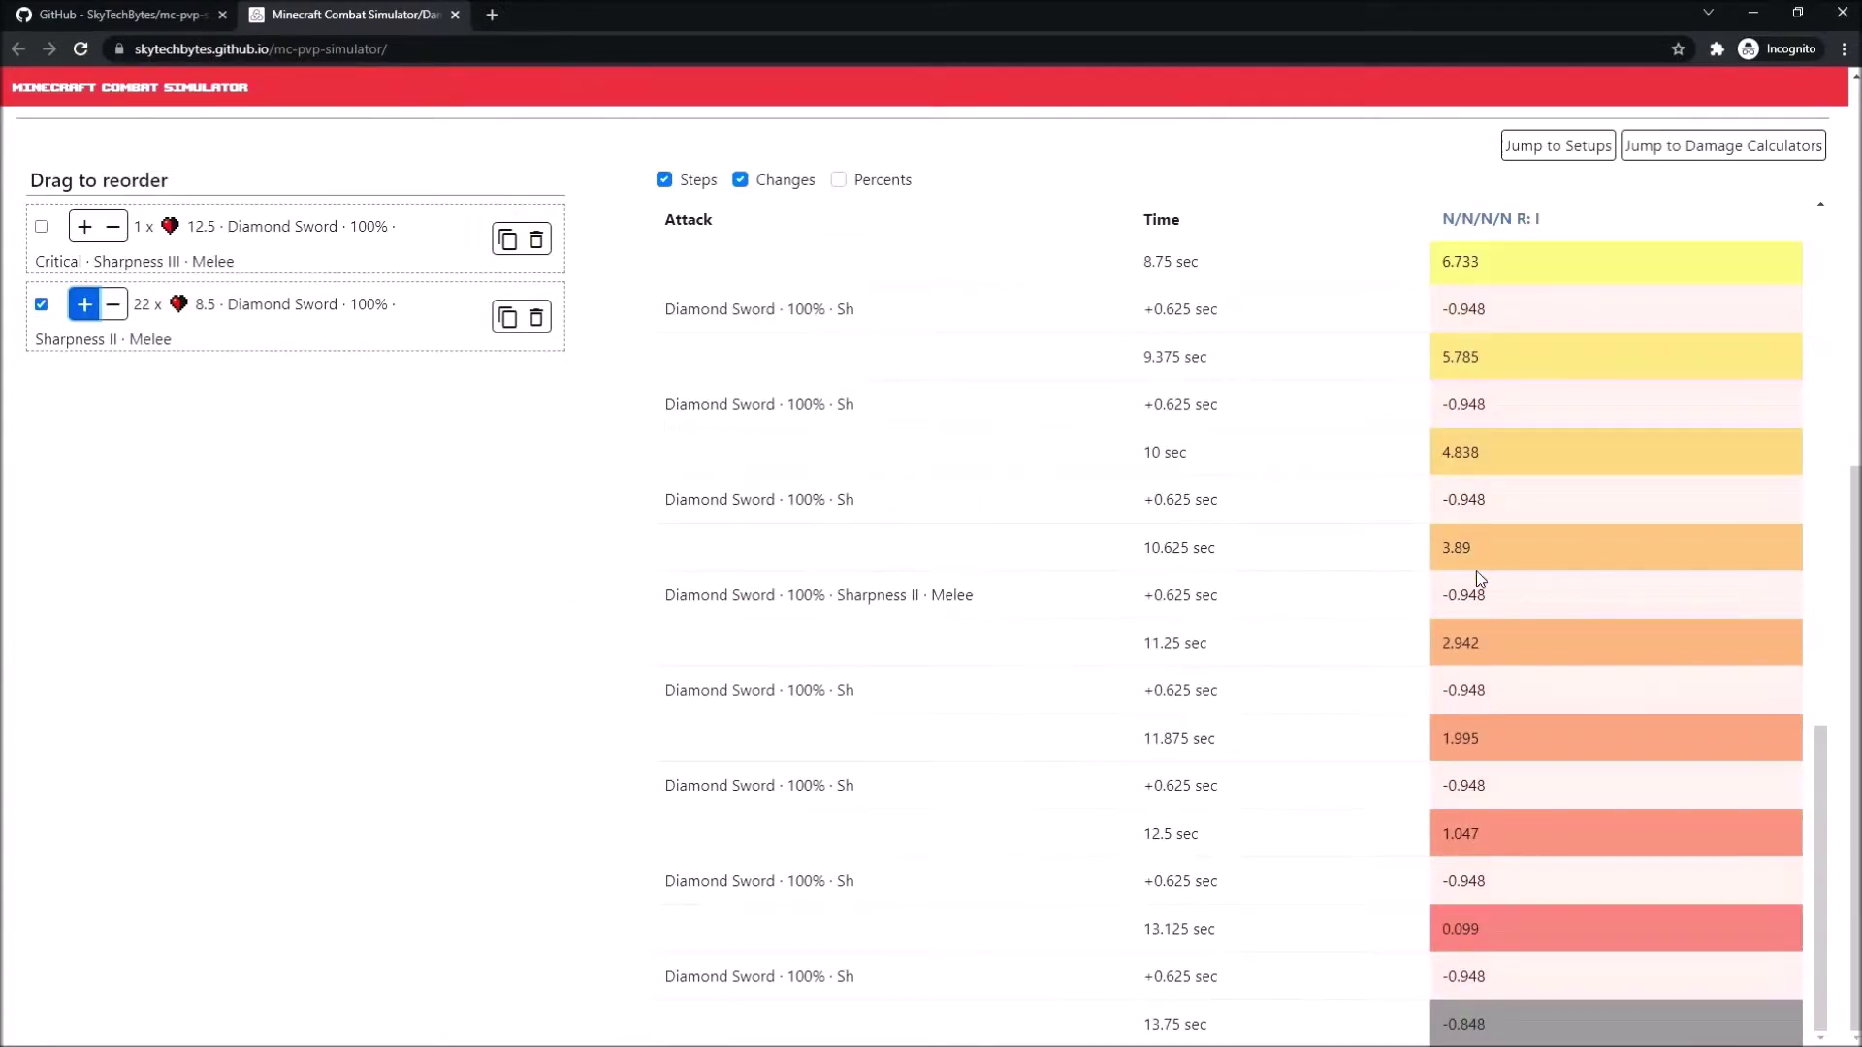
scroll(1476, 571, "up", 20)
scroll(1475, 416, "up", 2)
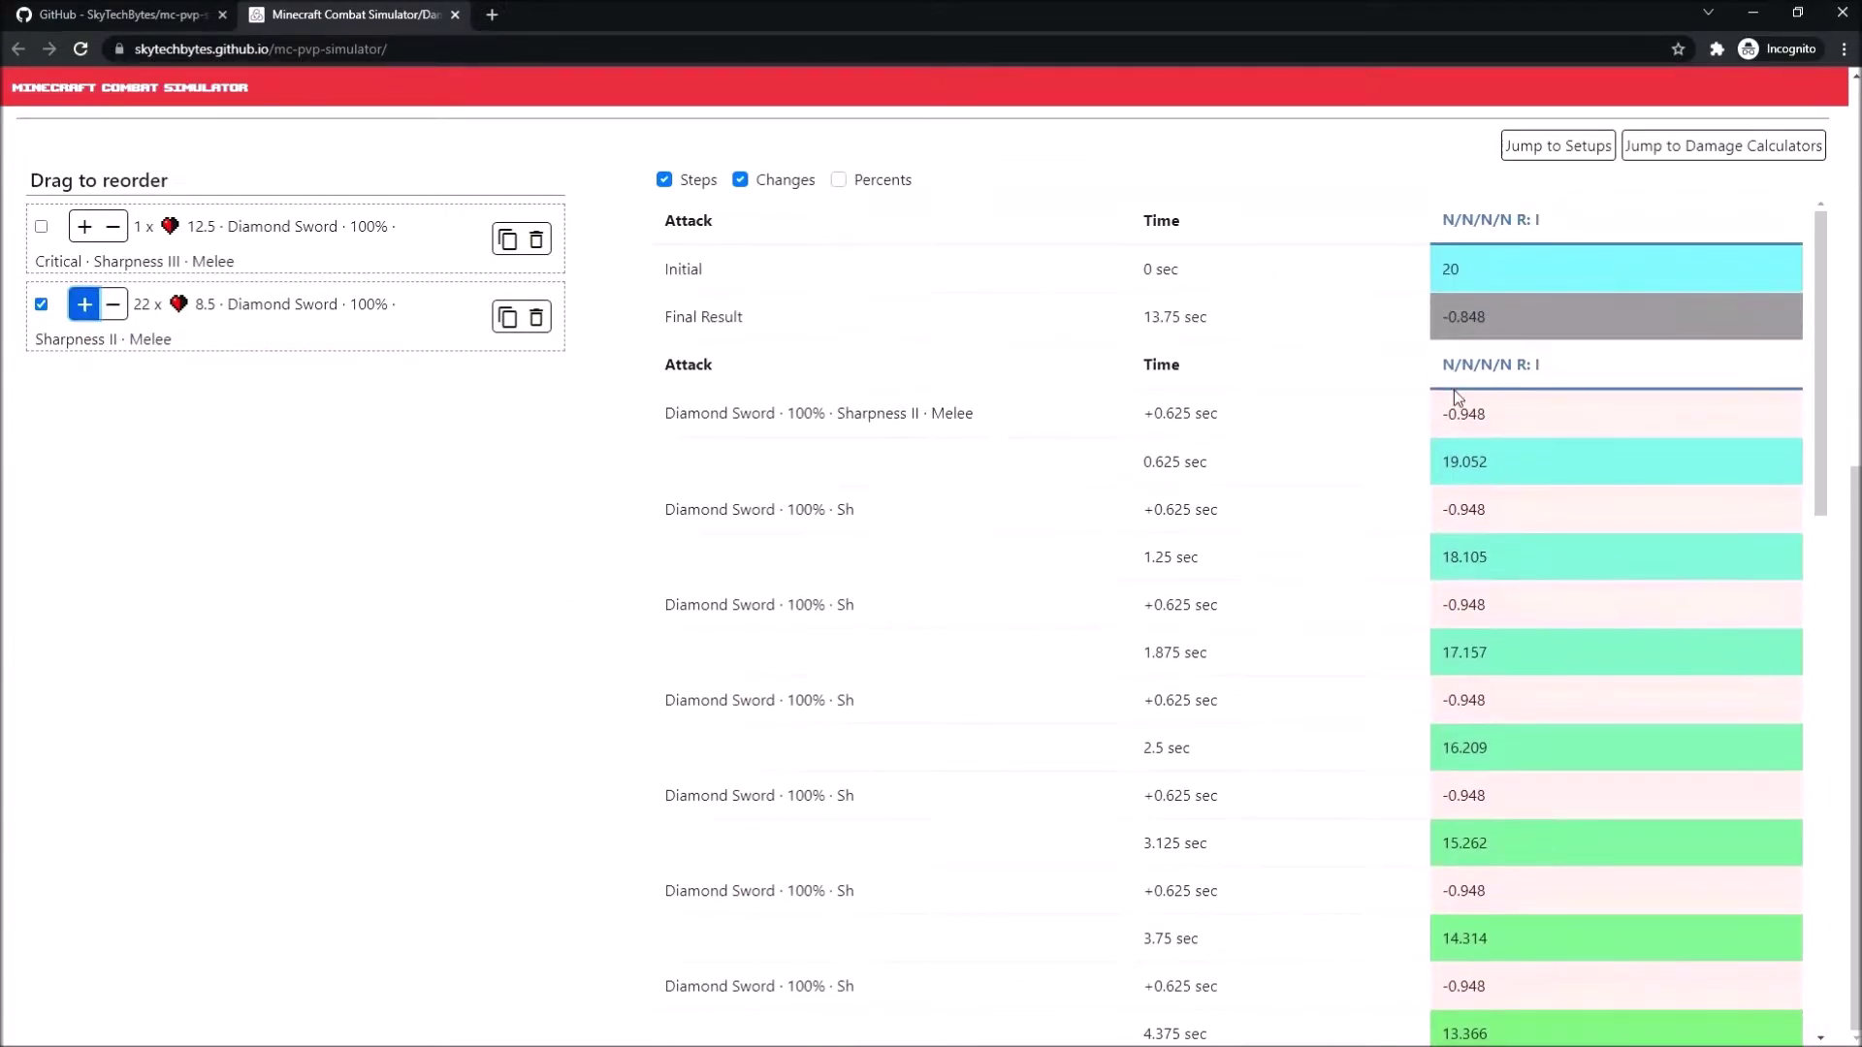
scroll(1460, 392, "up", 3)
- Toggle the Steps rows and hide the Changes rows in the simulator table
left_click(670, 474)
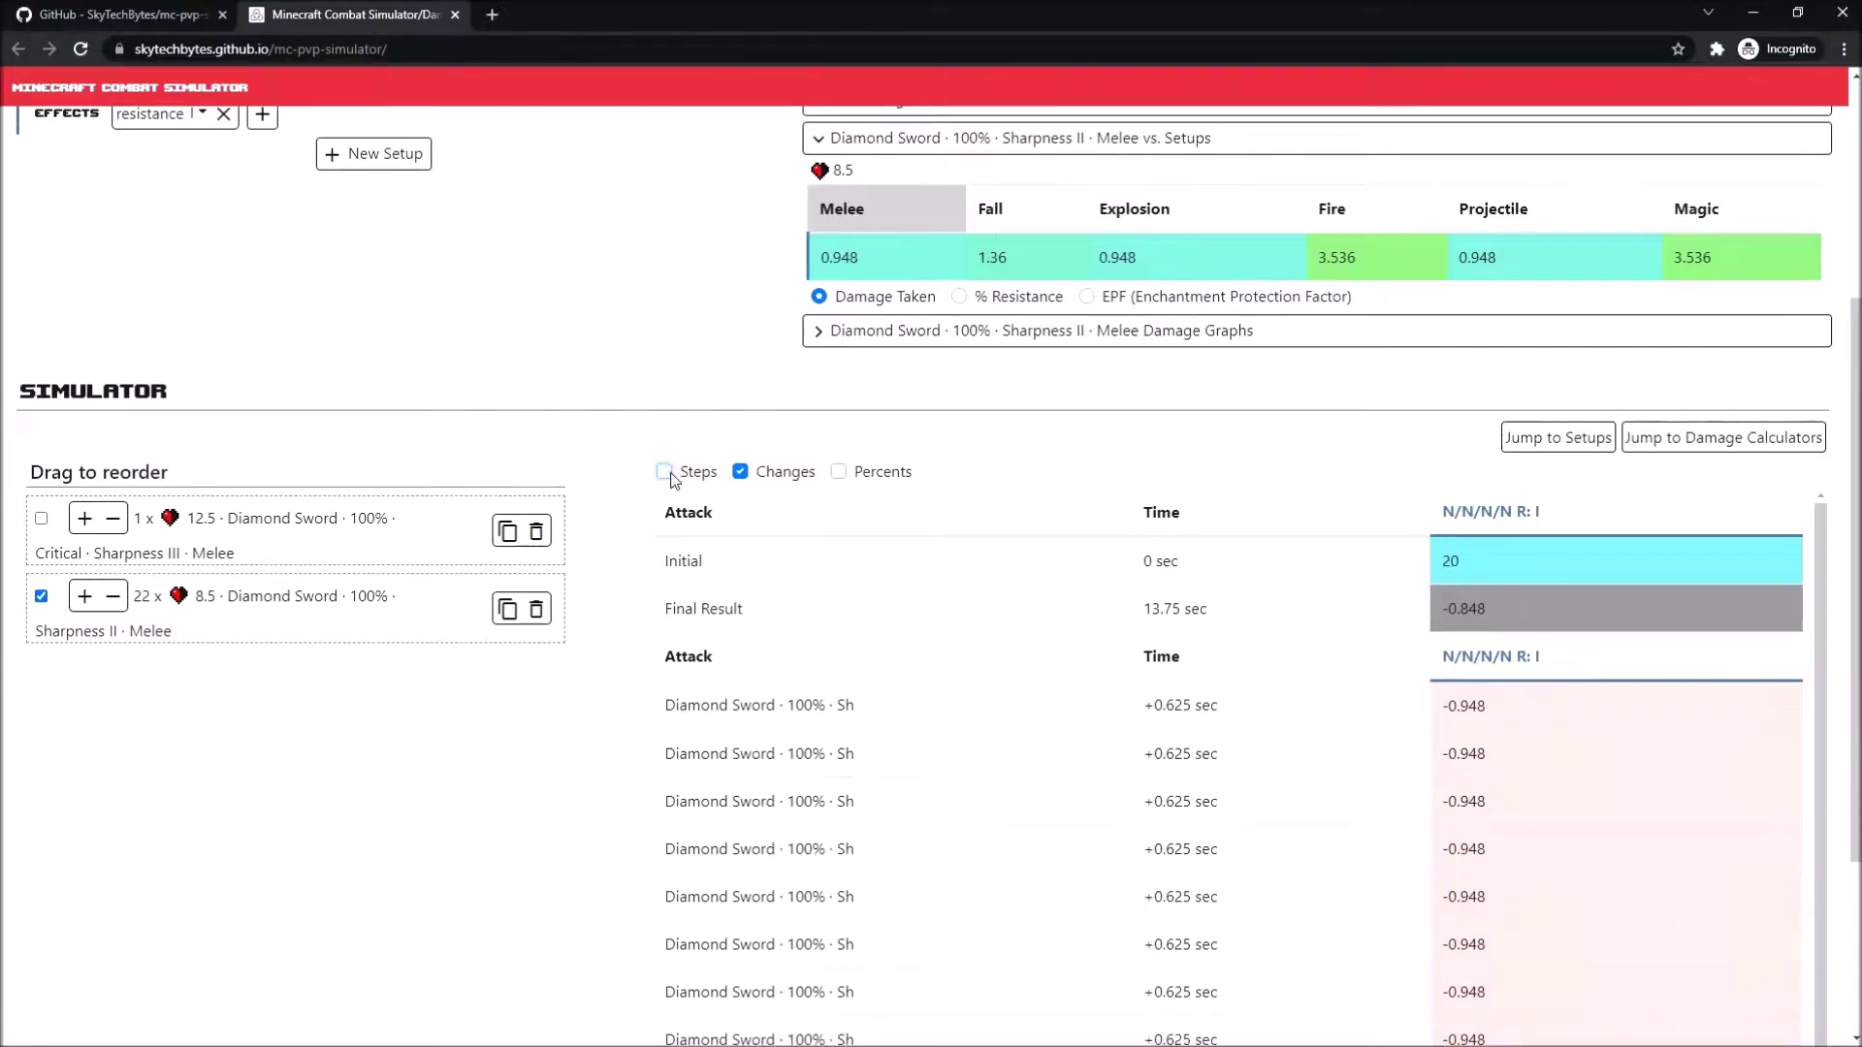
left_click(669, 474)
left_click(742, 473)
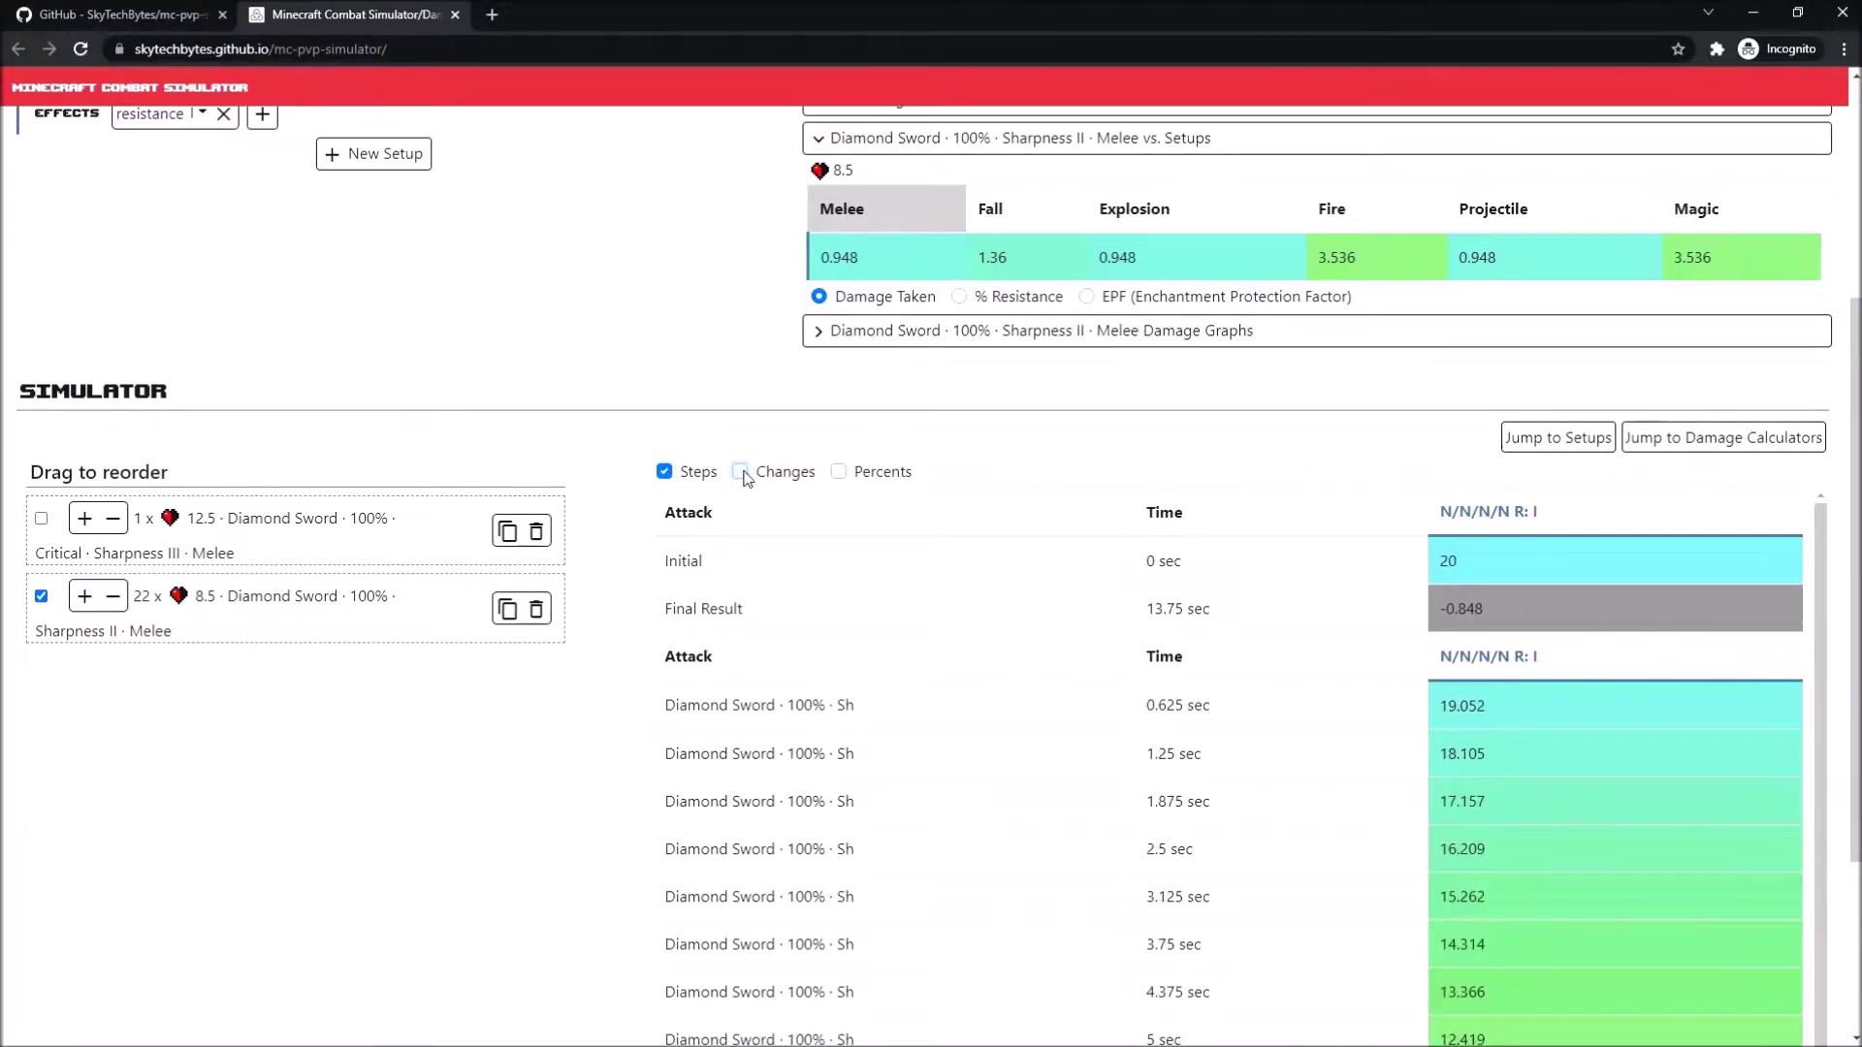
scroll(1061, 591, "down", 3)
scroll(1061, 591, "up", 3)
scroll(1483, 712, "down", 1)
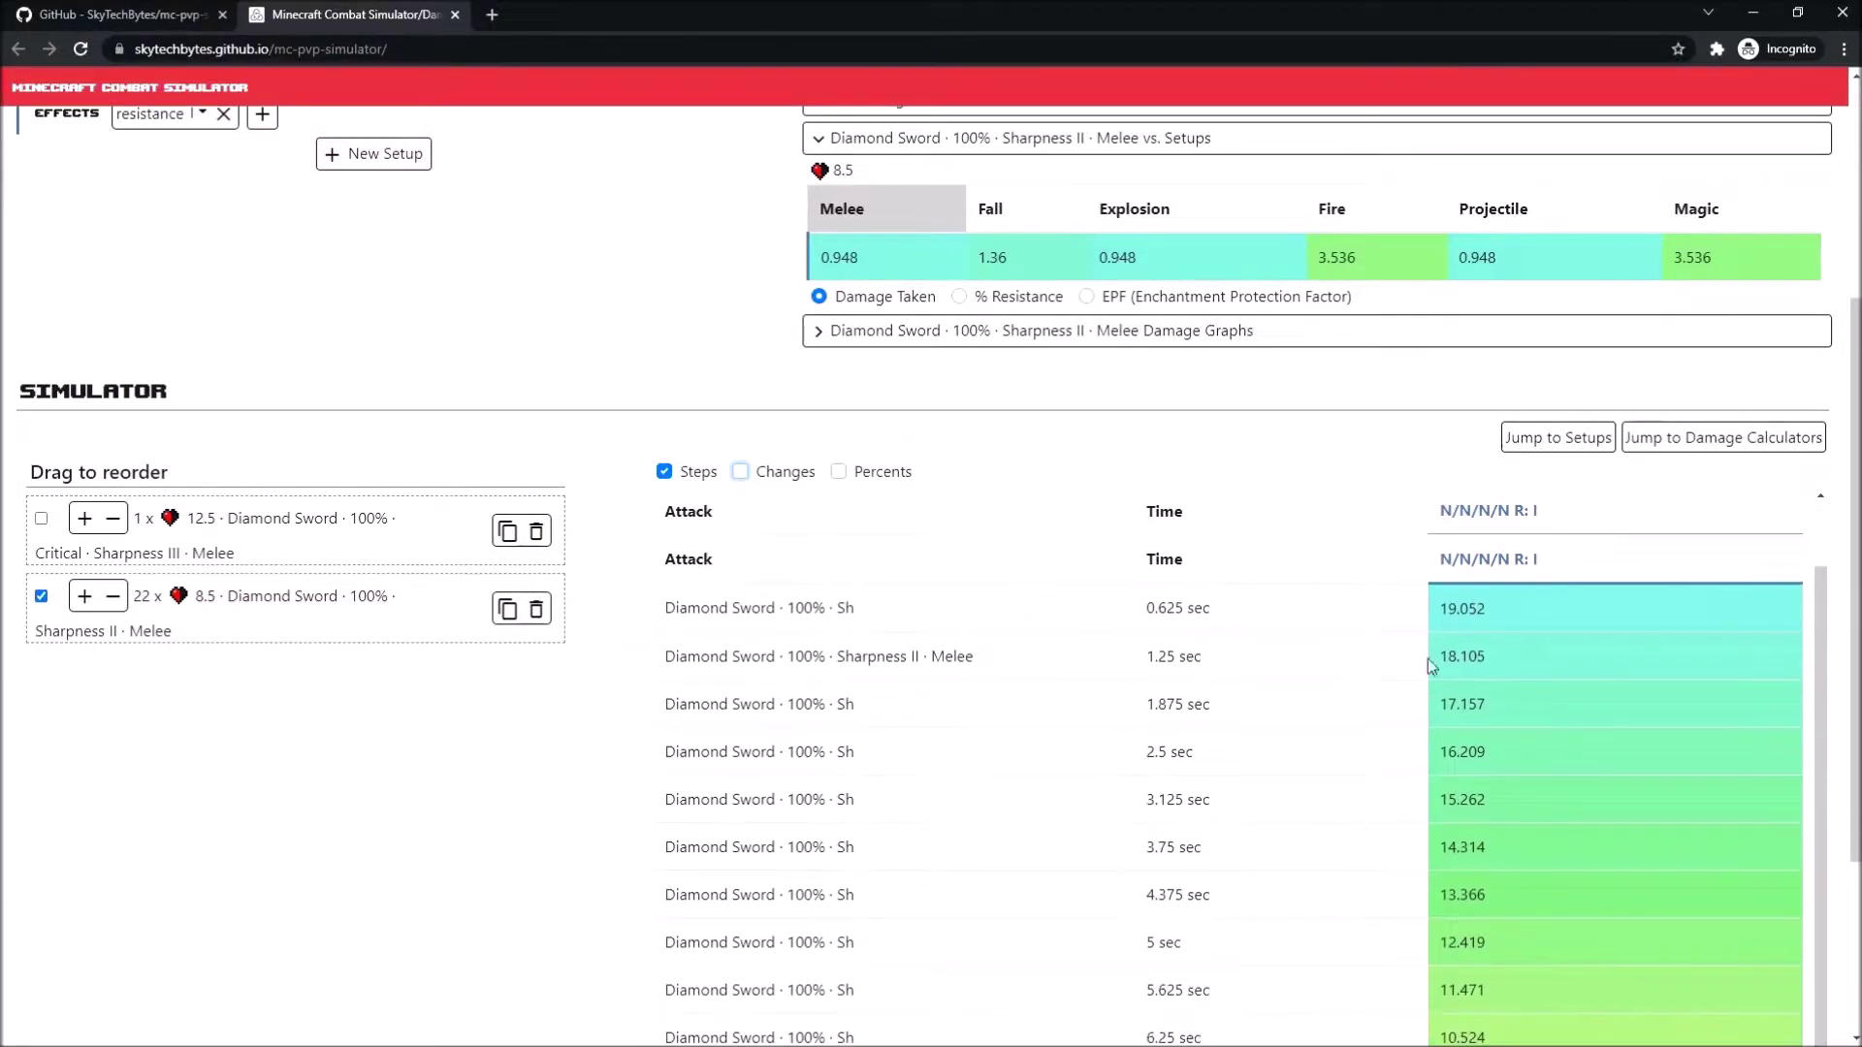
scroll(1471, 667, "down", 3)
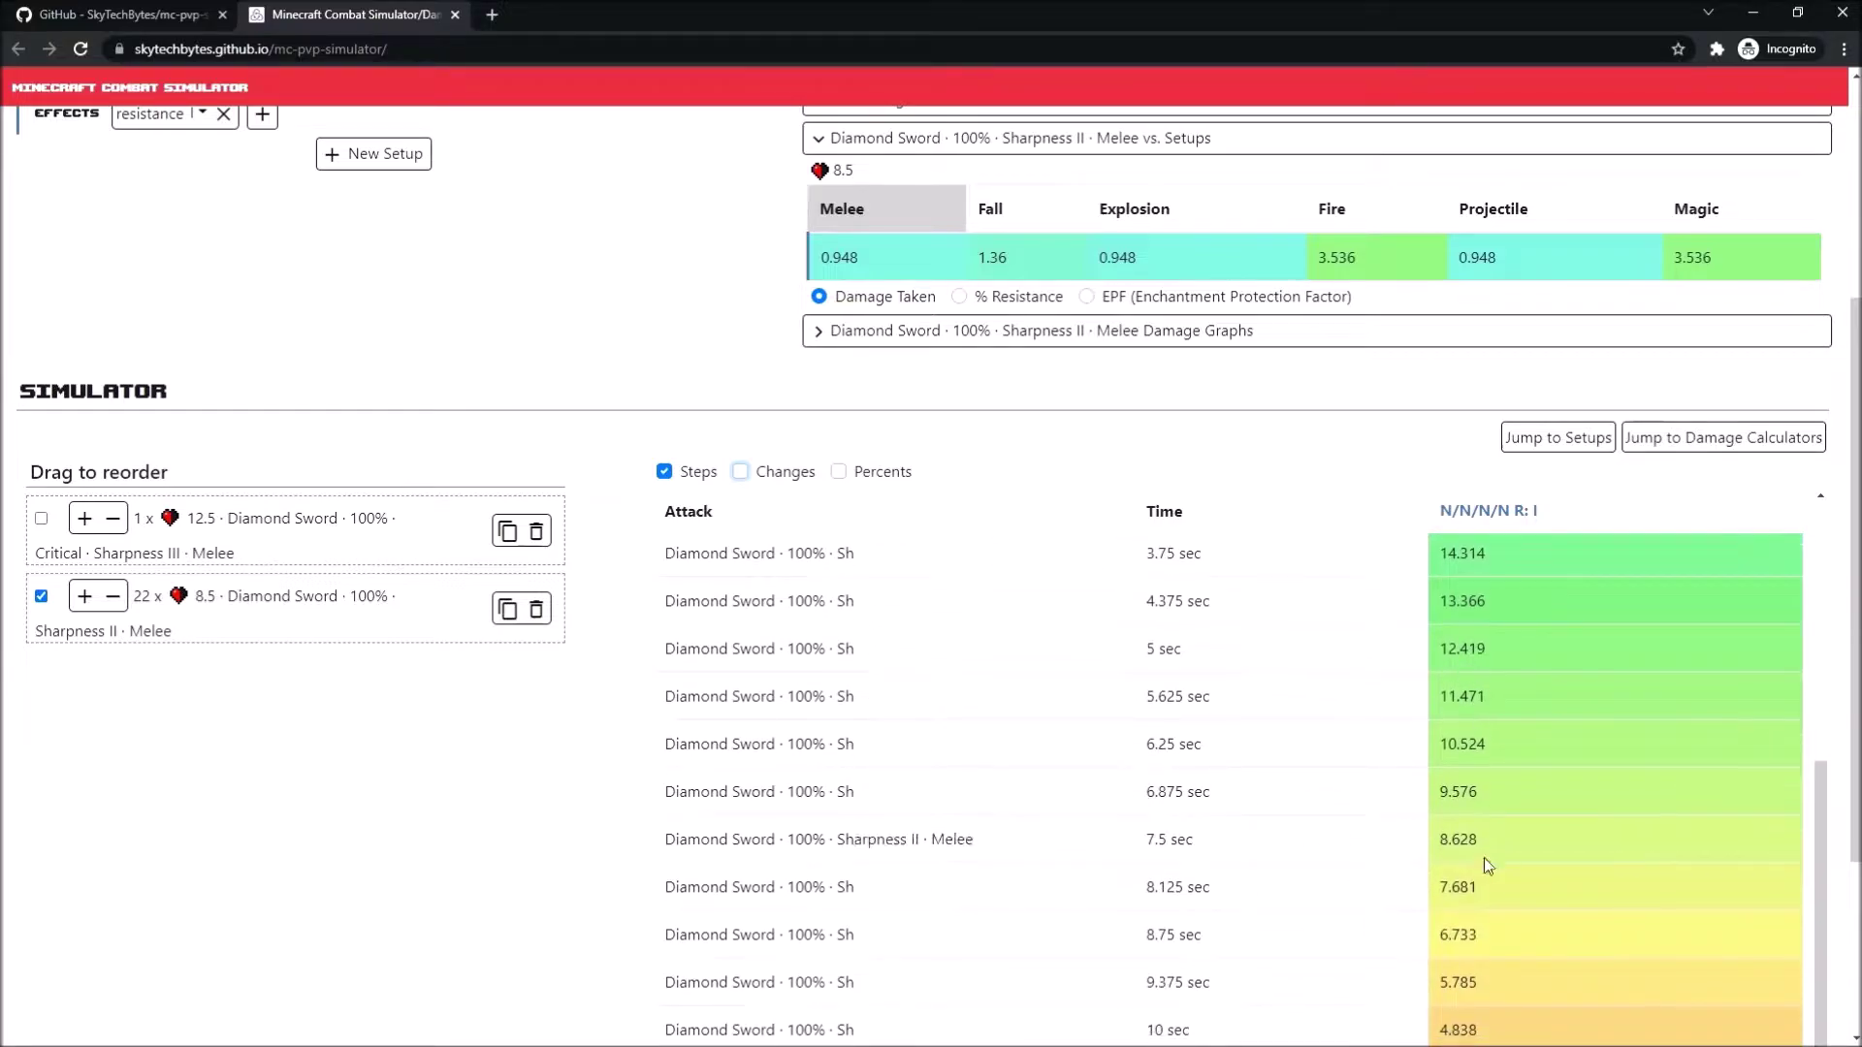
scroll(1513, 902, "down", 3)
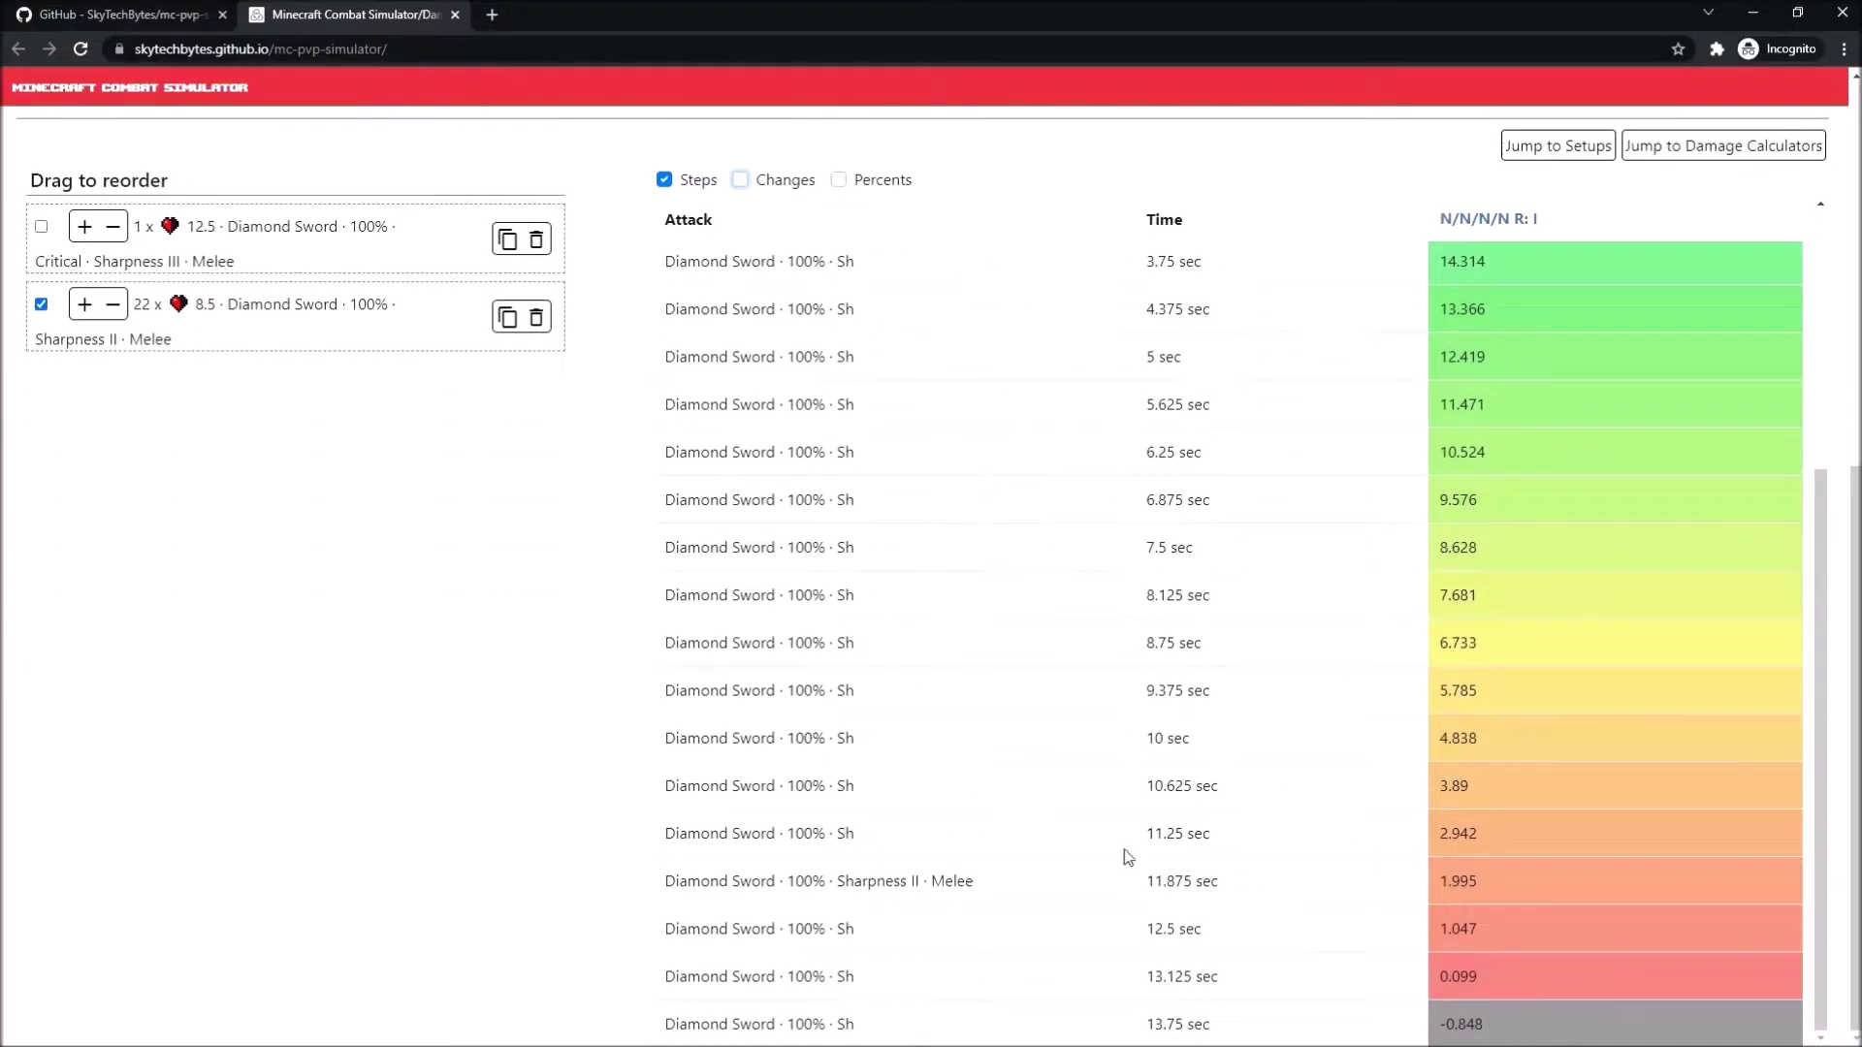
scroll(517, 798, "up", 3)
scroll(517, 798, "up", 3)
scroll(585, 771, "down", 5)
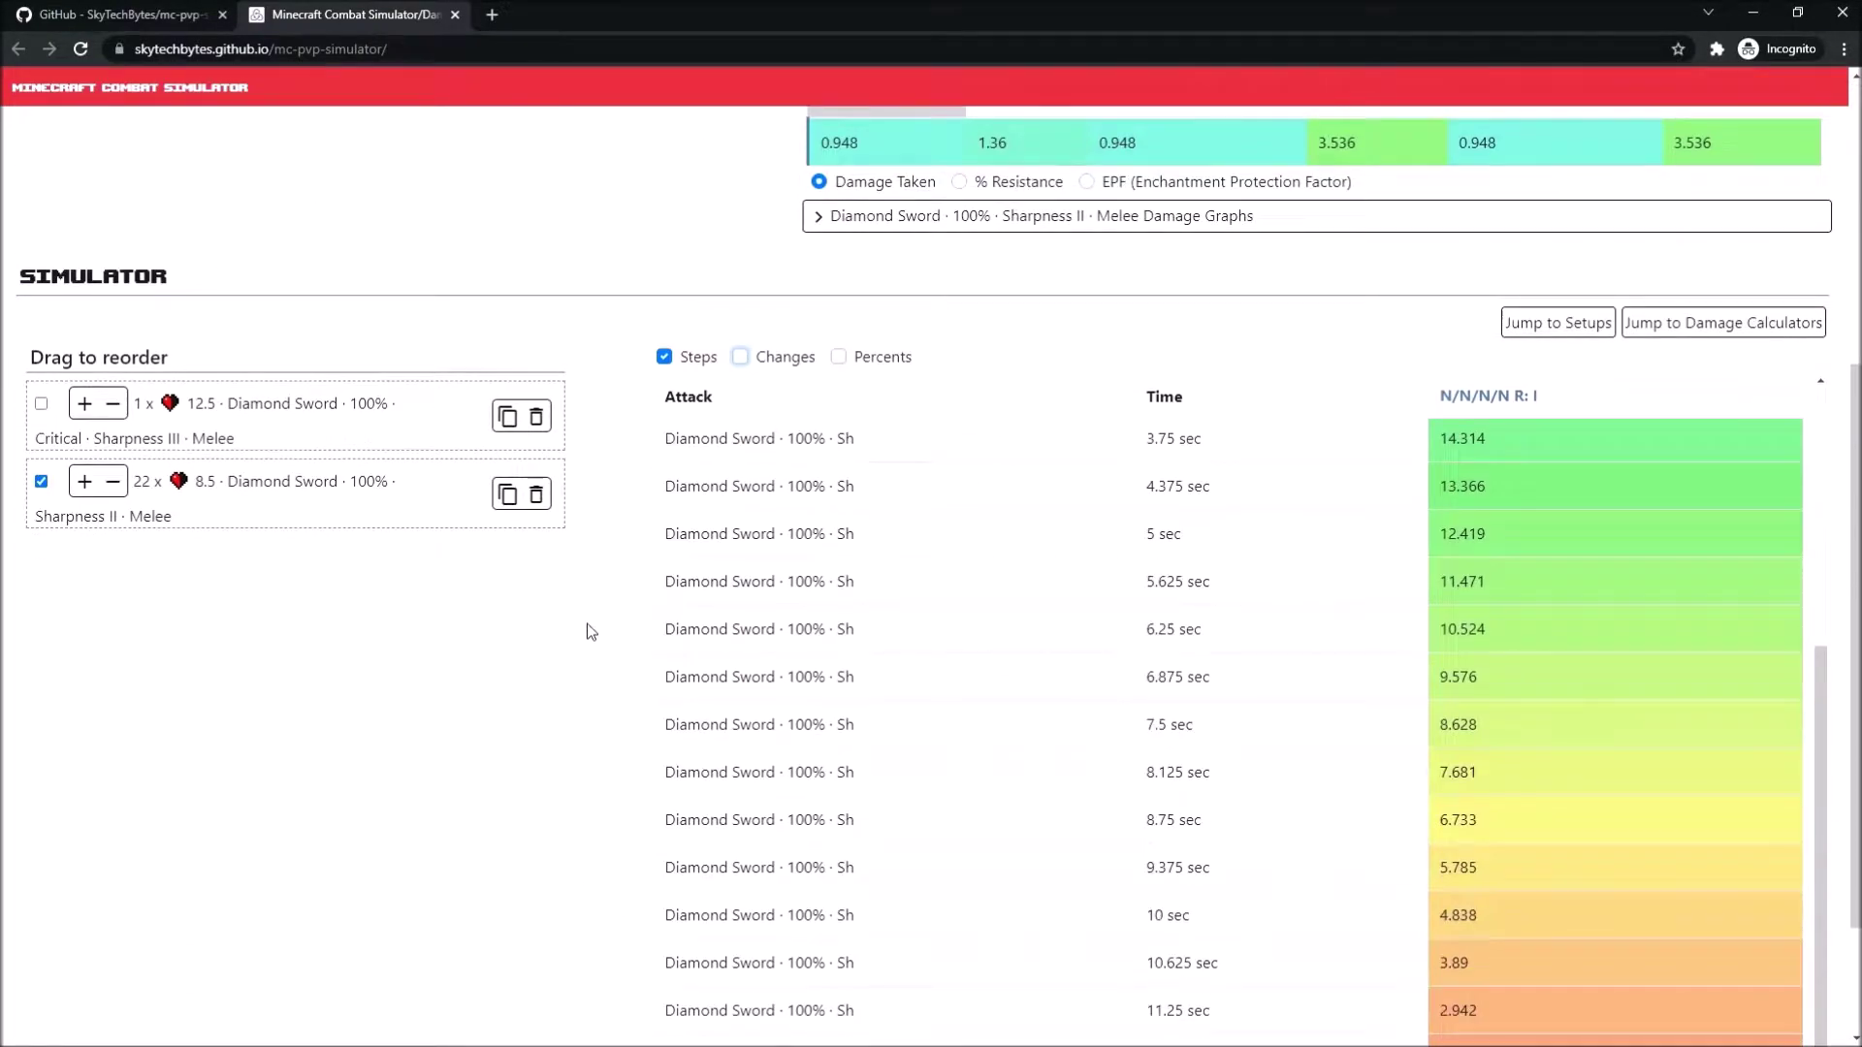
- Show only the per-attack changes and highlight the initial and final health values
left_click(665, 357)
left_click(740, 357)
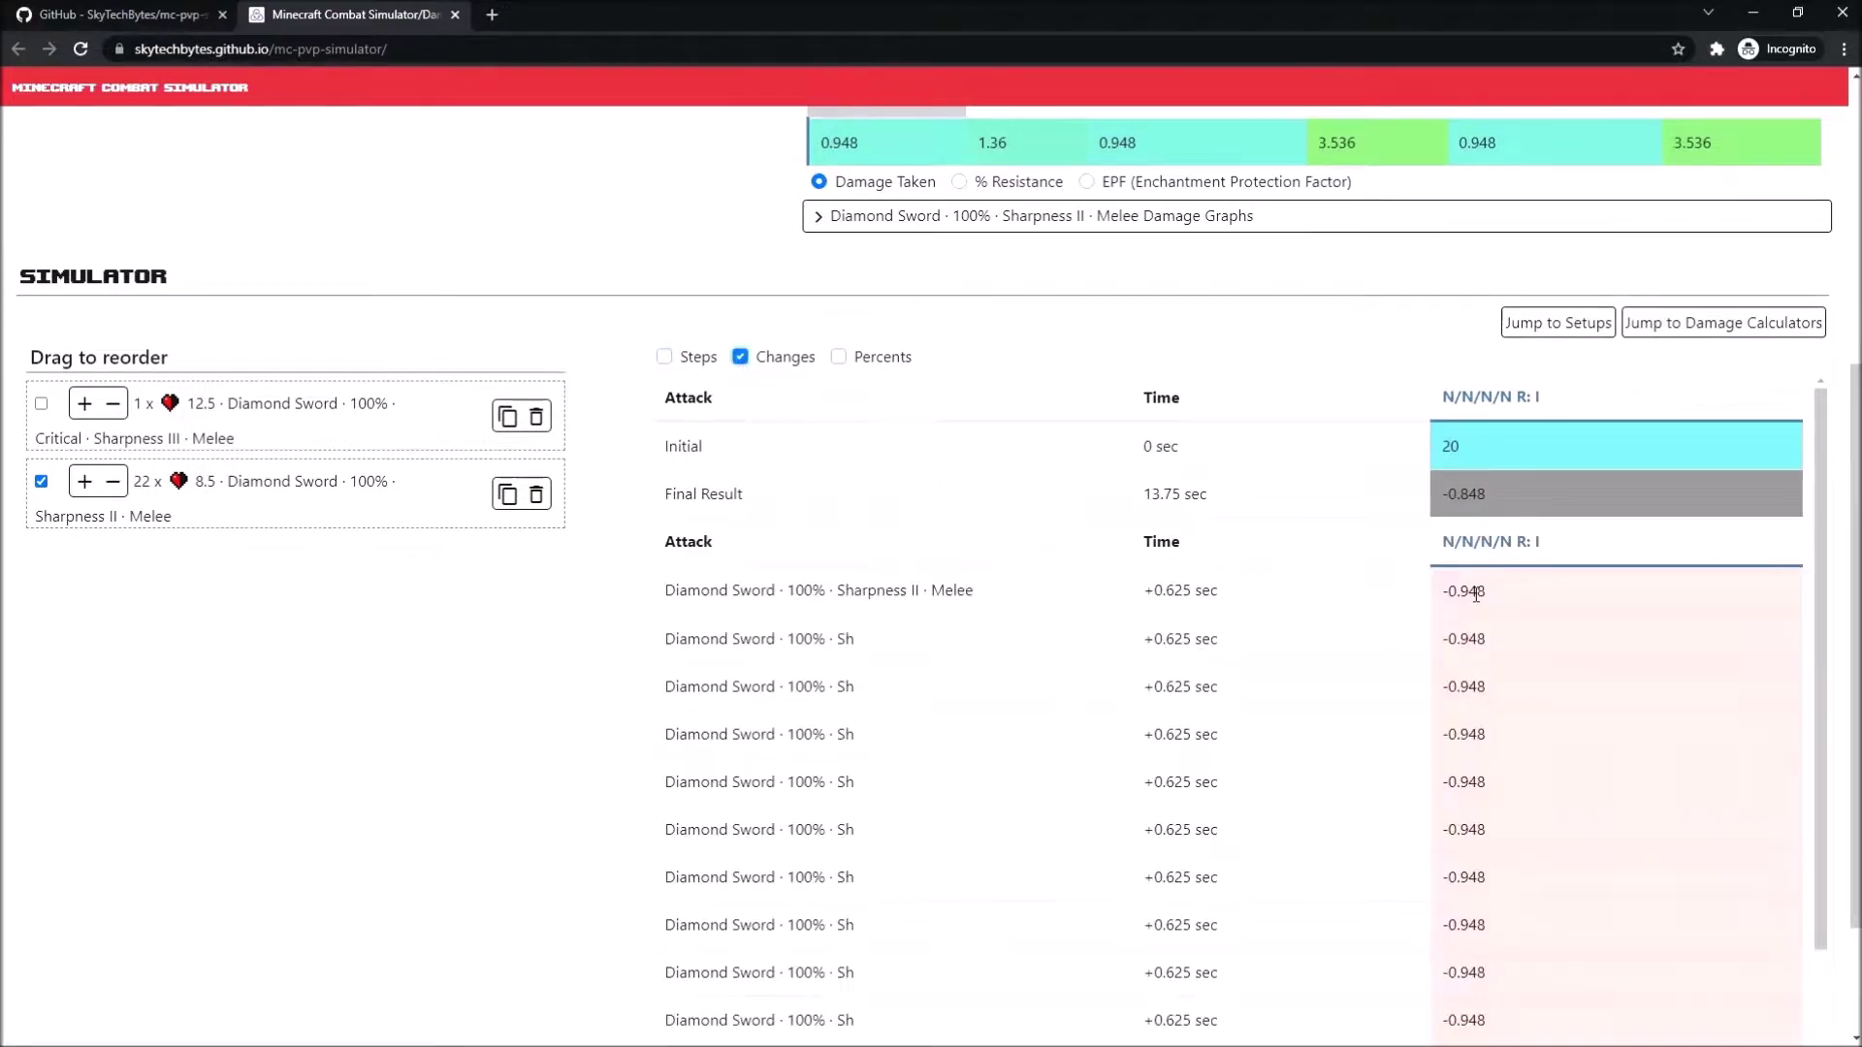
scroll(1475, 594, "down", 3)
scroll(1476, 593, "up", 3)
scroll(1472, 596, "down", 5)
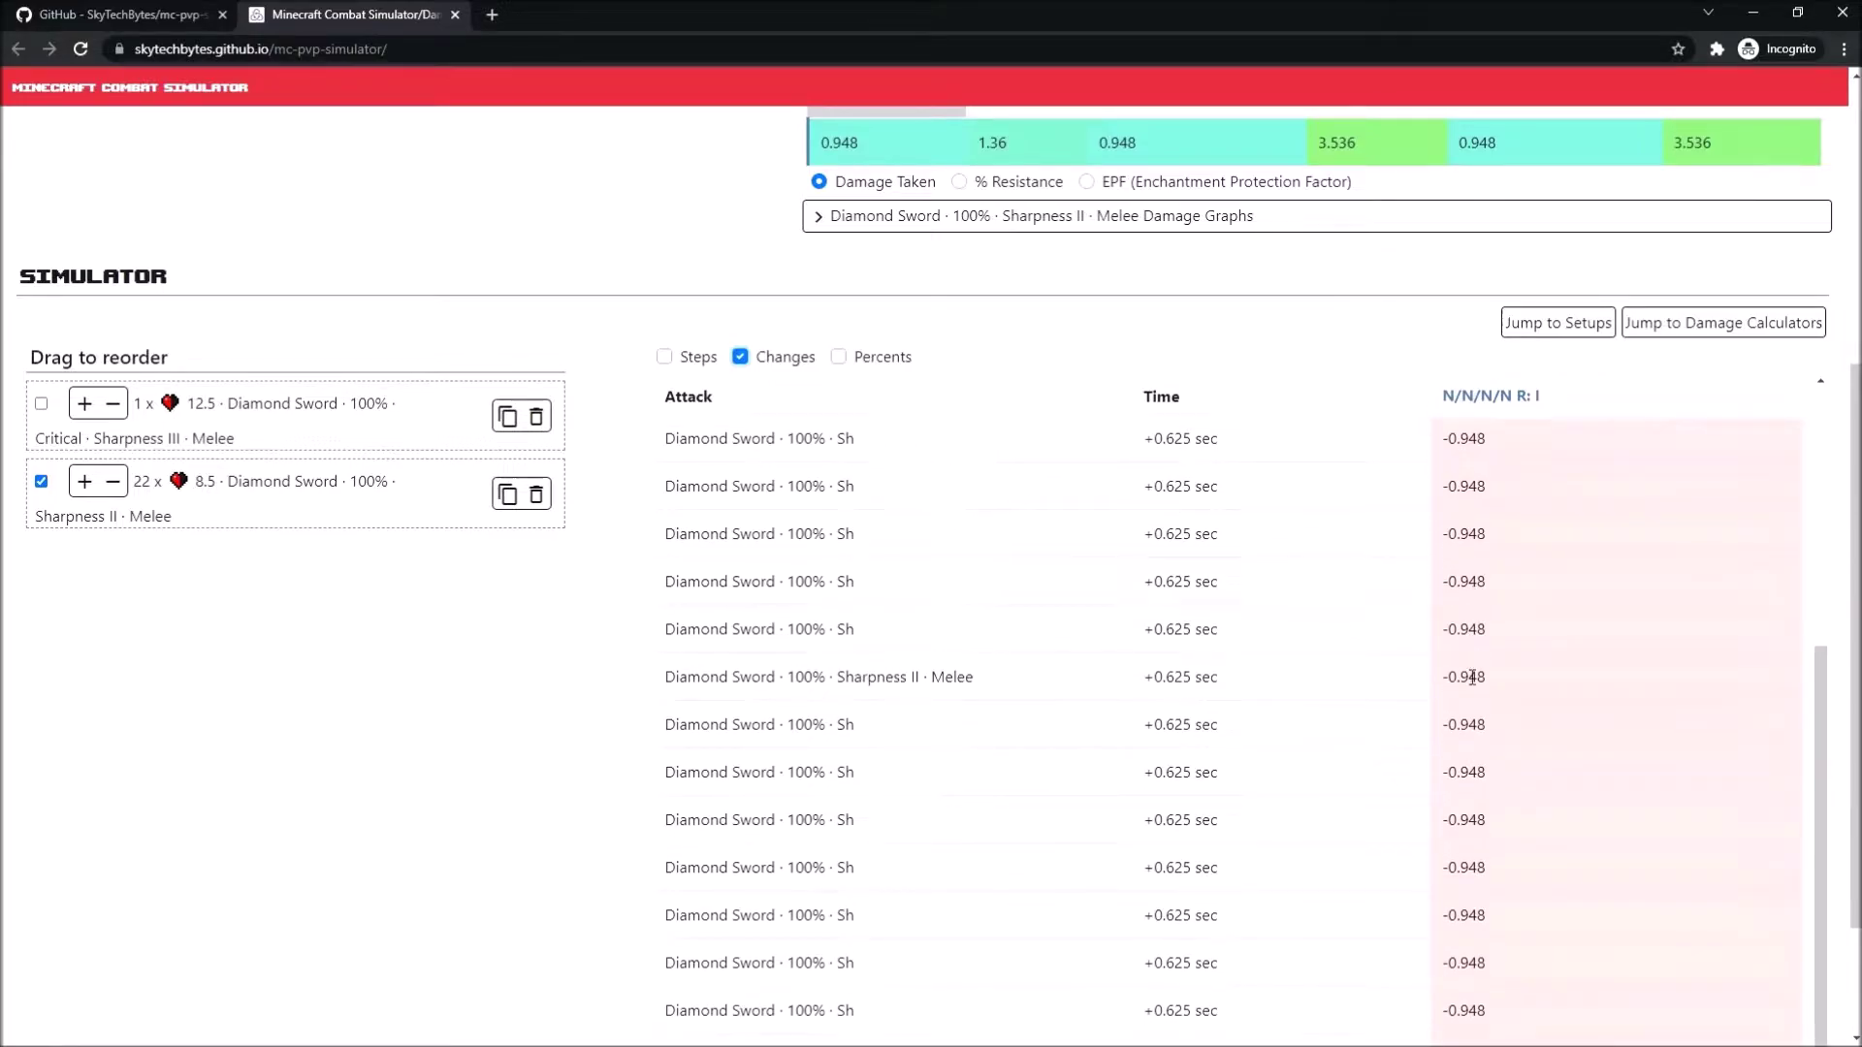
scroll(1547, 580, "up", 2)
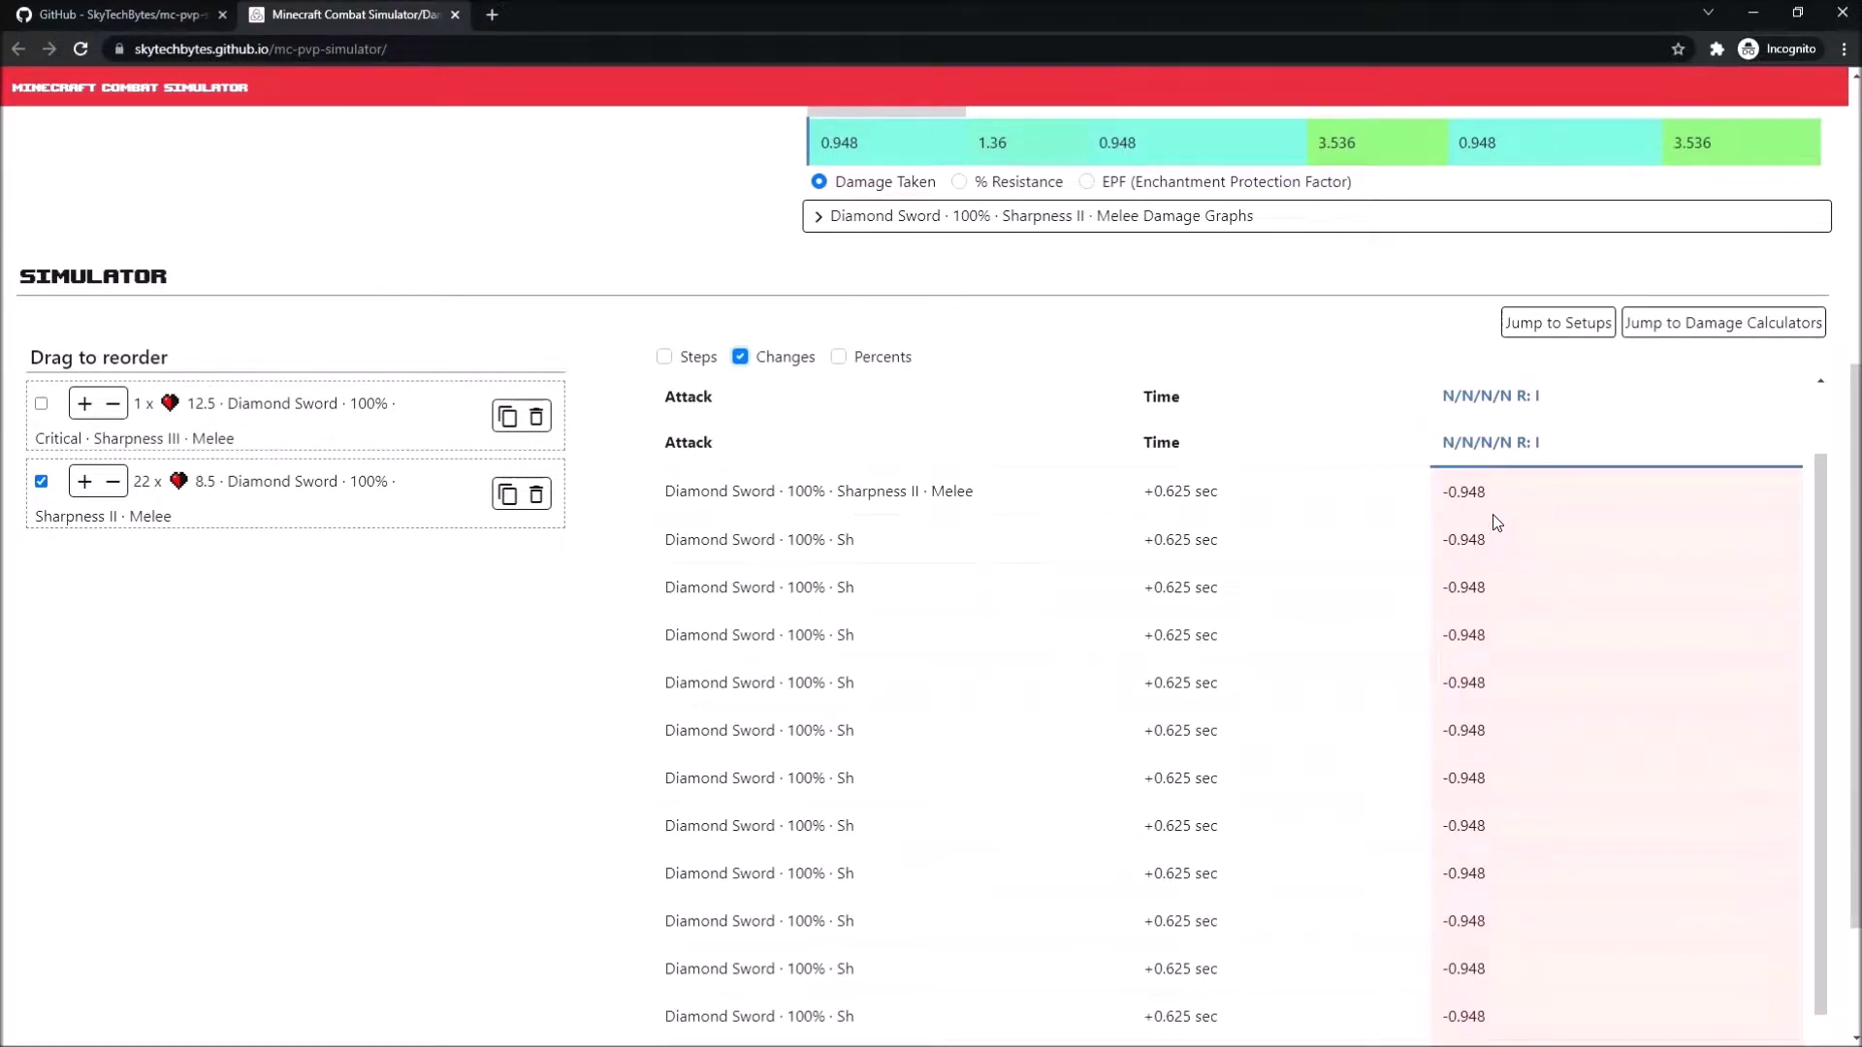
scroll(1492, 514, "down", 2)
scroll(1501, 561, "down", 2)
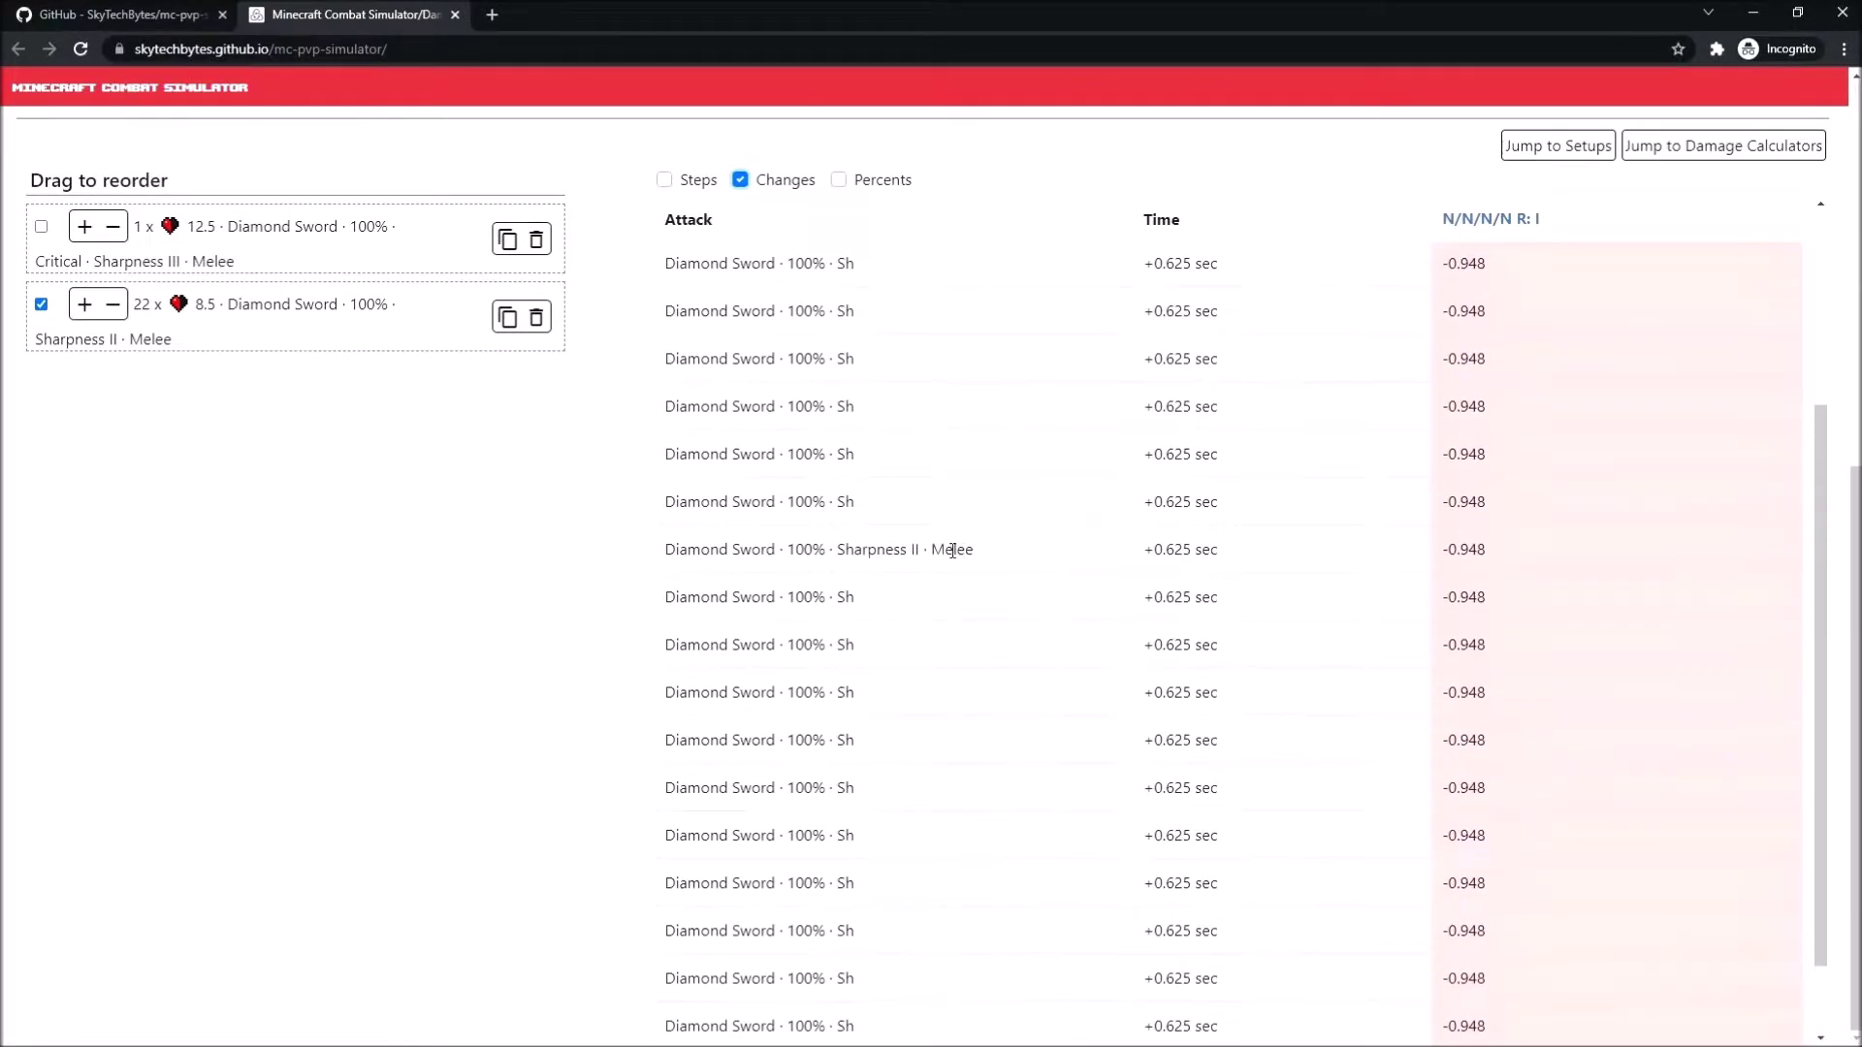
scroll(728, 295, "up", 2)
scroll(1259, 407, "up", 3)
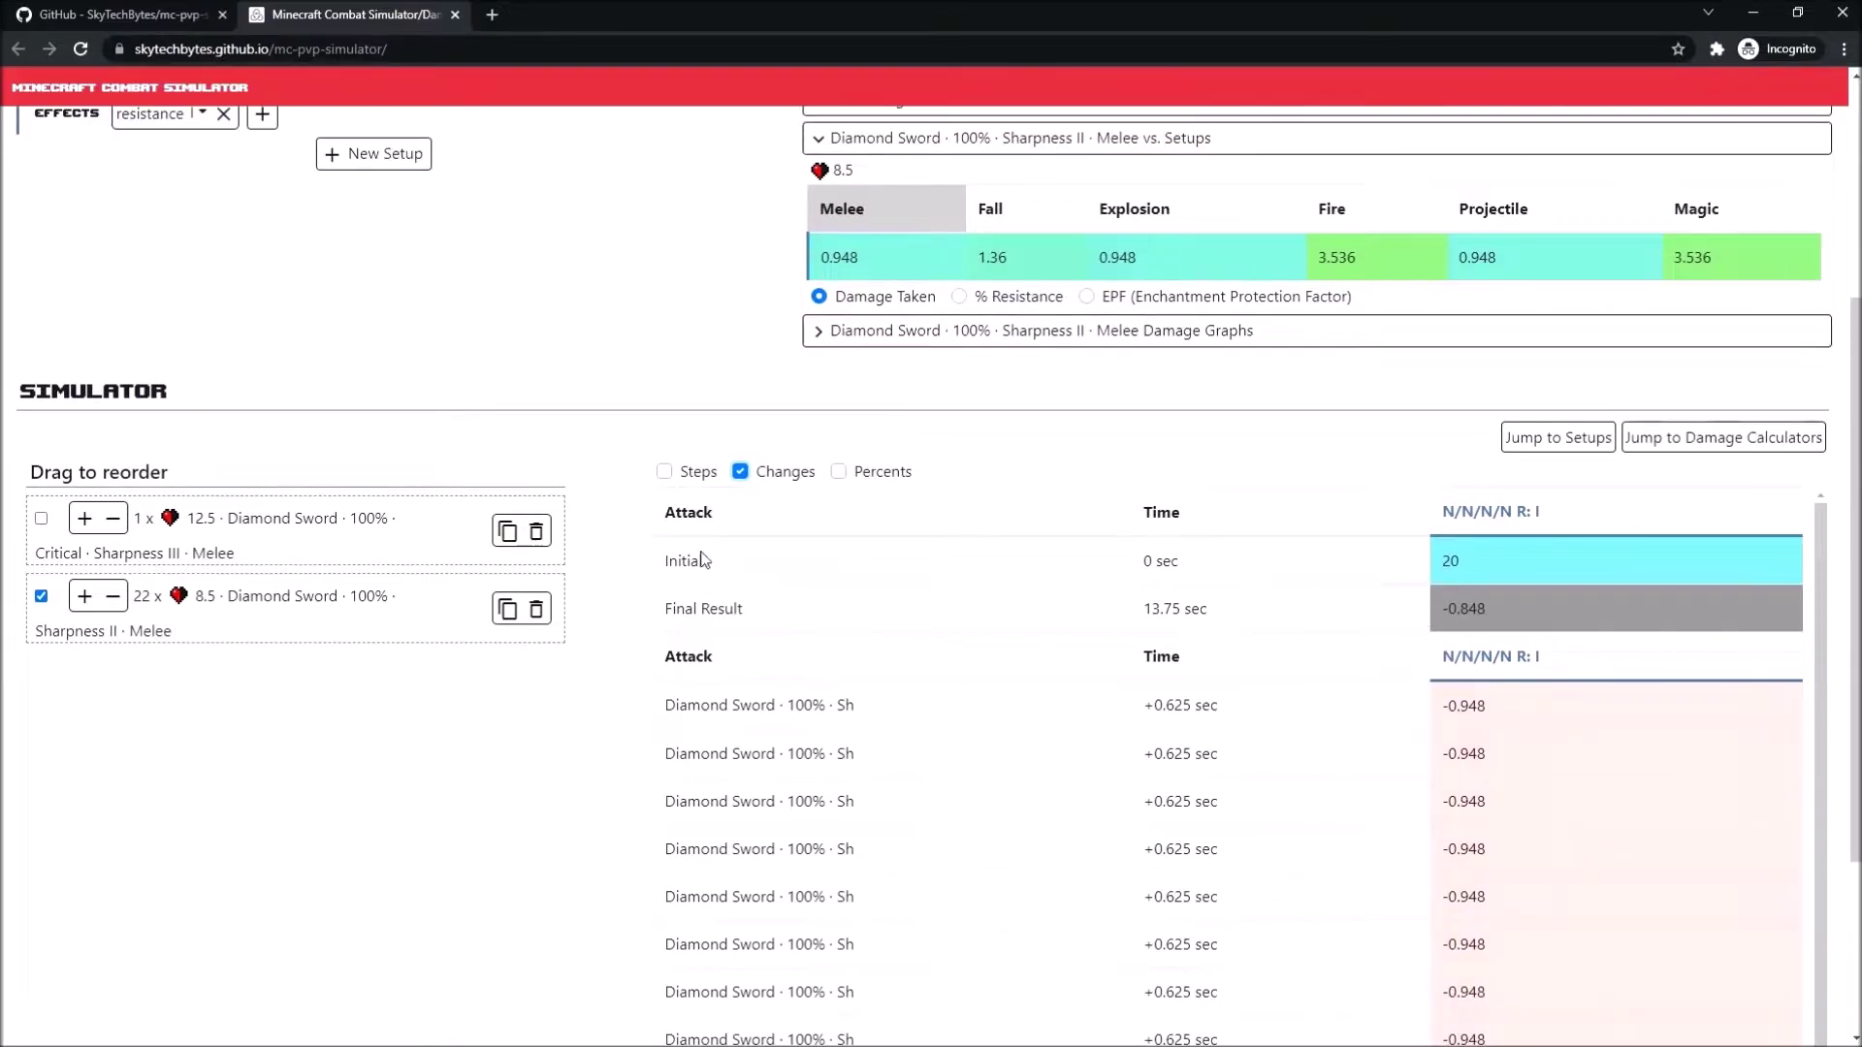
left_click_drag(670, 560, 1597, 590)
left_click(1599, 591)
- Show Steps as health percentages without Changes, ending at -4.241%
left_click(741, 472)
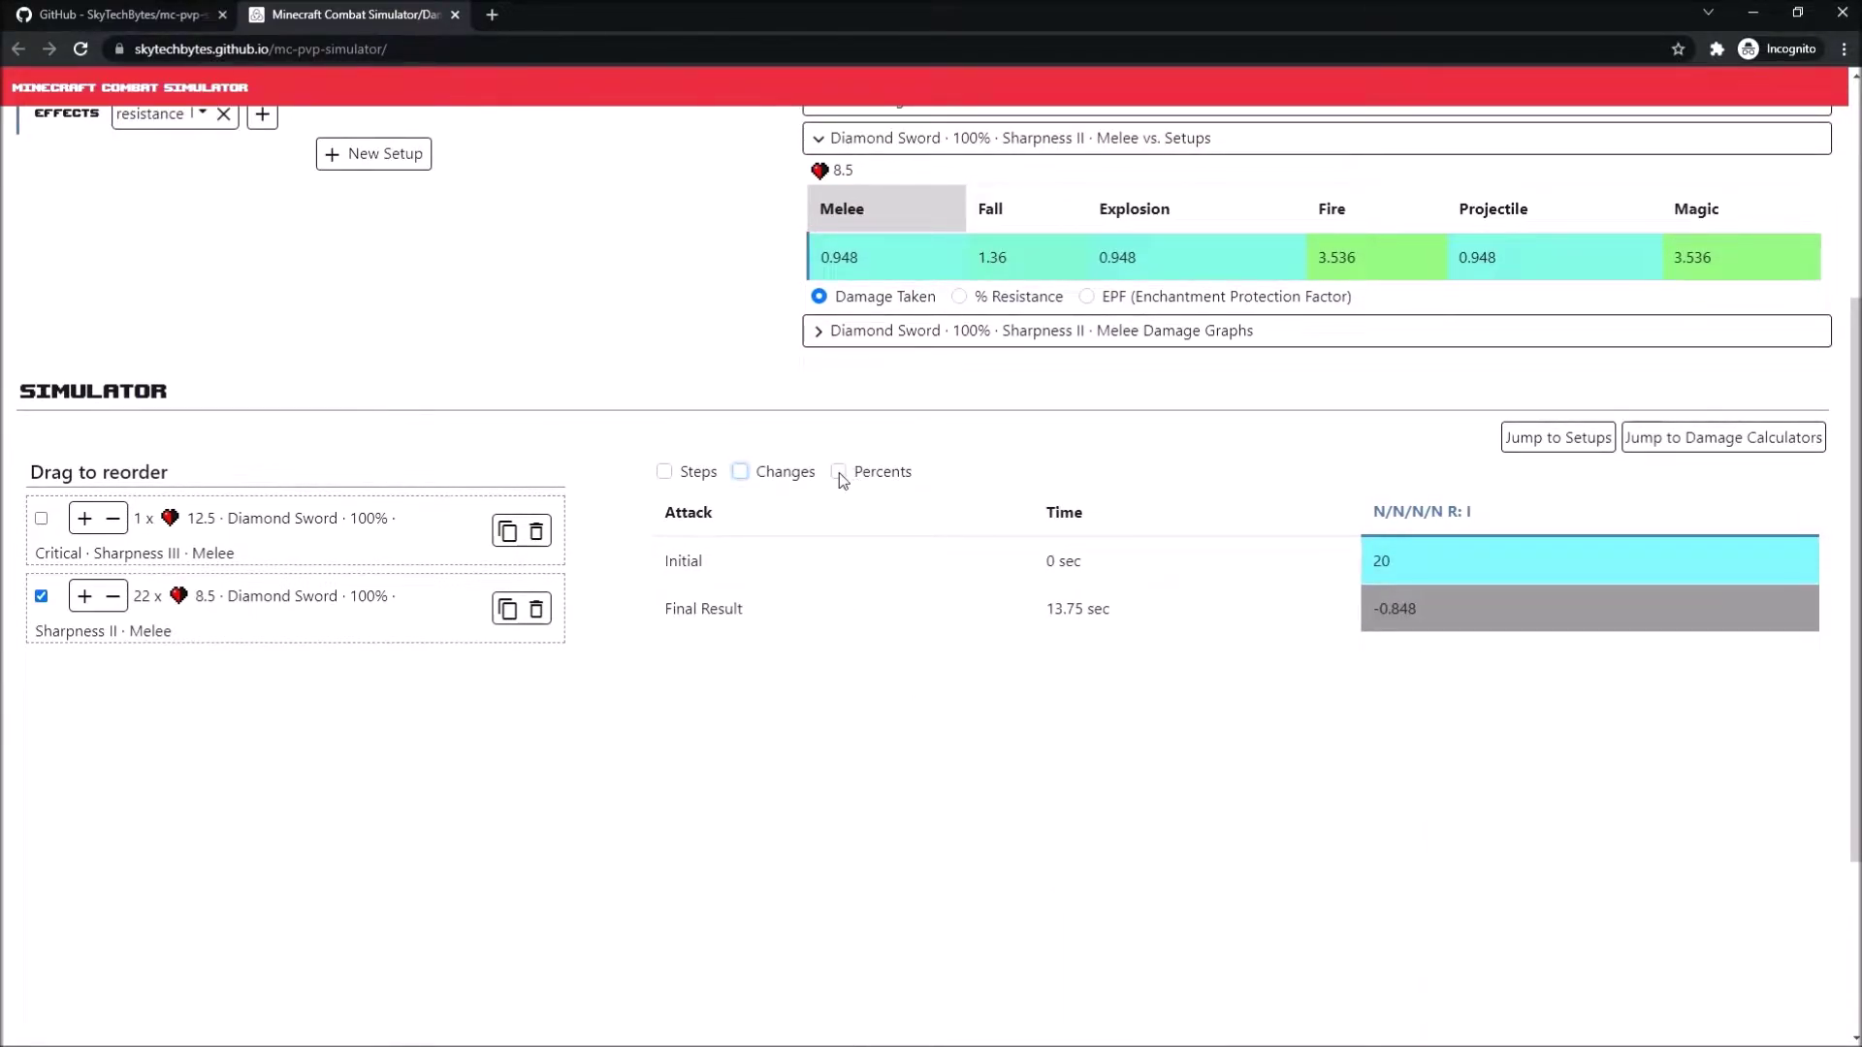
left_click(840, 473)
left_click(682, 475)
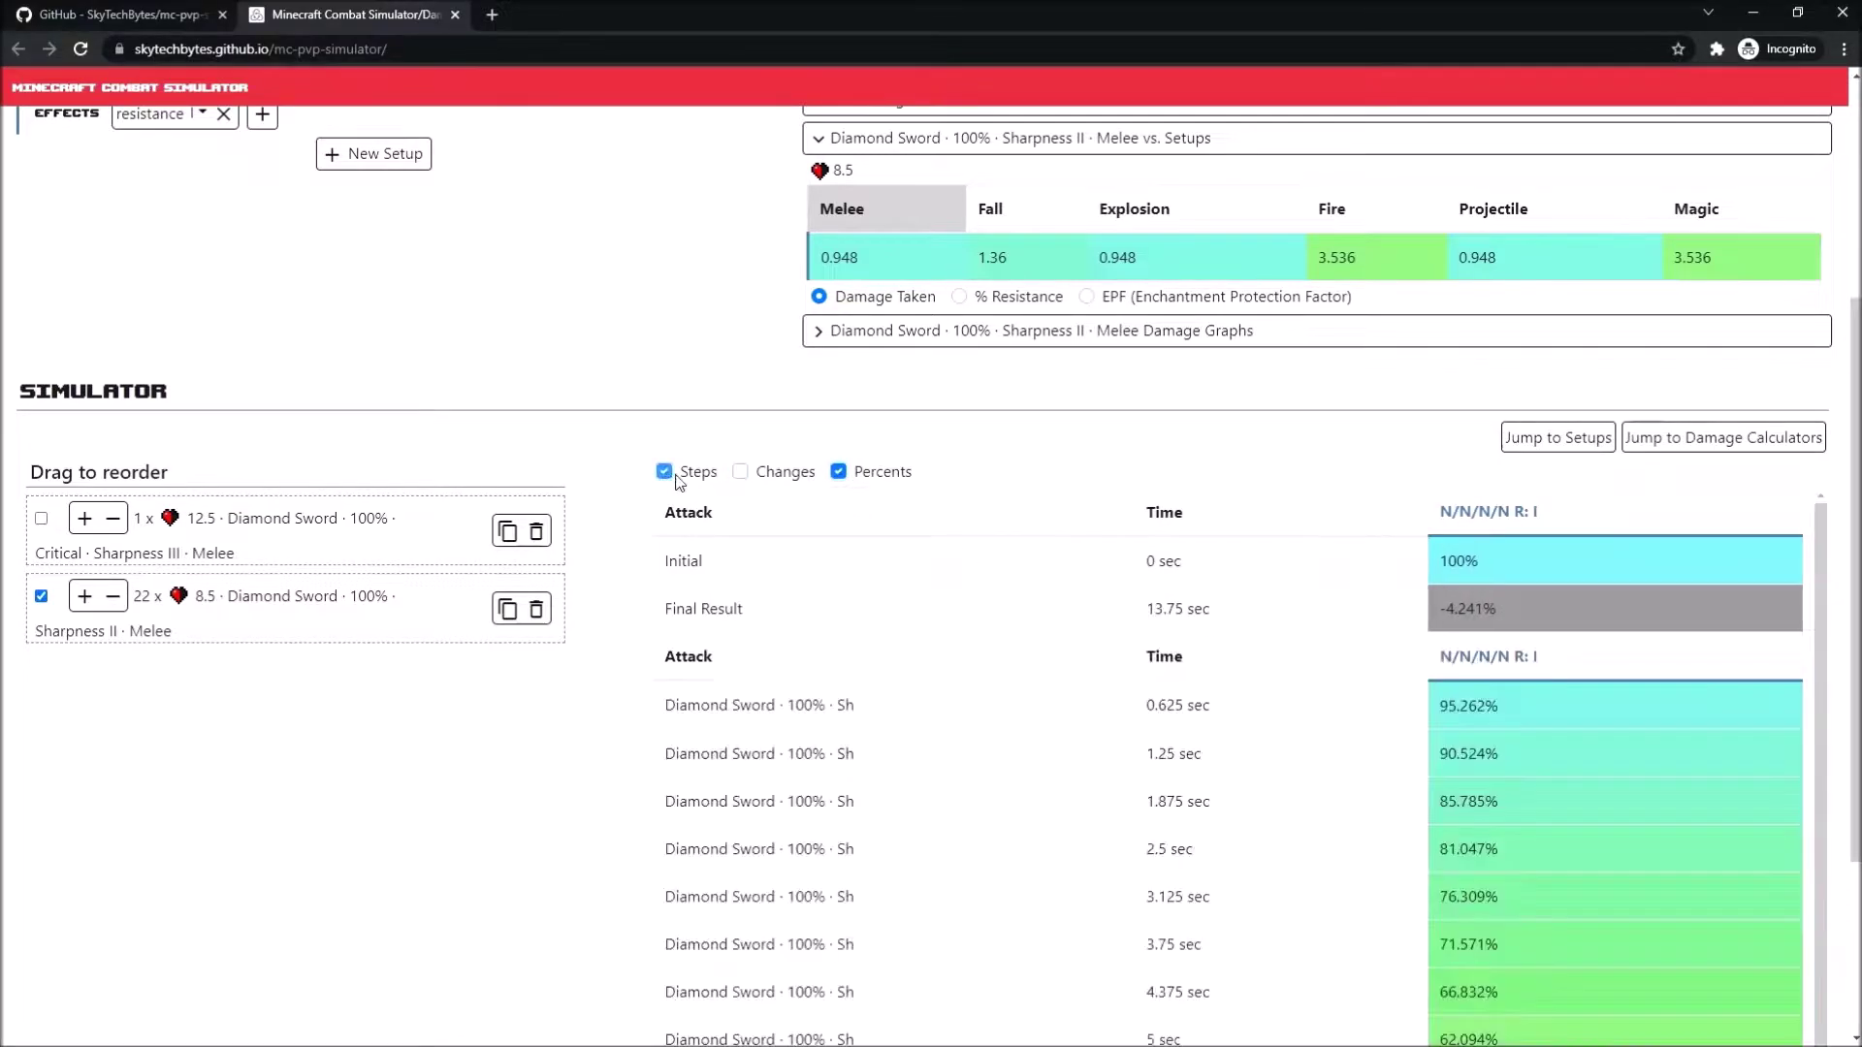
scroll(1484, 679, "down", 2)
scroll(1513, 684, "down", 3)
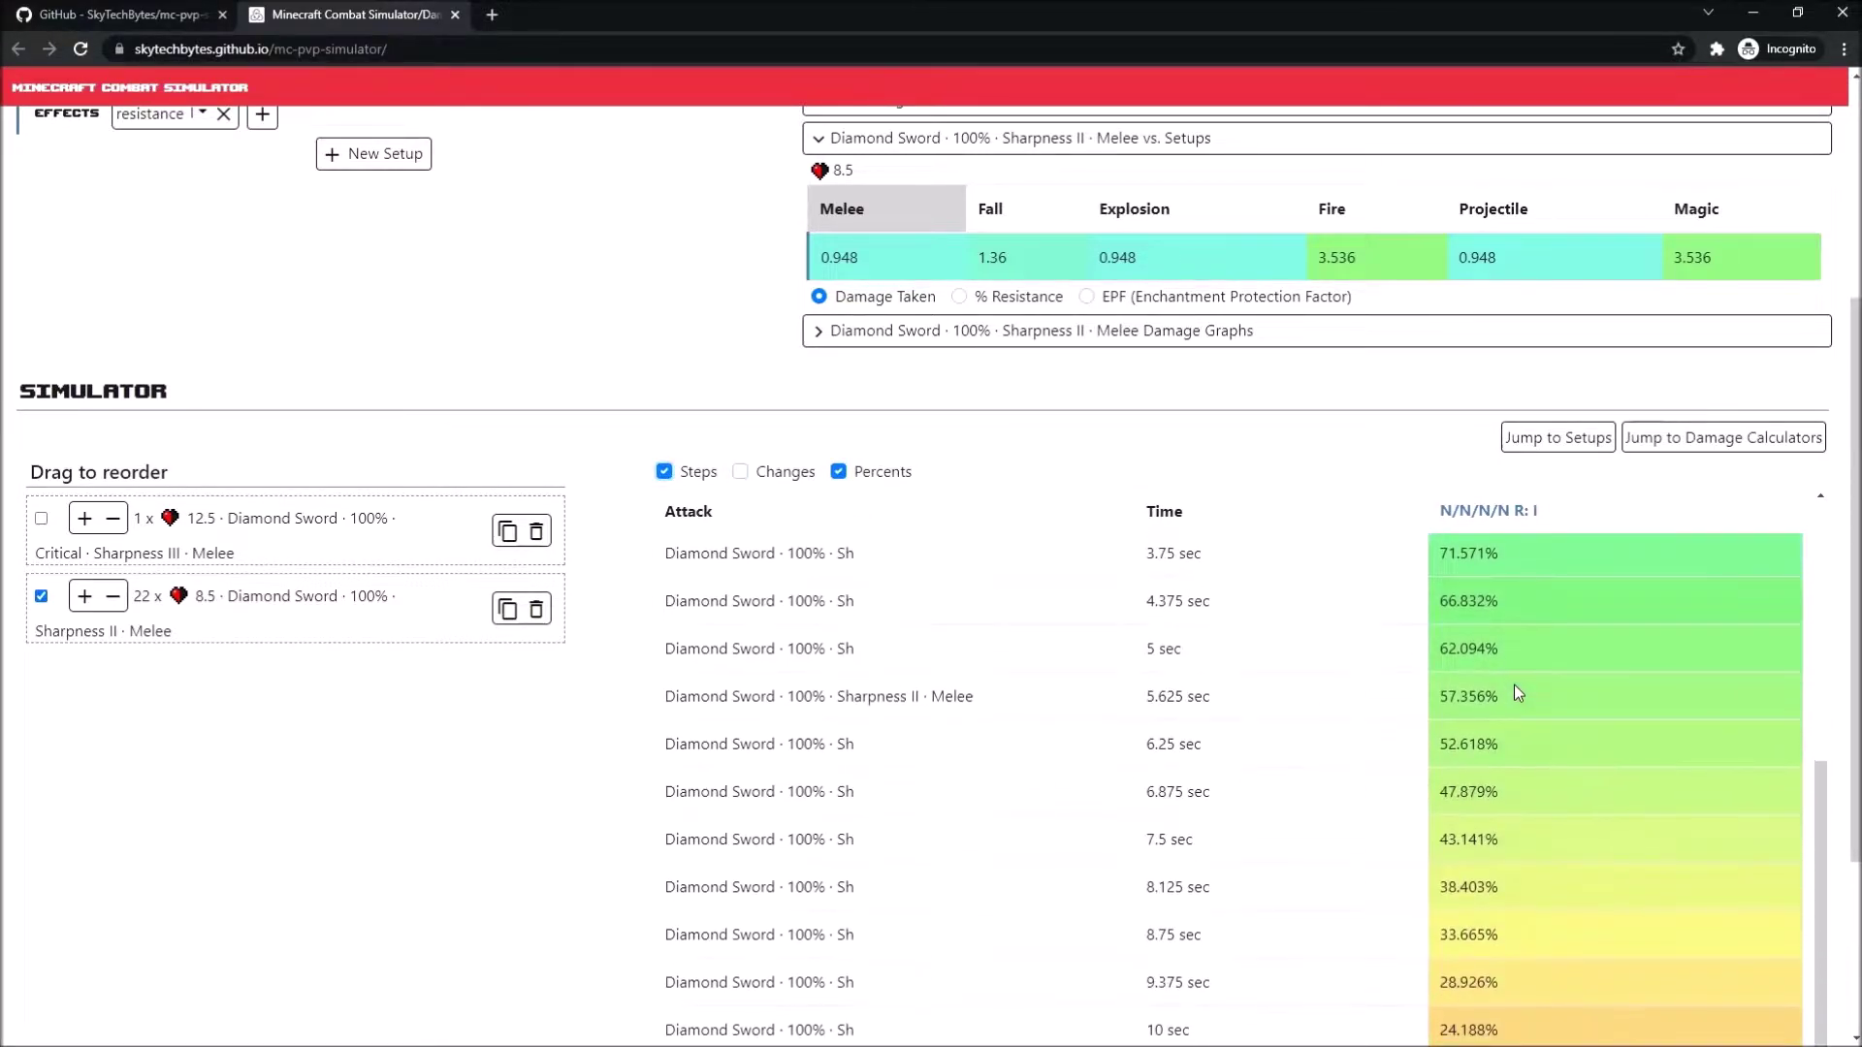
scroll(1488, 684, "up", 4)
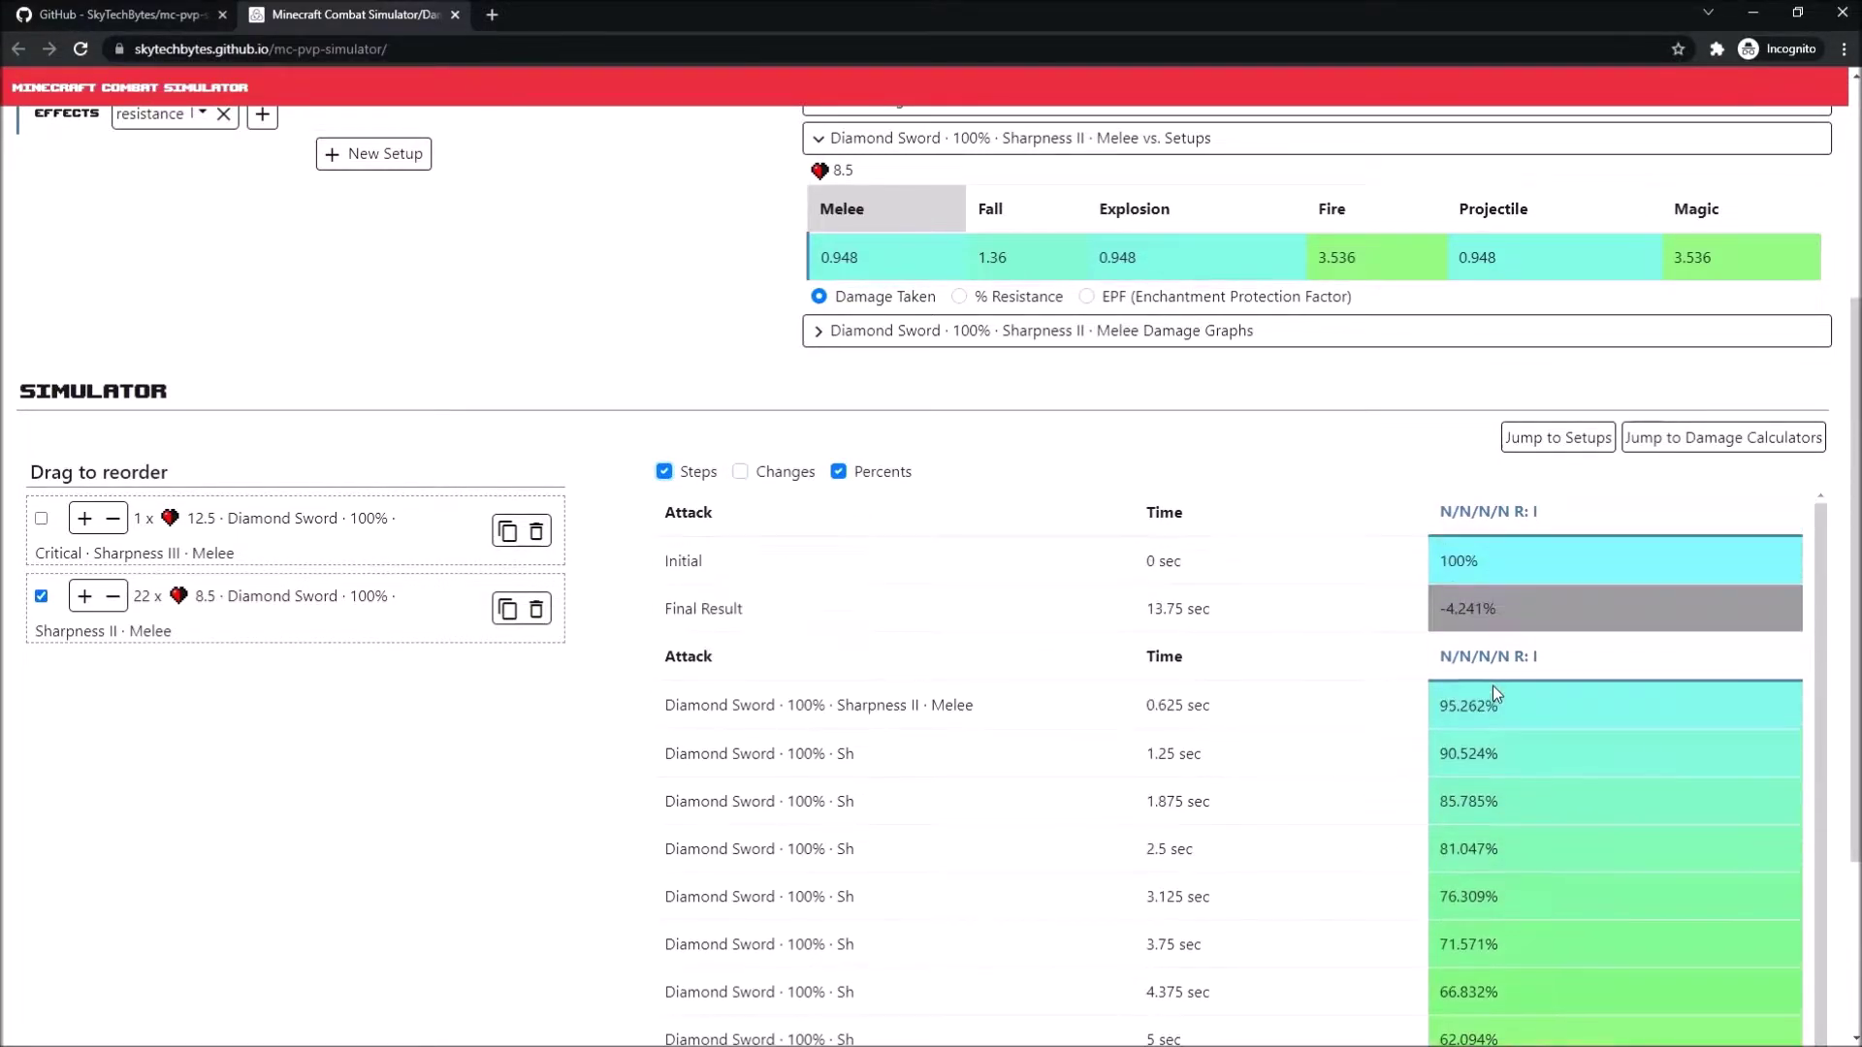
- Include the critical Sharpness III attack again and move it after the 22-hit attack
left_click(667, 475)
left_click(683, 479)
left_click(40, 518)
left_click_drag(260, 528, 260, 611)
scroll(1302, 745, "down", 5)
- Interleave damage-change rows with the steps, then put the critical attack back before the 22 hits
left_click(742, 473)
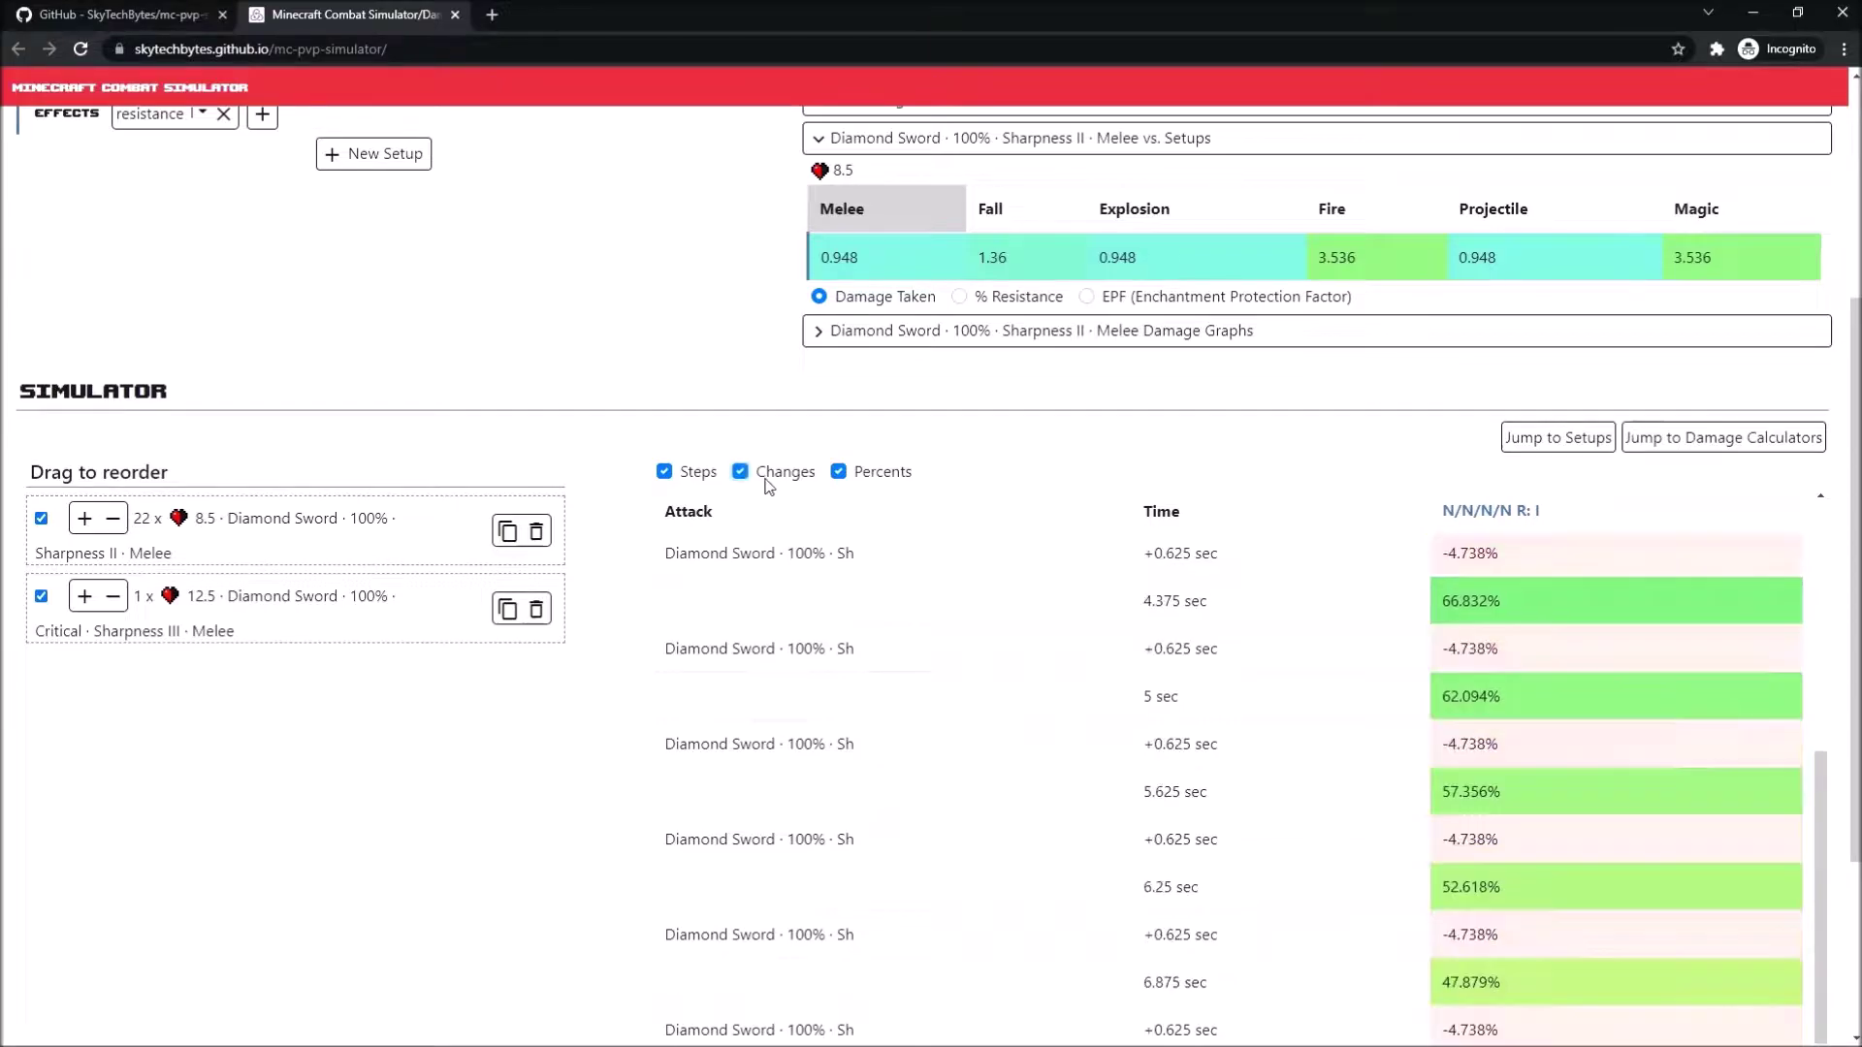
scroll(1104, 642, "down", 5)
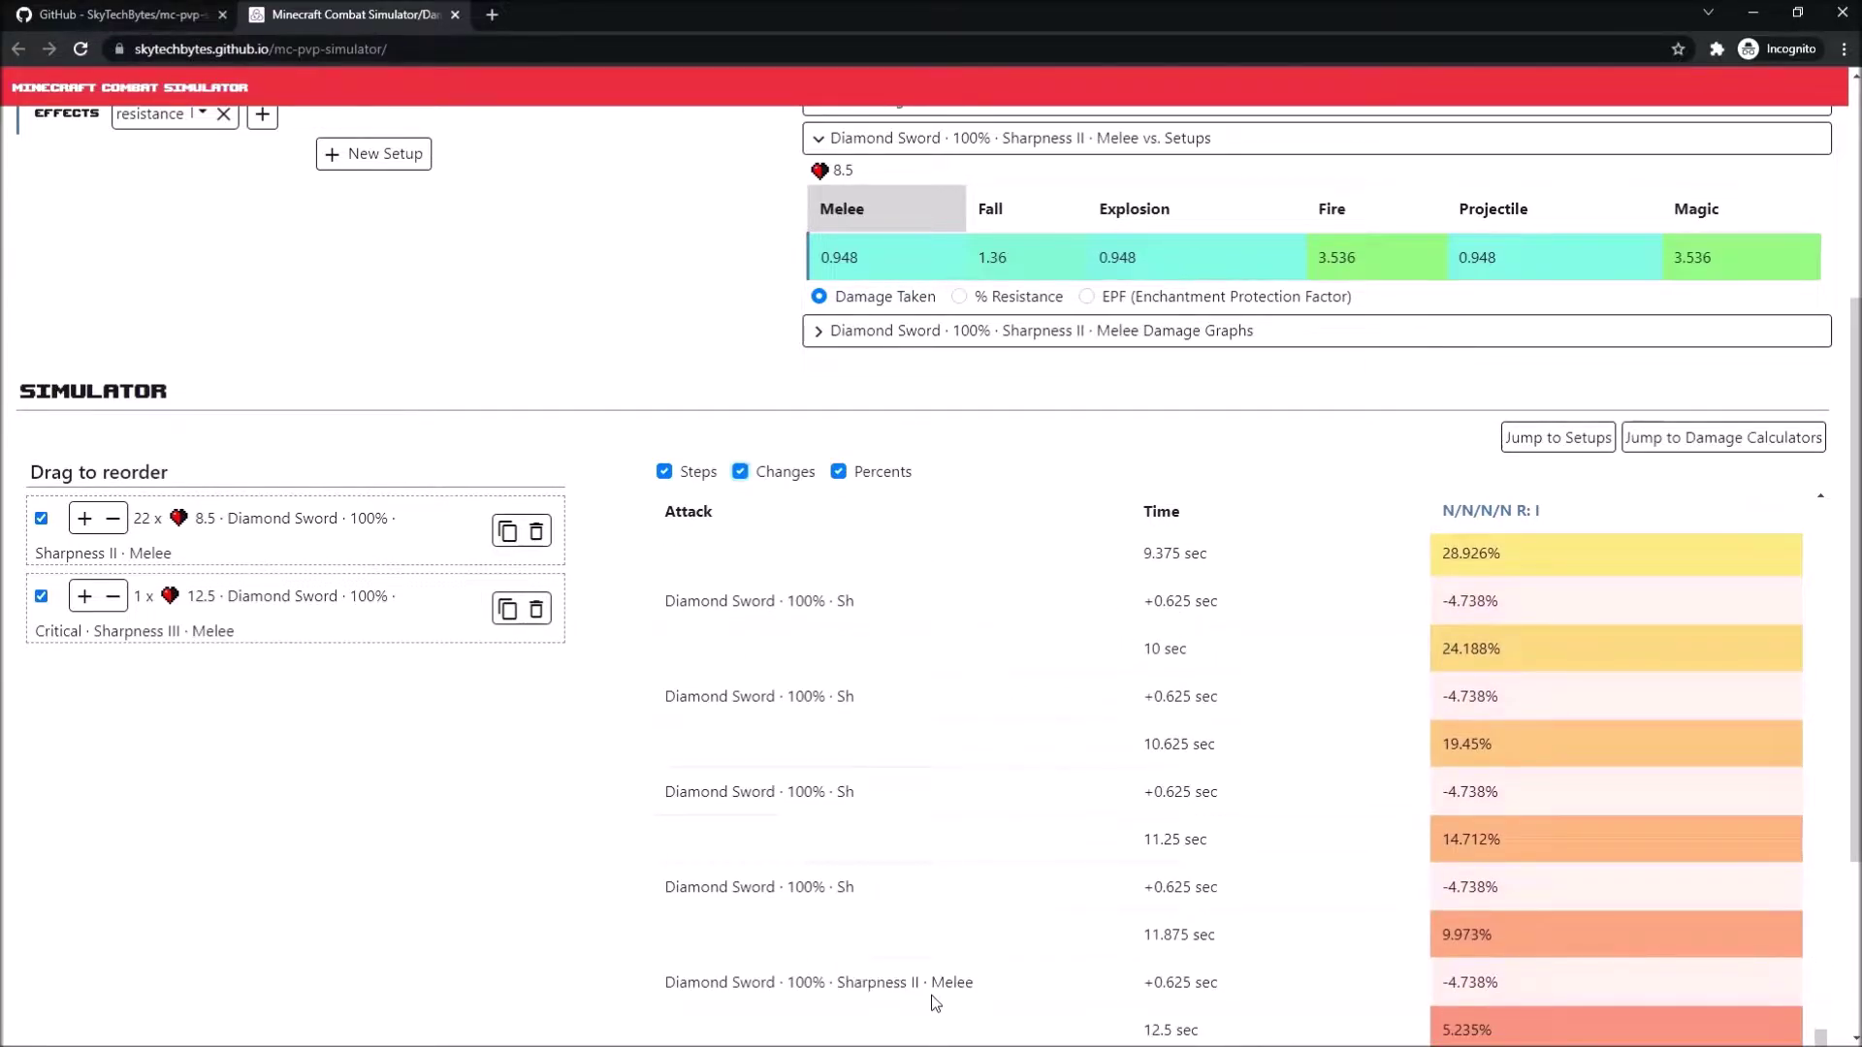
scroll(876, 999, "down", 3)
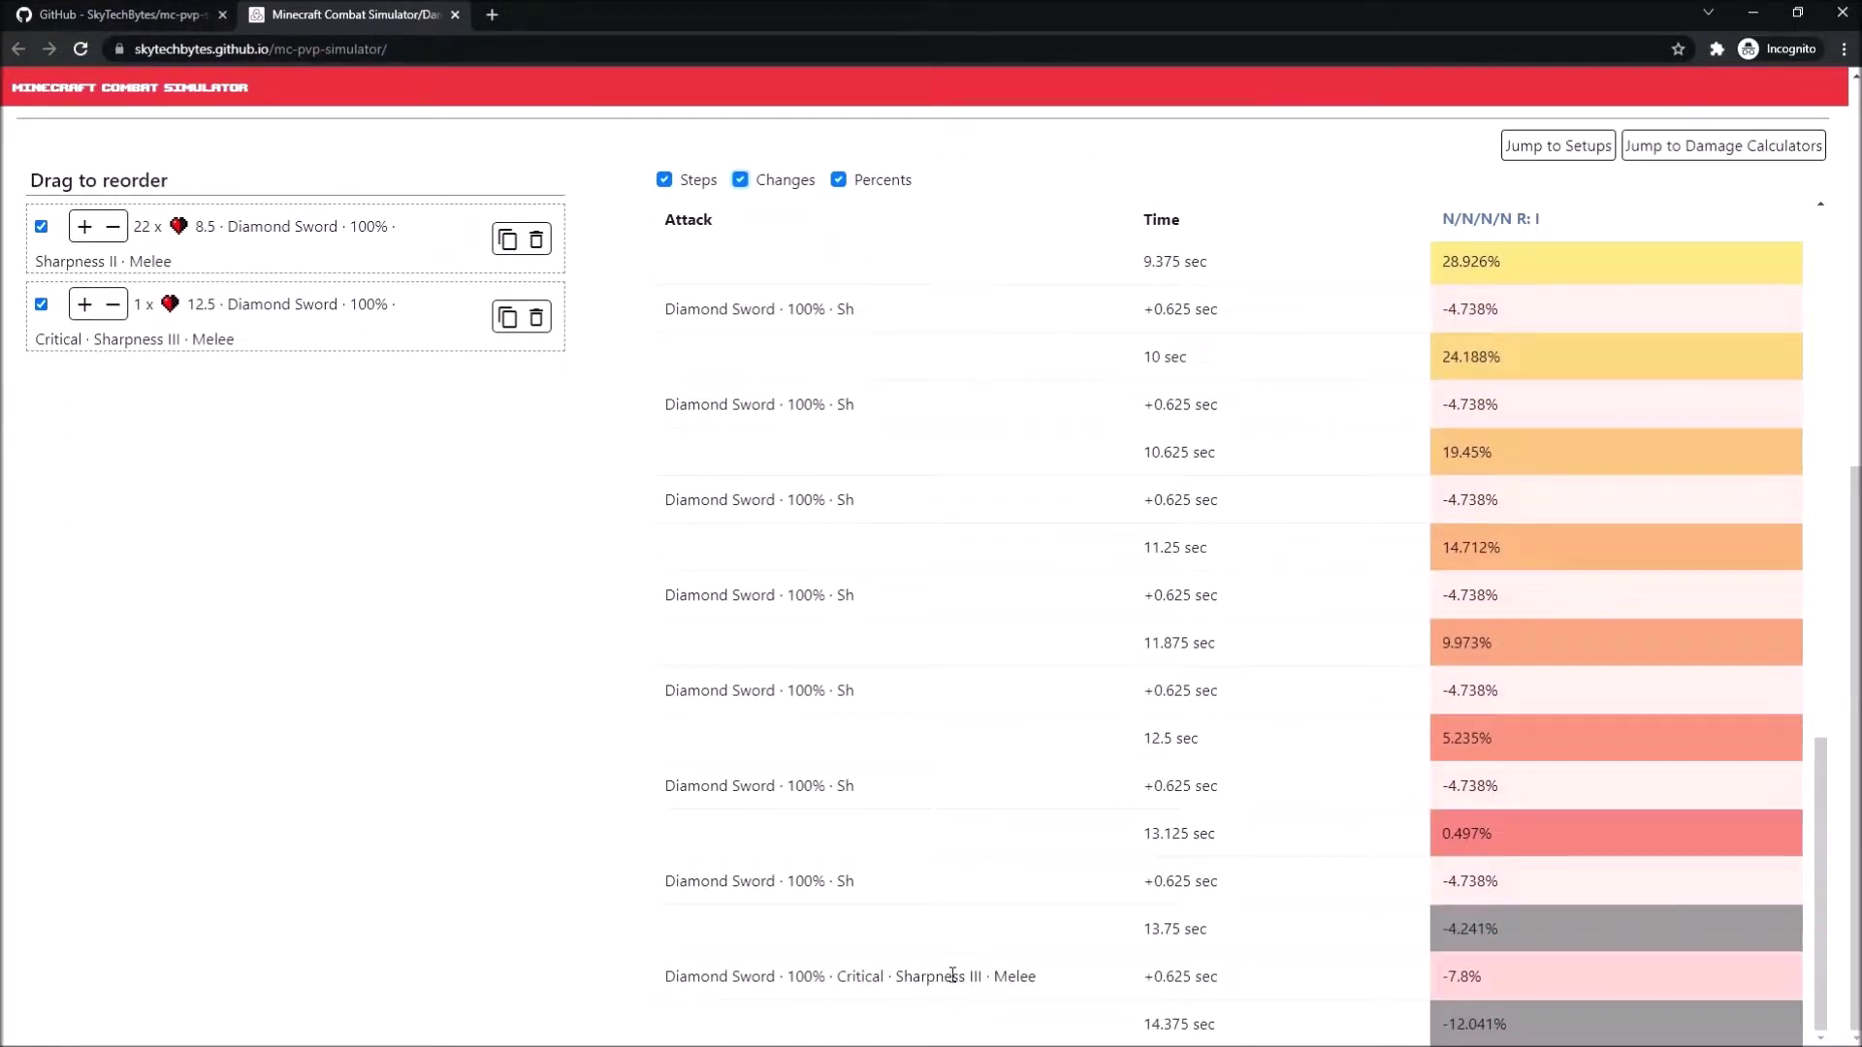
left_click_drag(248, 329, 233, 233)
scroll(861, 573, "down", 2)
scroll(873, 549, "up", 2)
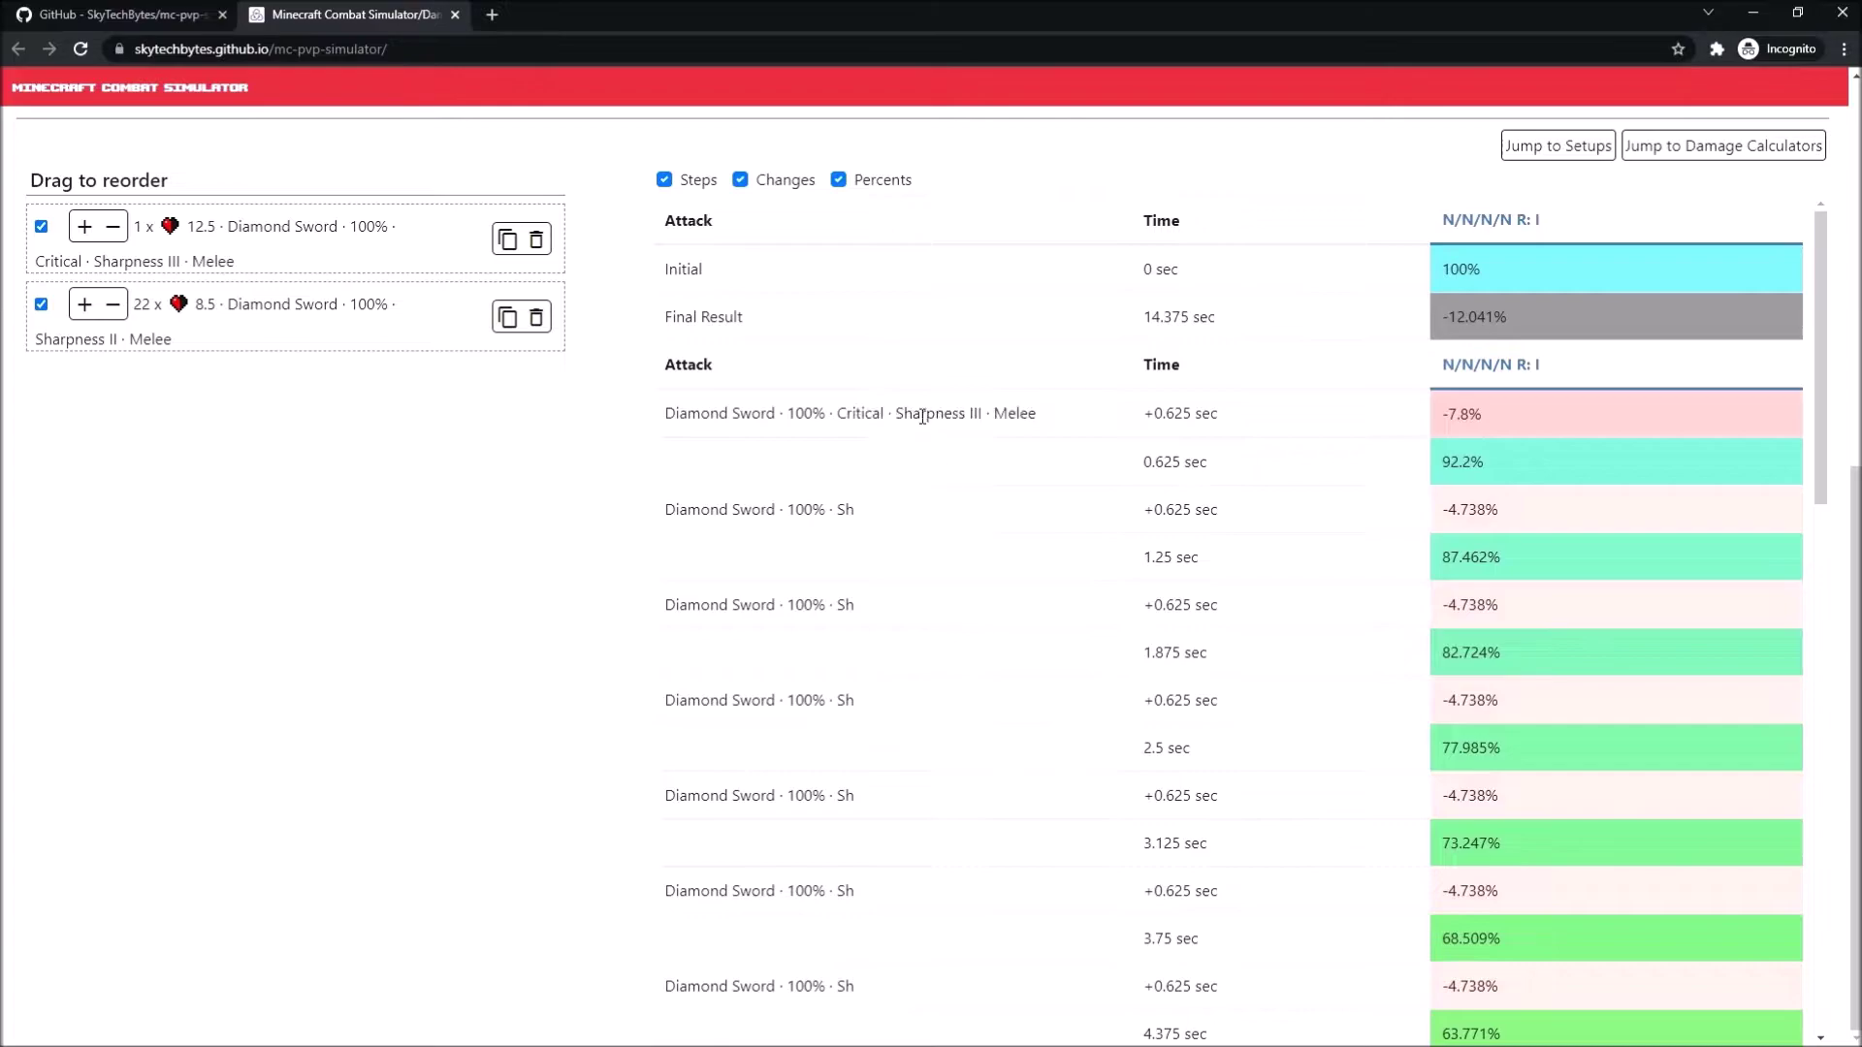
- Show the results as raw health values and check the -0.948 damage entry
left_click_drag(897, 415, 1037, 415)
left_click_drag(854, 511, 973, 511)
scroll(1156, 550, "up", 2)
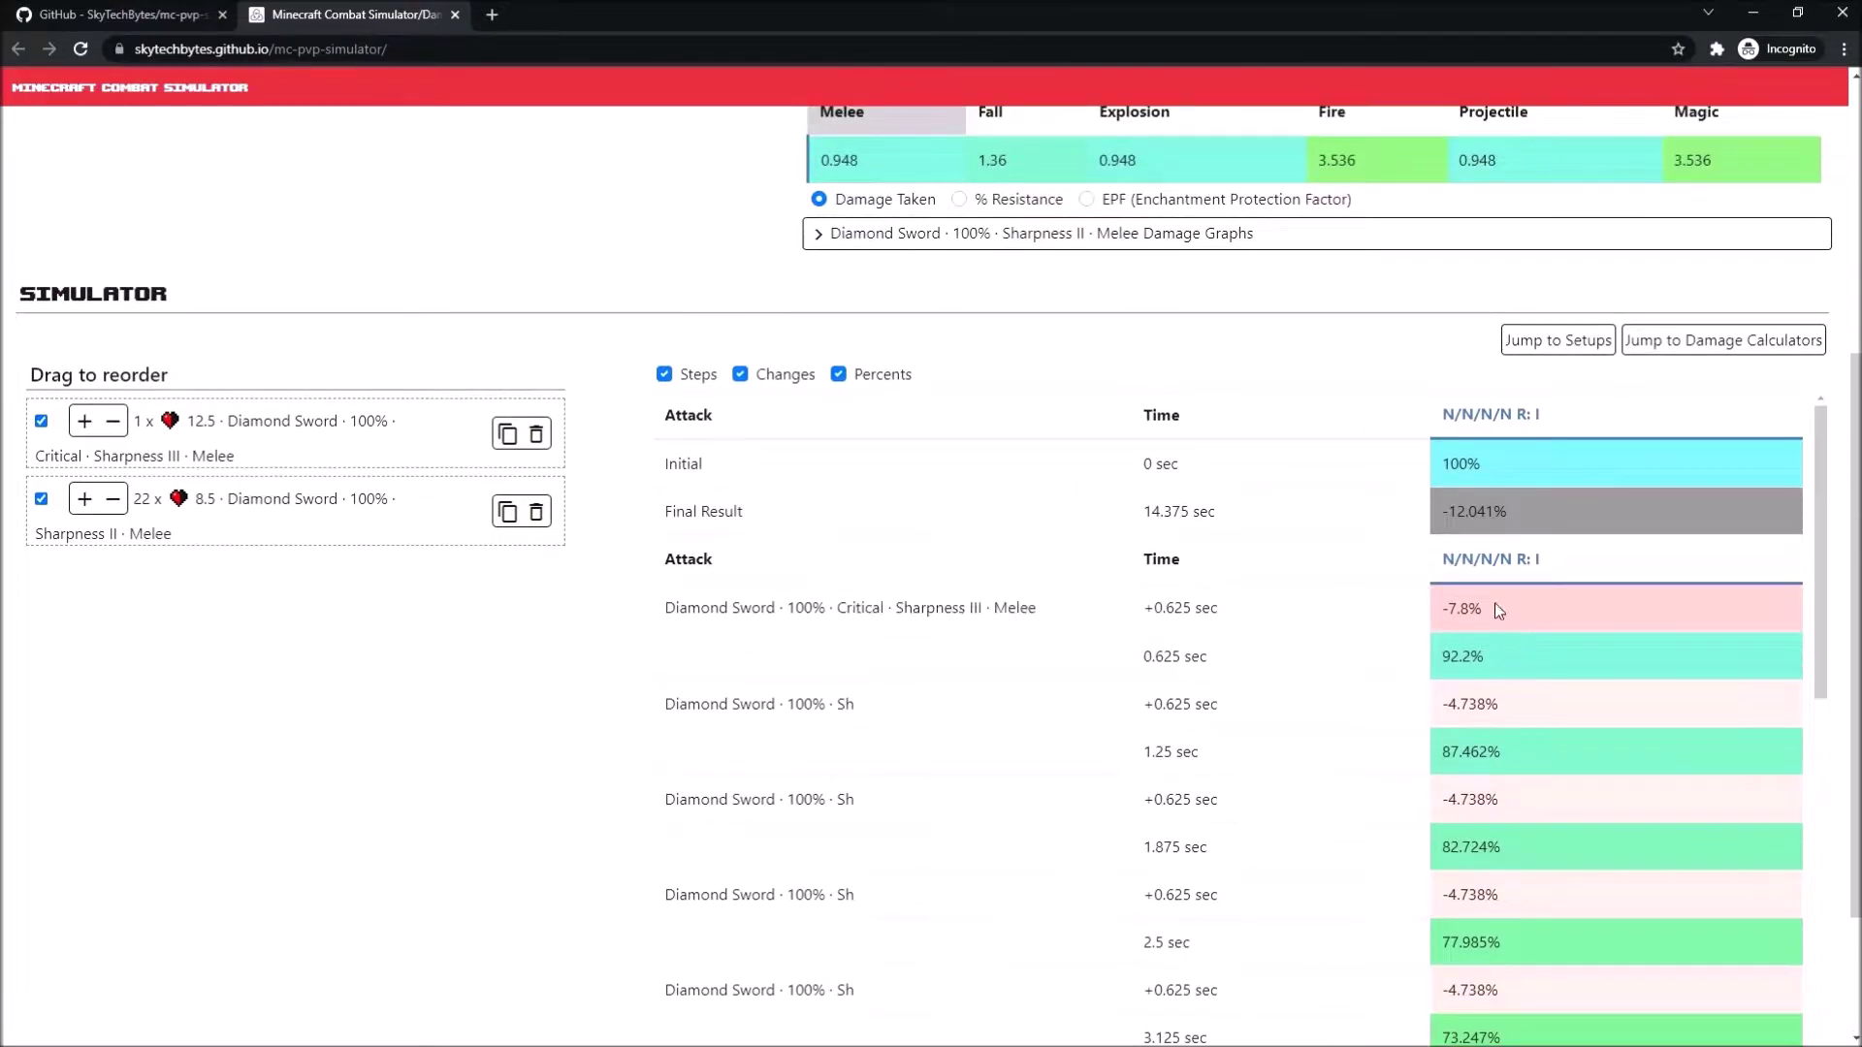
left_click(907, 374)
double_click(1501, 706)
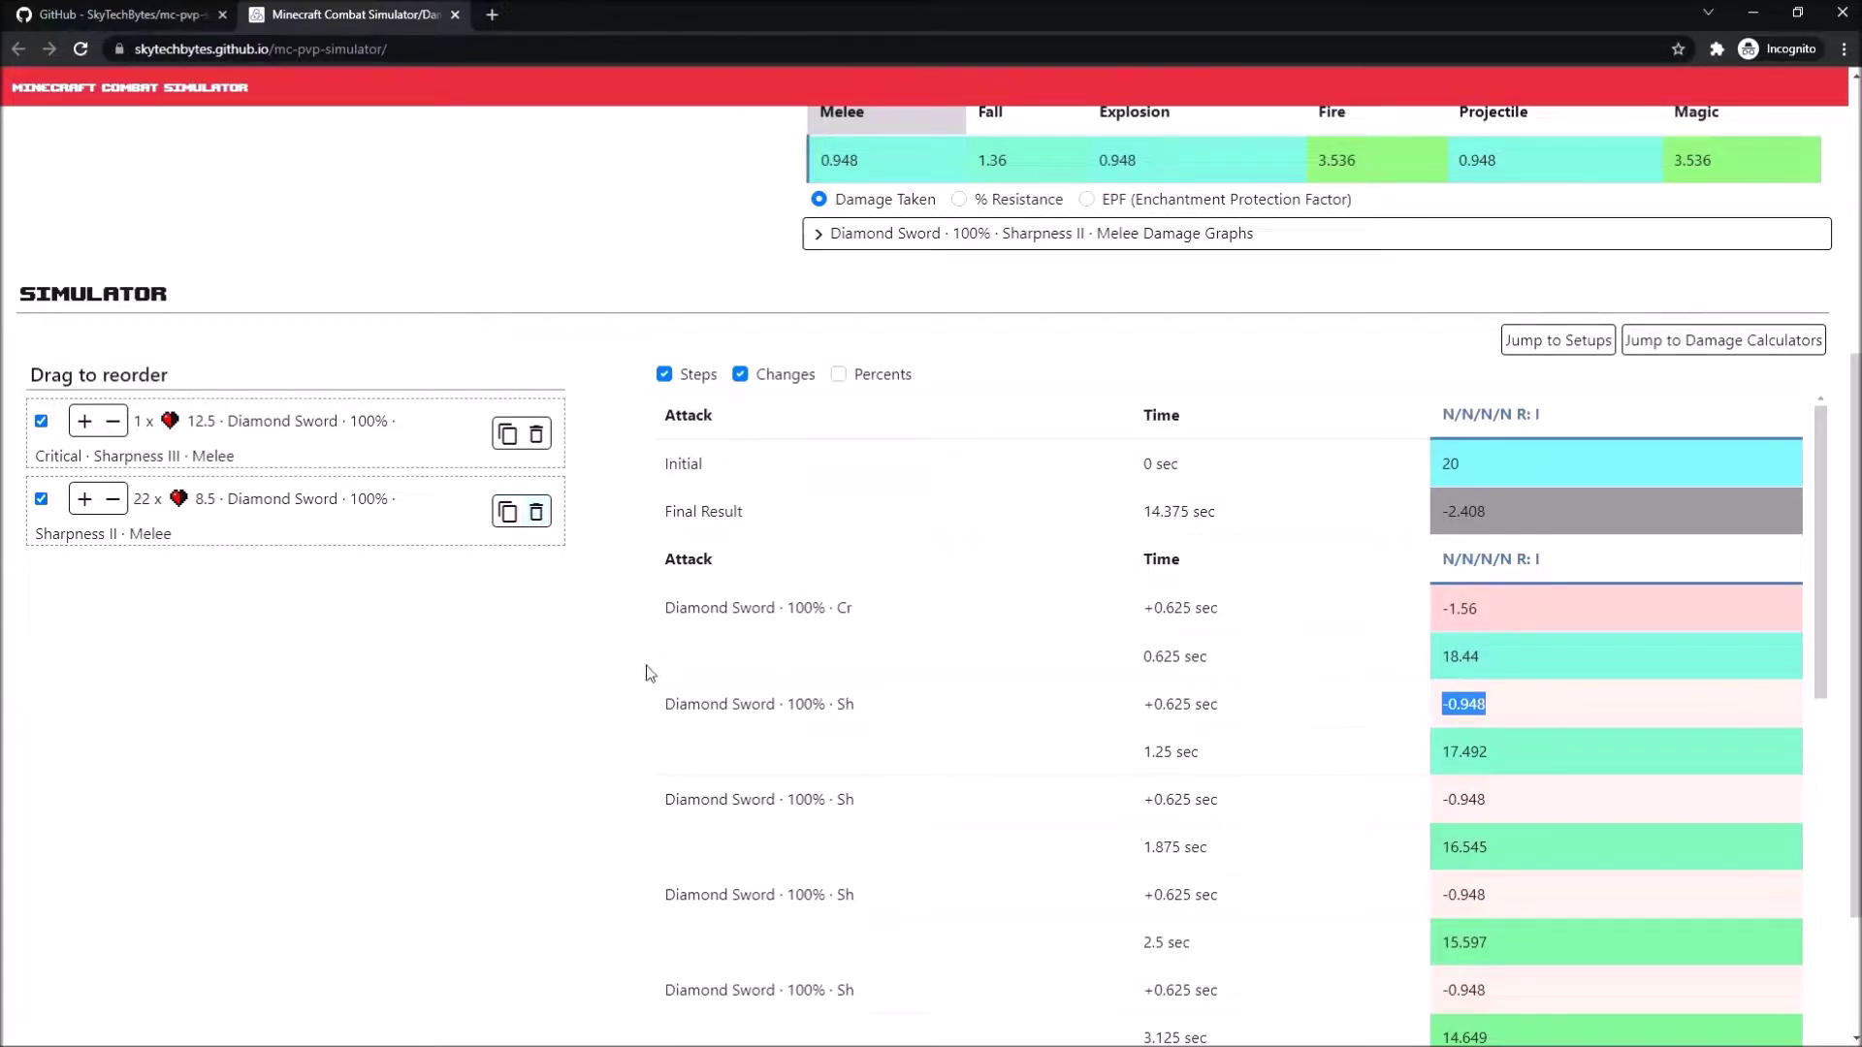
scroll(597, 700, "down", 2)
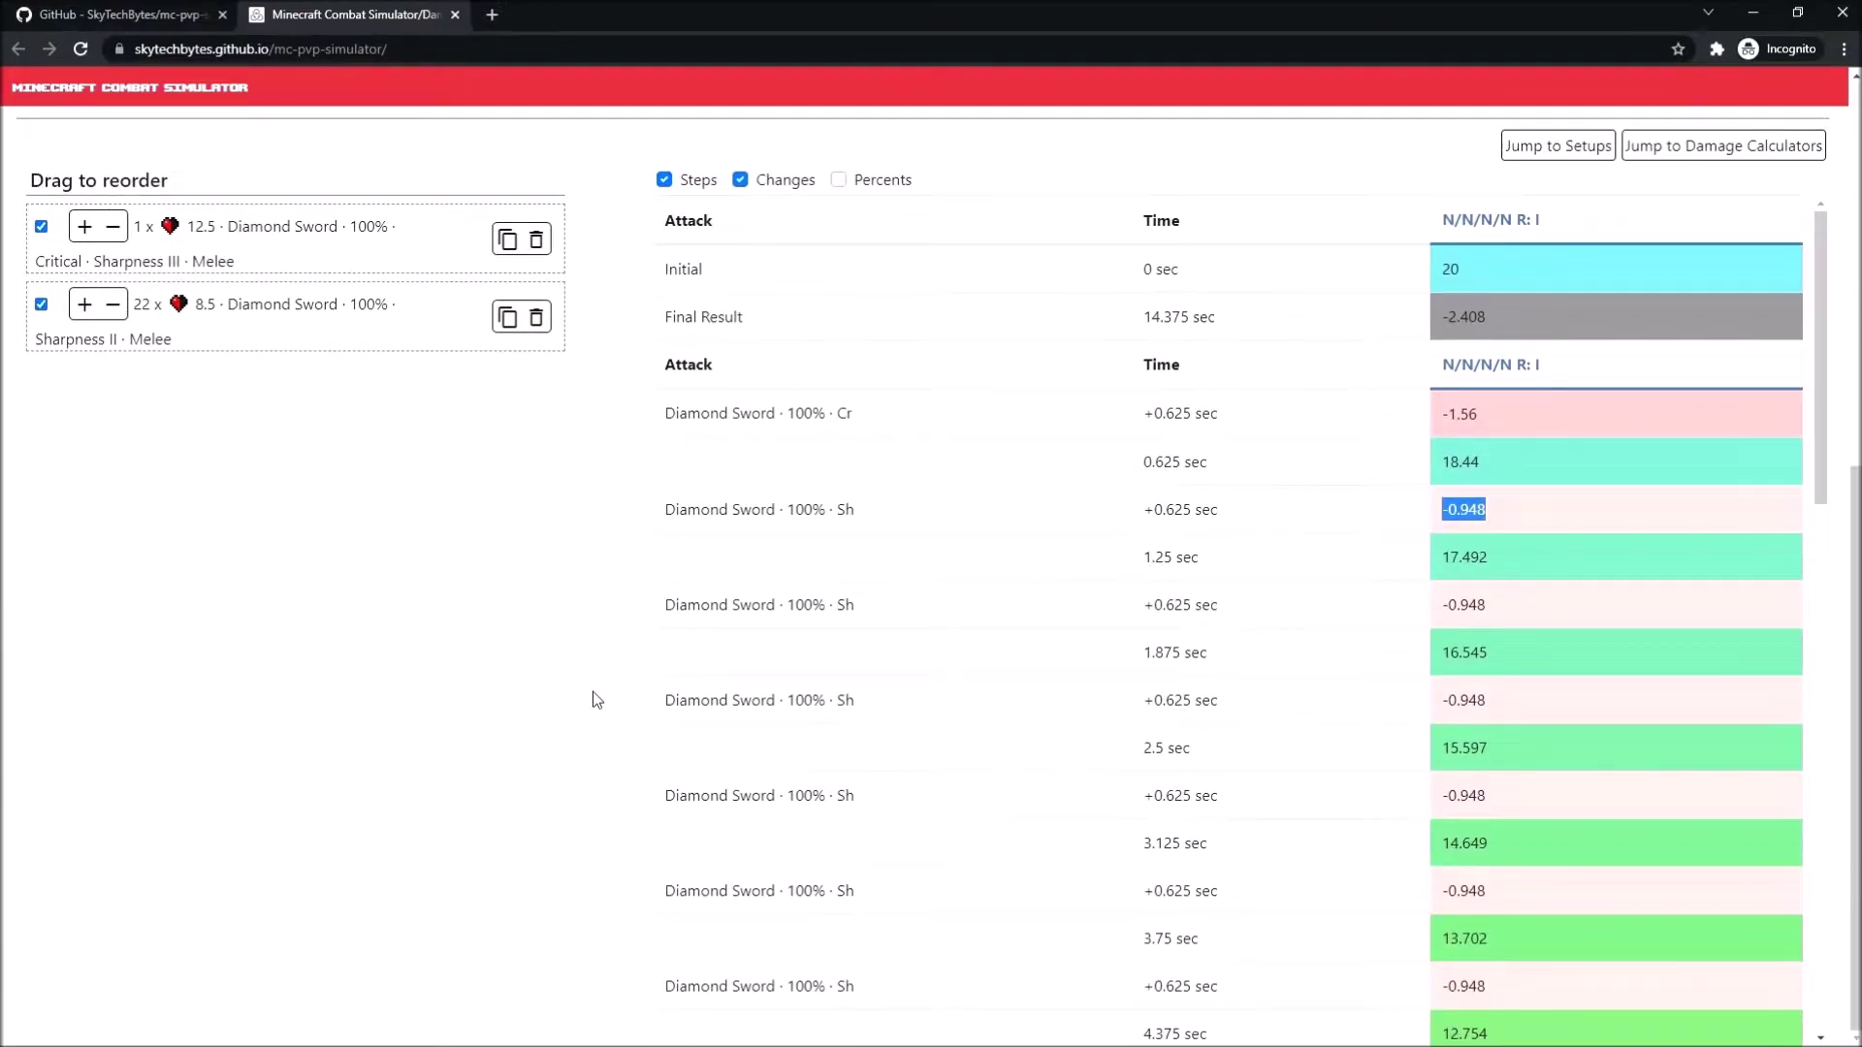
scroll(597, 700, "up", 7)
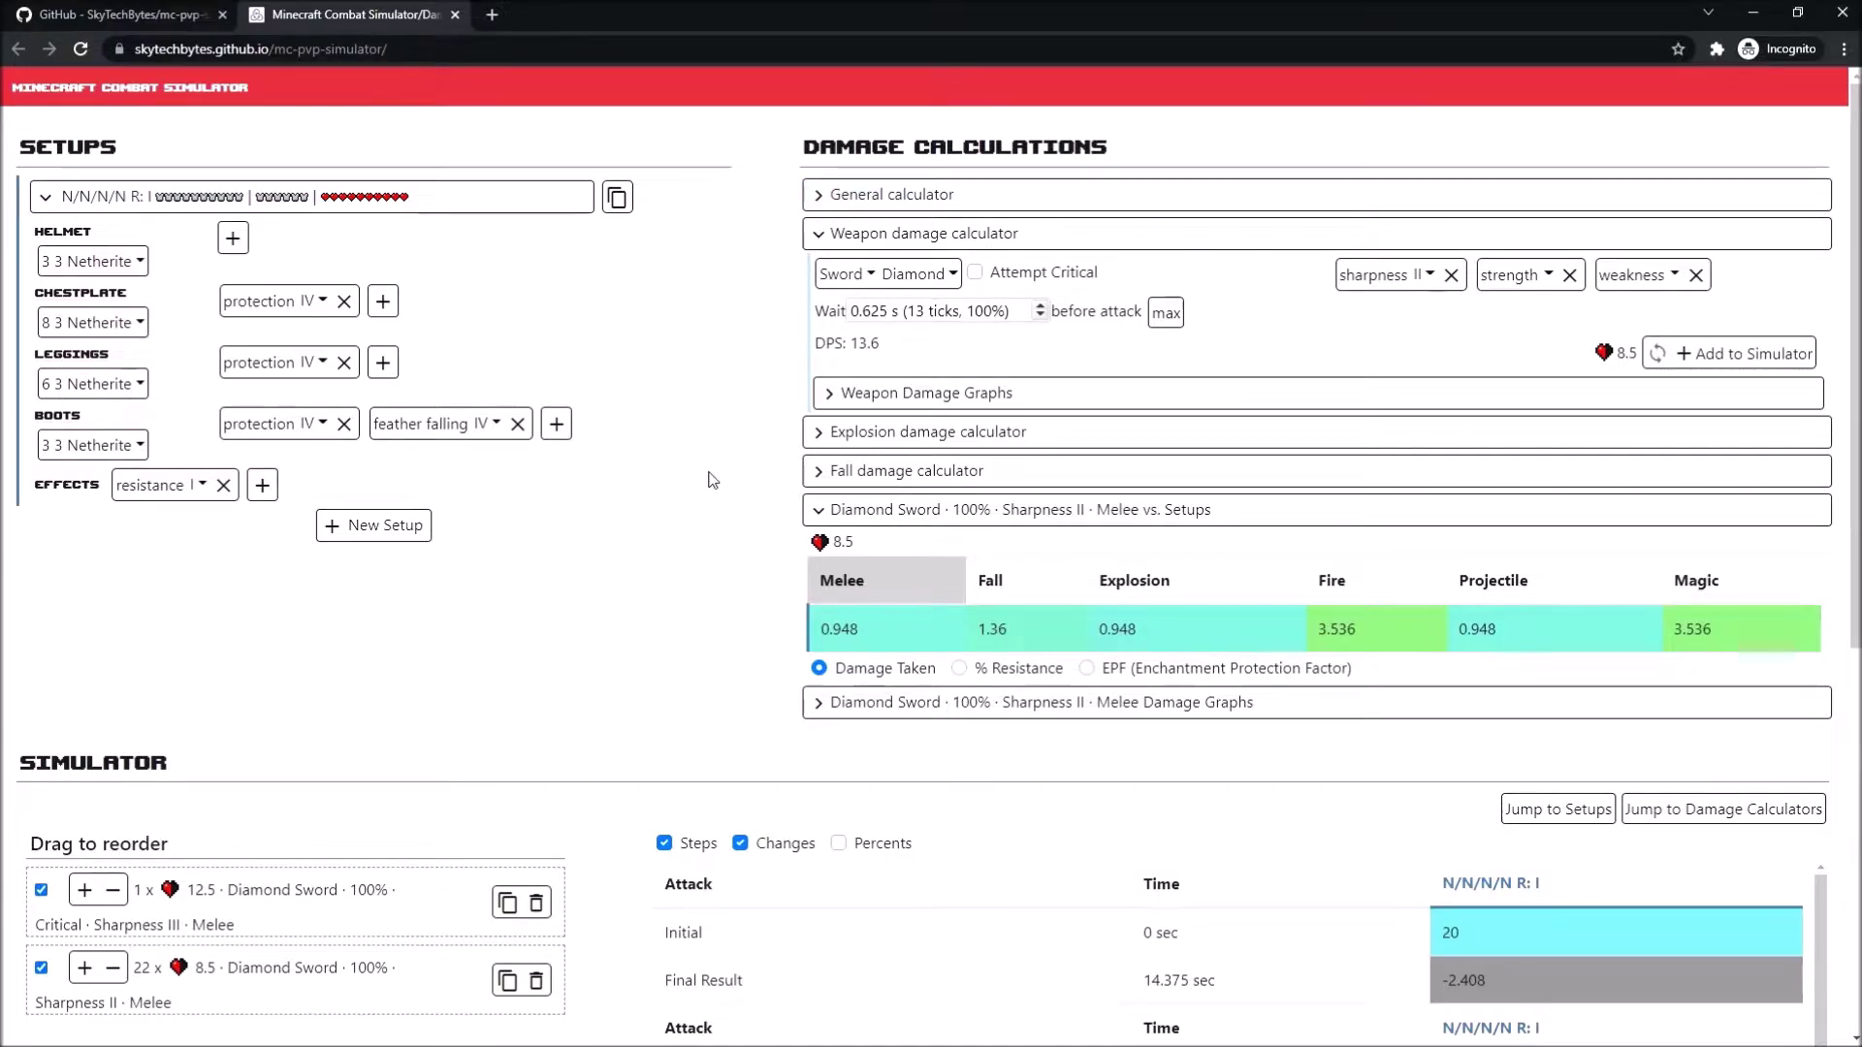
scroll(532, 402, "down", 7)
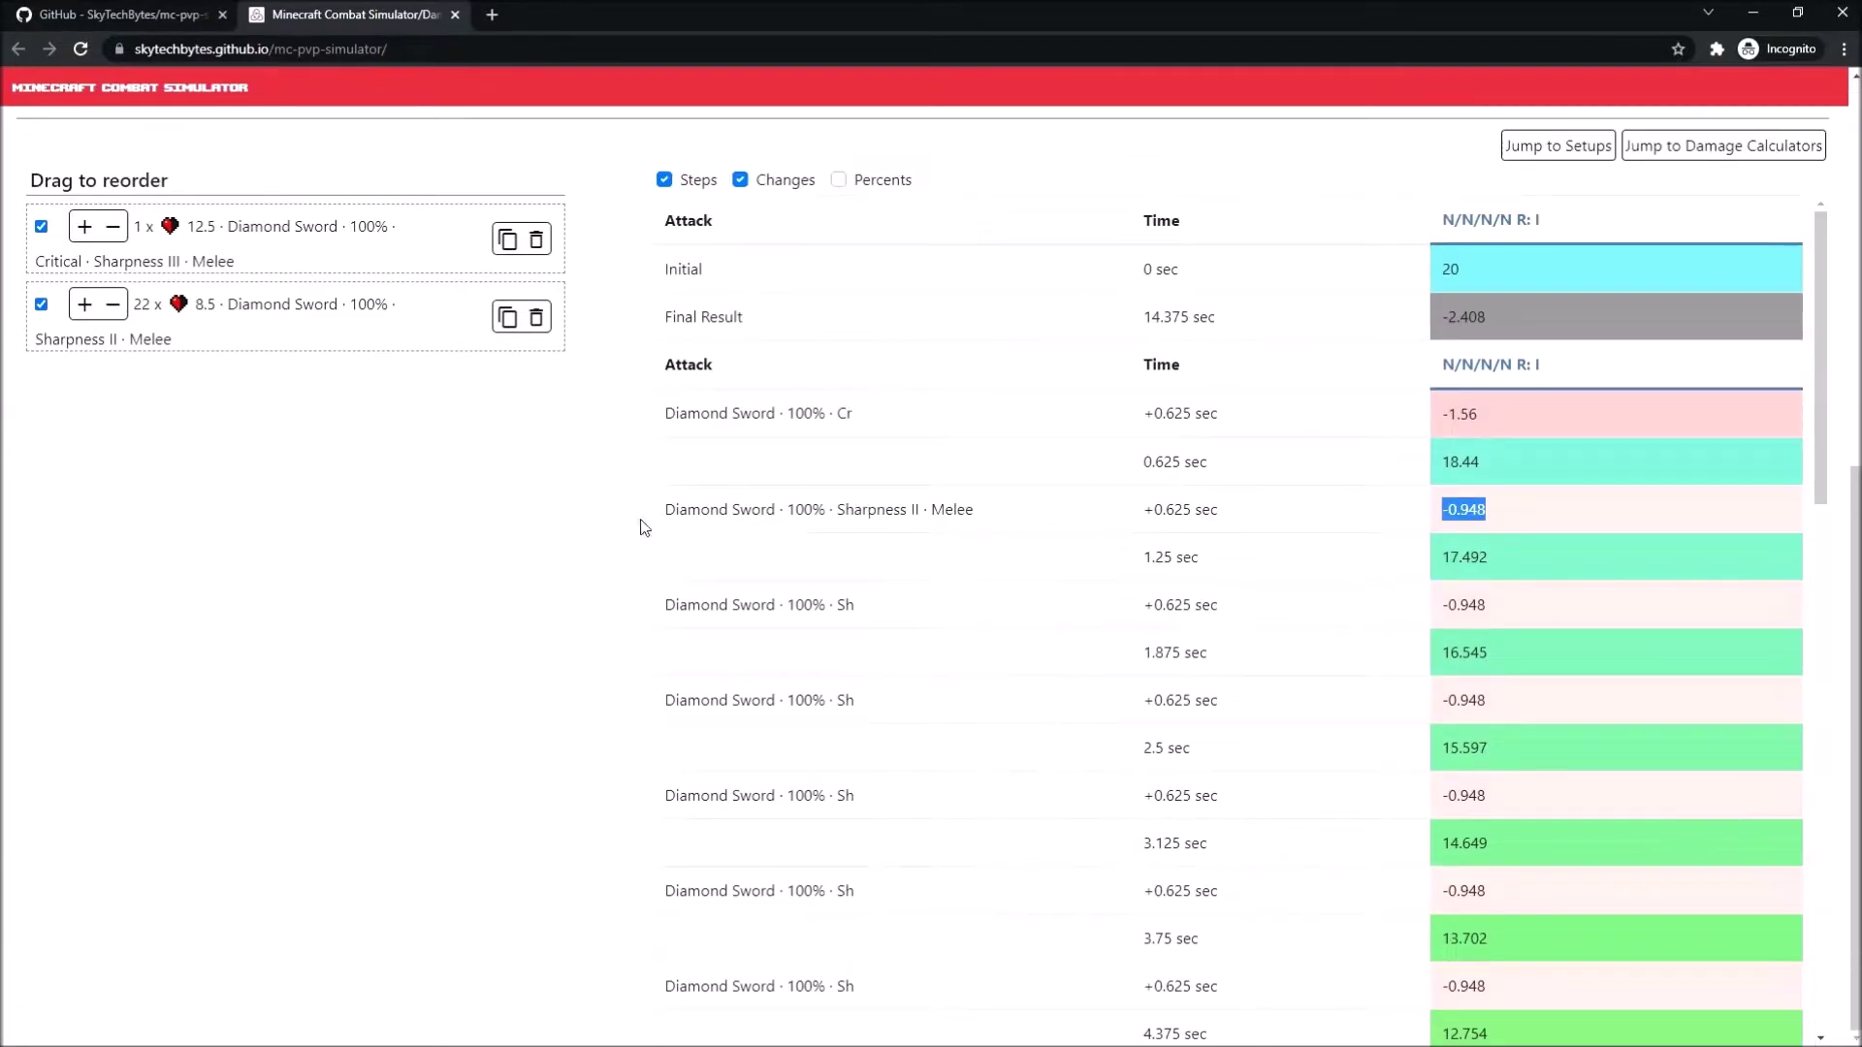
scroll(476, 685, "up", 7)
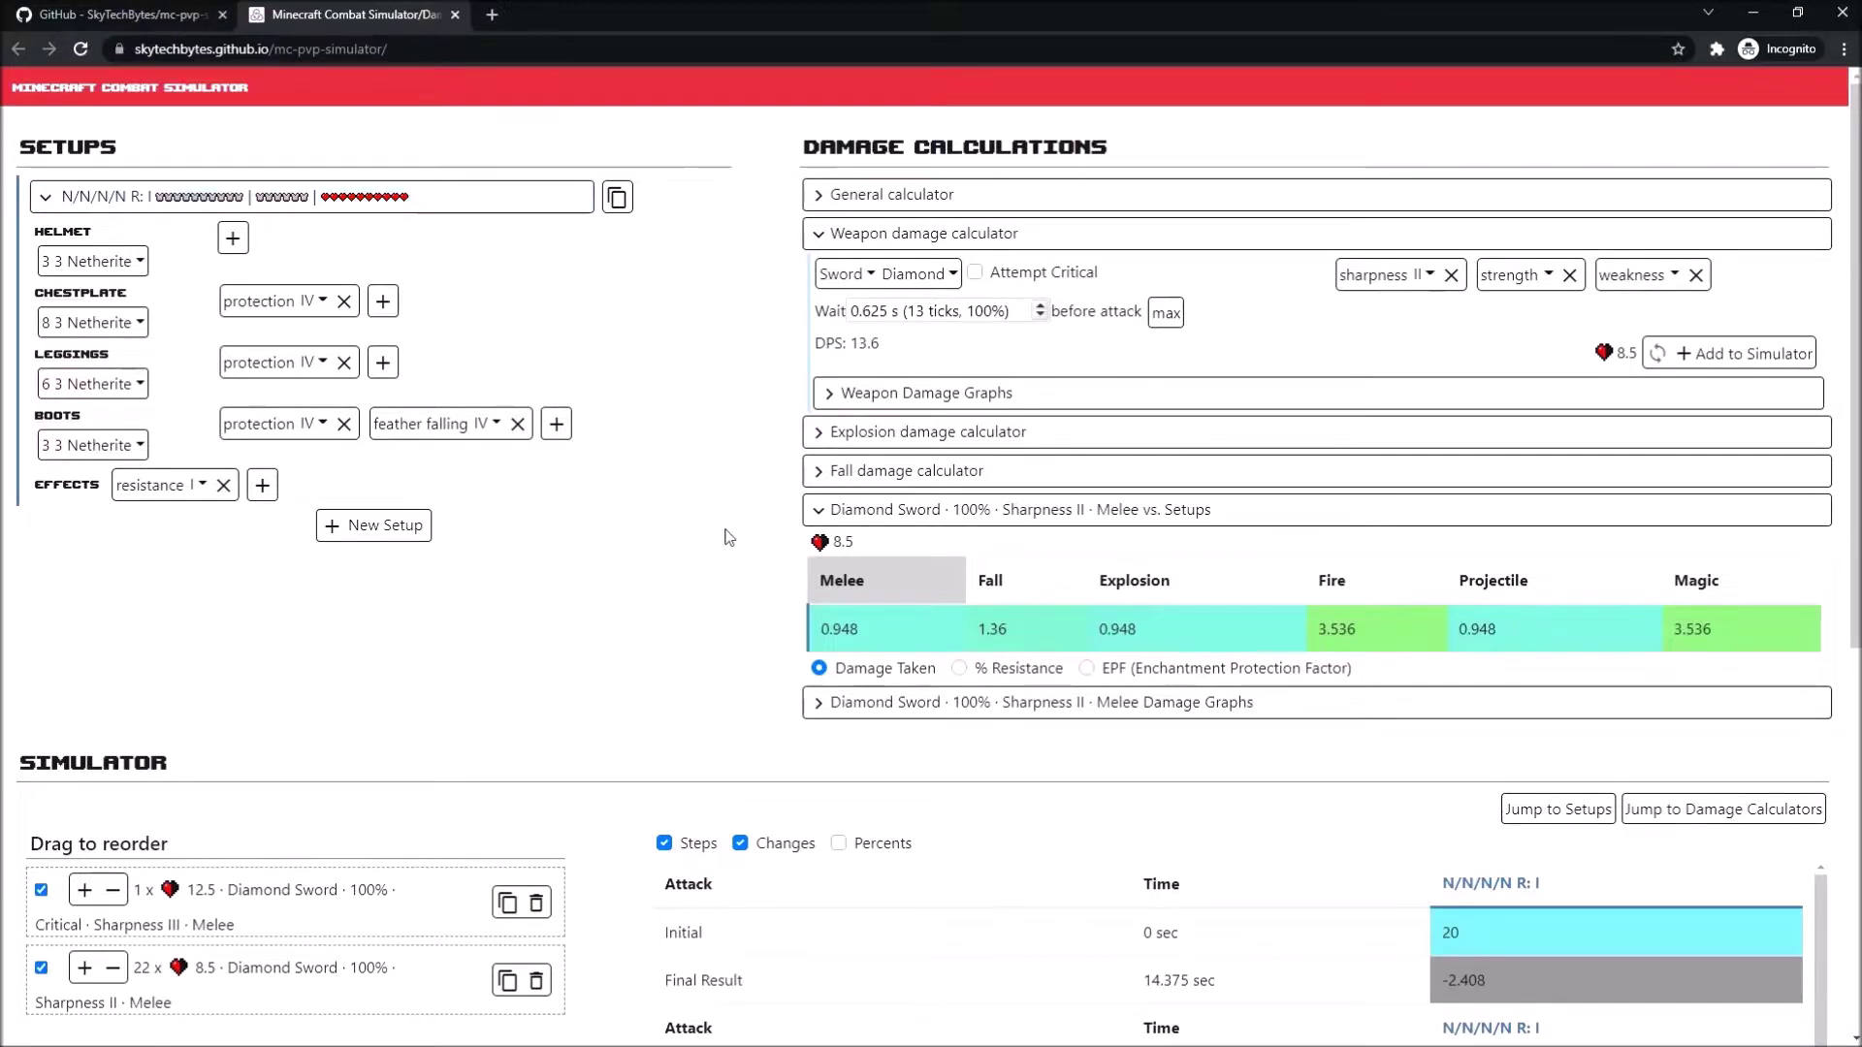
scroll(673, 554, "down", 7)
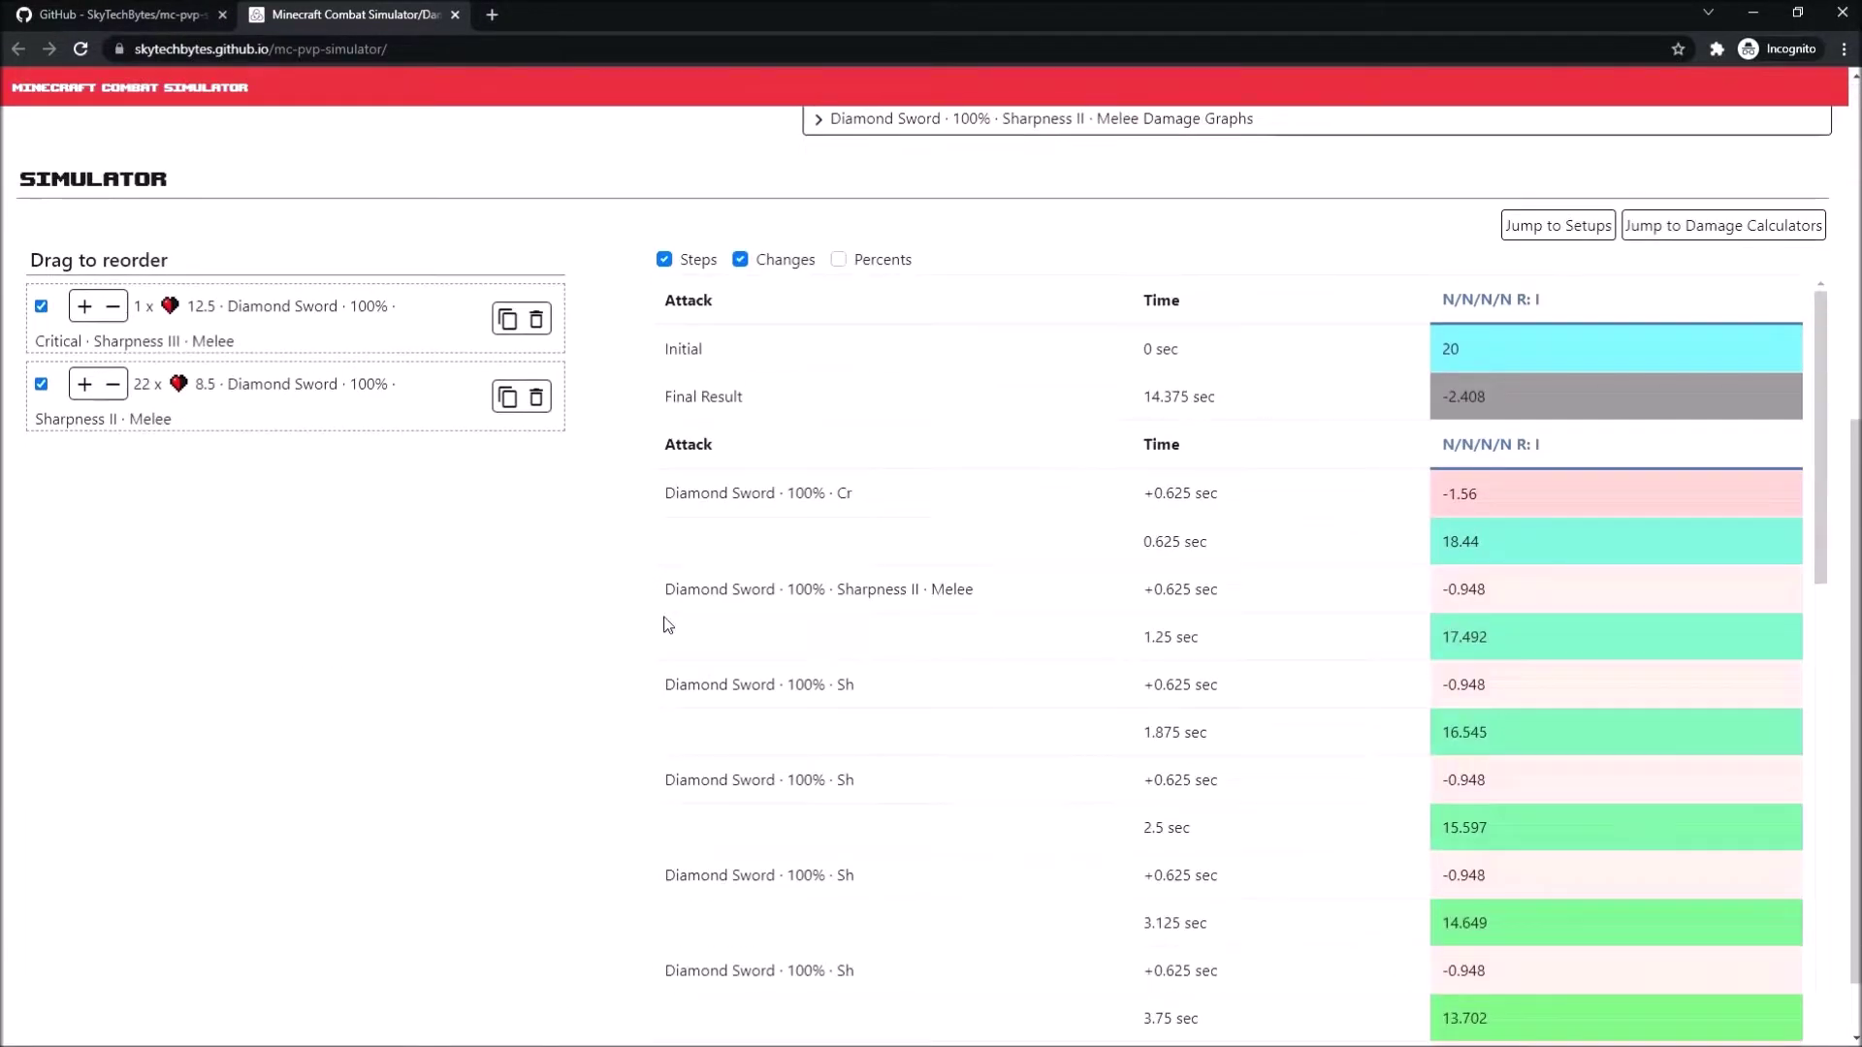
- Add a new unequipped armour setup and expand it for editing
scroll(673, 553, "up", 7)
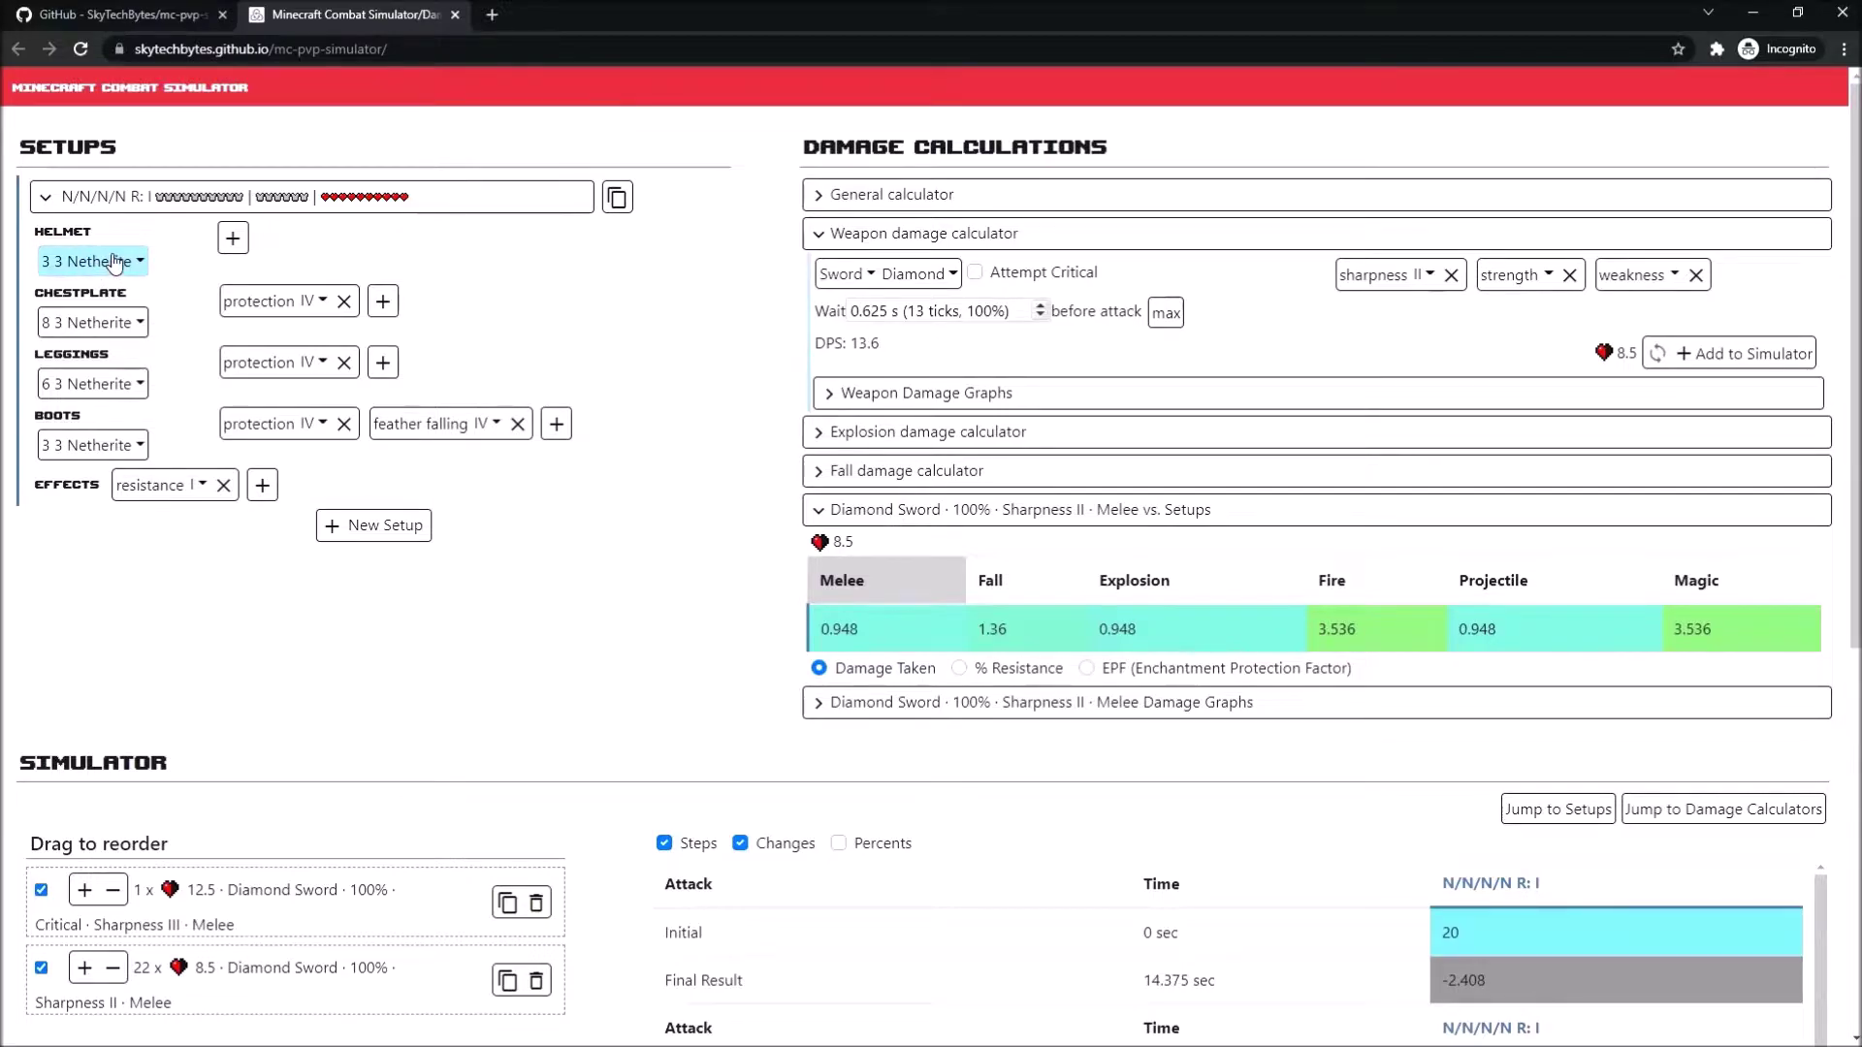
left_click(373, 524)
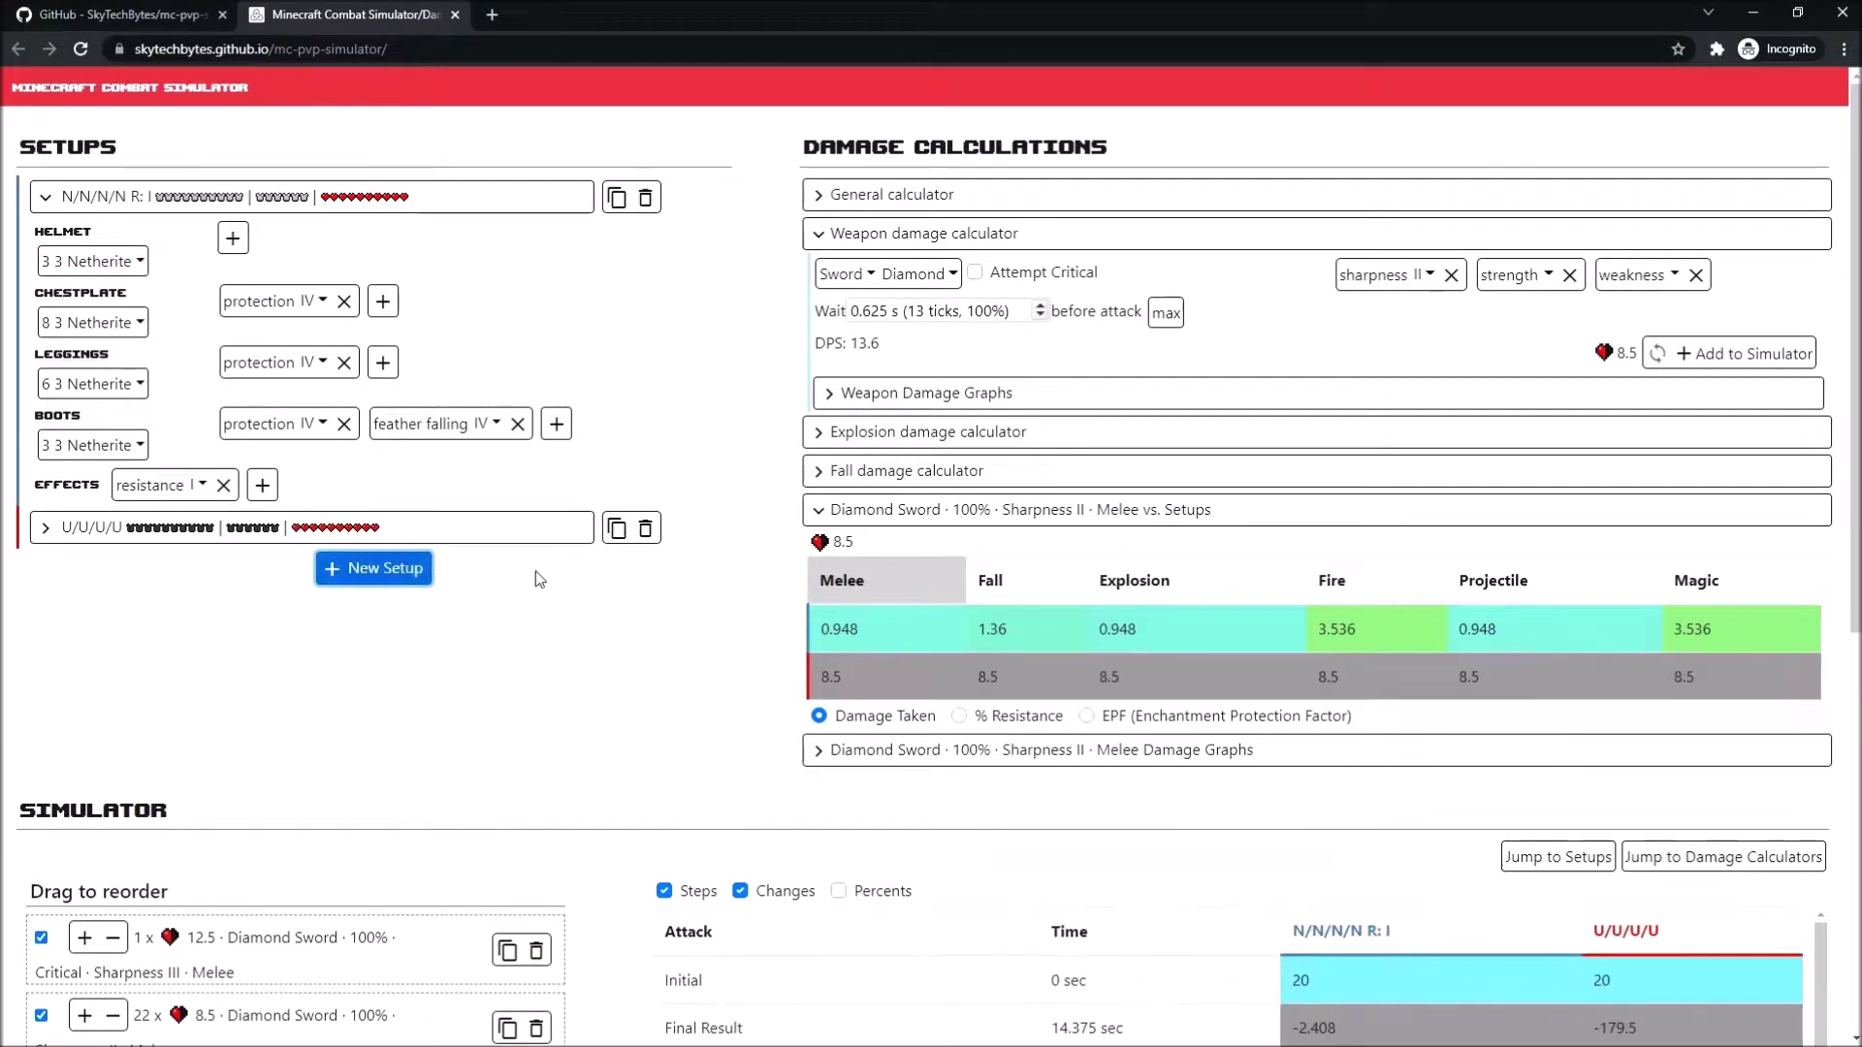
left_click(170, 528)
left_click(199, 197)
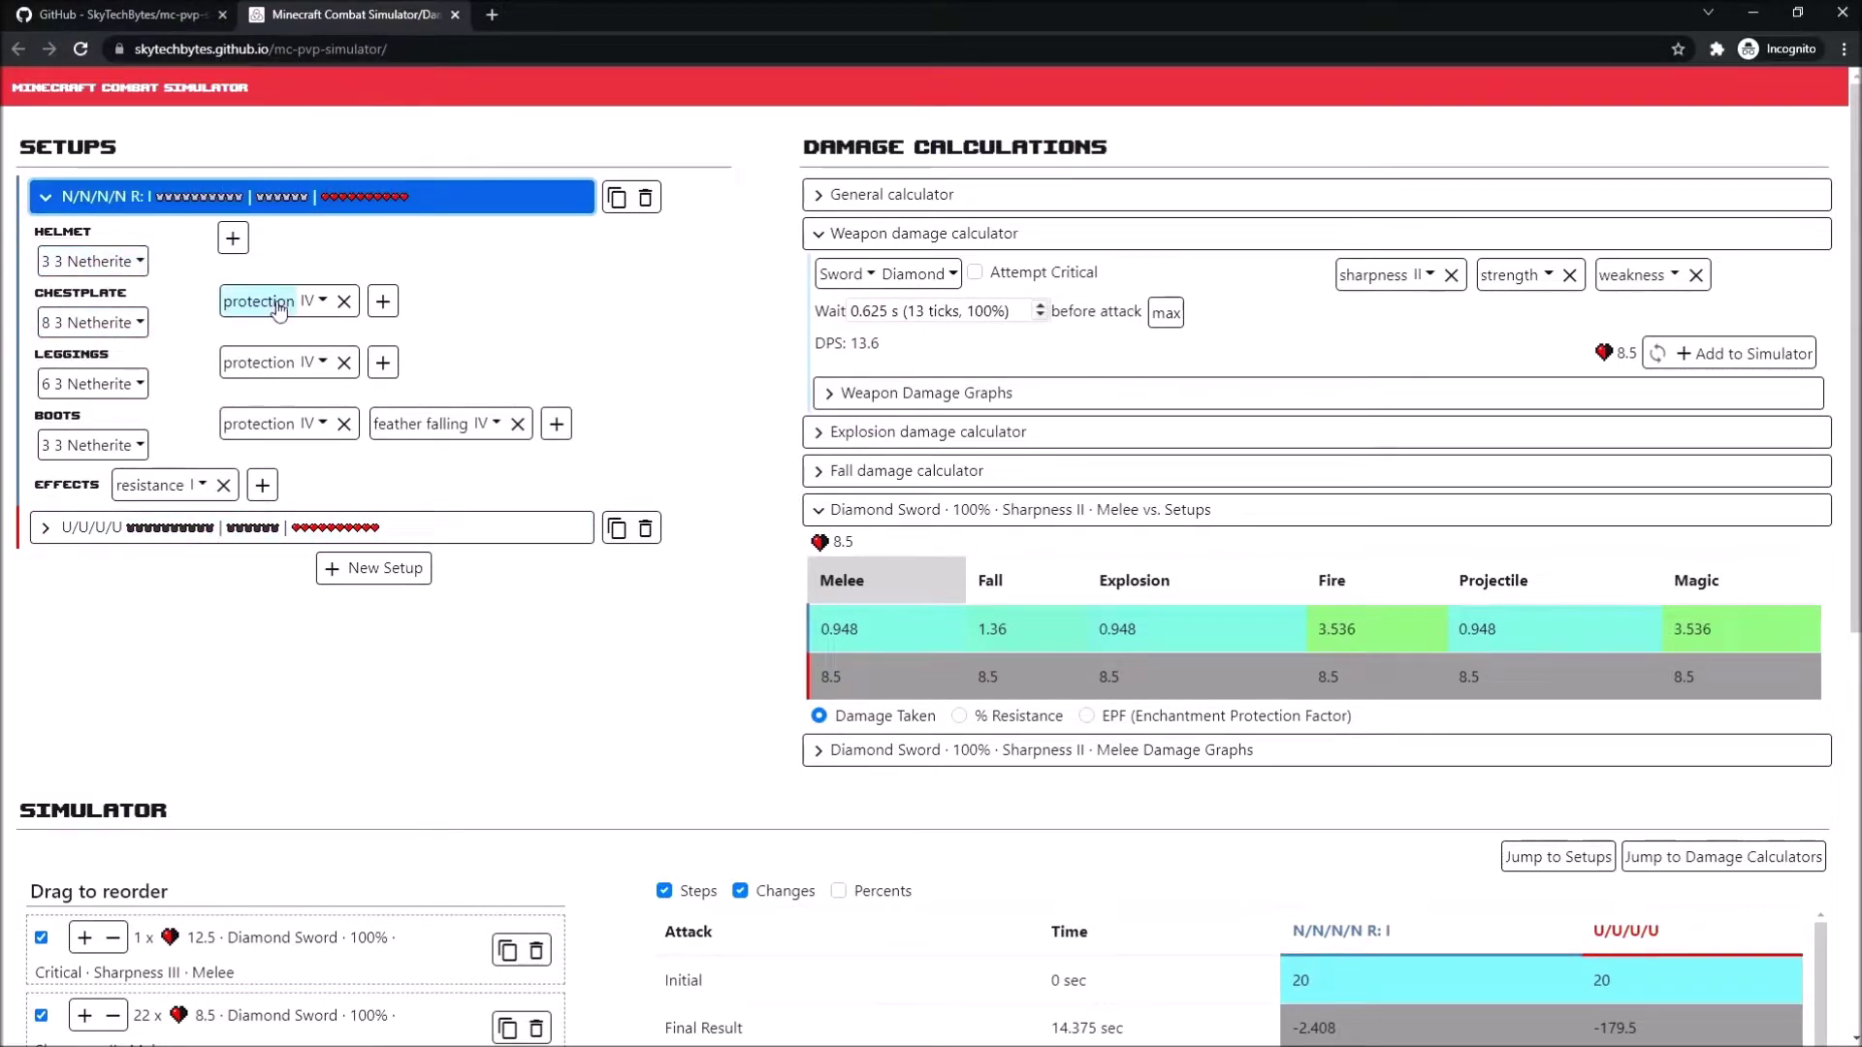
left_click(224, 539)
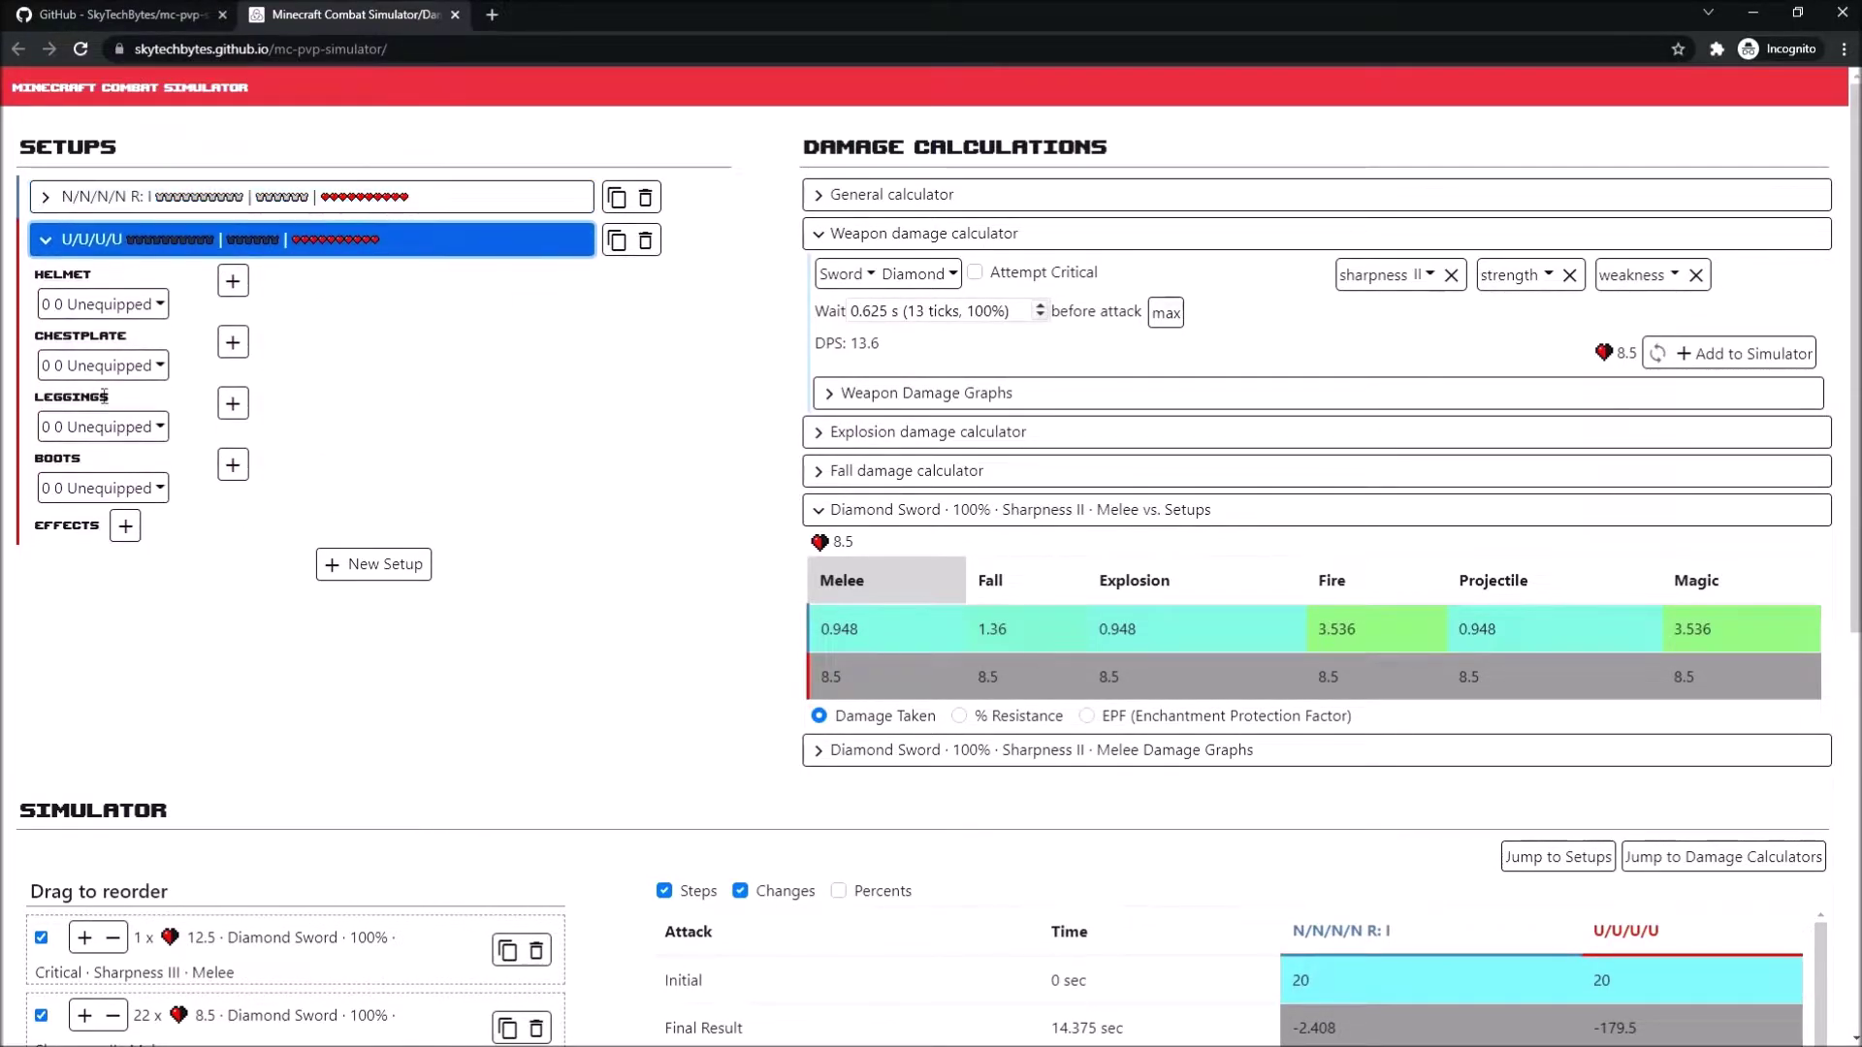
- Equip the new setup with leather helmet, chestplate, leggings and boots
left_click(104, 303)
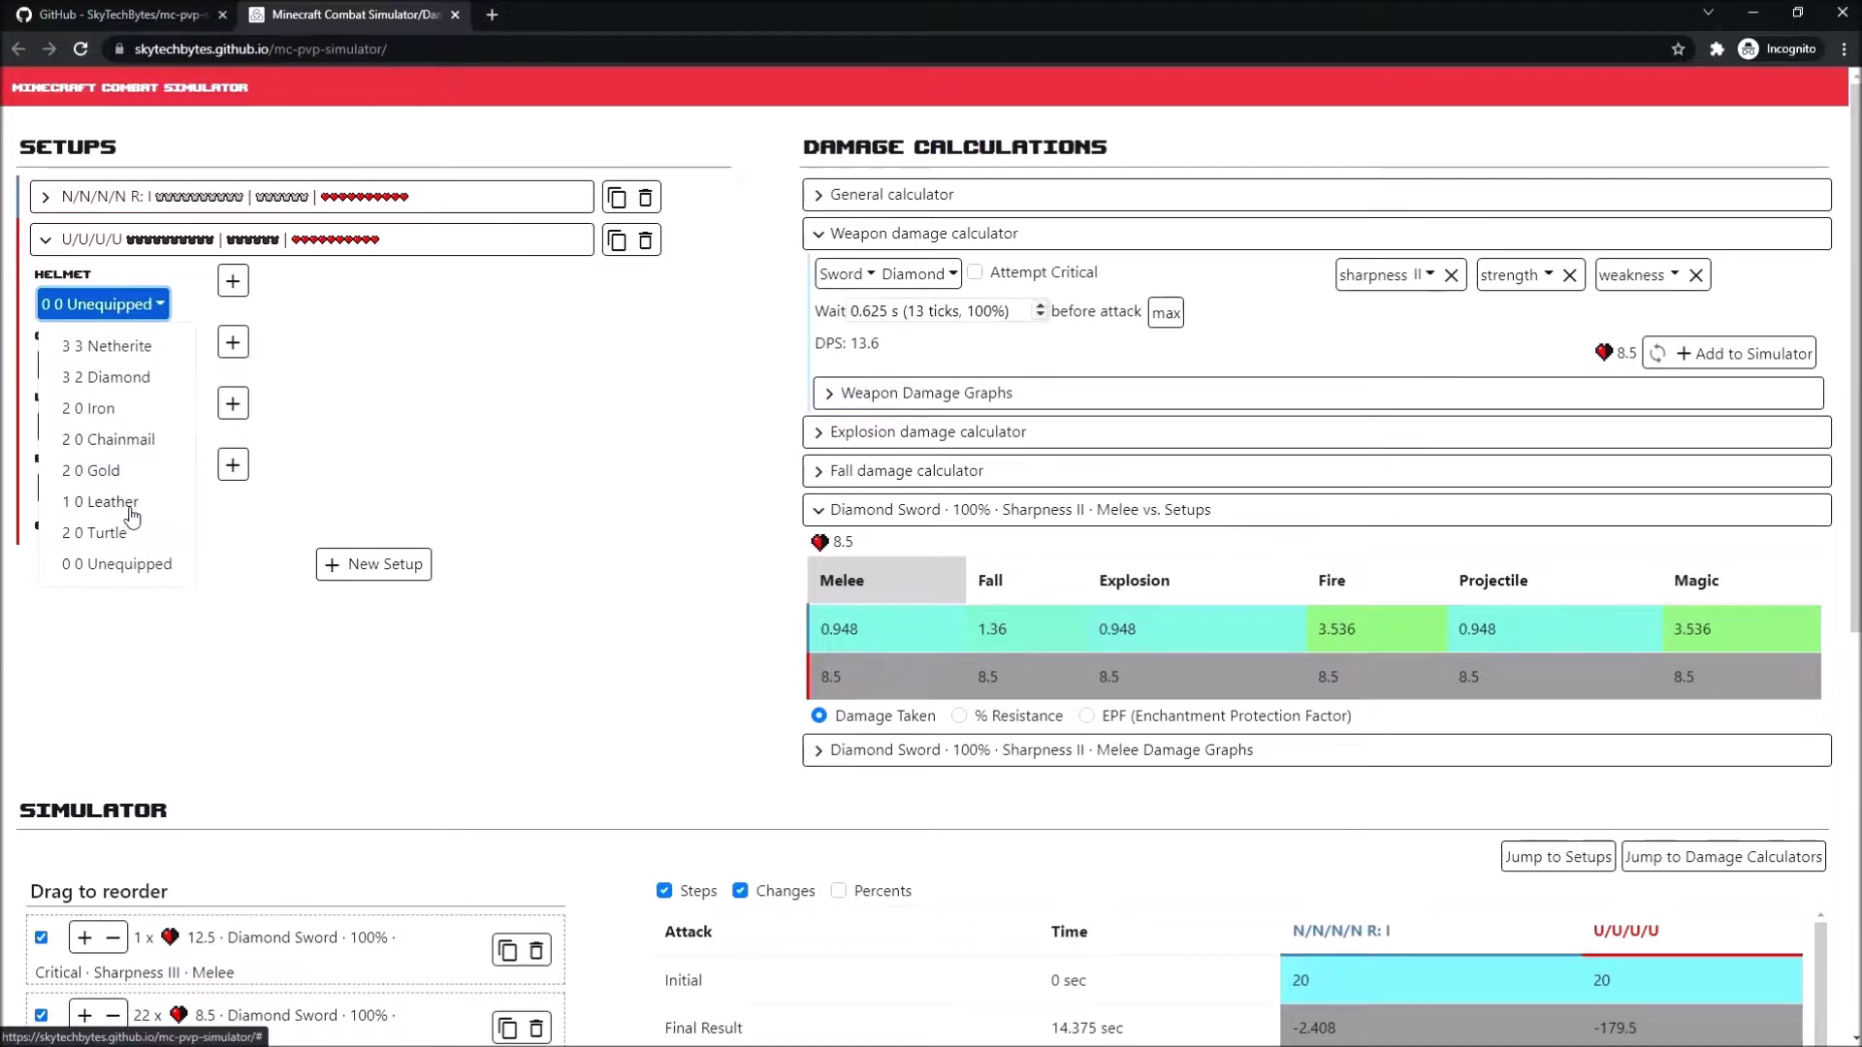
left_click(131, 506)
left_click(103, 365)
left_click(121, 561)
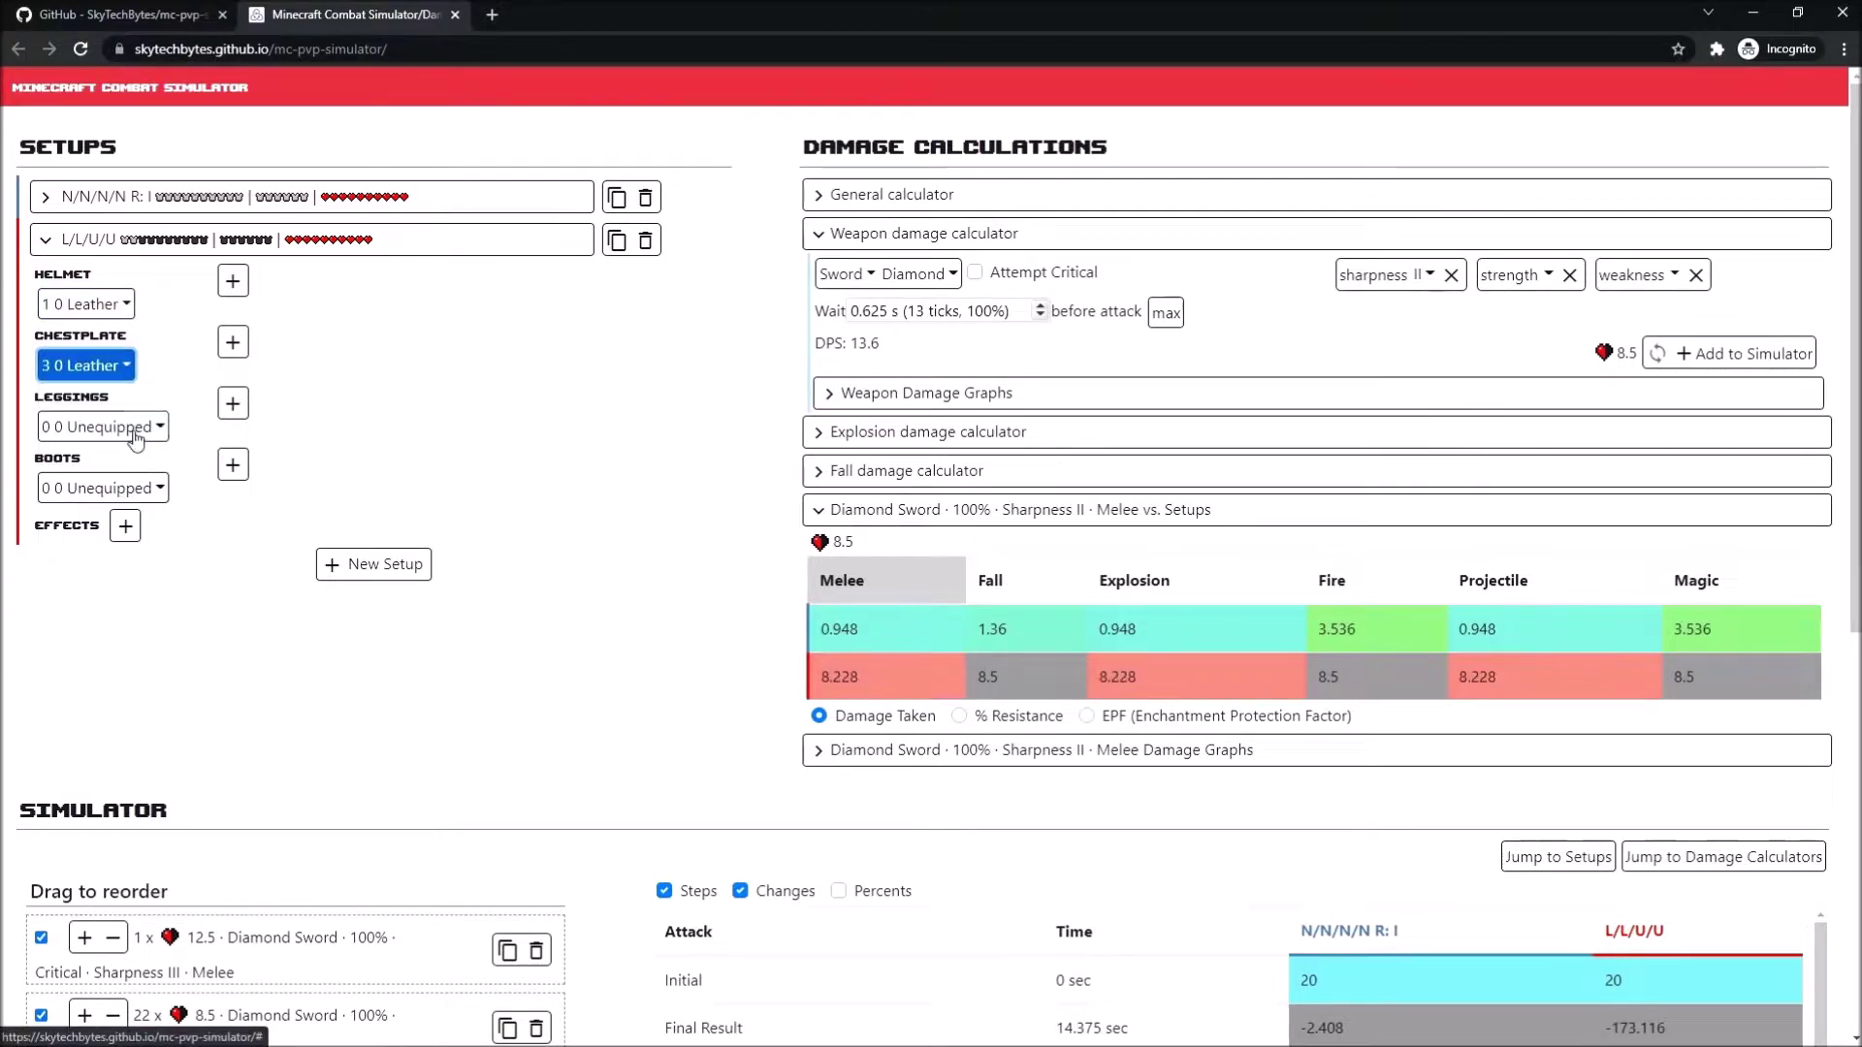
left_click(136, 439)
left_click(145, 623)
left_click(145, 489)
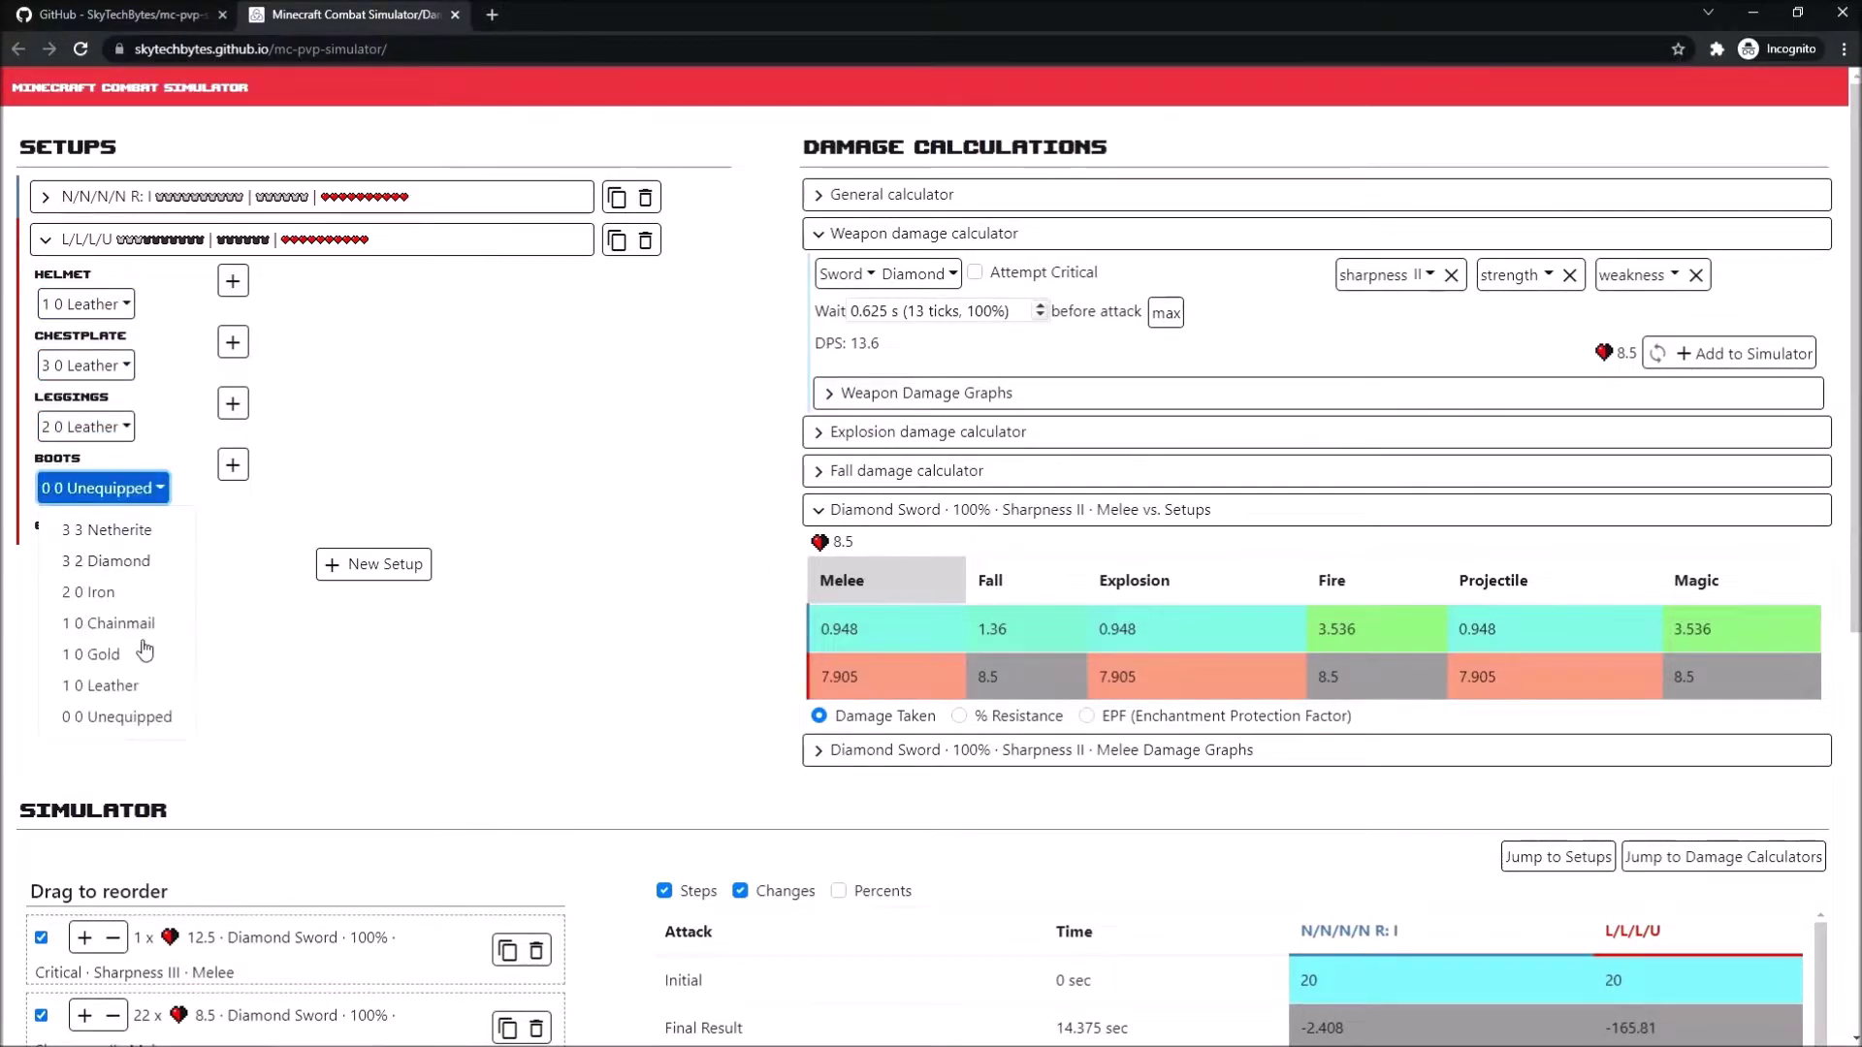
left_click(107, 686)
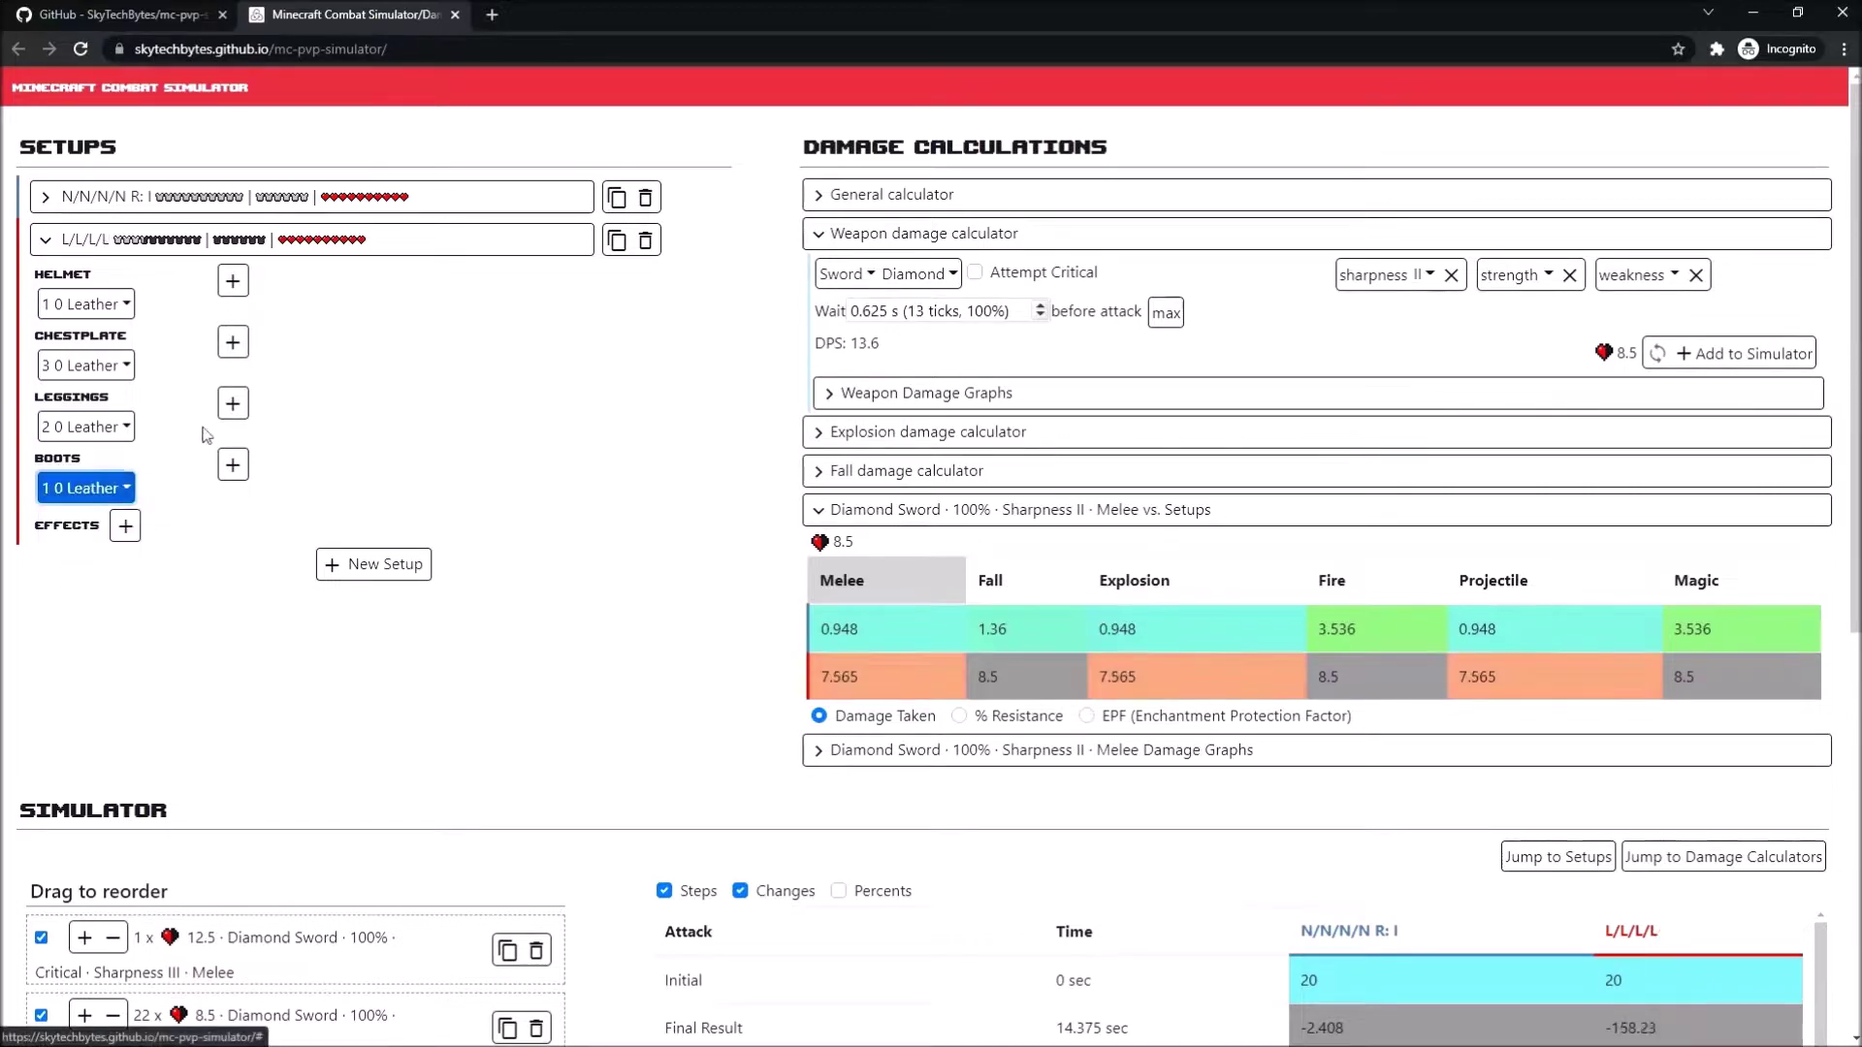
- Enchant the leather helmet with Protection III
left_click(232, 281)
left_click(249, 281)
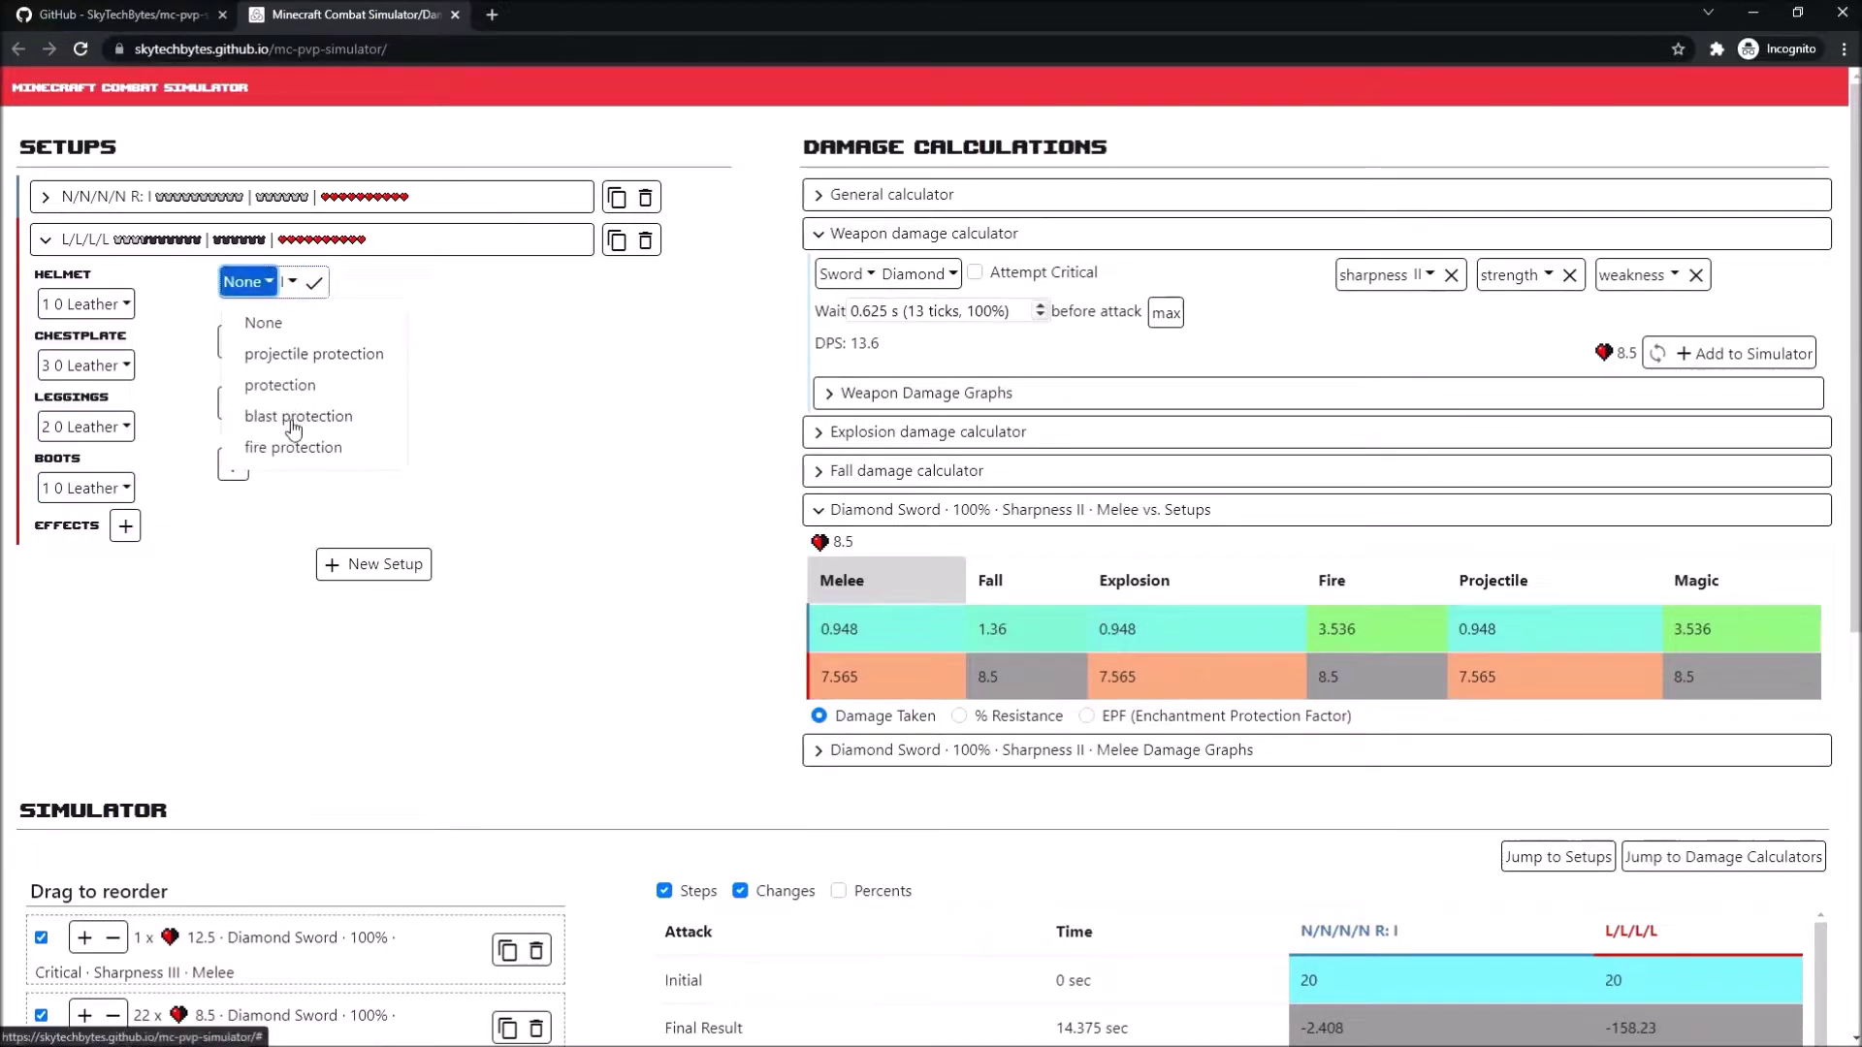
left_click(281, 385)
left_click(321, 281)
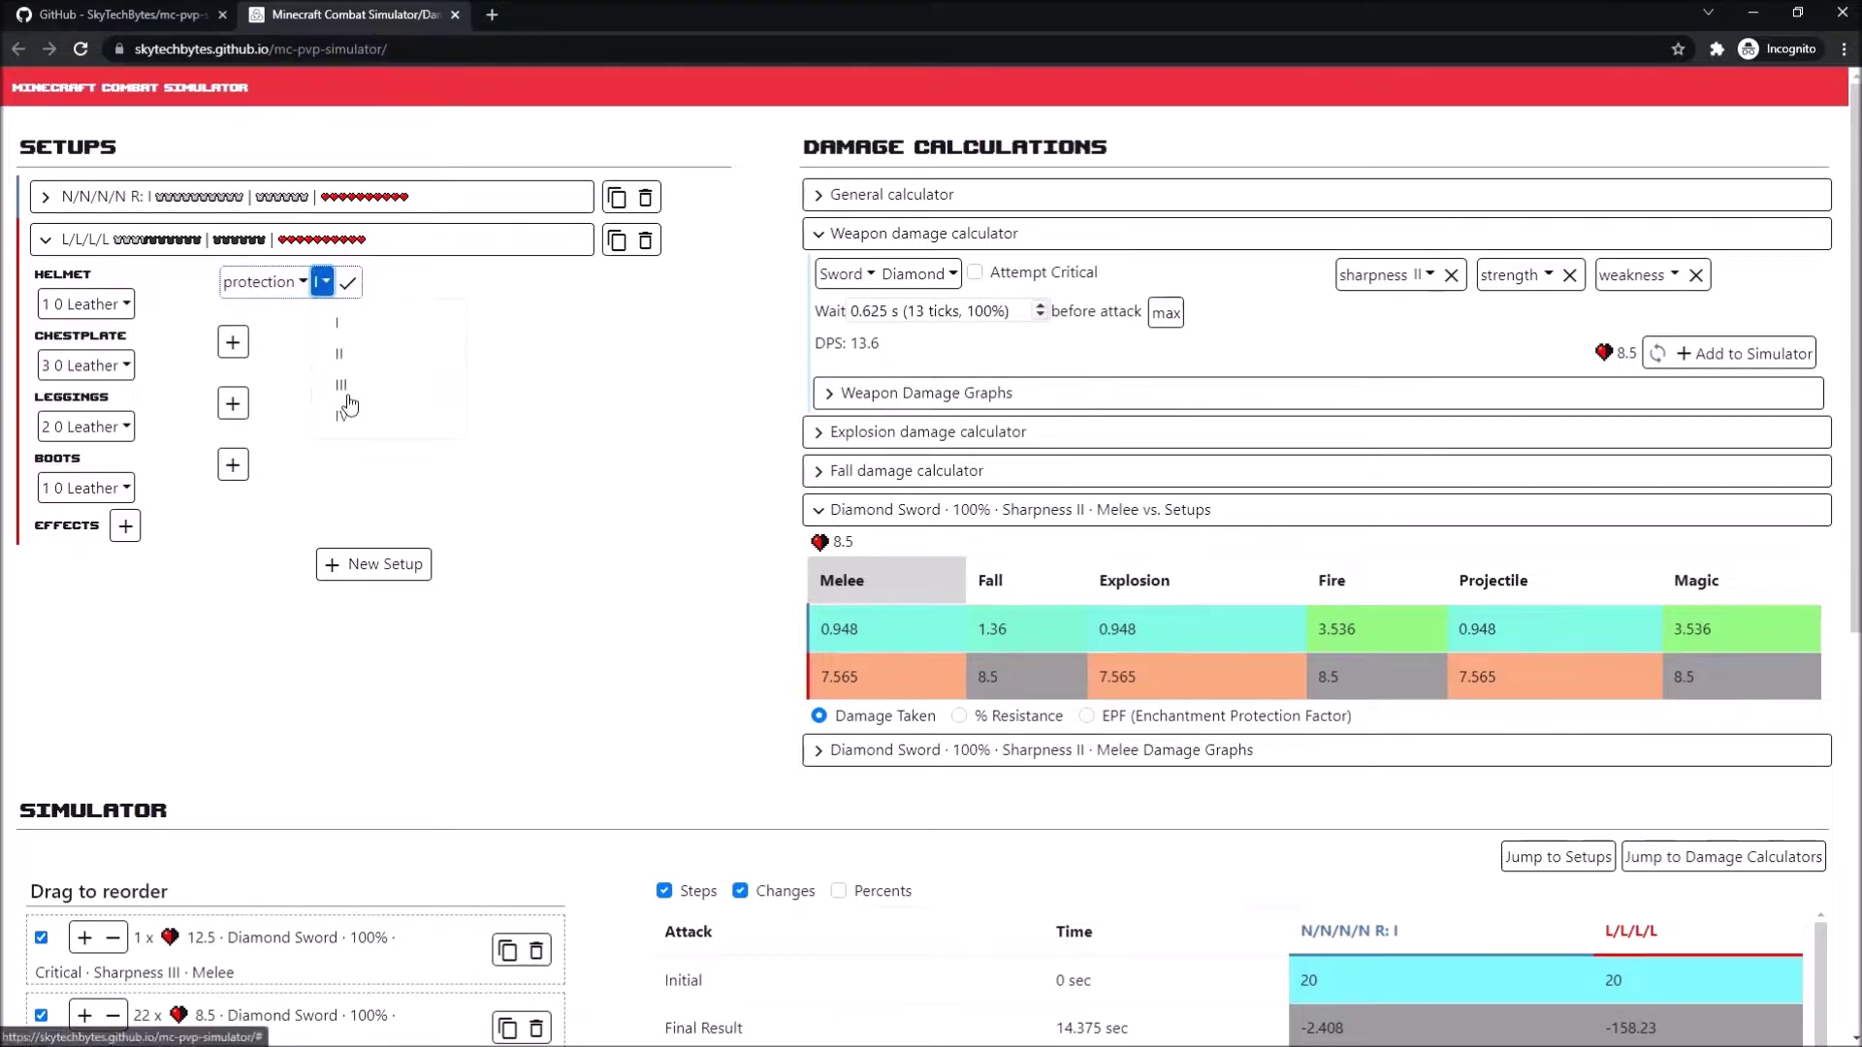
left_click(344, 390)
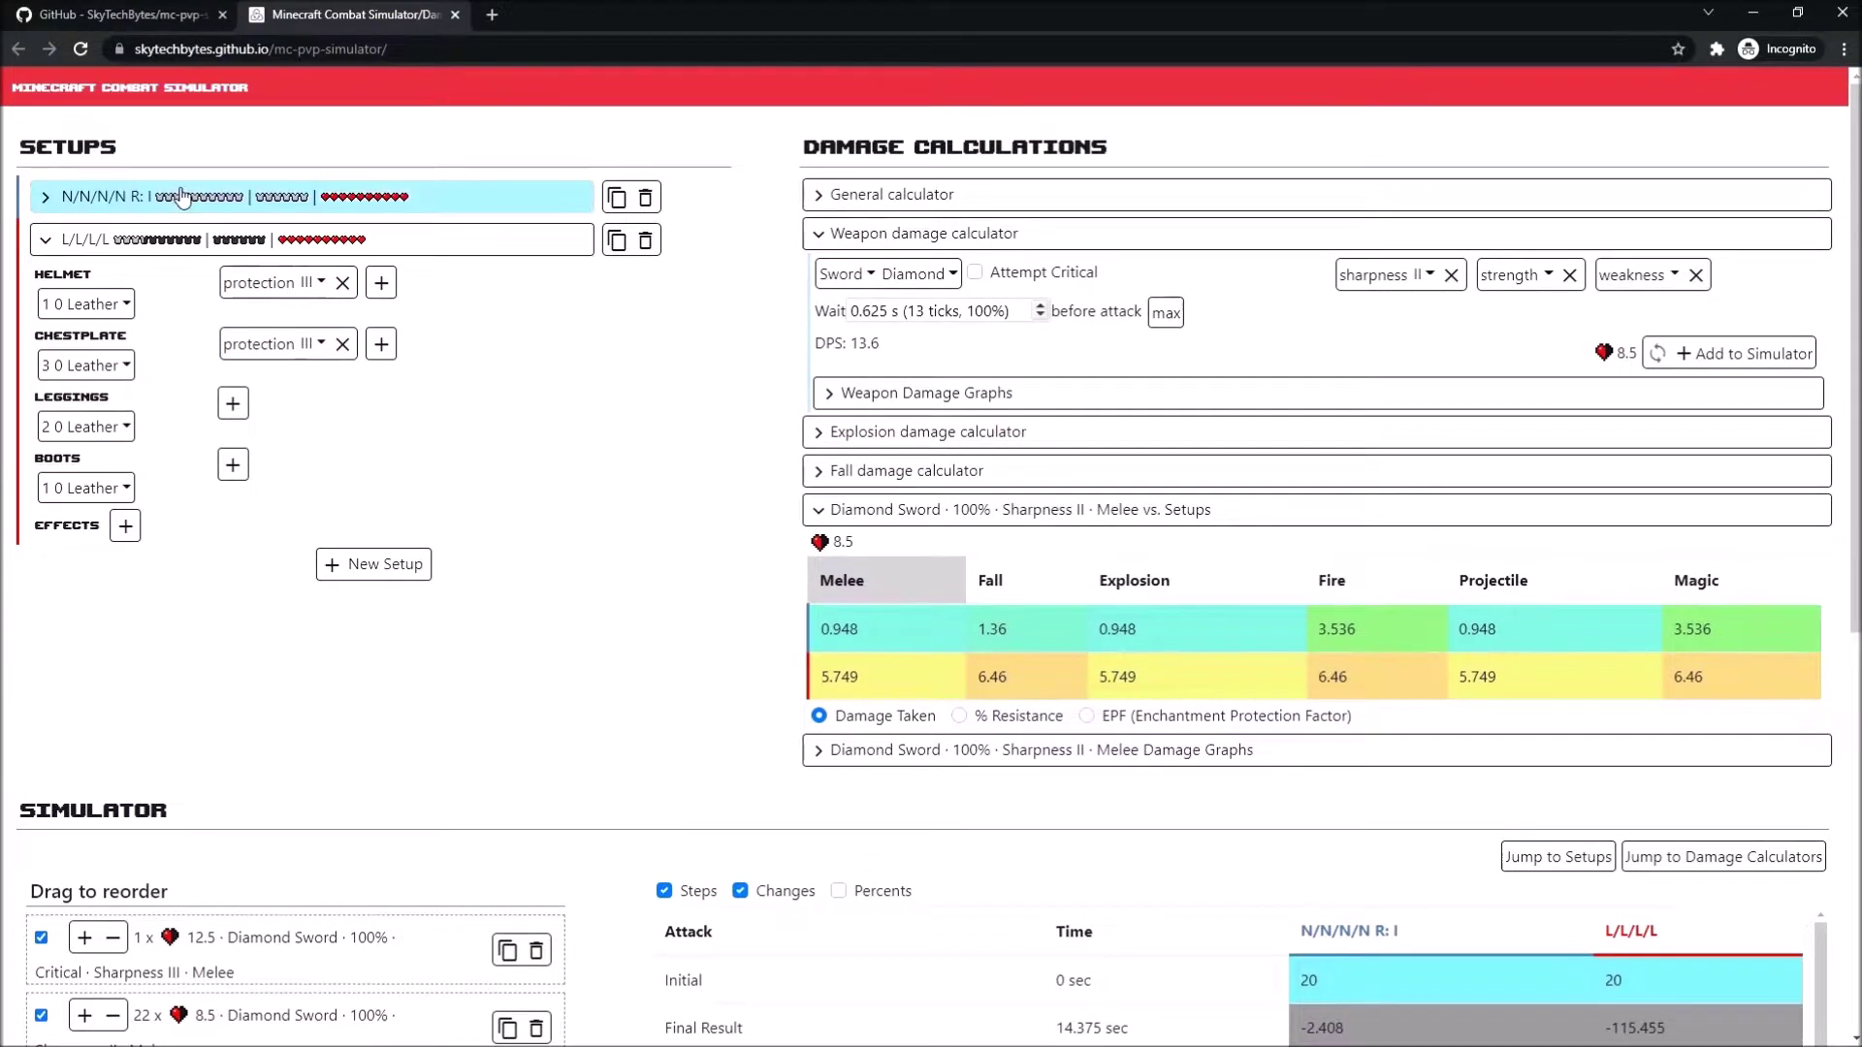
left_click(180, 194)
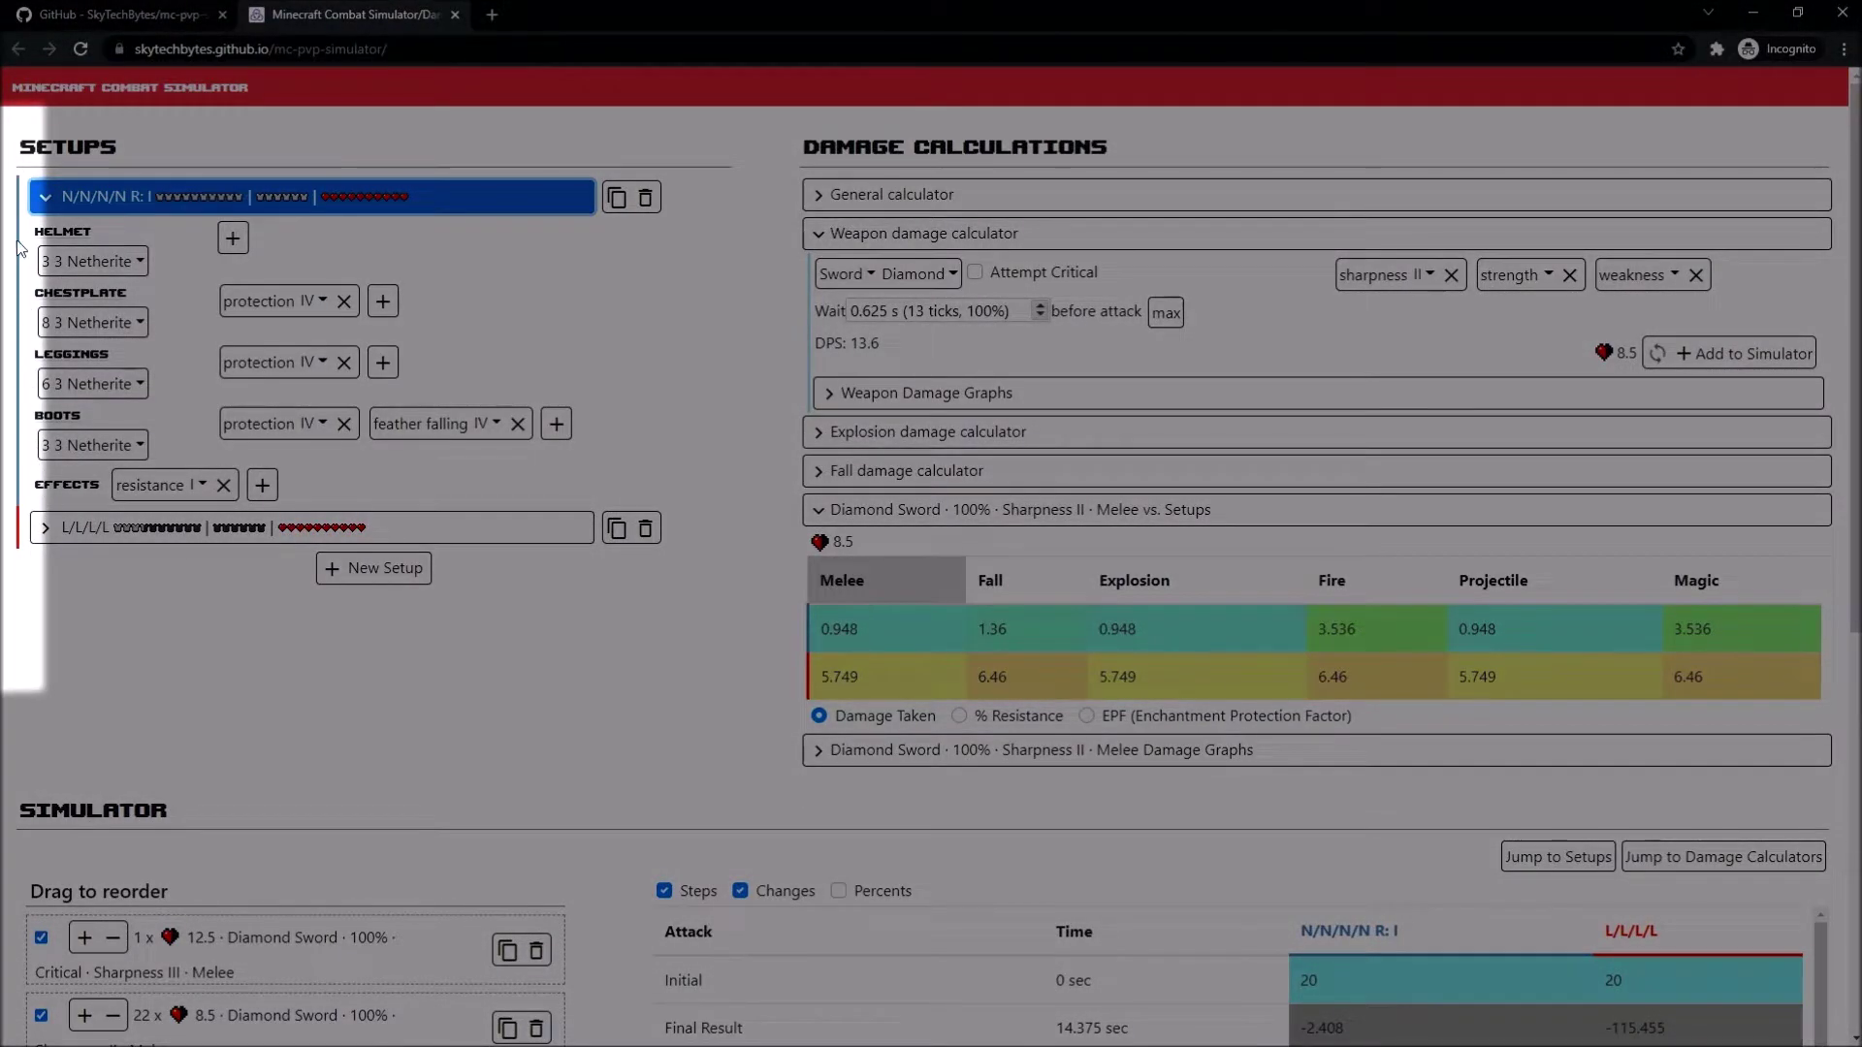
left_click(41, 526)
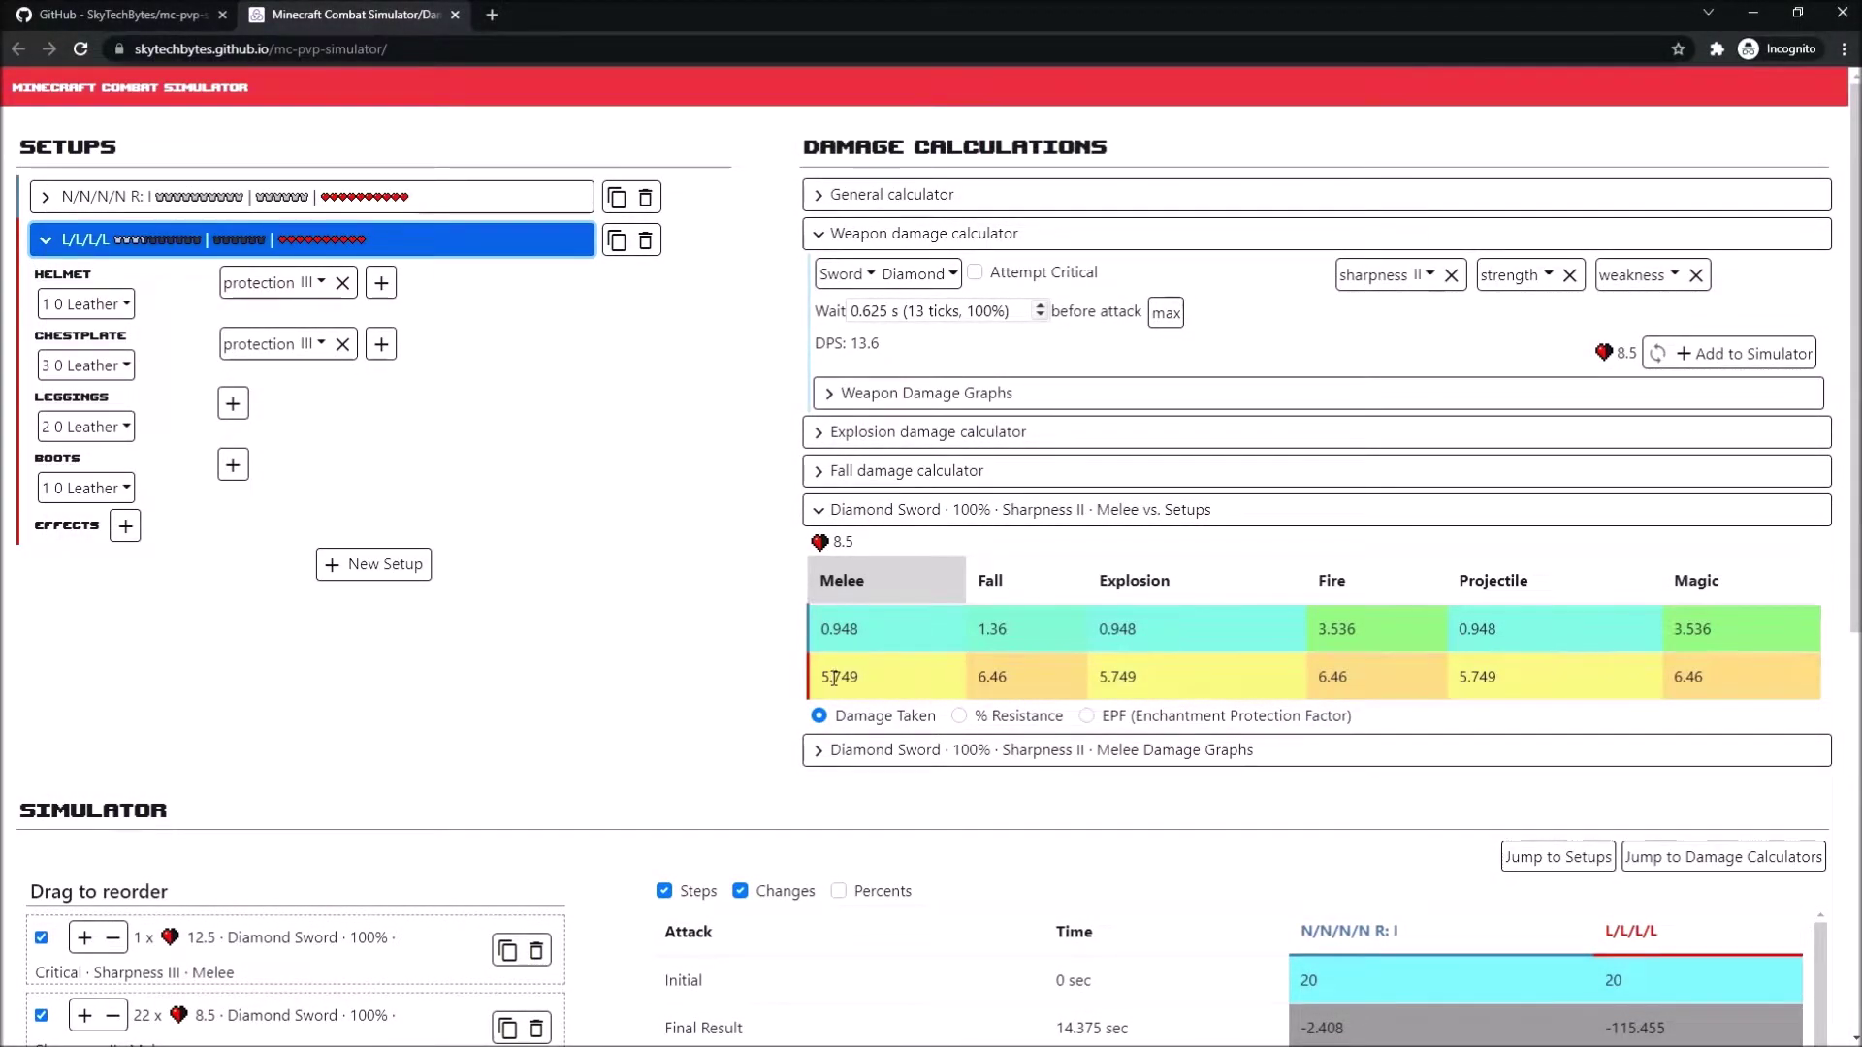
left_click_drag(815, 685, 1843, 679)
left_click(1772, 683)
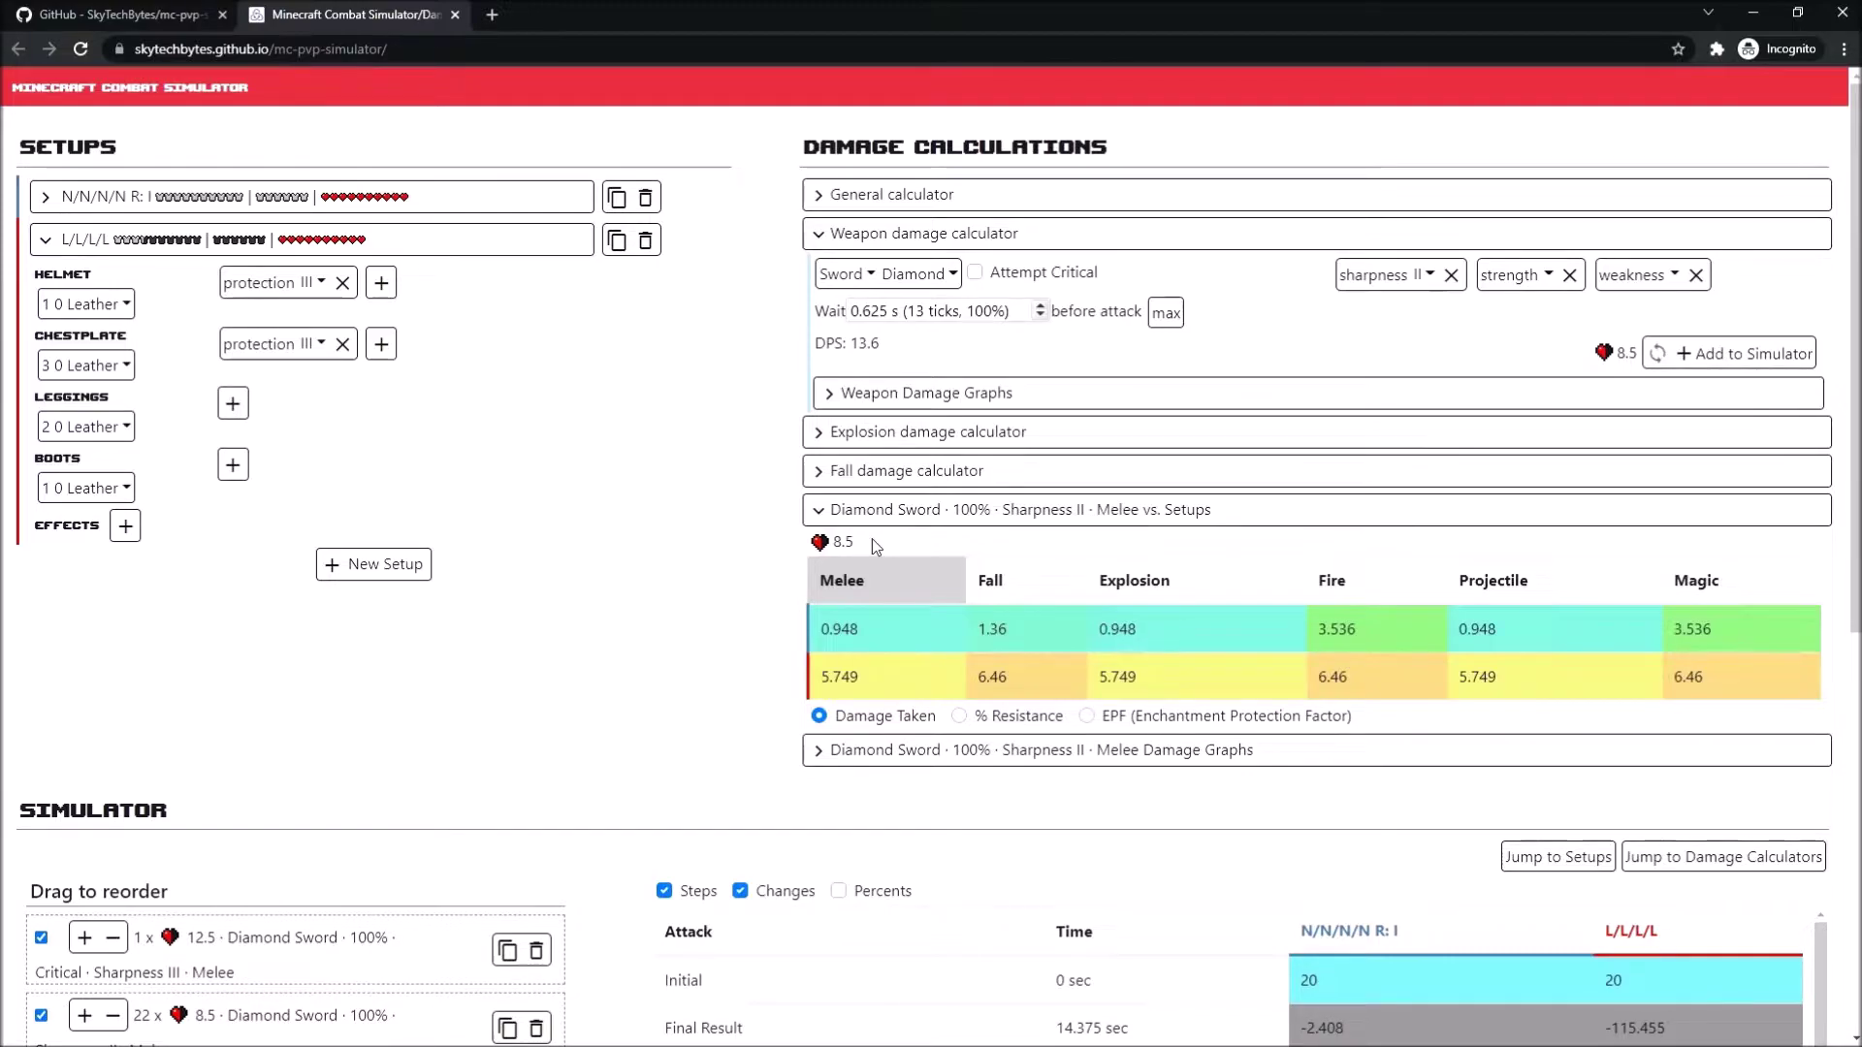
mouse_move(879, 578)
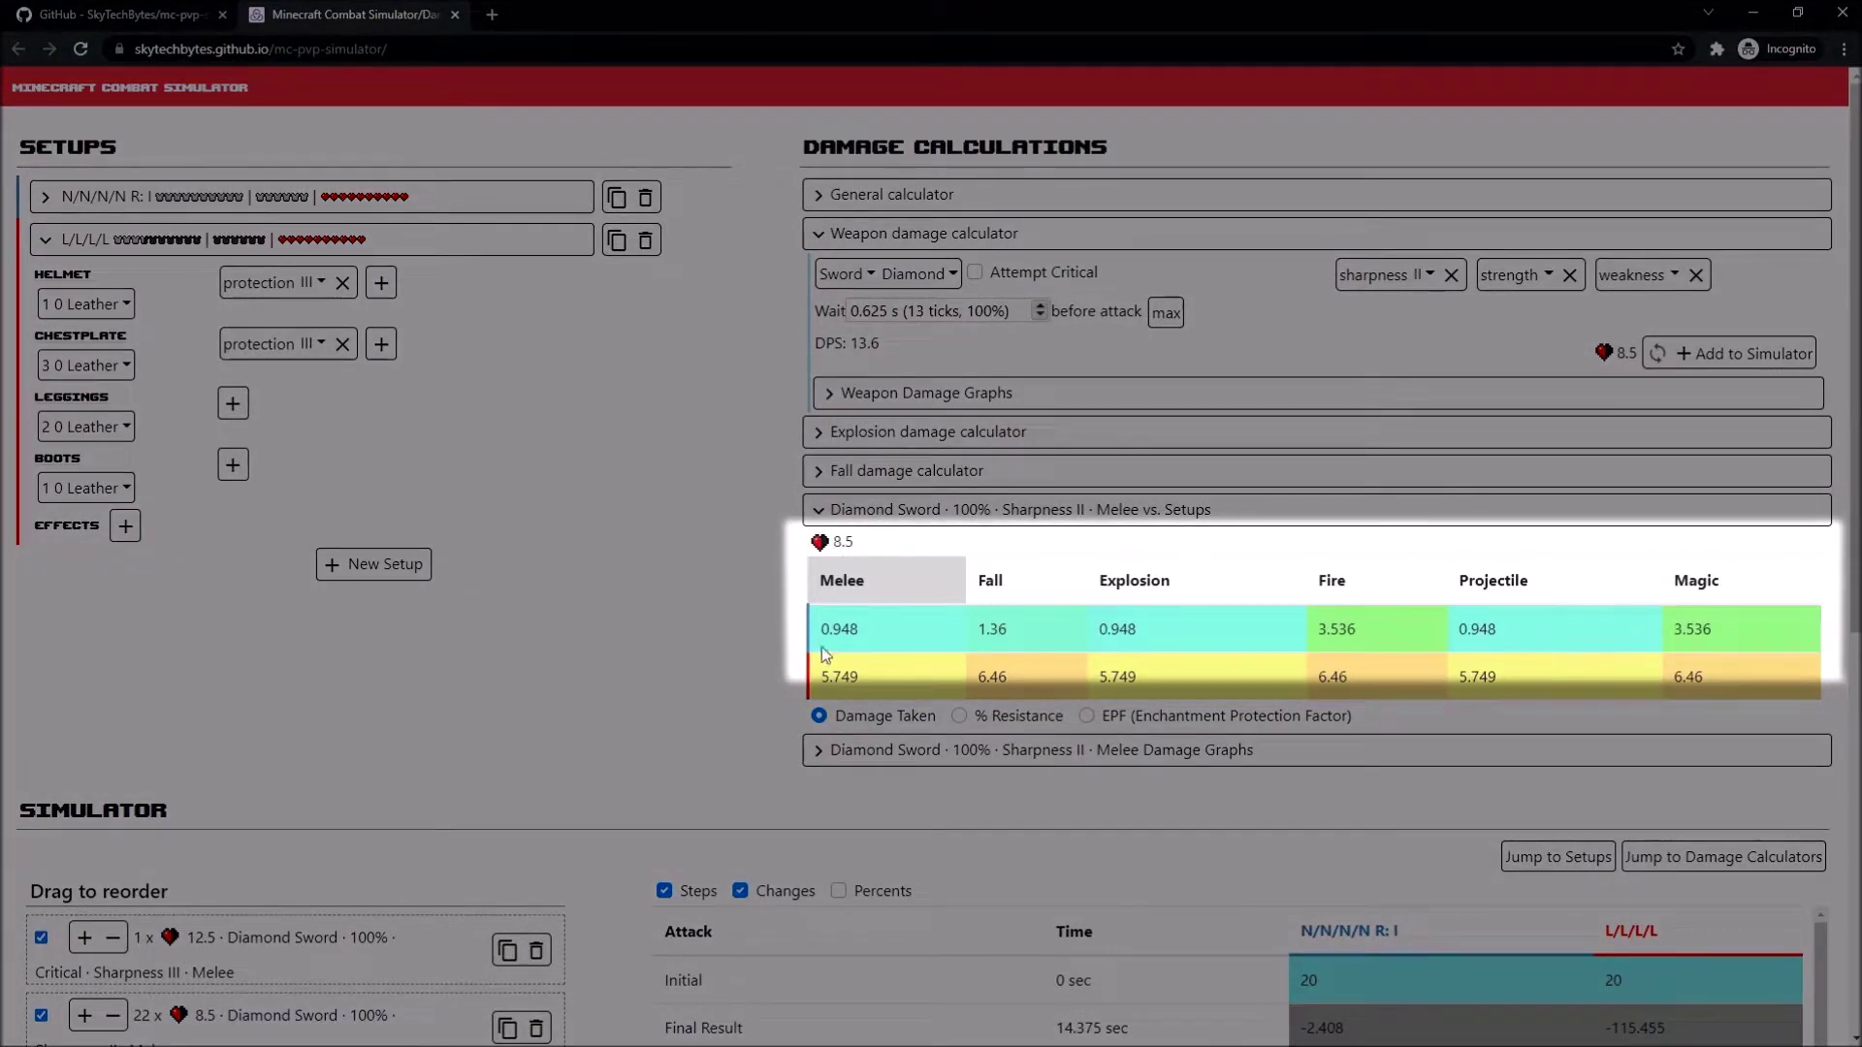
left_click_drag(818, 631, 888, 632)
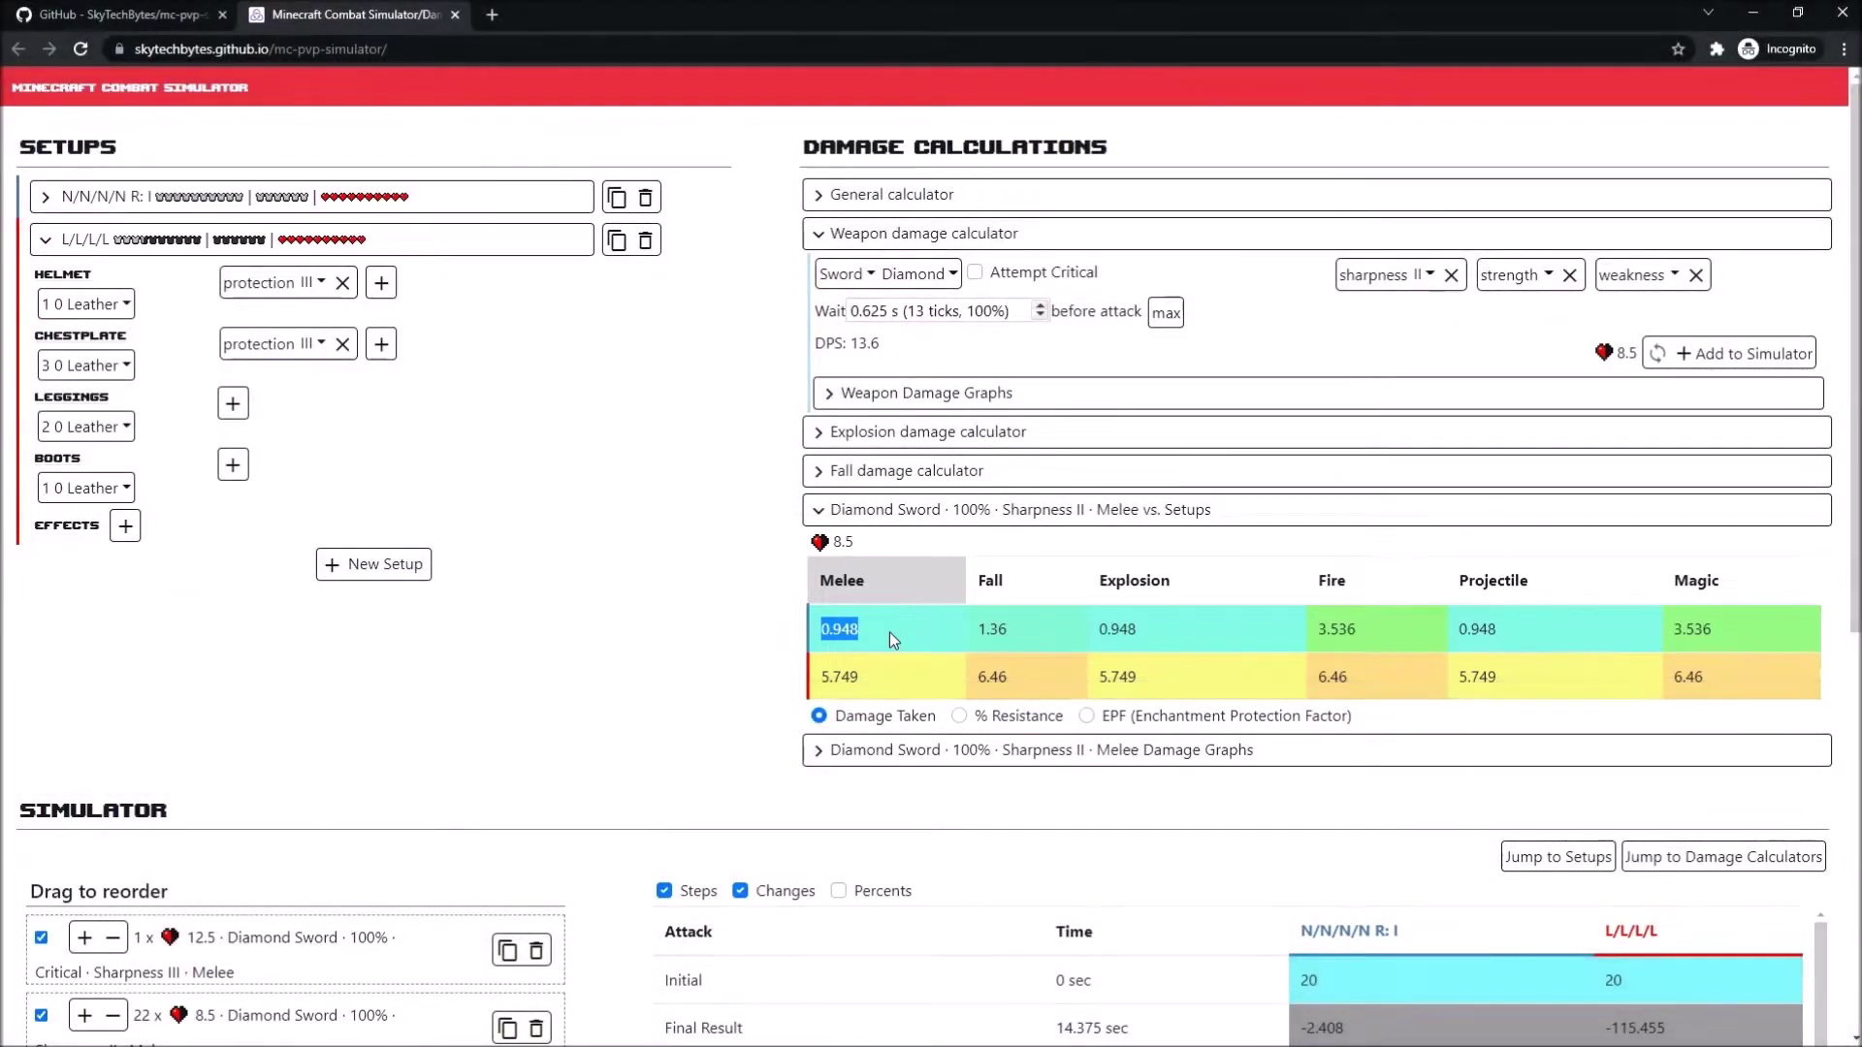
left_click(345, 205)
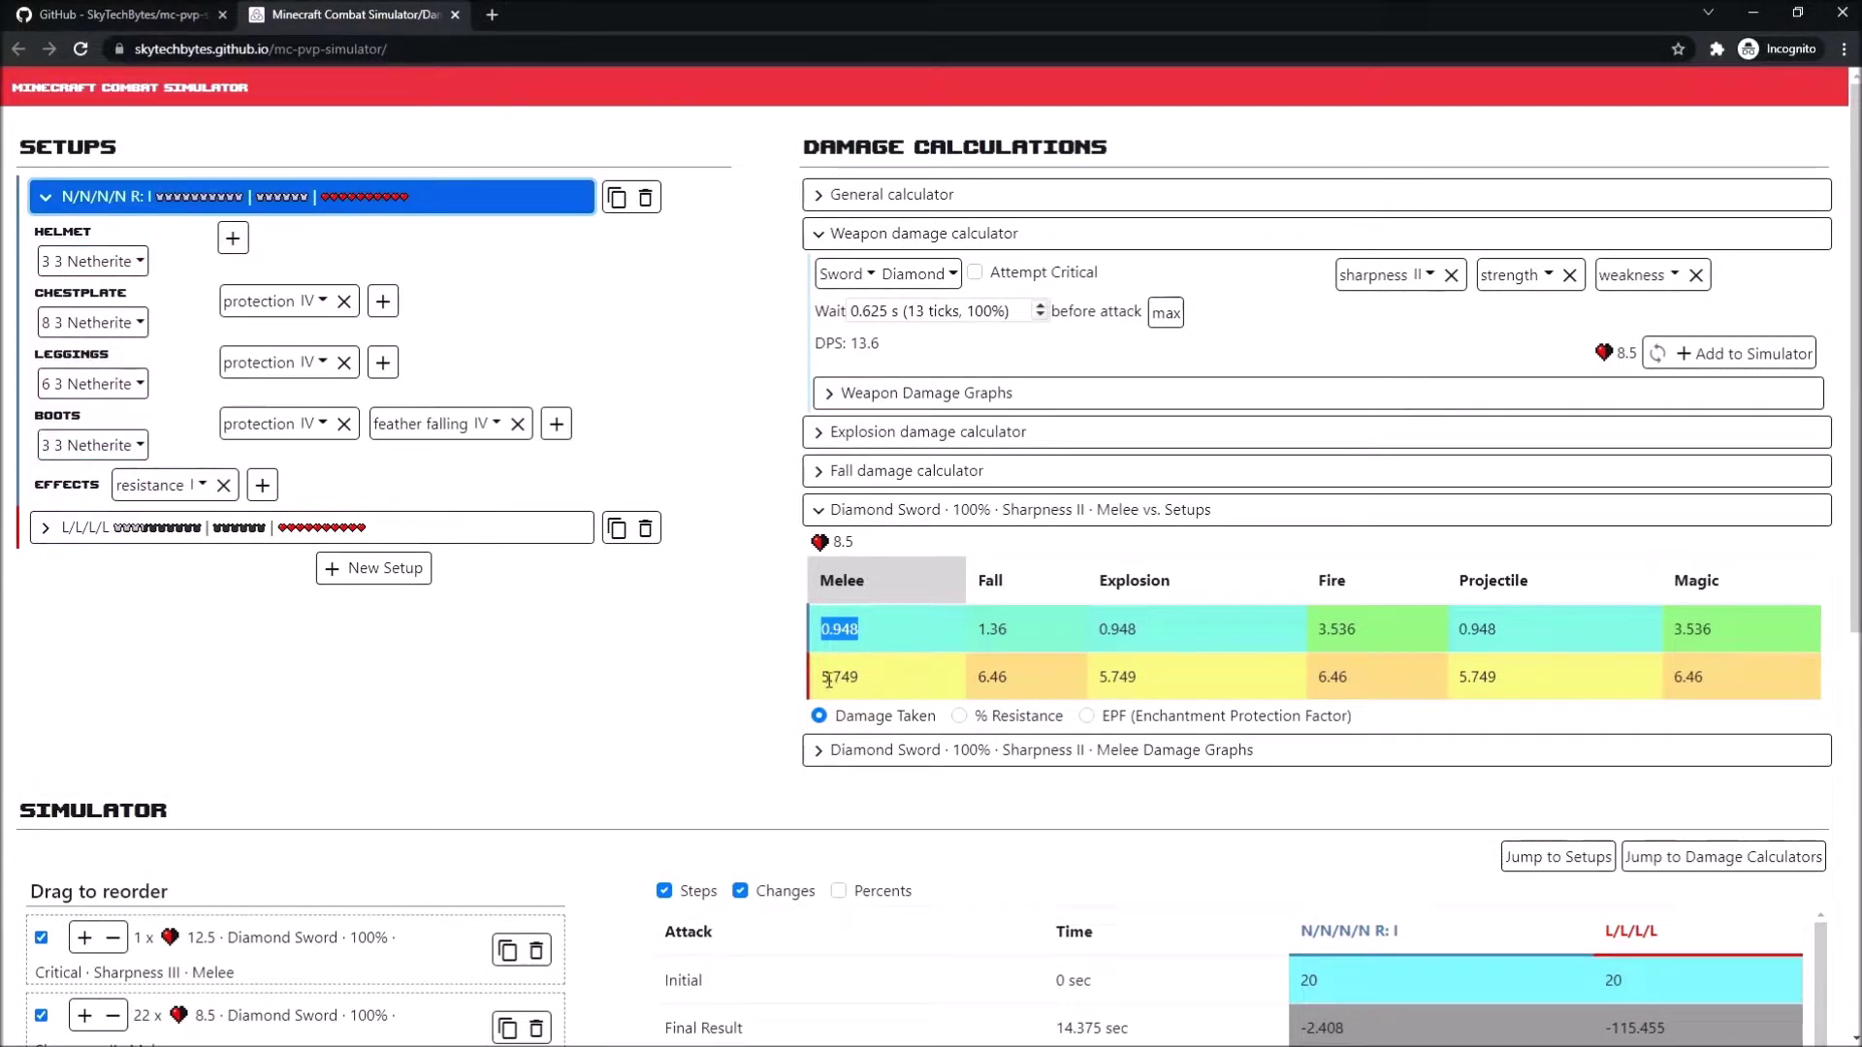
left_click(250, 527)
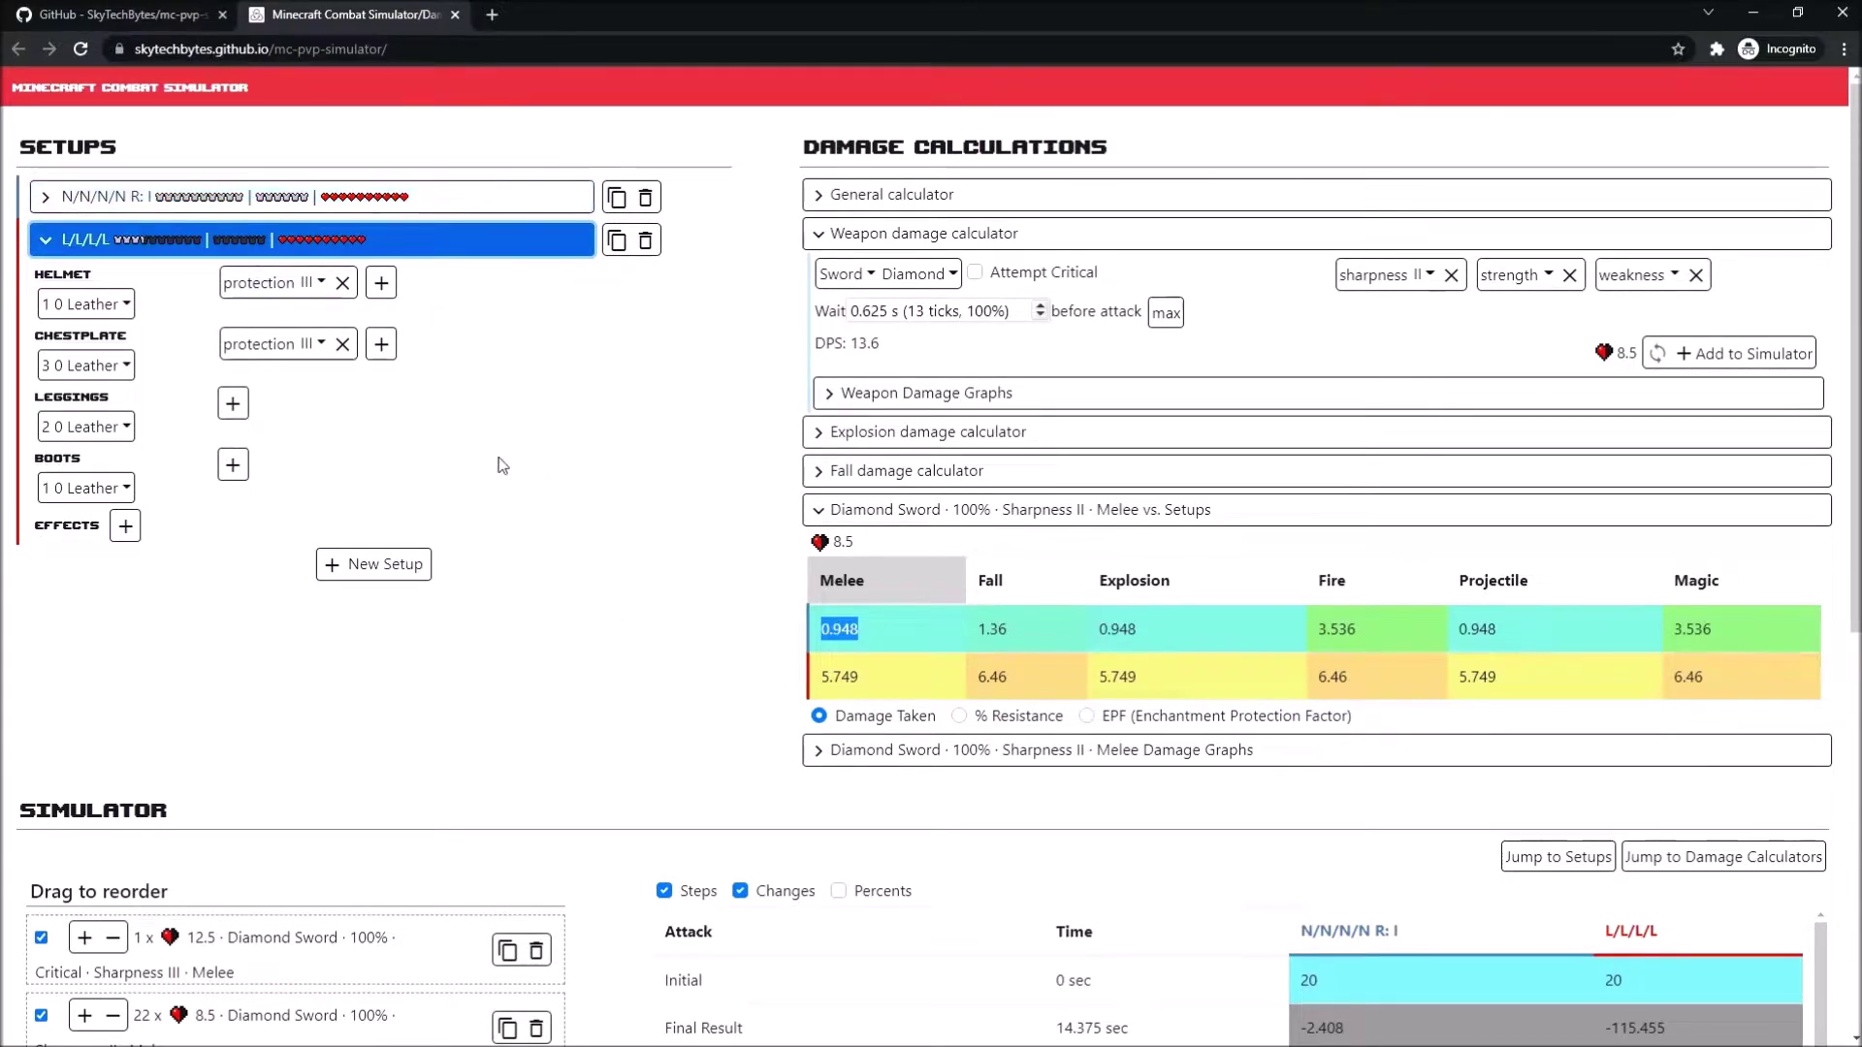
left_click(472, 703)
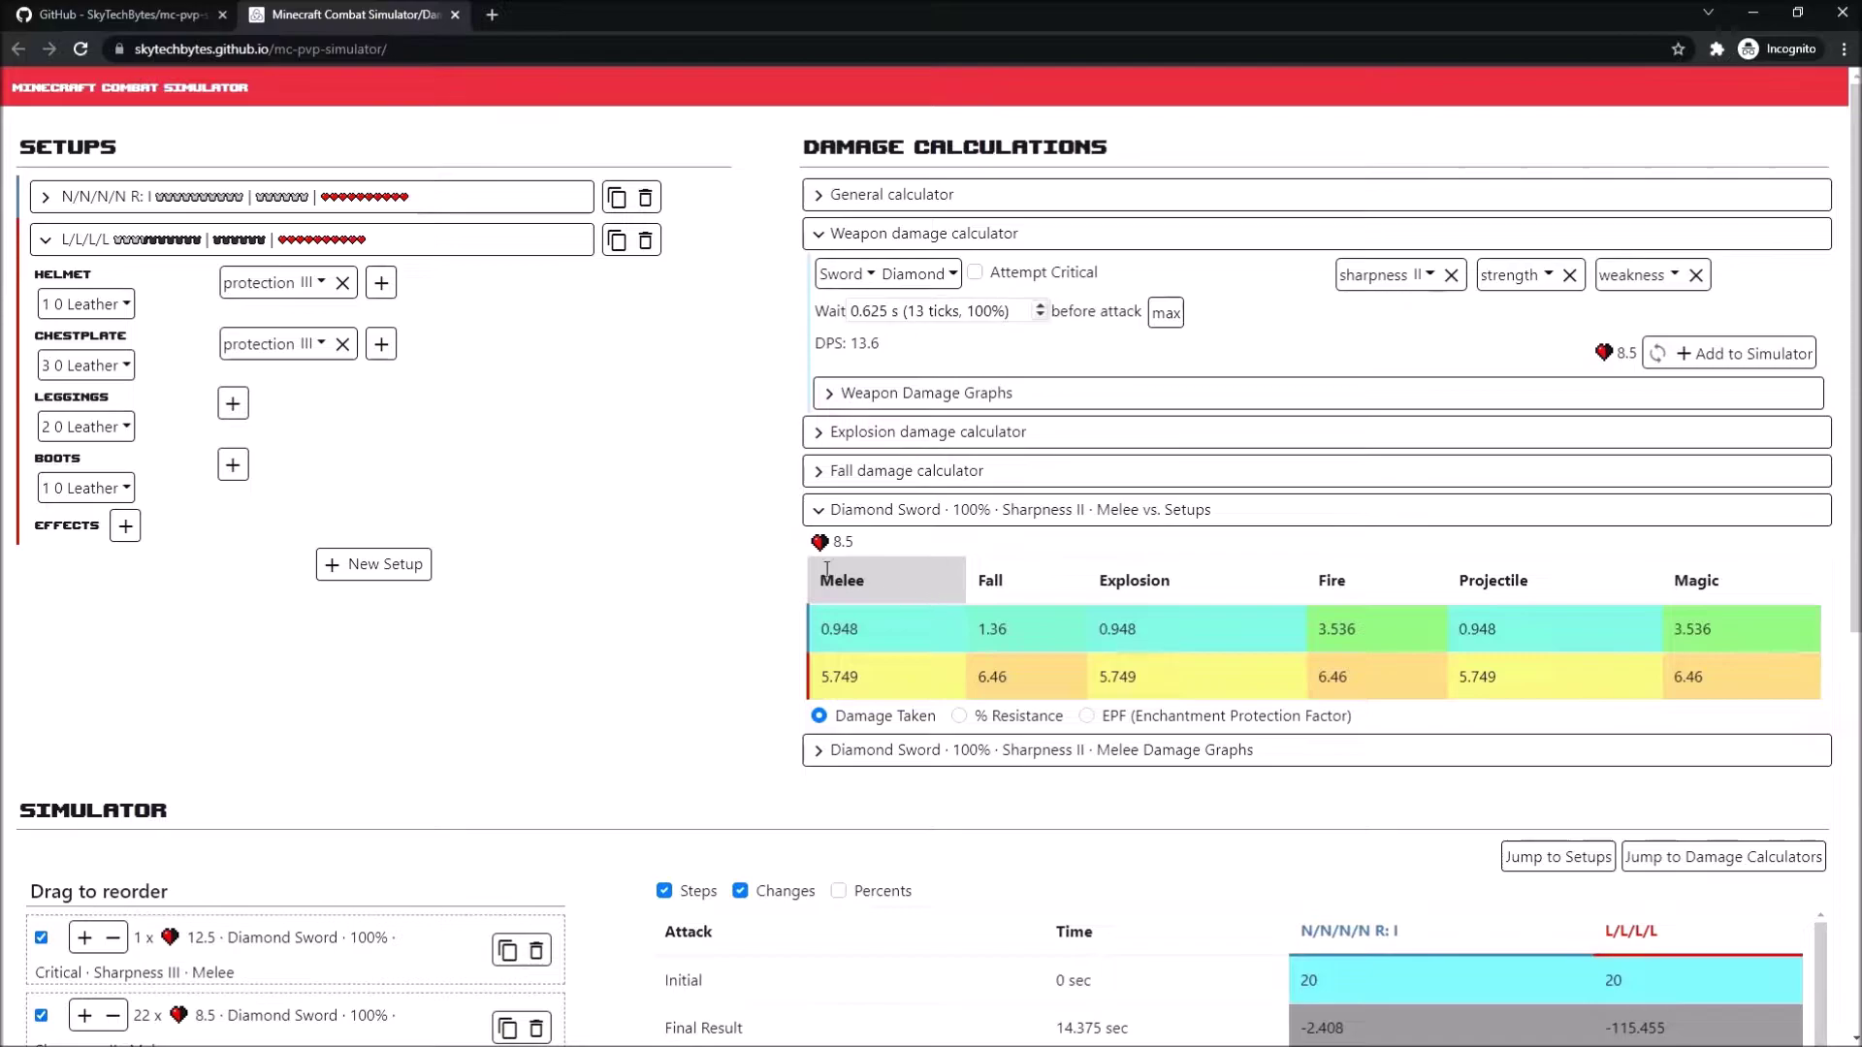
- Scroll the results table and pick out the N/N/N/N R: I and L/L/L/L setup columns
scroll(682, 577, "down", 5)
scroll(682, 577, "down", 2)
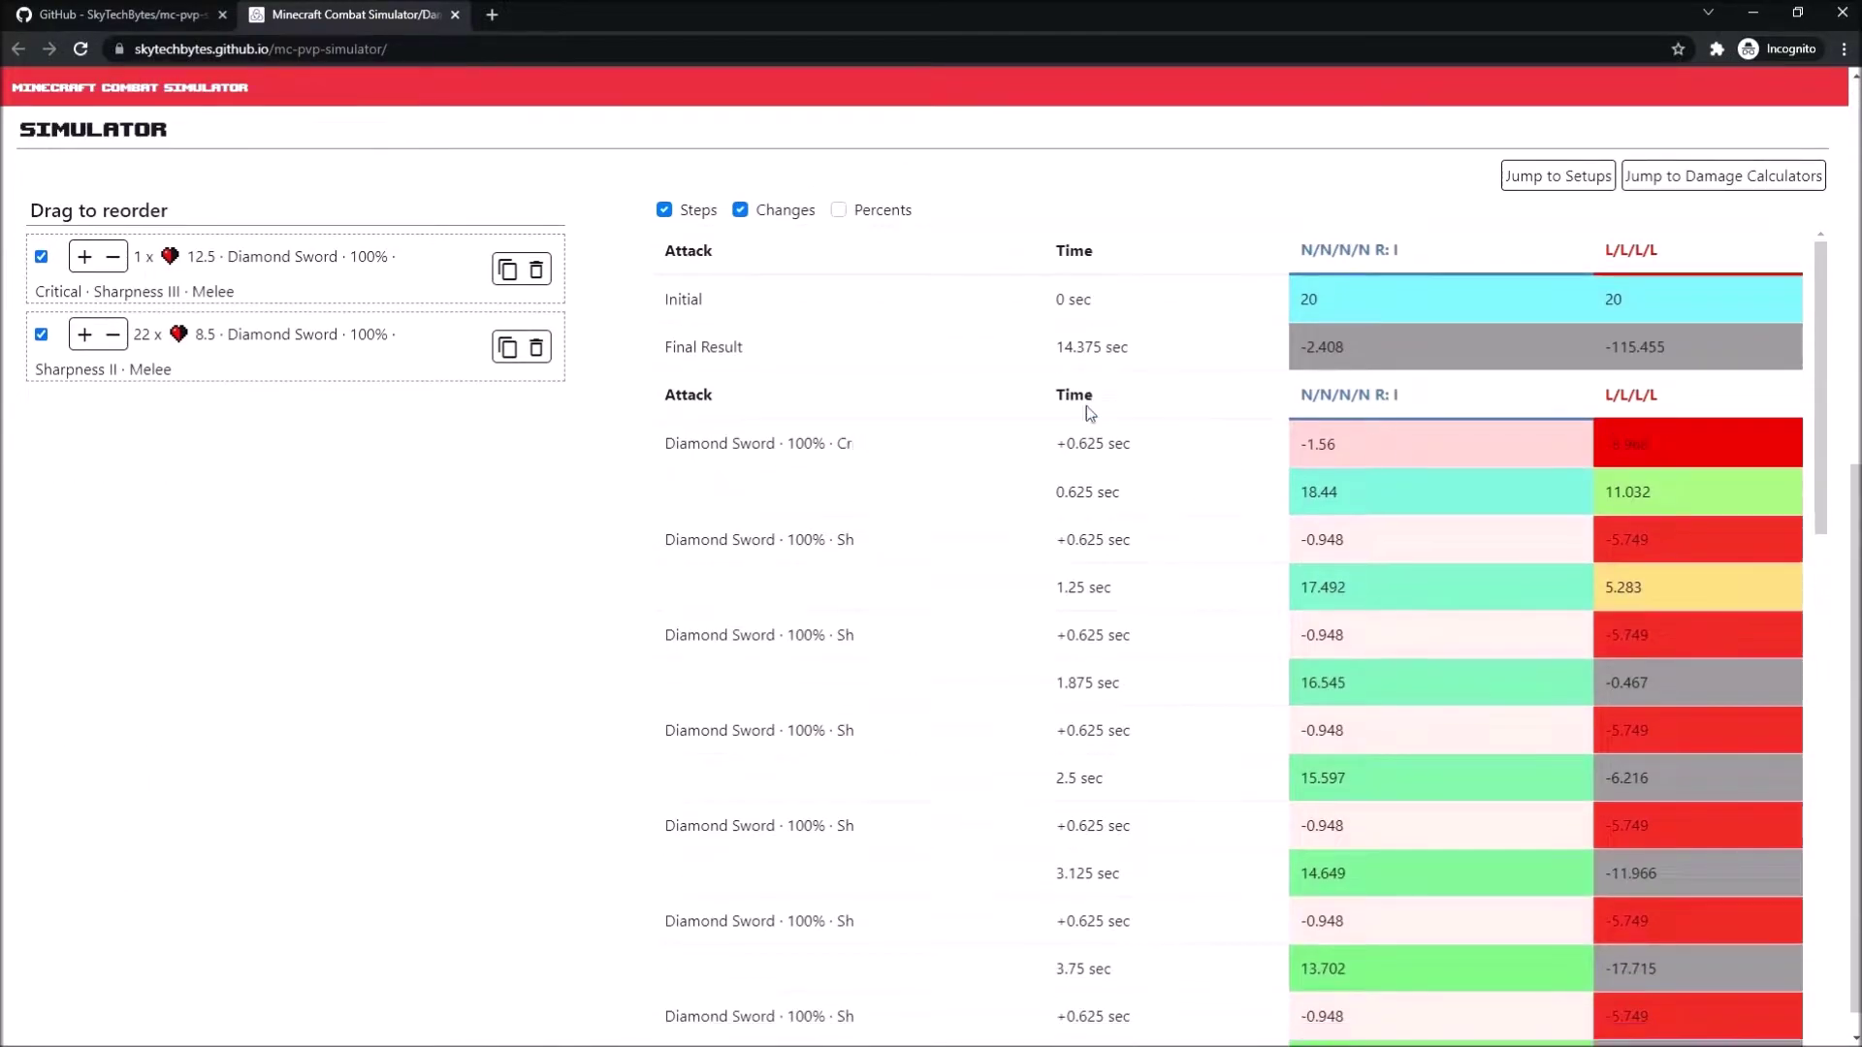
left_click_drag(1302, 262, 1649, 254)
left_click(1649, 254)
scroll(1355, 517, "up", 3)
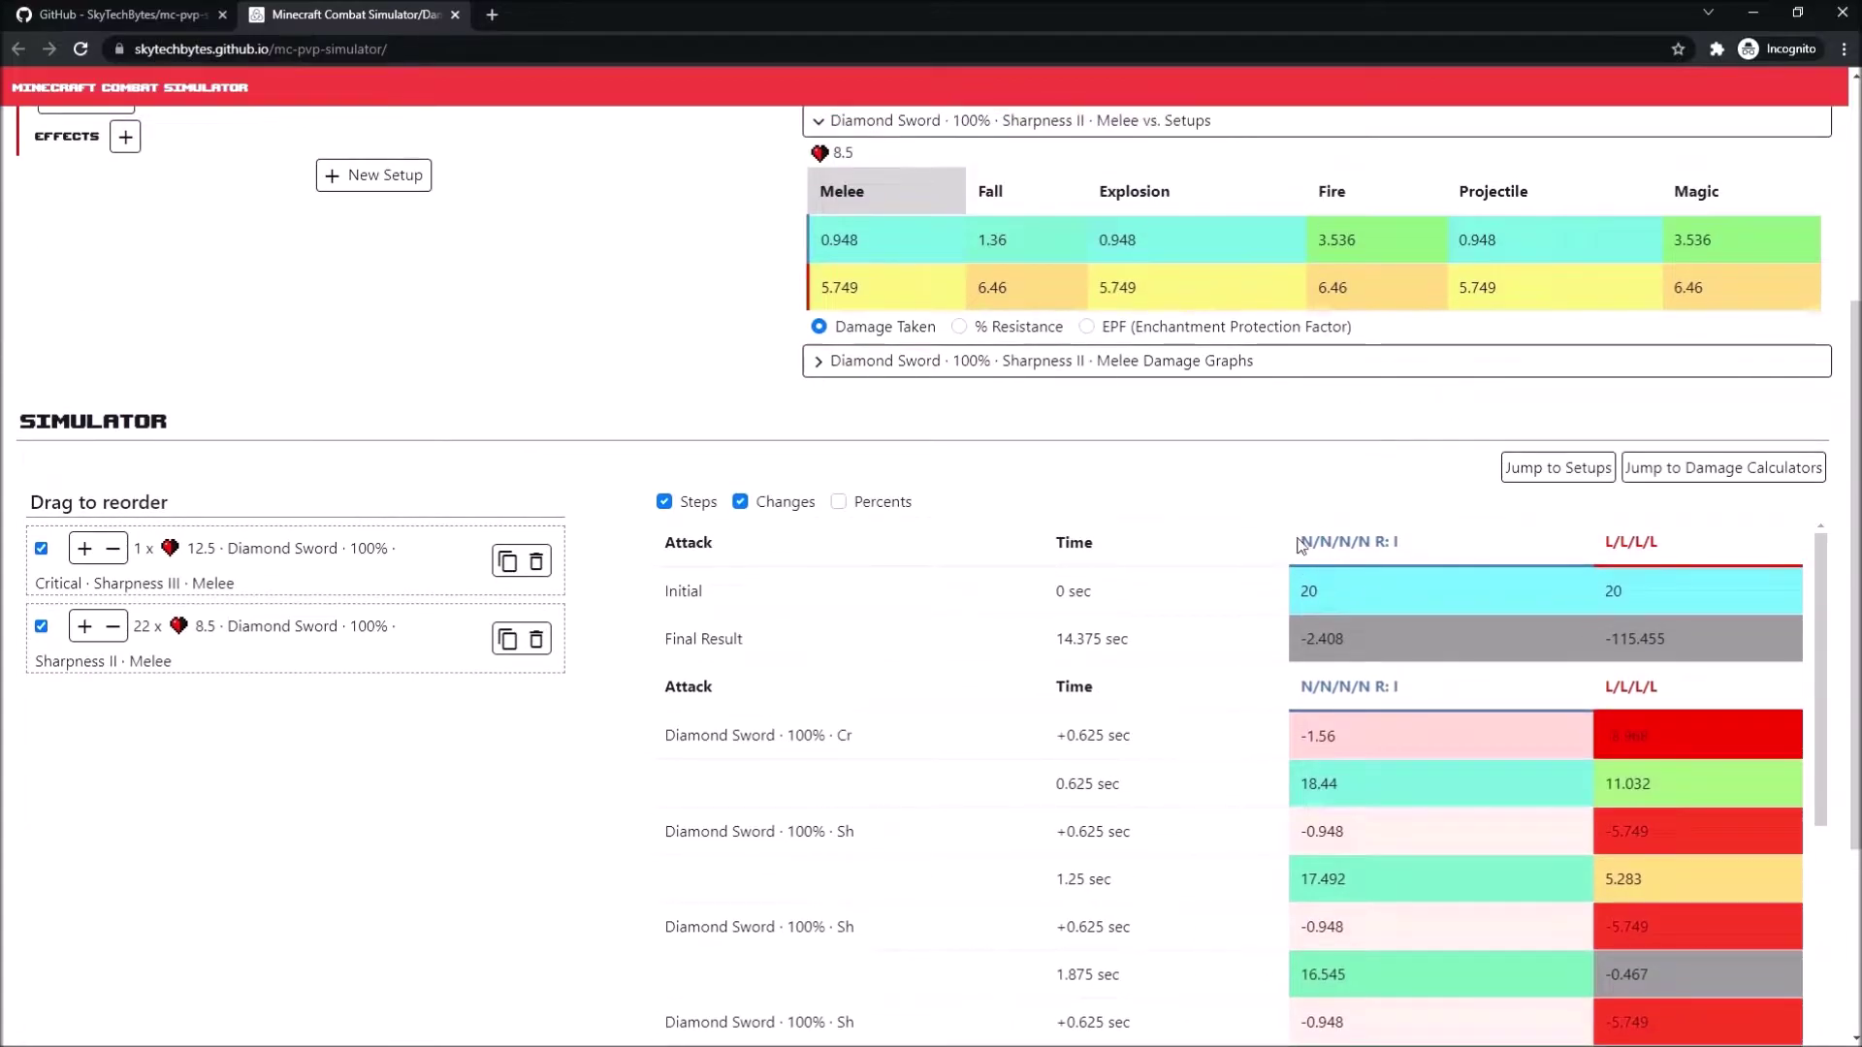
left_click_drag(1301, 545, 1458, 542)
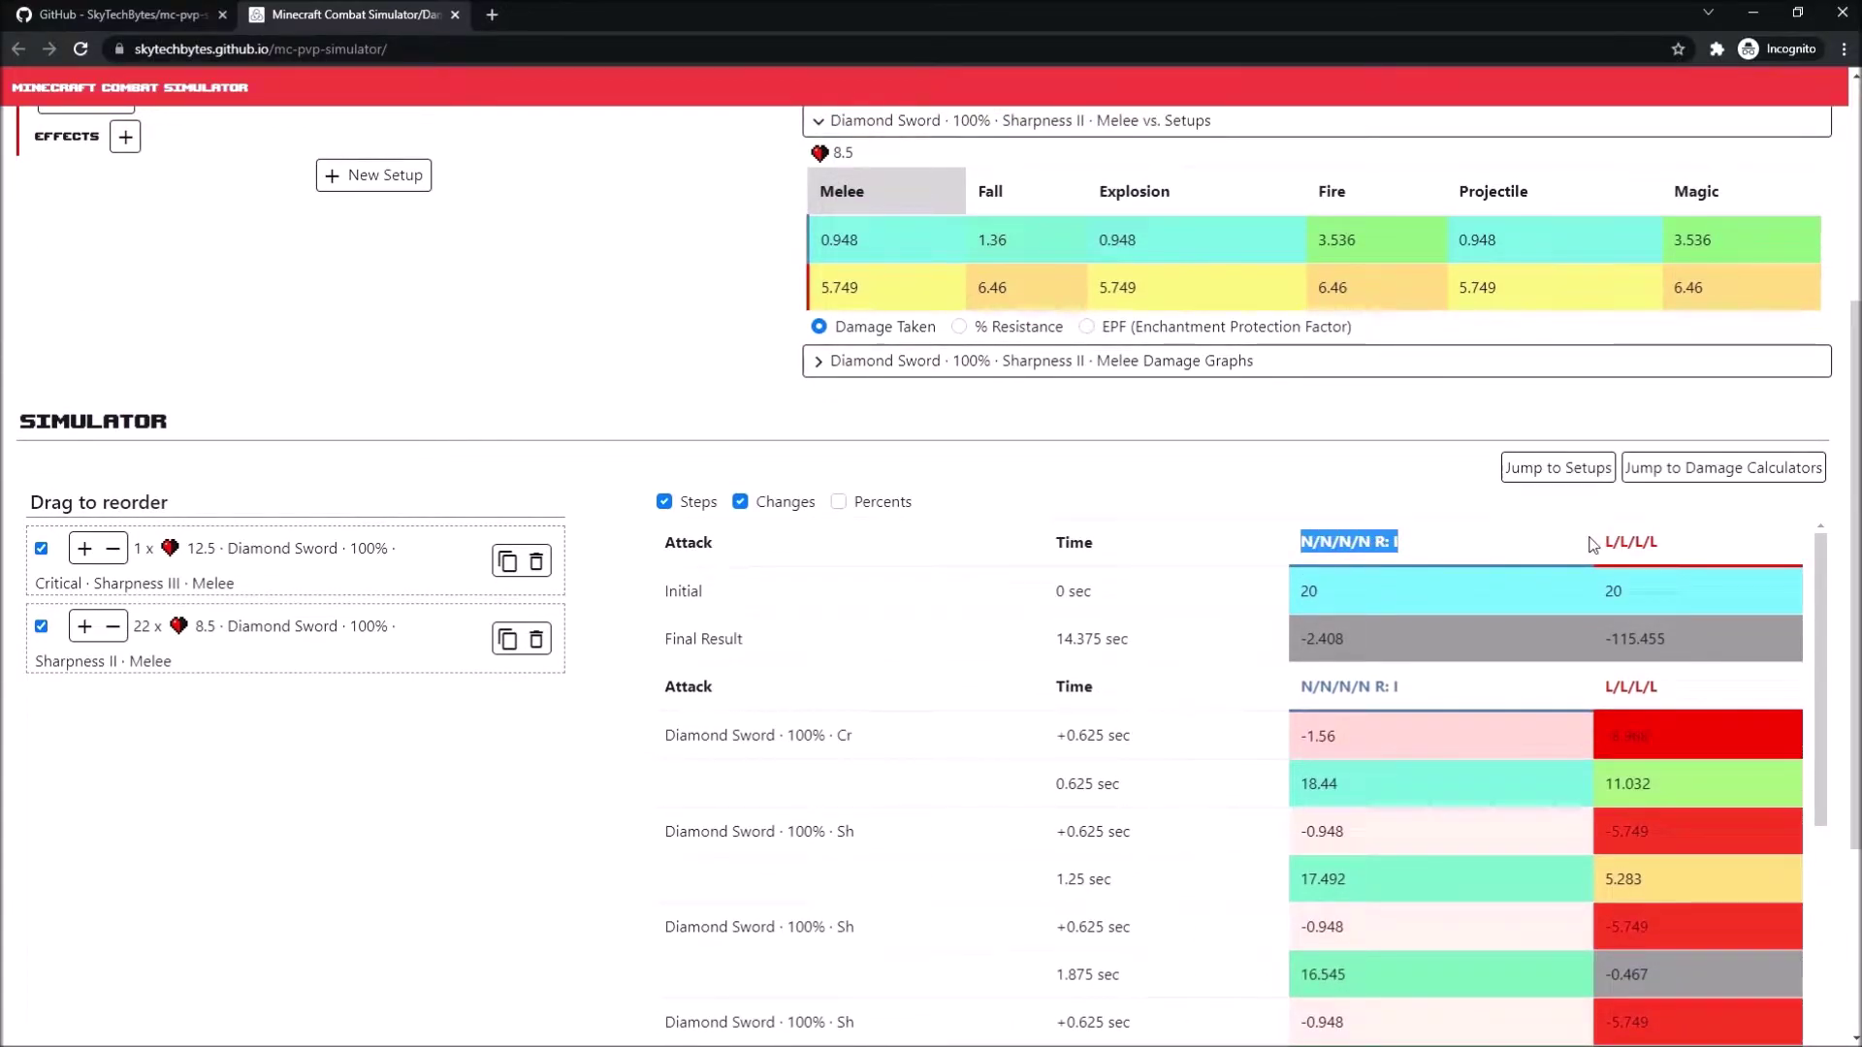
left_click(1693, 545)
left_click_drag(1601, 544, 1712, 553)
- Scroll through the table comparing leather's -115.455 against Netherite's -2.408 at 14.375 sec
scroll(1717, 543, "down", 2)
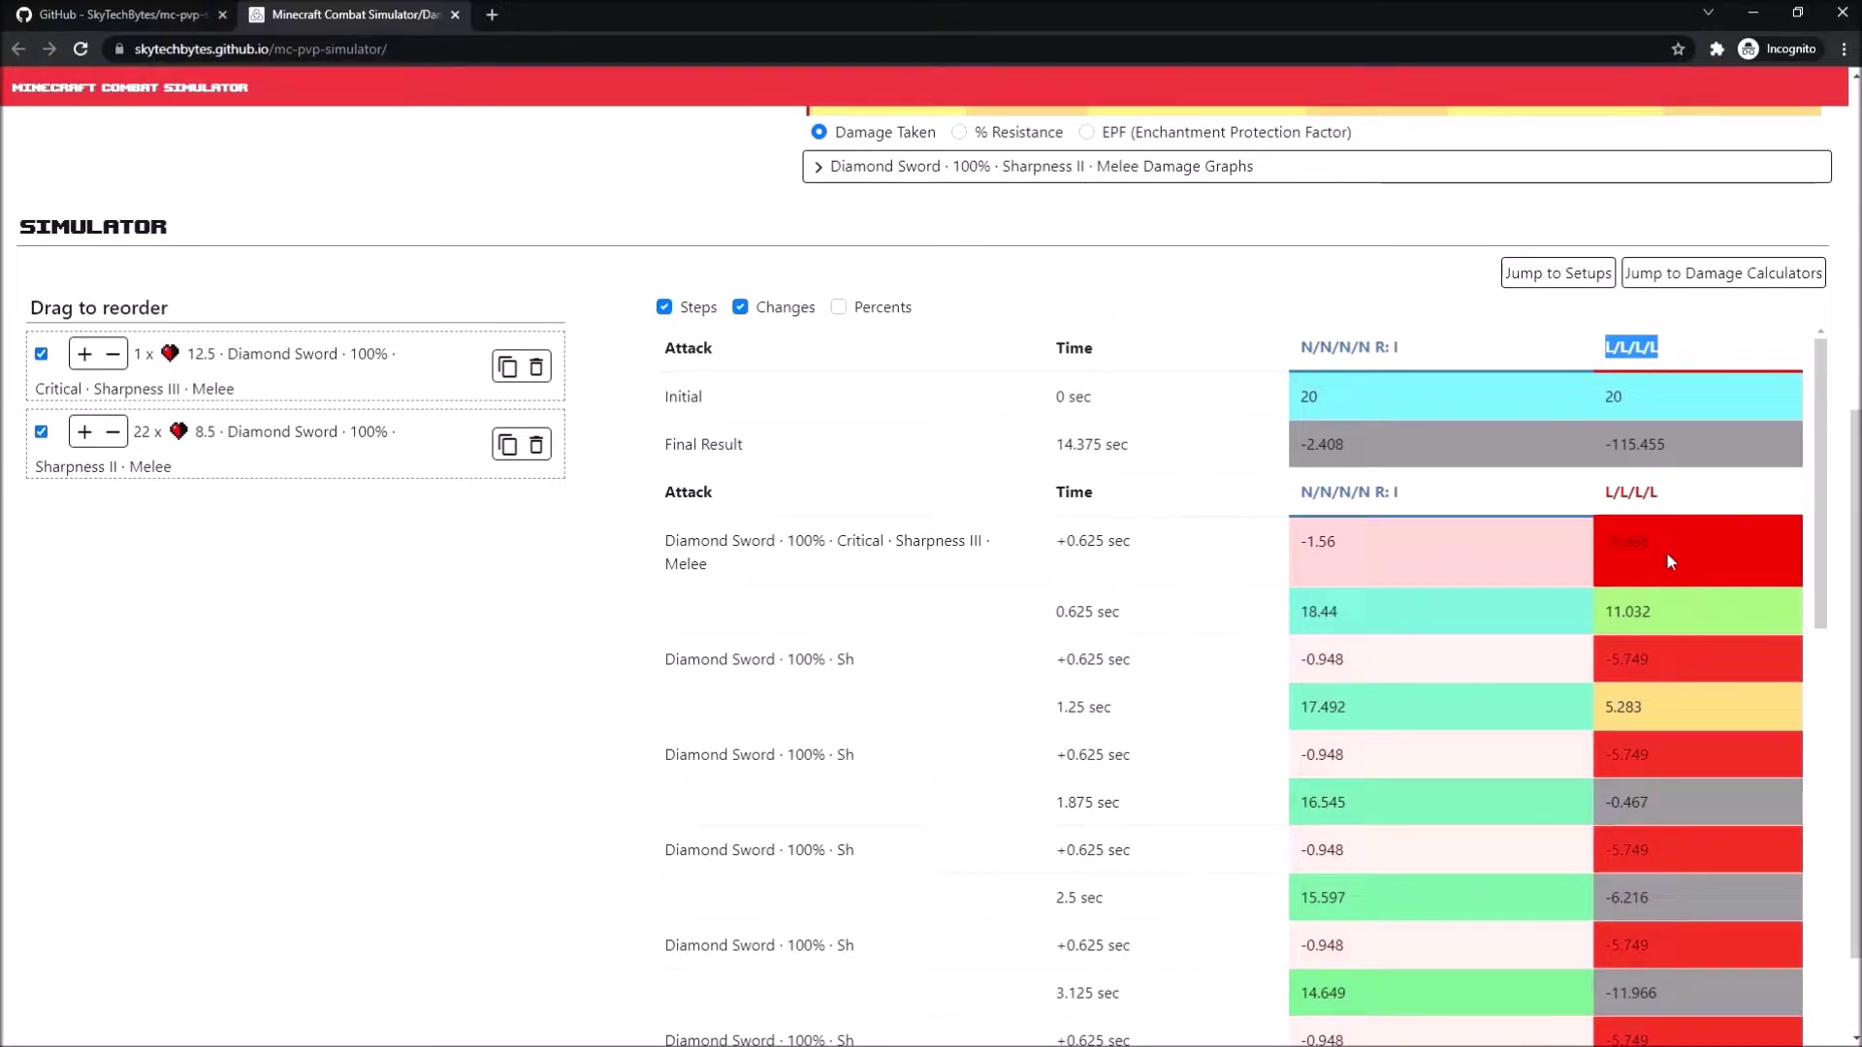
scroll(1664, 541, "down", 5)
scroll(1668, 515, "up", 5)
scroll(1206, 568, "down", 15)
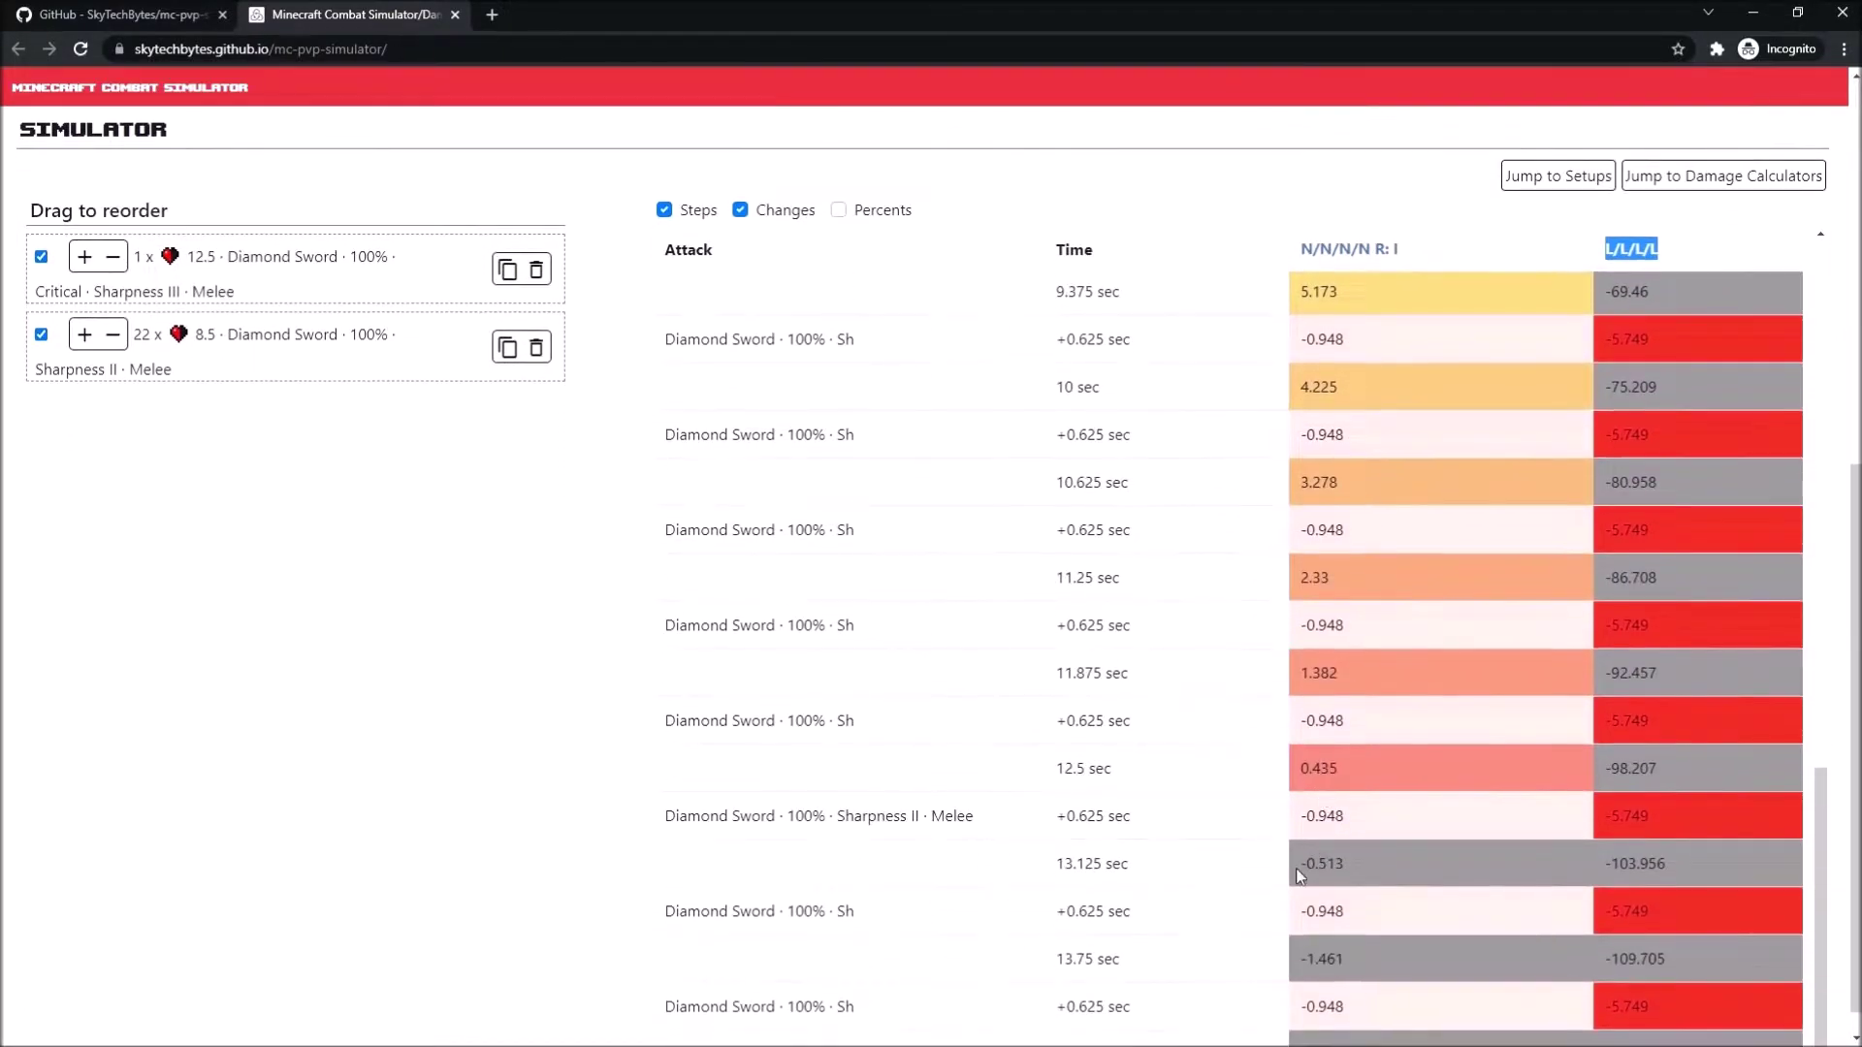
scroll(1261, 842, "up", 15)
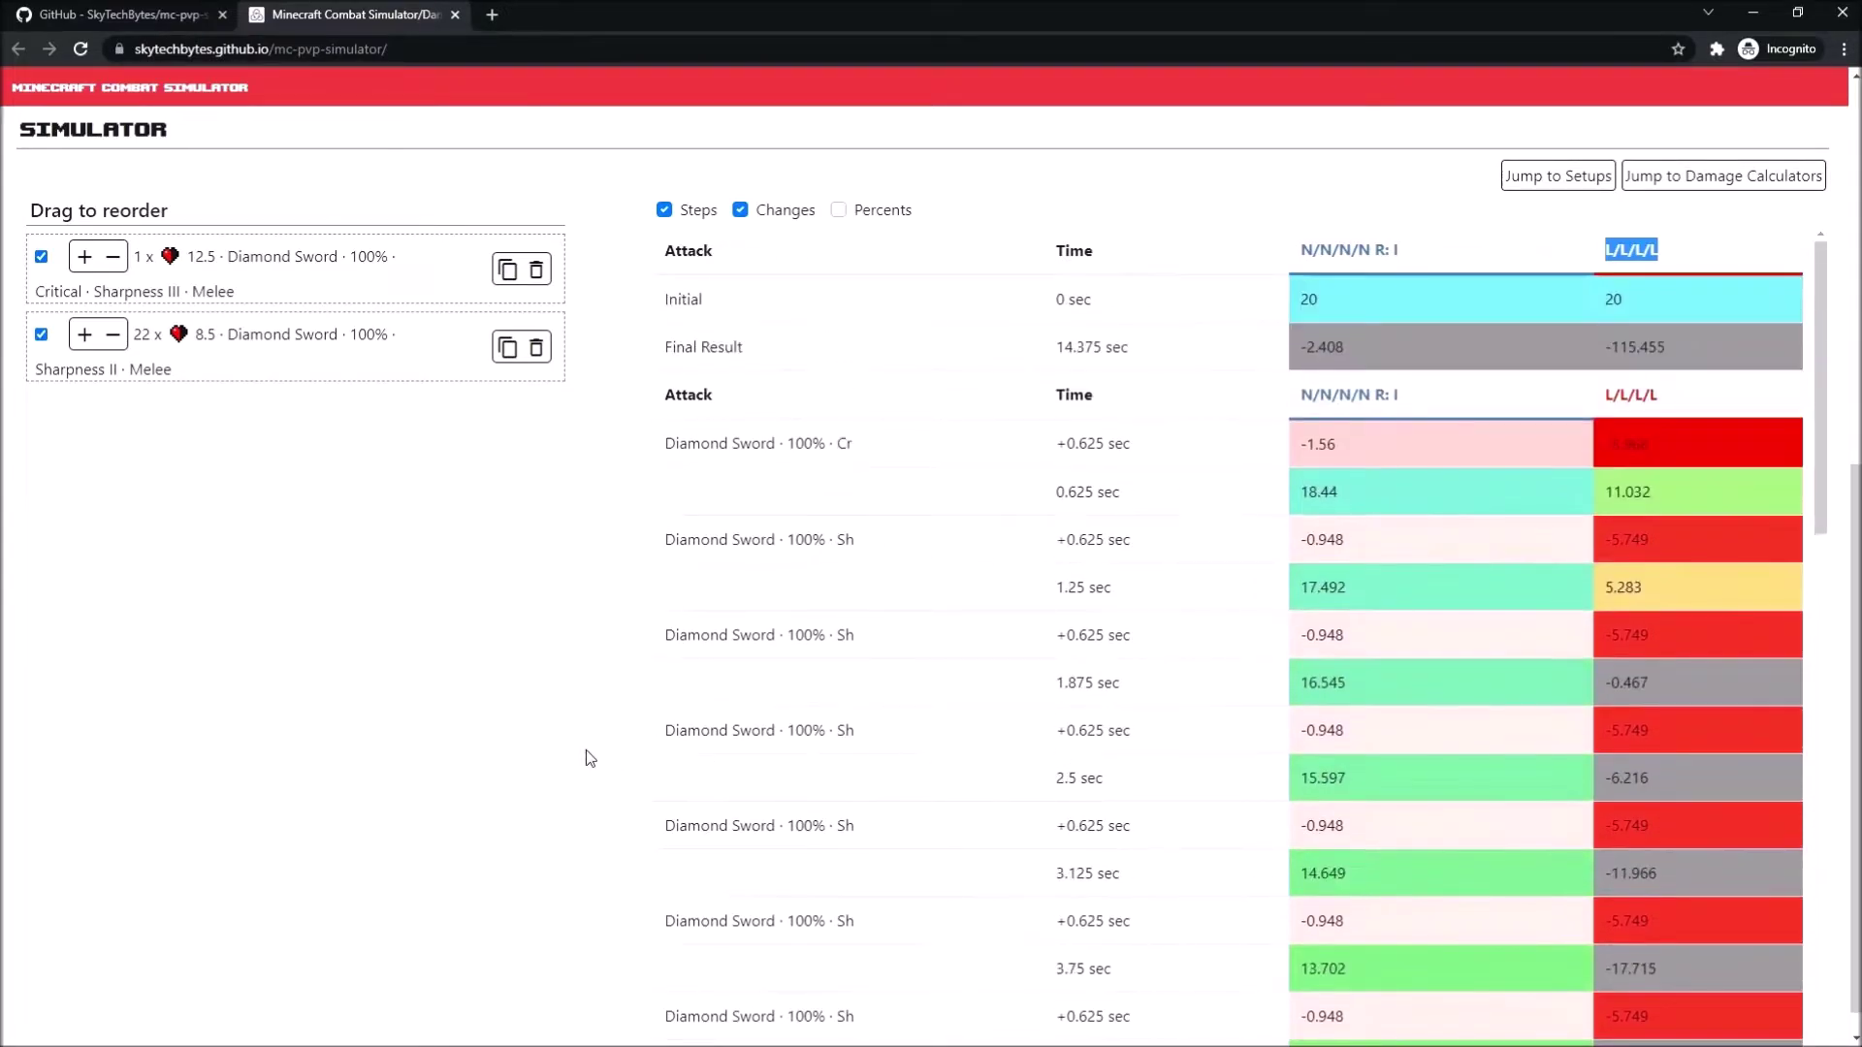
scroll(586, 760, "up", 6)
scroll(590, 679, "down", 6)
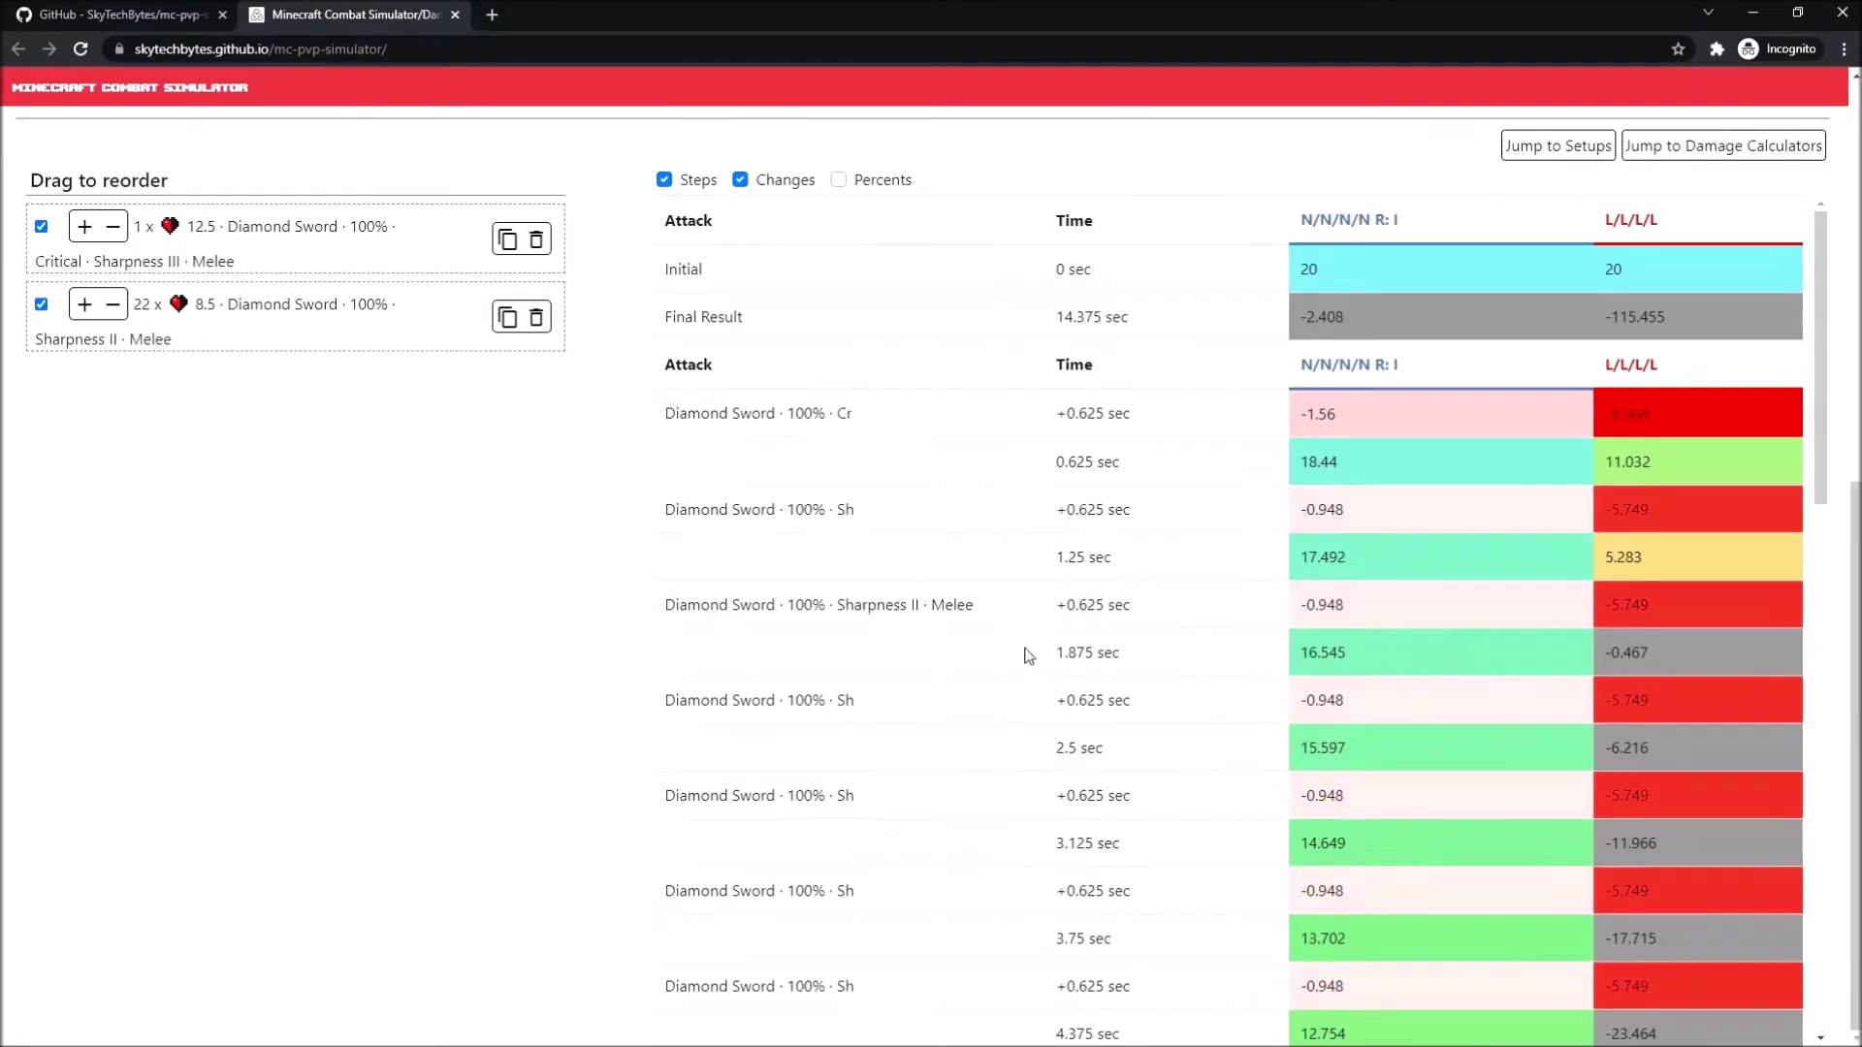
- Show the Sharpness II attack against both setups and collapse the L/L/L/L setup
left_click(907, 605)
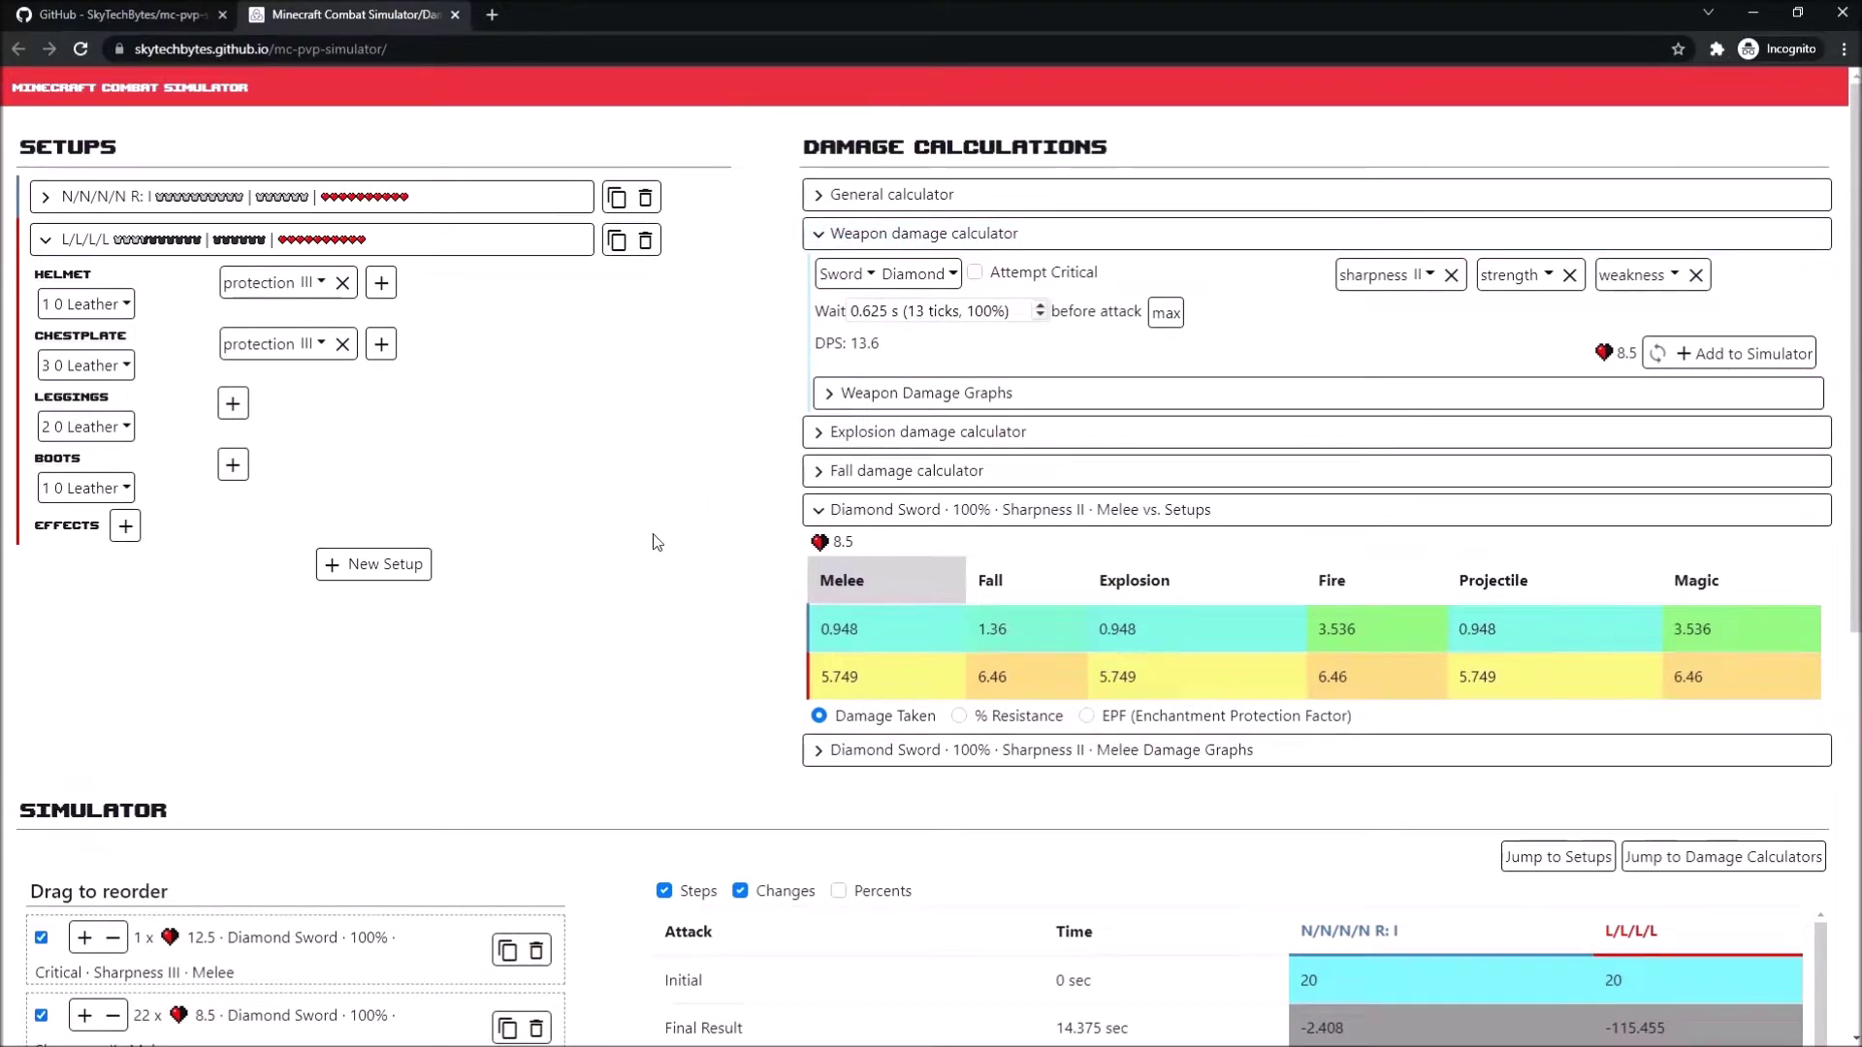
scroll(649, 667, "down", 7)
scroll(609, 657, "up", 7)
left_click(386, 243)
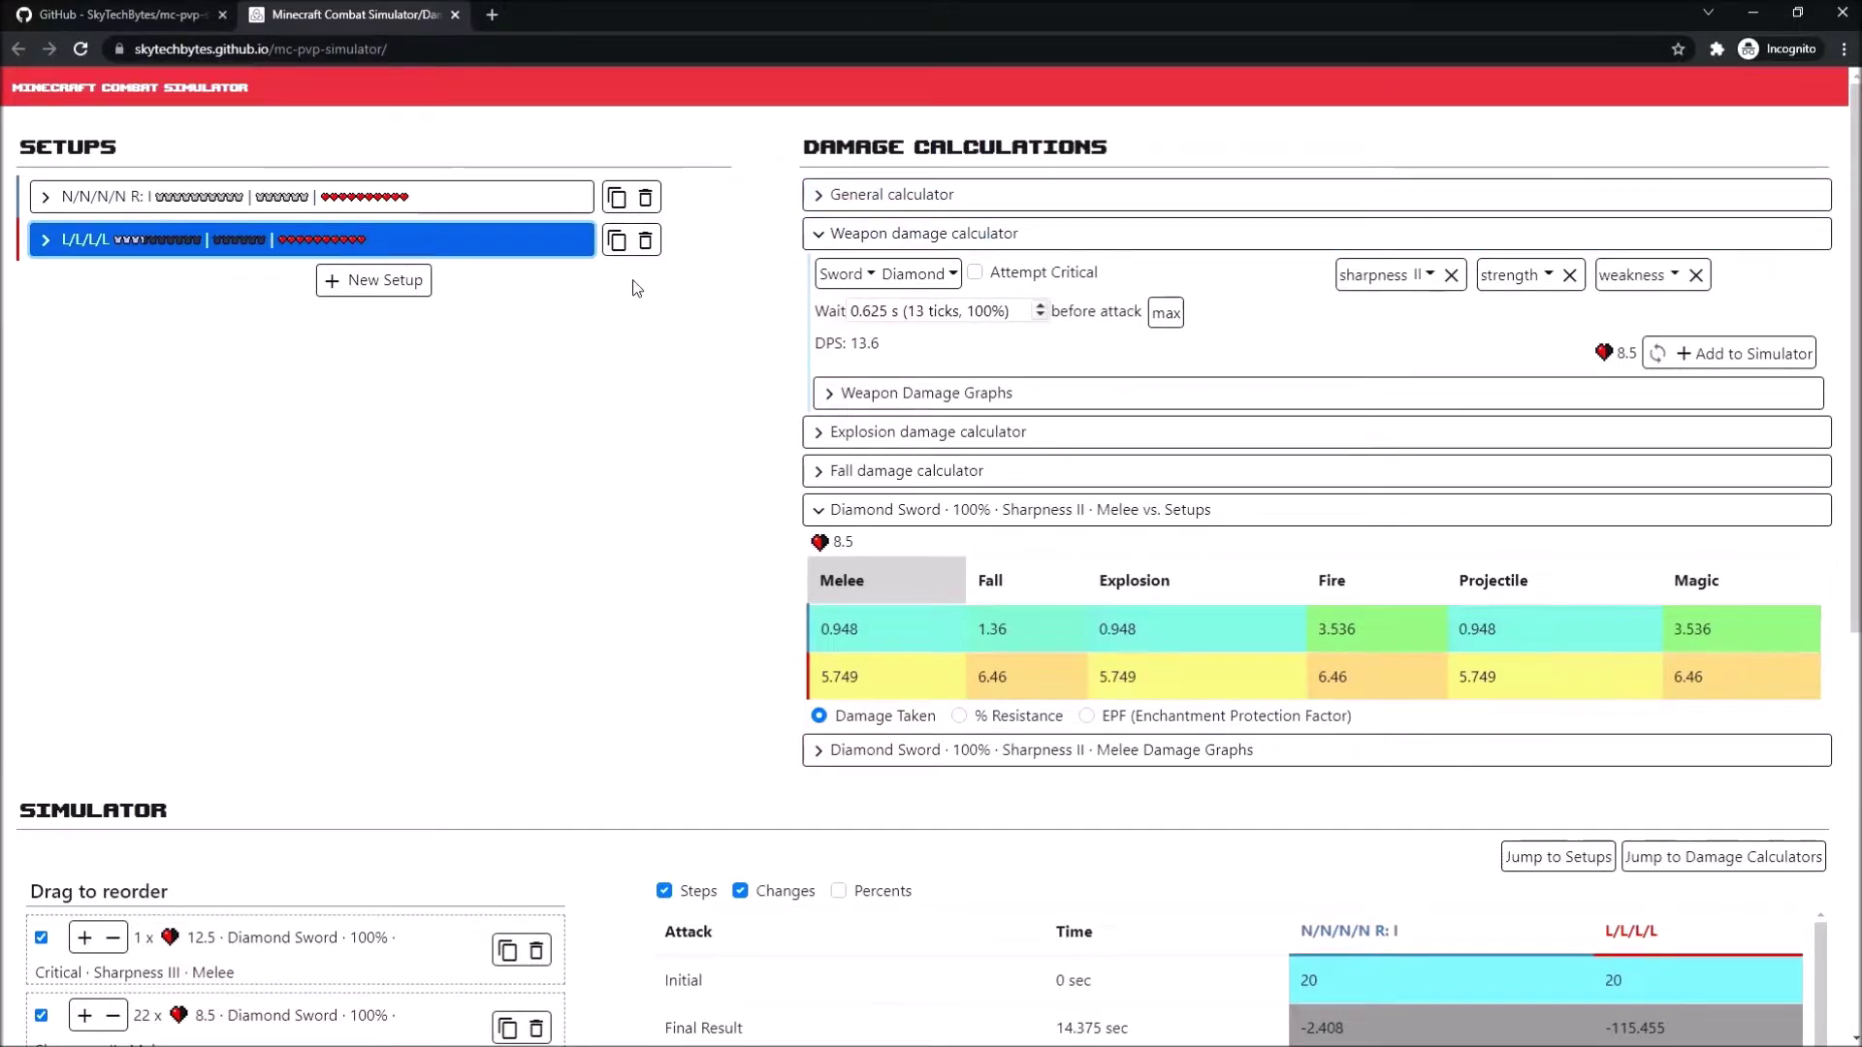
- Open the general damage calculator and review its Melee, Fire and Magic columns
left_click(970, 195)
left_click_drag(835, 464, 1004, 466)
left_click_drag(1318, 464, 1557, 470)
left_click_drag(1675, 466, 1790, 478)
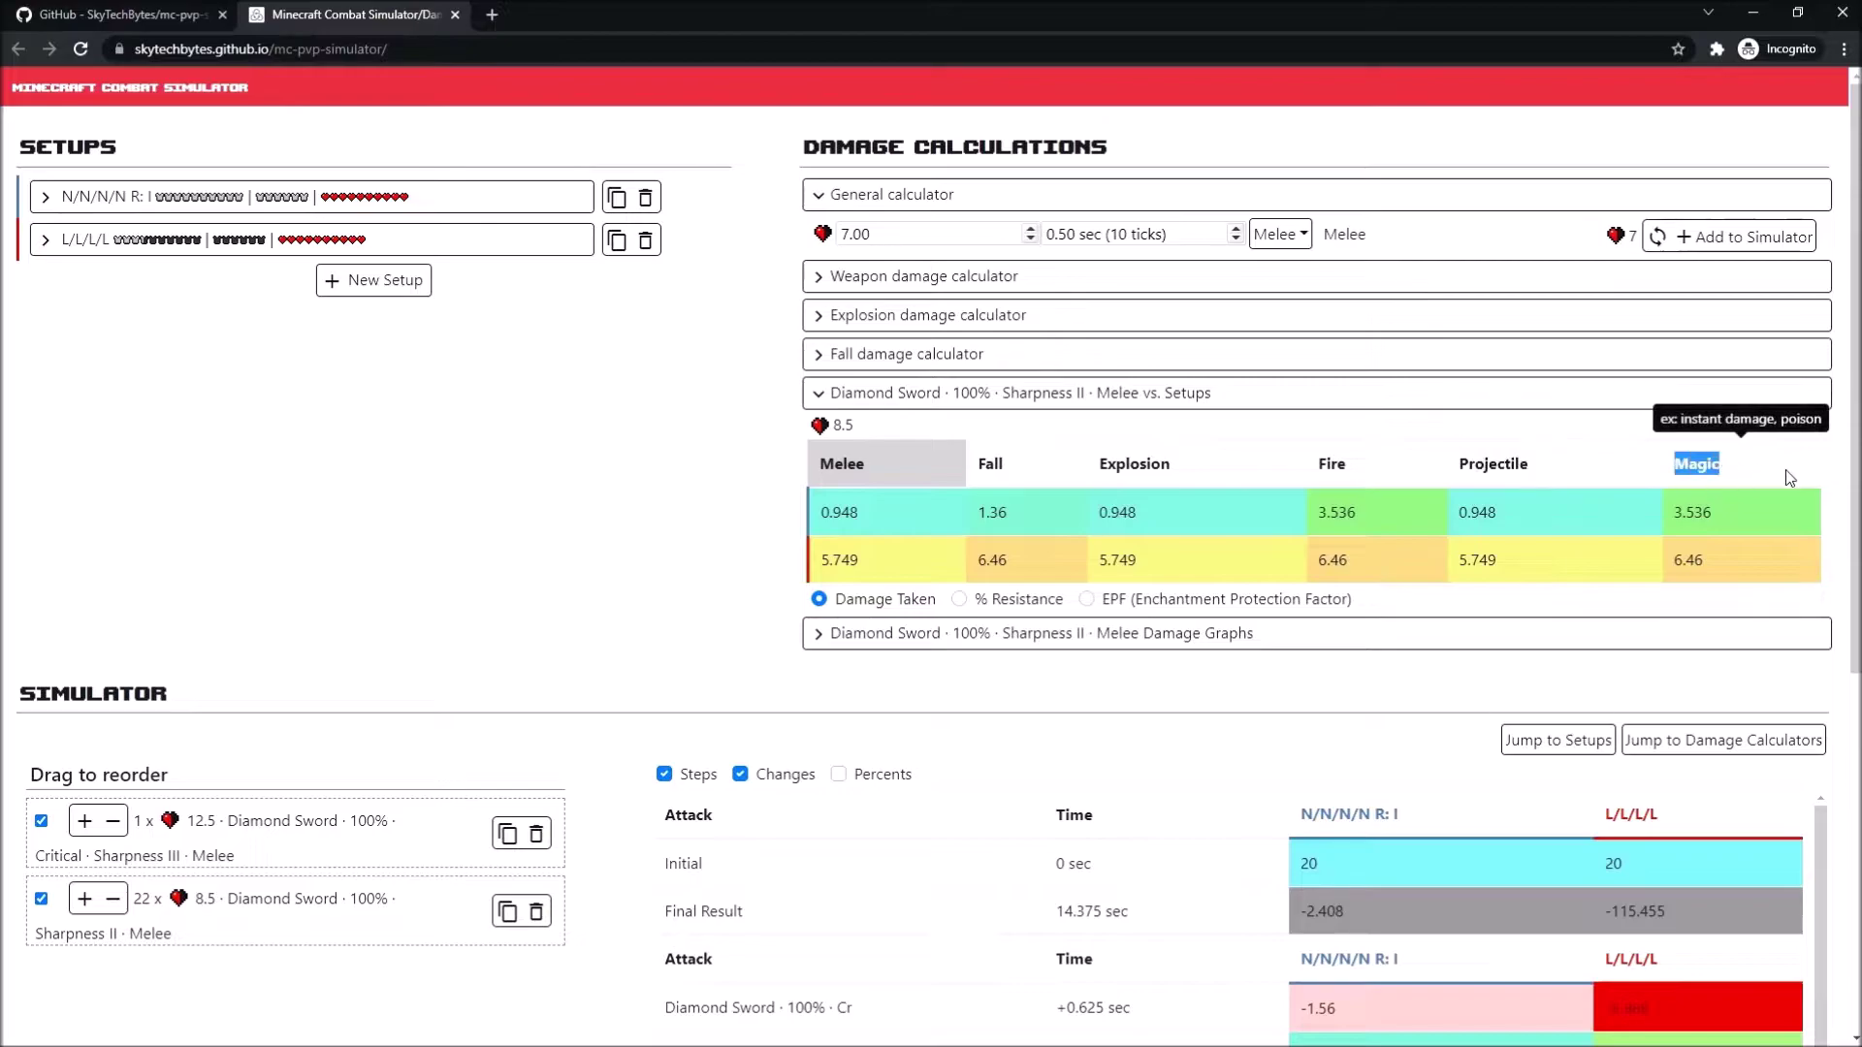
left_click(749, 496)
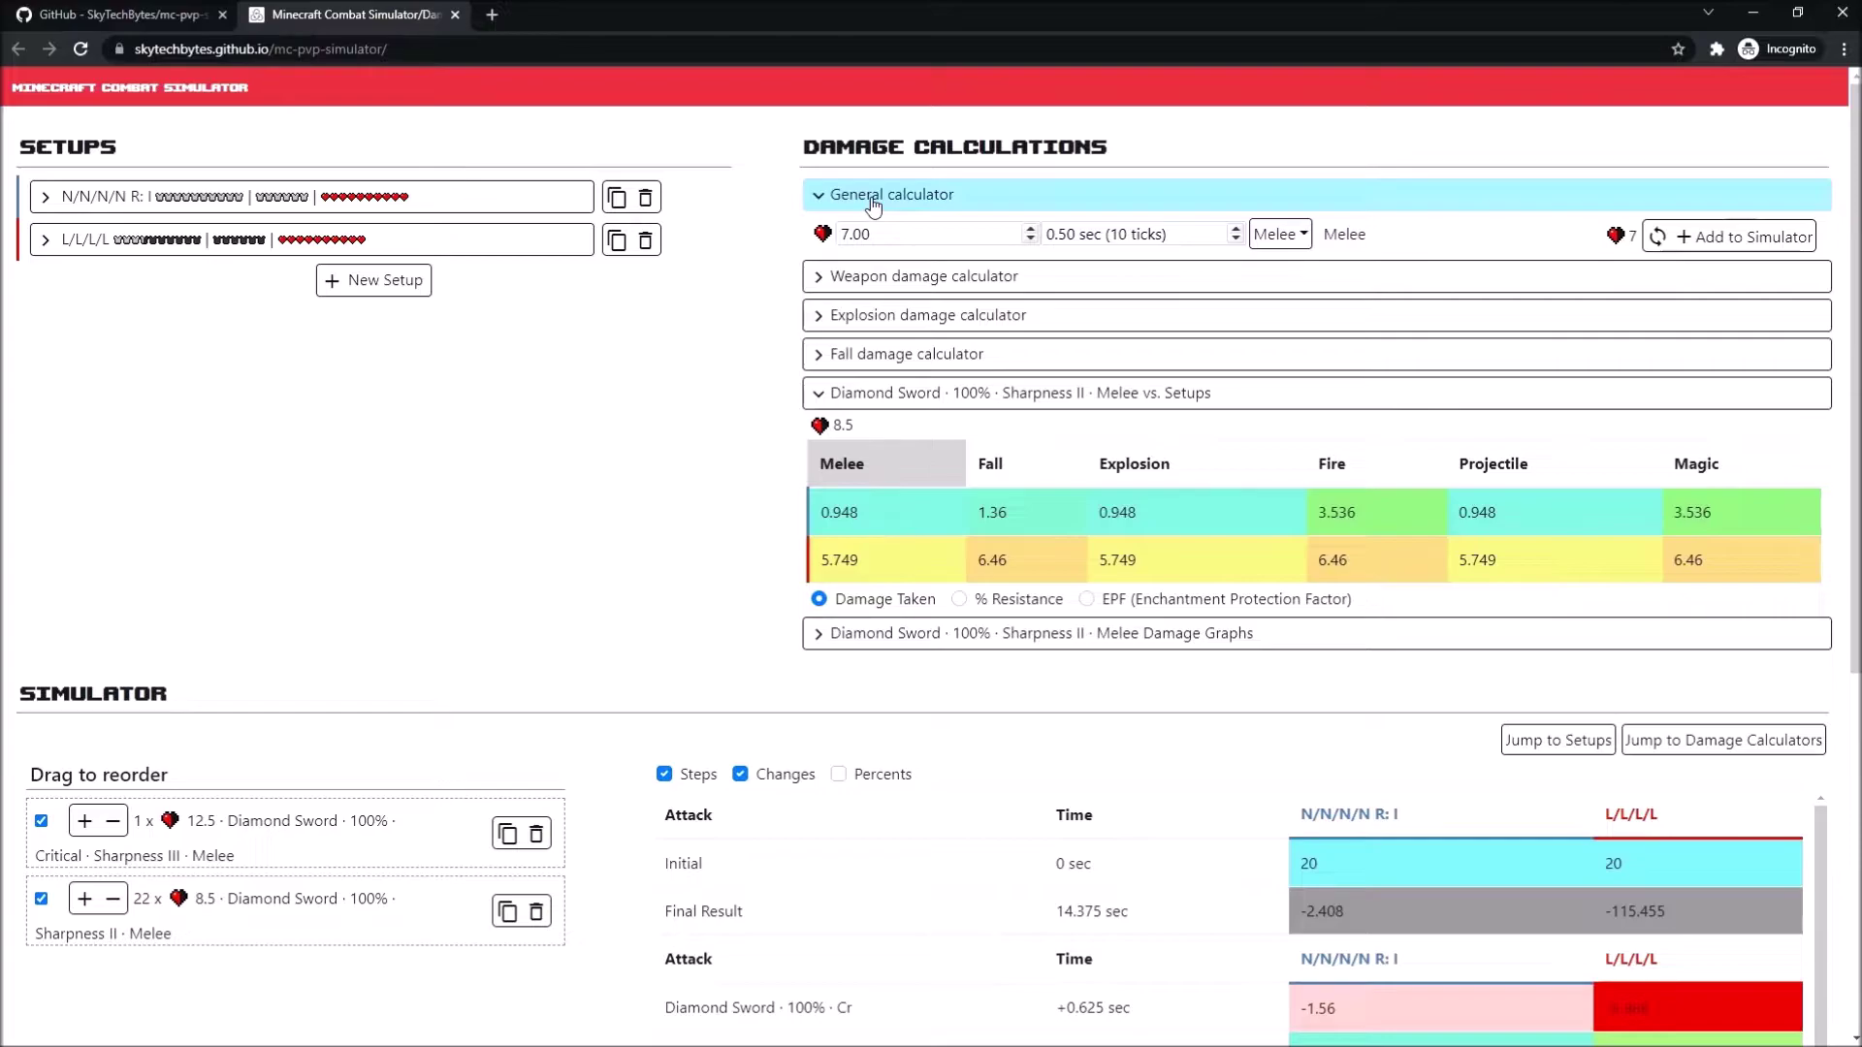
- Inspect the 7.00 damage and attack time fields, then the damage-type list
left_click(957, 234)
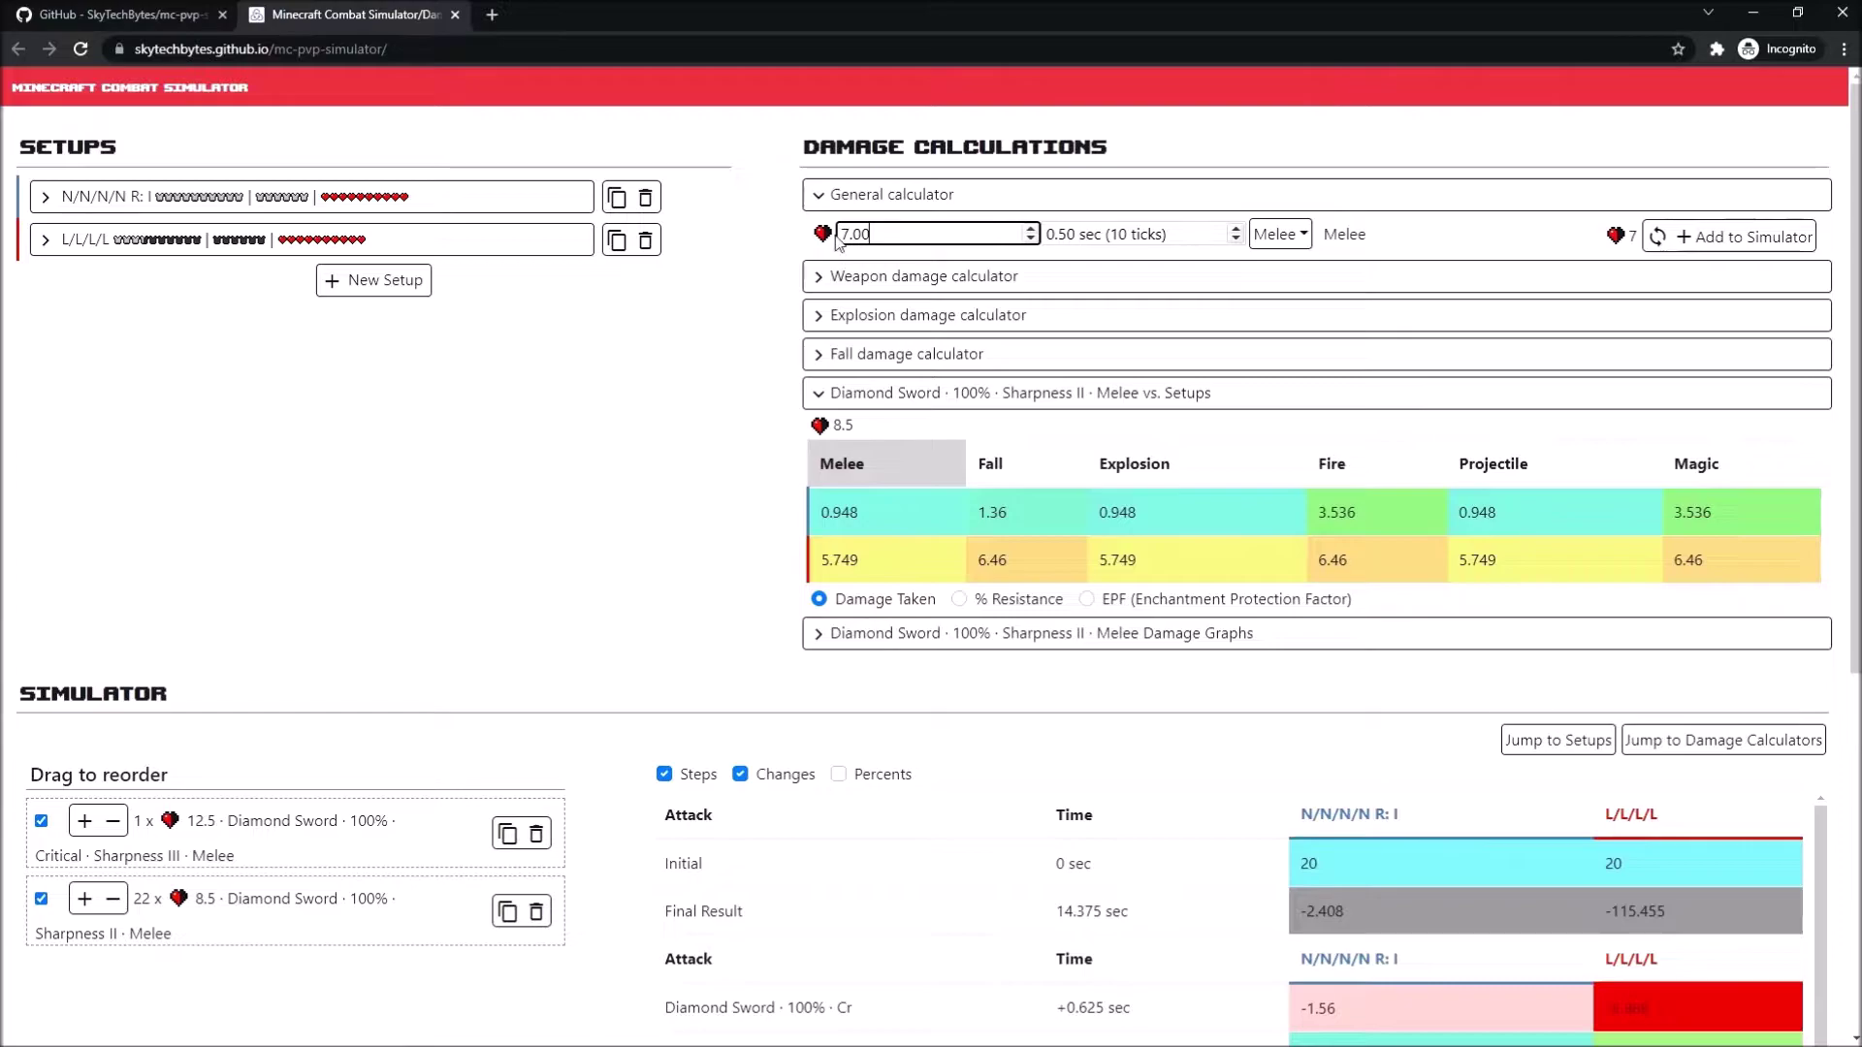
left_click_drag(883, 237, 805, 247)
left_click(897, 241)
left_click(1147, 234)
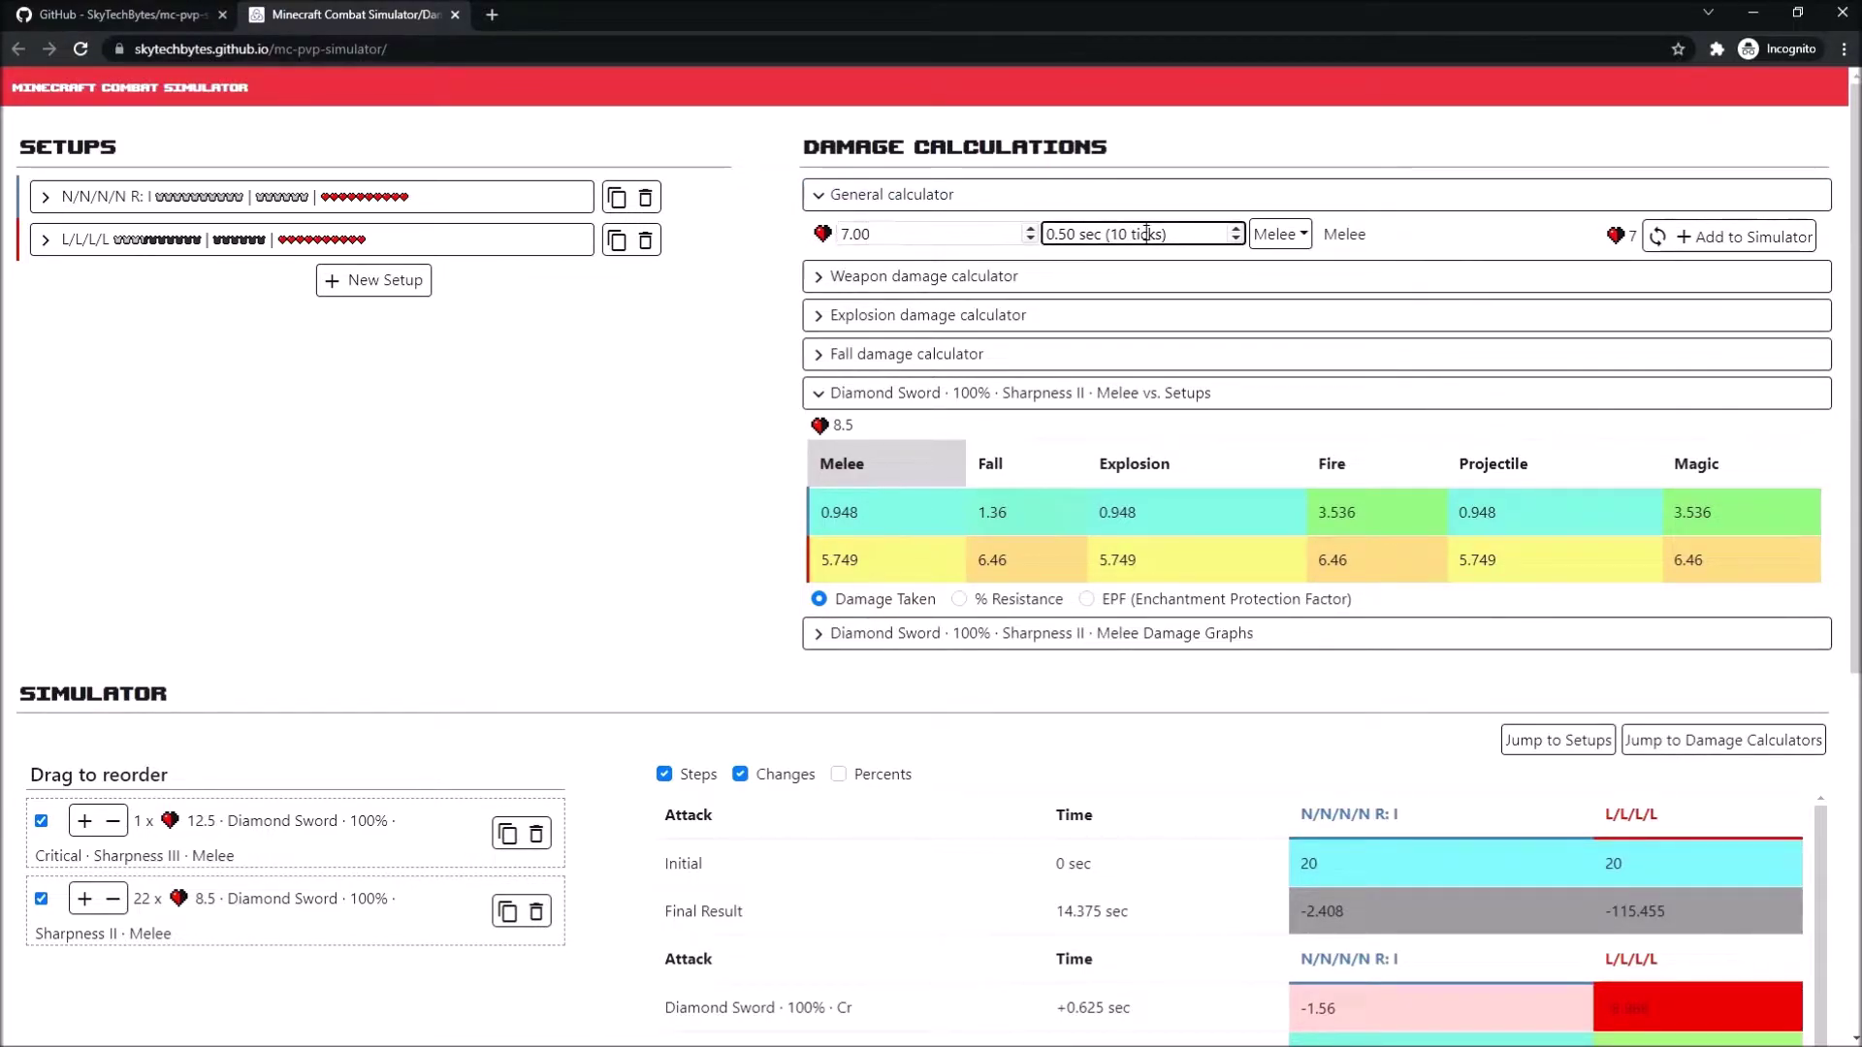
left_click(1299, 239)
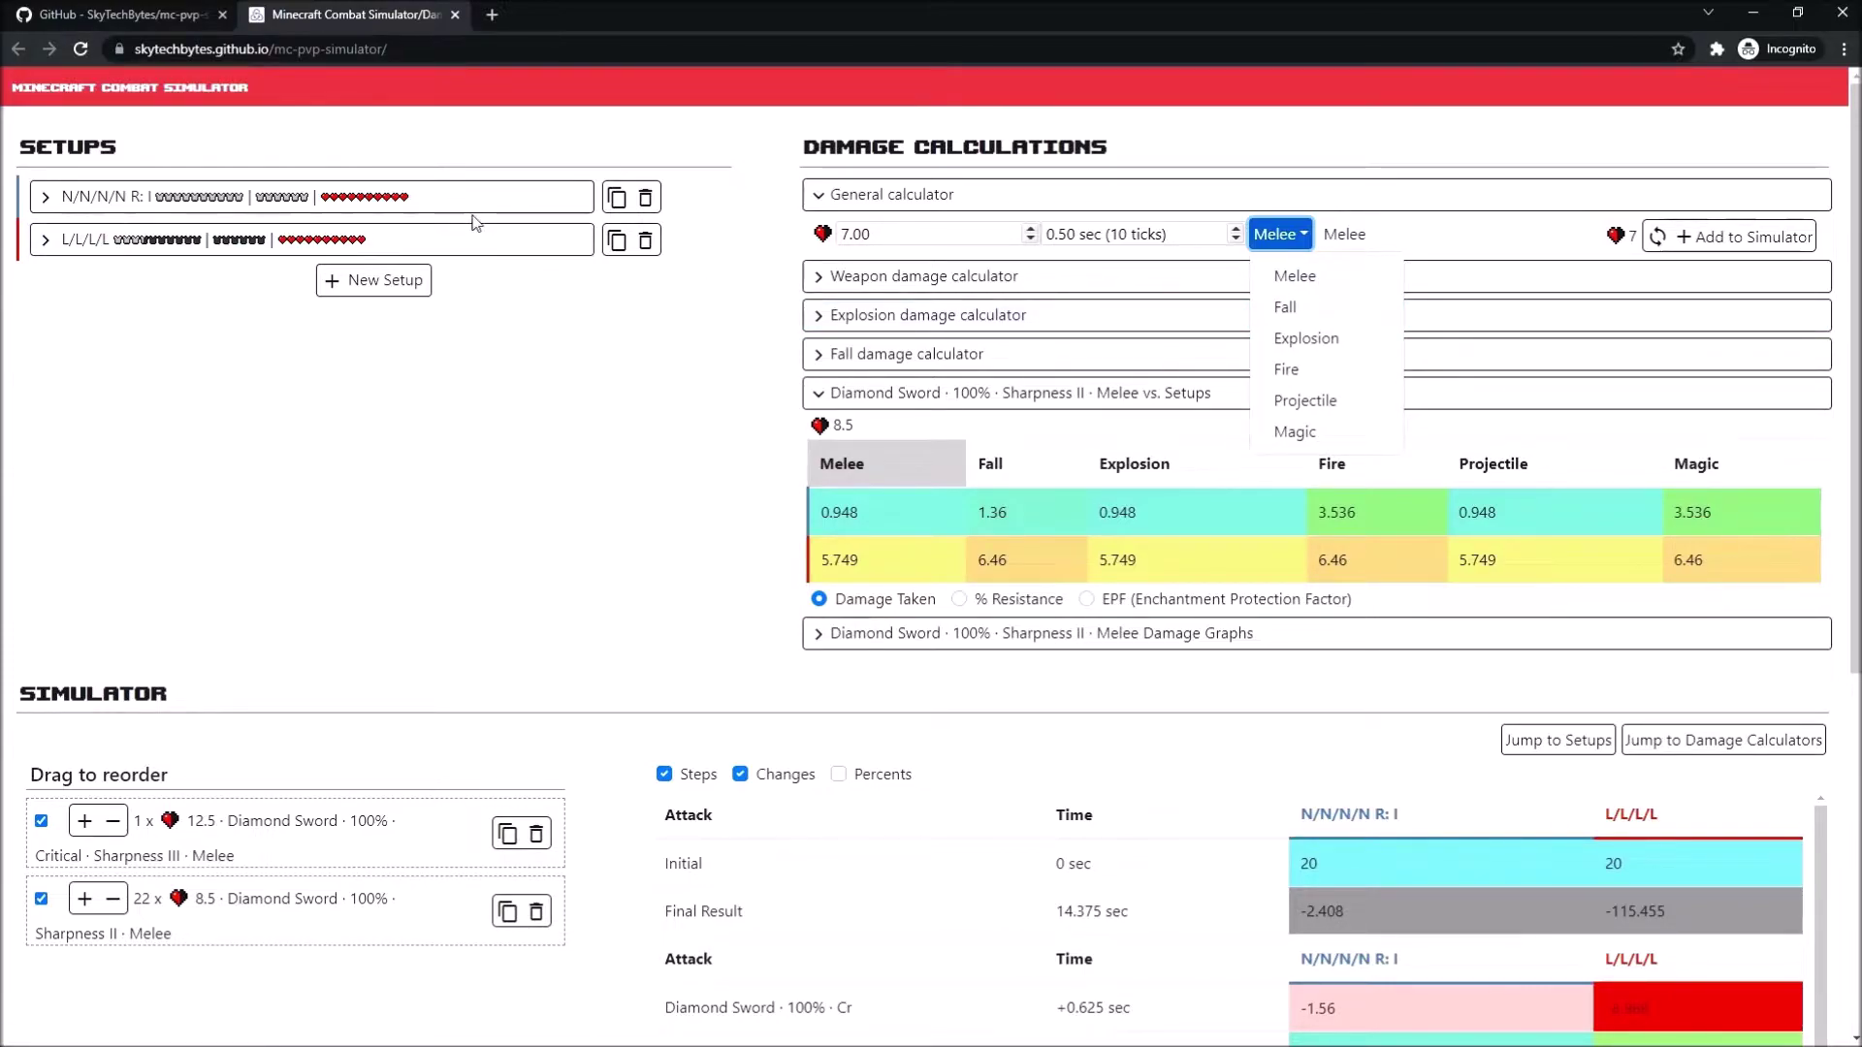
- Keep Melee as the damage type and duplicate the L/L/L/L setup
left_click(443, 264)
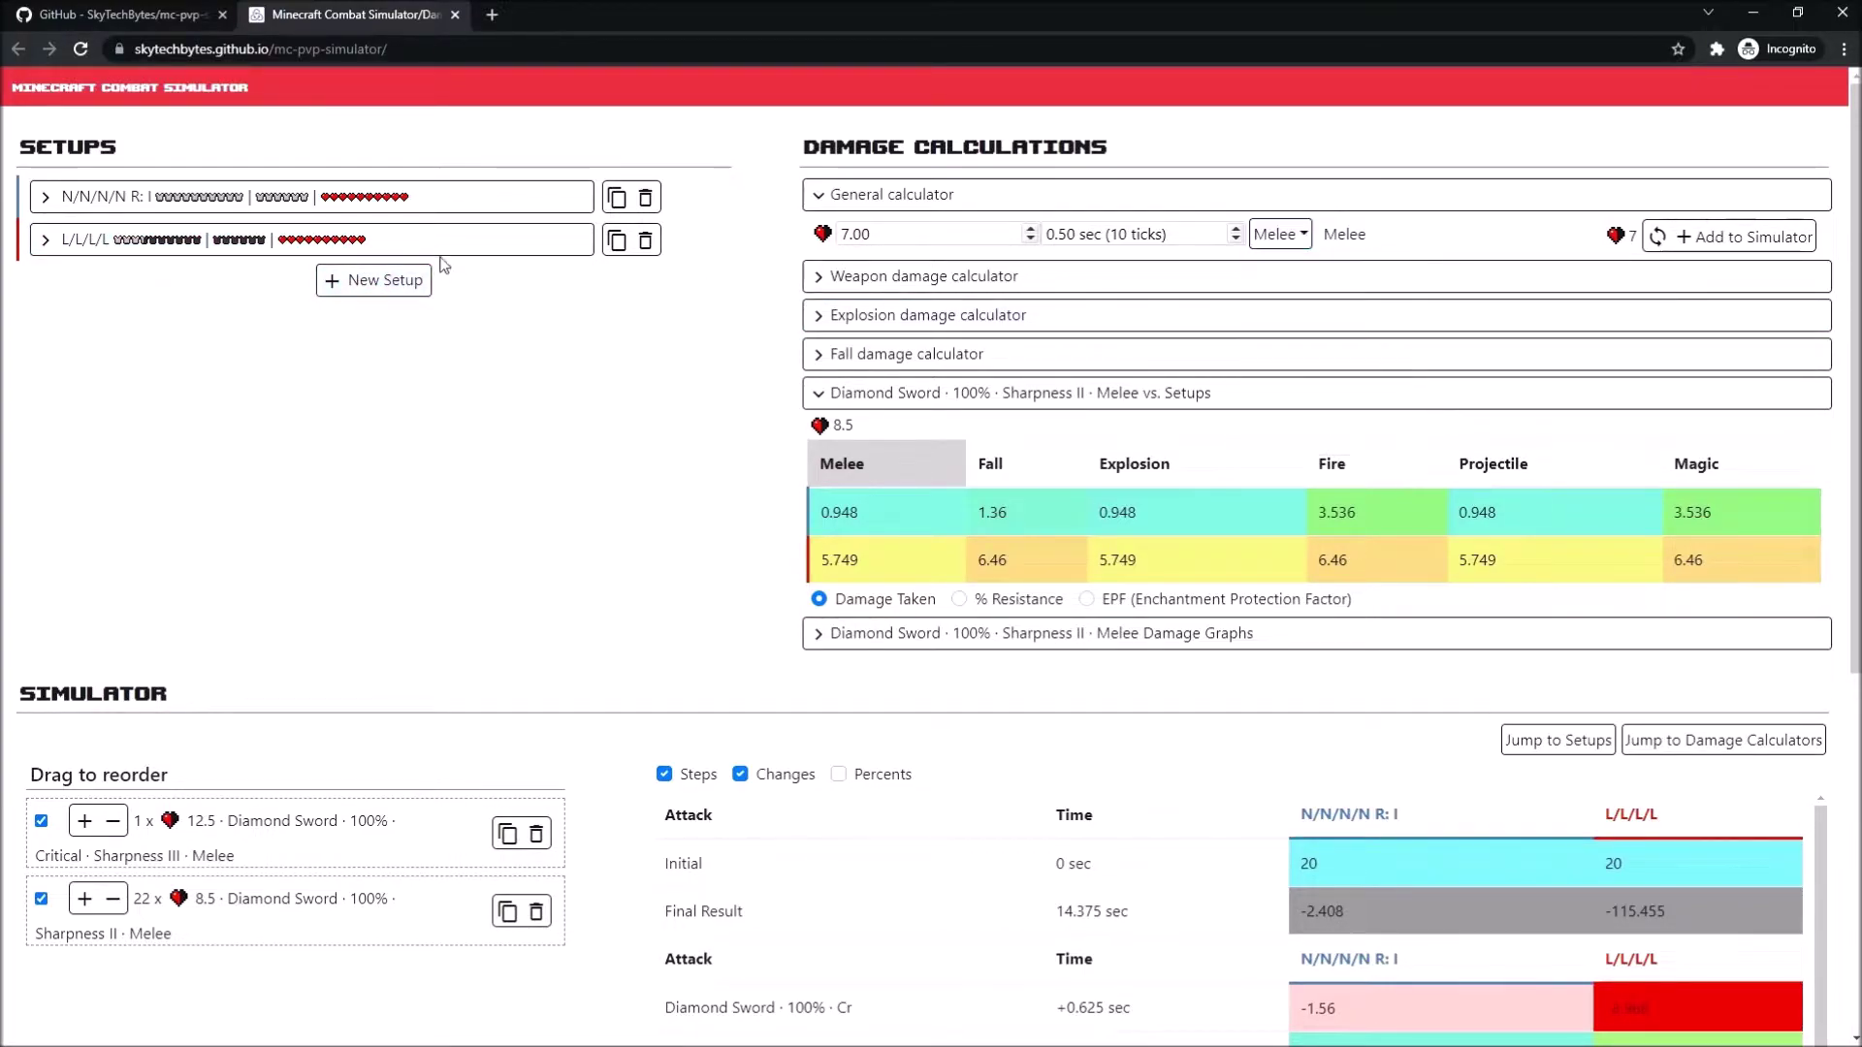
left_click(335, 242)
left_click(336, 246)
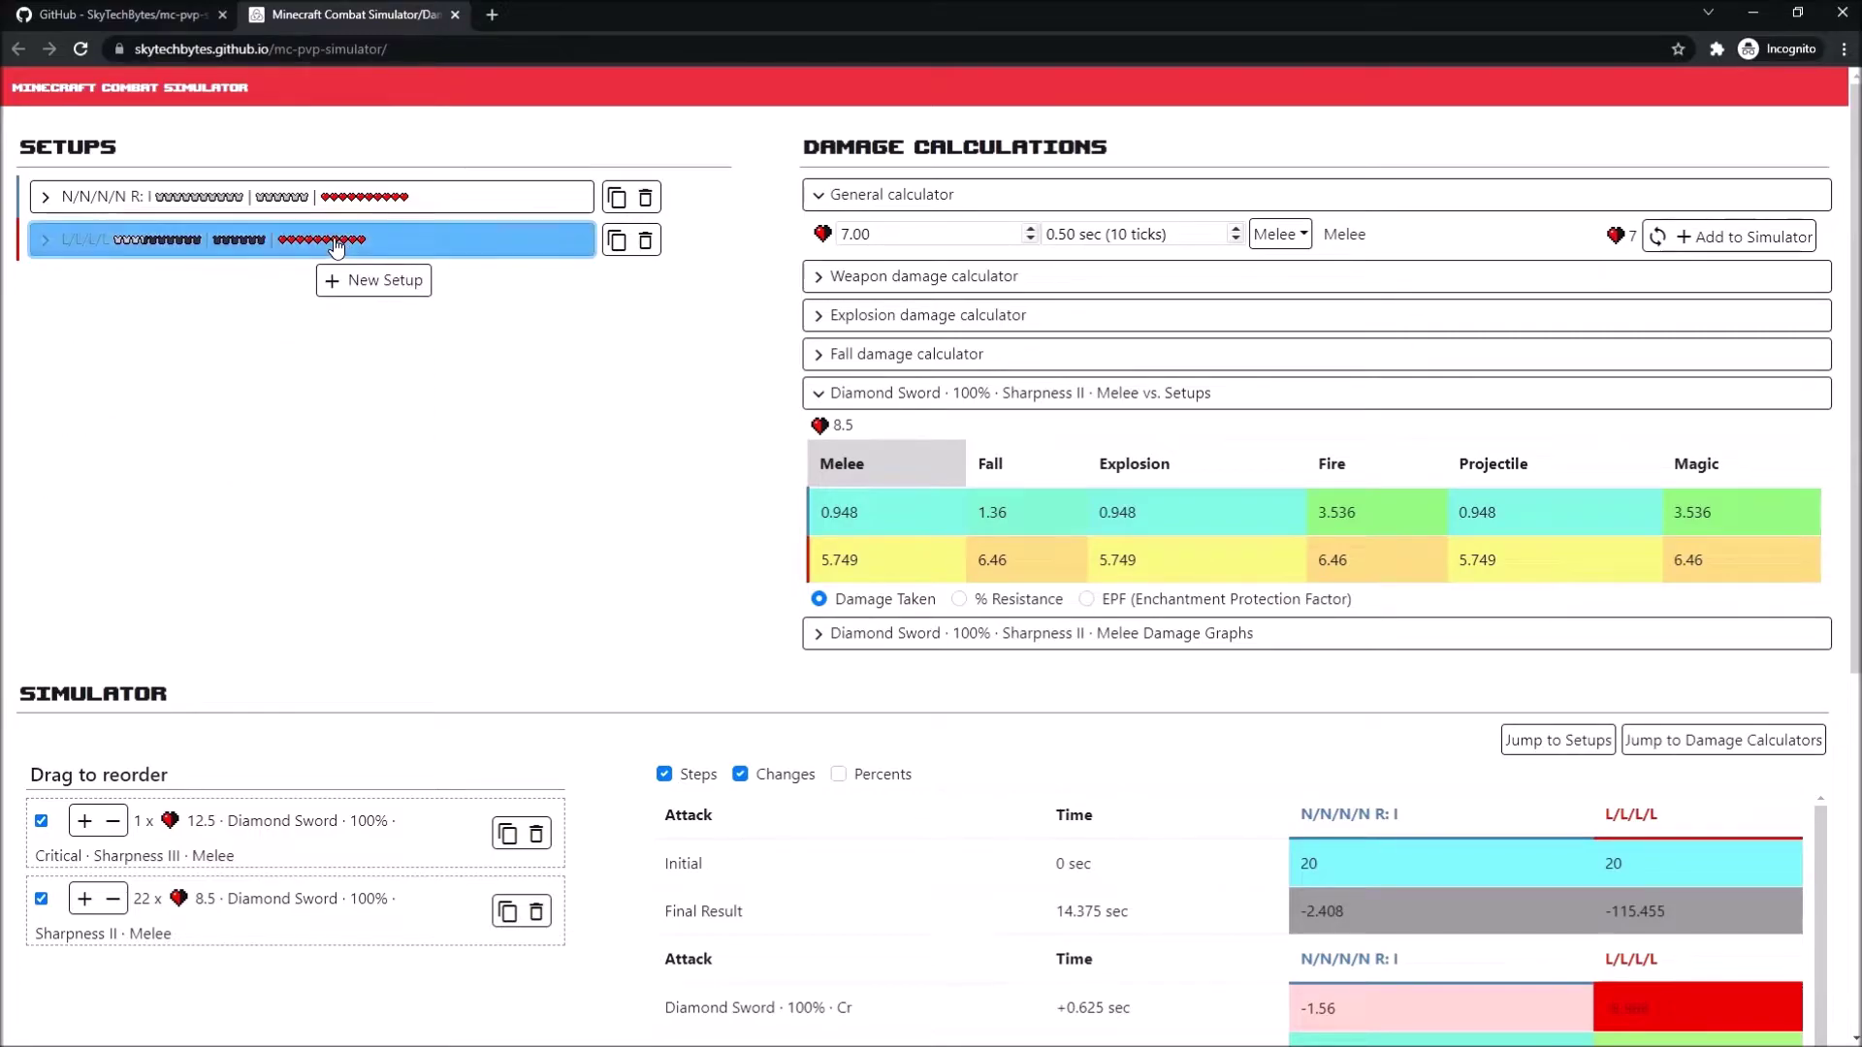
left_click(337, 245)
left_click(617, 241)
- Delete the N/N/N/N R: I setup and expand the duplicated leather setup's armour
left_click(244, 580)
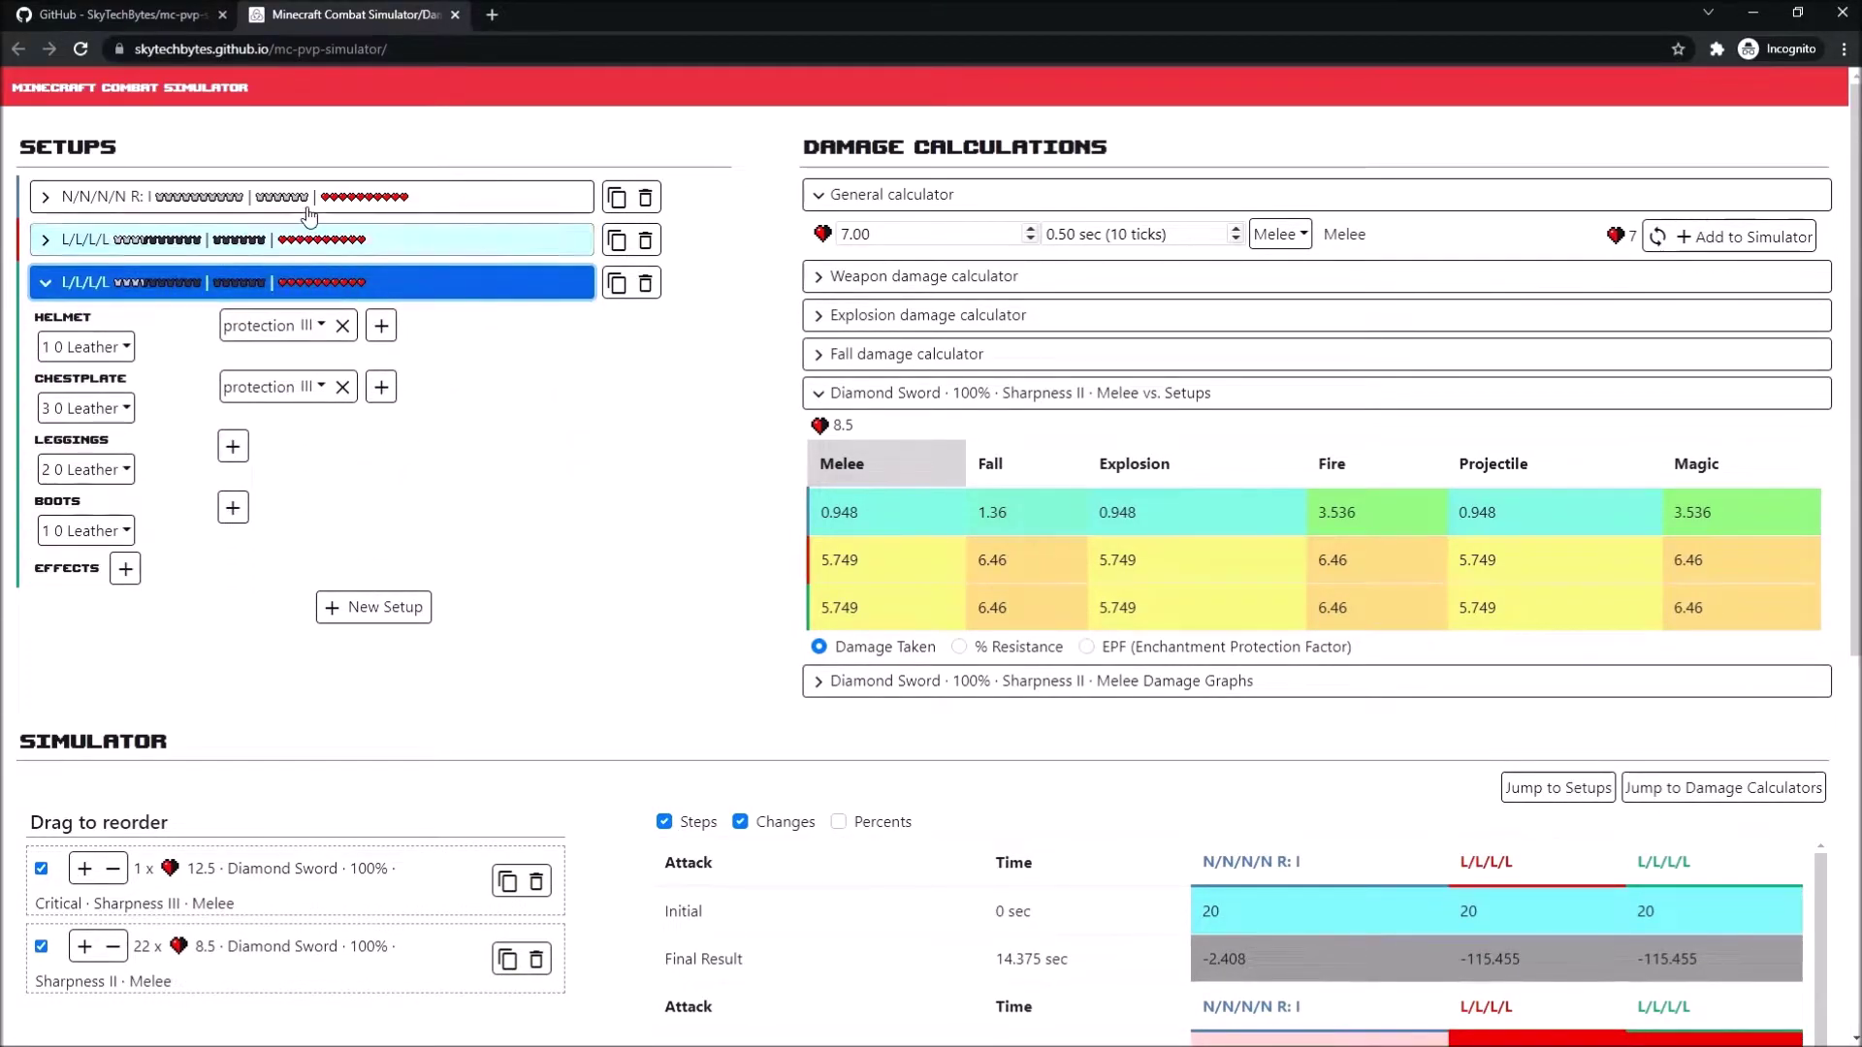
left_click(645, 197)
left_click(271, 239)
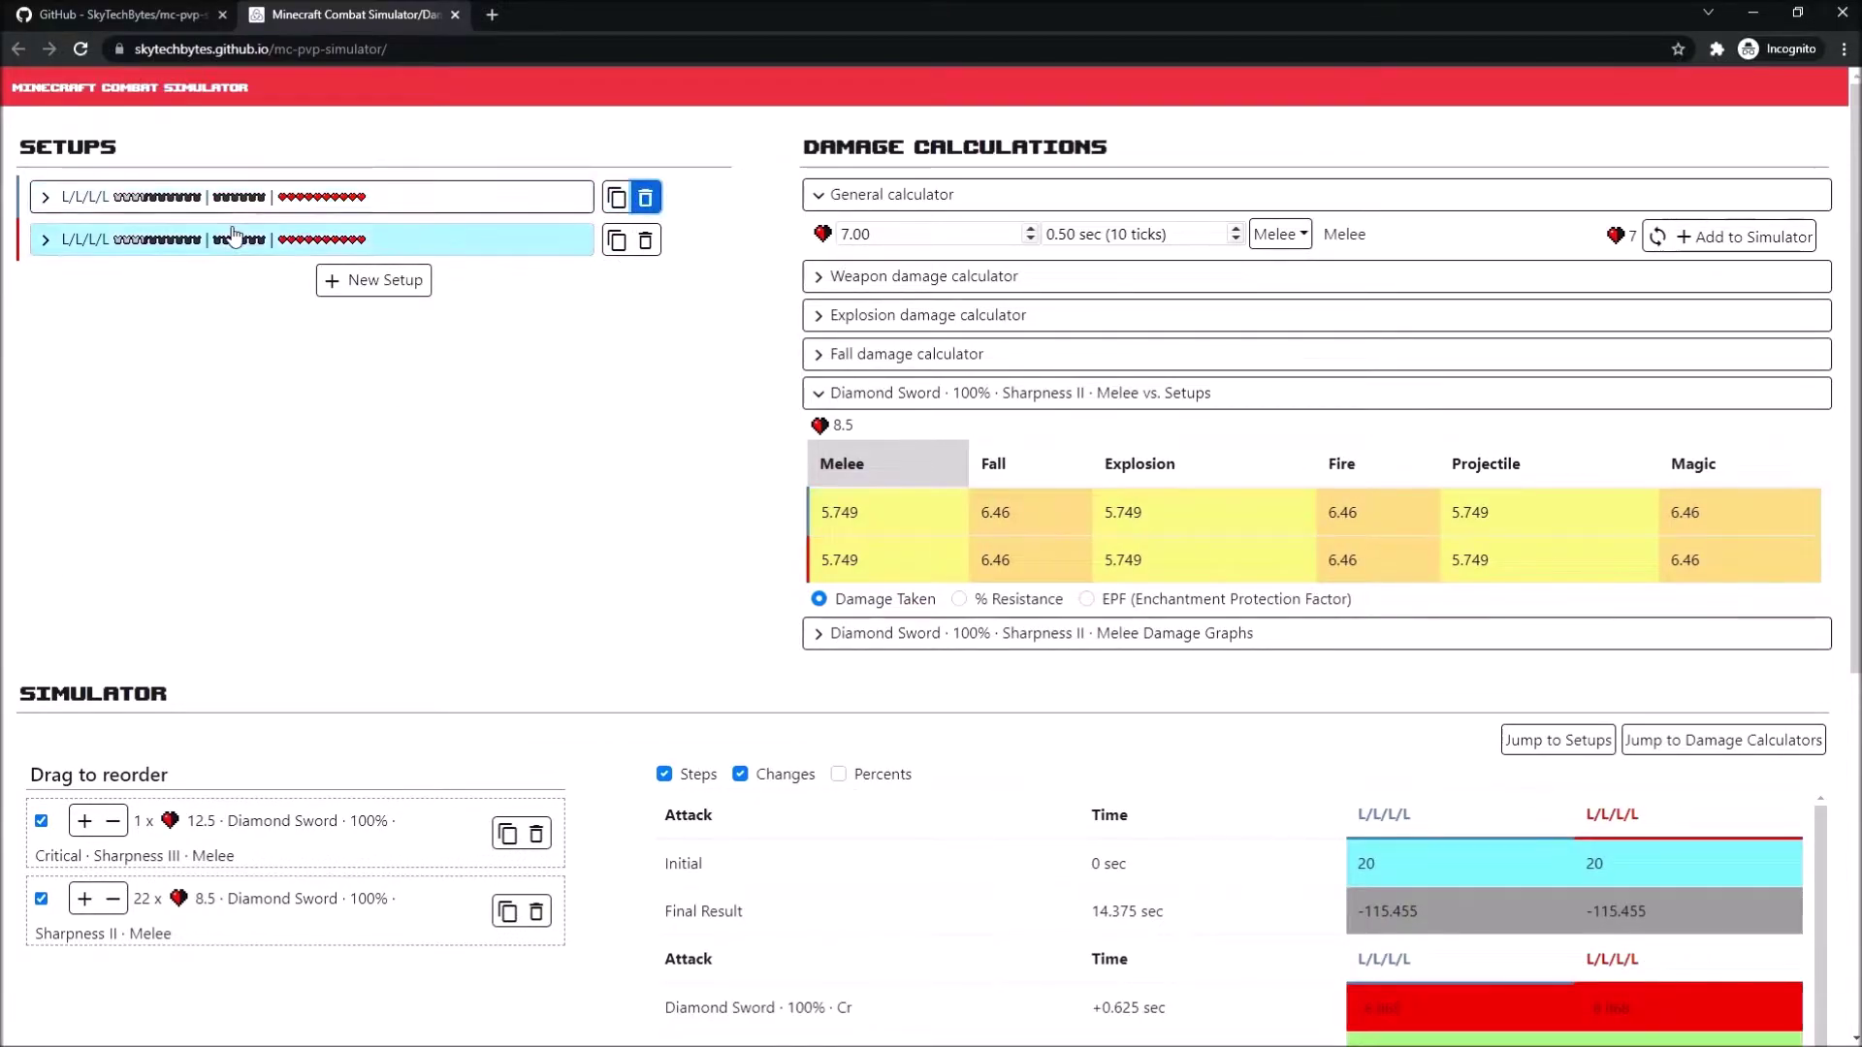
left_click(272, 198)
left_click(281, 523)
- Give the copy's boots Feather Falling IV and move that setup to the top
left_click(233, 468)
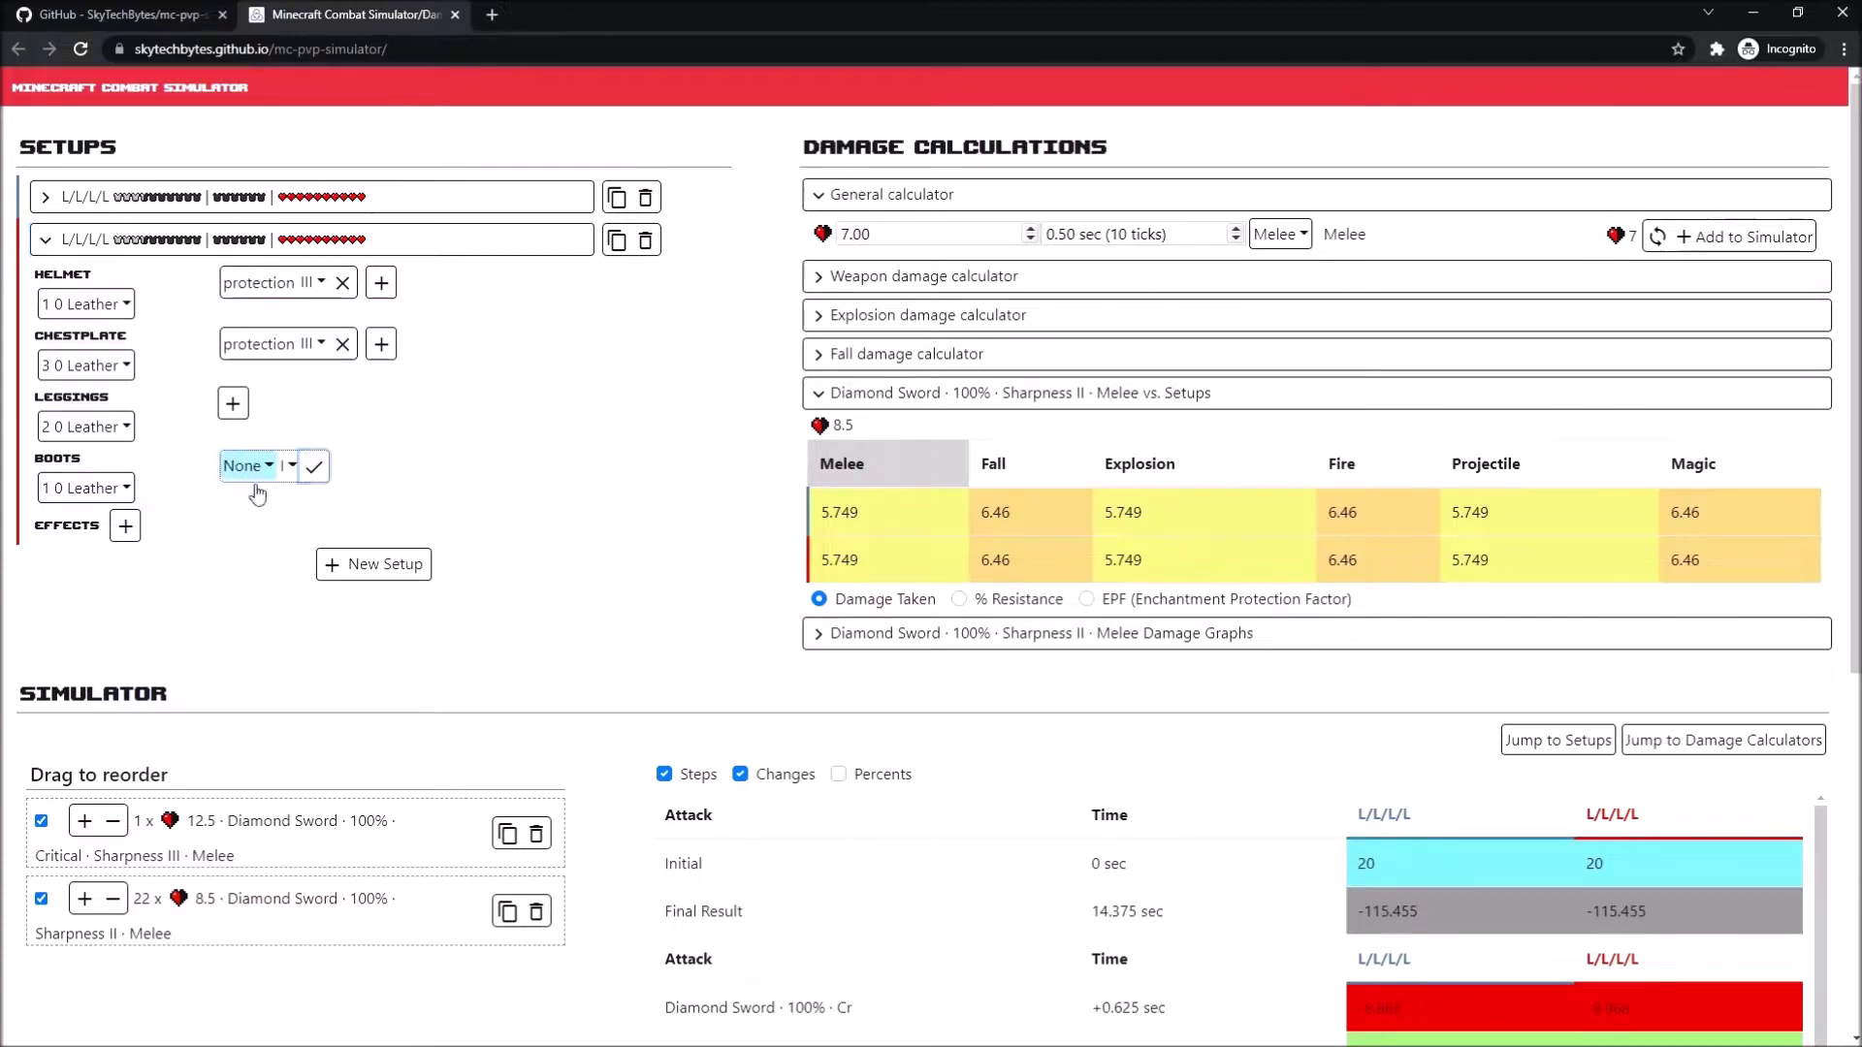
left_click(242, 469)
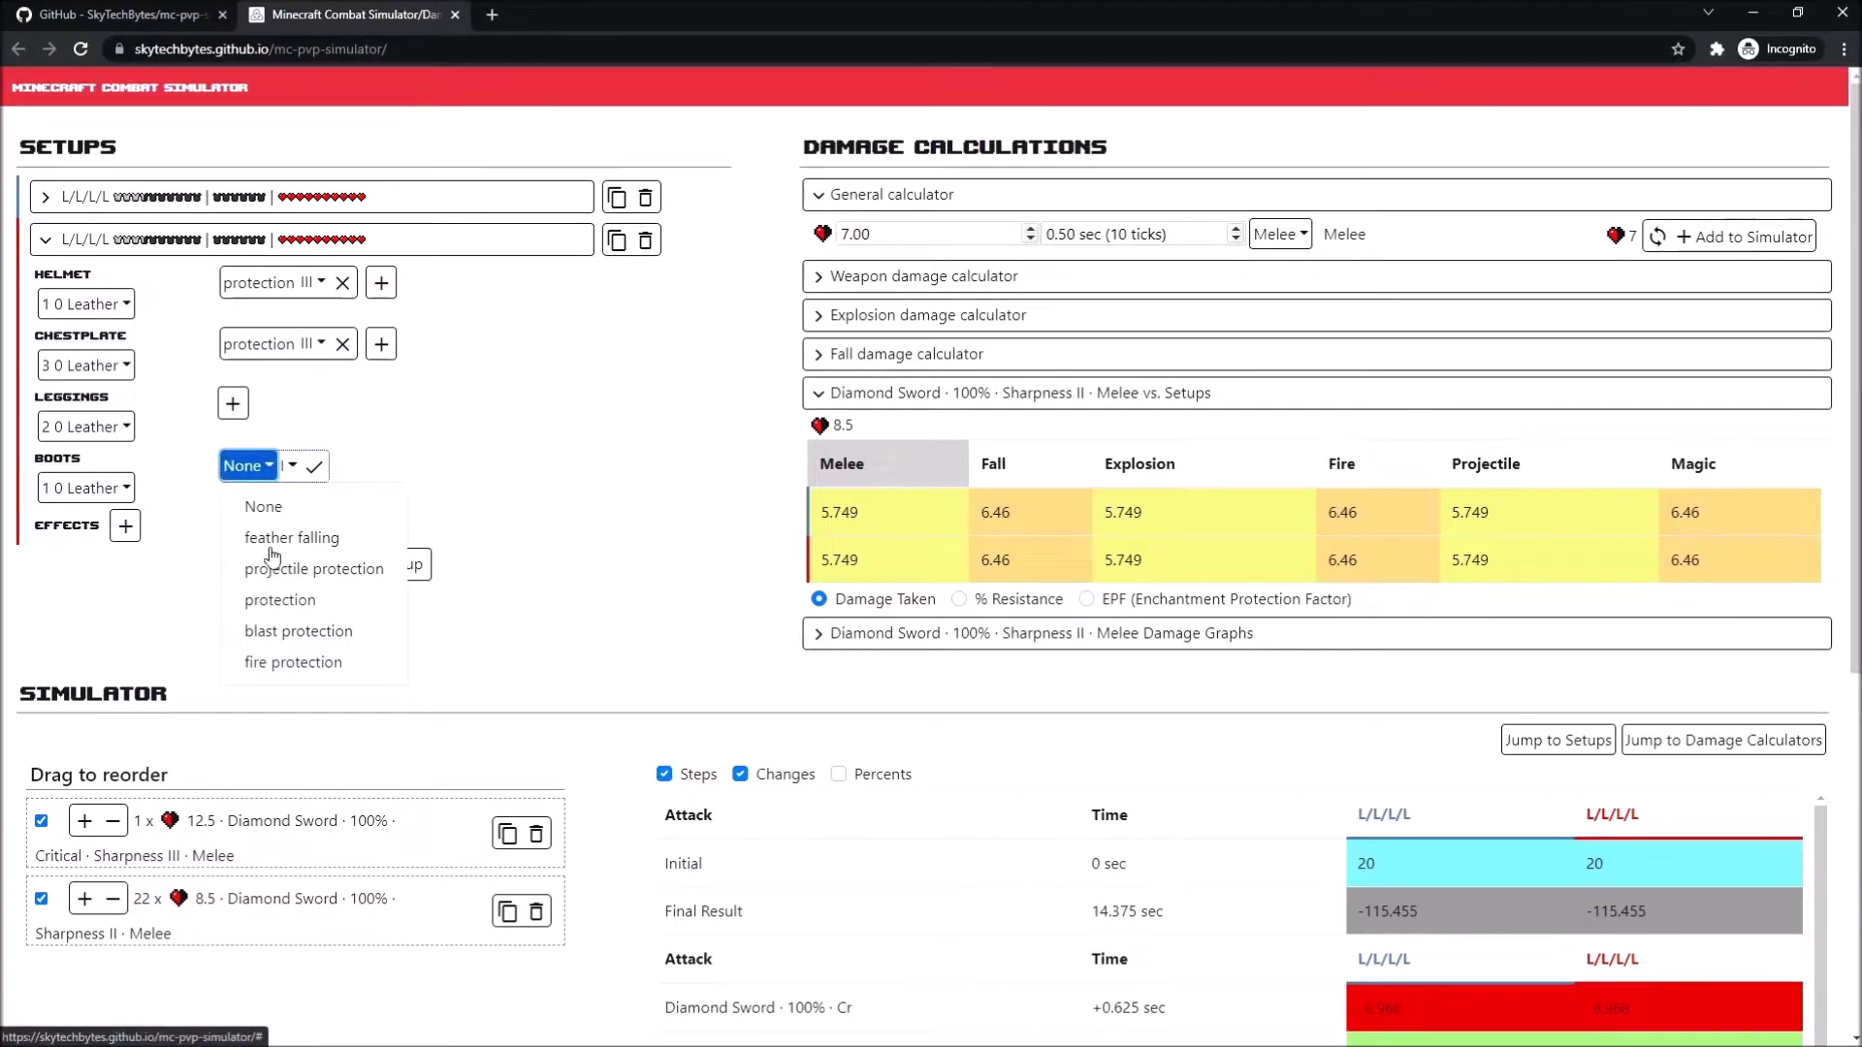
left_click(276, 536)
left_click(365, 470)
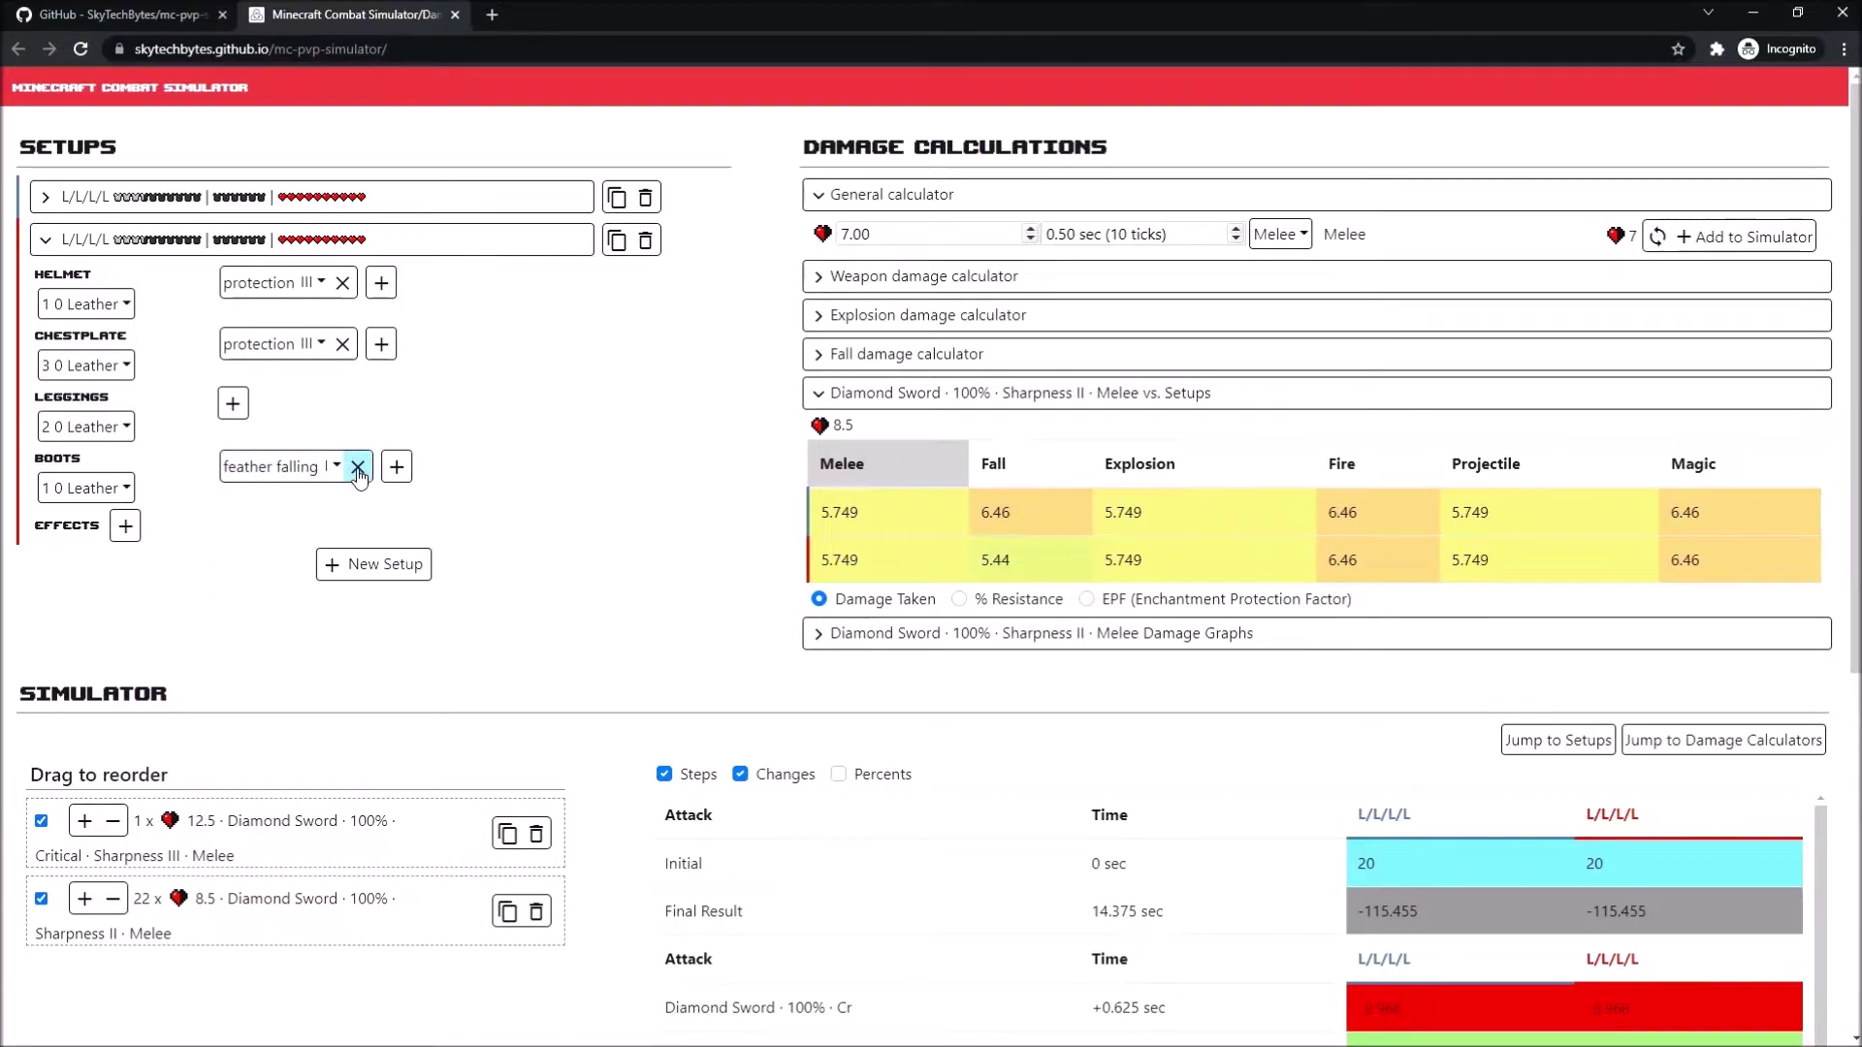
left_click(332, 466)
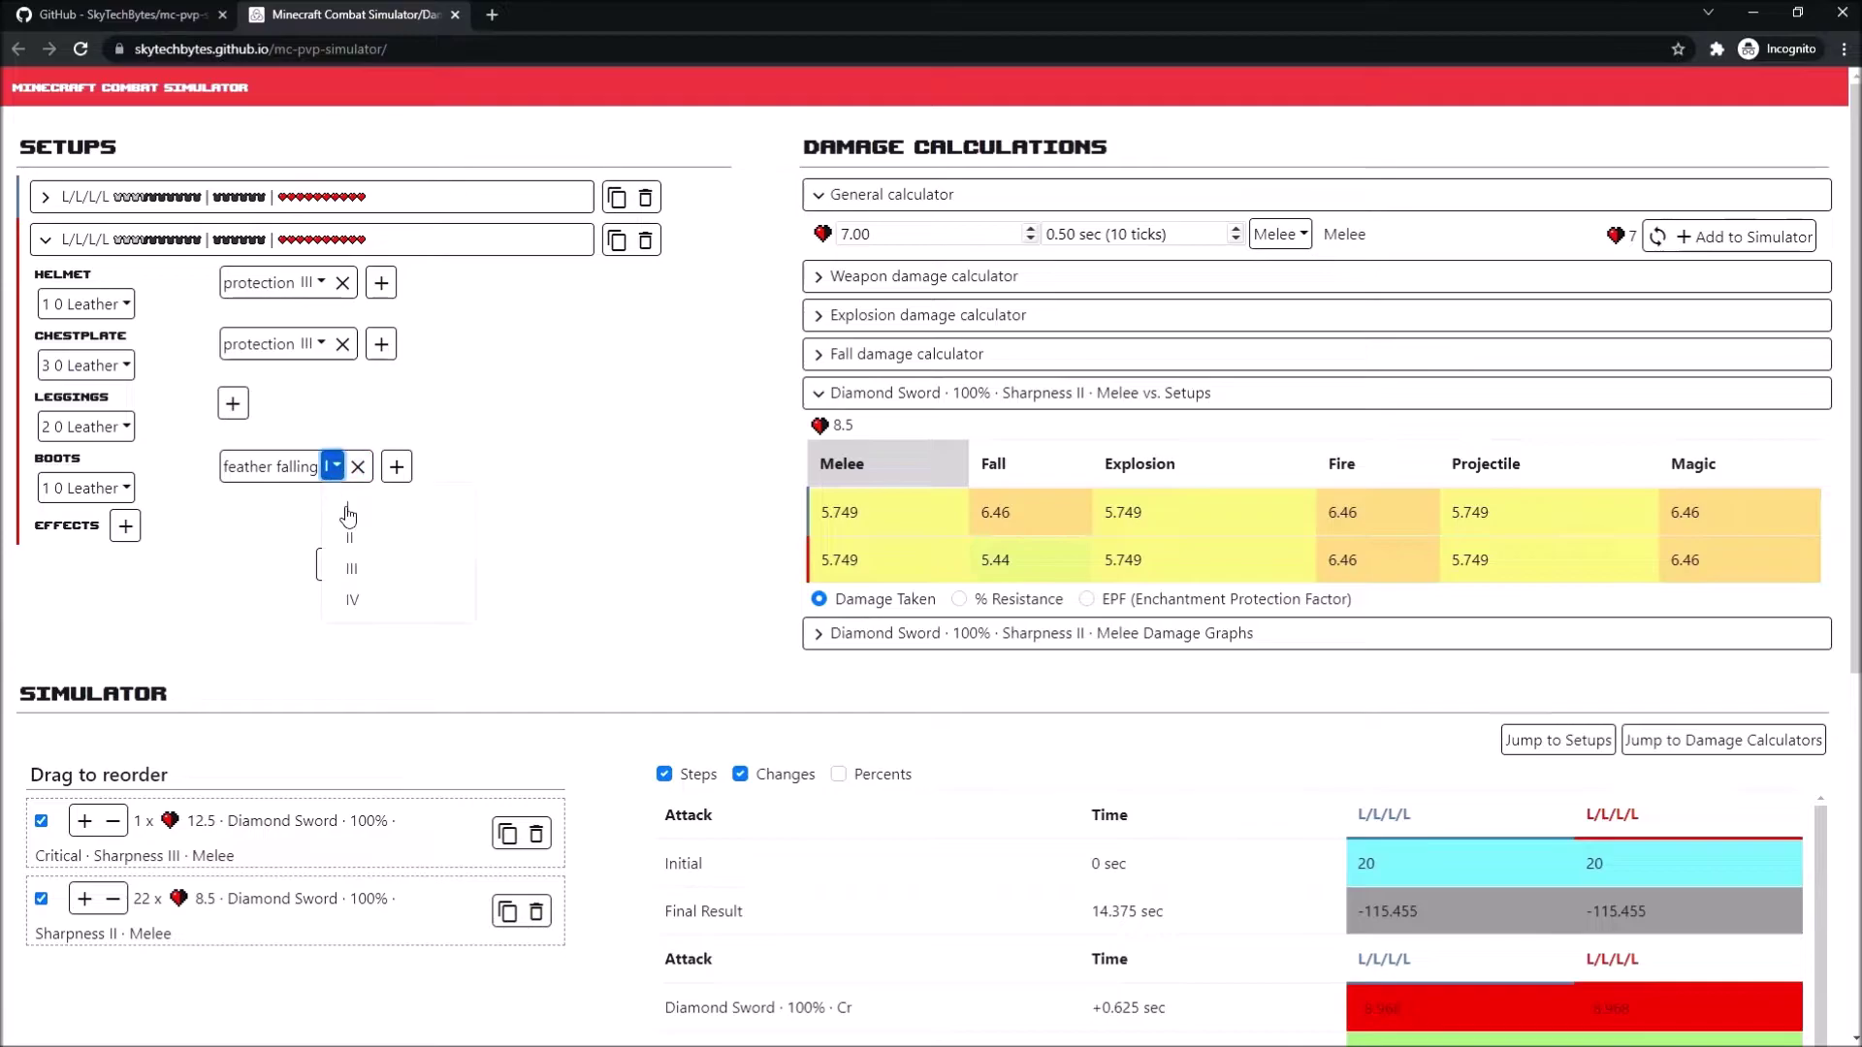
left_click(356, 602)
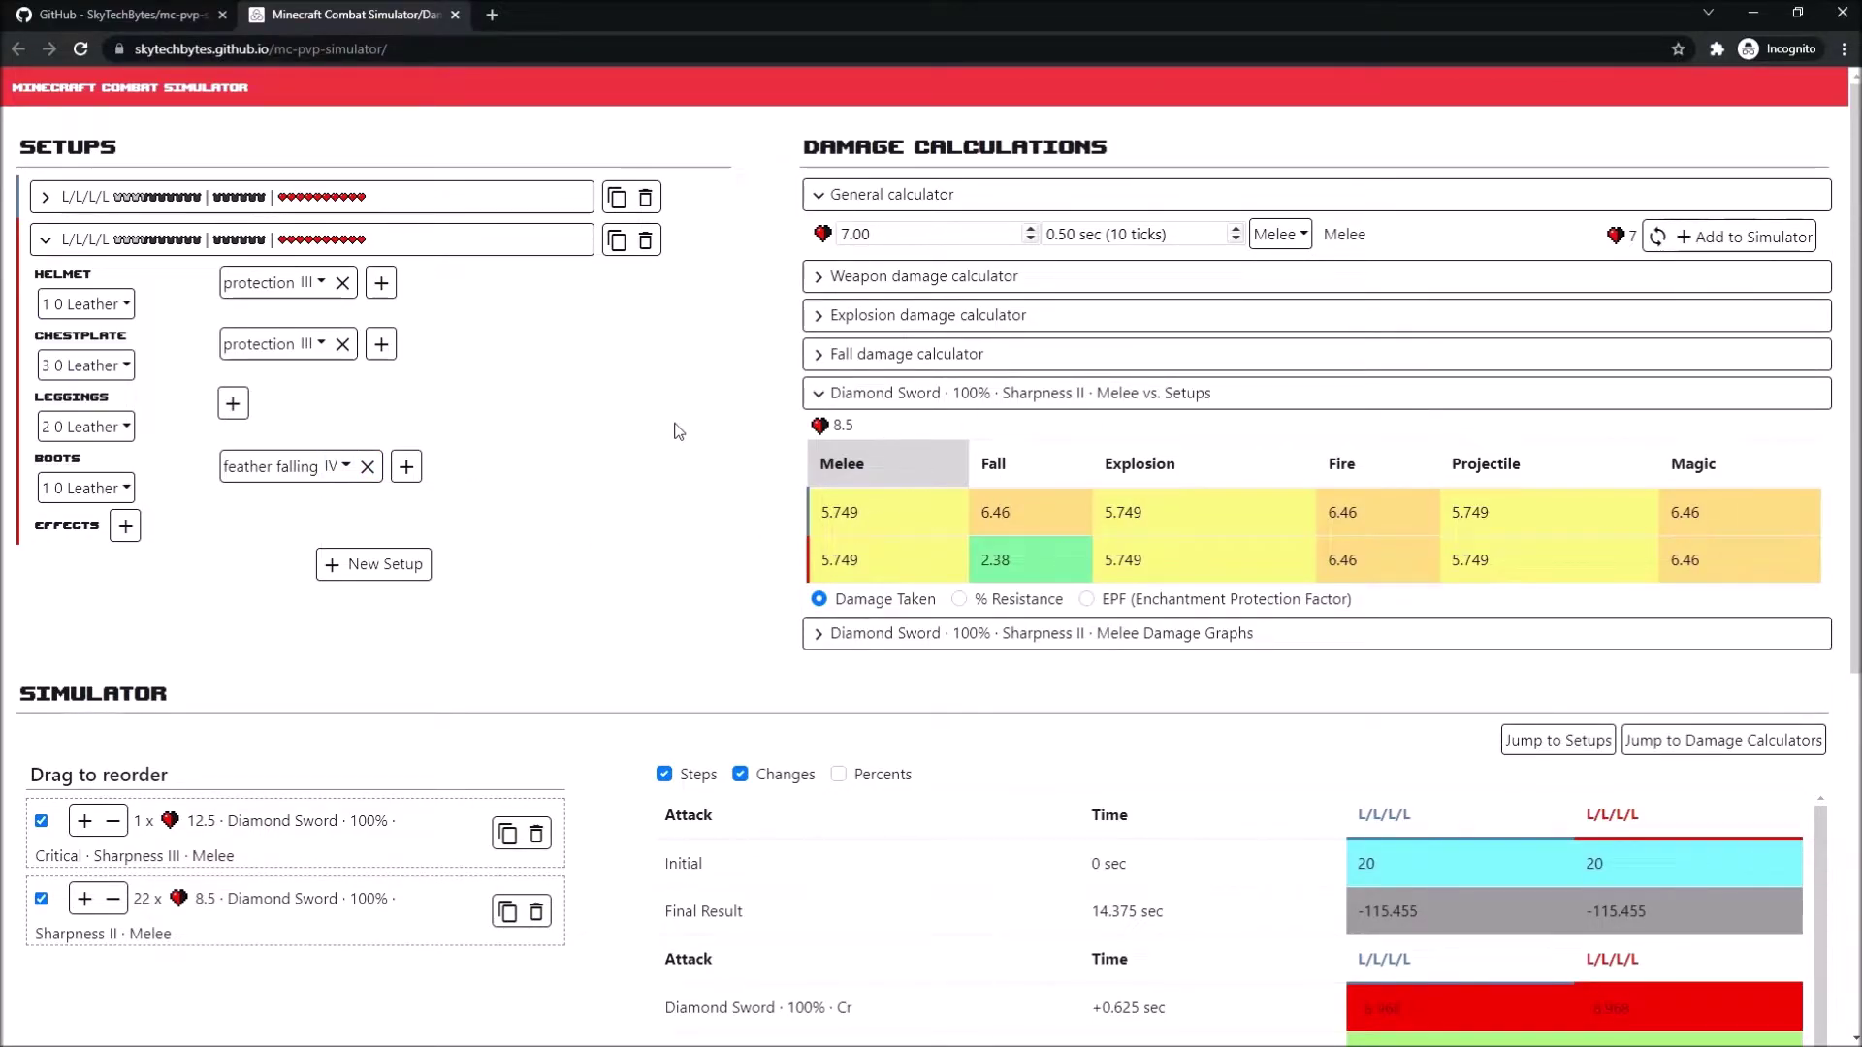
left_click_drag(386, 239, 446, 198)
- Expand the feather-falling setup and open the general calculator's Melee damage-type dropdown
left_click(461, 201)
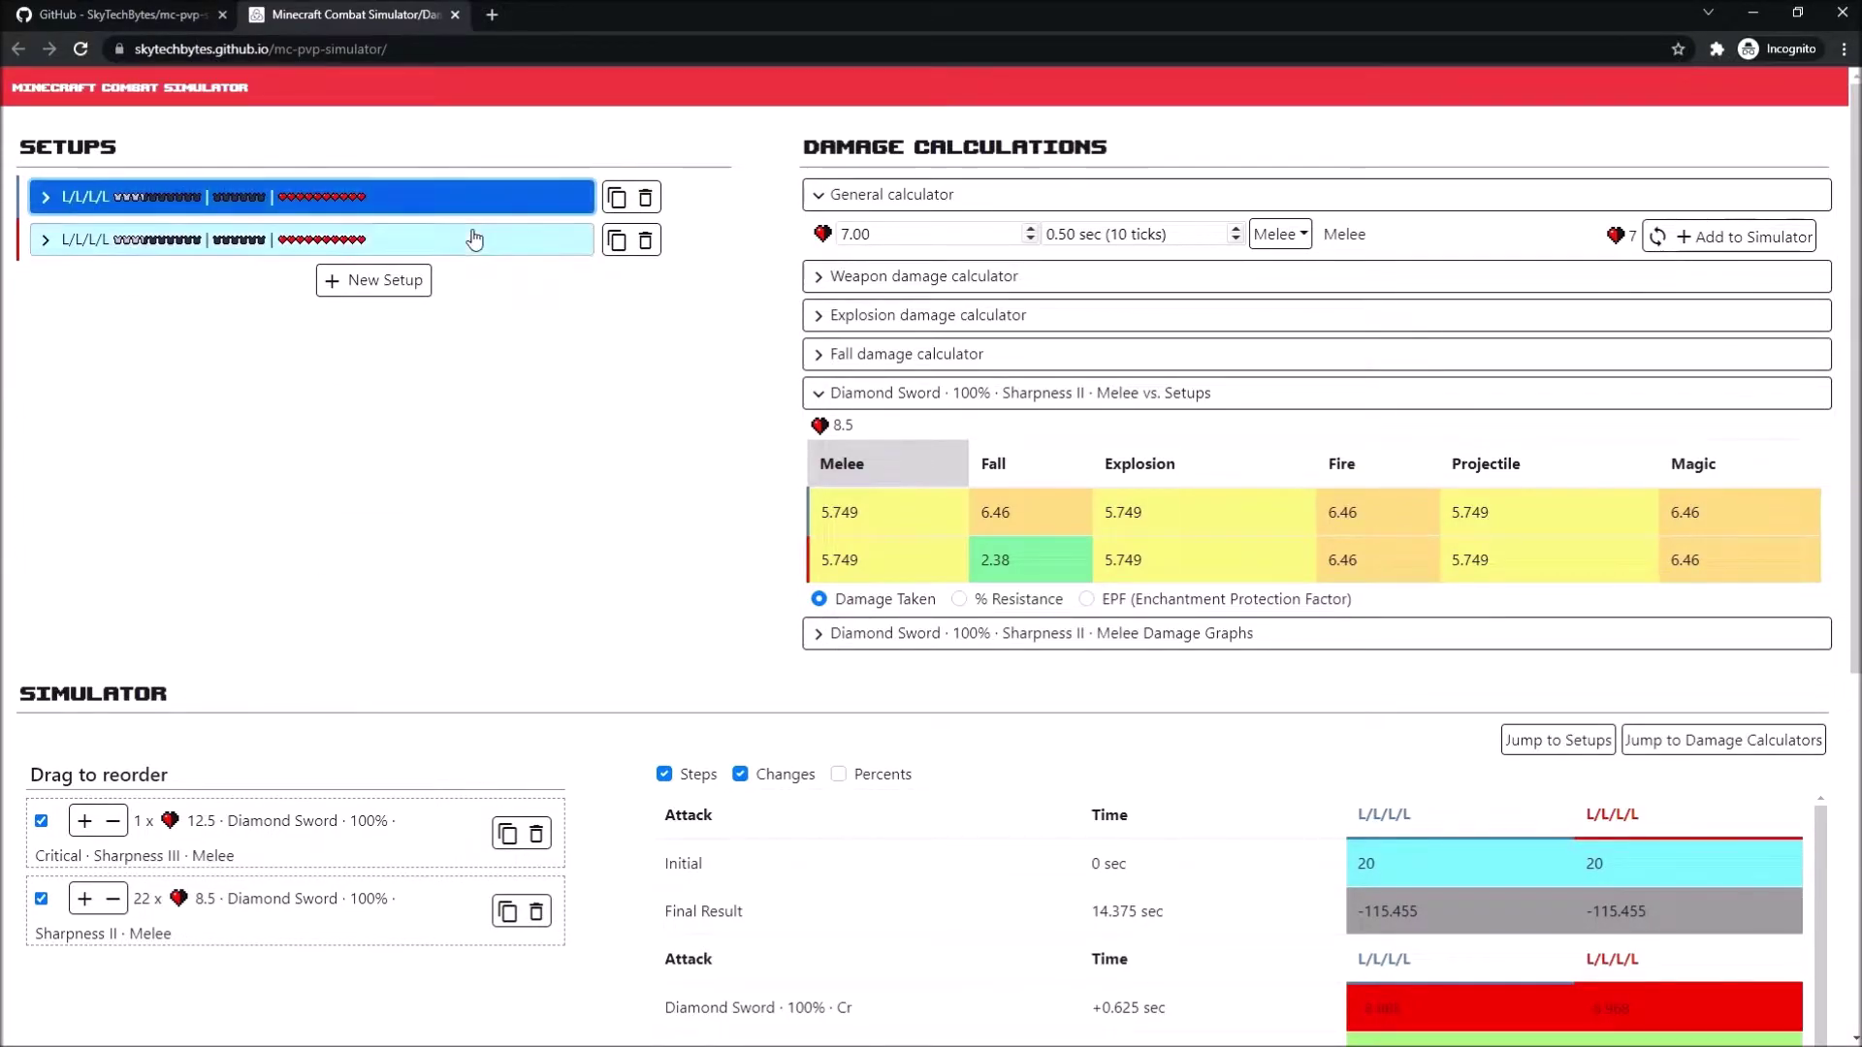
left_click(446, 237)
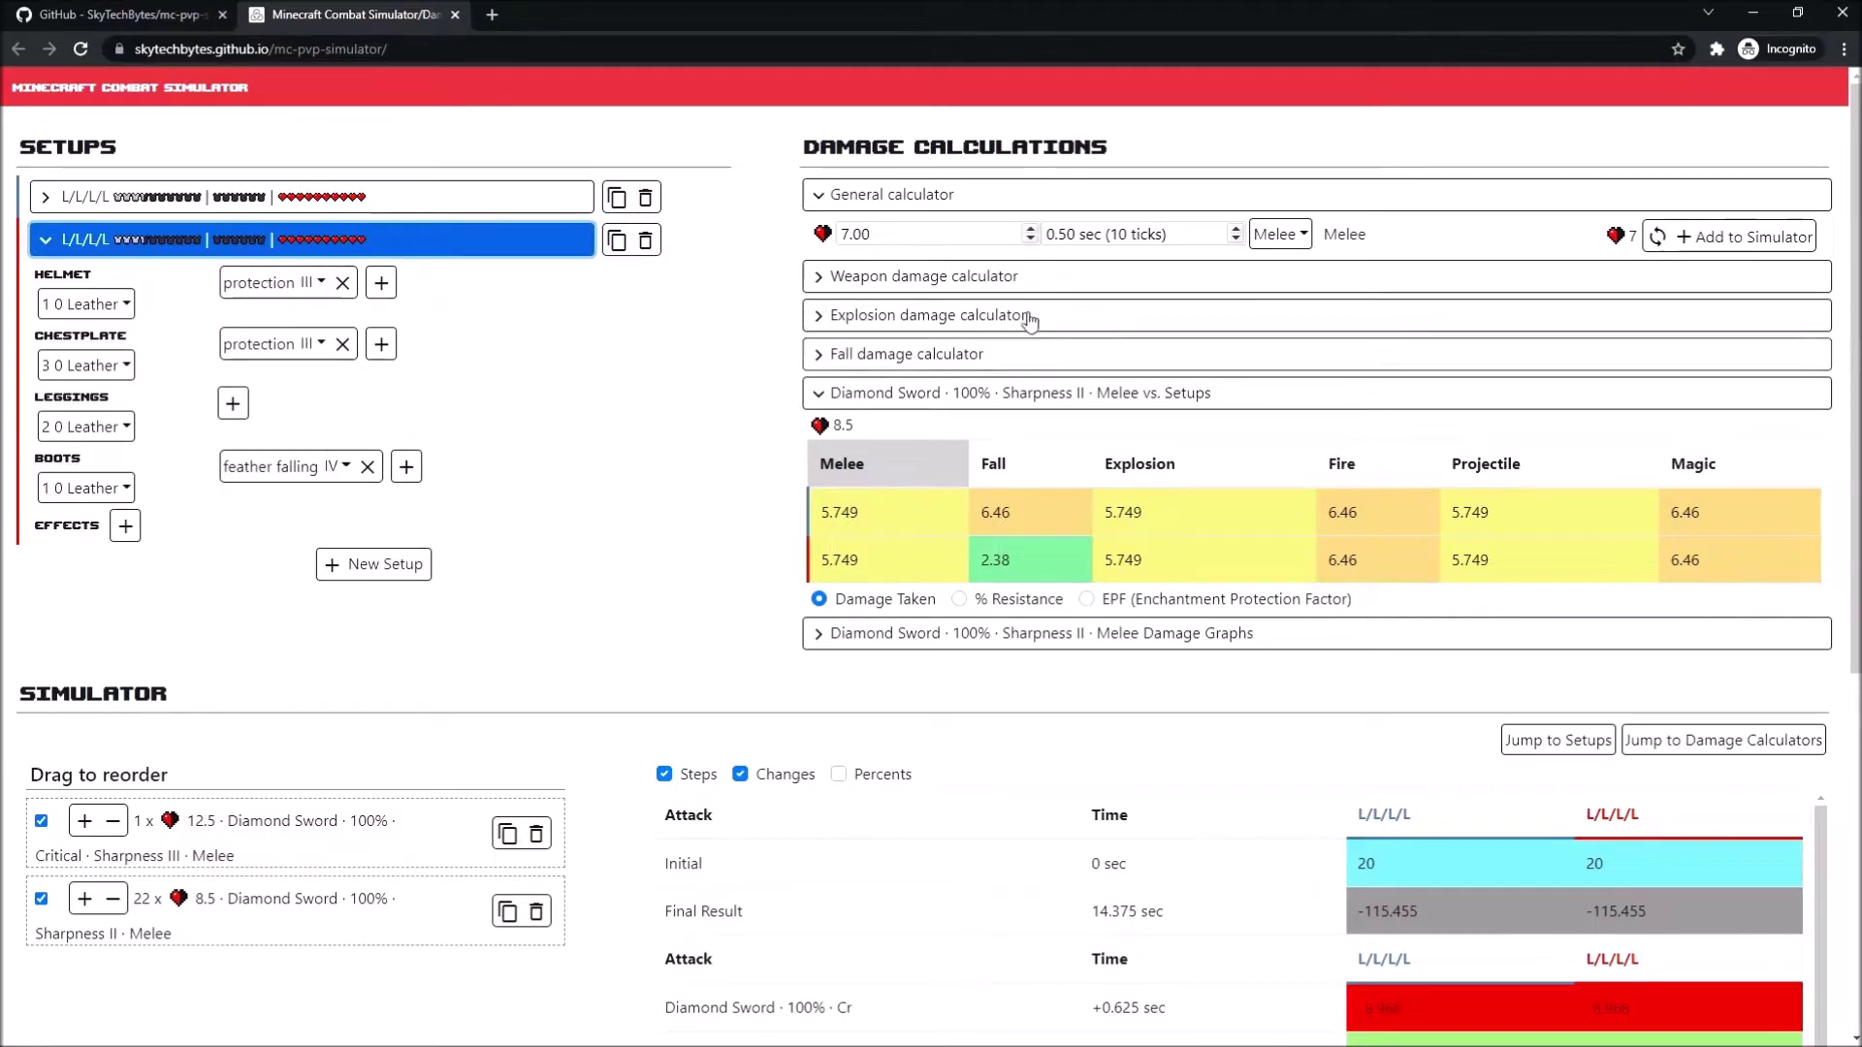
left_click(926, 236)
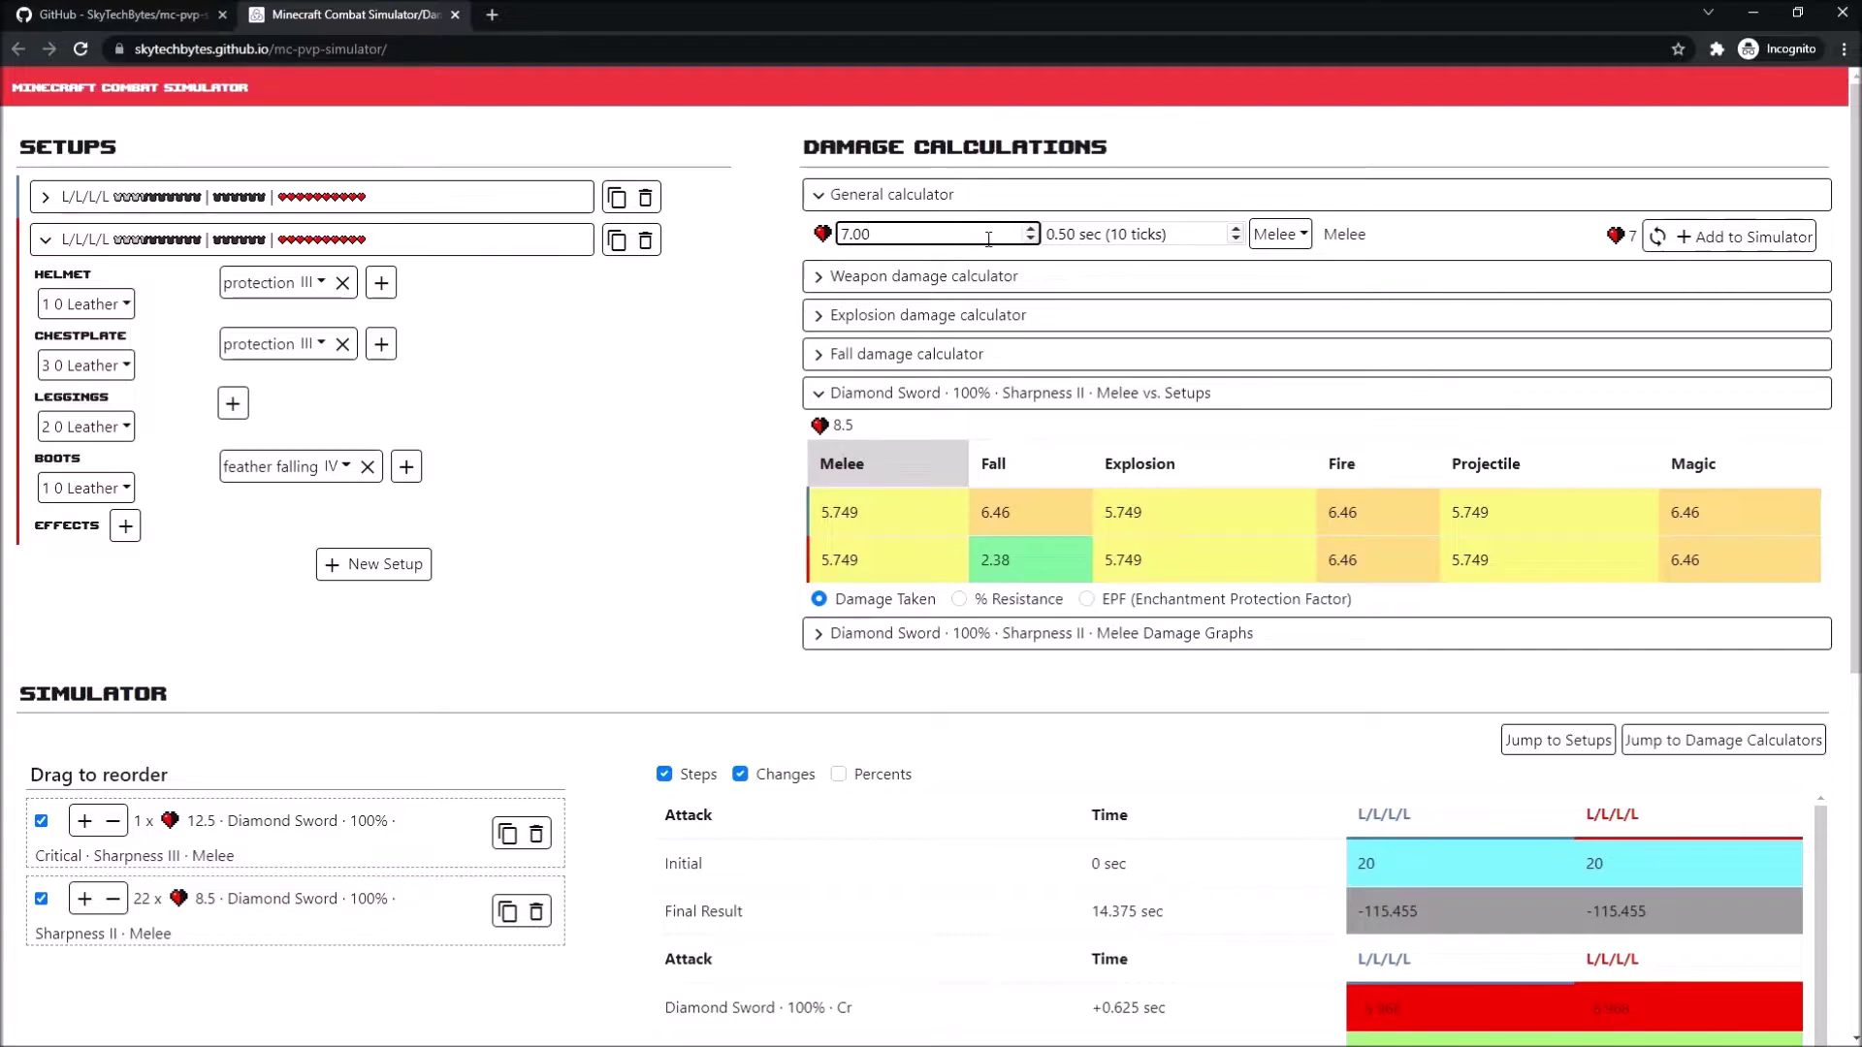
left_click(1280, 233)
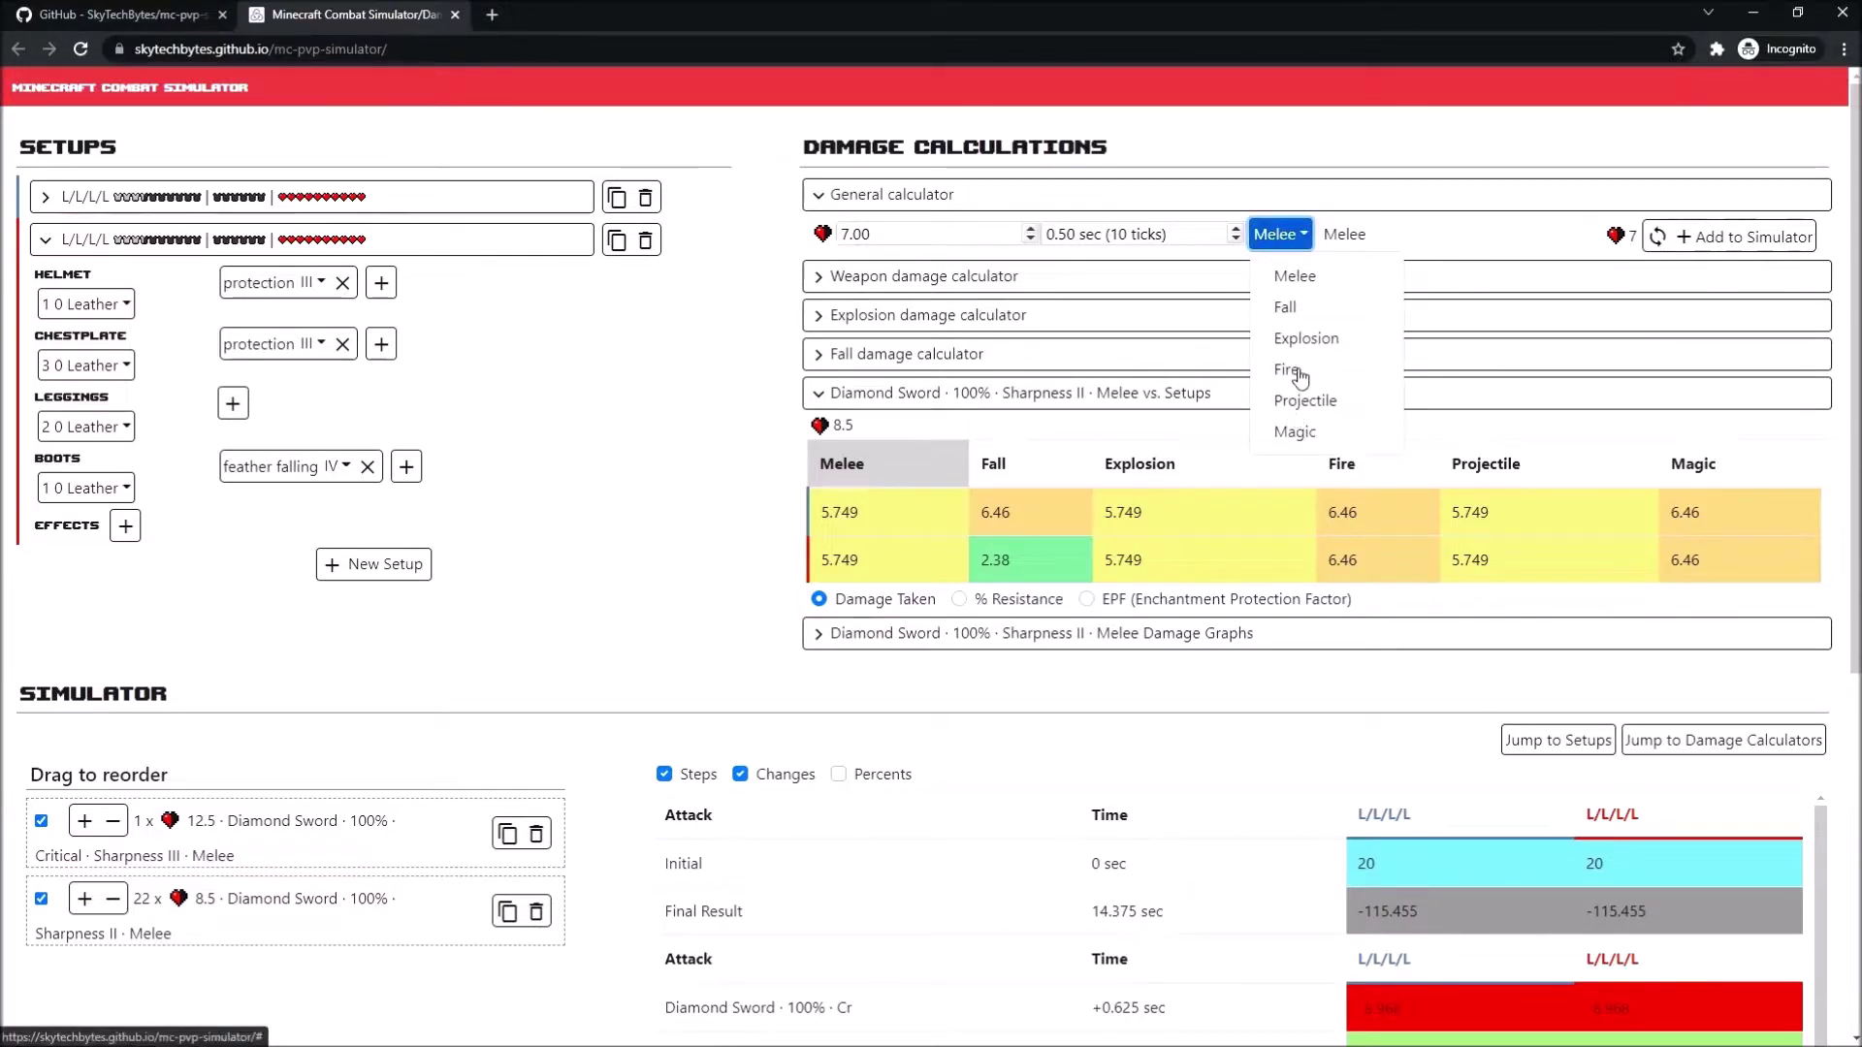
left_click(1290, 308)
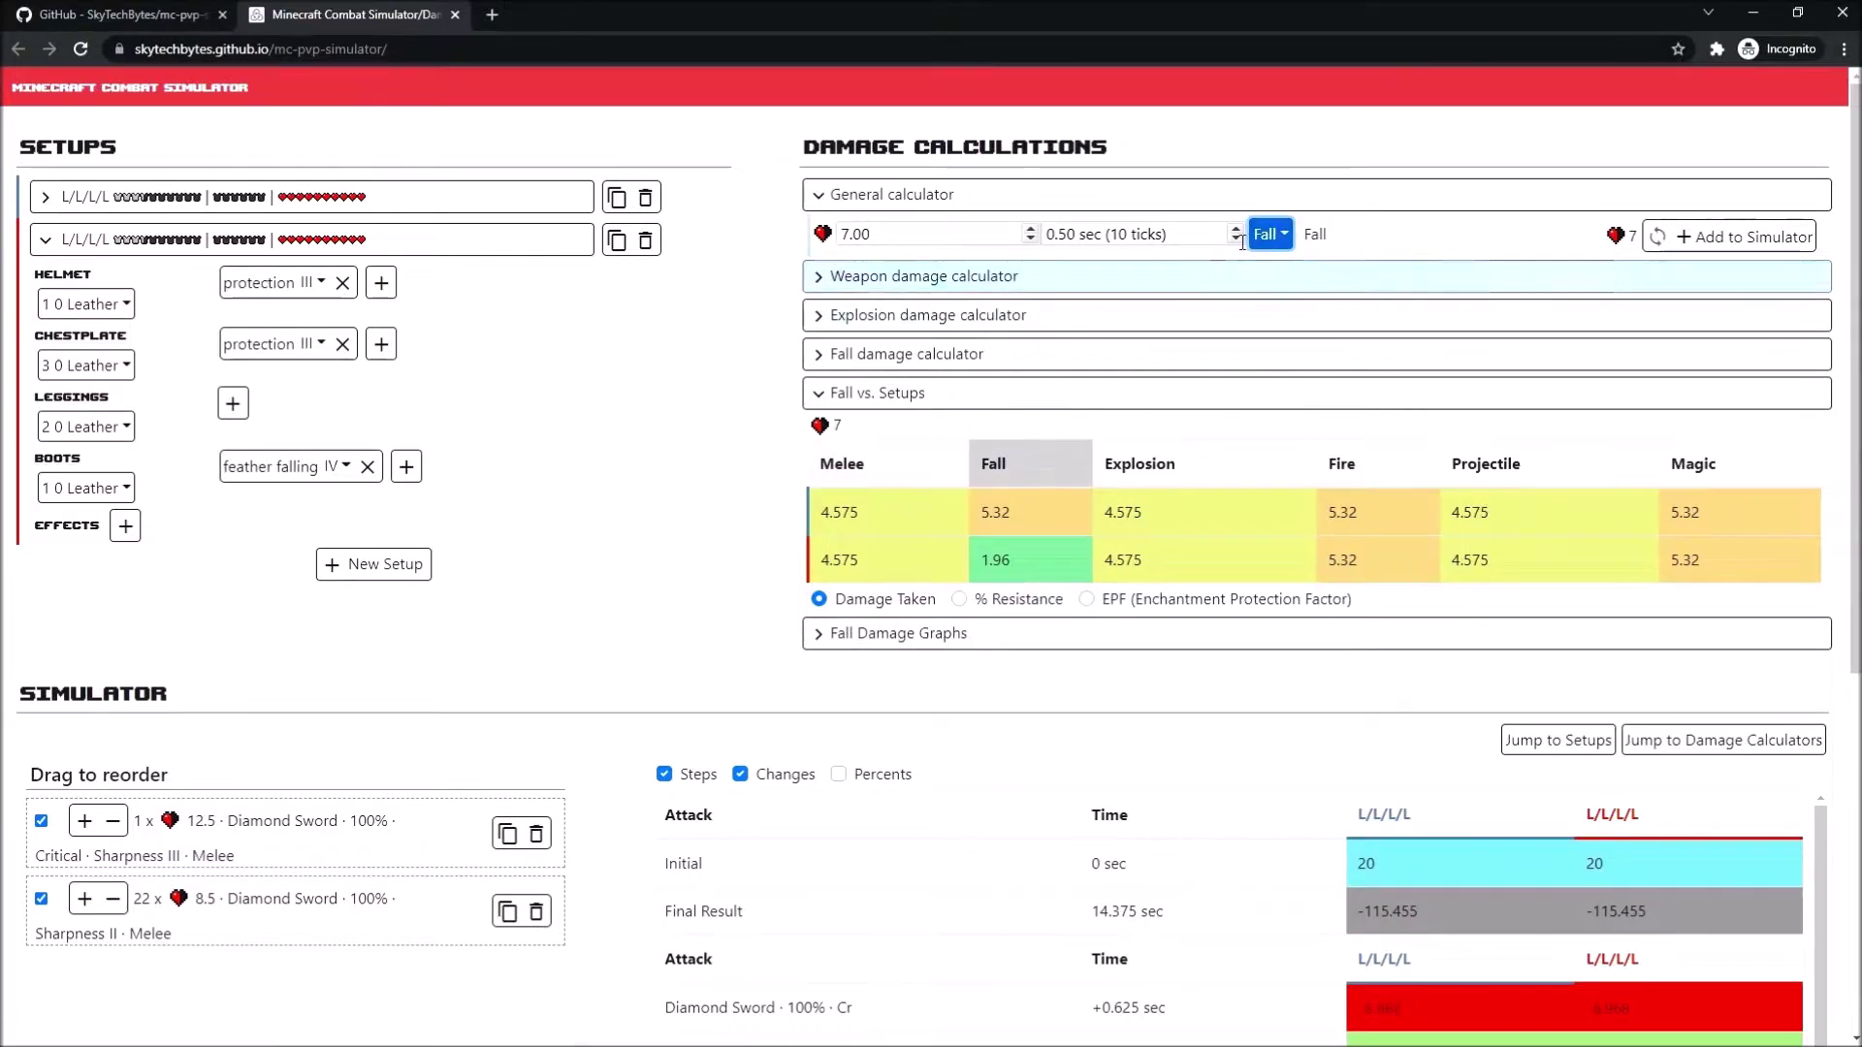
left_click(1660, 237)
left_click(1659, 237)
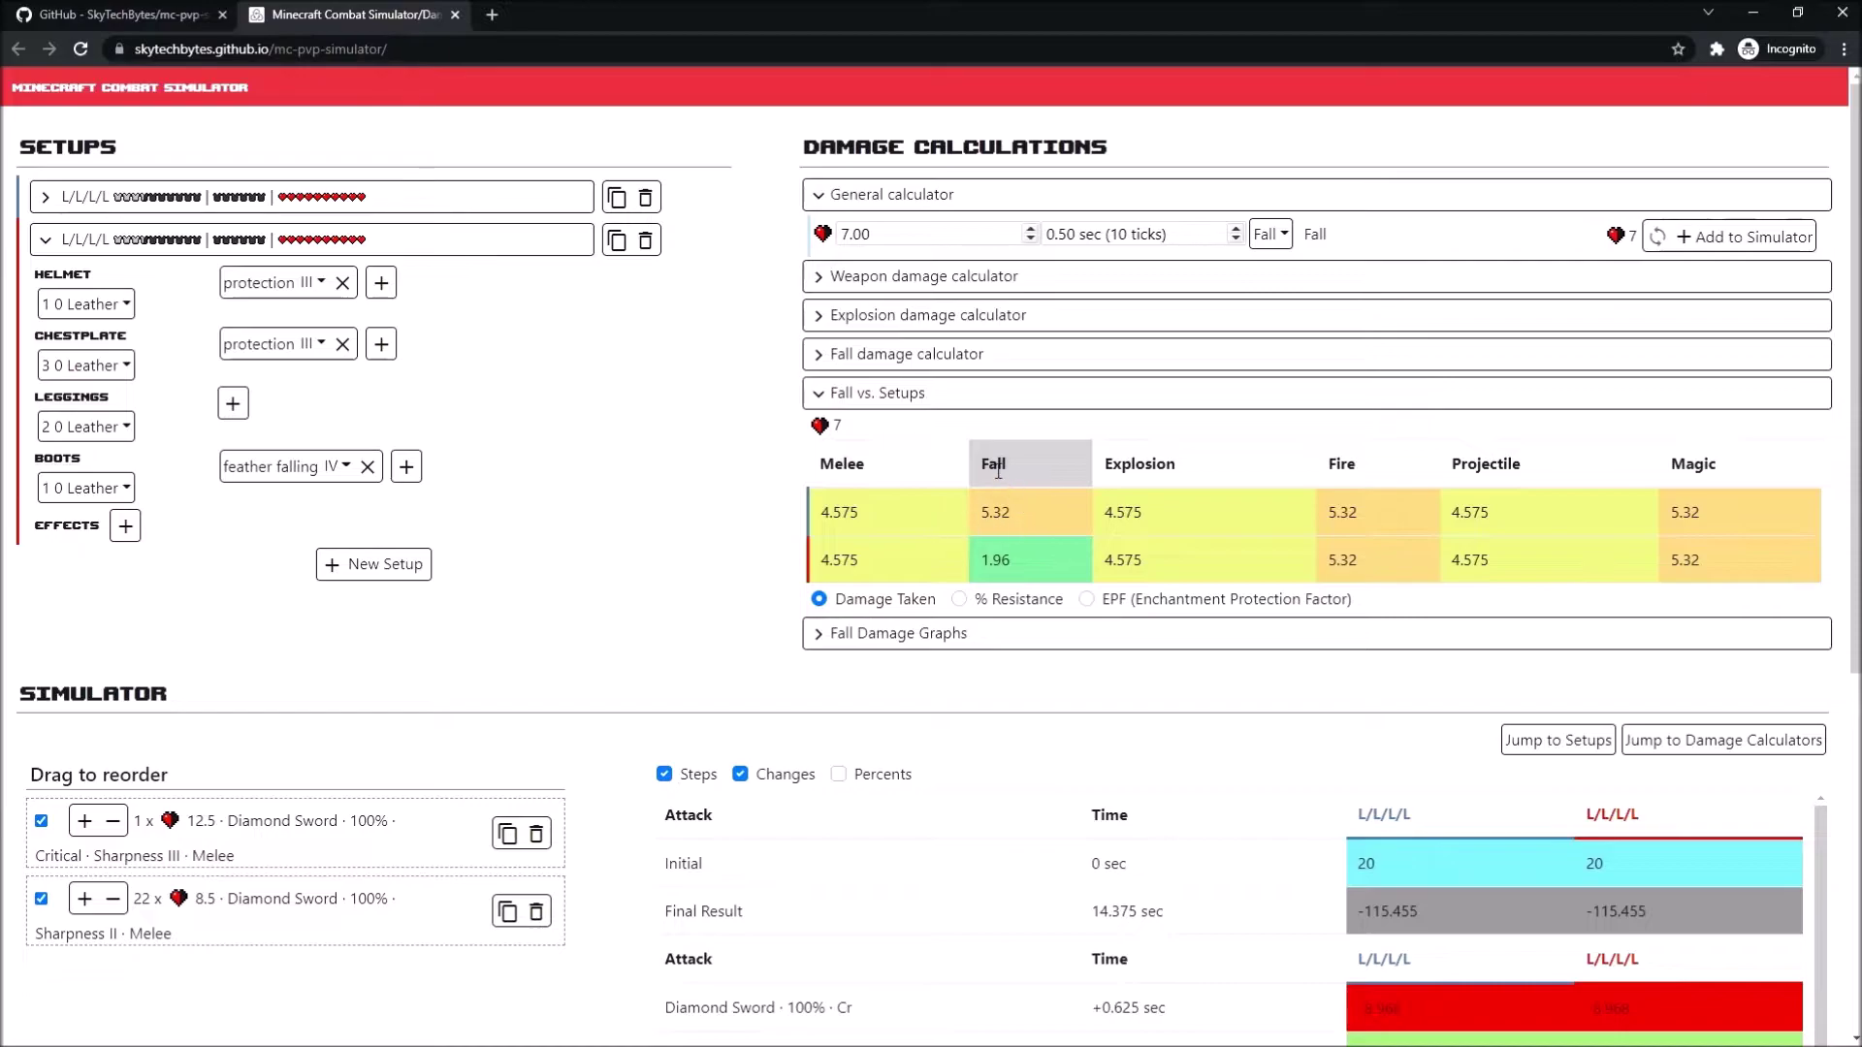
left_click_drag(823, 510, 1243, 537)
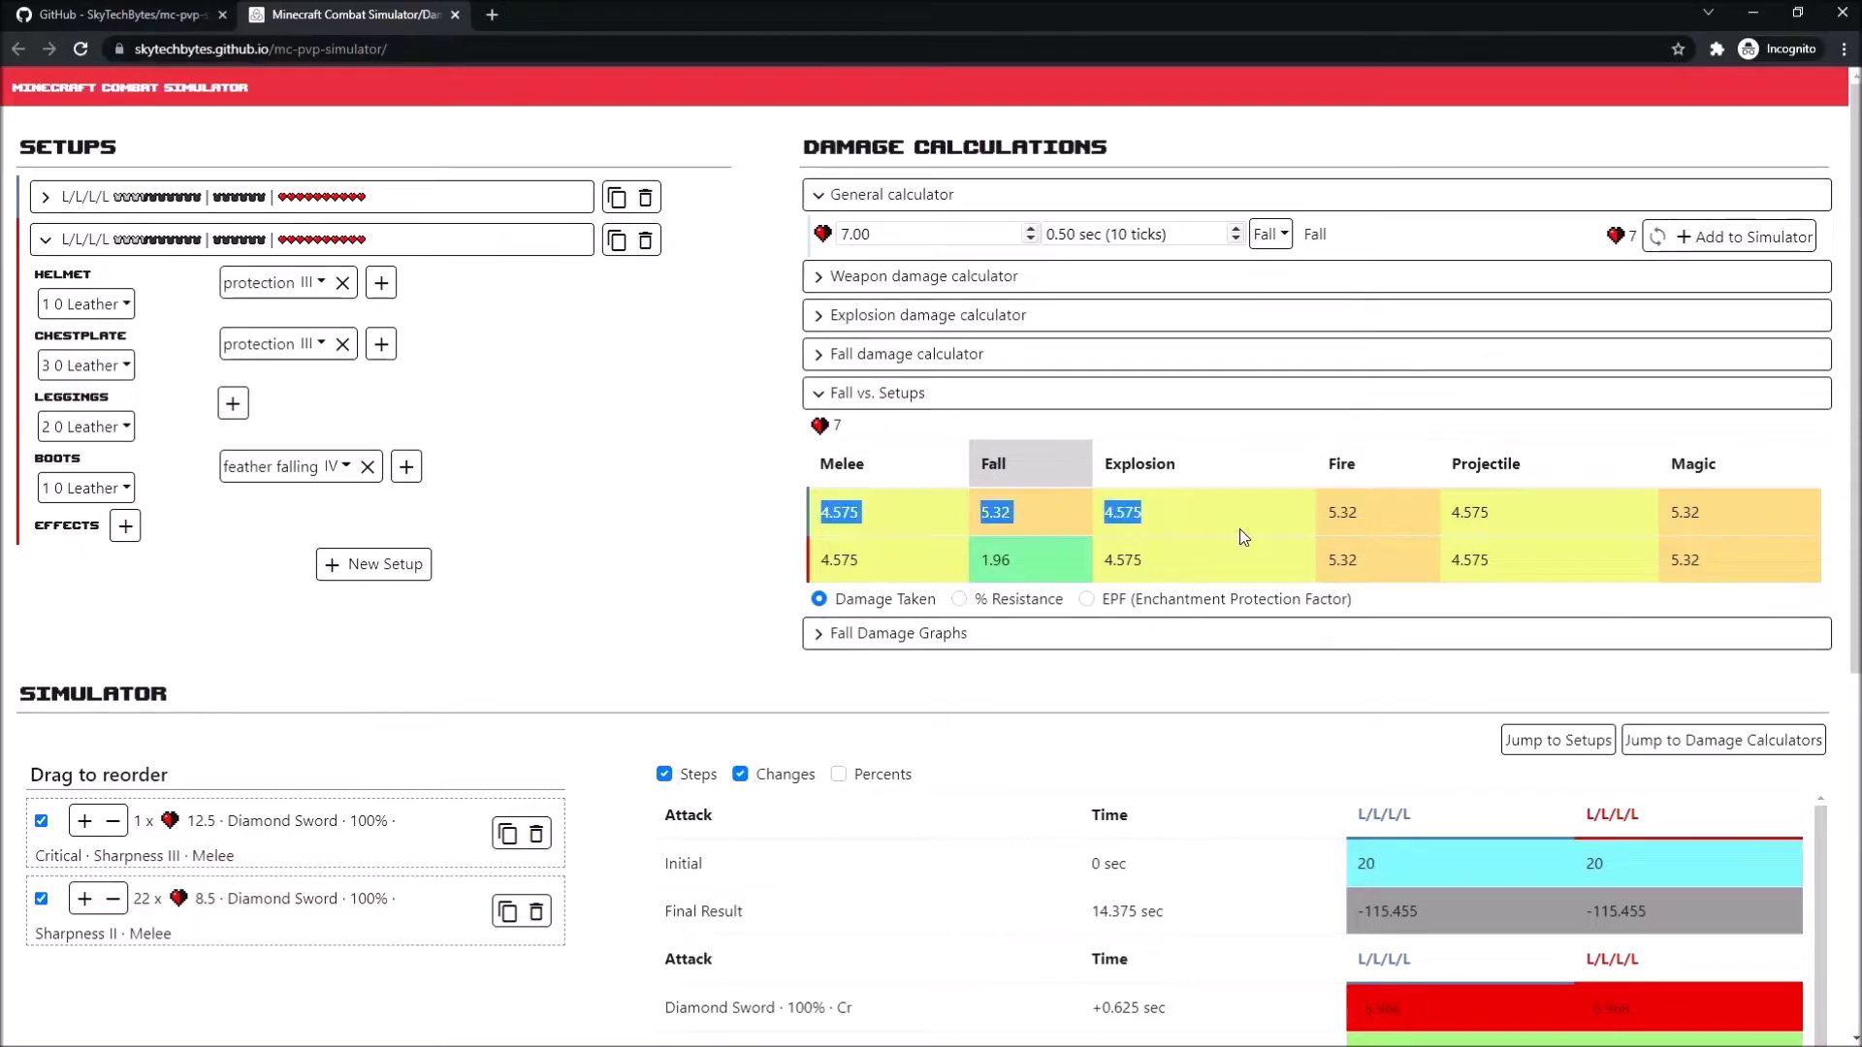
left_click(562, 392)
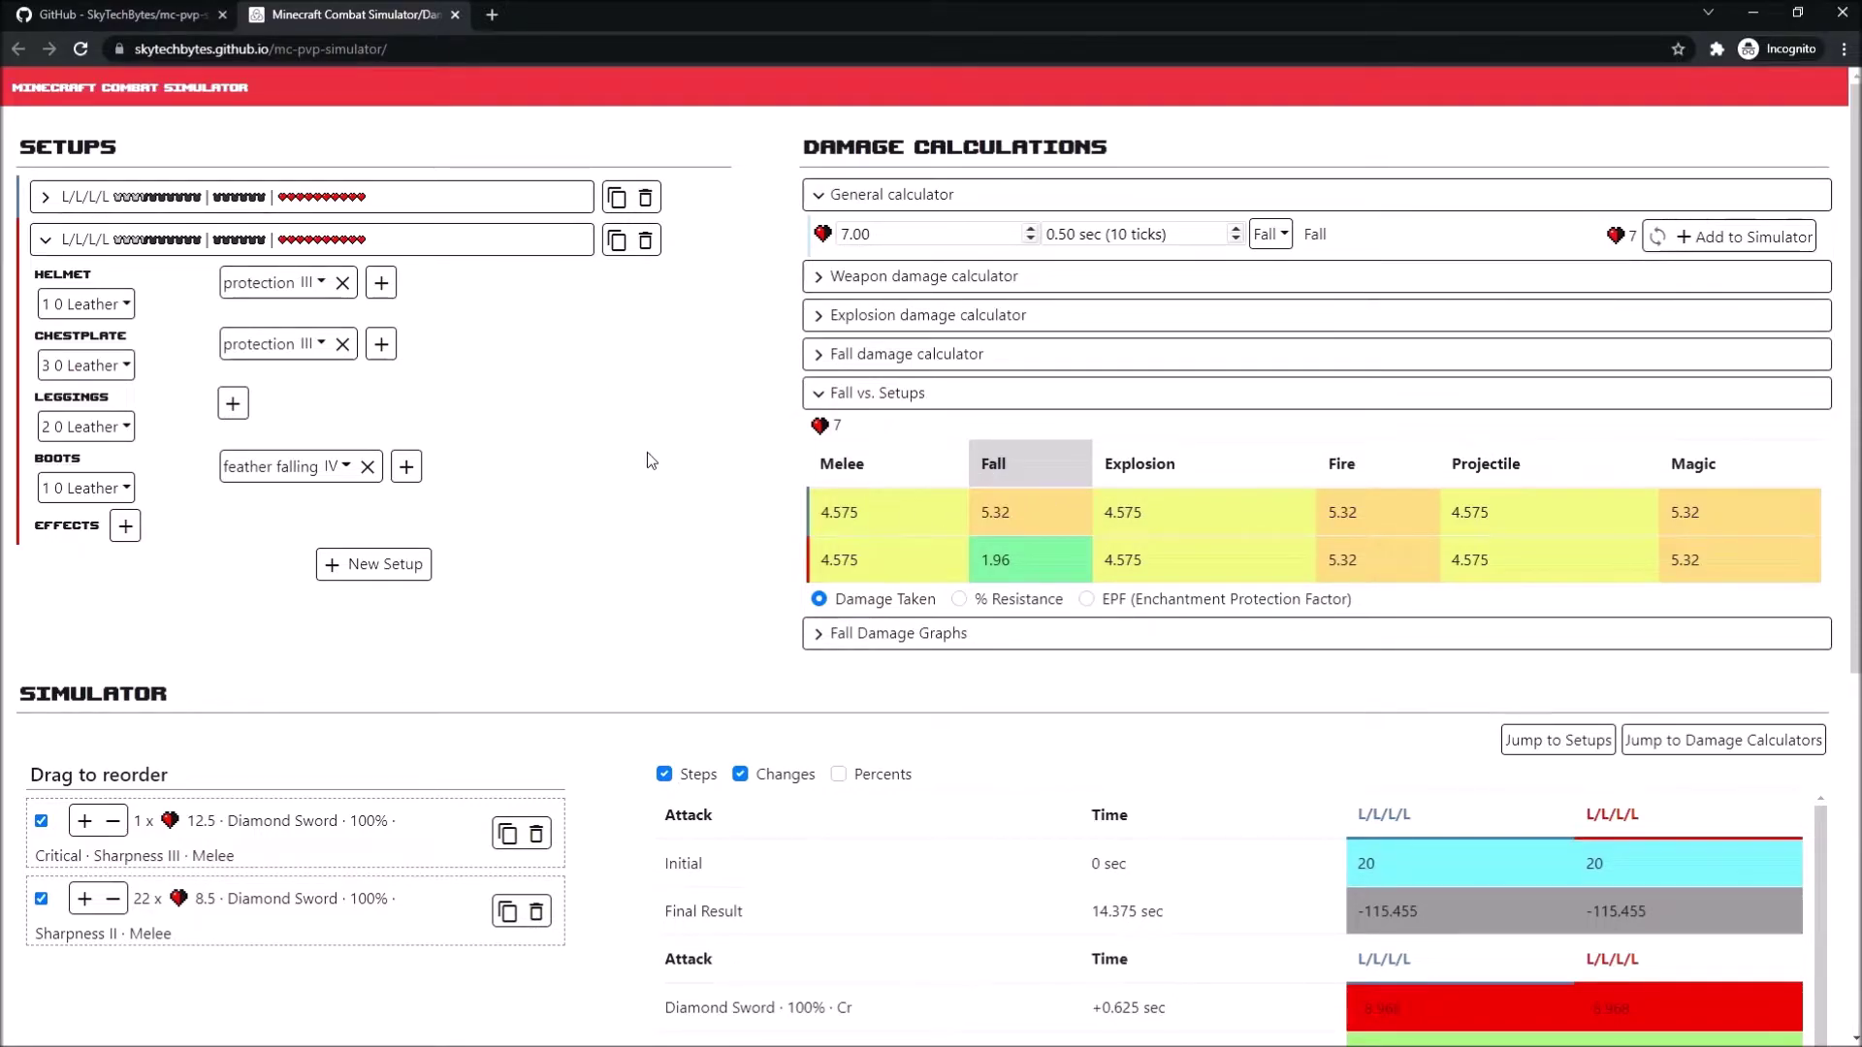
left_click(74, 200)
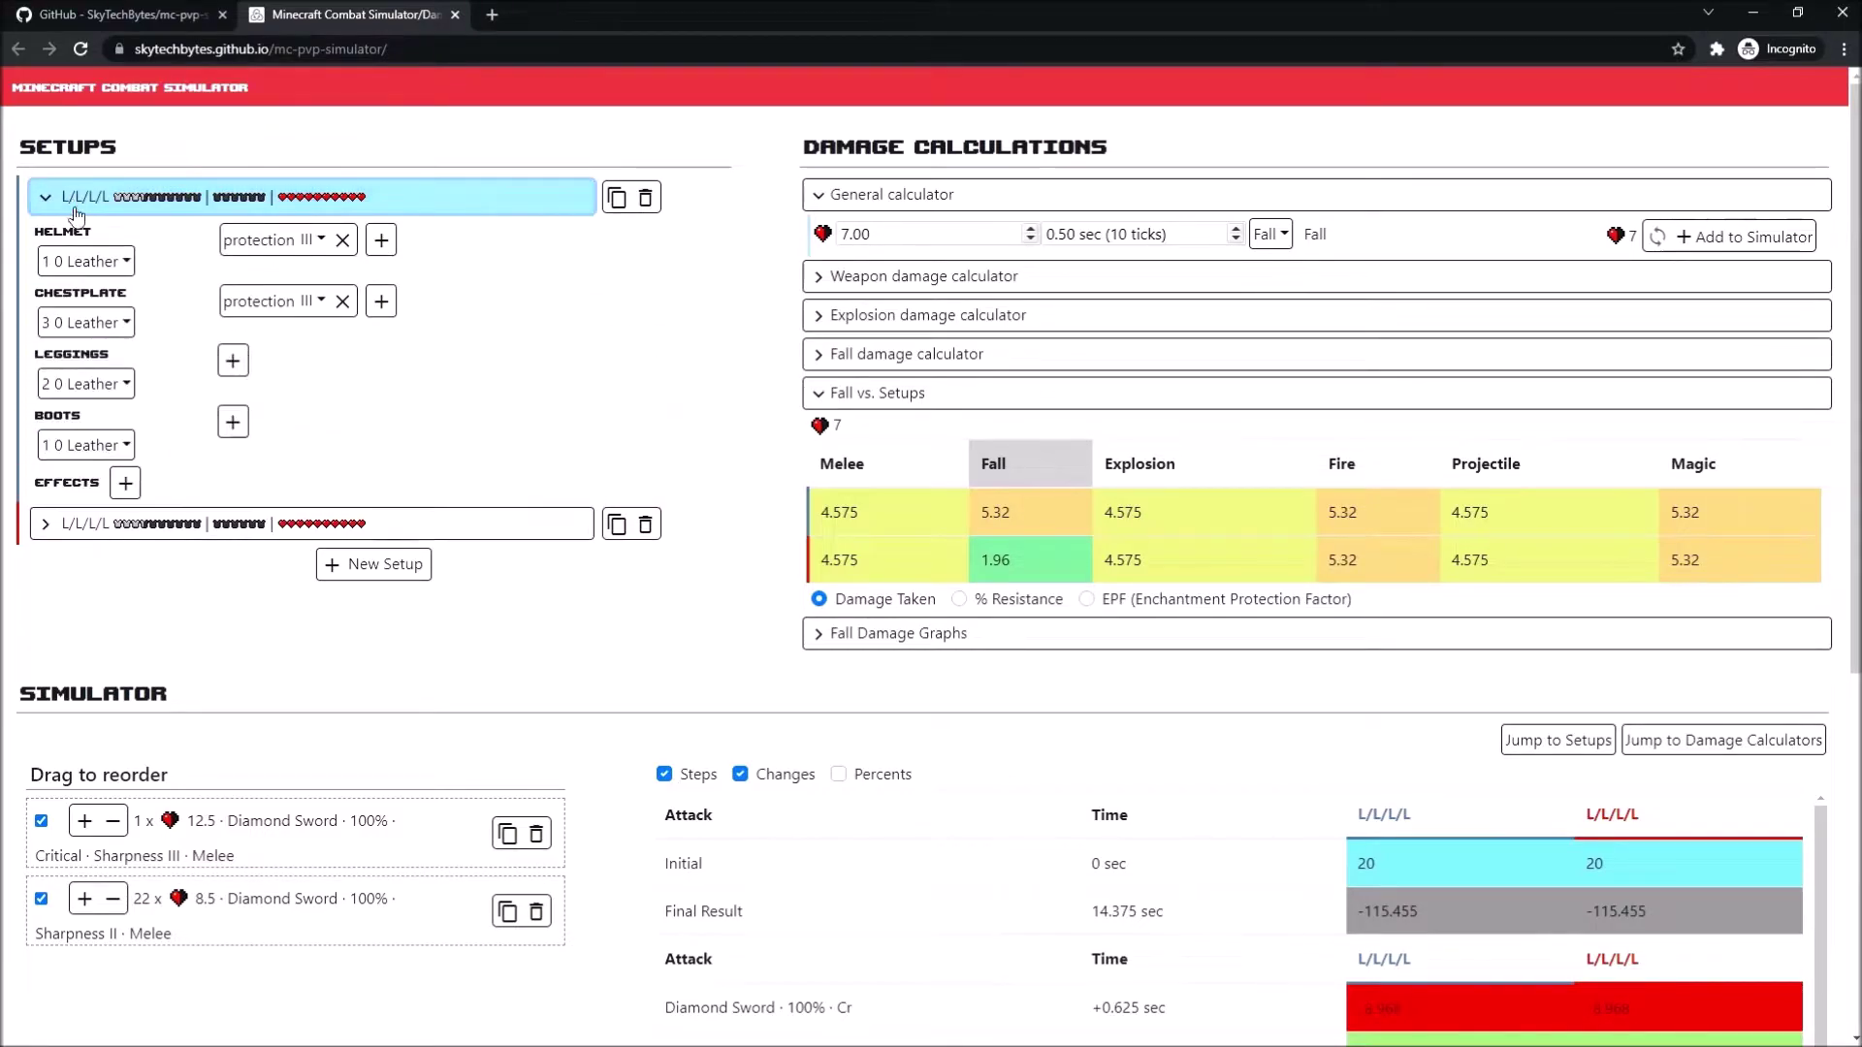
double_click(286, 300)
left_click(225, 197)
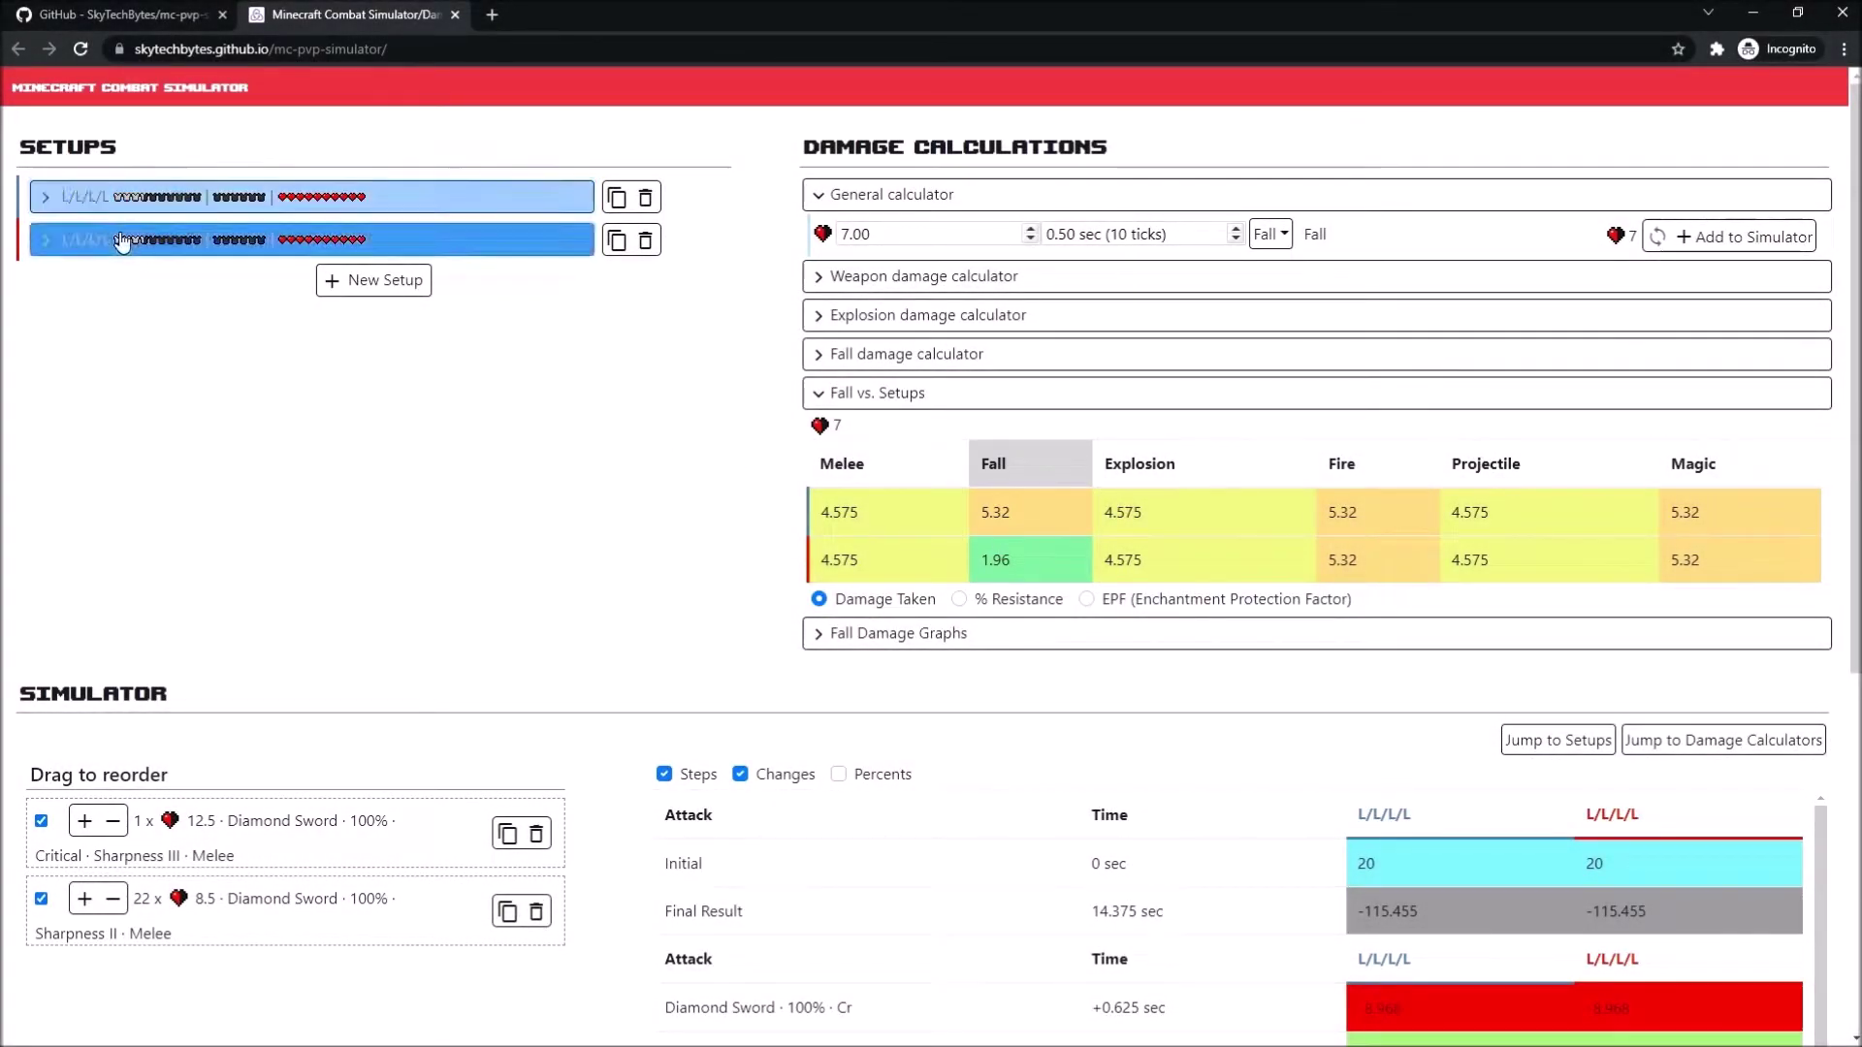
left_click(121, 241)
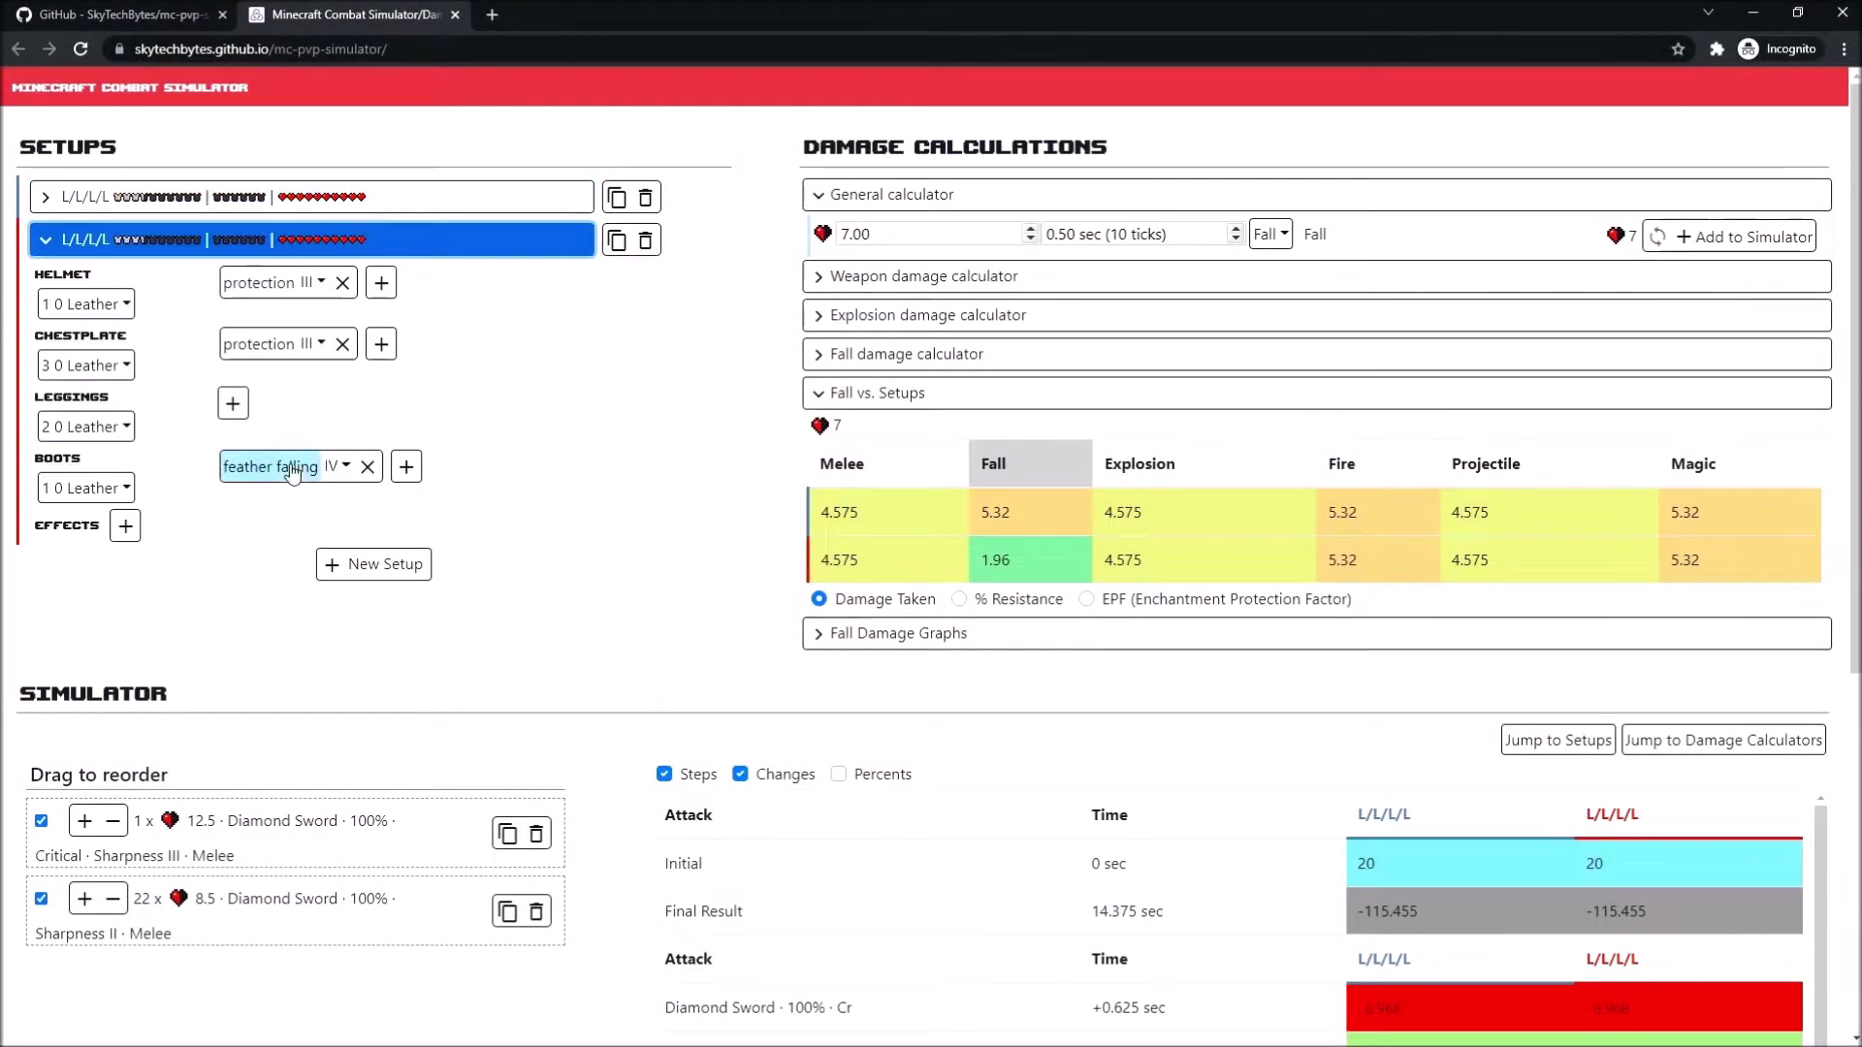
left_click(194, 239)
left_click_drag(973, 568, 1042, 568)
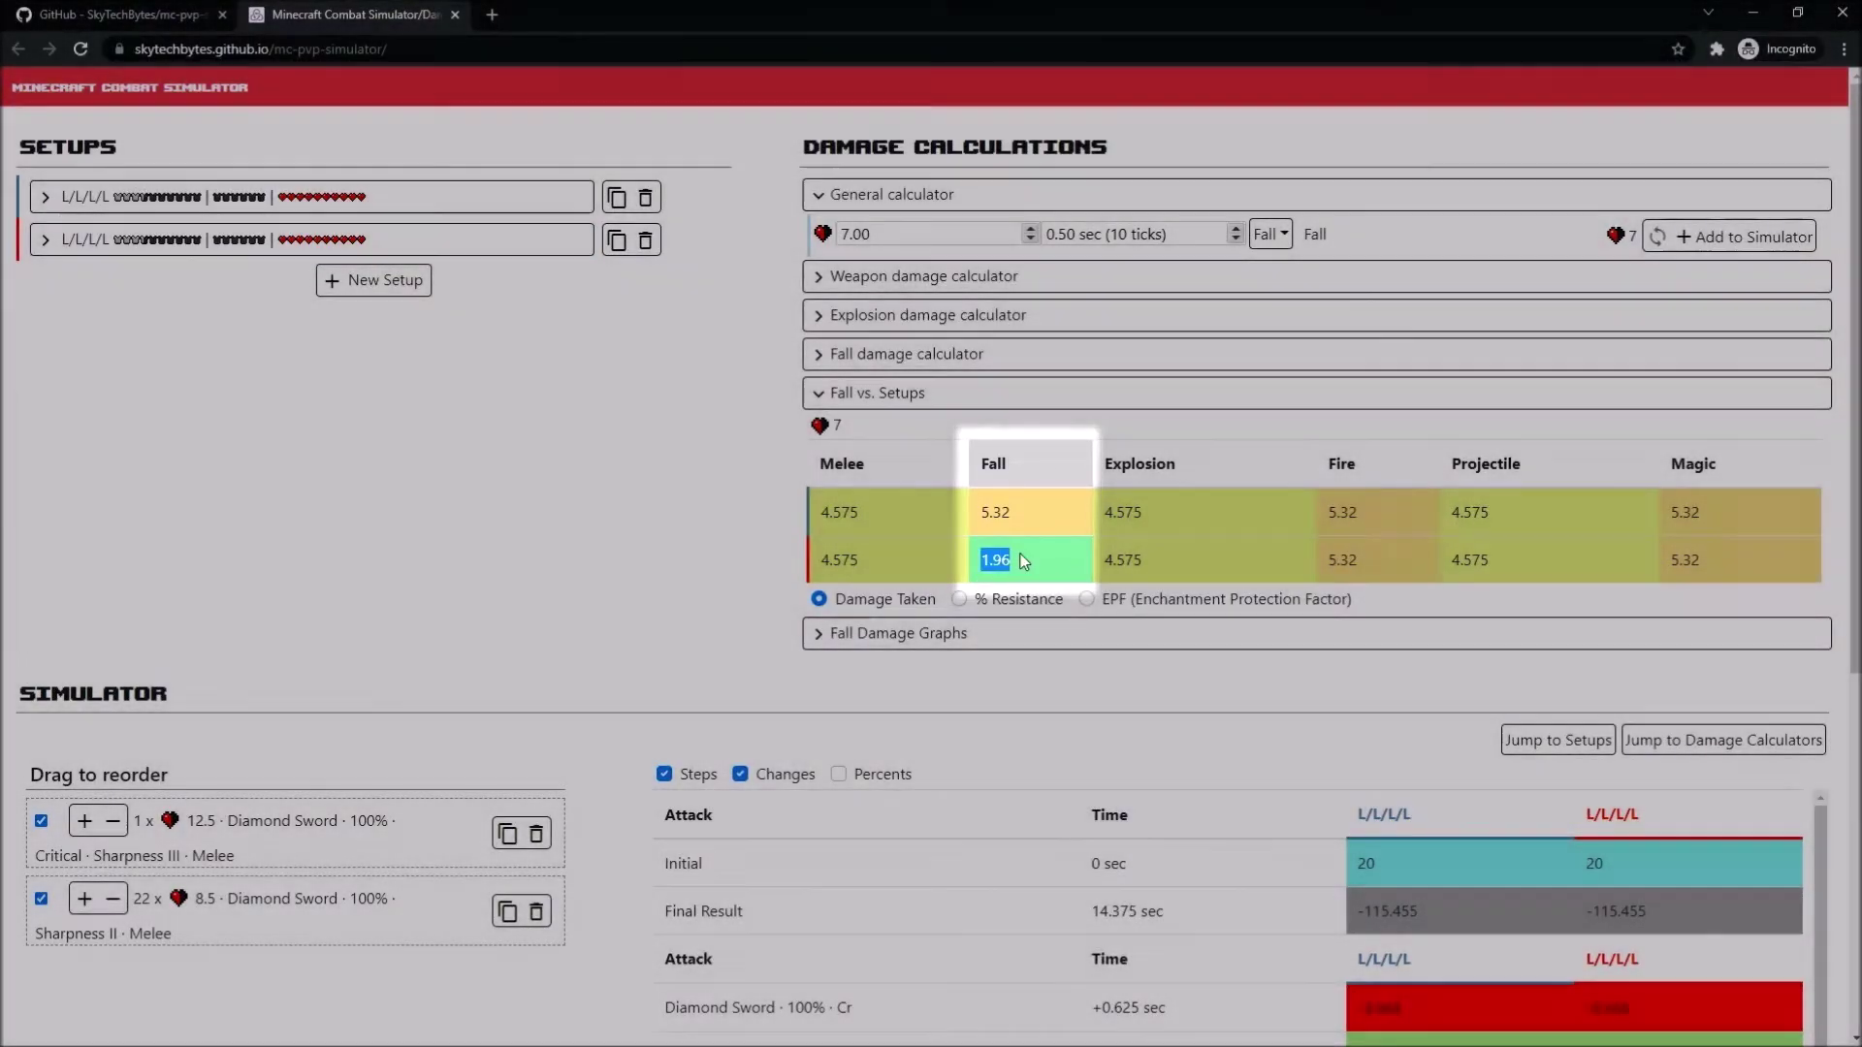
left_click(1007, 597)
left_click(1008, 599)
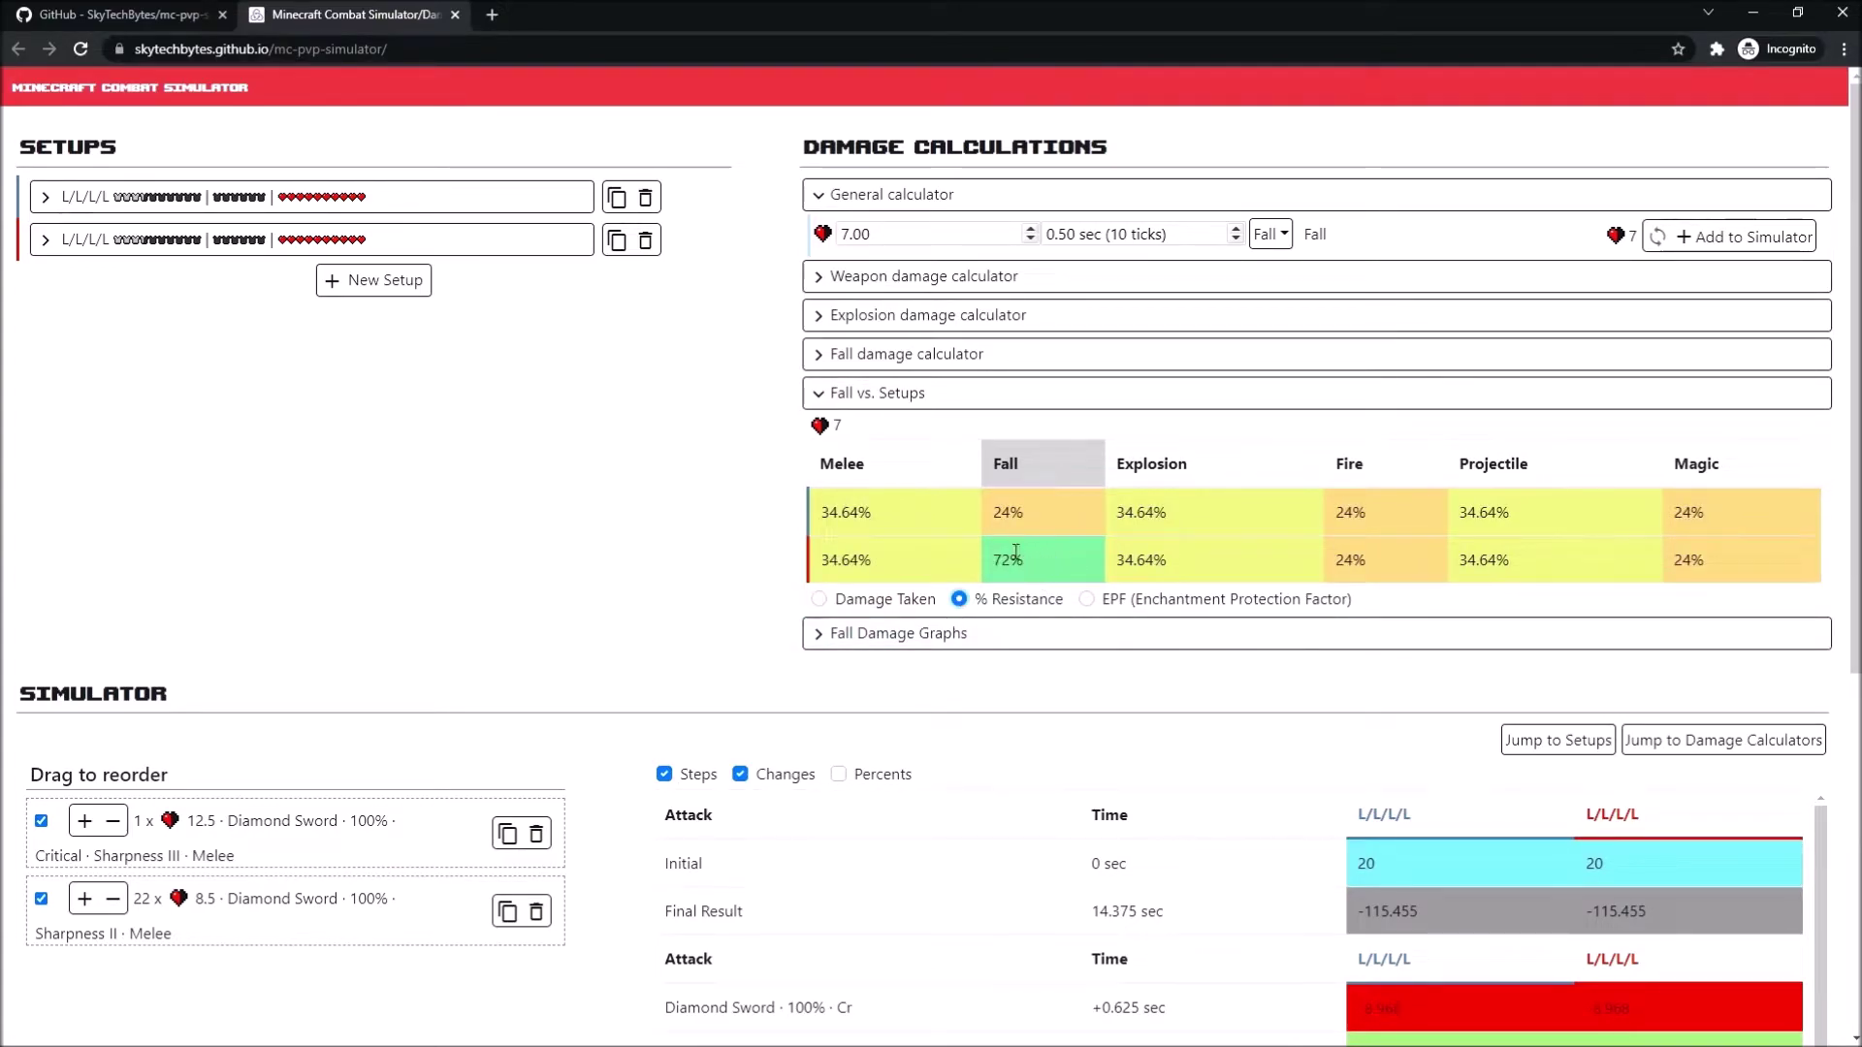
left_click_drag(996, 517, 1054, 524)
left_click(1088, 599)
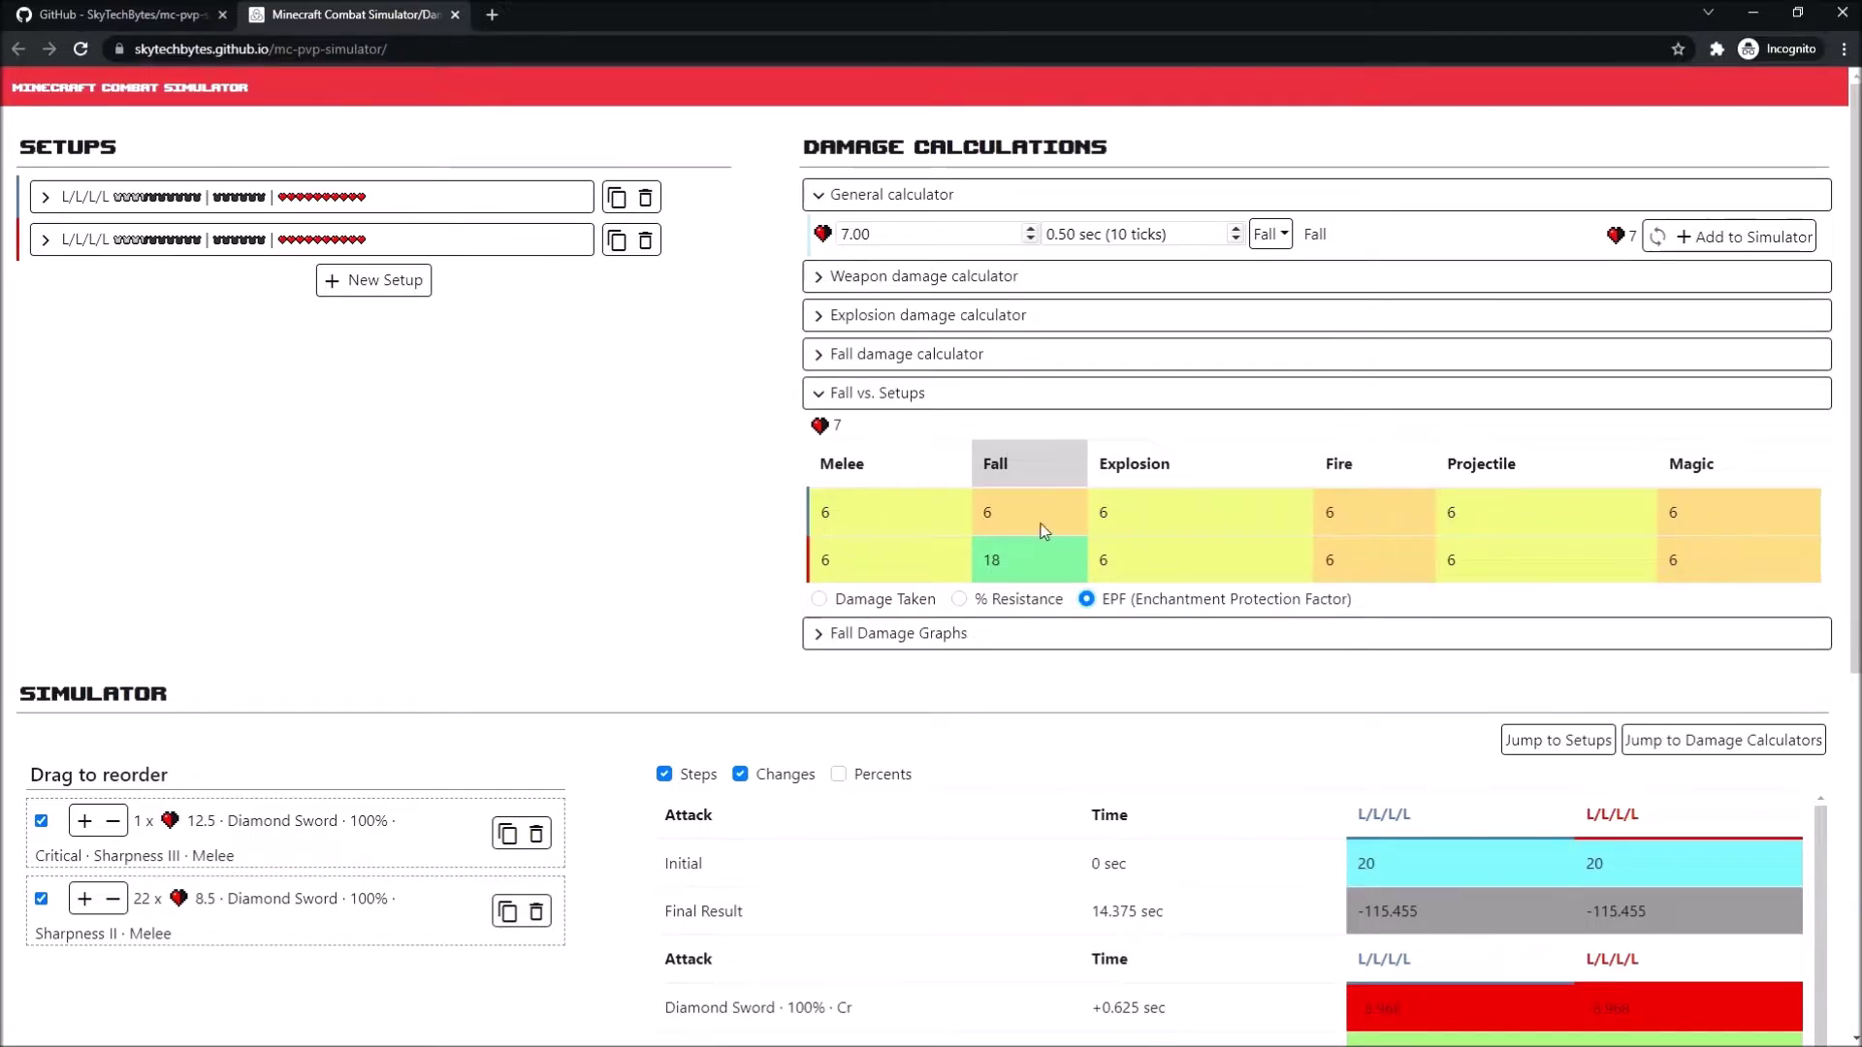
- Show damage taken and set the general calculator's damage type to Projectile
left_click(820, 599)
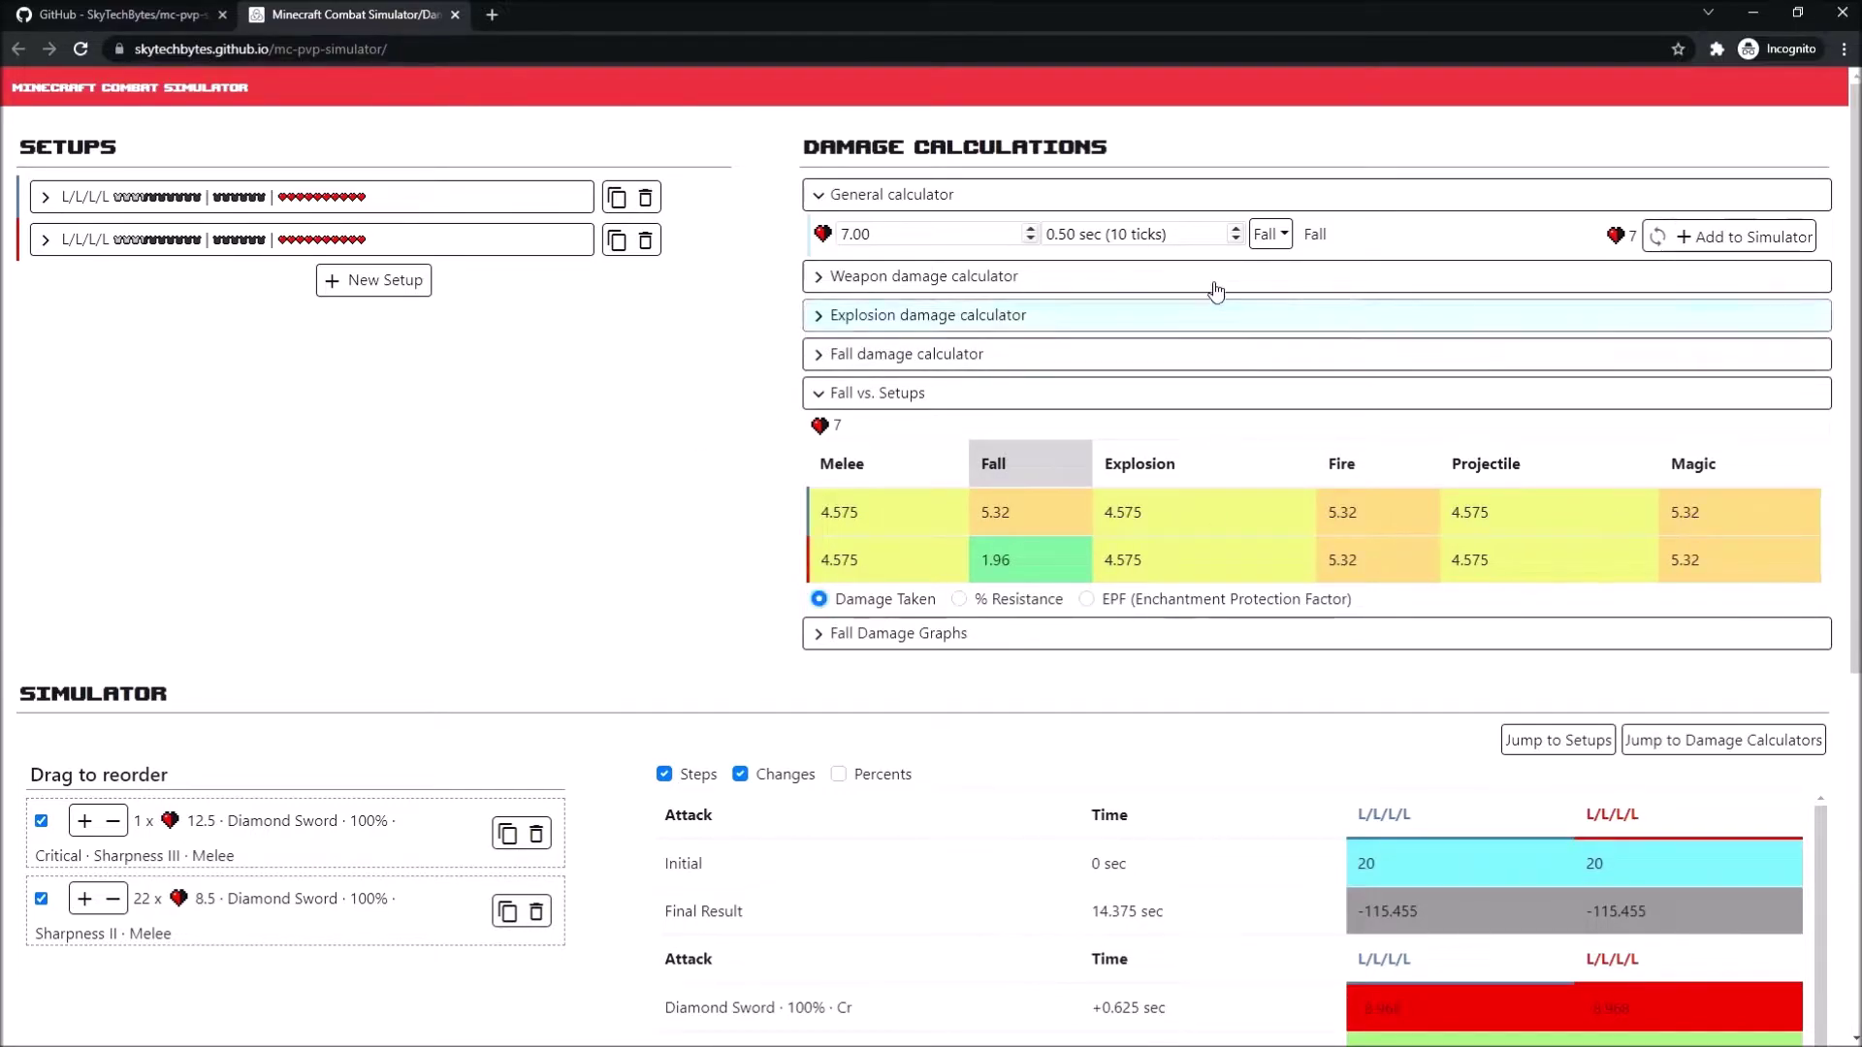
left_click(1262, 239)
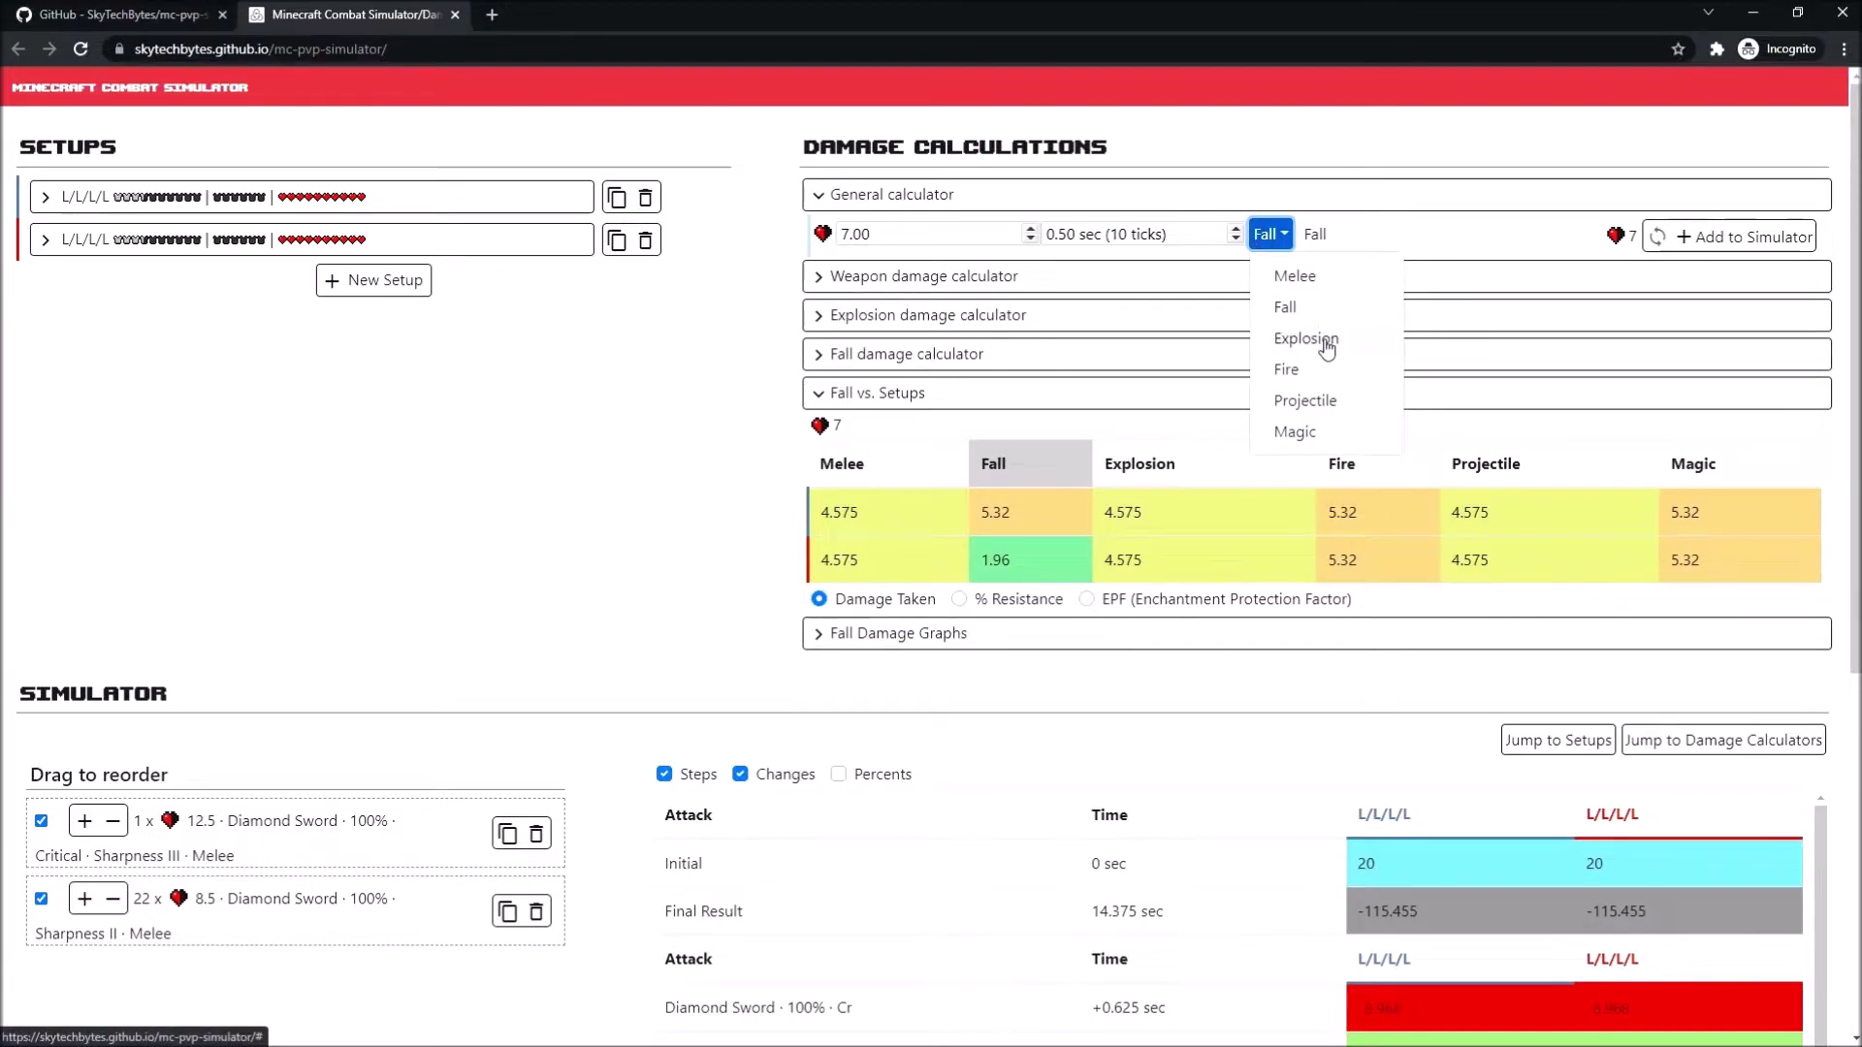
left_click(1304, 401)
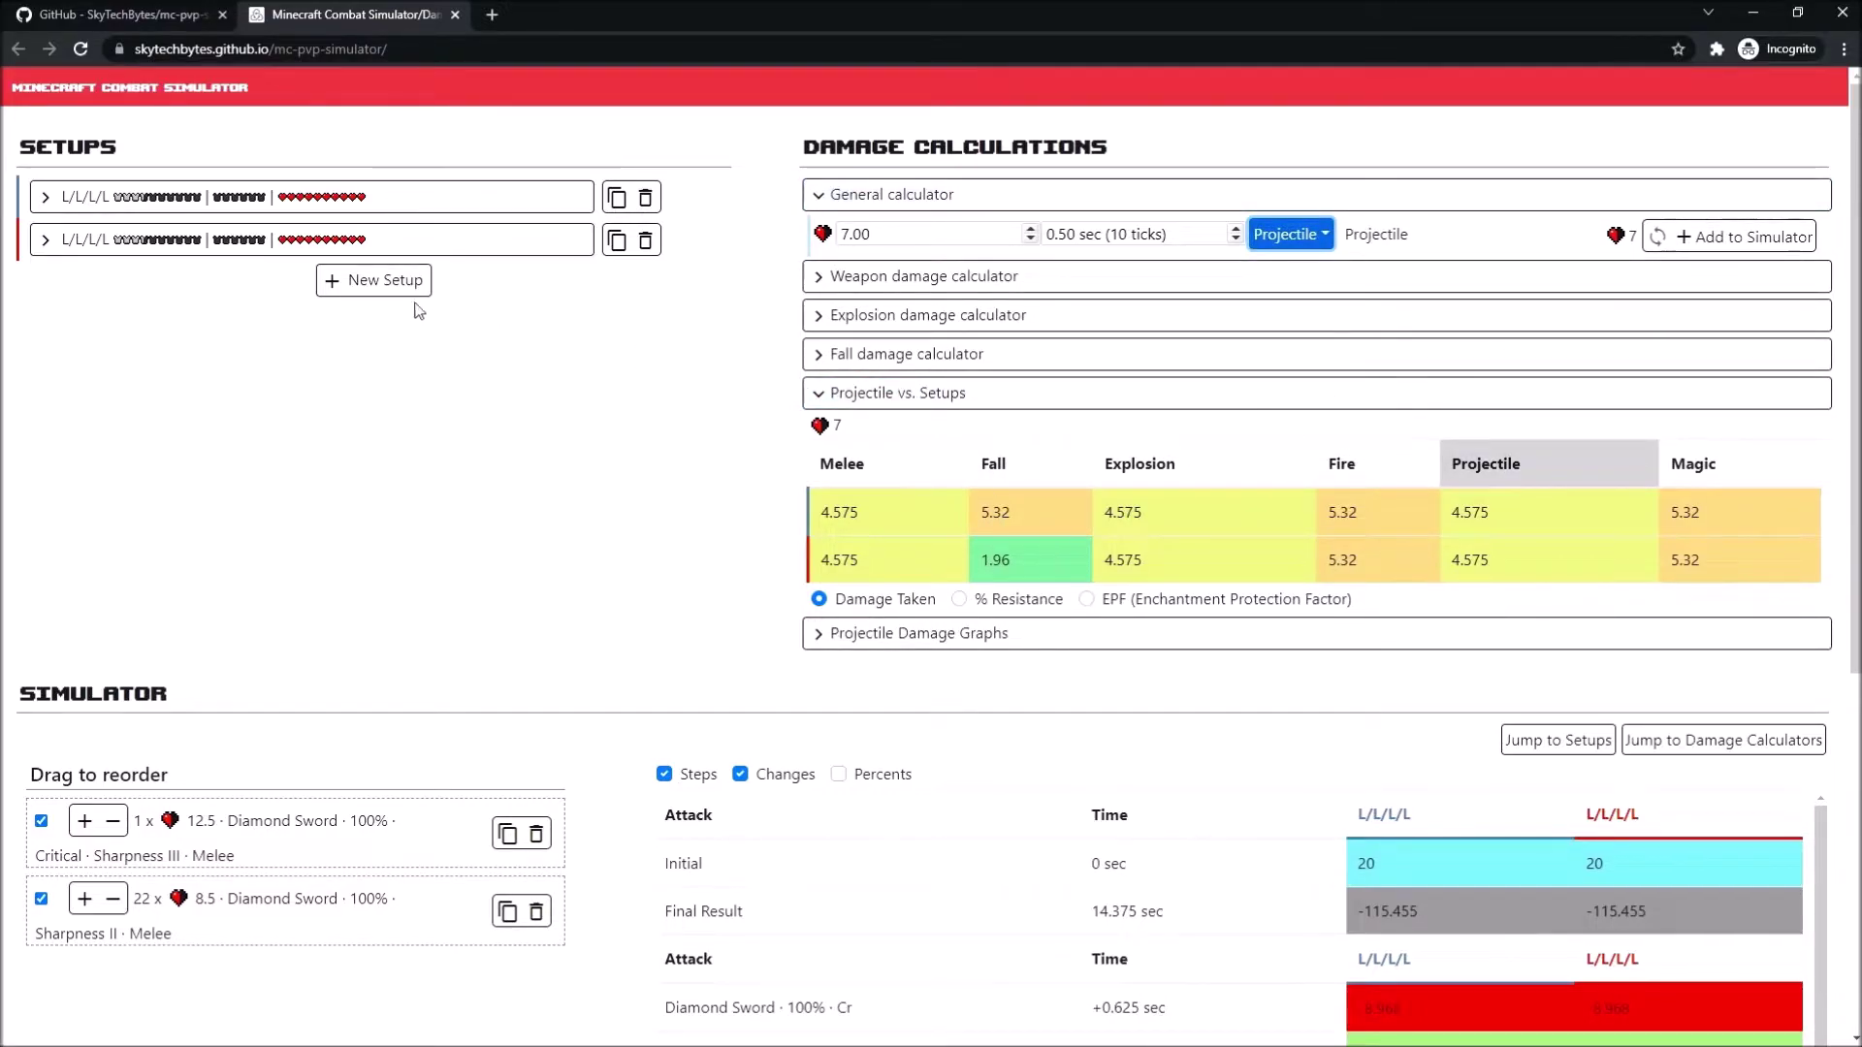
- Add Projectile Protection IV to the second setup's leggings
left_click(274, 240)
left_click(233, 405)
left_click(252, 405)
left_click(303, 474)
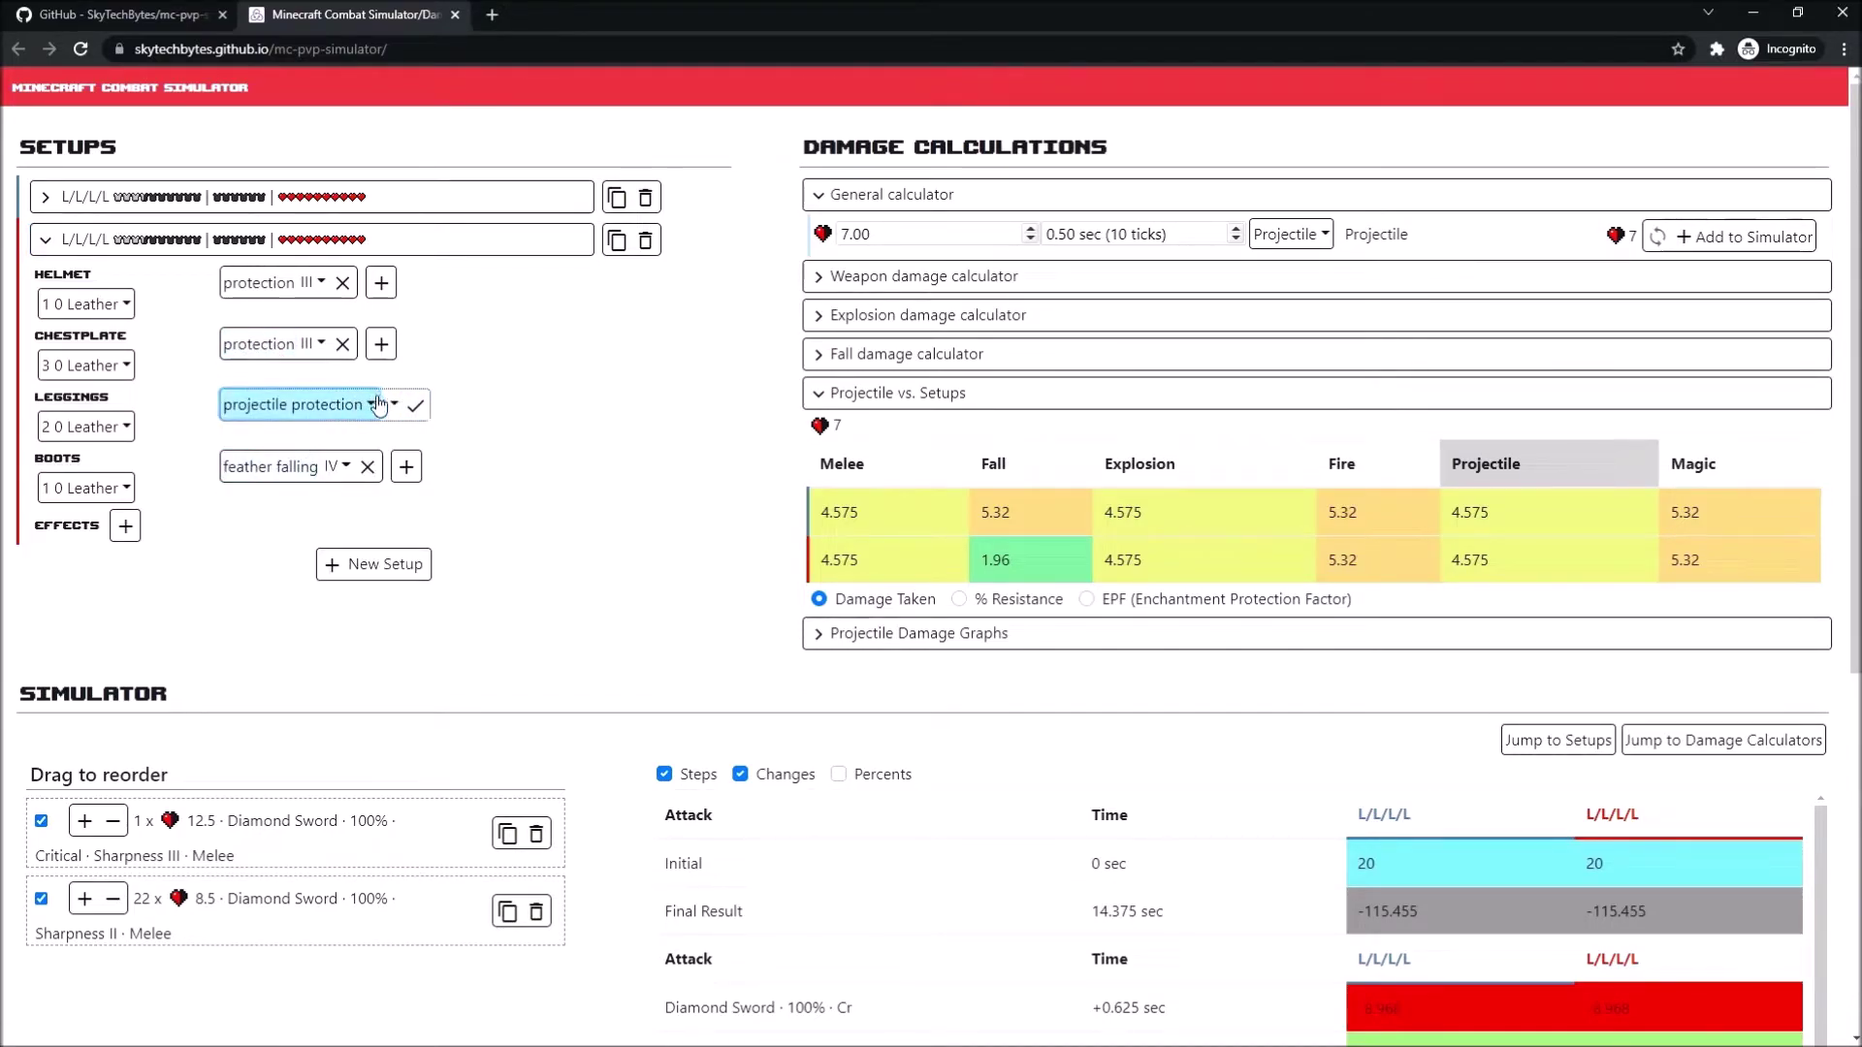
left_click(392, 405)
left_click(417, 539)
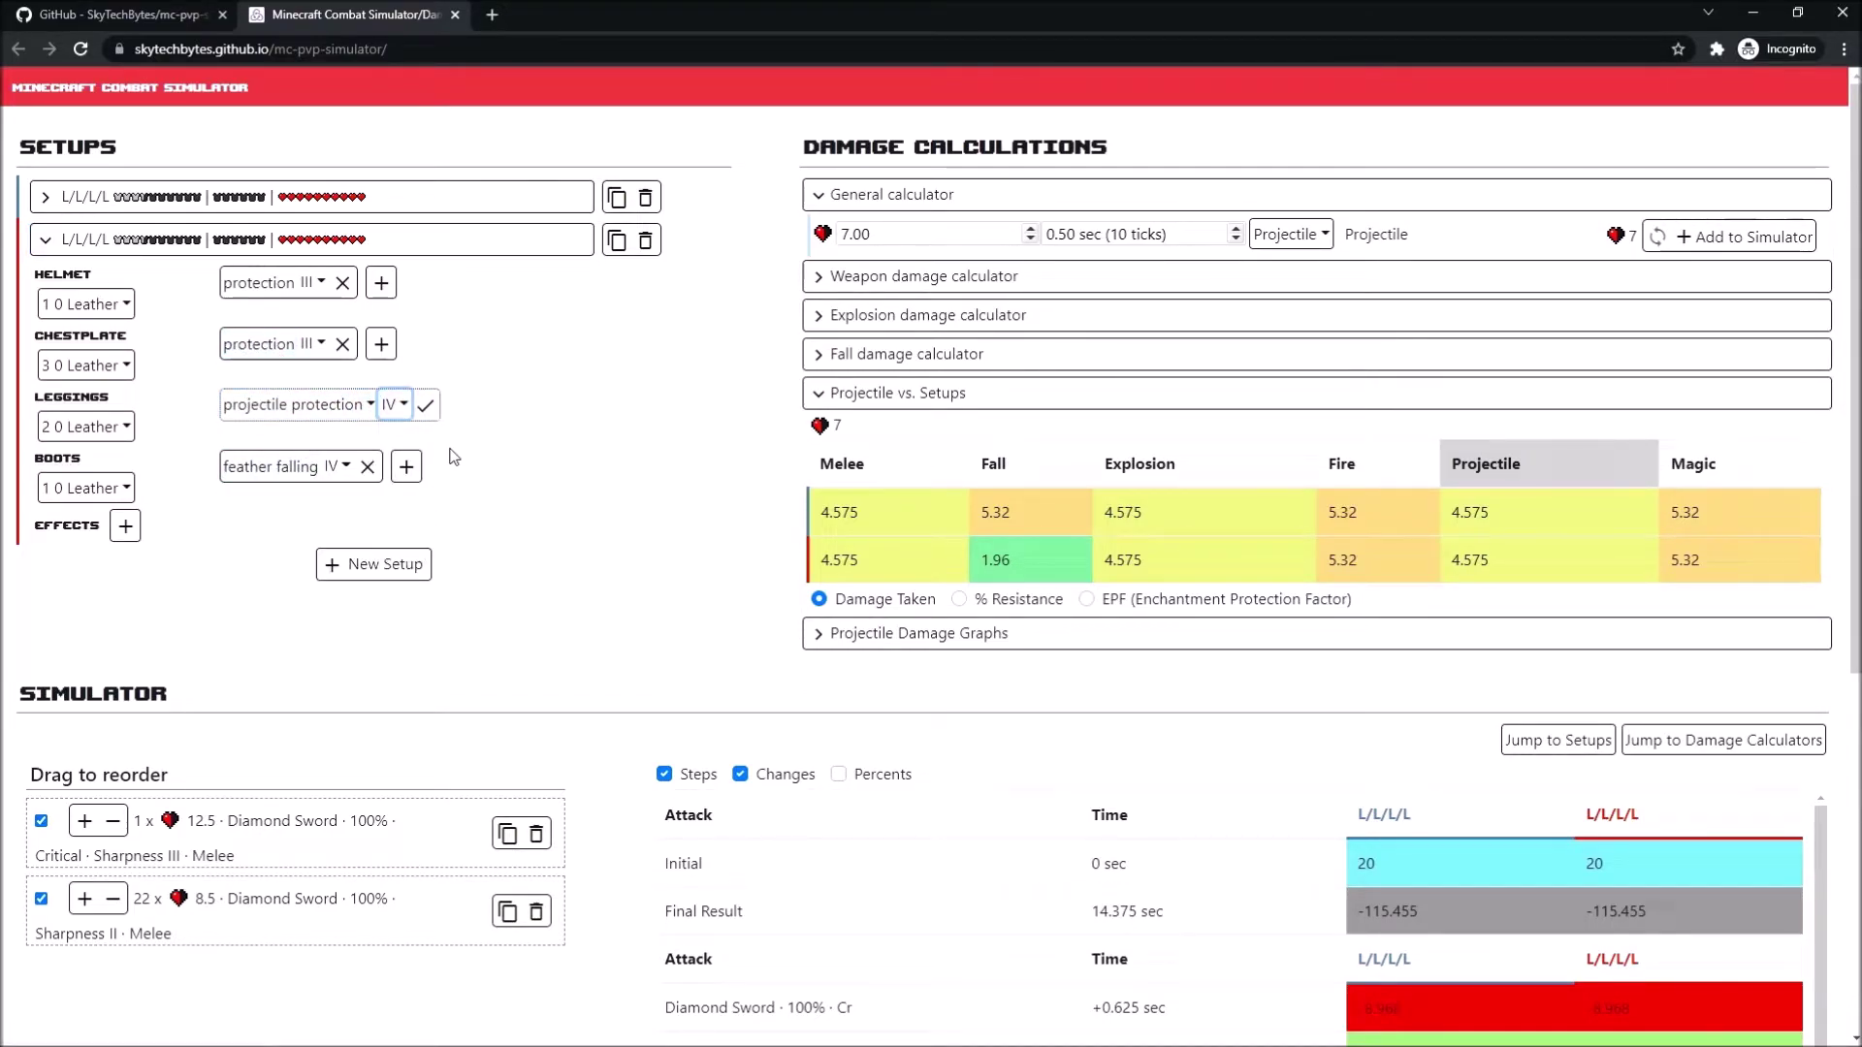
left_click(425, 405)
- Check the Projectile column, where the second setup now takes 2.649 damage
left_click_drag(1461, 446, 1509, 524)
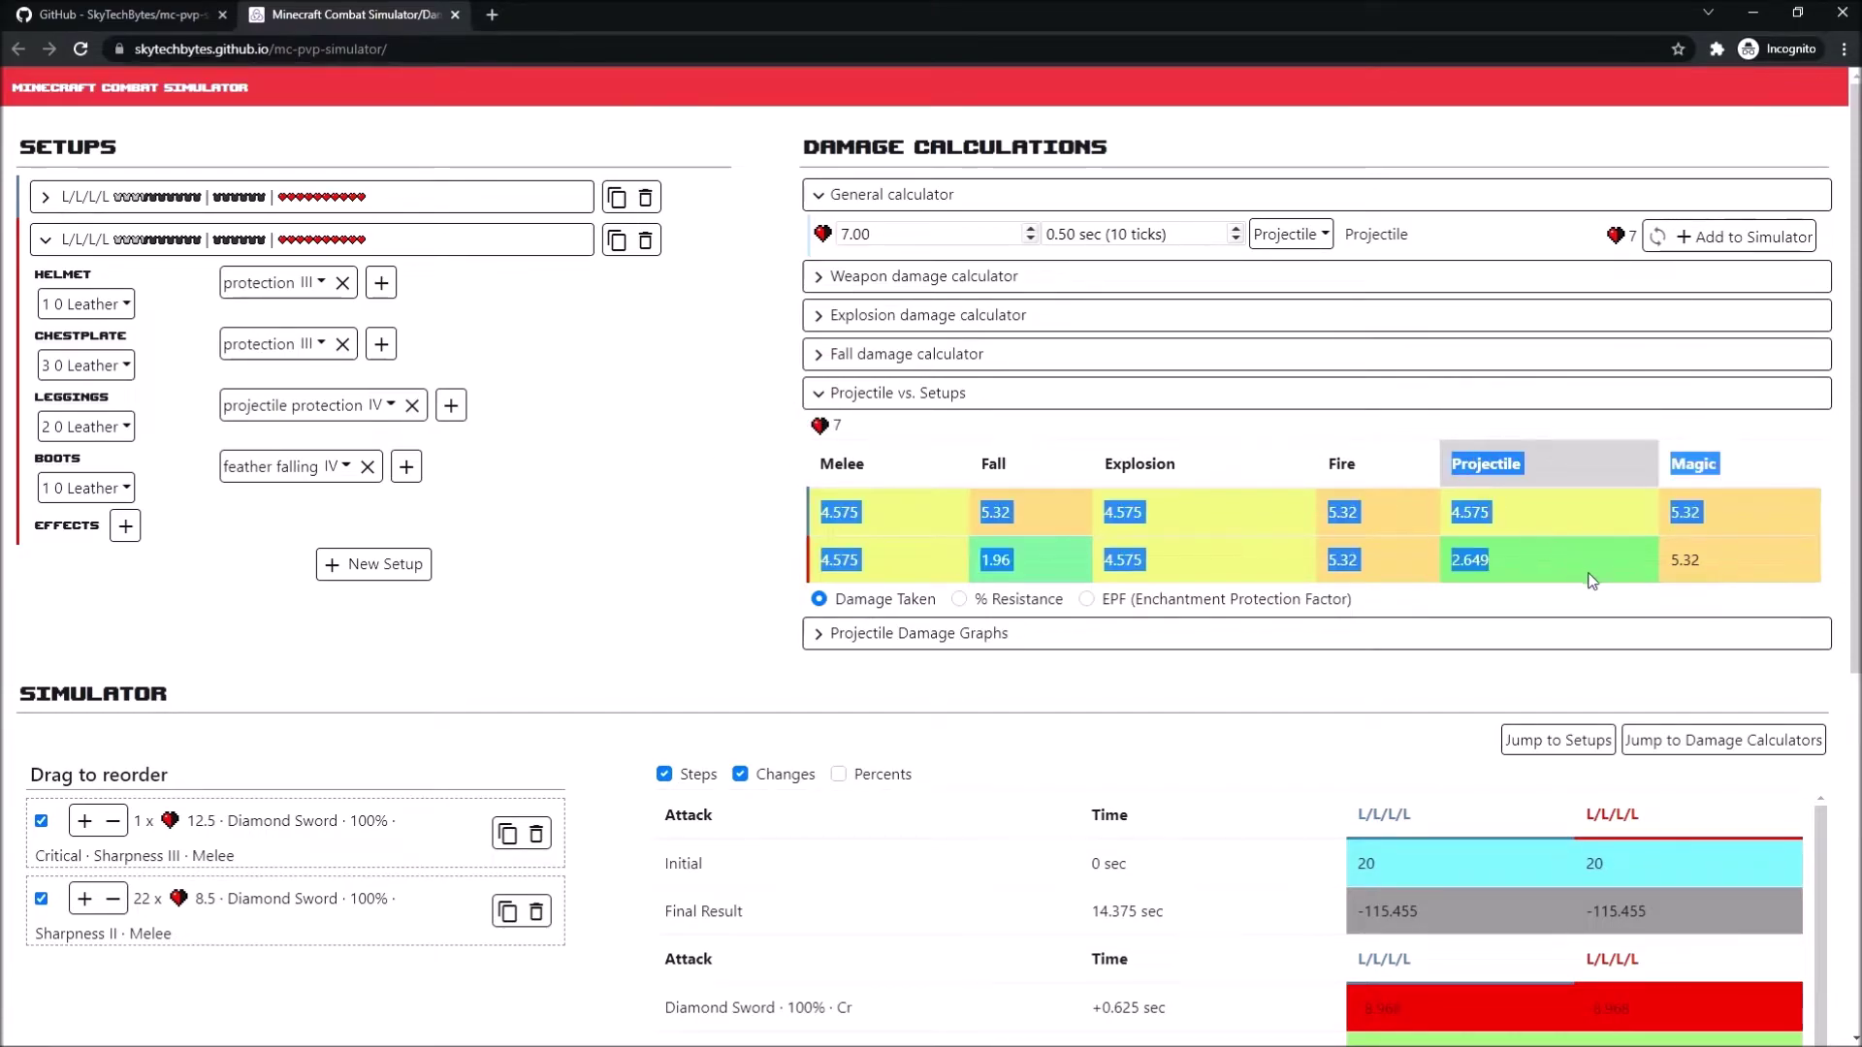
left_click(1500, 506)
double_click(1486, 464)
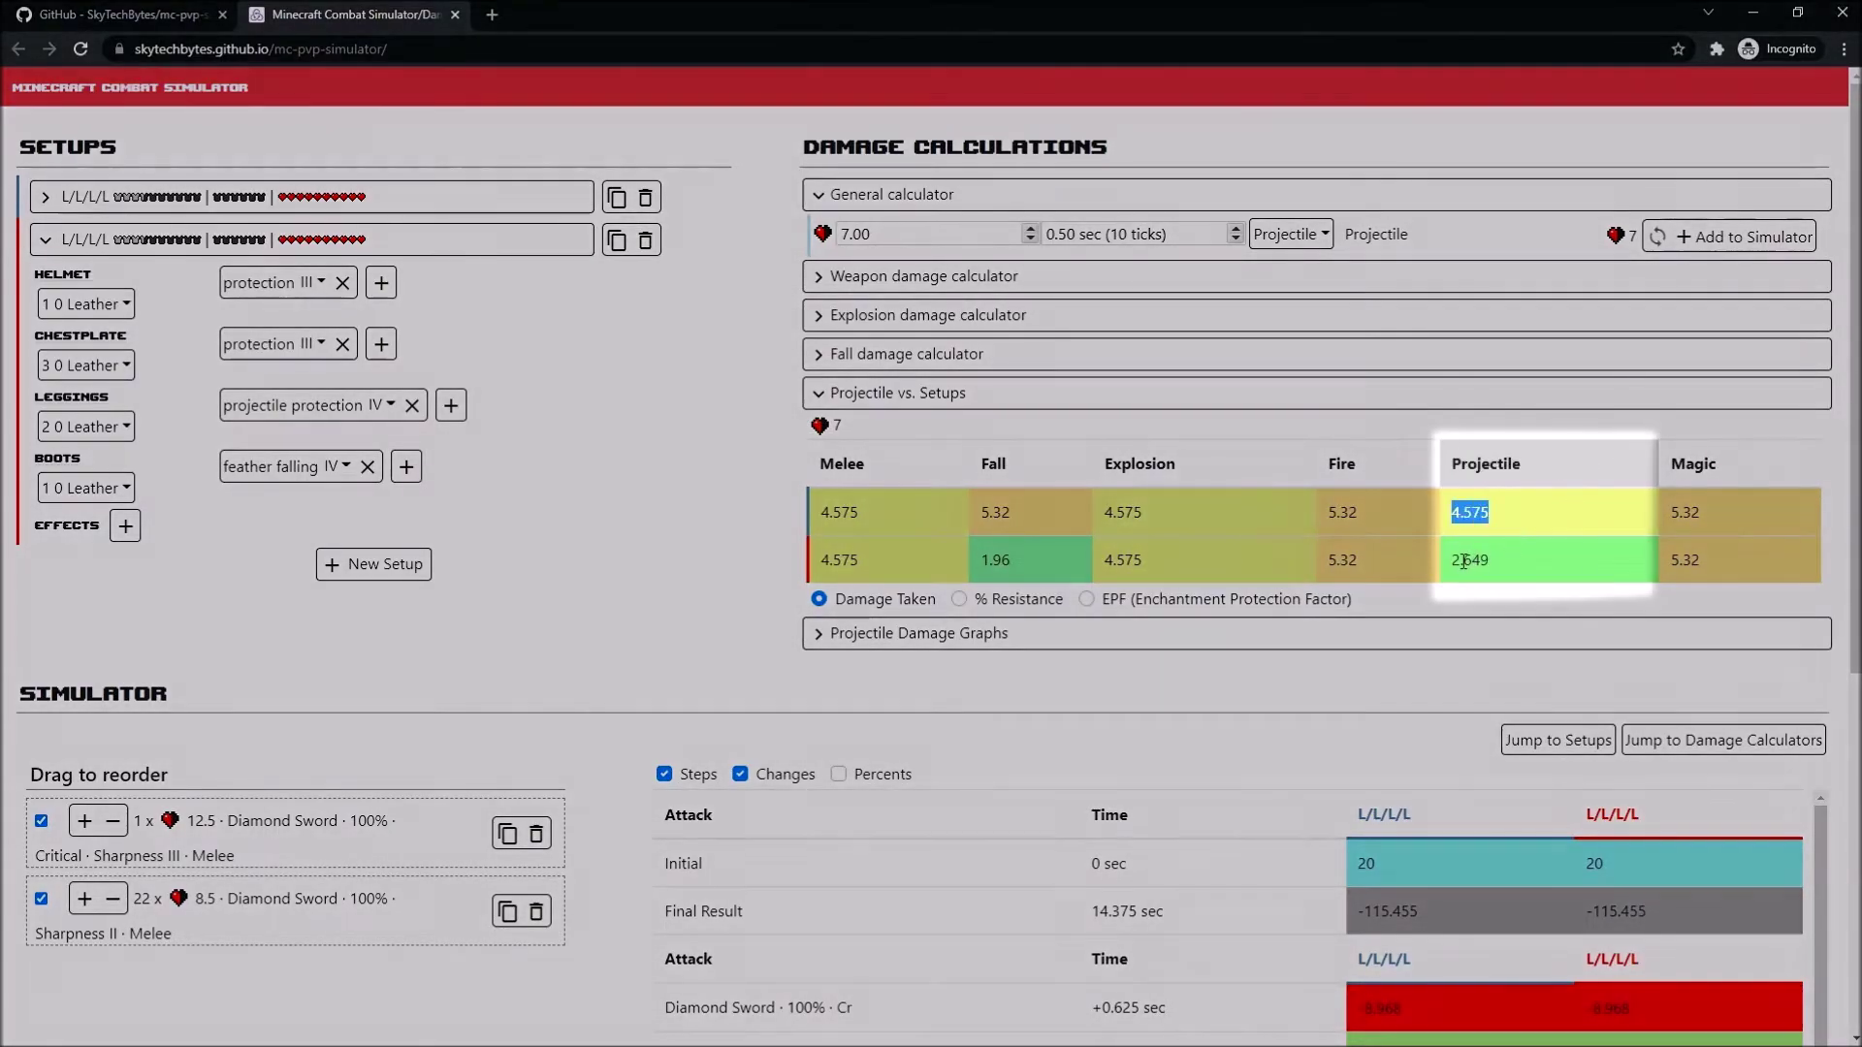
double_click(1550, 565)
left_click(1569, 564)
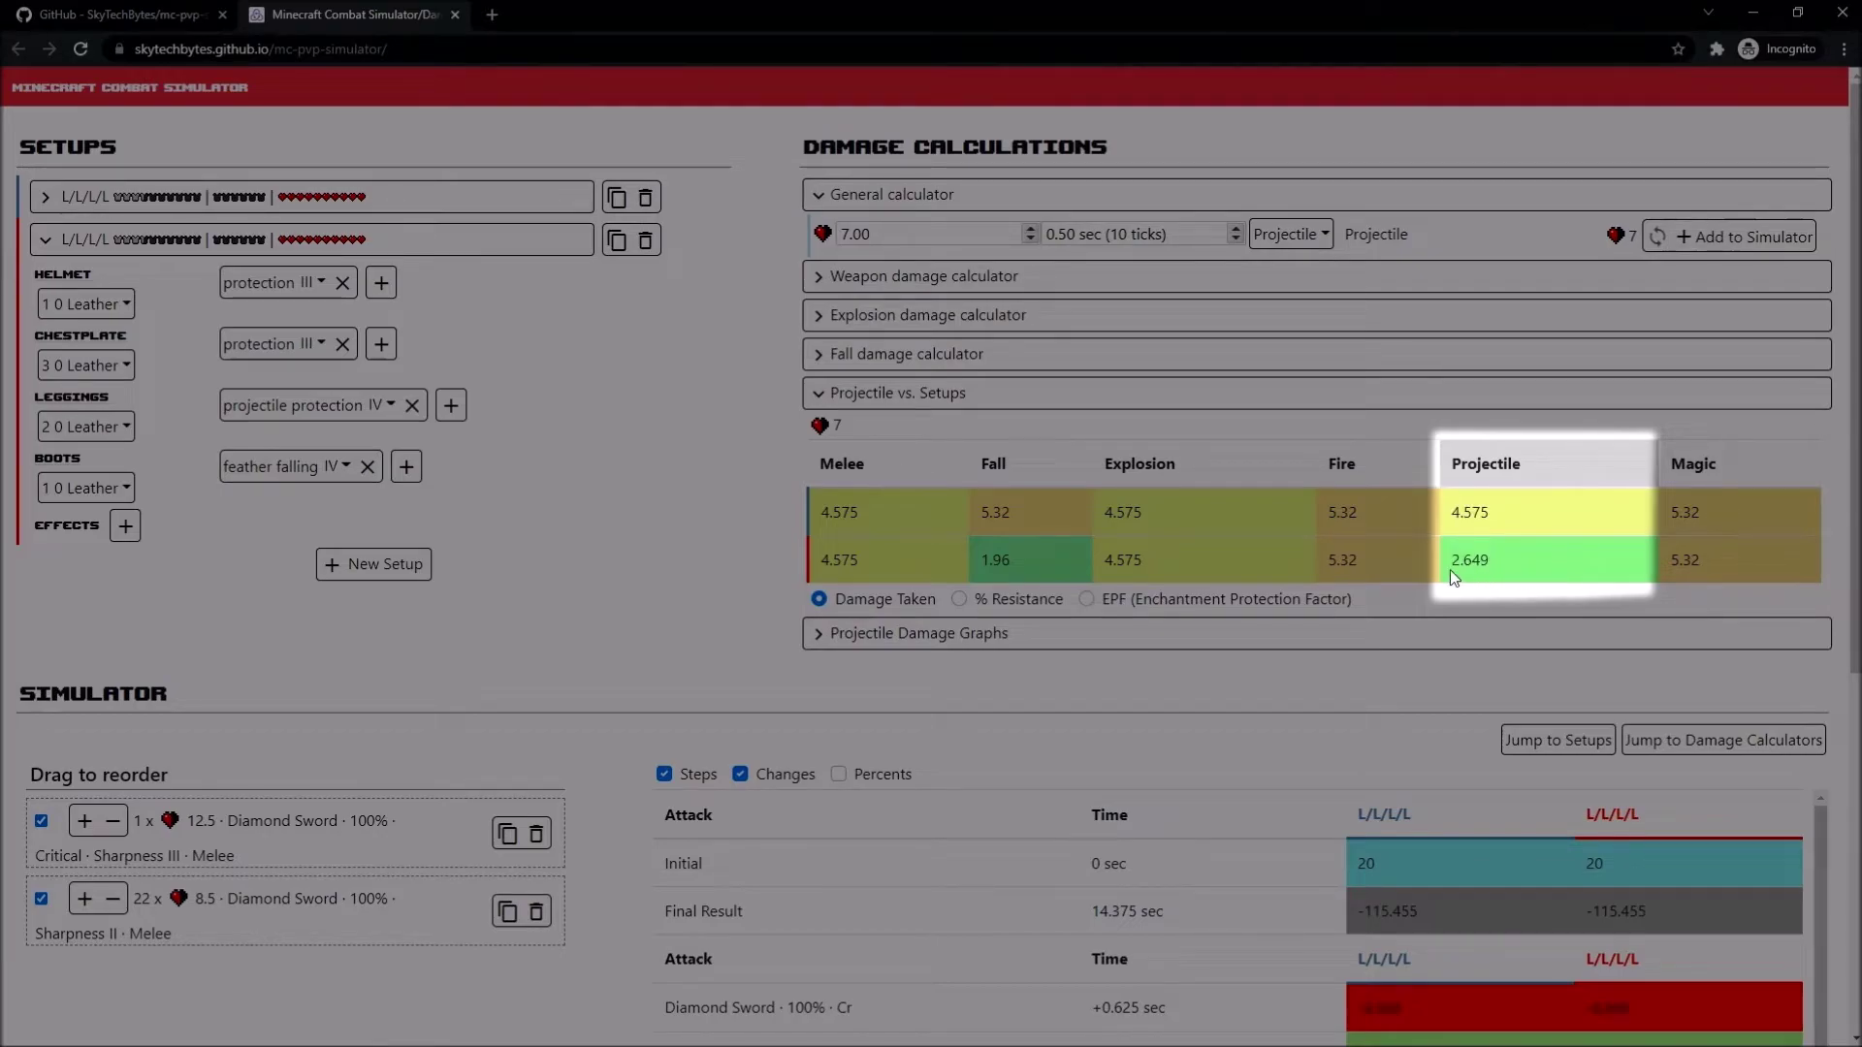
triple_click(254, 408)
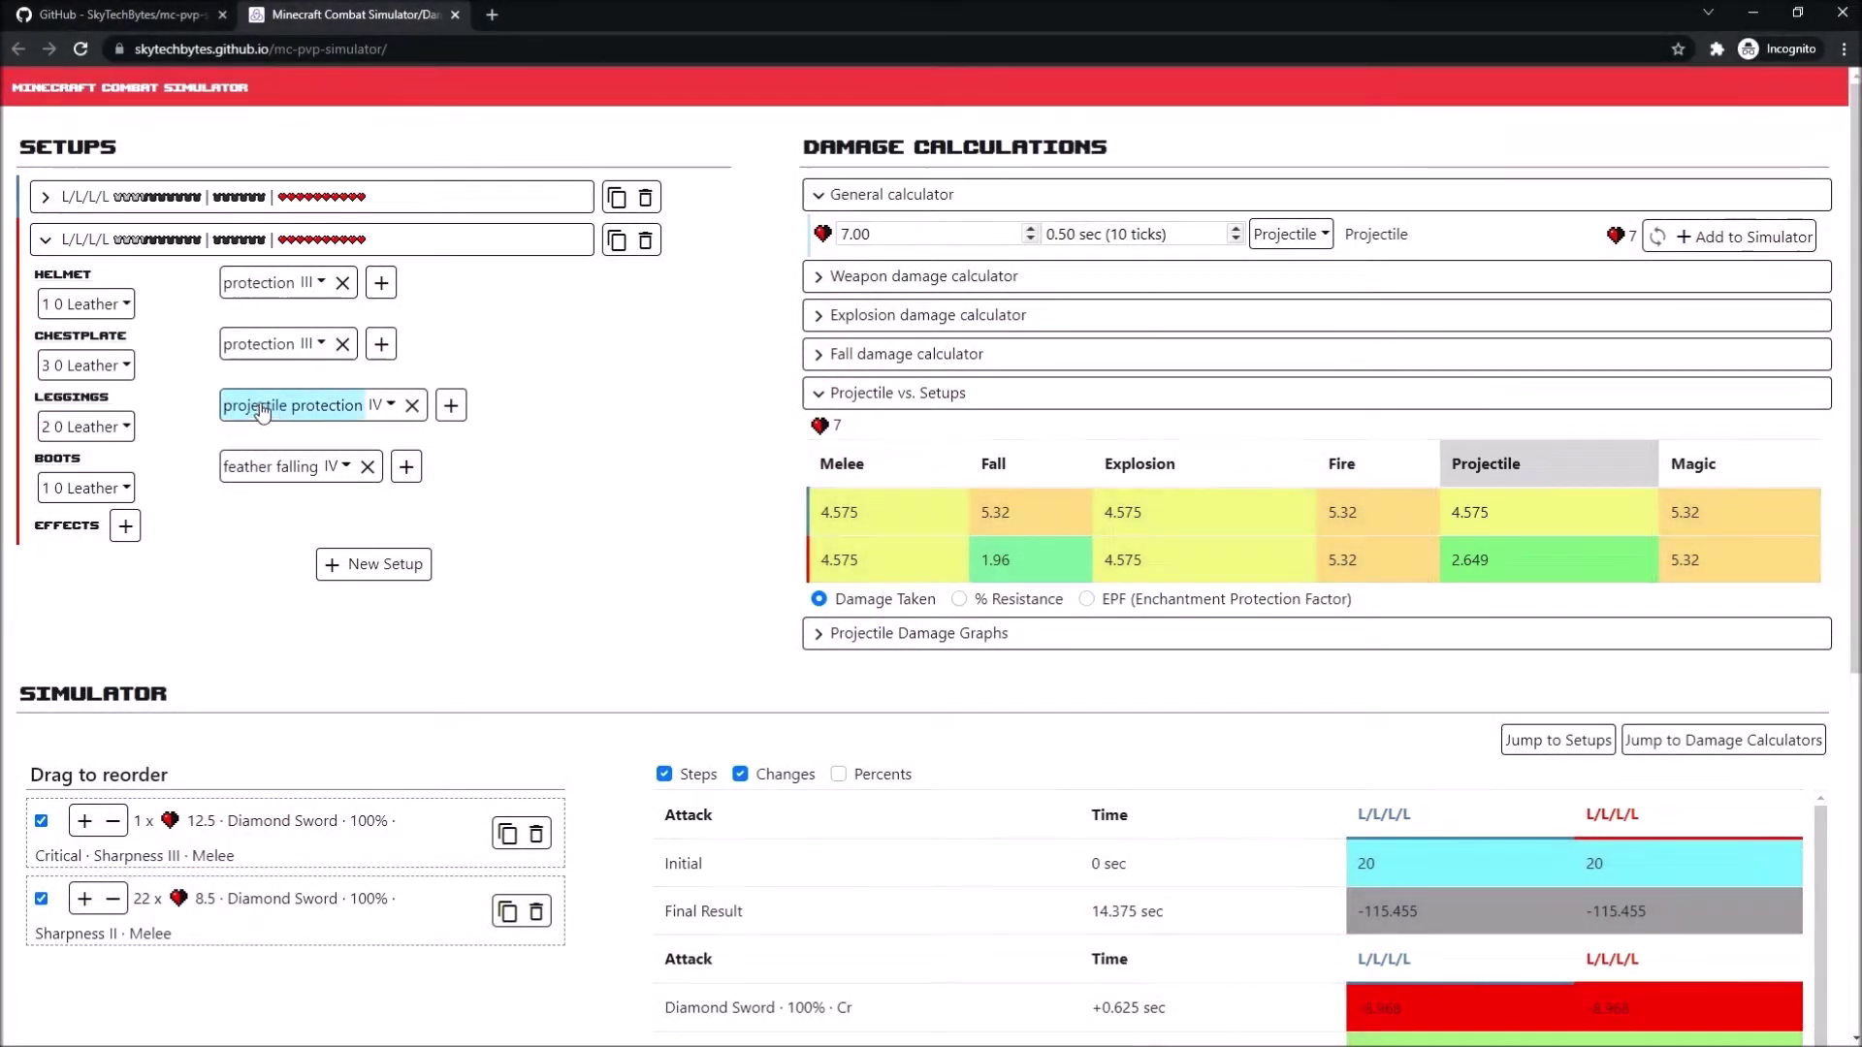
left_click(556, 421)
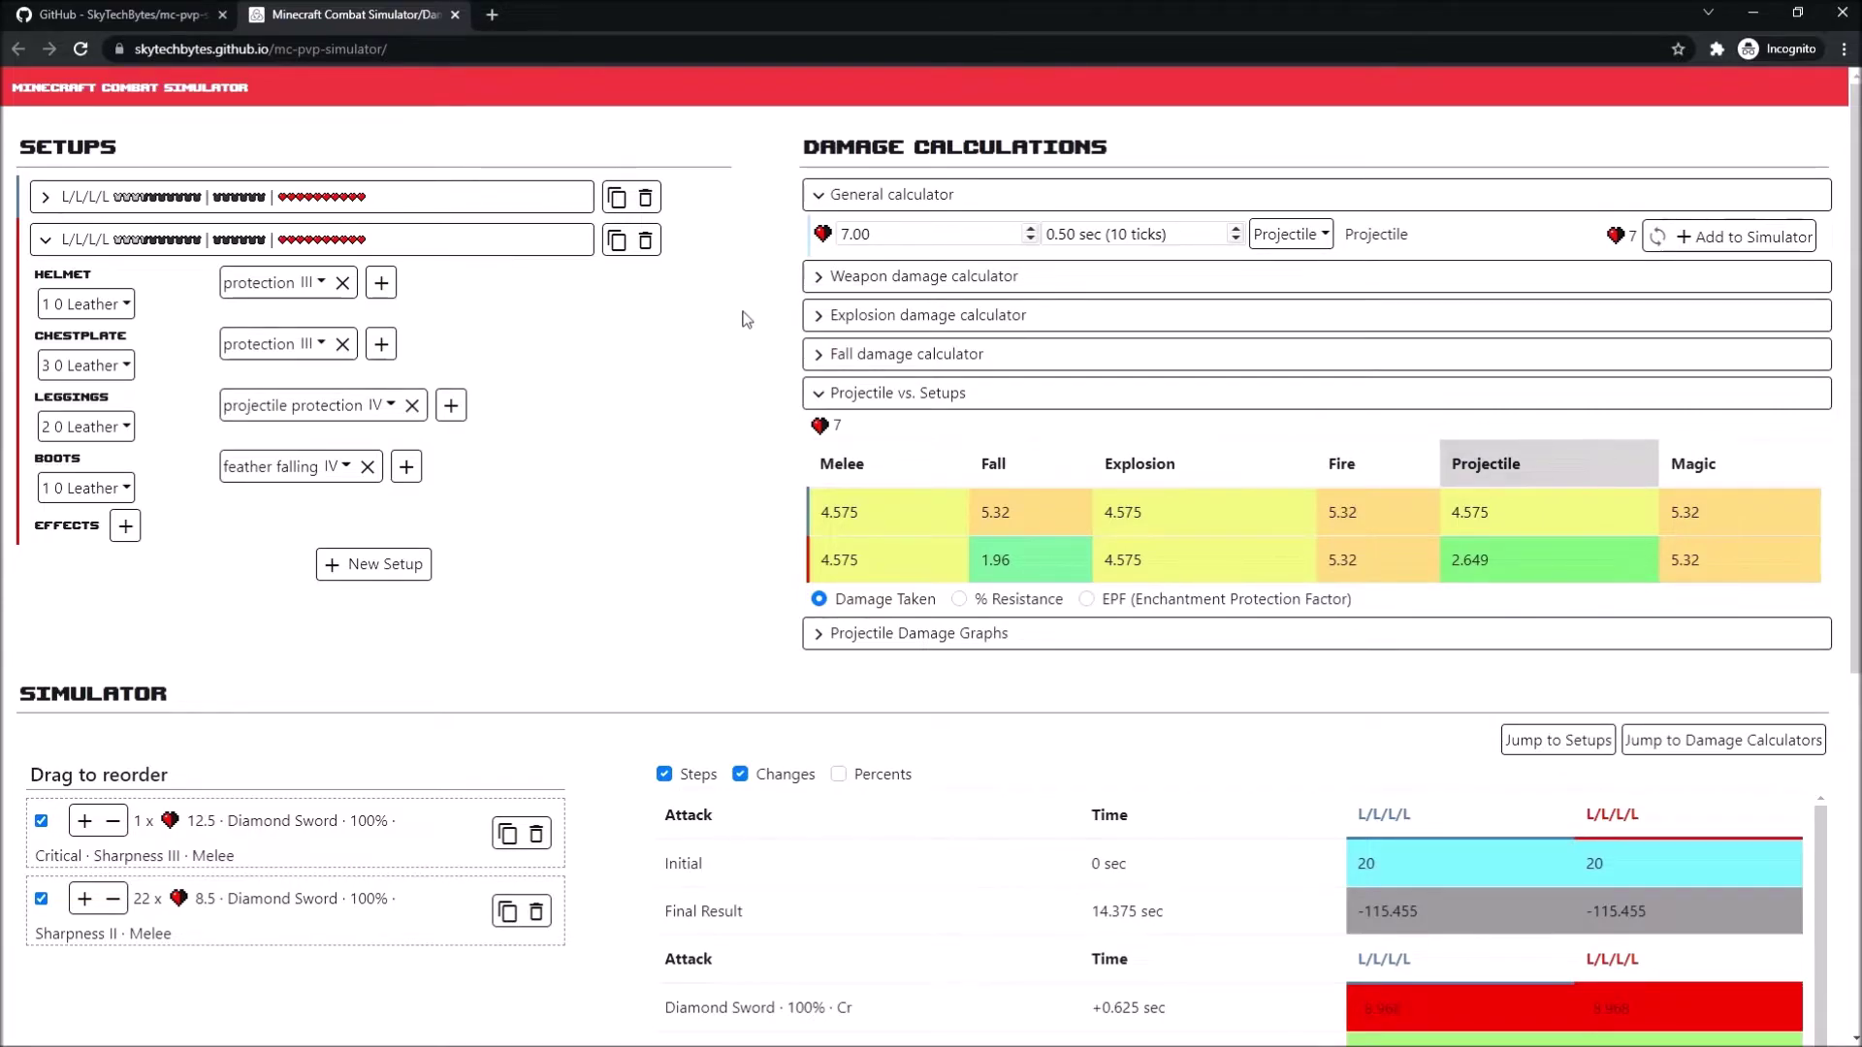
left_click(1274, 248)
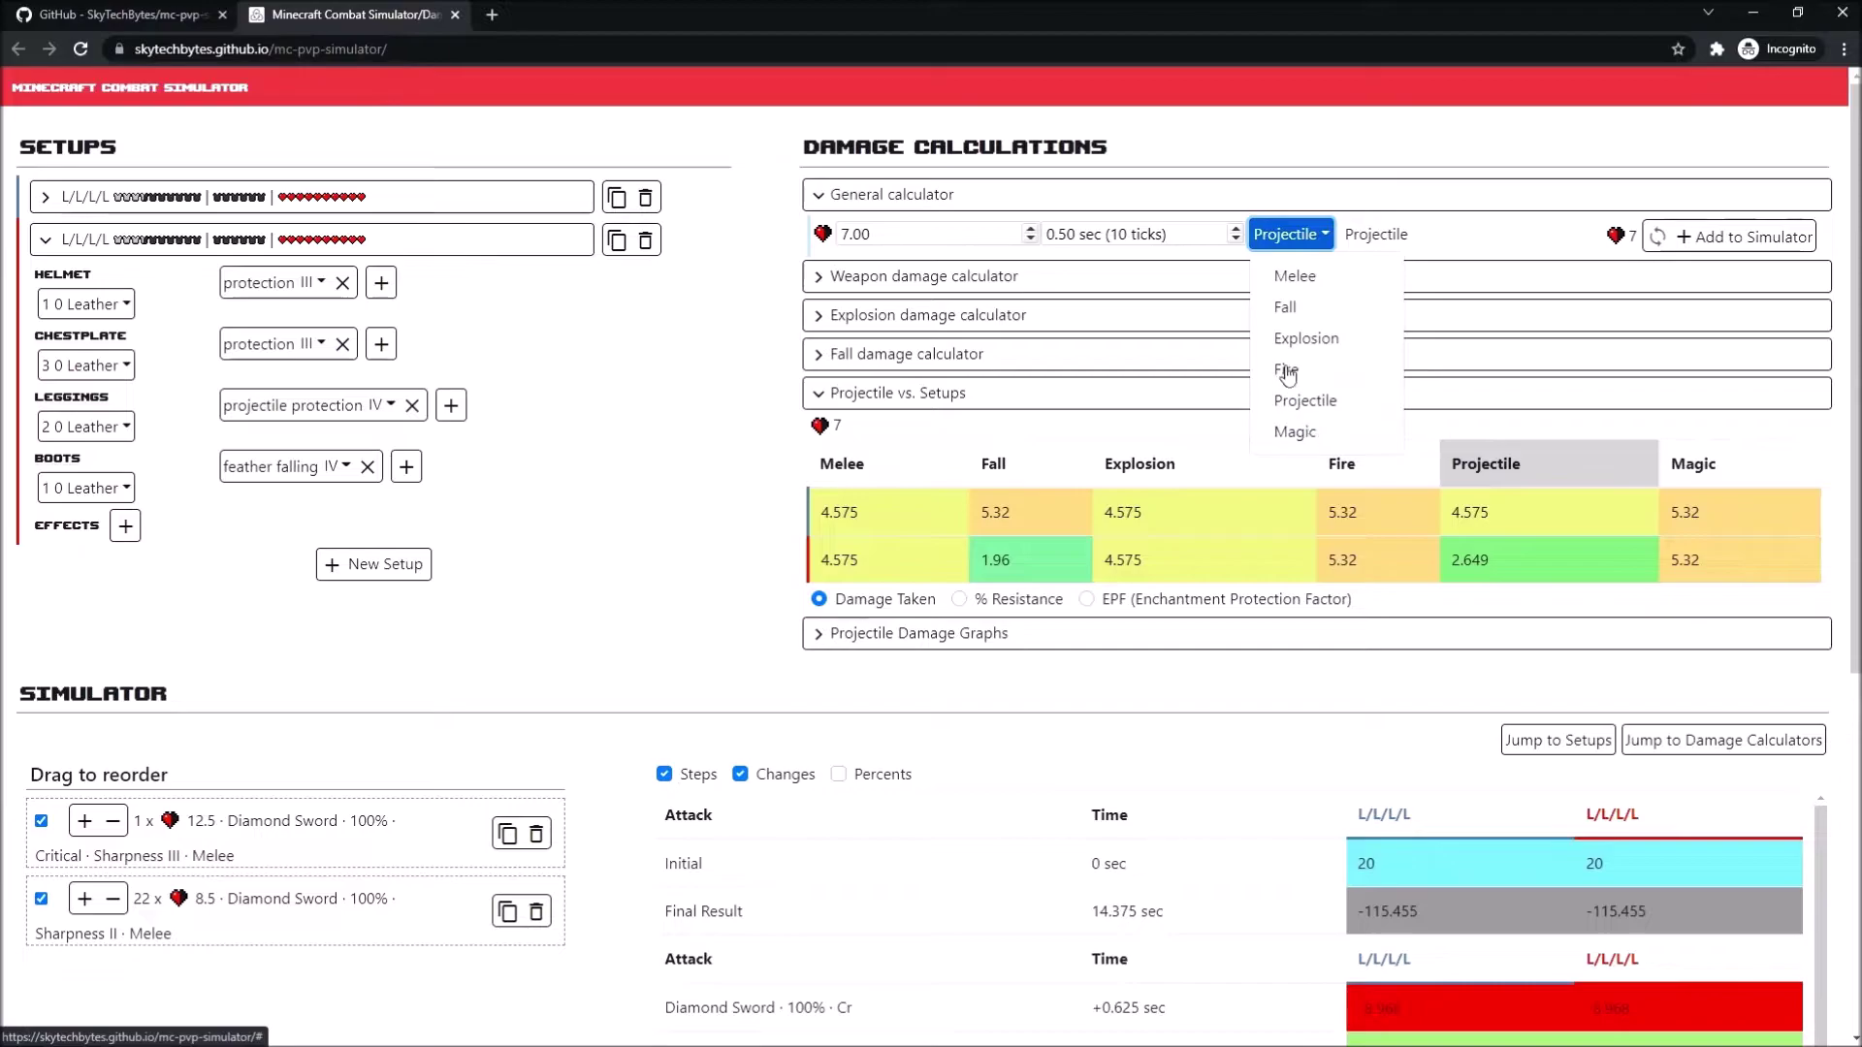
left_click(366, 413)
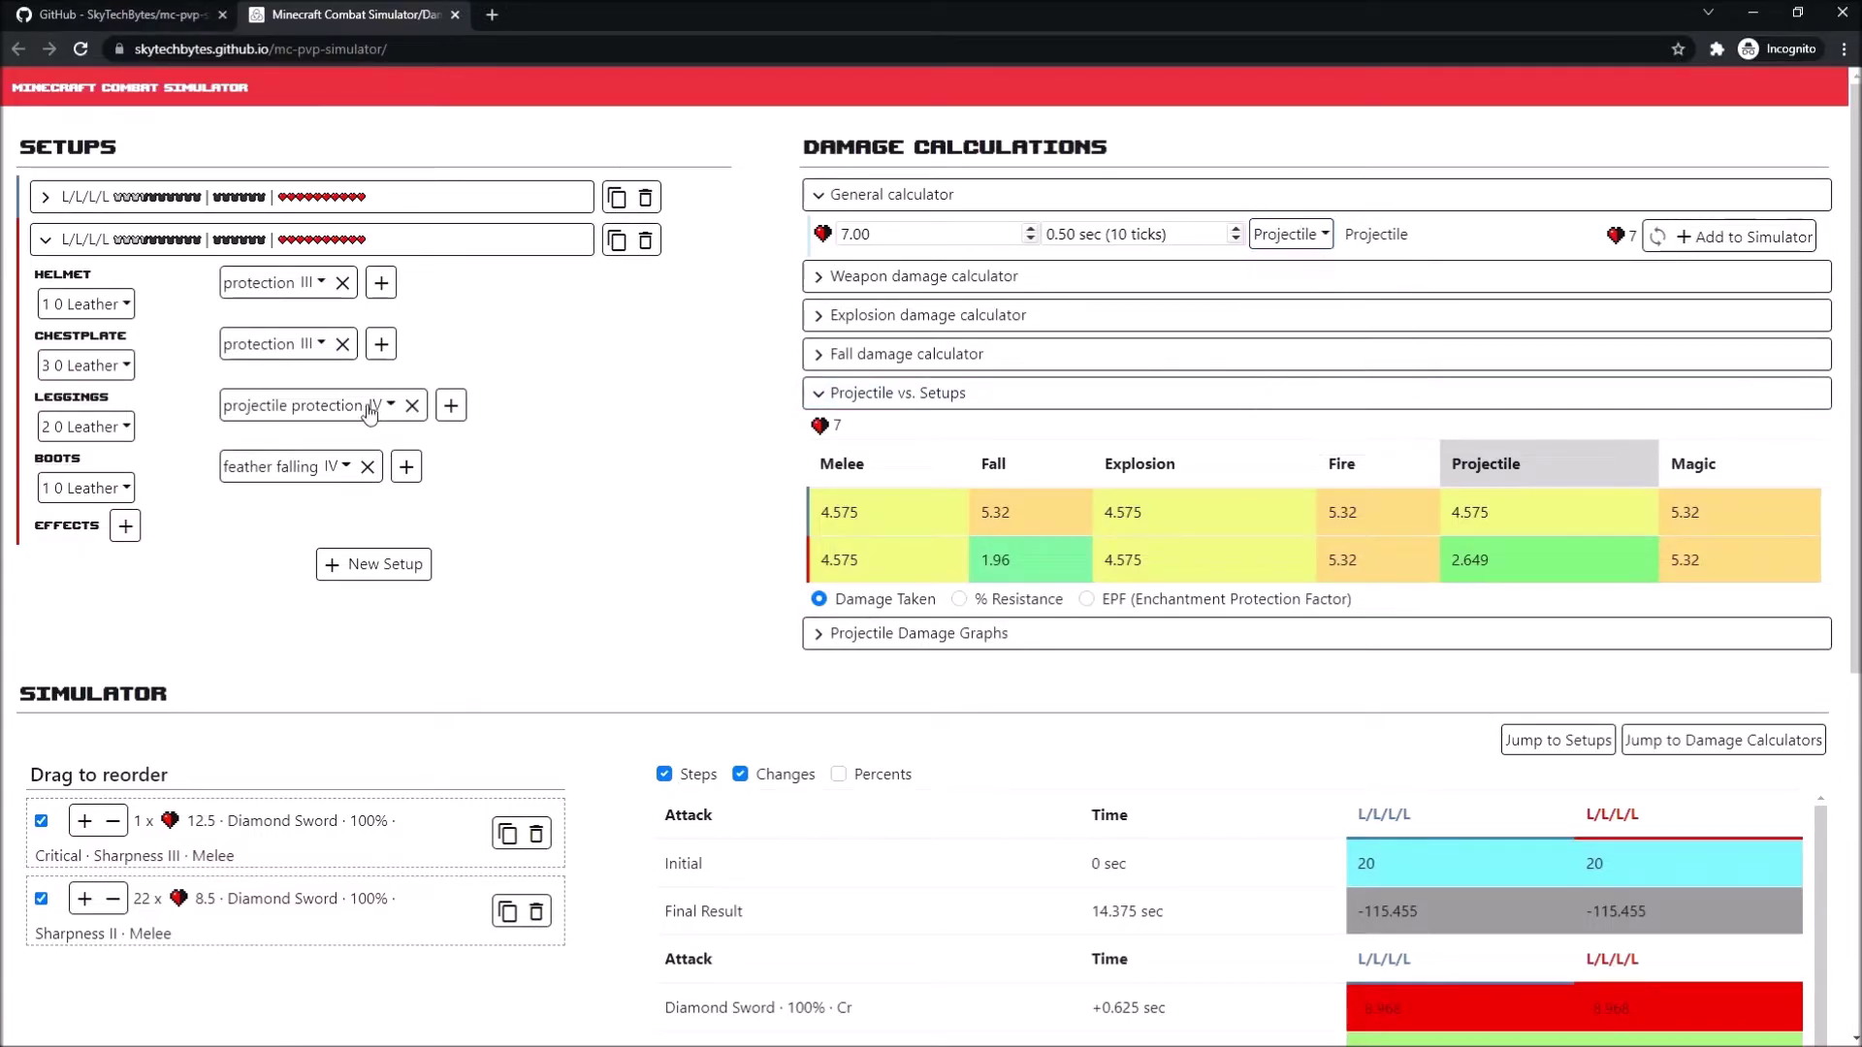
triple_click(366, 413)
left_click(393, 409)
left_click(393, 410)
left_click(451, 405)
left_click(248, 448)
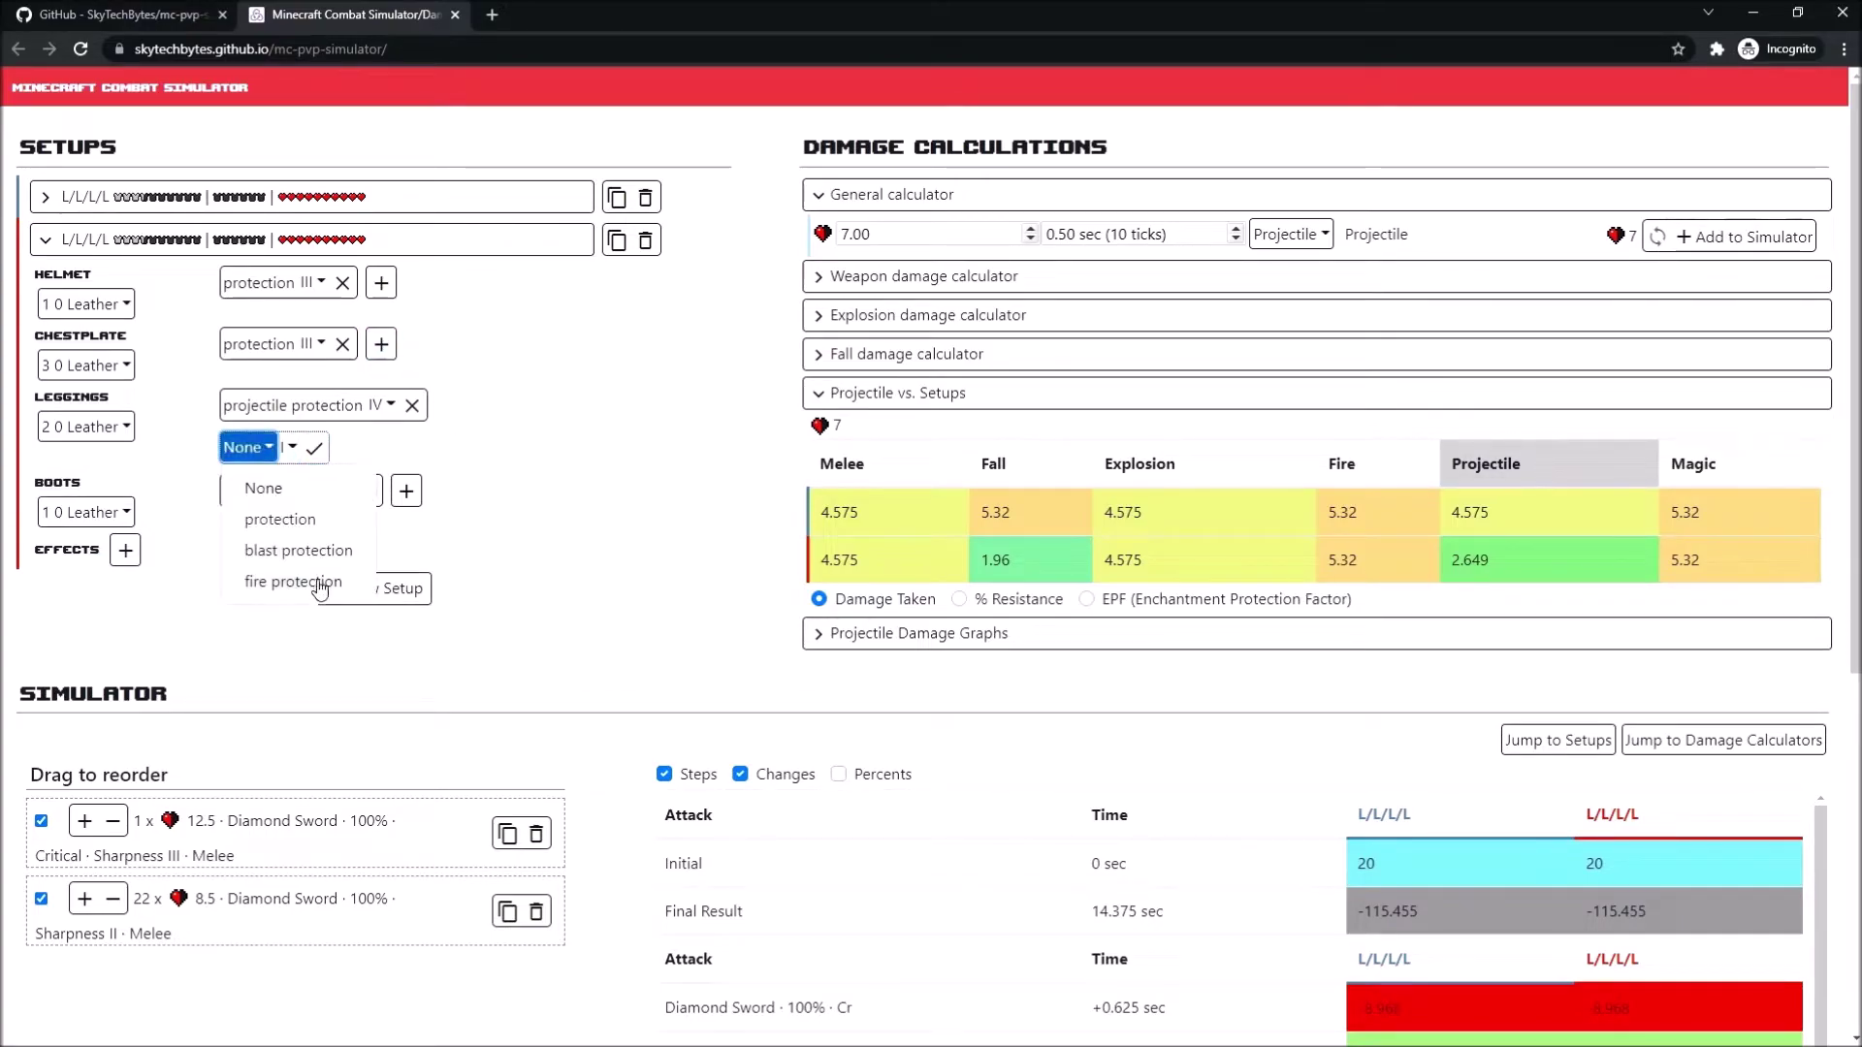
left_click(698, 502)
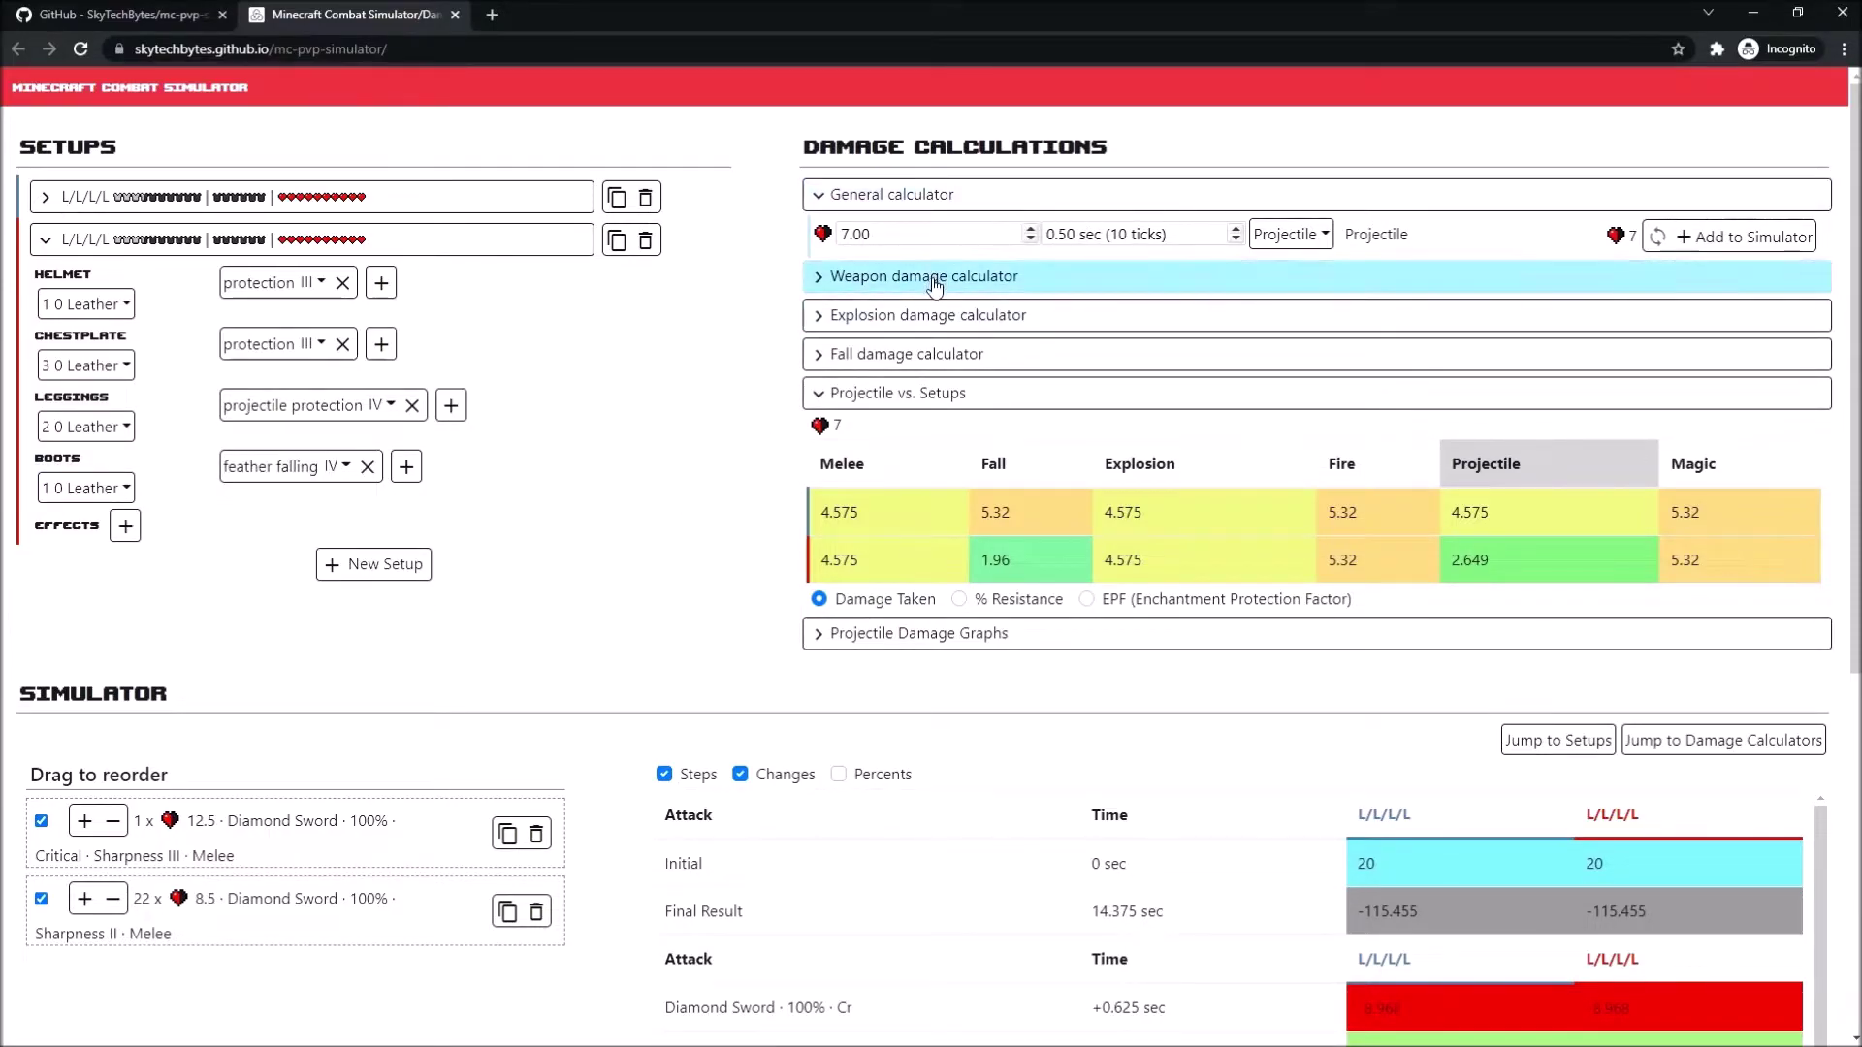
- Open the Explosion calculator, collapse the General calculator, and choose the 4 TNT preset
left_click(881, 317)
left_click(873, 193)
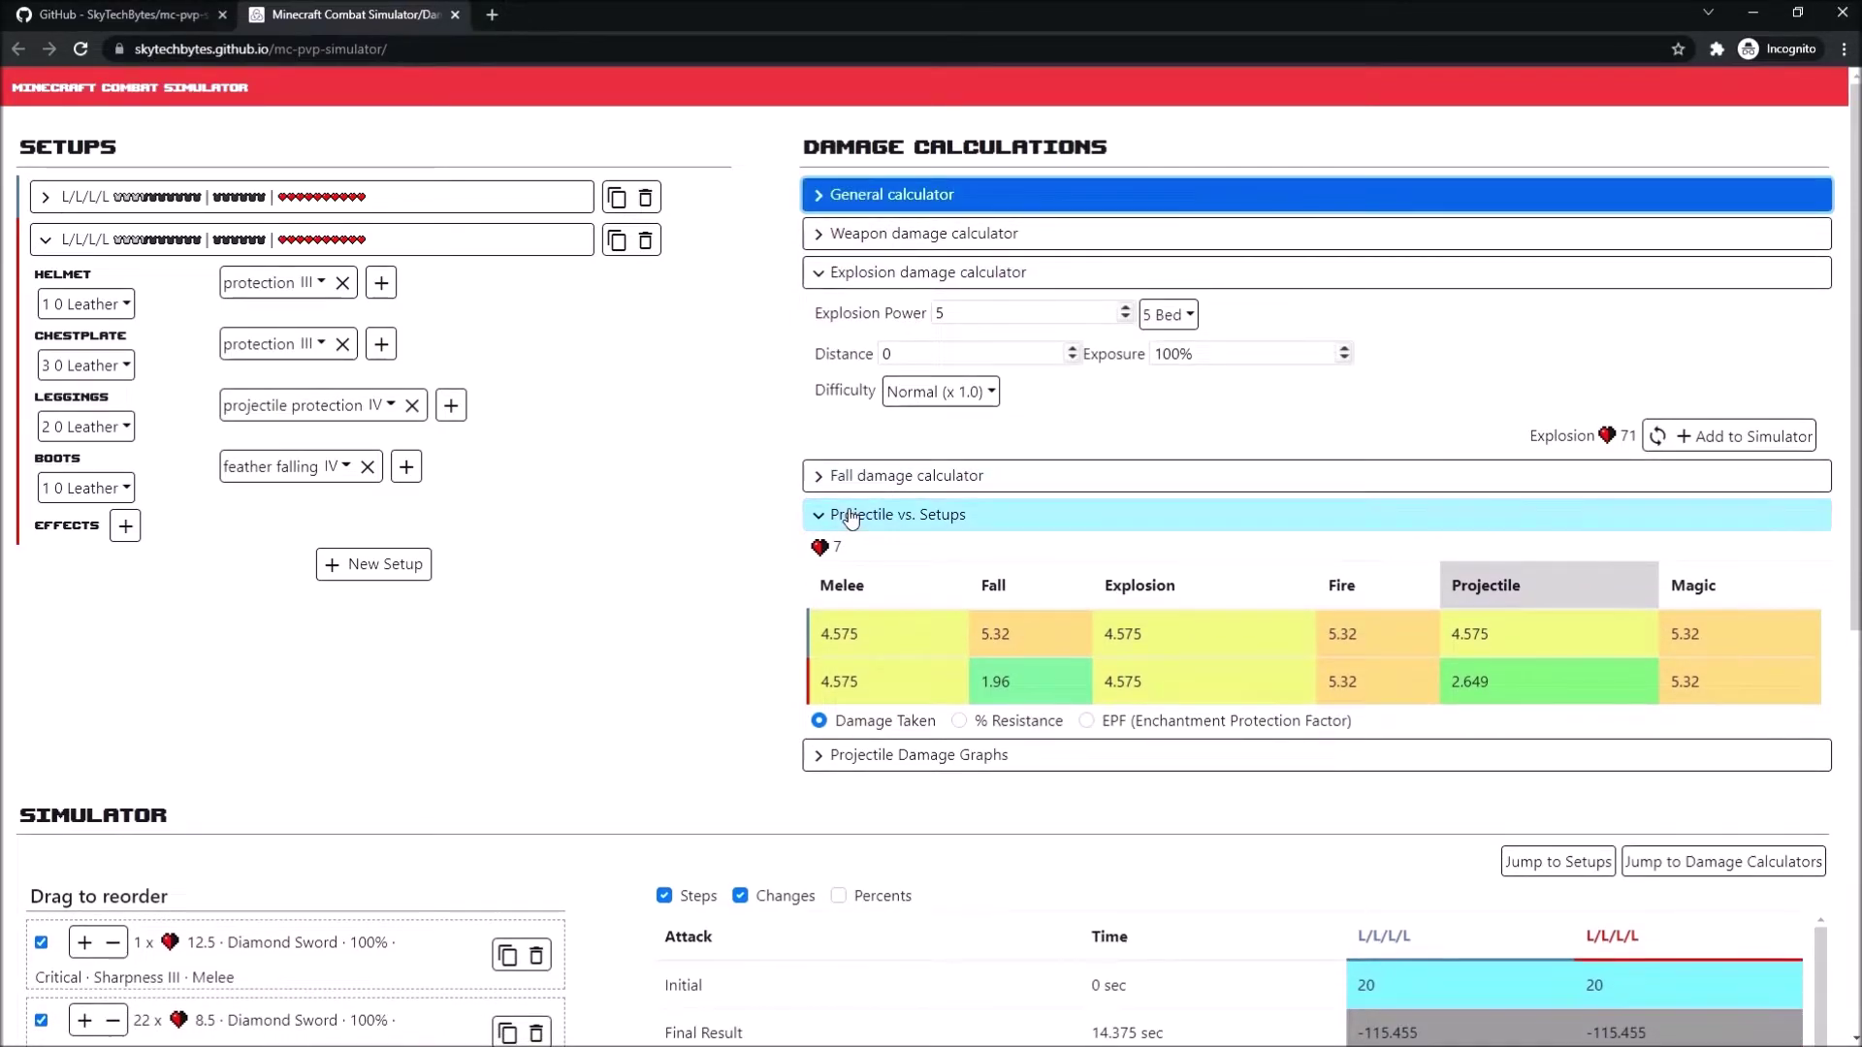
left_click(882, 194)
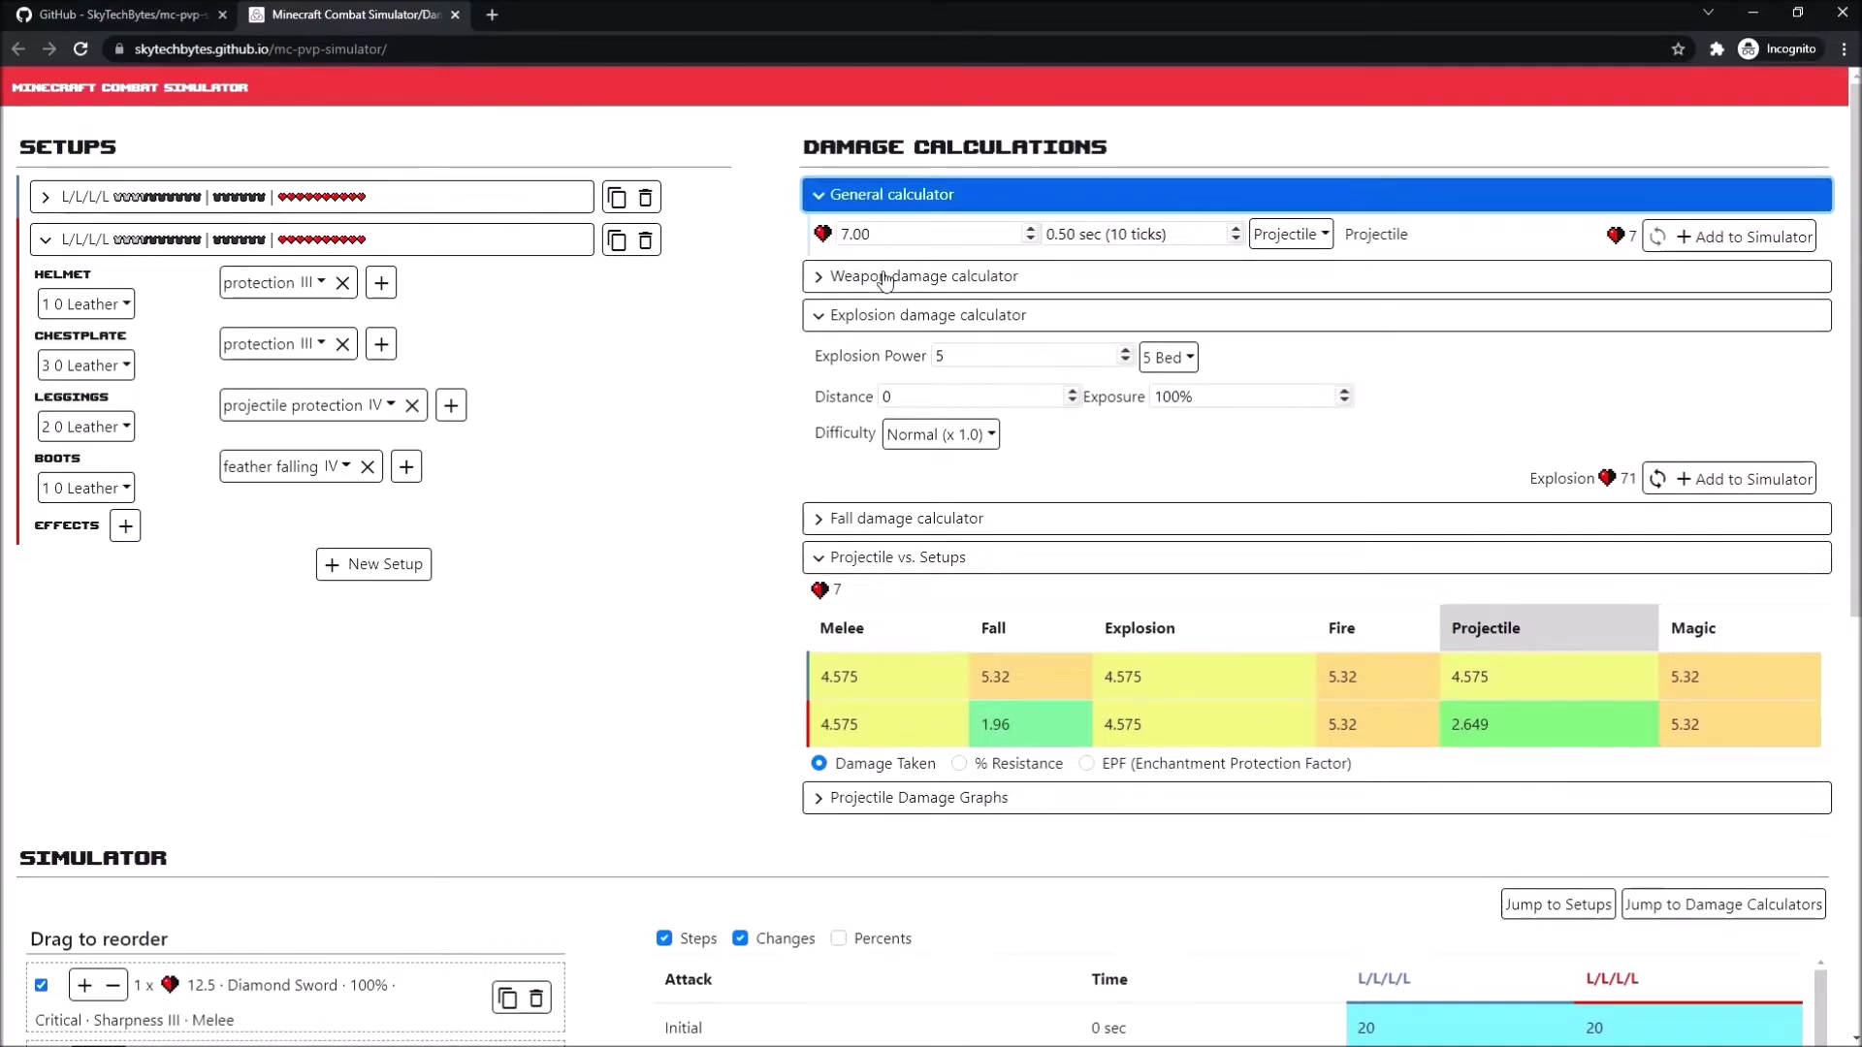
left_click(881, 194)
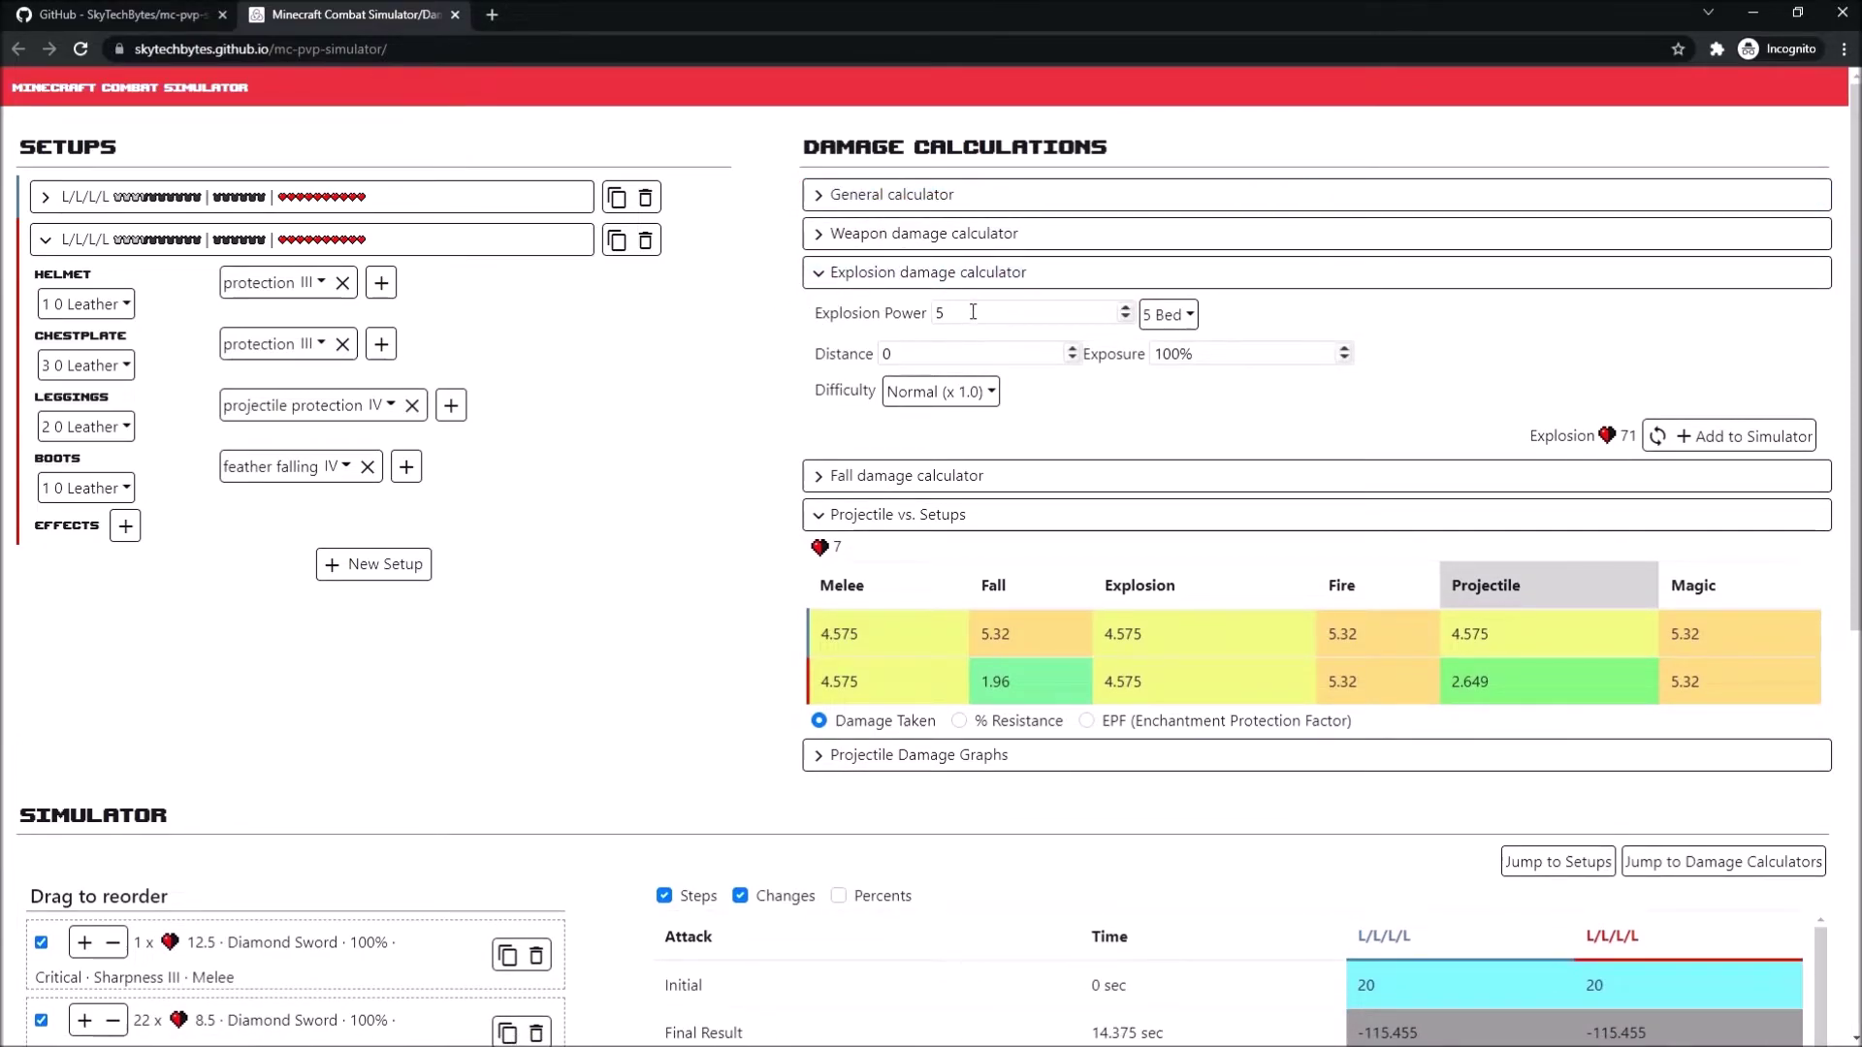
left_click(1176, 316)
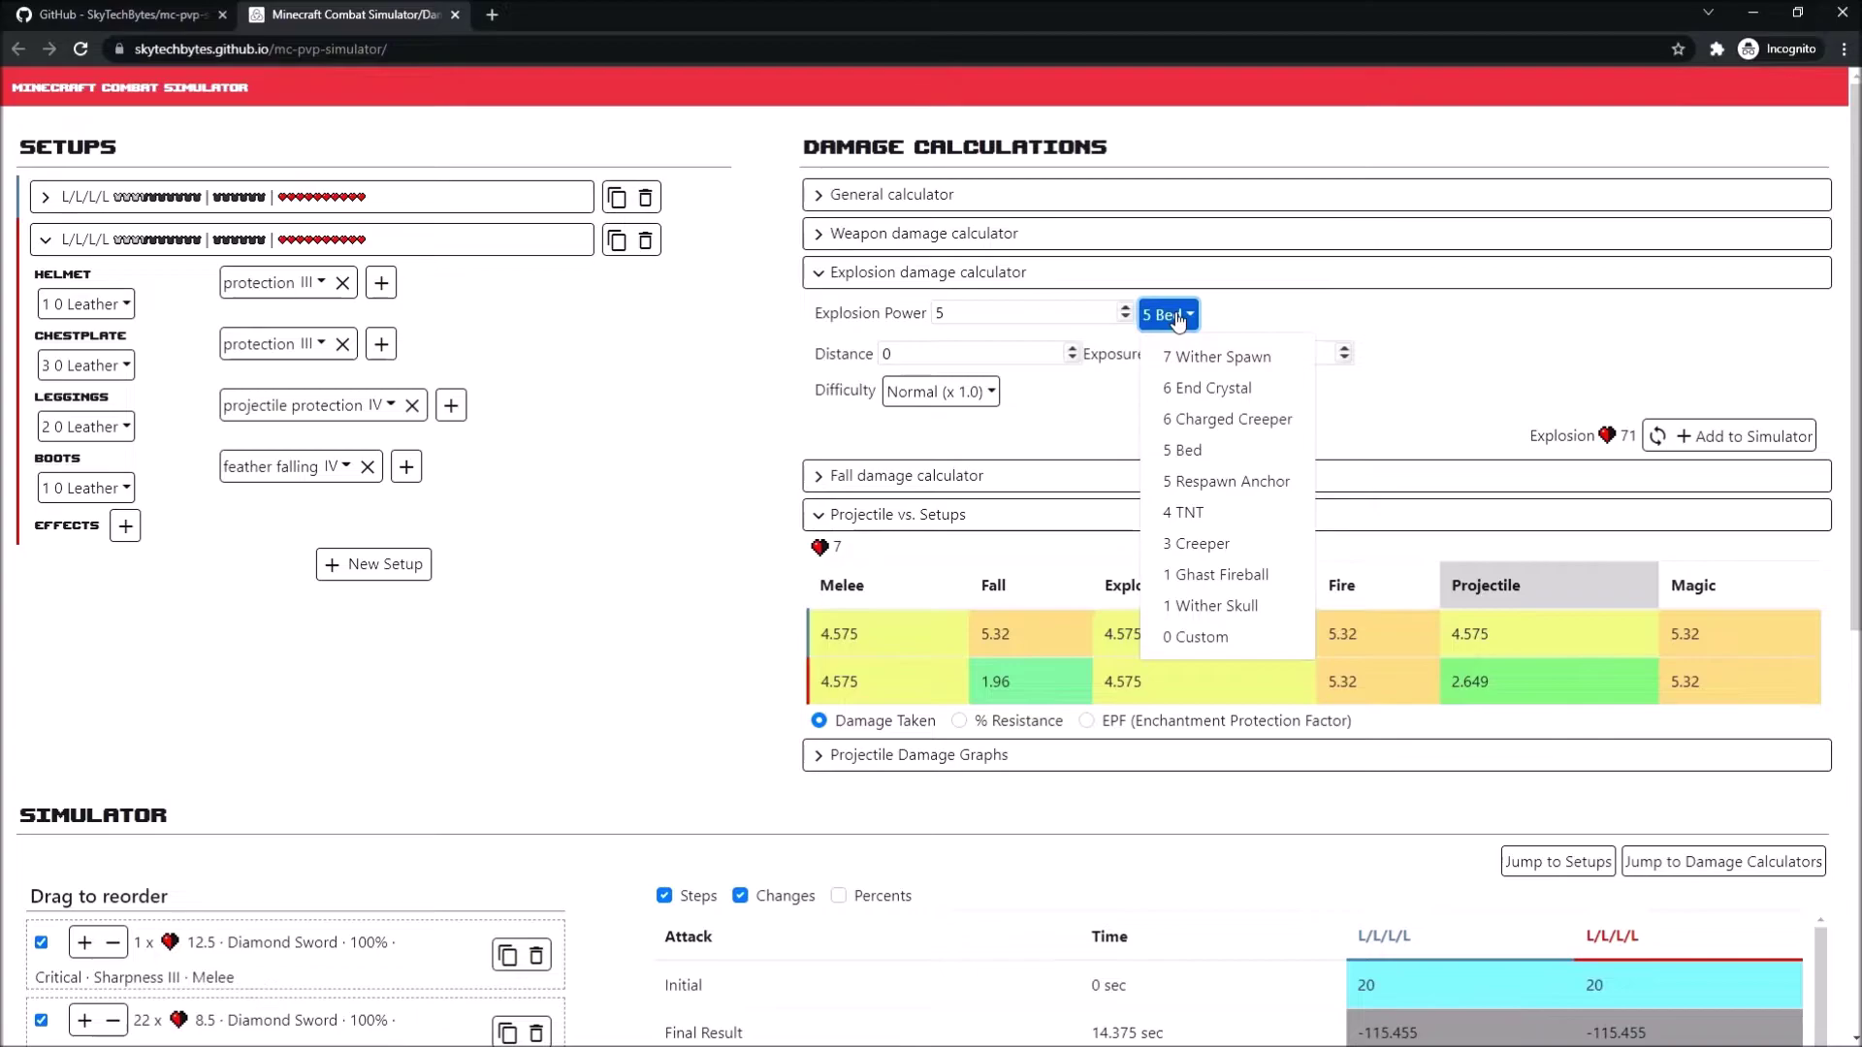
left_click(1178, 318)
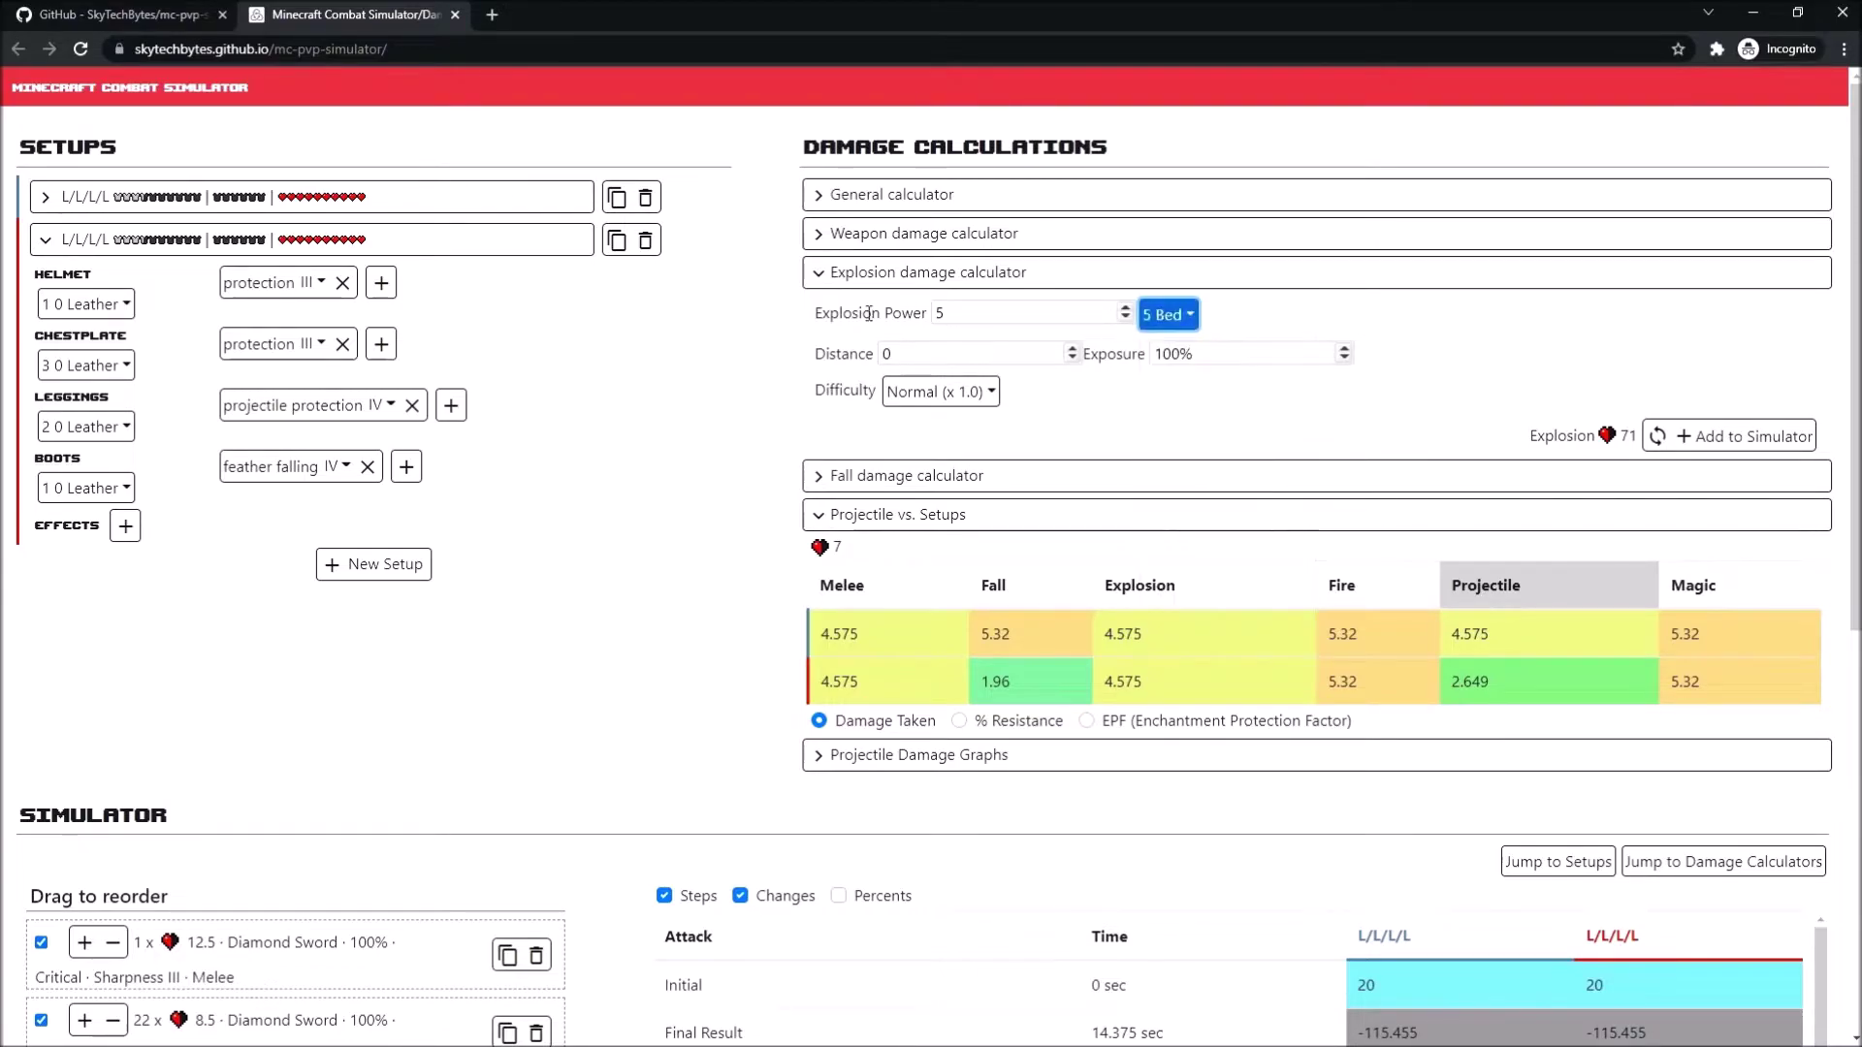
left_click(1155, 318)
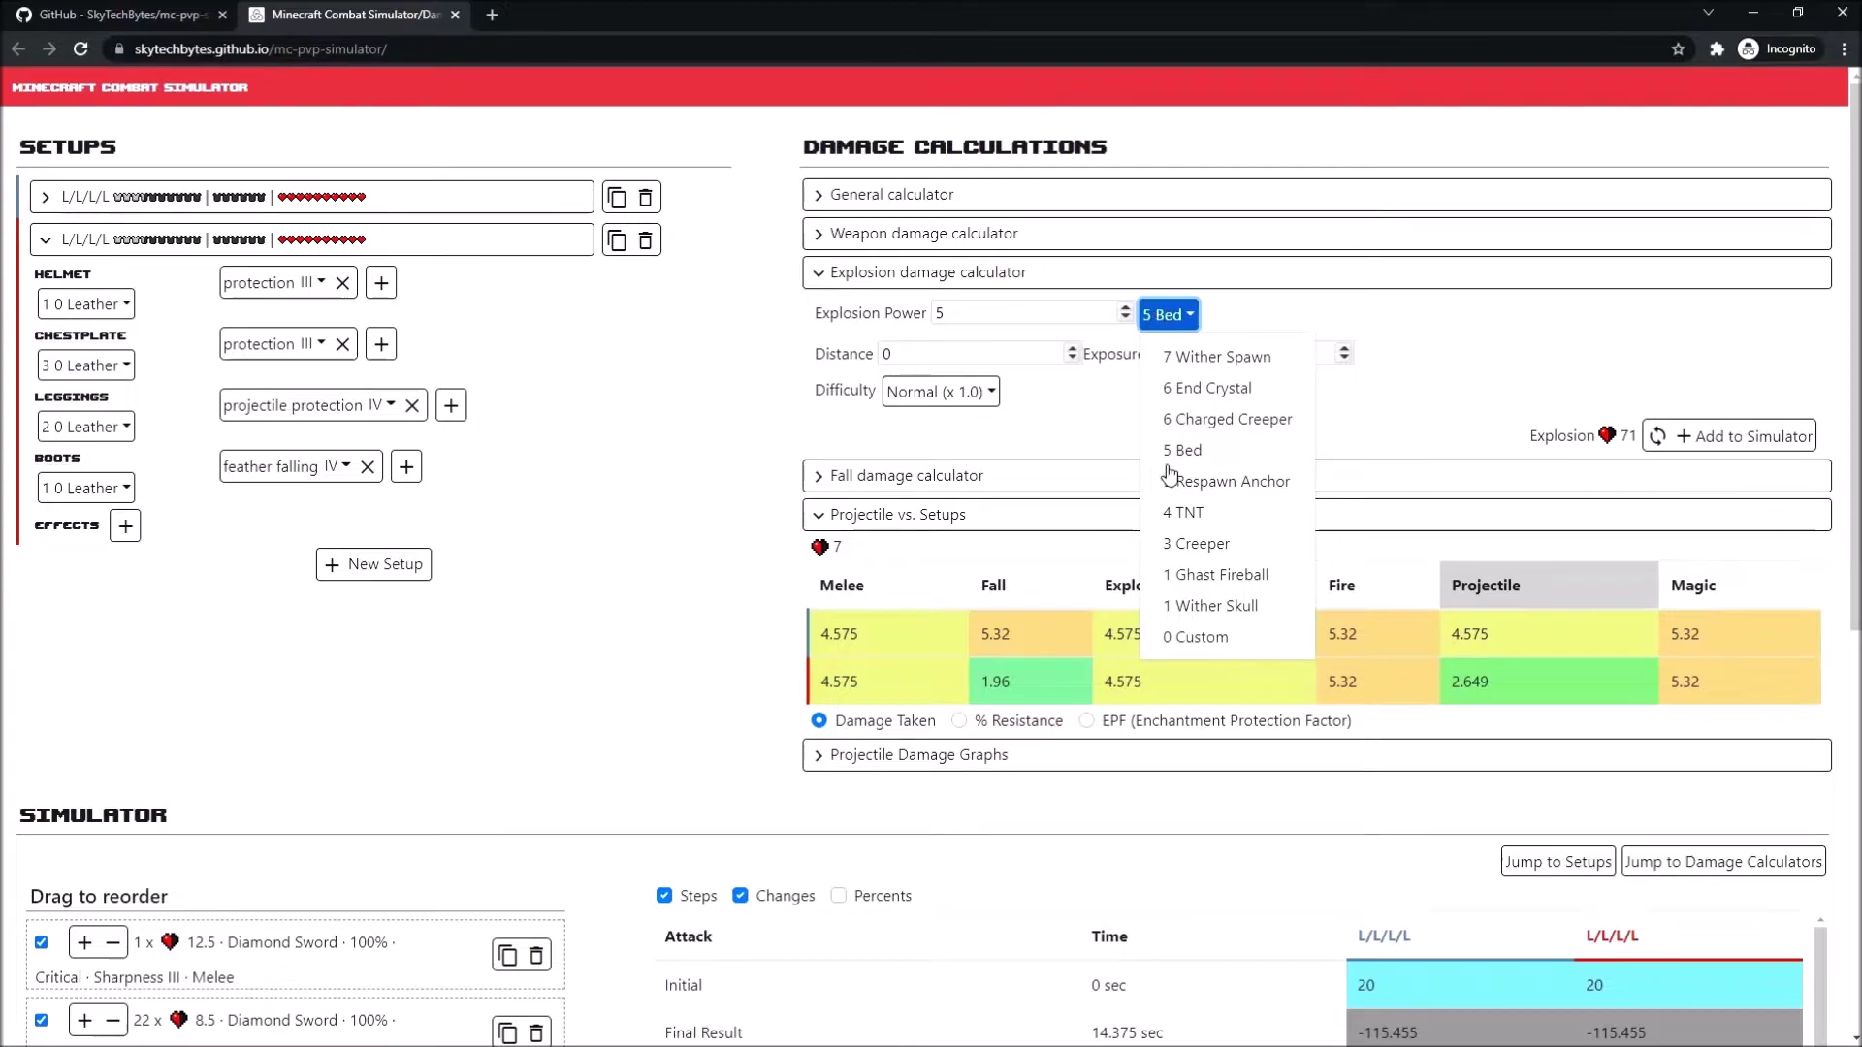
left_click(1185, 512)
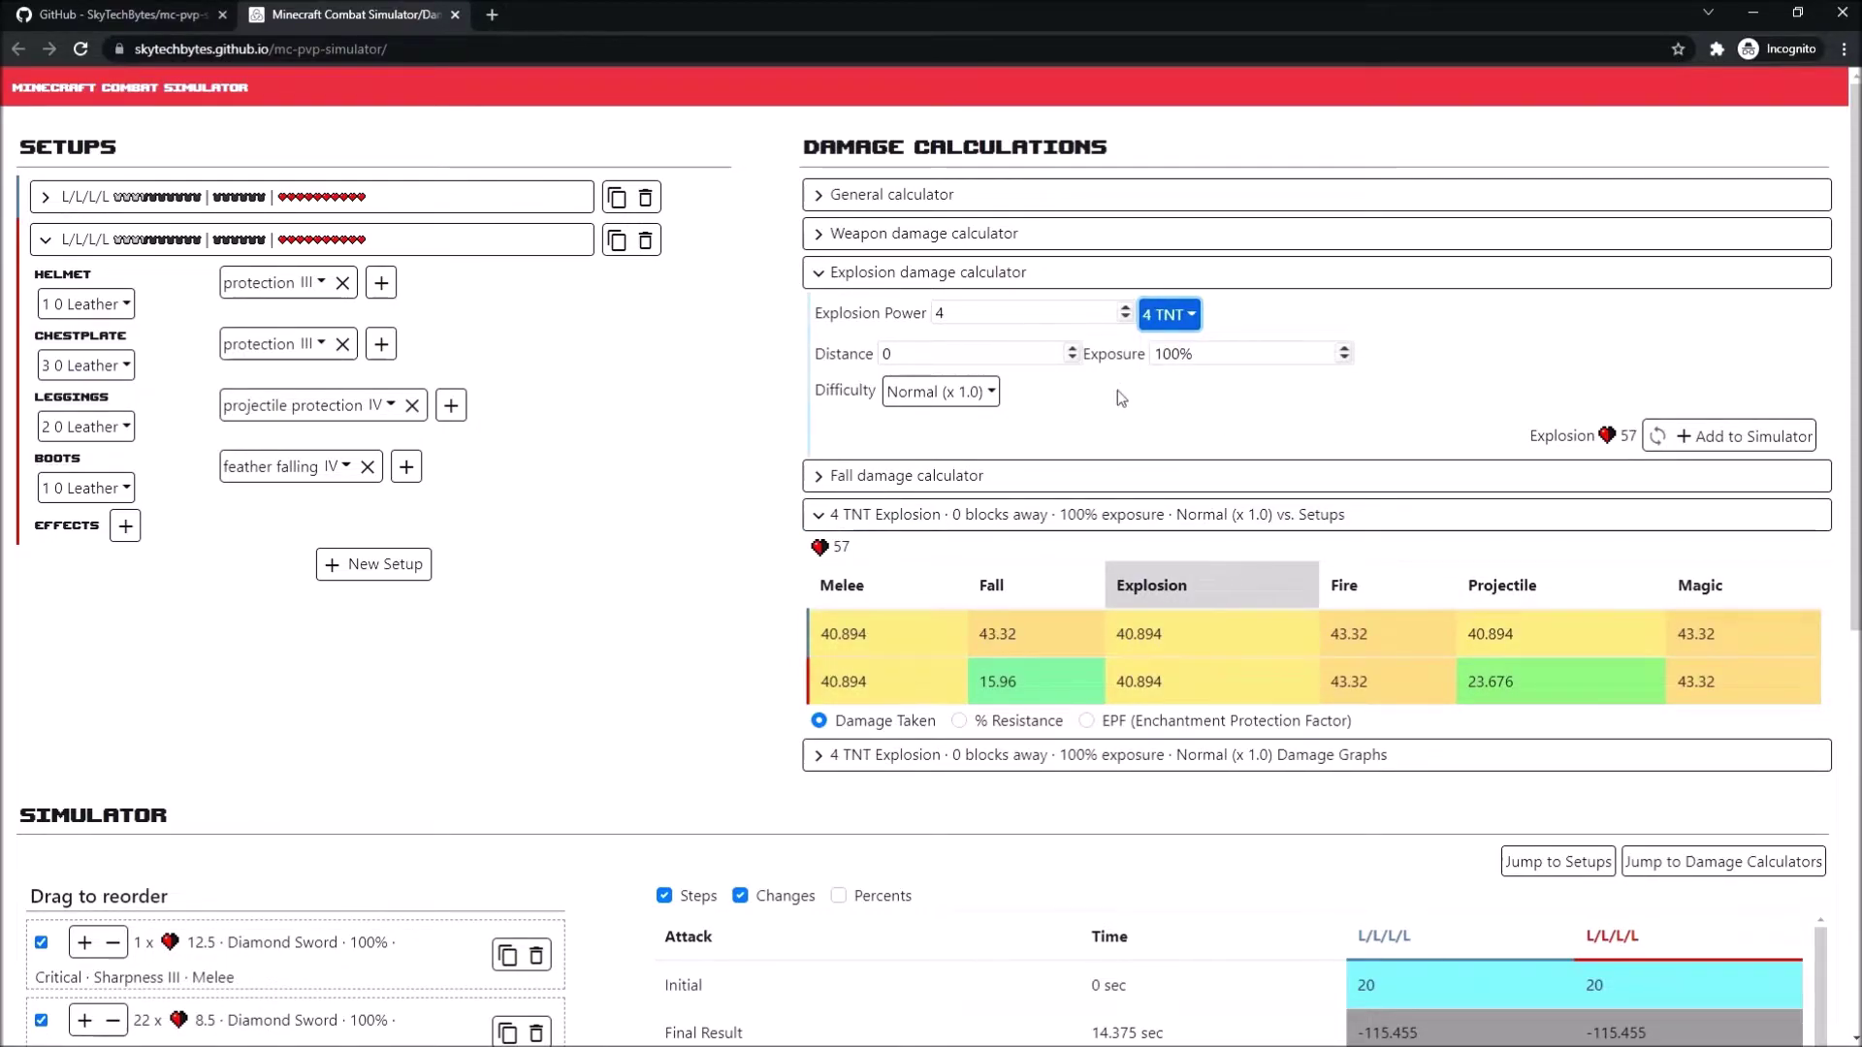
left_click(987, 314)
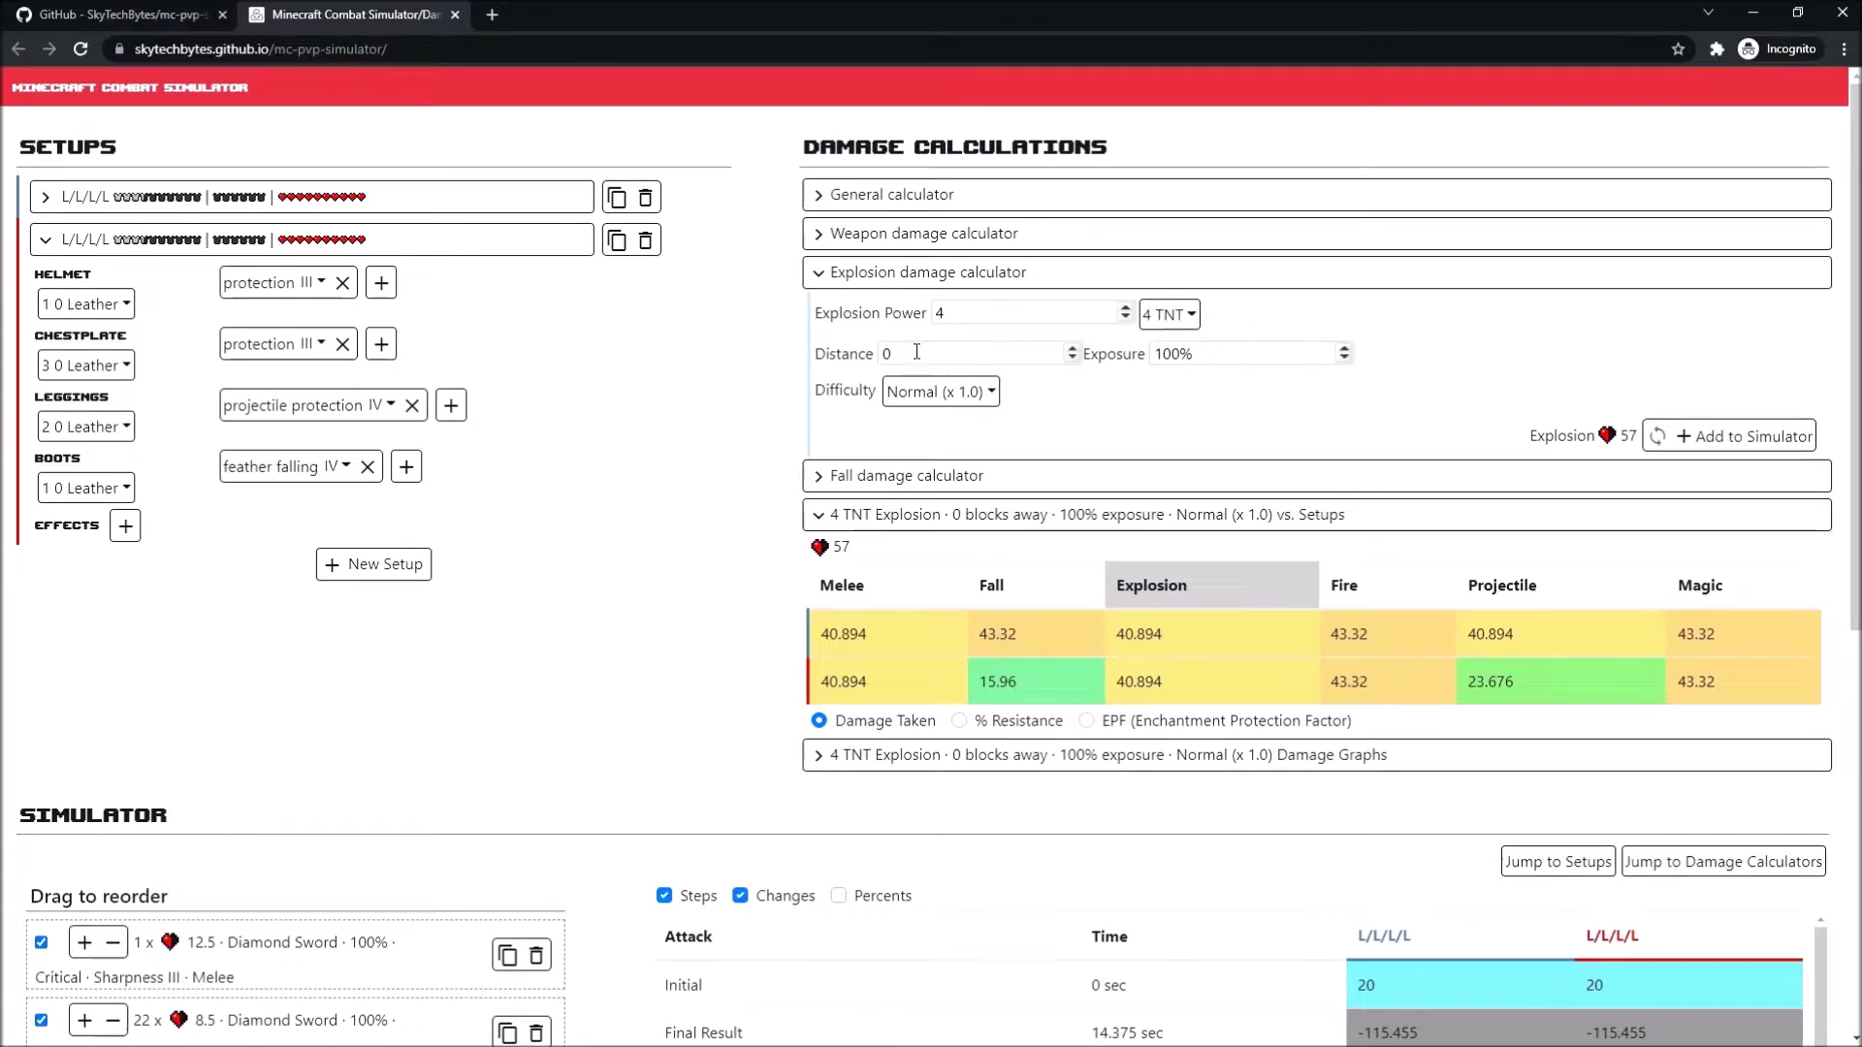
left_click(1200, 353)
left_click(999, 349)
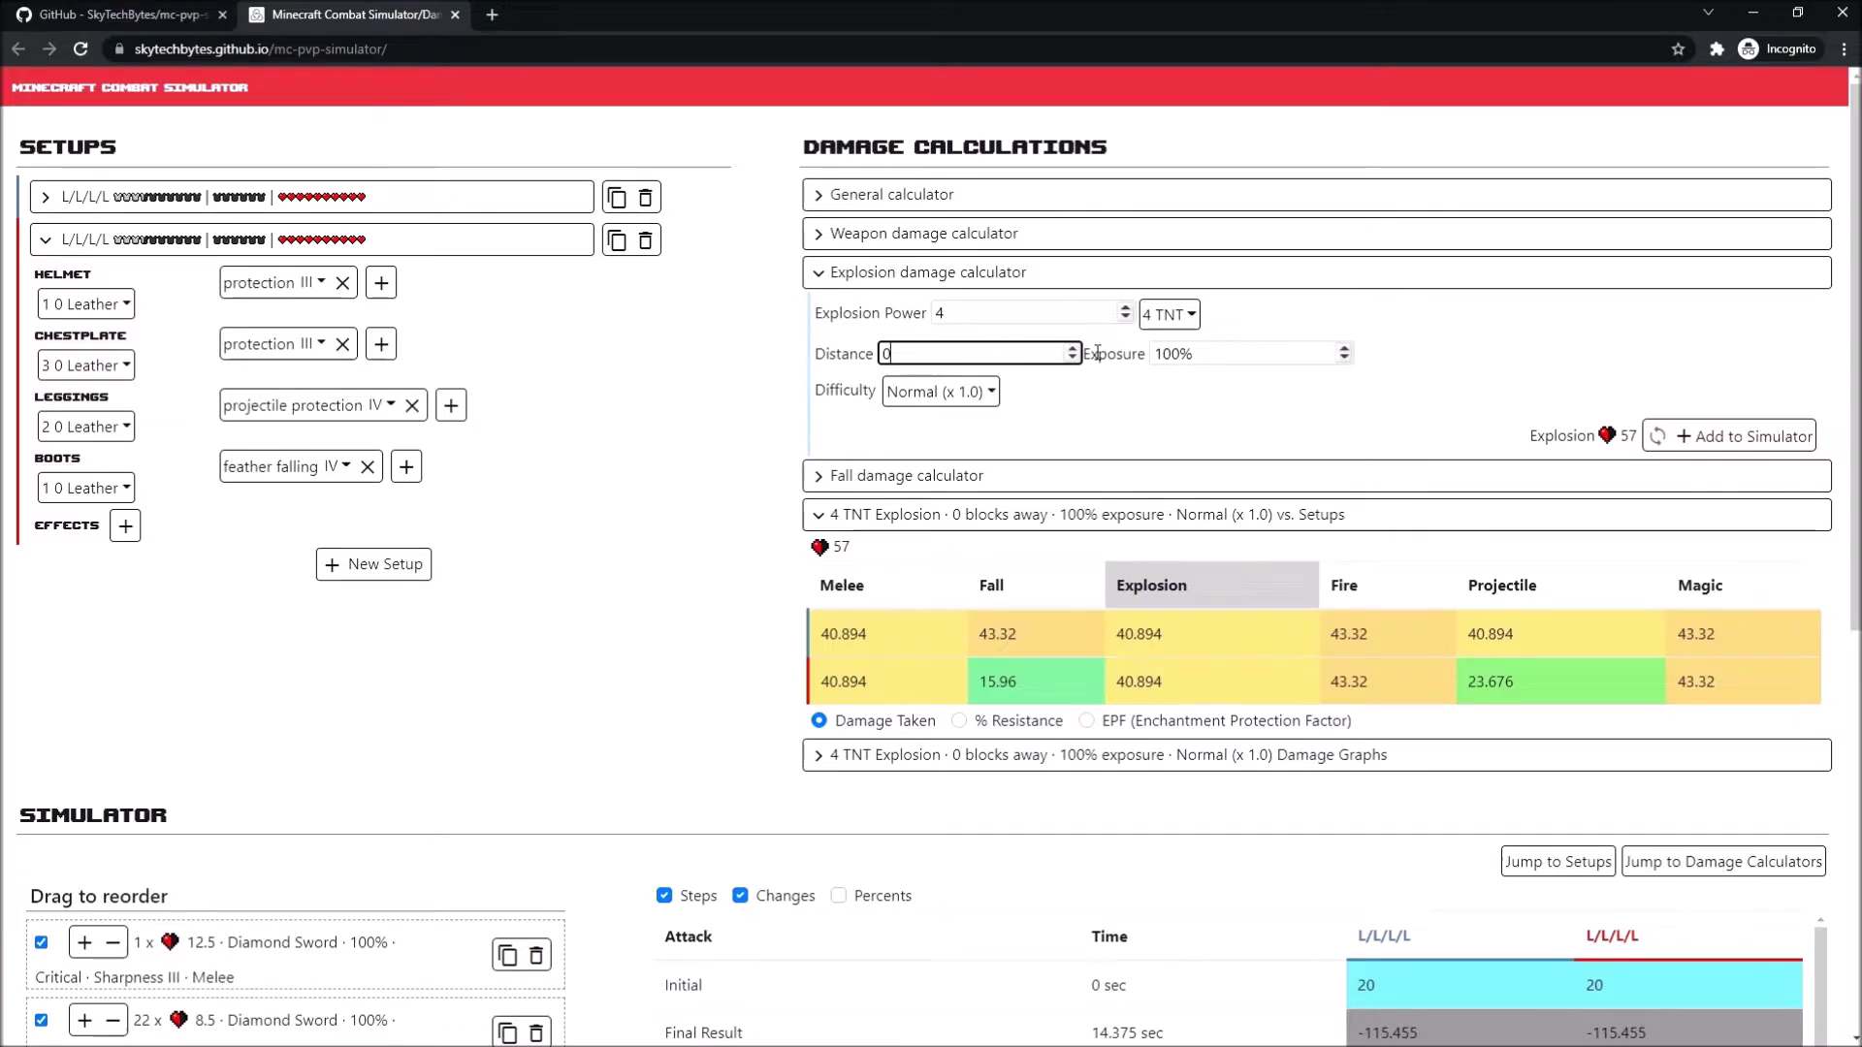
left_click(1209, 387)
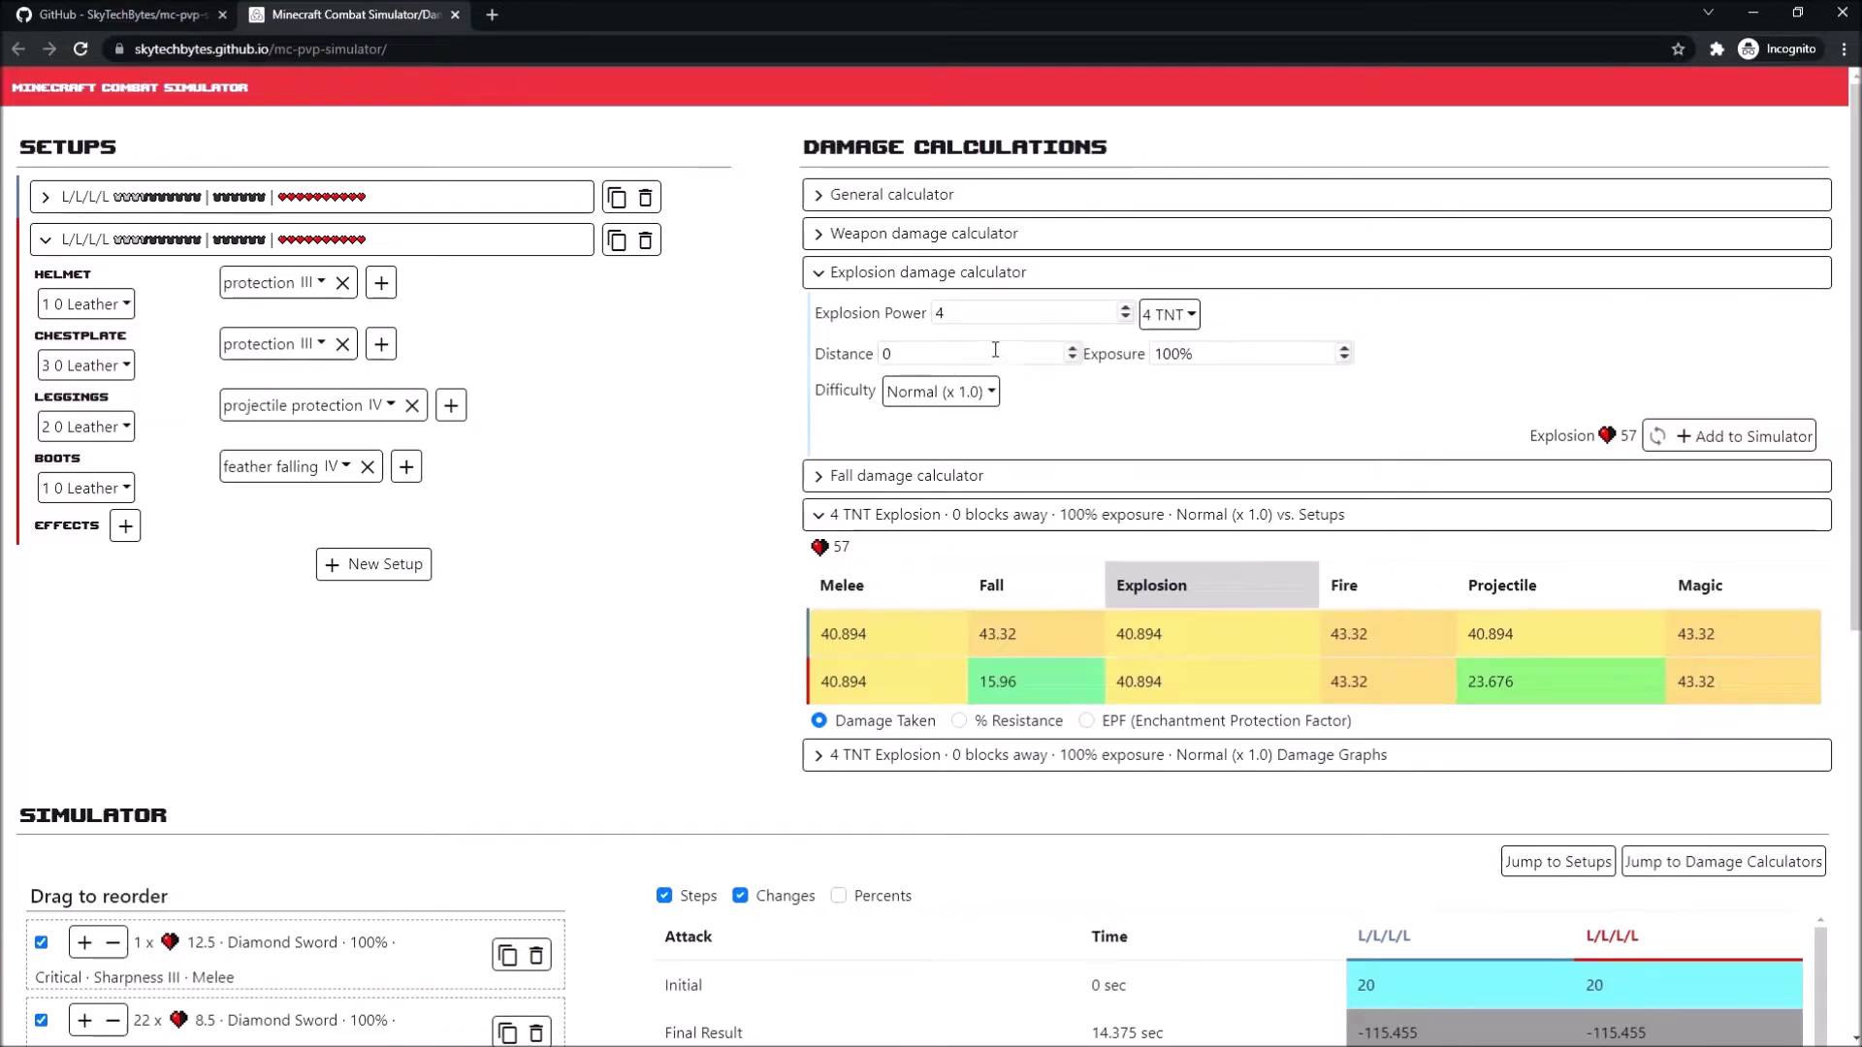
left_click(999, 351)
left_click(1234, 354)
double_click(1234, 354)
left_click(1170, 385)
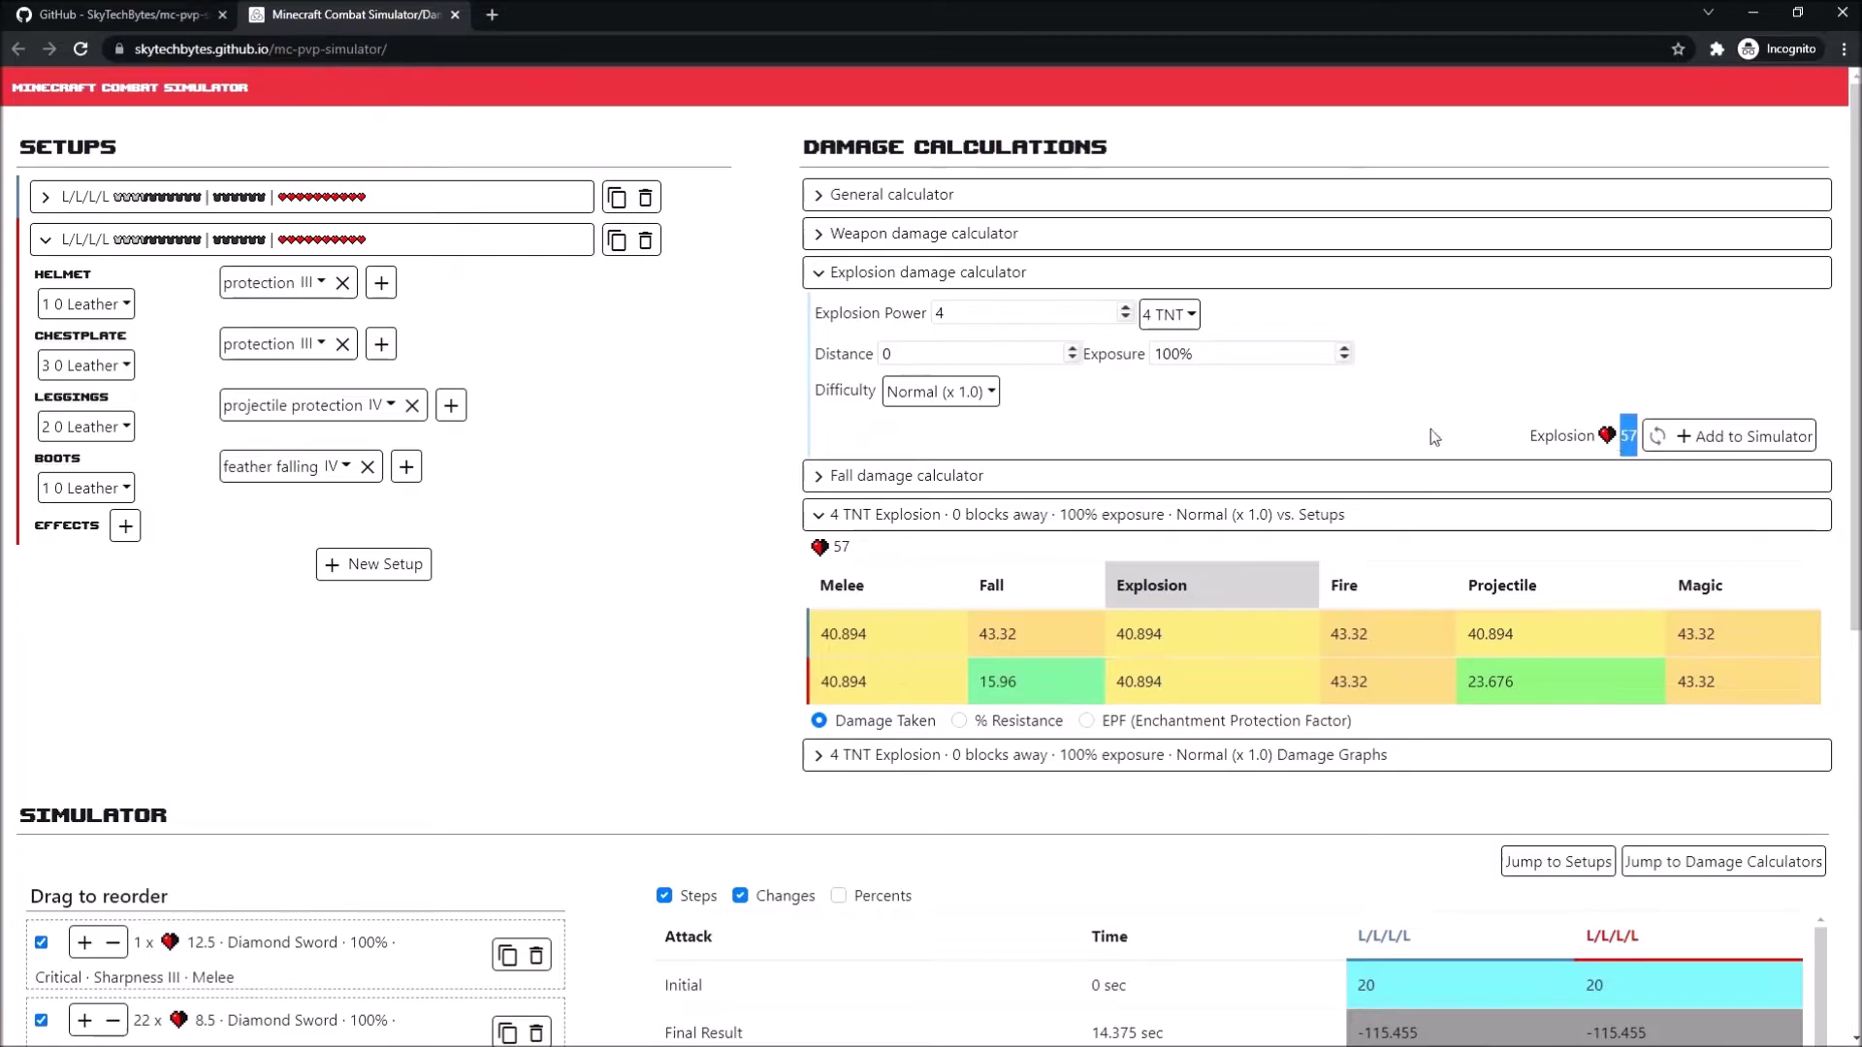
left_click(1326, 437)
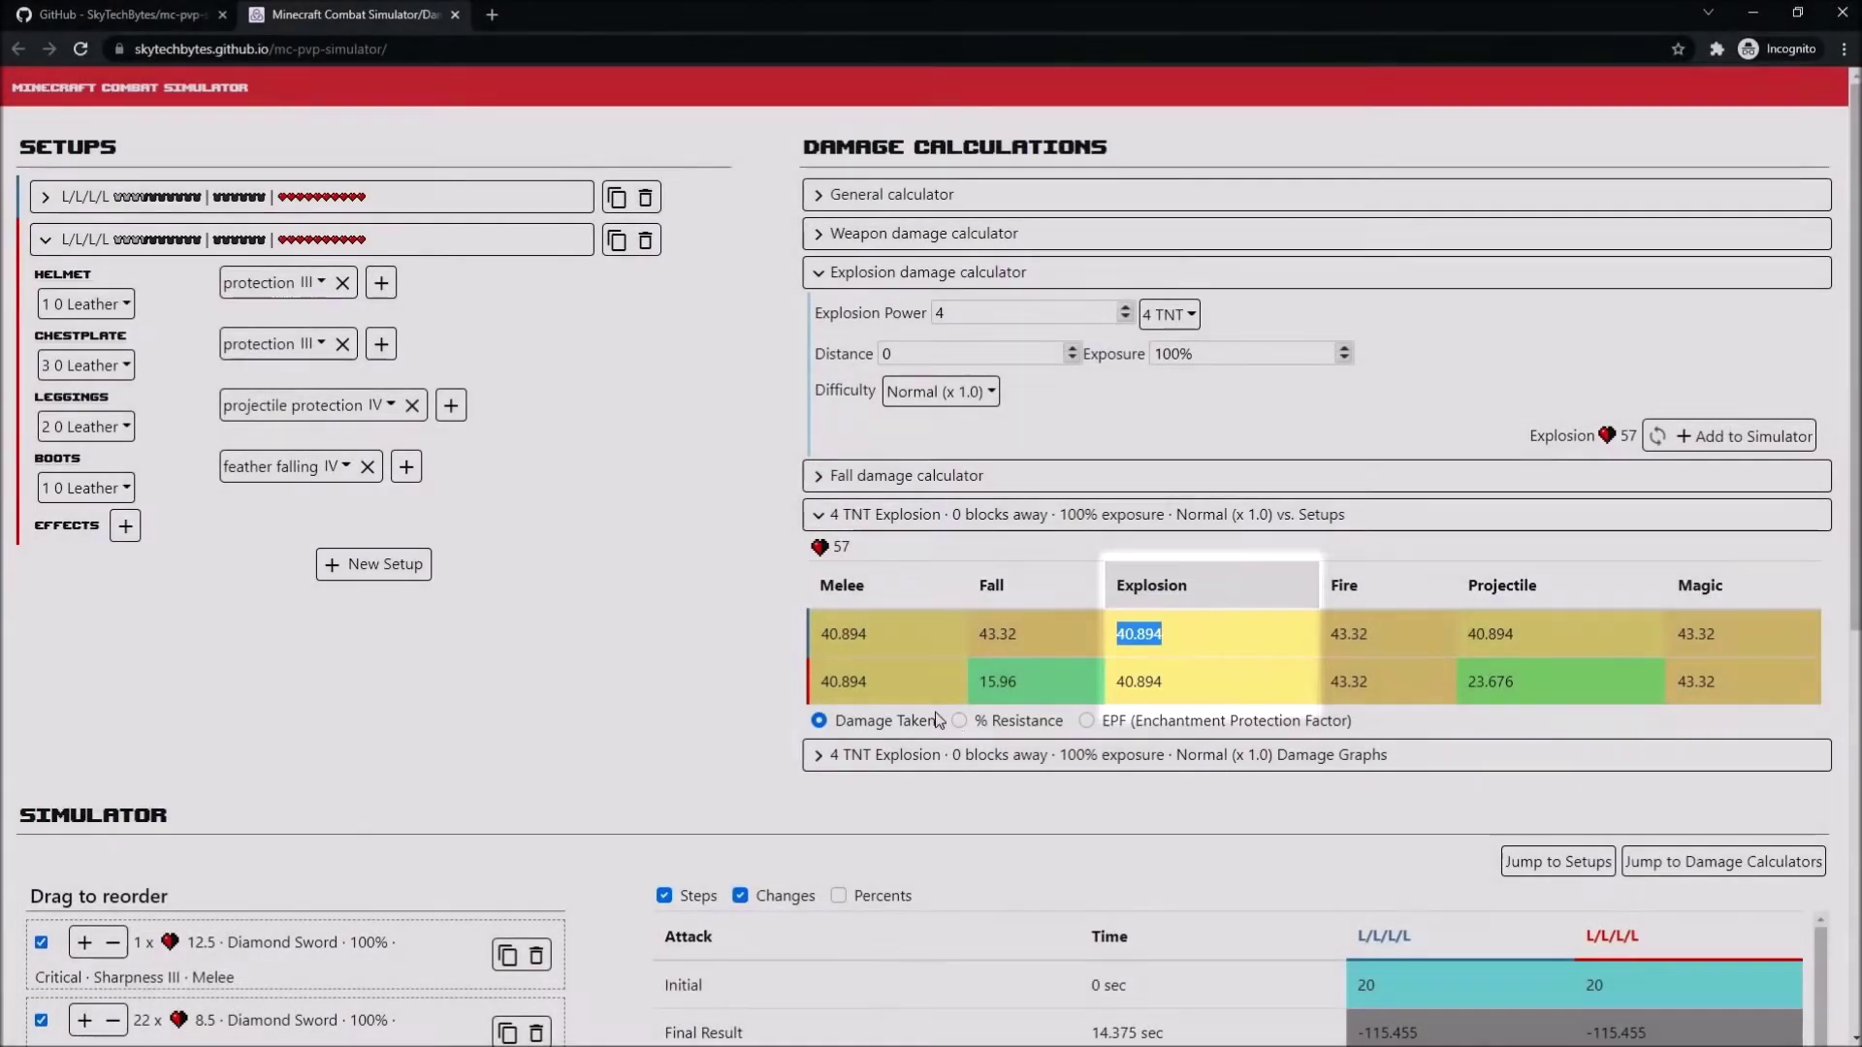
left_click(959, 721)
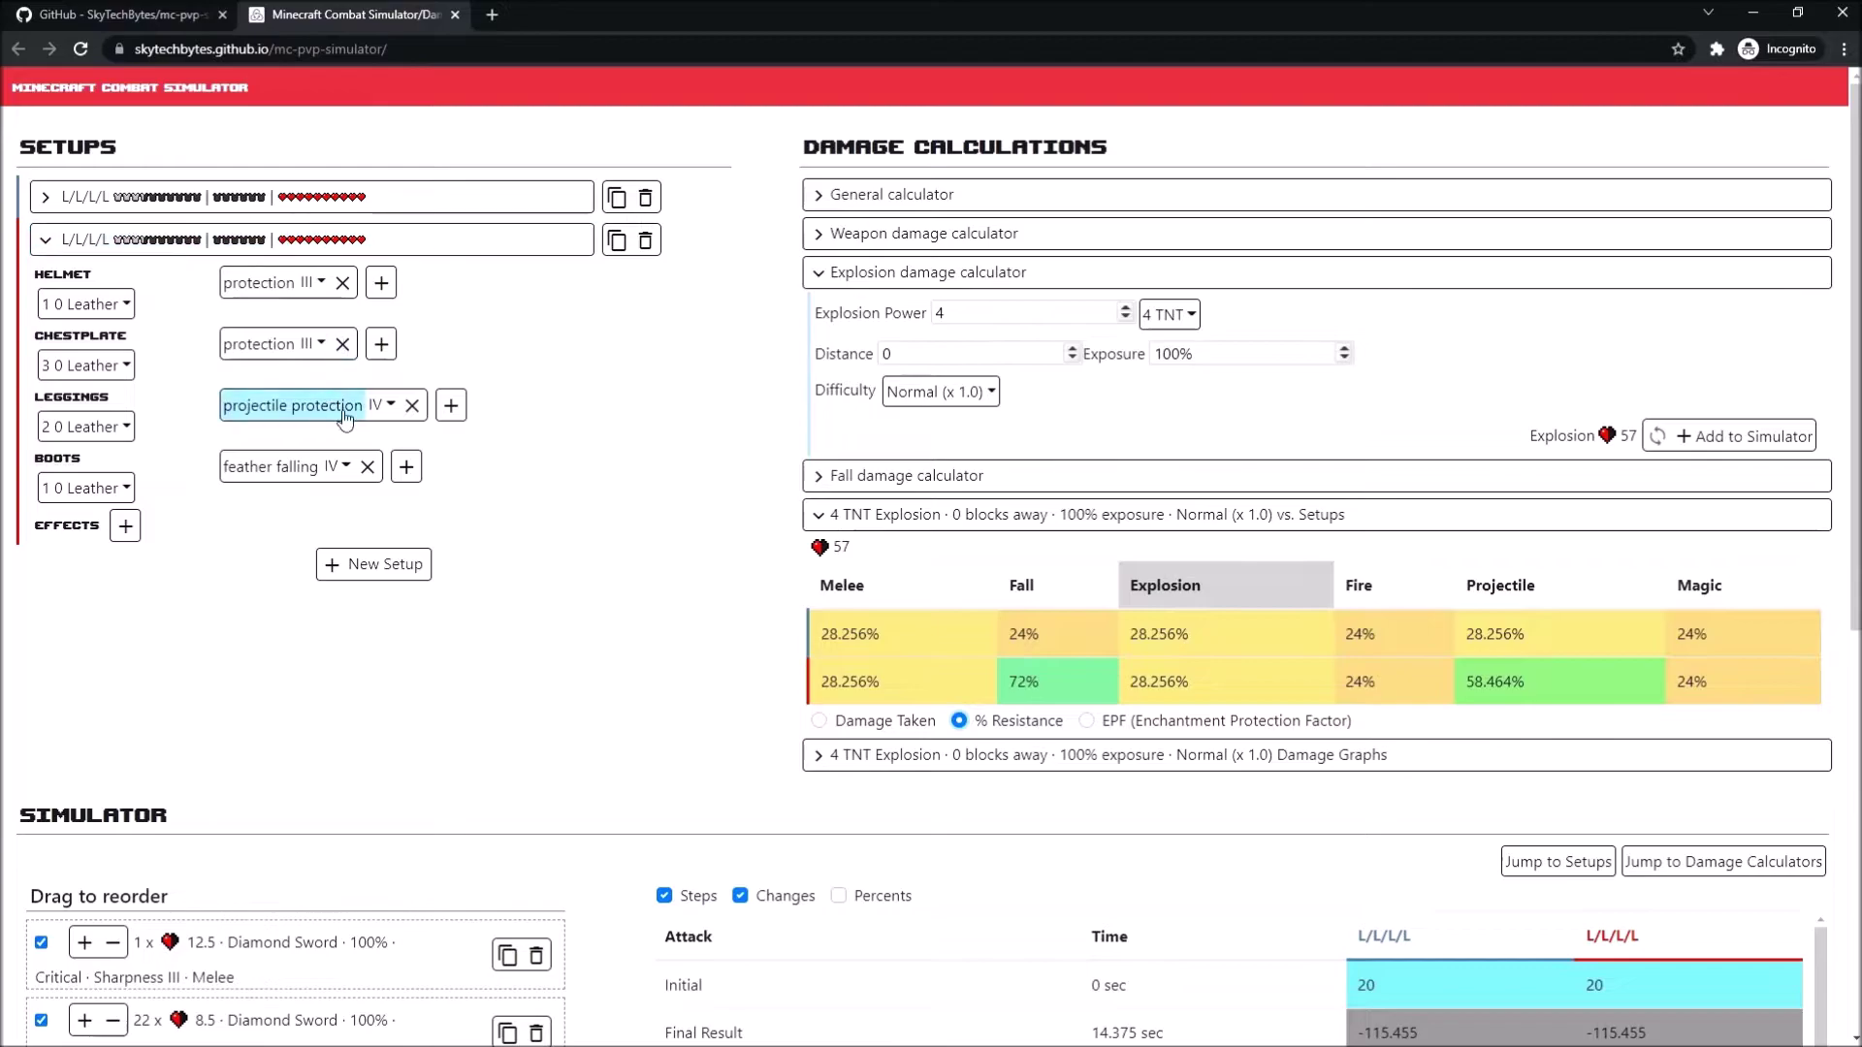
- Add Blast Protection to the second setup's chestplate, lowering its explosion damage to 36.589
left_click(820, 720)
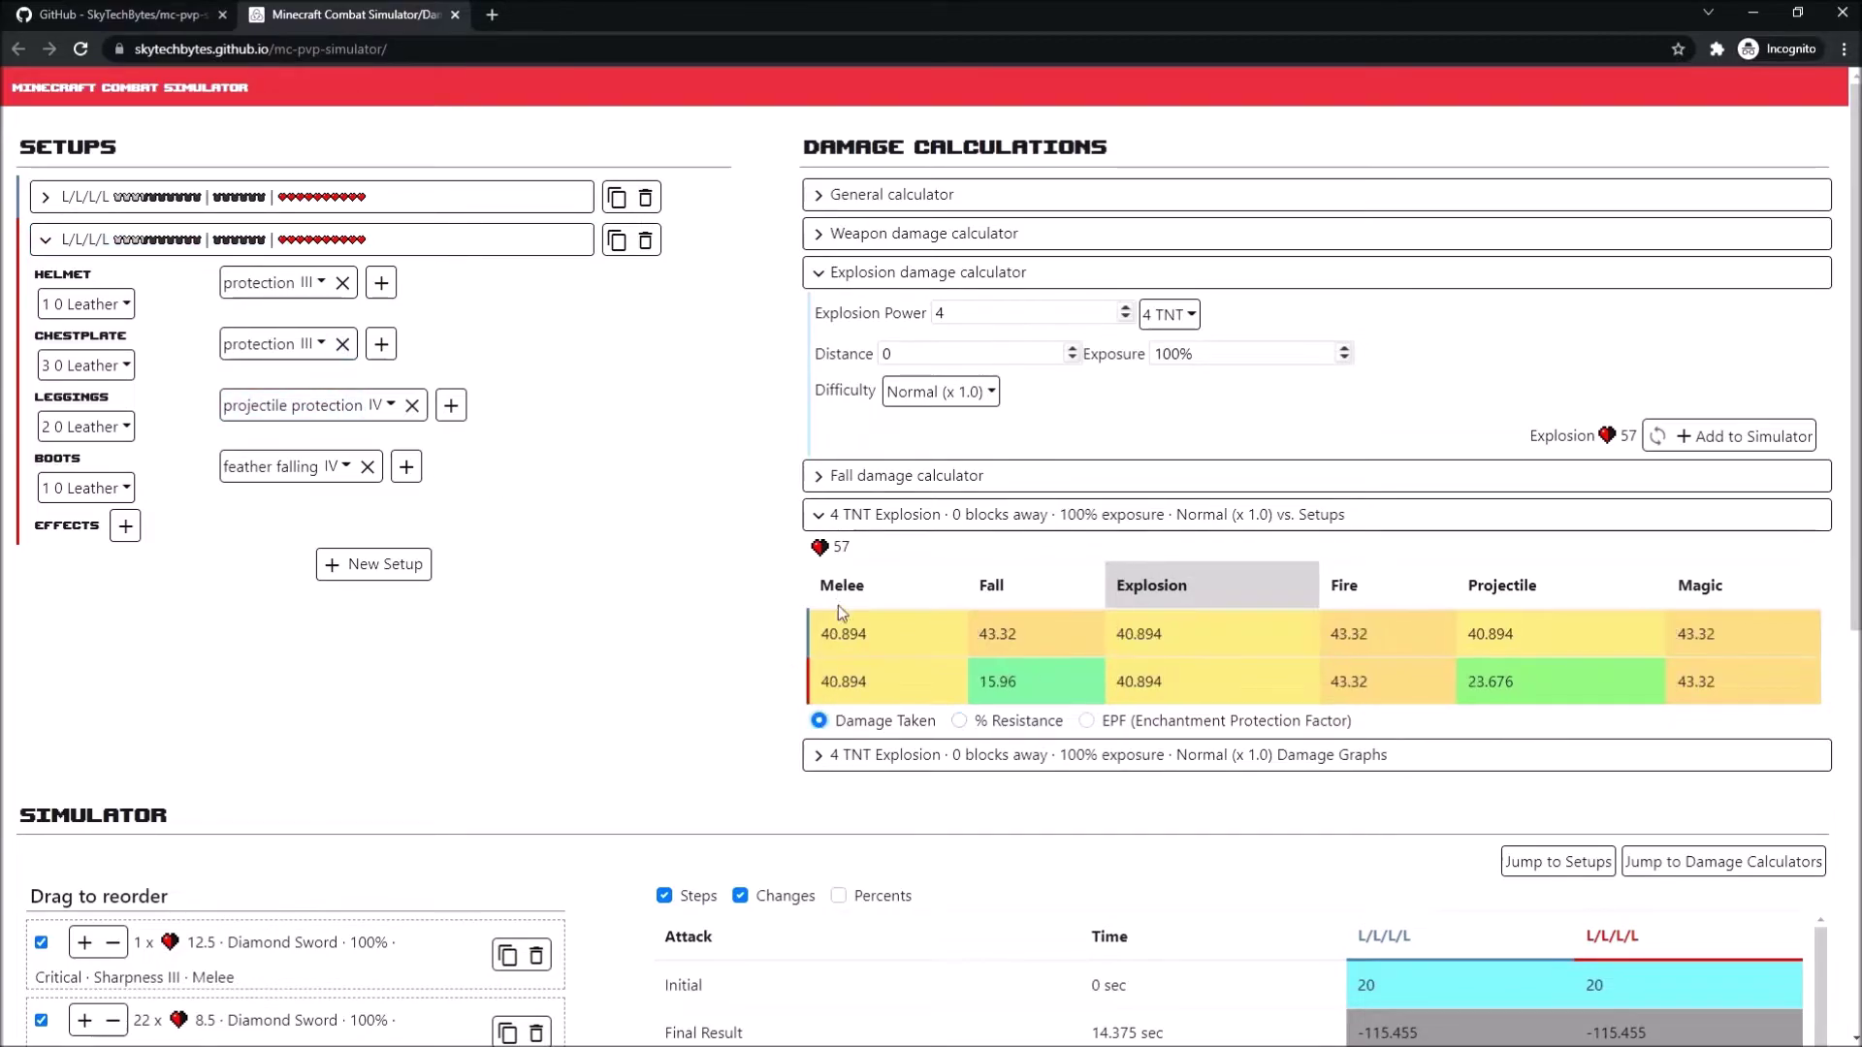
left_click(373, 357)
left_click(254, 386)
left_click(278, 489)
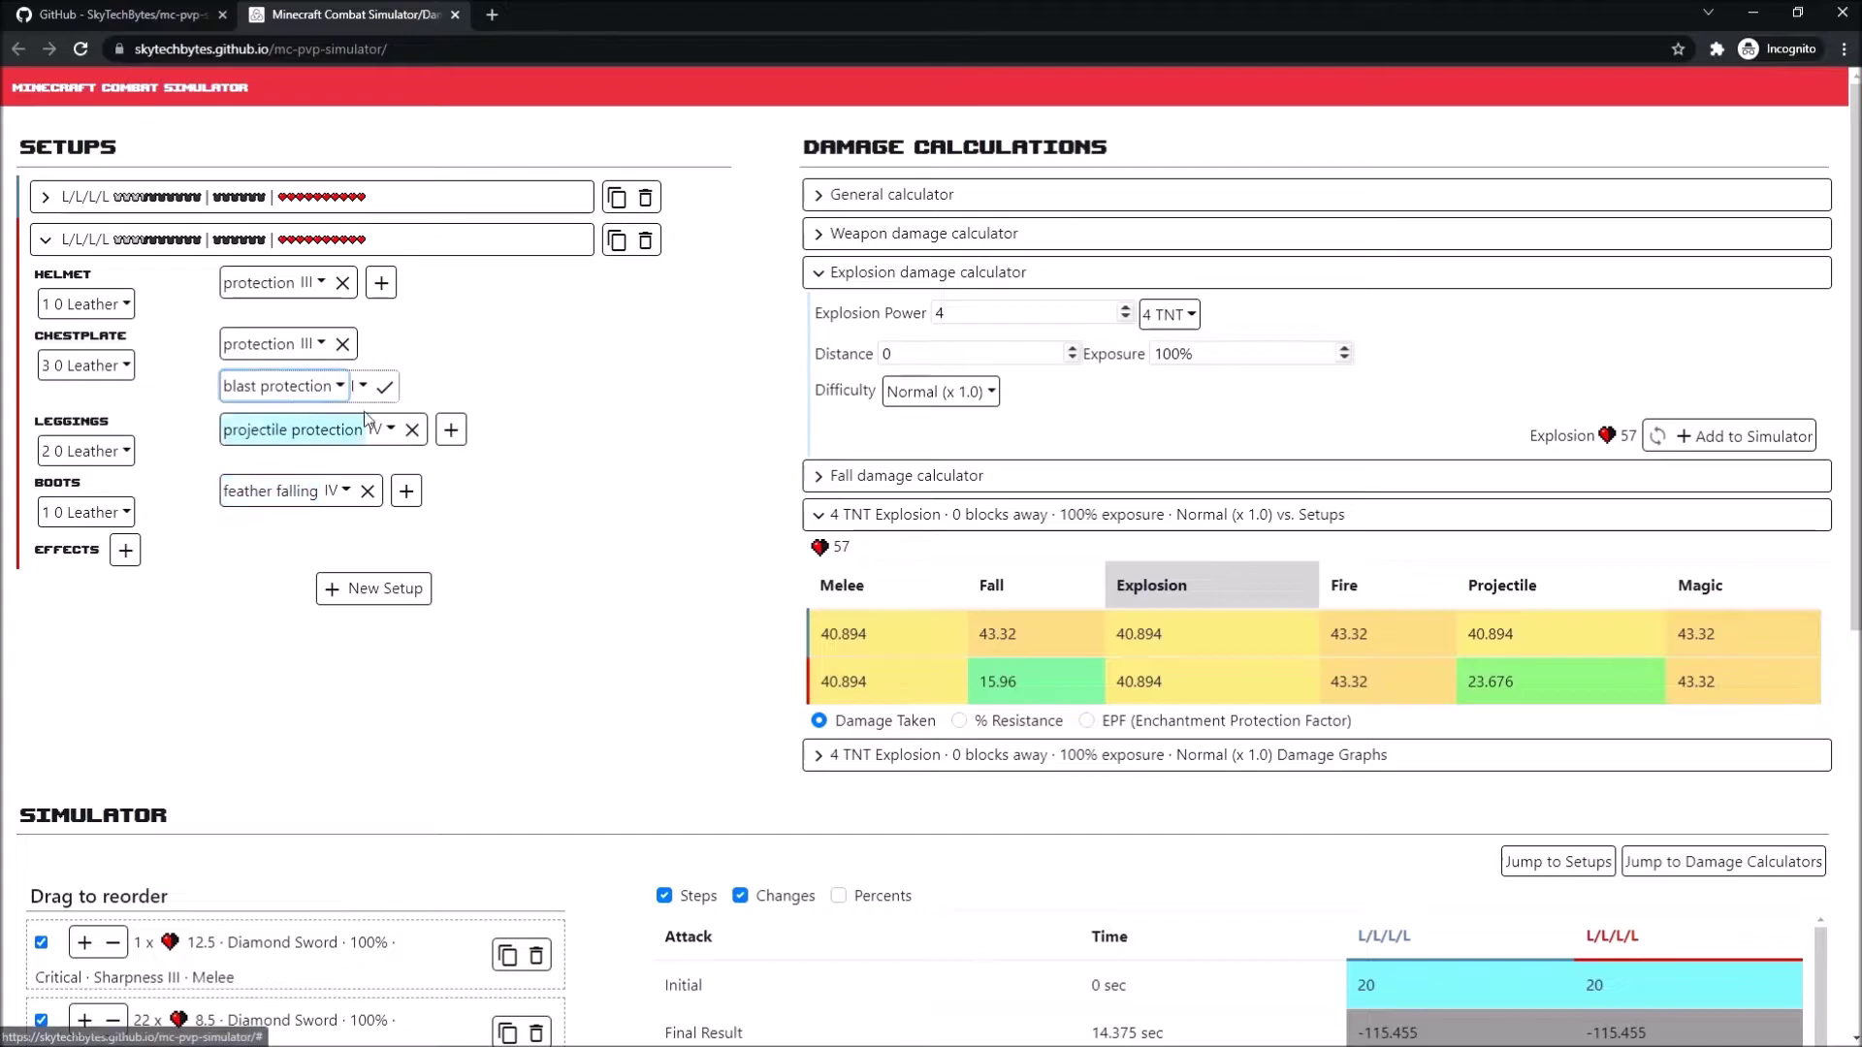
left_click(385, 387)
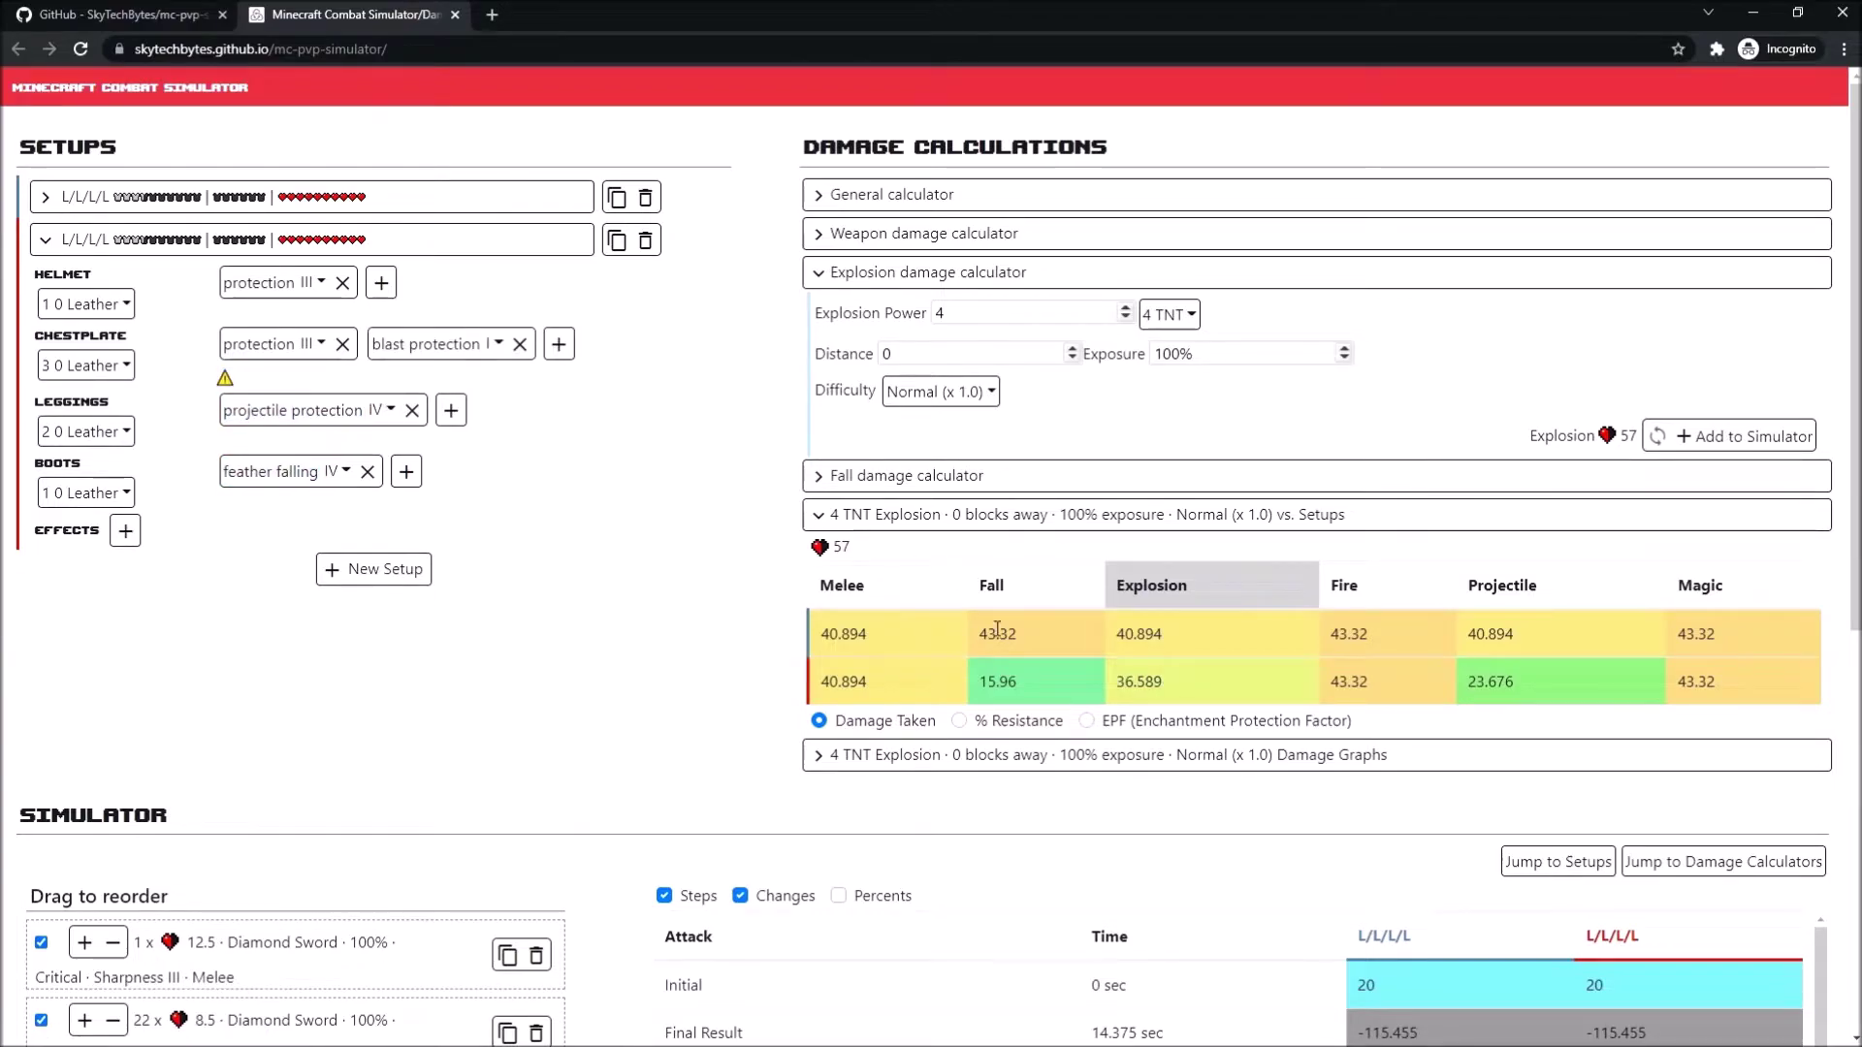
left_click_drag(1159, 682, 1191, 687)
left_click(1114, 689)
left_click(703, 655)
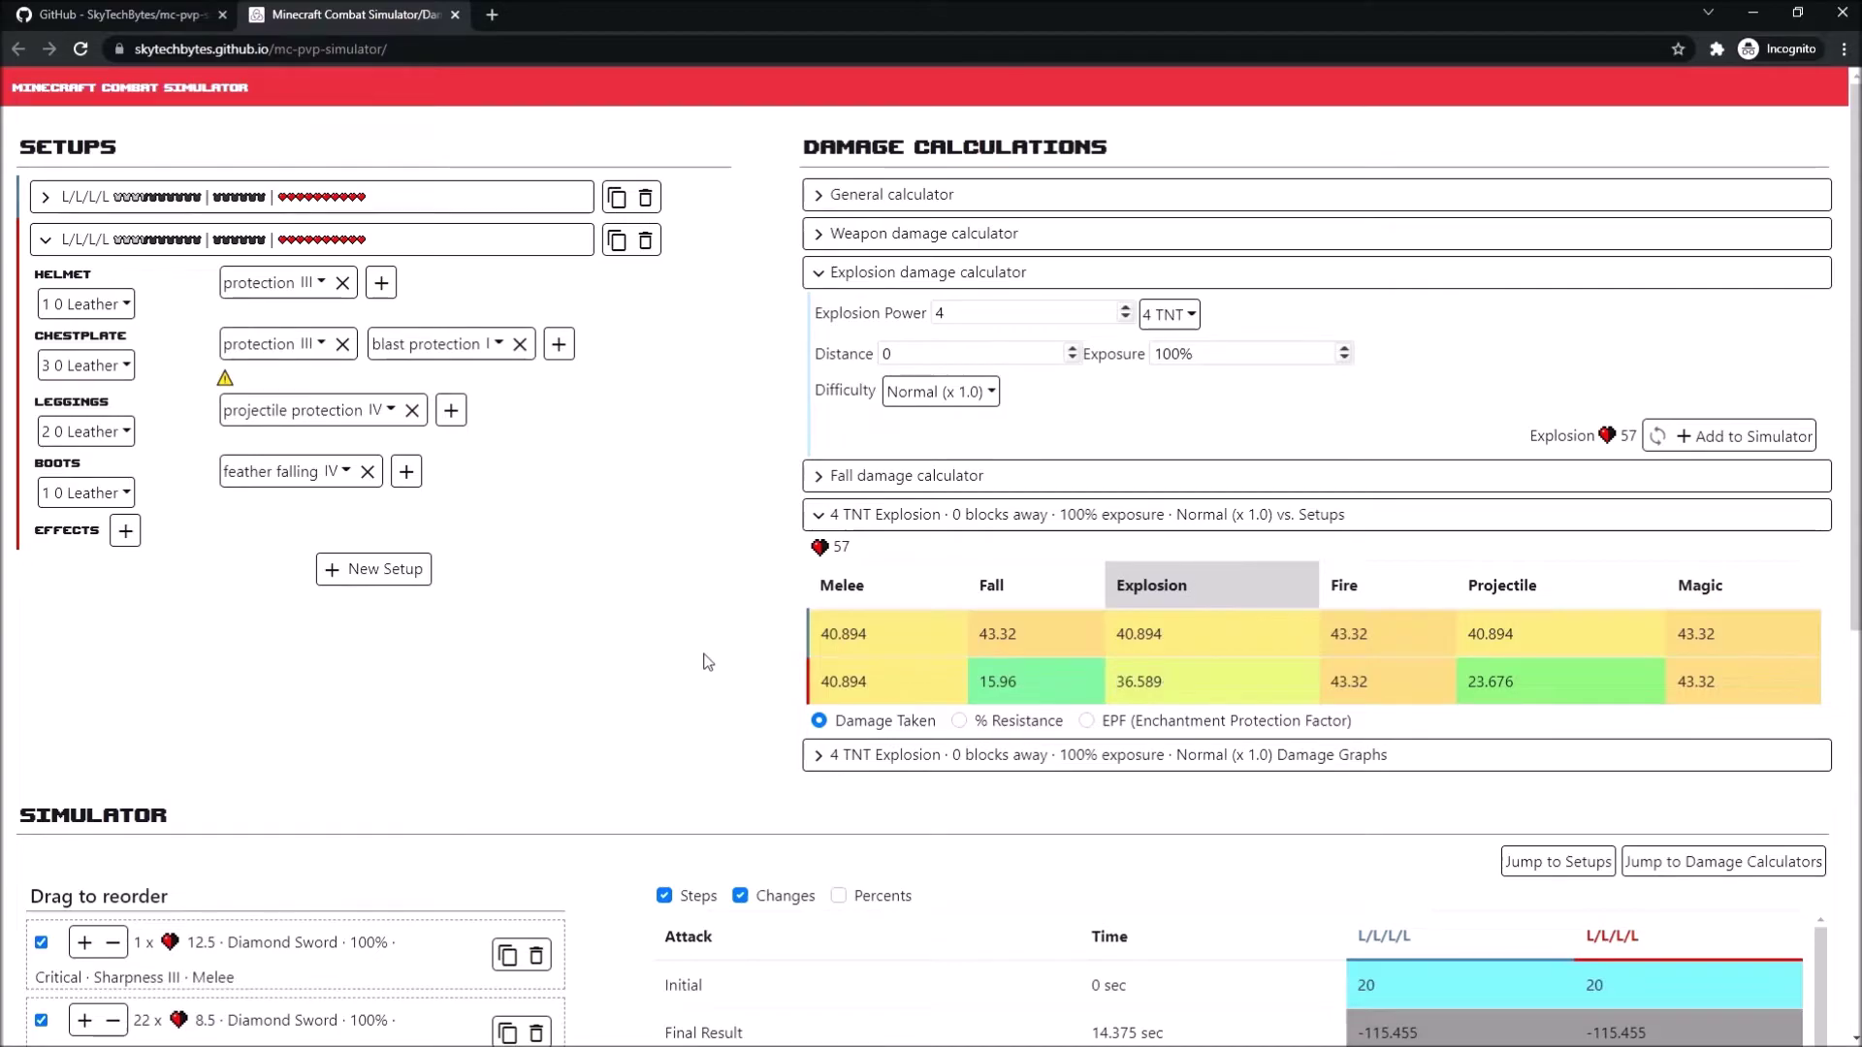
- Set the explosion source to 6 Charged Creeper after trying 7 Wither Spawn and 6 End Crystal
left_click(1161, 320)
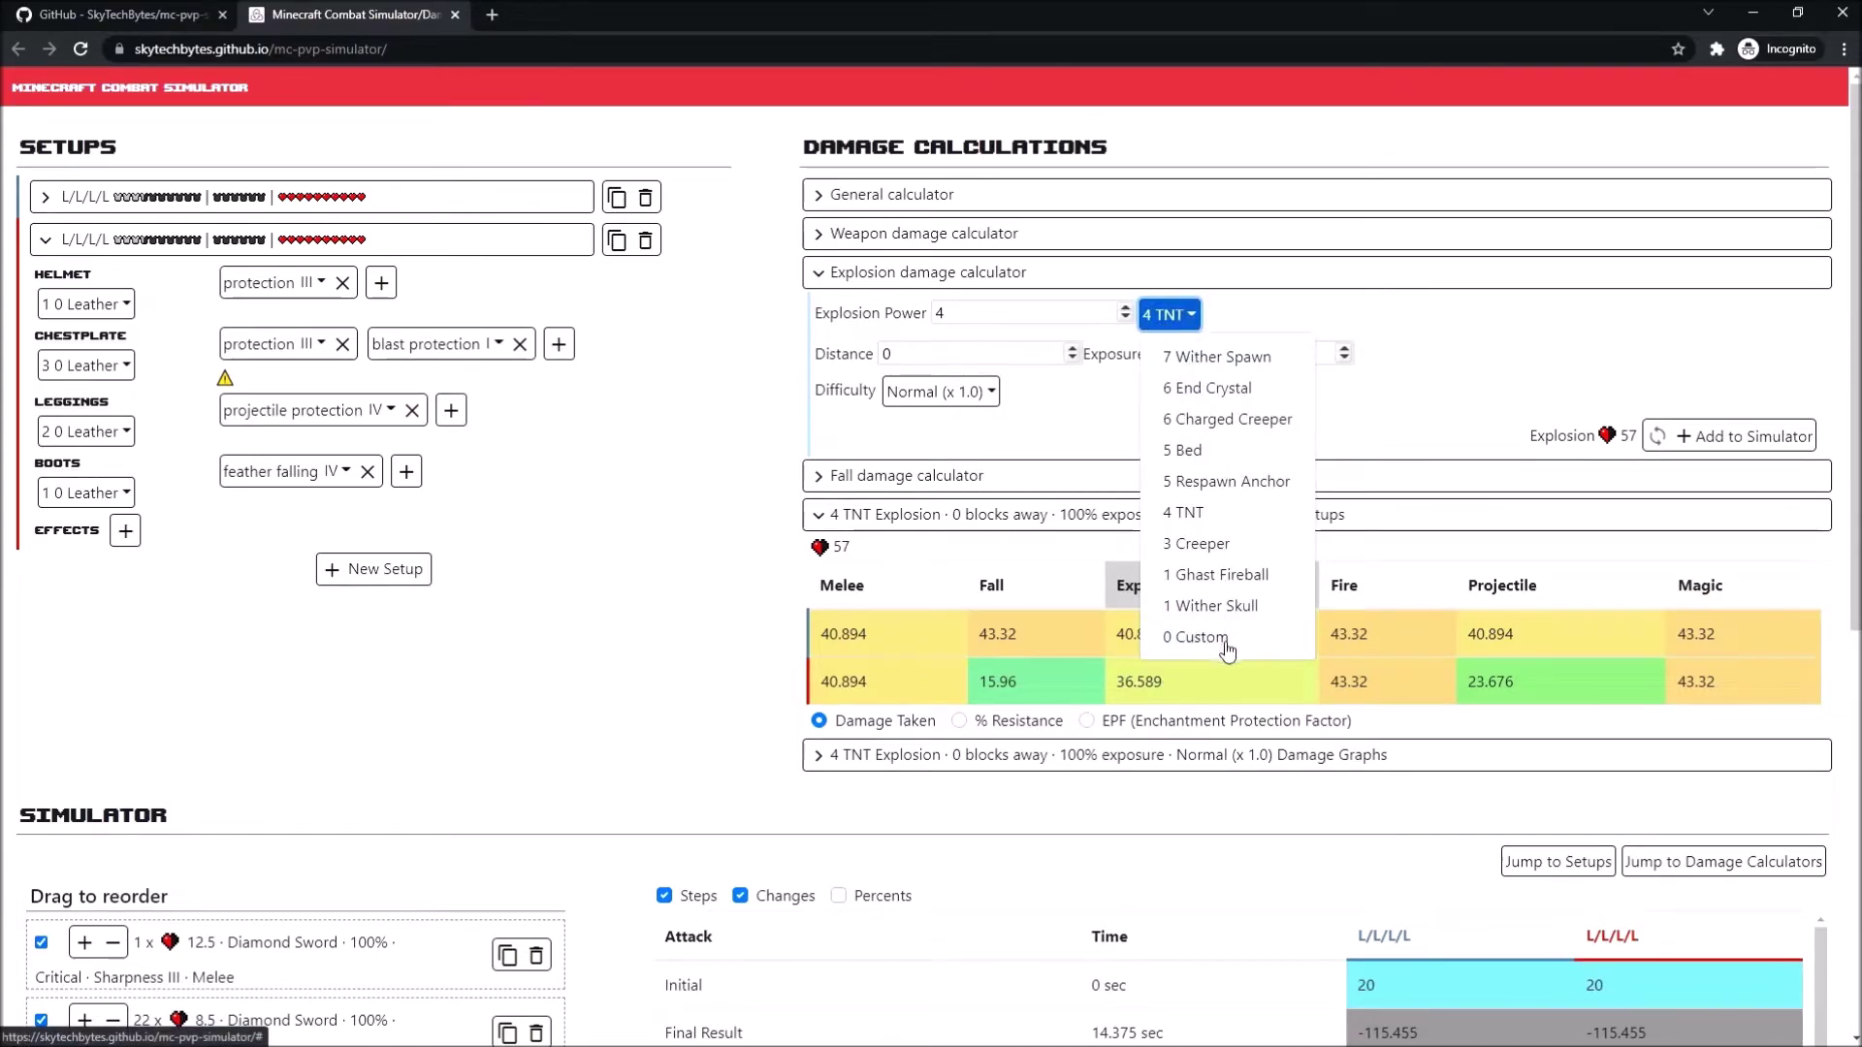
left_click(1222, 359)
left_click(1178, 315)
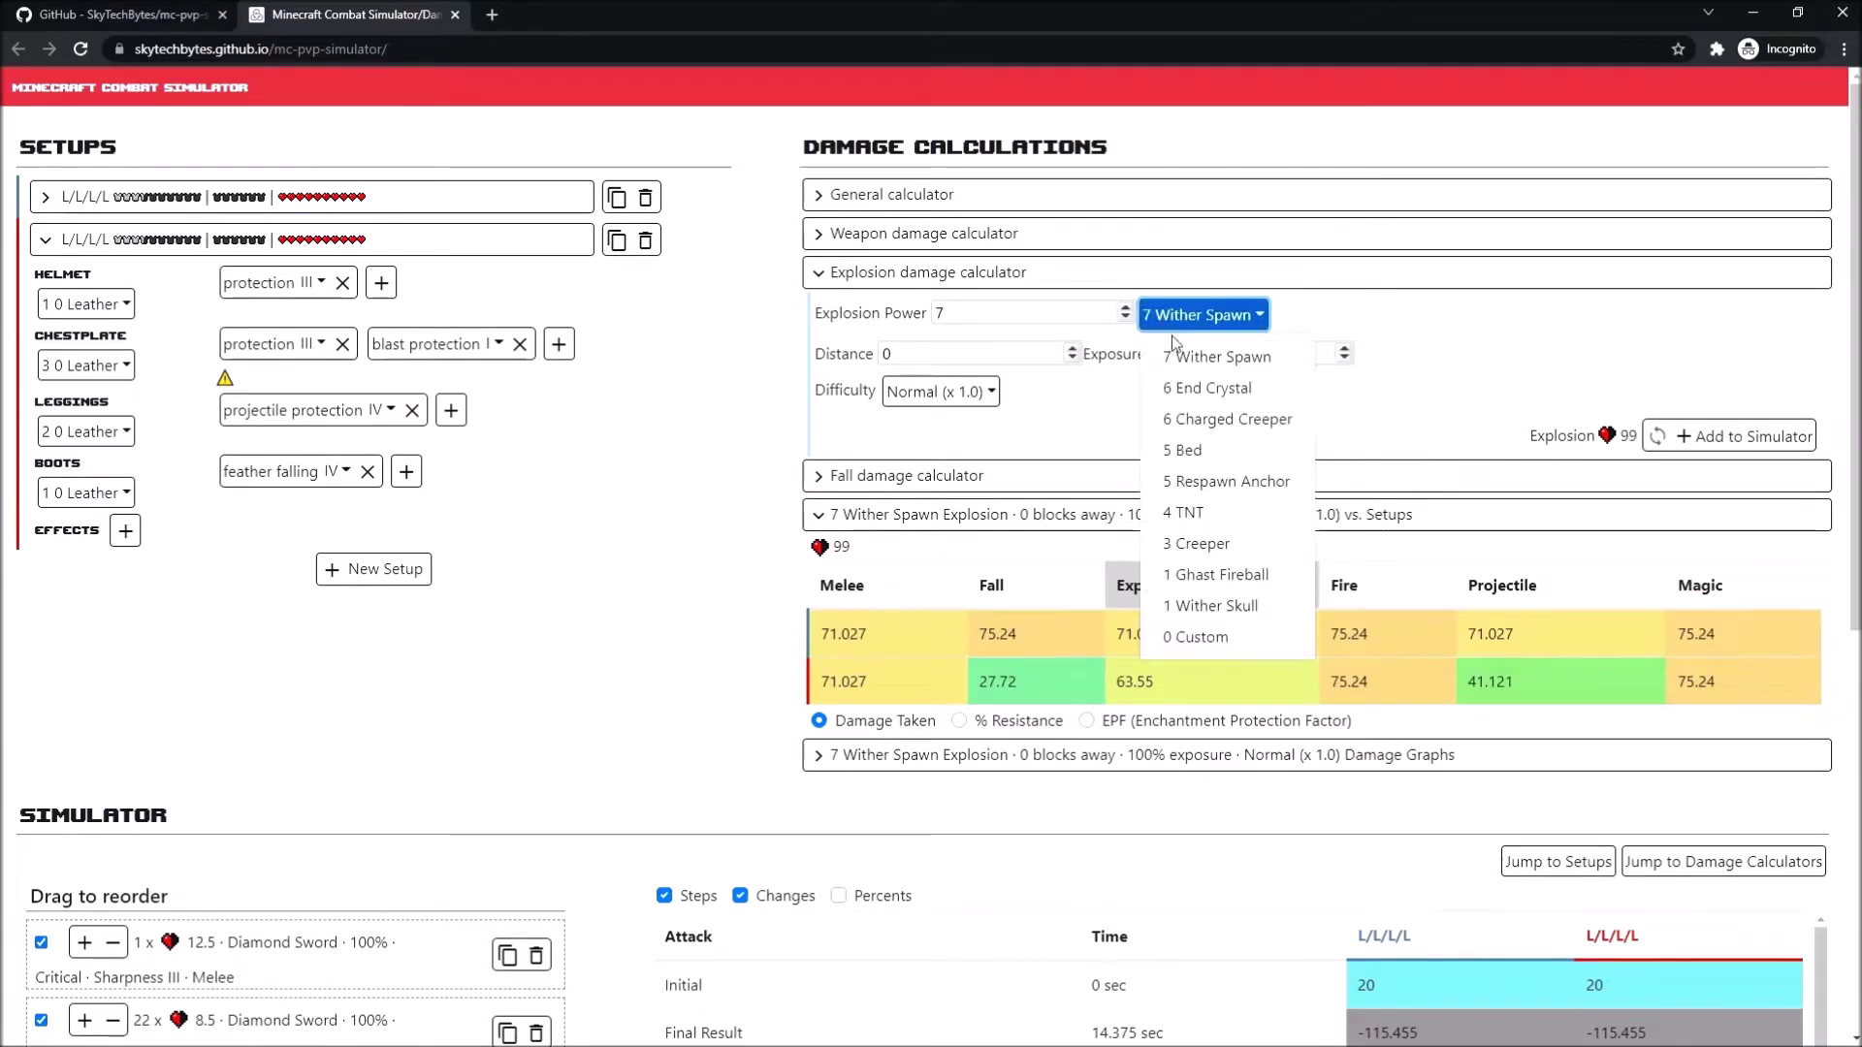
left_click(1193, 386)
left_click(1201, 315)
left_click(1191, 419)
- Compare Hard, Normal and Easy difficulty, settling on Hard
left_click(965, 394)
left_click(945, 496)
left_click(931, 392)
left_click(946, 465)
left_click(931, 392)
left_click(944, 434)
left_click(931, 392)
left_click(941, 496)
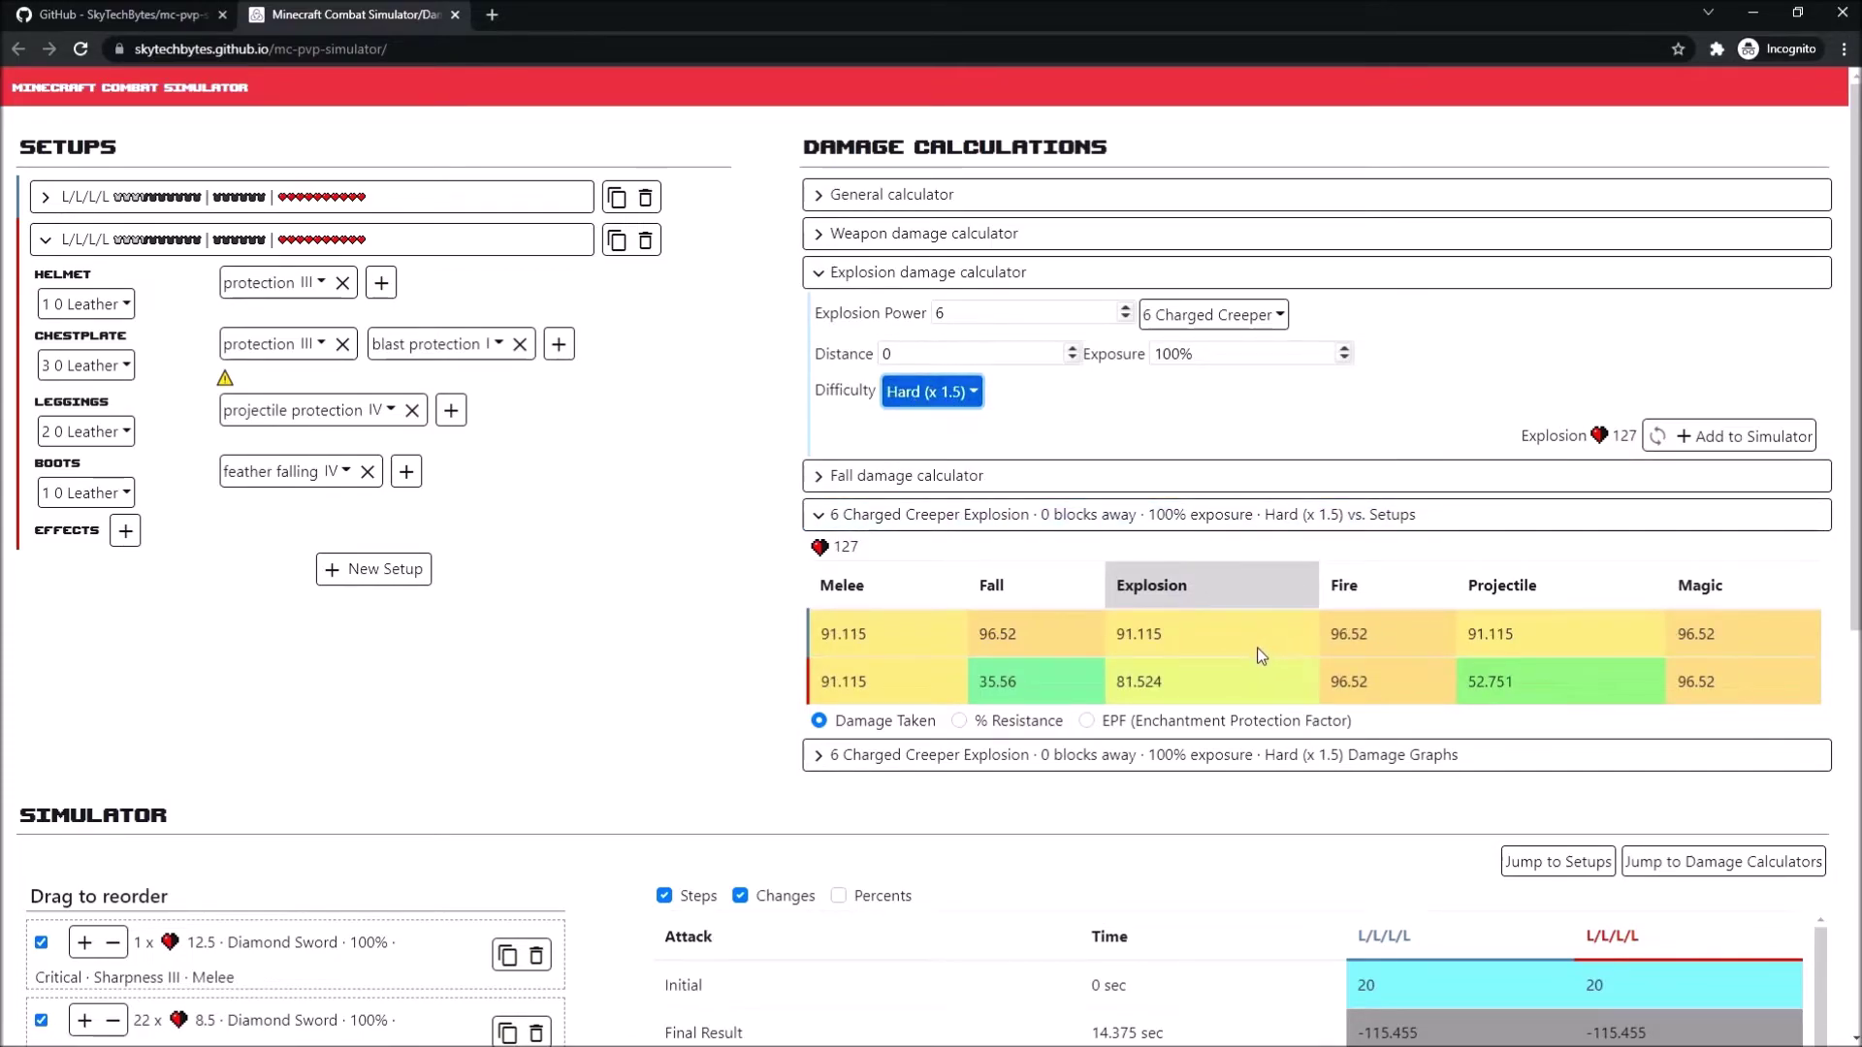
- Swap the explosion damage calculator for the fall damage calculator and raise Fall Height to 18
left_click(870, 281)
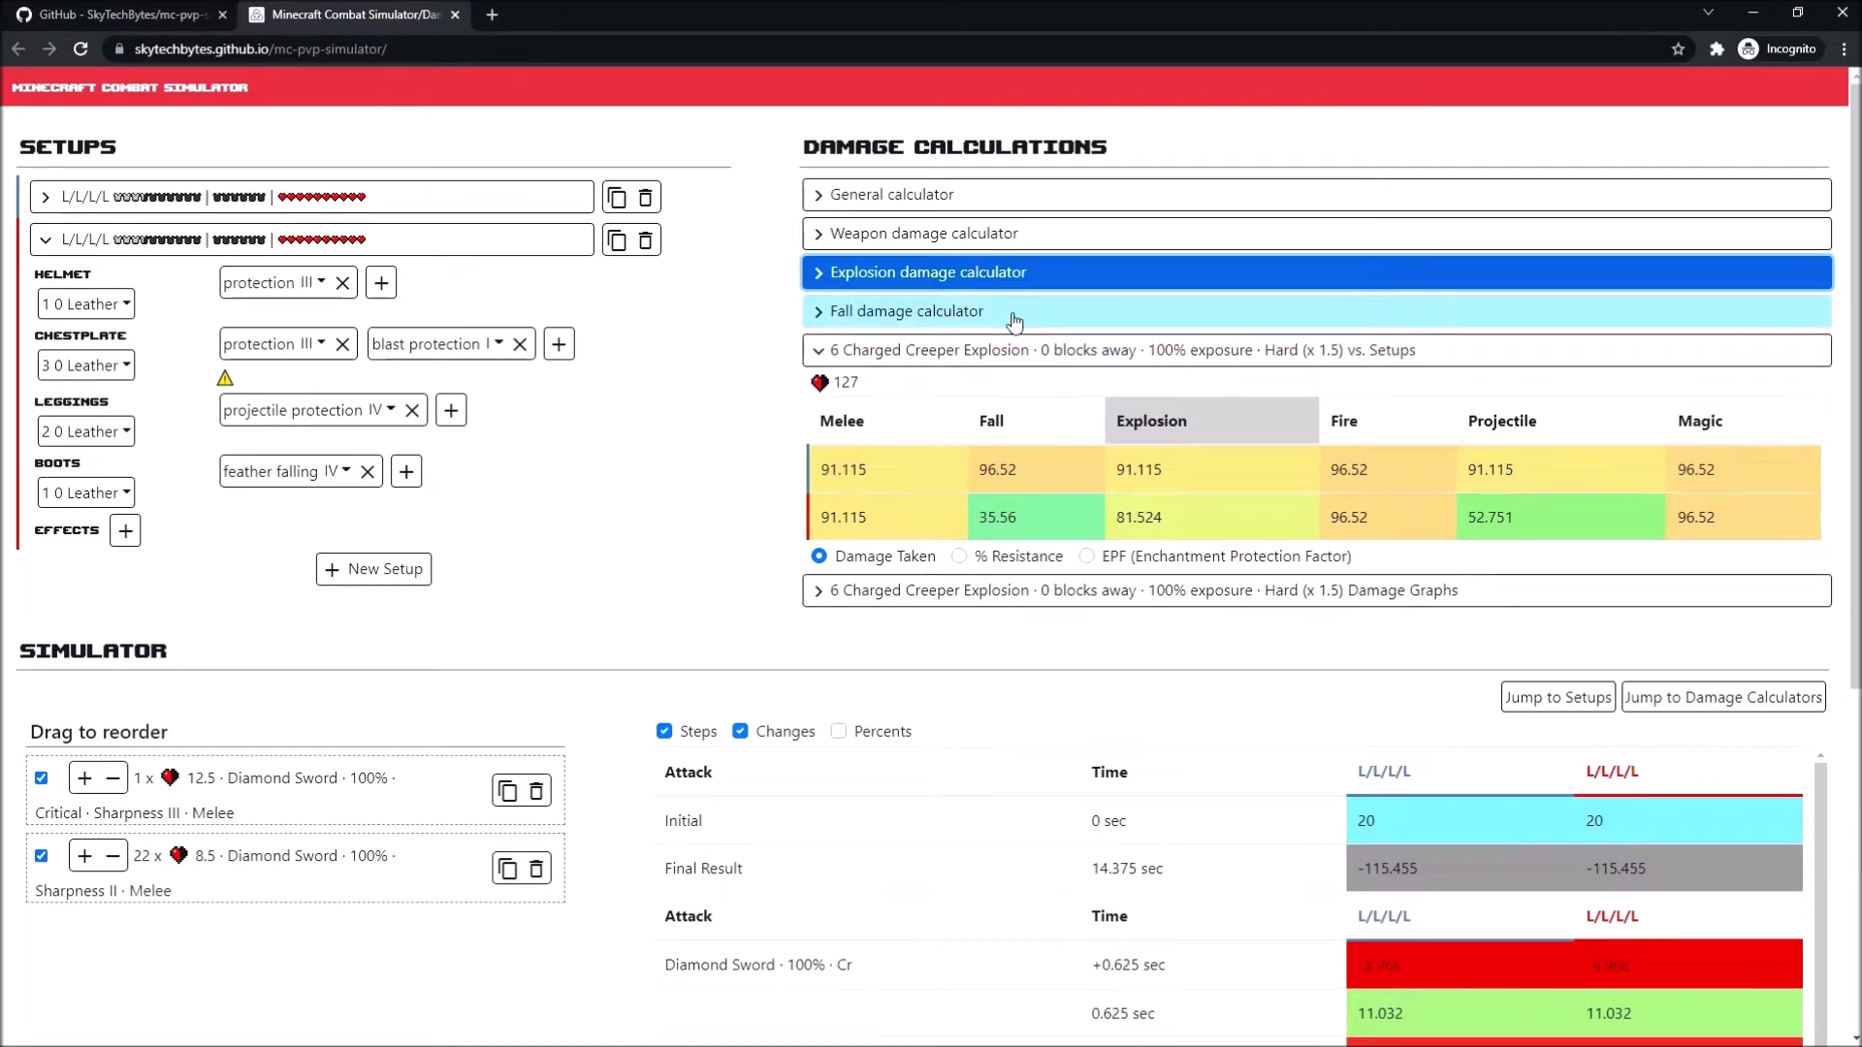
left_click(1013, 315)
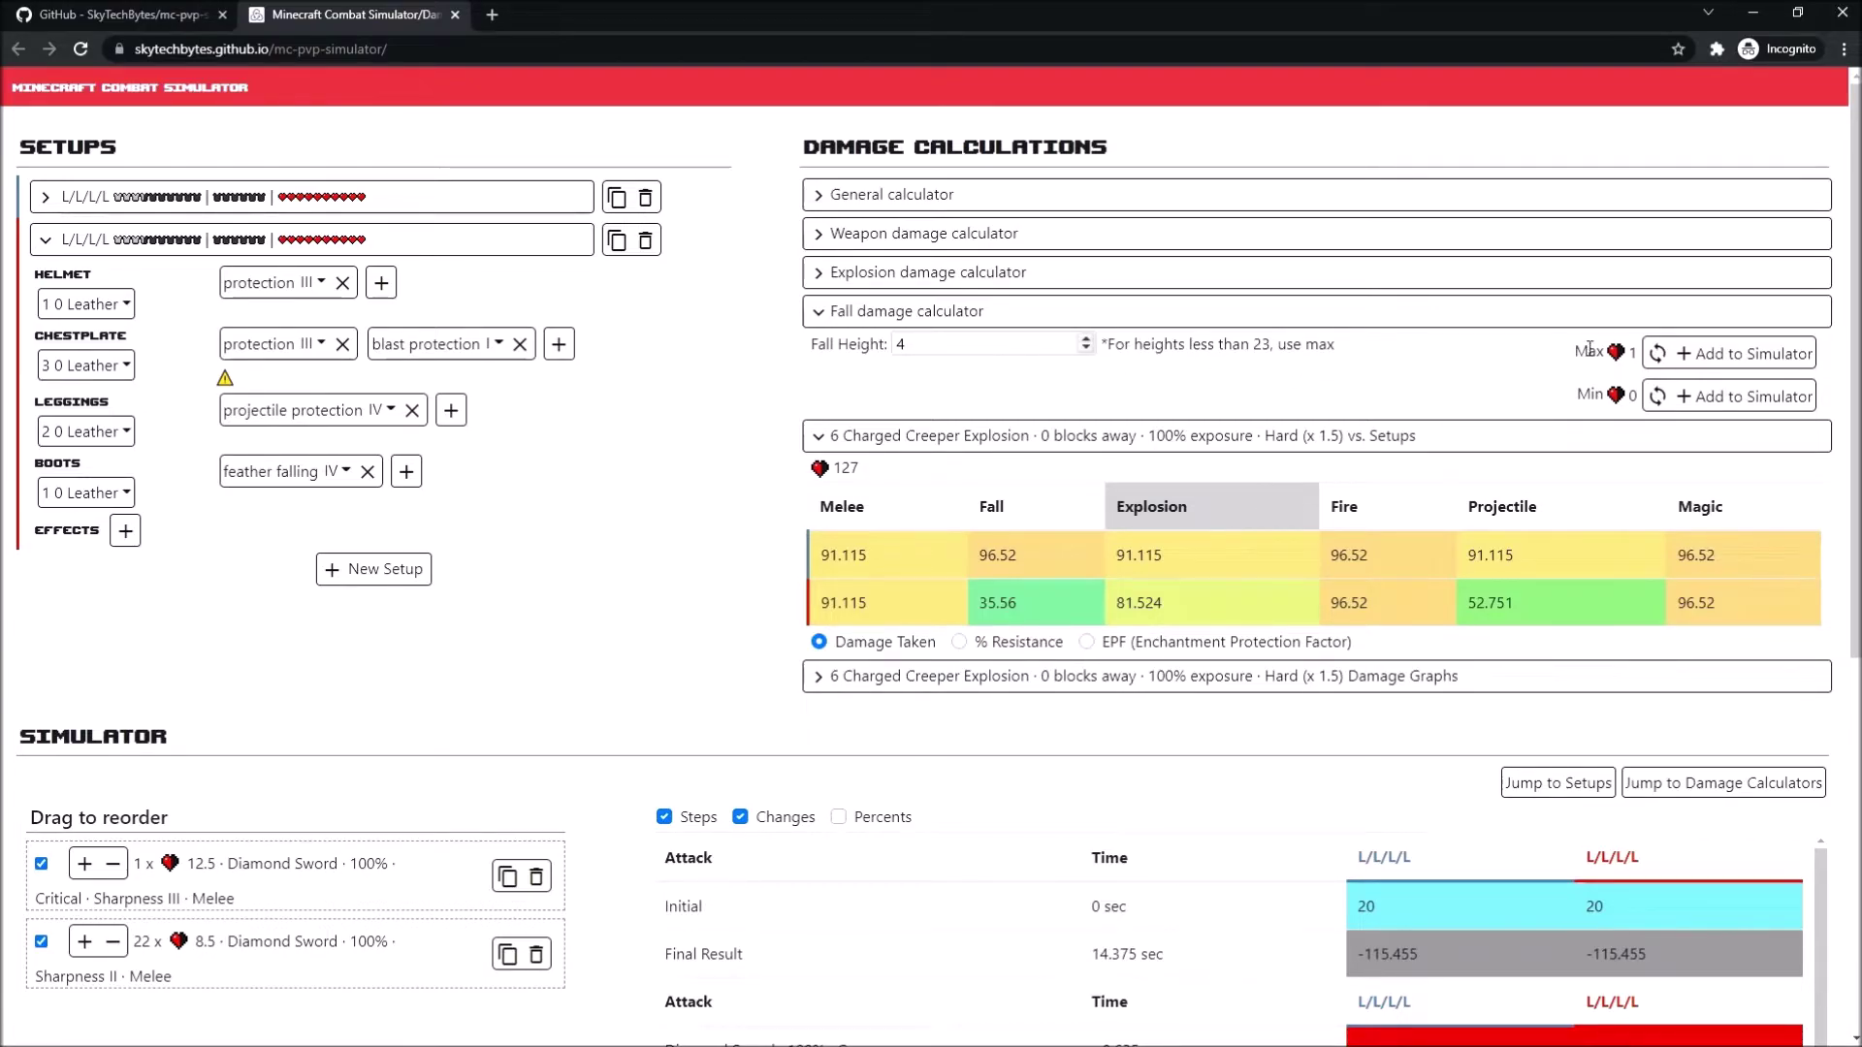
left_click(1087, 339)
left_click(1086, 338)
left_click(1087, 339)
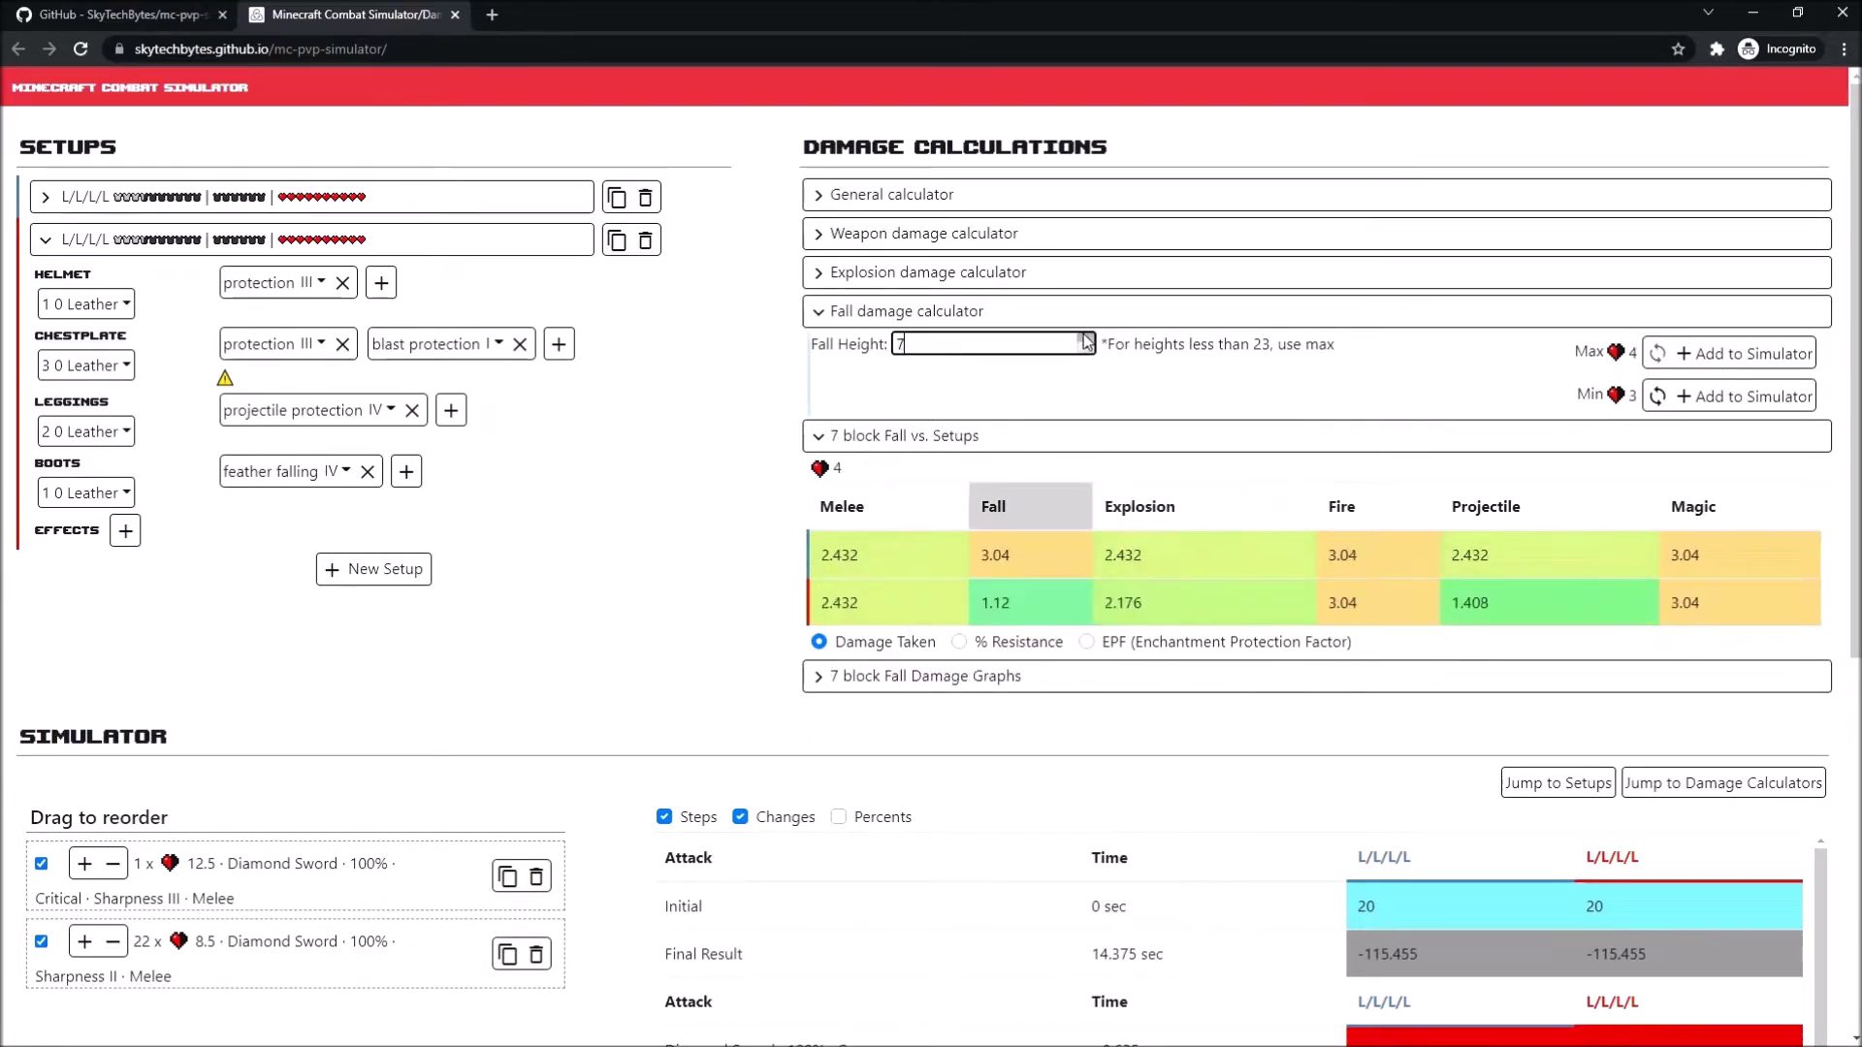
left_click_drag(1087, 339, 1086, 339)
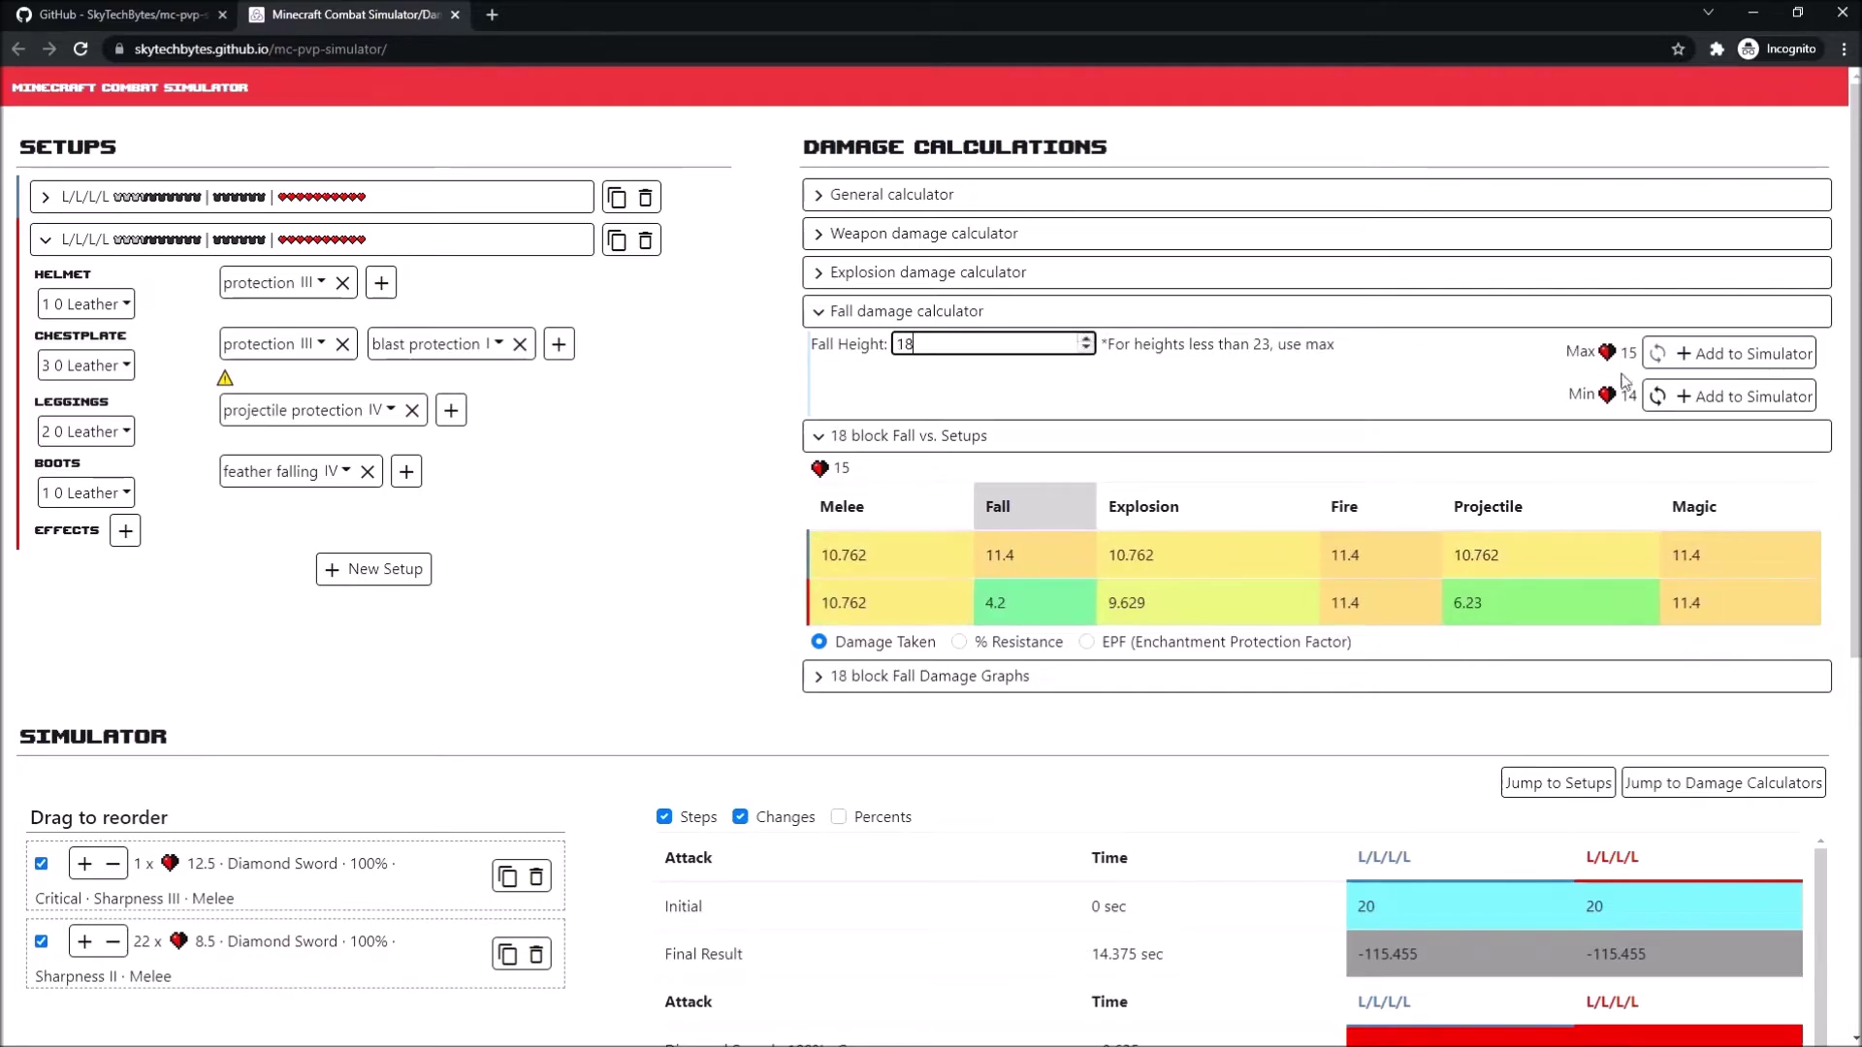
- Raise the fall height to 20 blocks
triple_click(1403, 392)
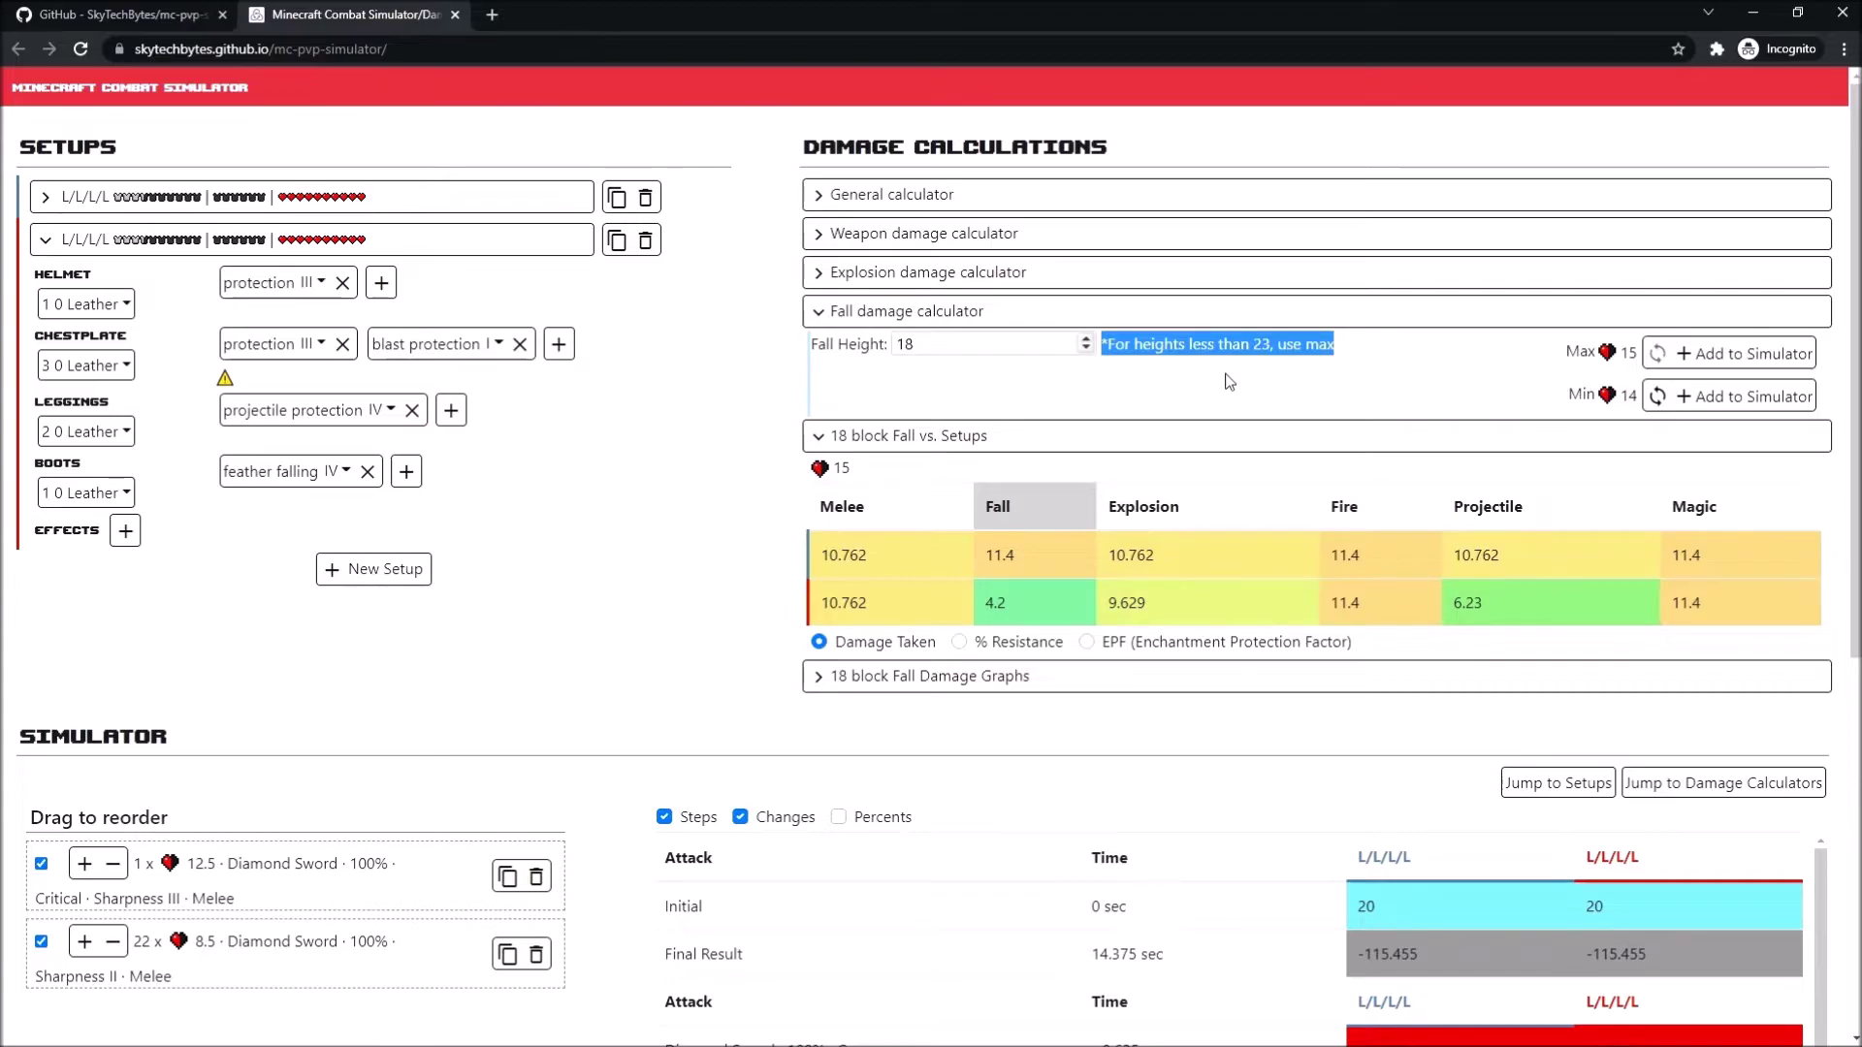
left_click_drag(1619, 357, 1563, 355)
left_click(1482, 373)
left_click(1086, 339)
left_click(1086, 338)
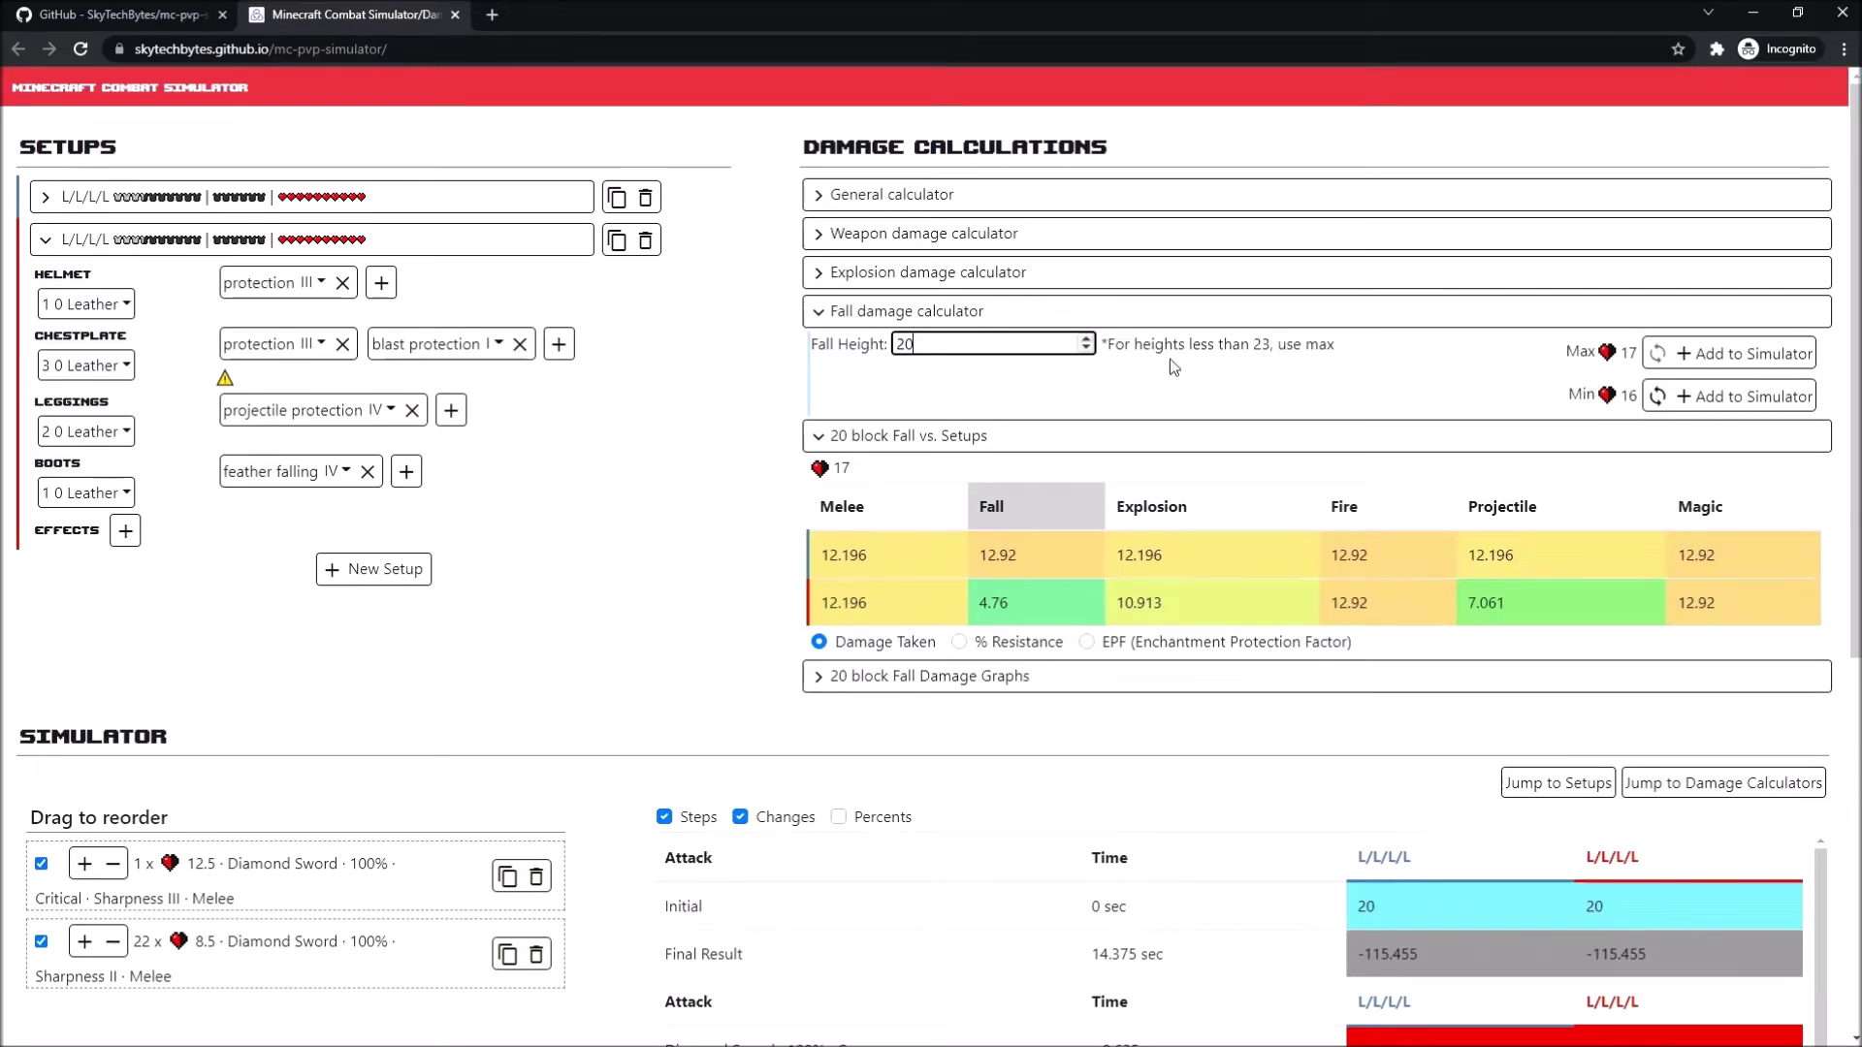
left_click(1616, 393)
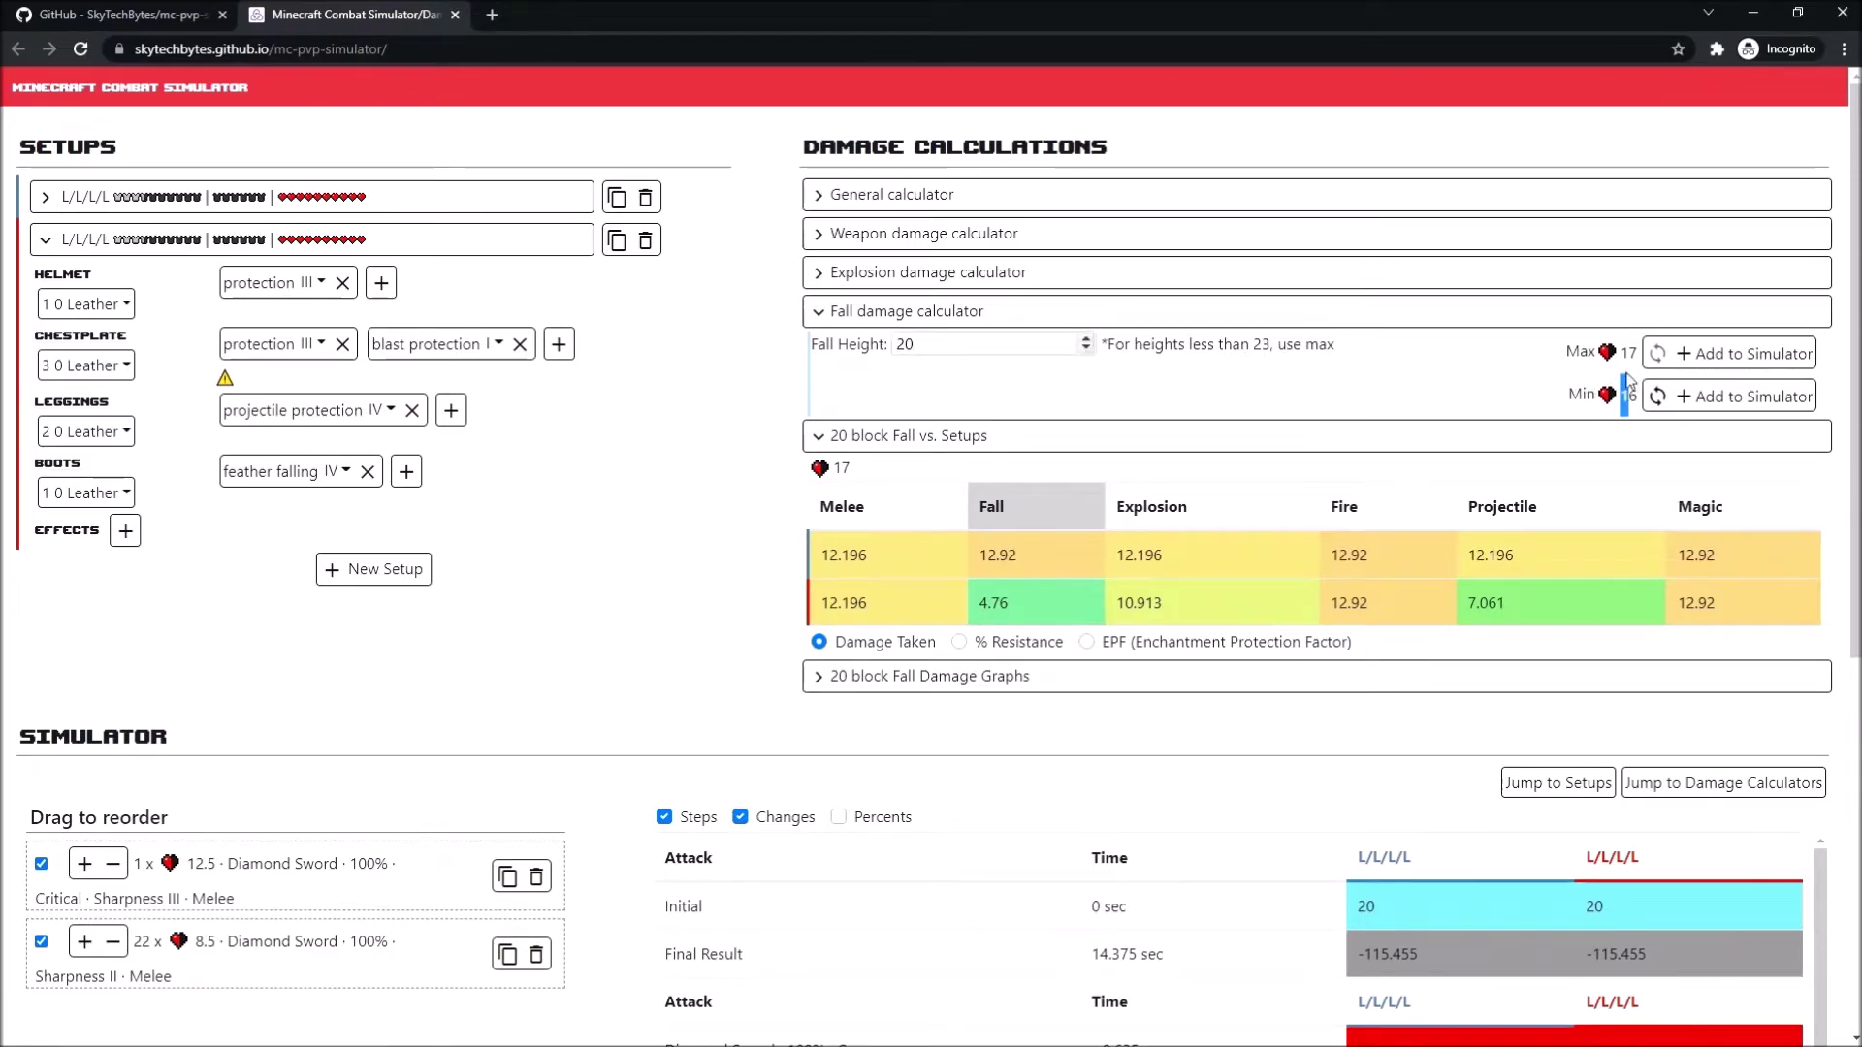
- Raise the fall height to 33 blocks and compare fall damage: 22.8 versus 8.4
double_click(1630, 353)
left_click(1279, 382)
left_click_drag(1088, 340, 1088, 342)
left_click_drag(813, 490, 1123, 550)
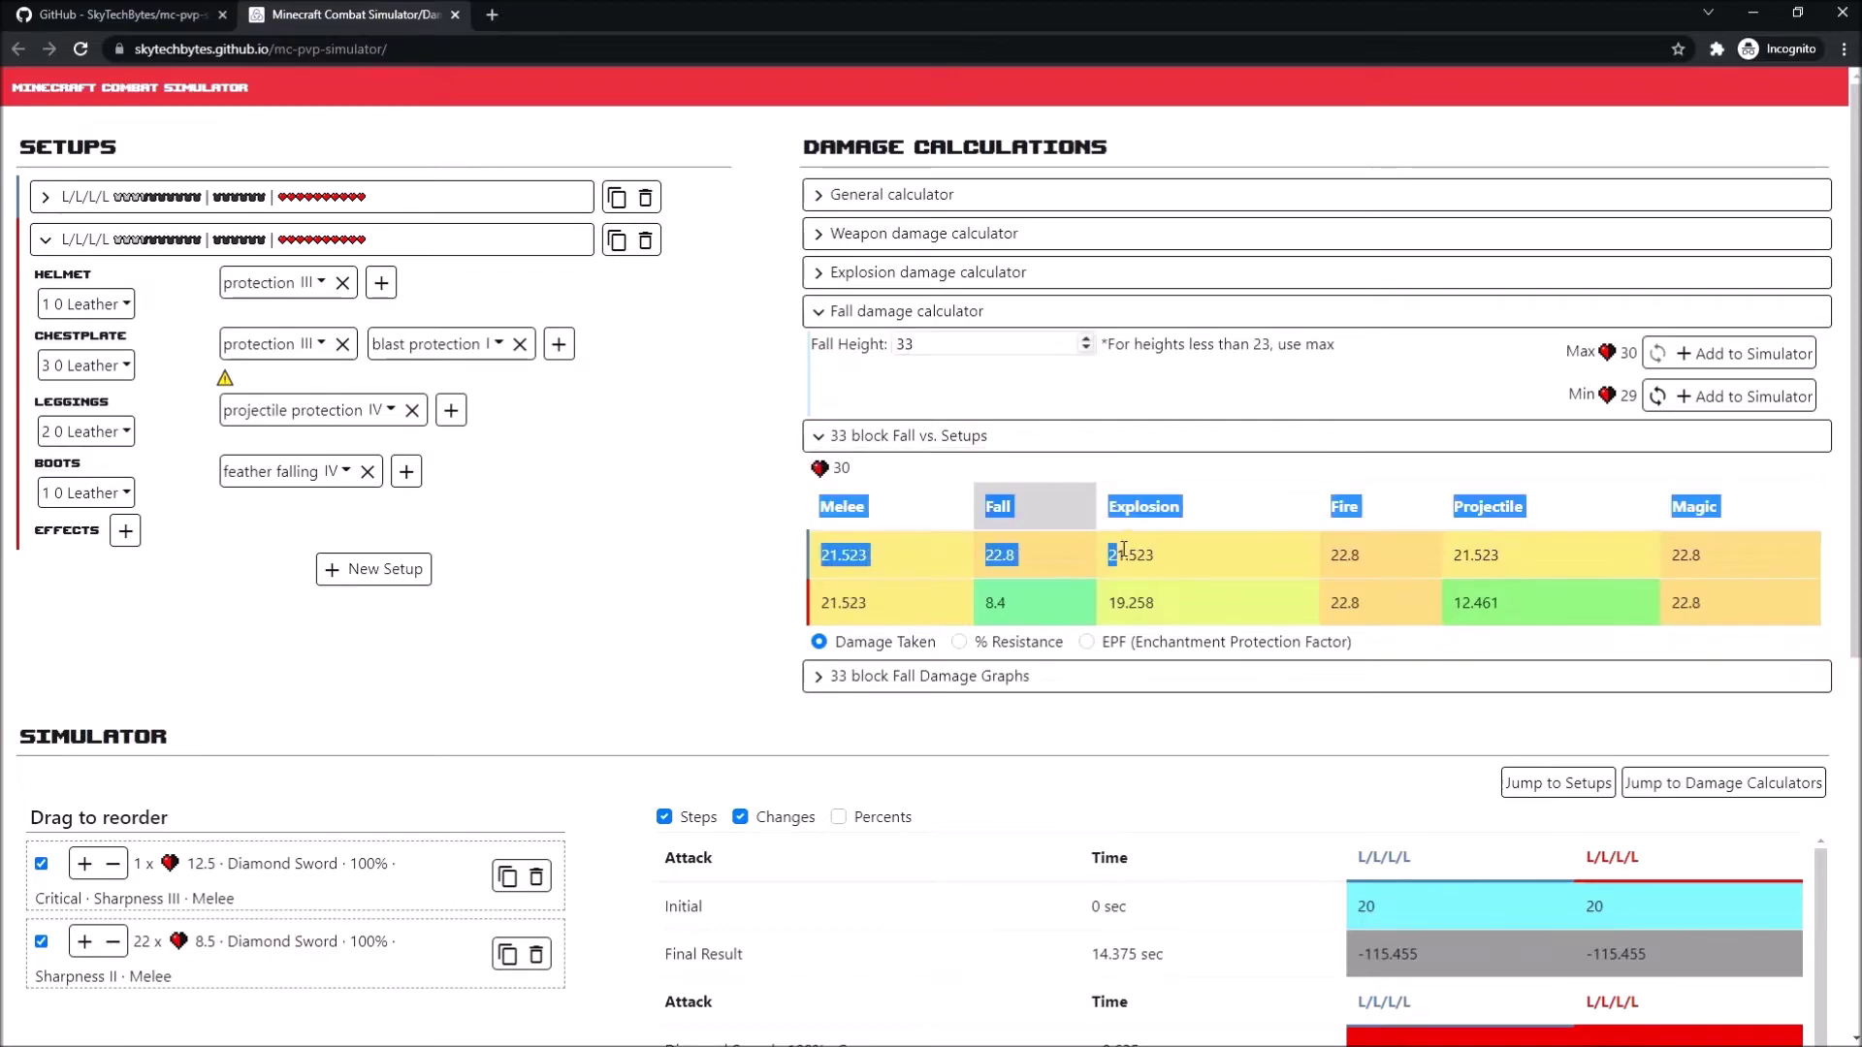
double_click(998, 507)
double_click(993, 602)
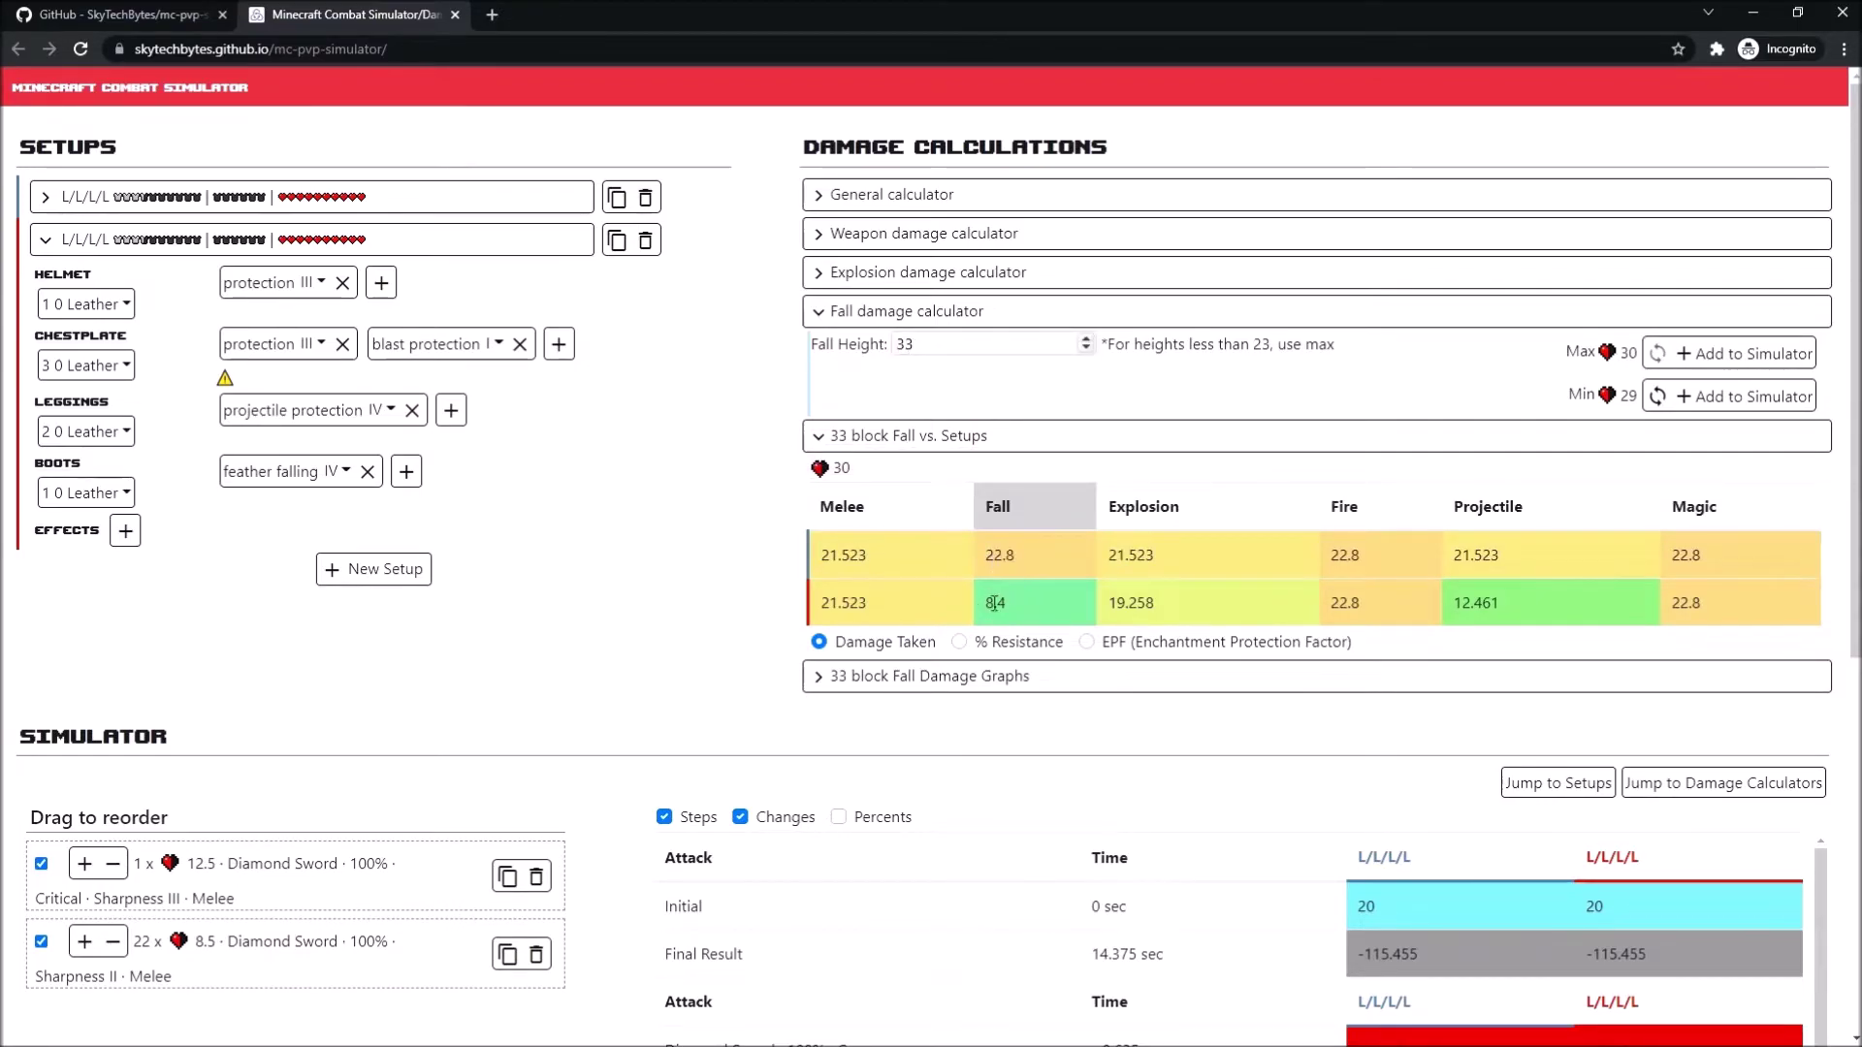
double_click(998, 507)
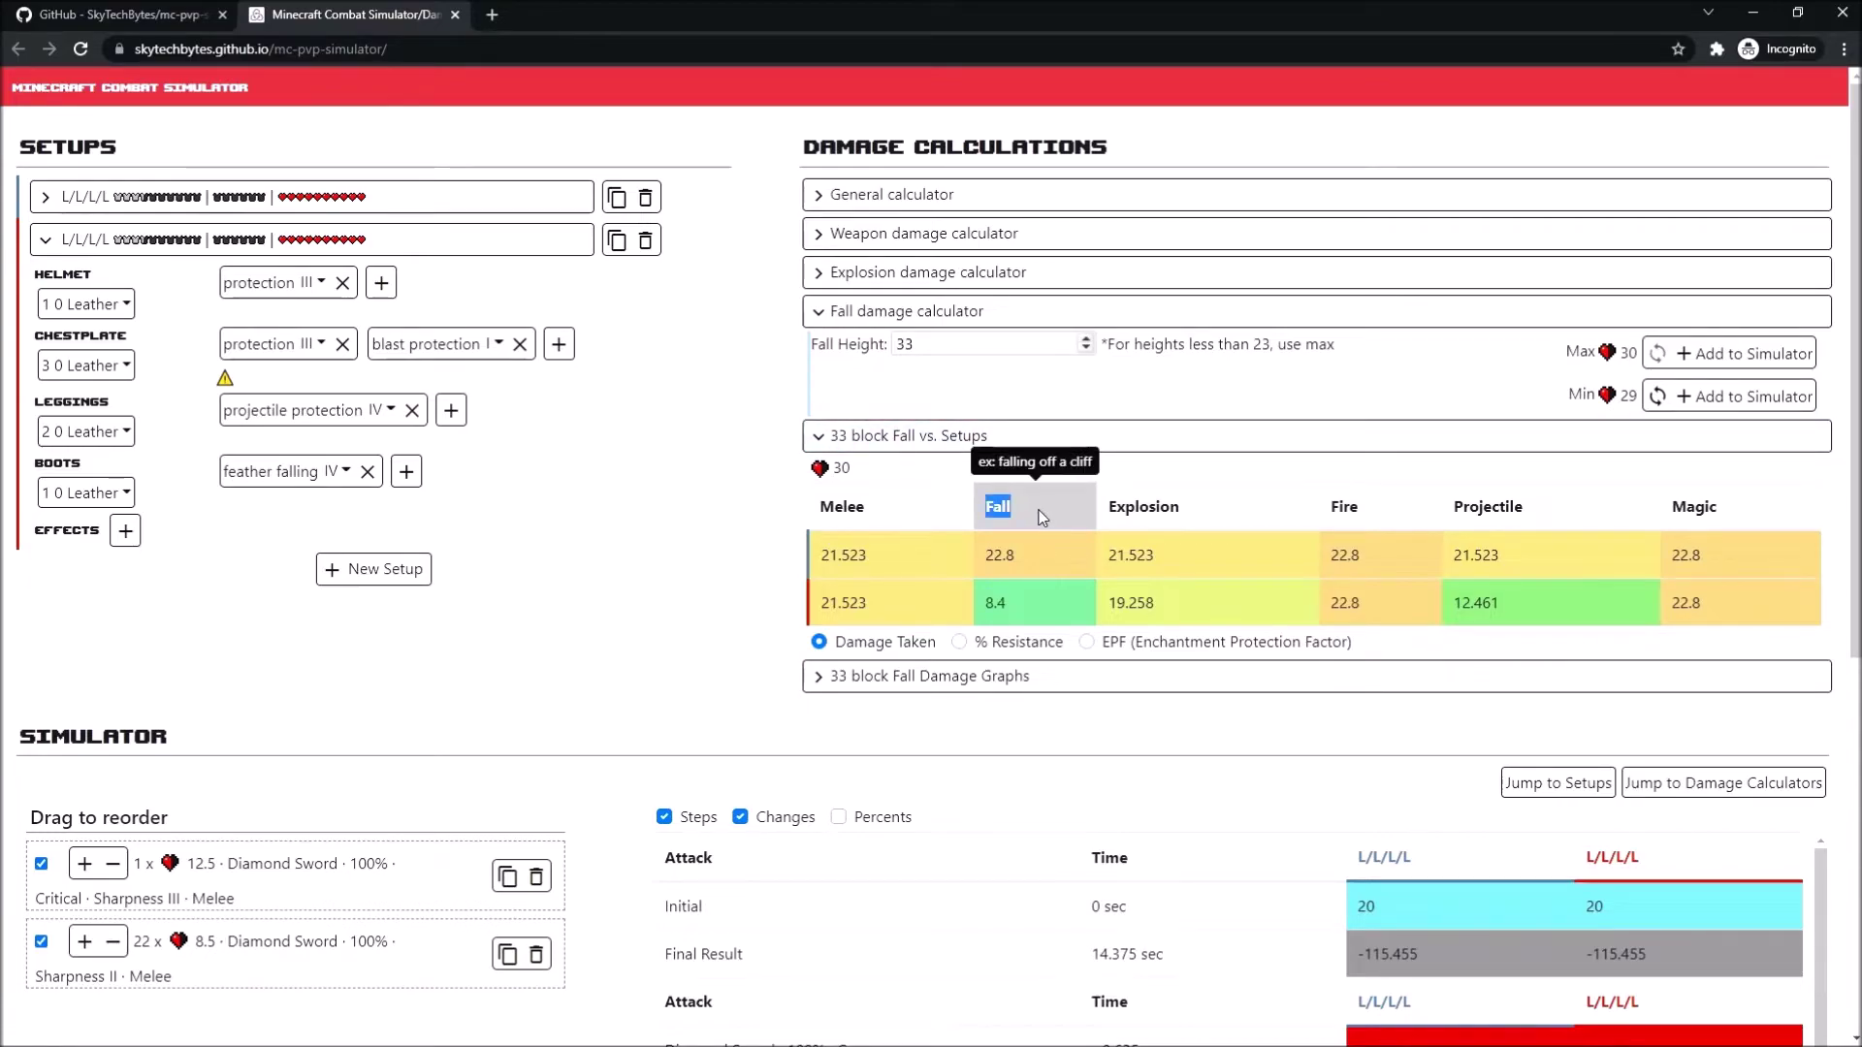
- Add the 33-block maximum fall damage to the simulation
left_click(1114, 394)
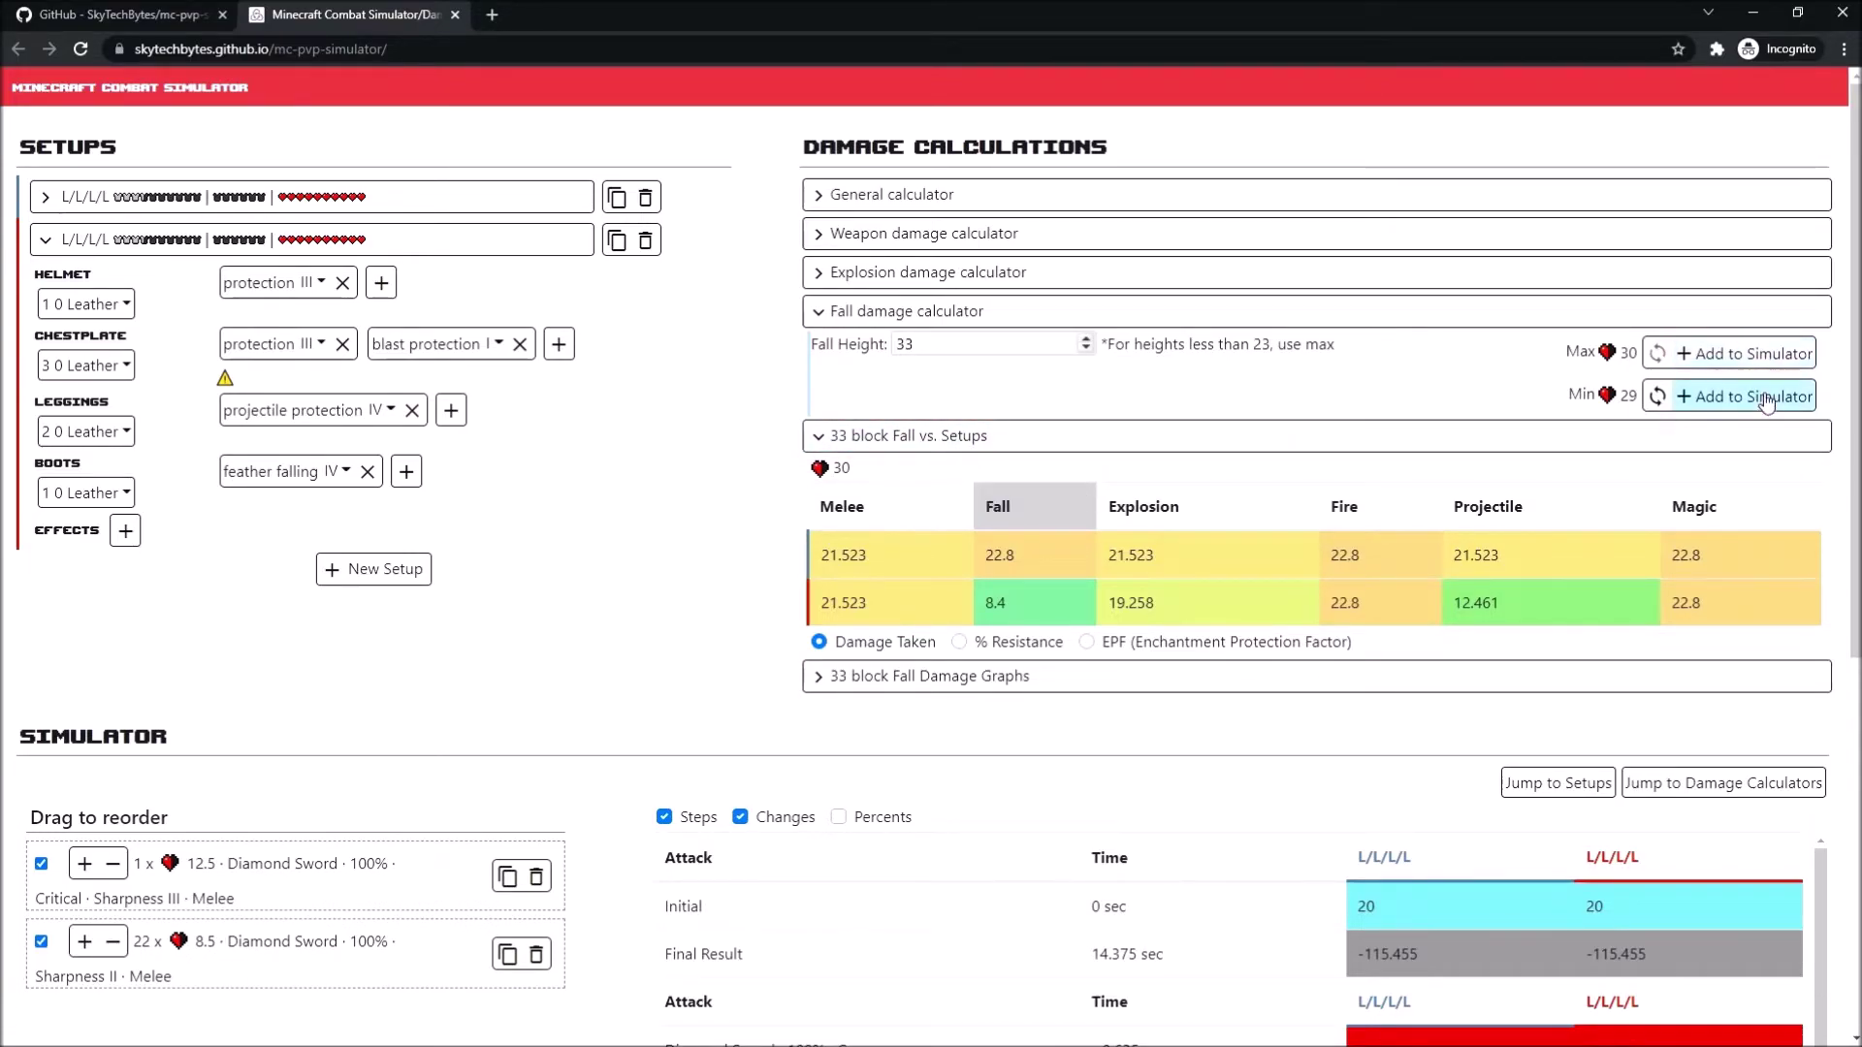
scroll(1736, 392, "down", 1)
left_click(1707, 258)
- Exclude the 22 Sharpness II sword hits and check the first setup's final result of -10.491
scroll(789, 520, "down", 5)
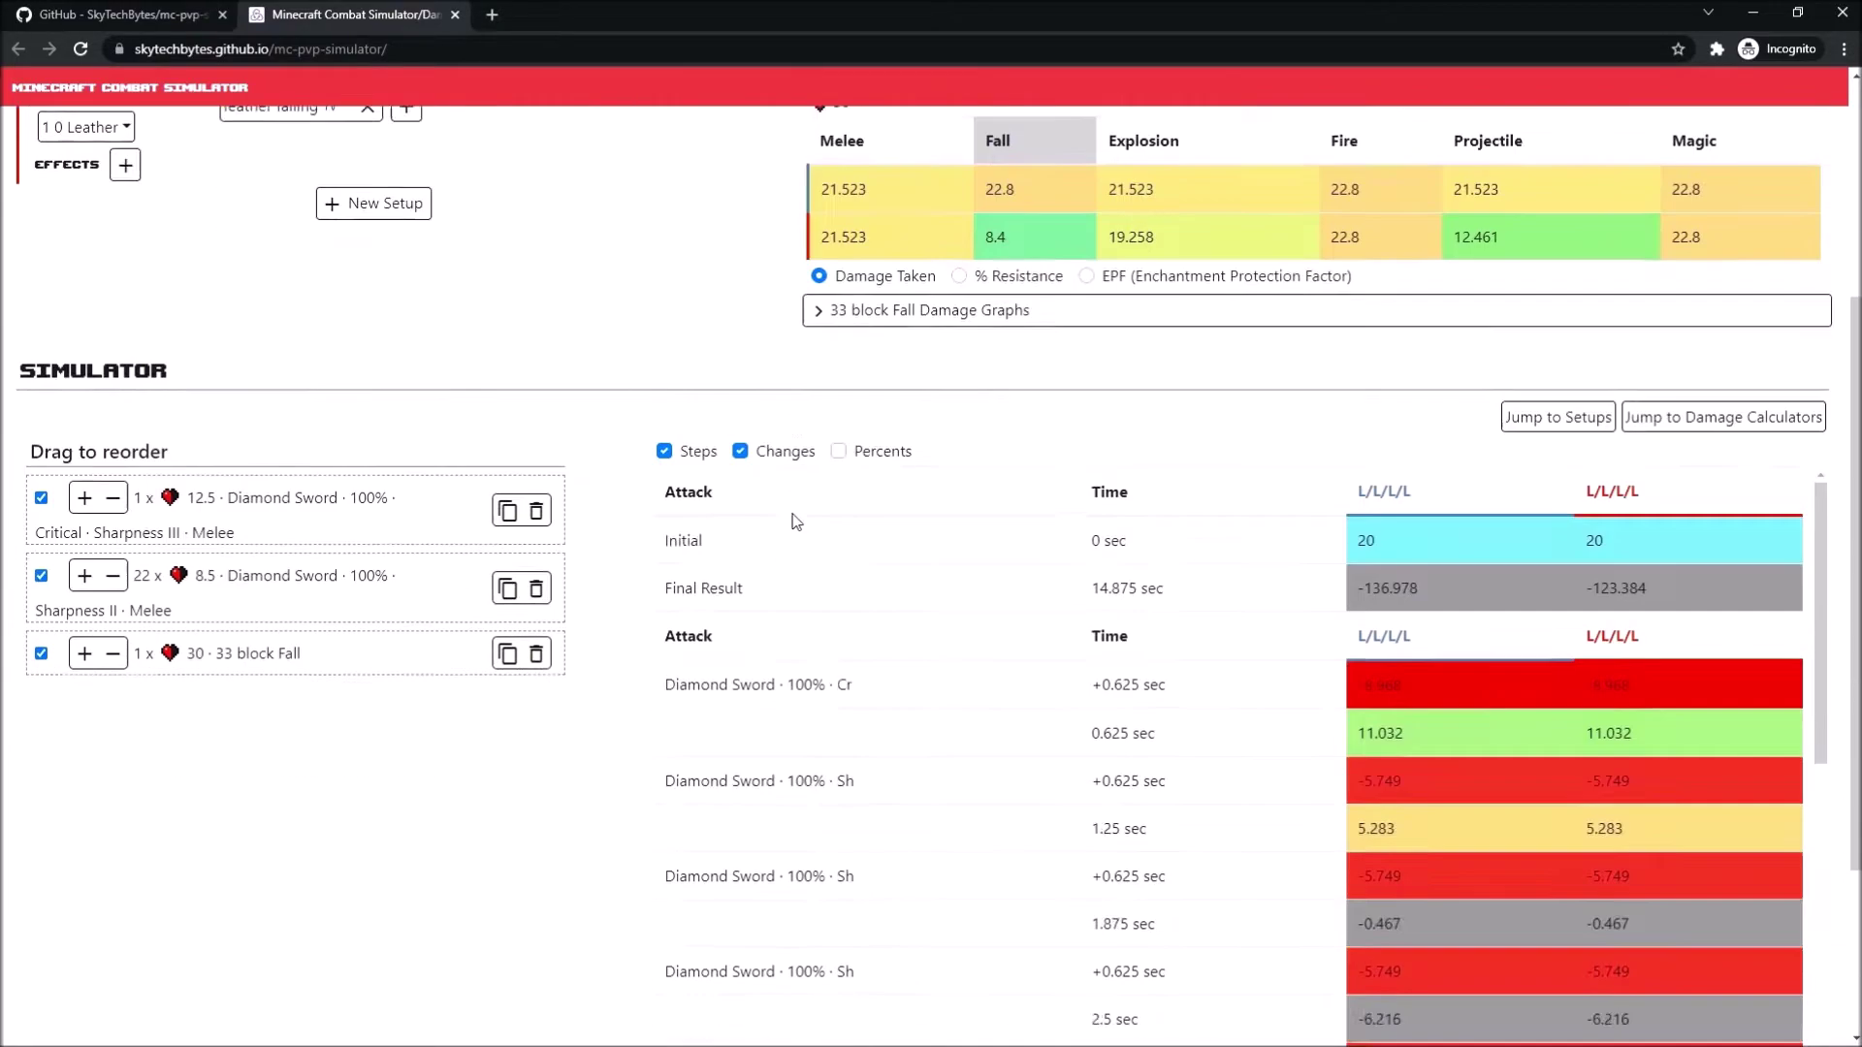
scroll(836, 524, "down", 15)
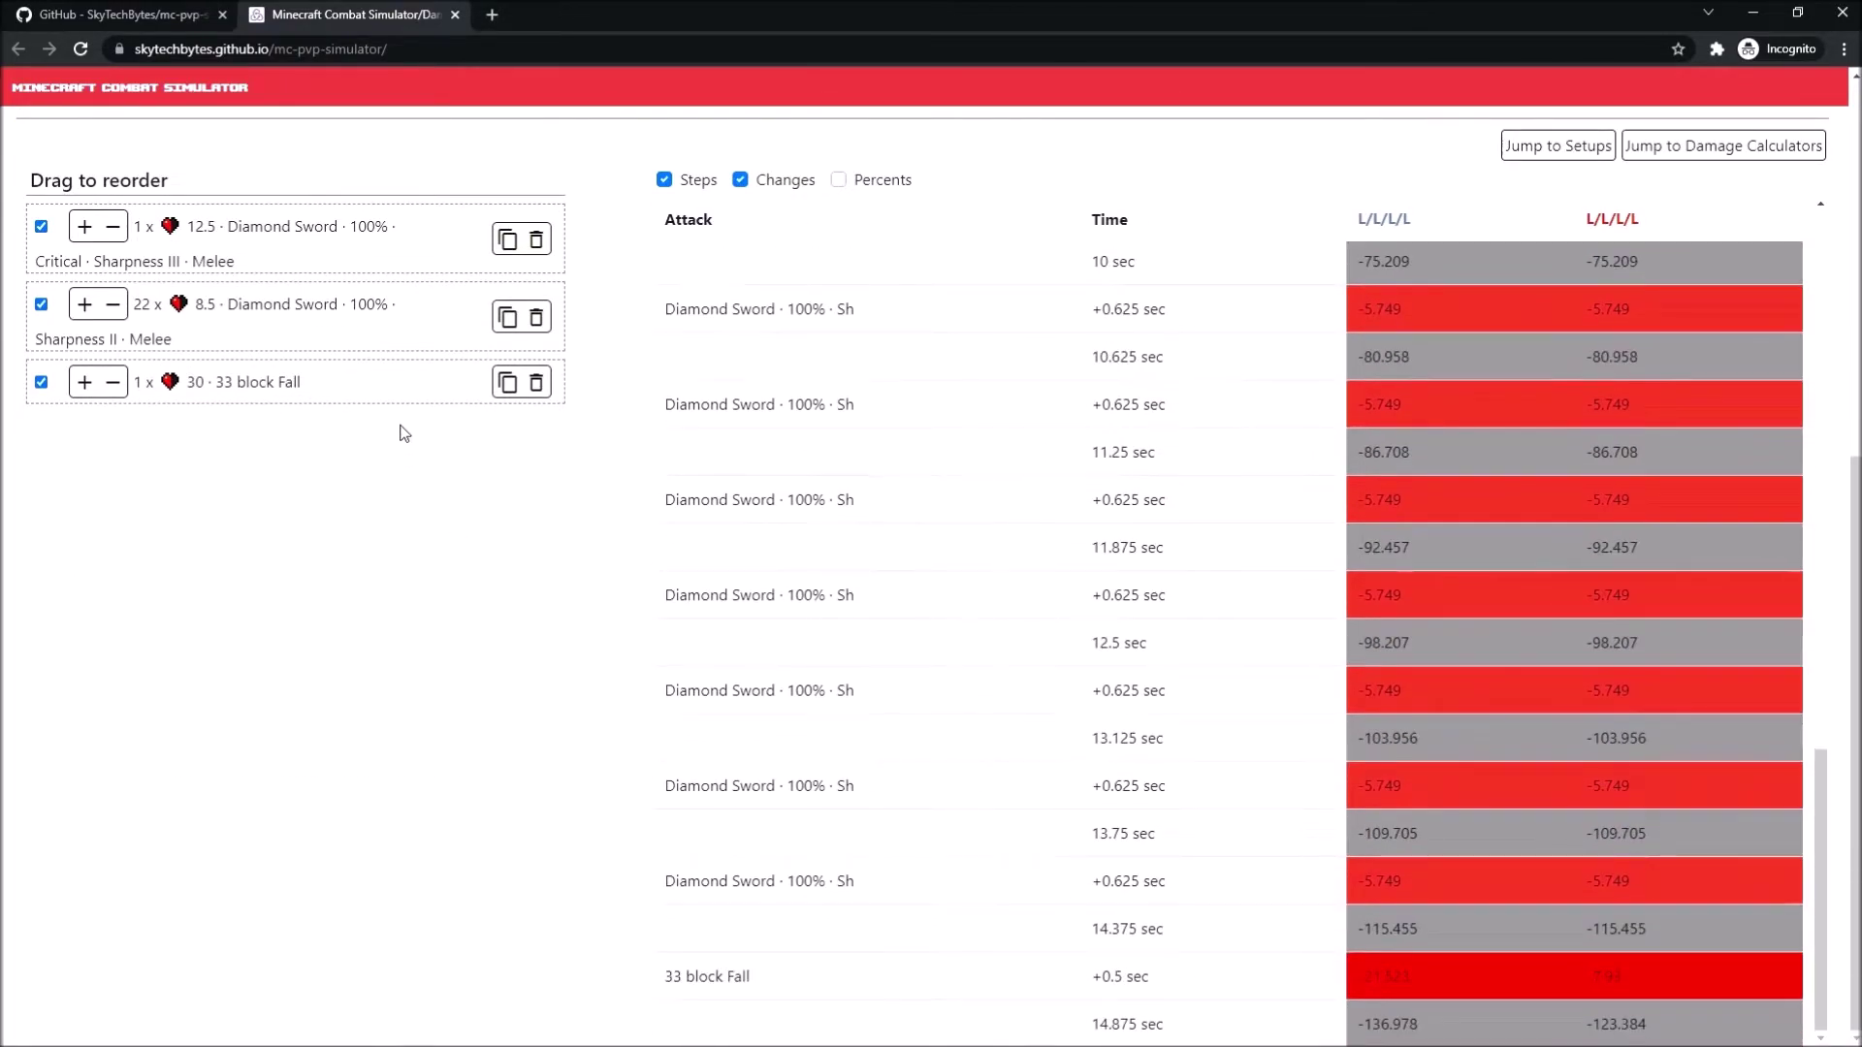
scroll(395, 365, "up", 4)
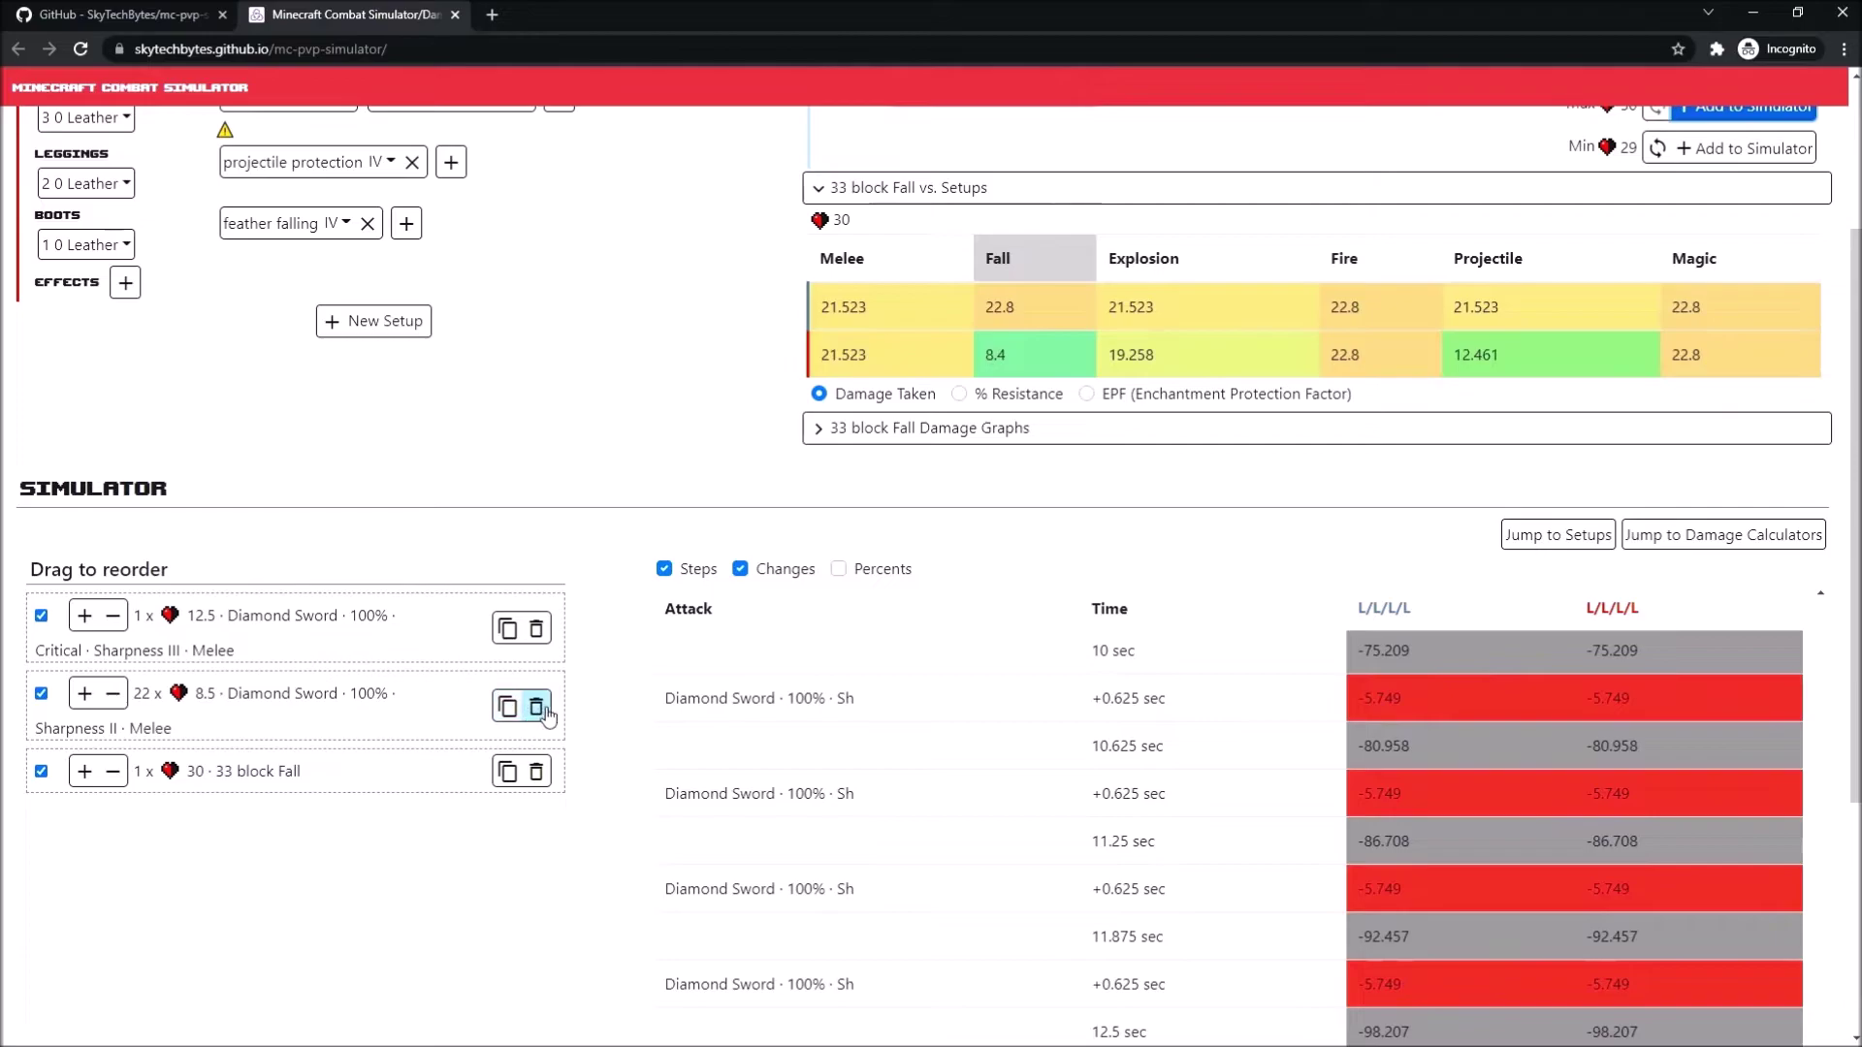
left_click(41, 694)
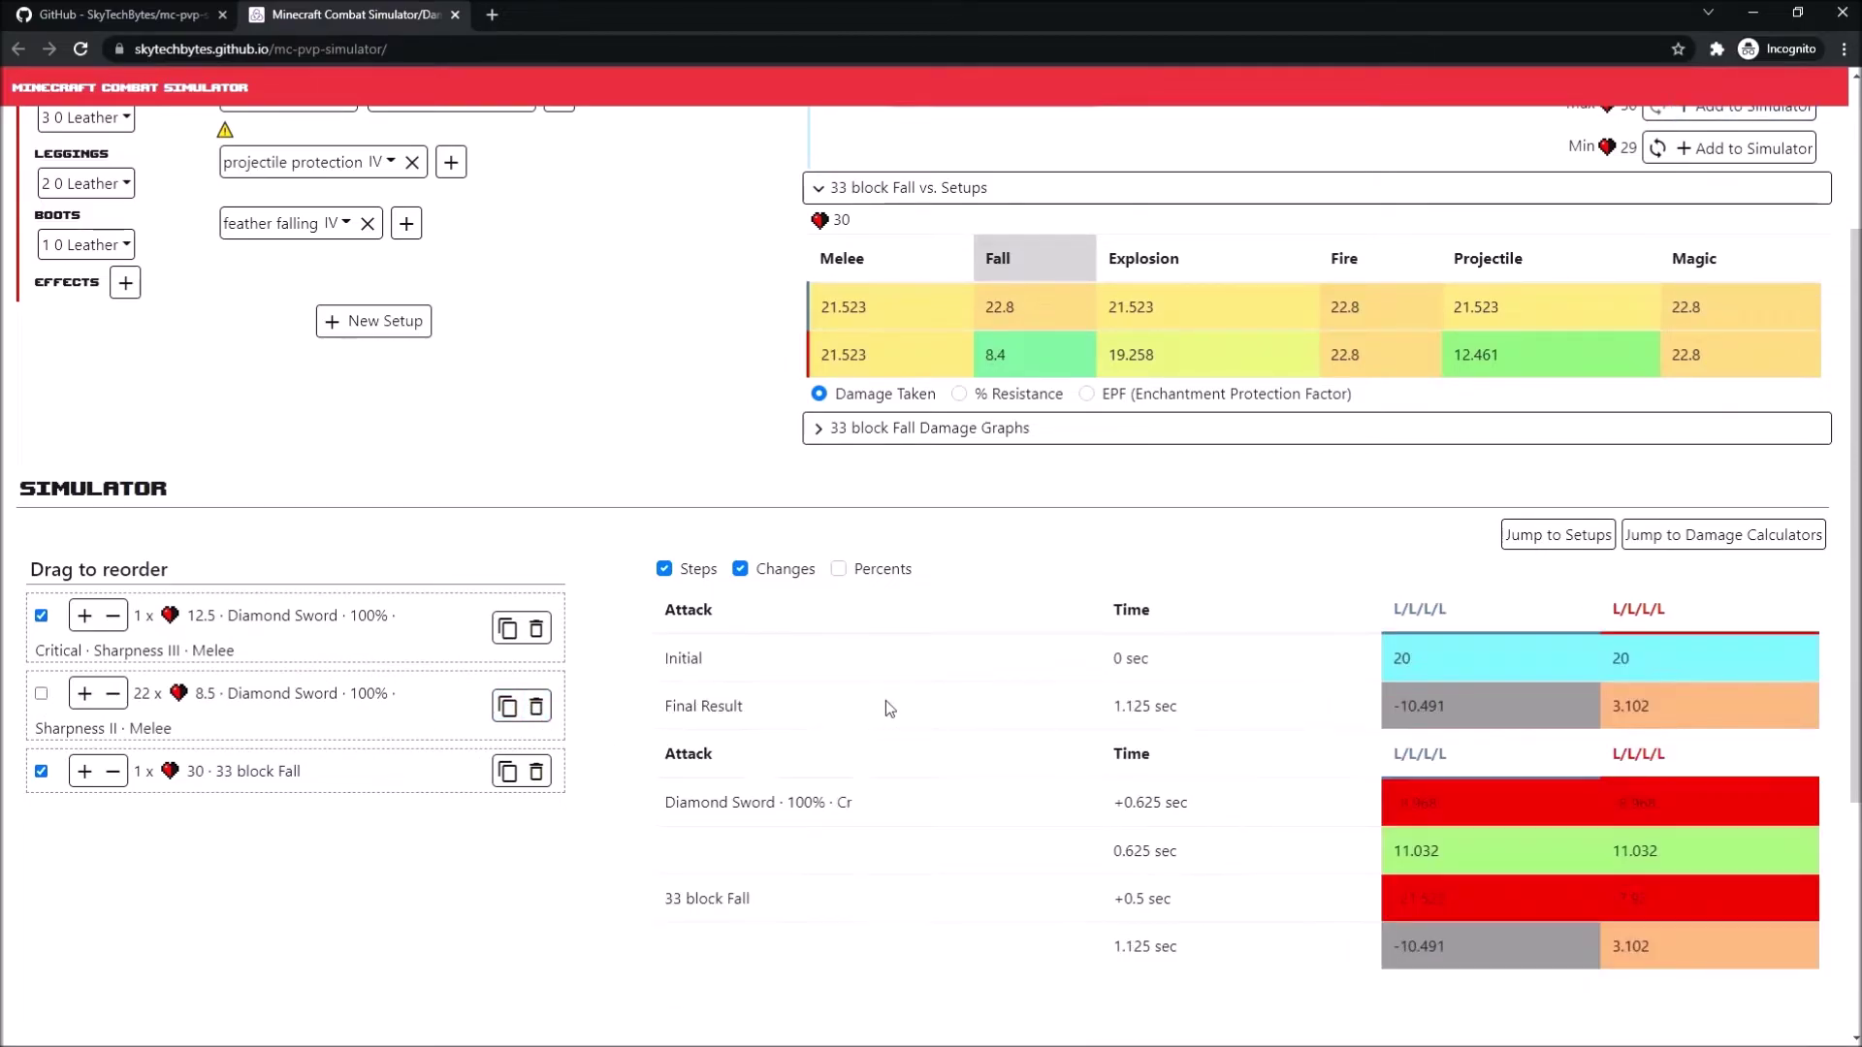
scroll(887, 700, "down", 2)
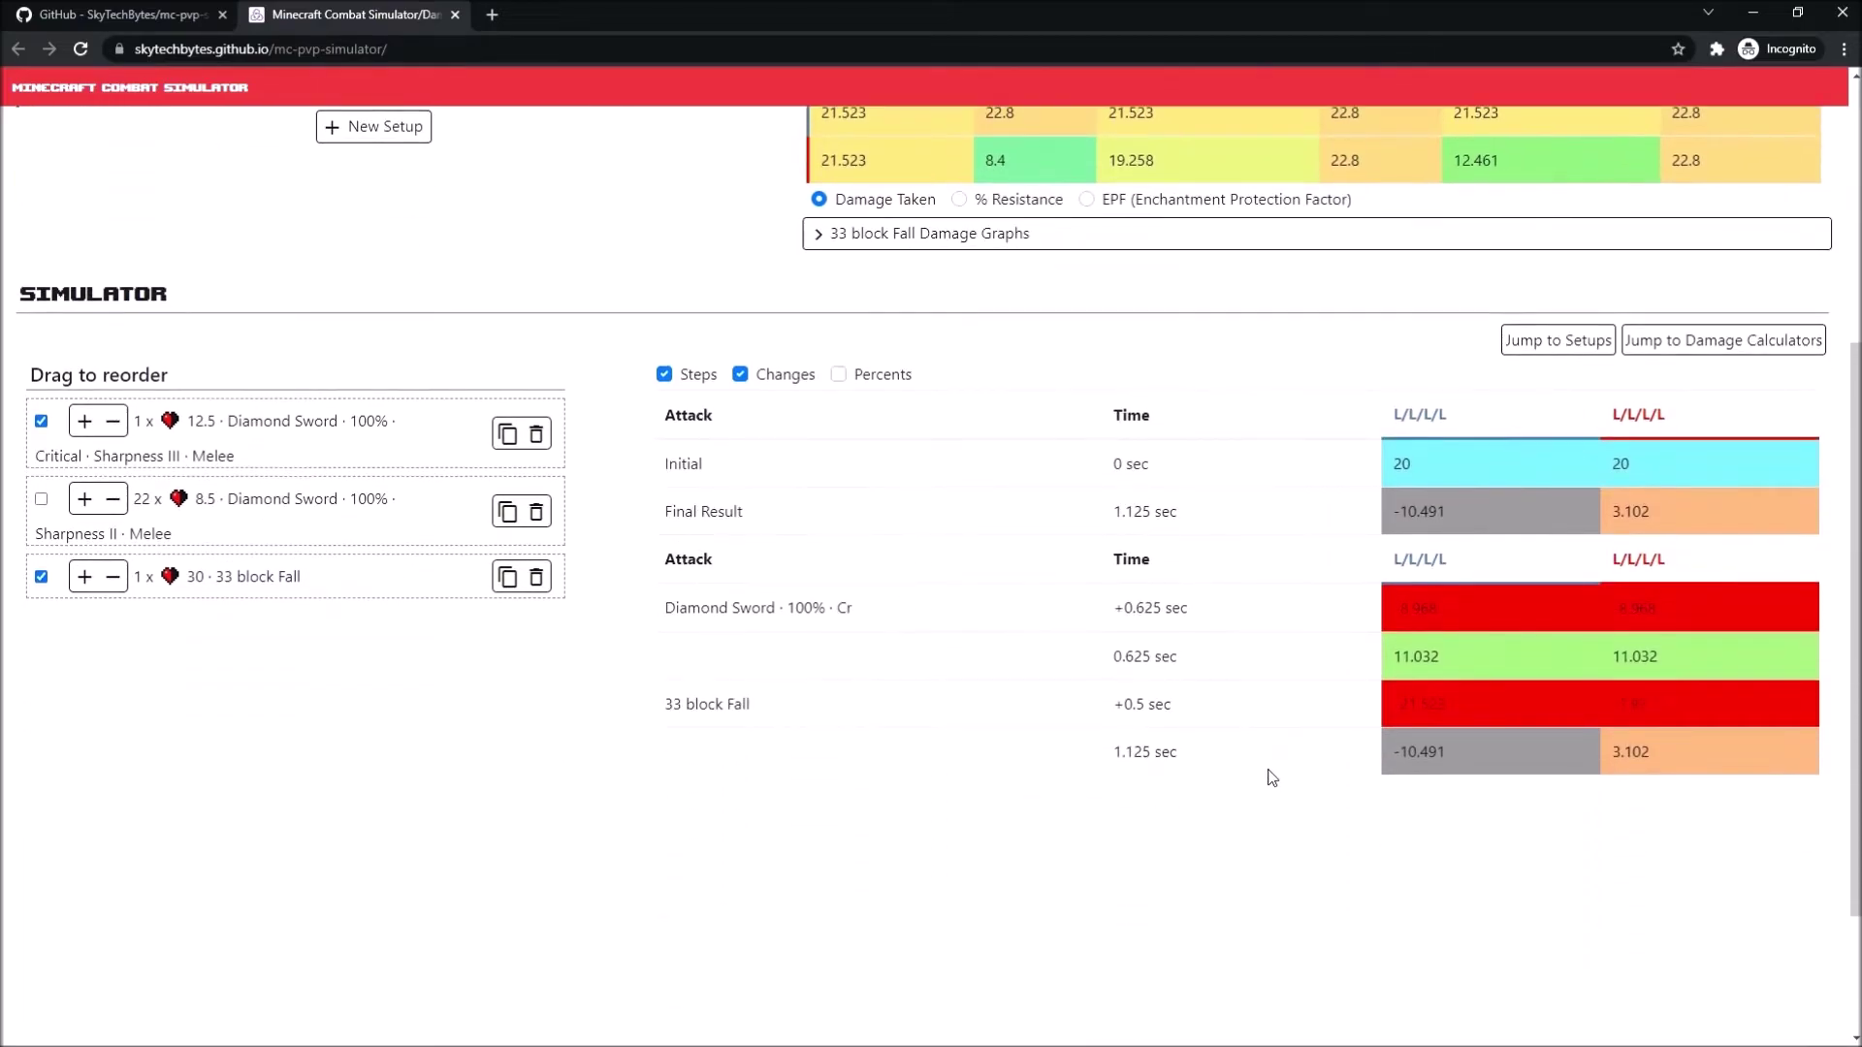
double_click(1394, 766)
left_click(1394, 766)
scroll(632, 795, "up", 5)
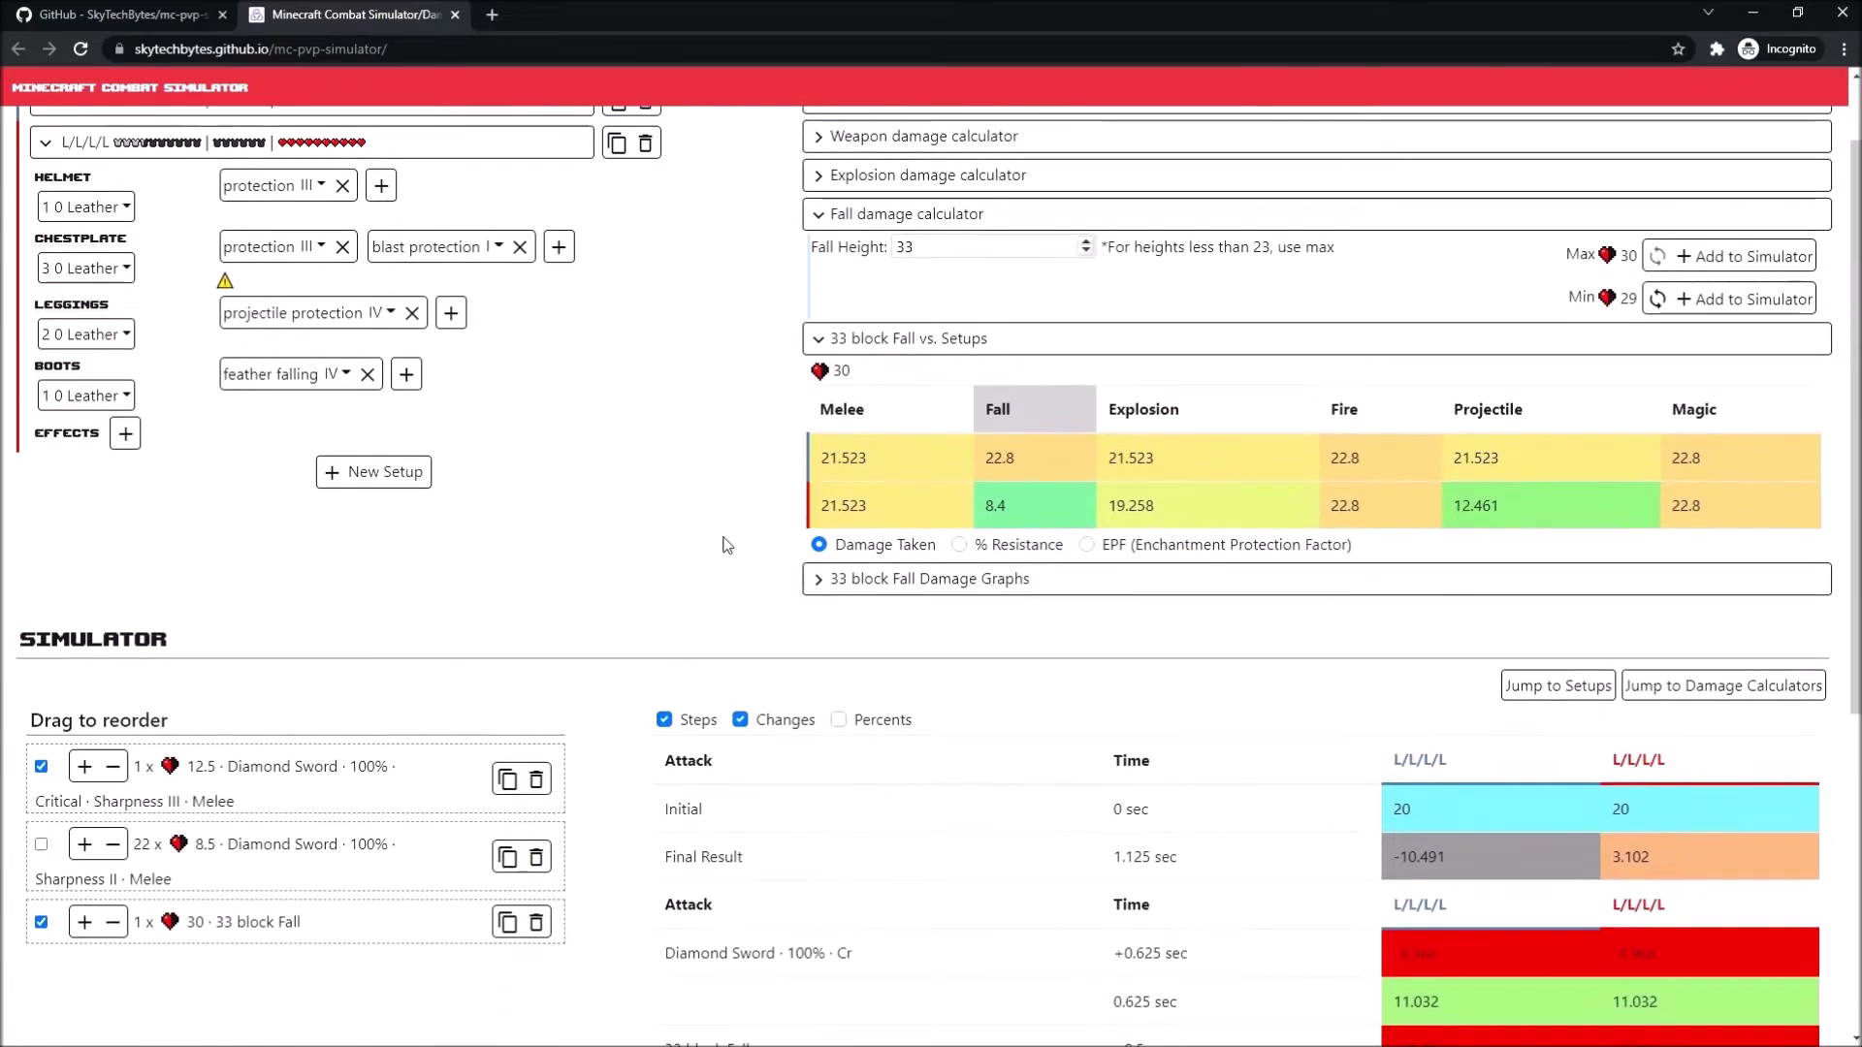
- Fold away the fall calculator and results, then show the true and raw melee damage graphs
left_click(880, 314)
left_click(854, 355)
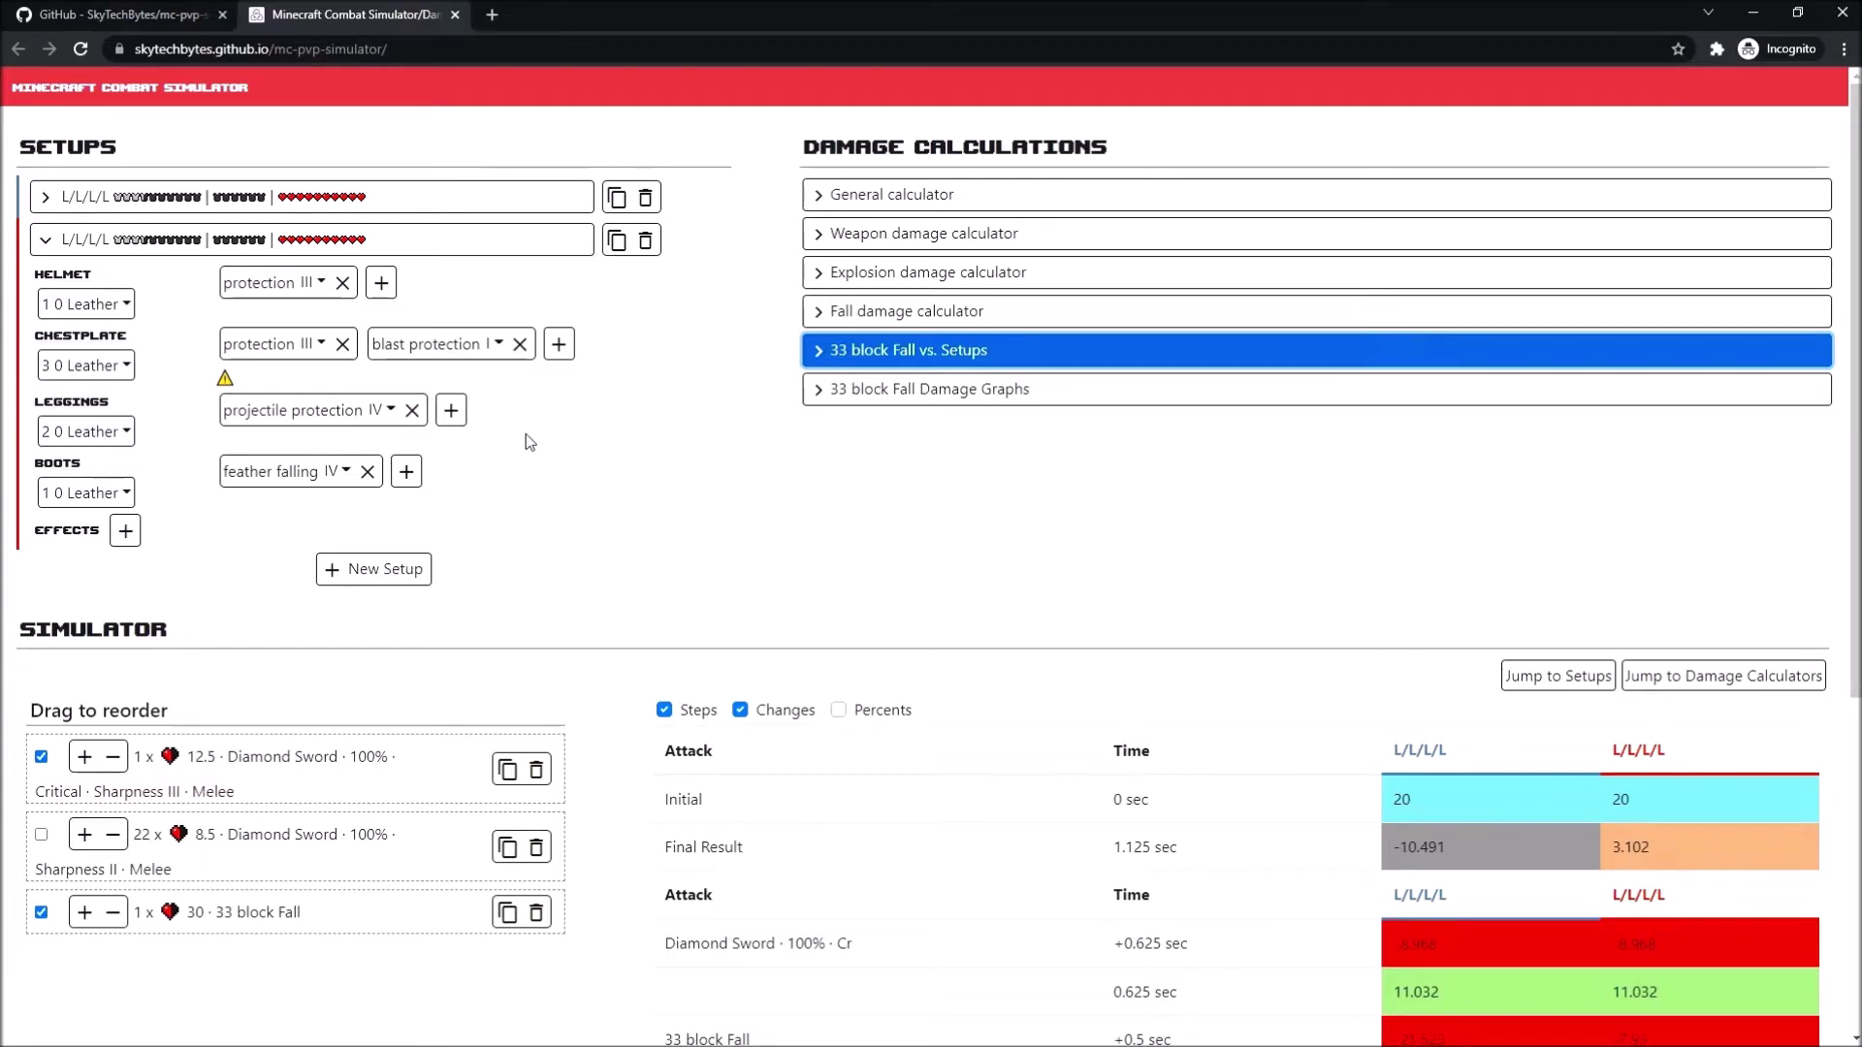
left_click(916, 234)
left_click(904, 195)
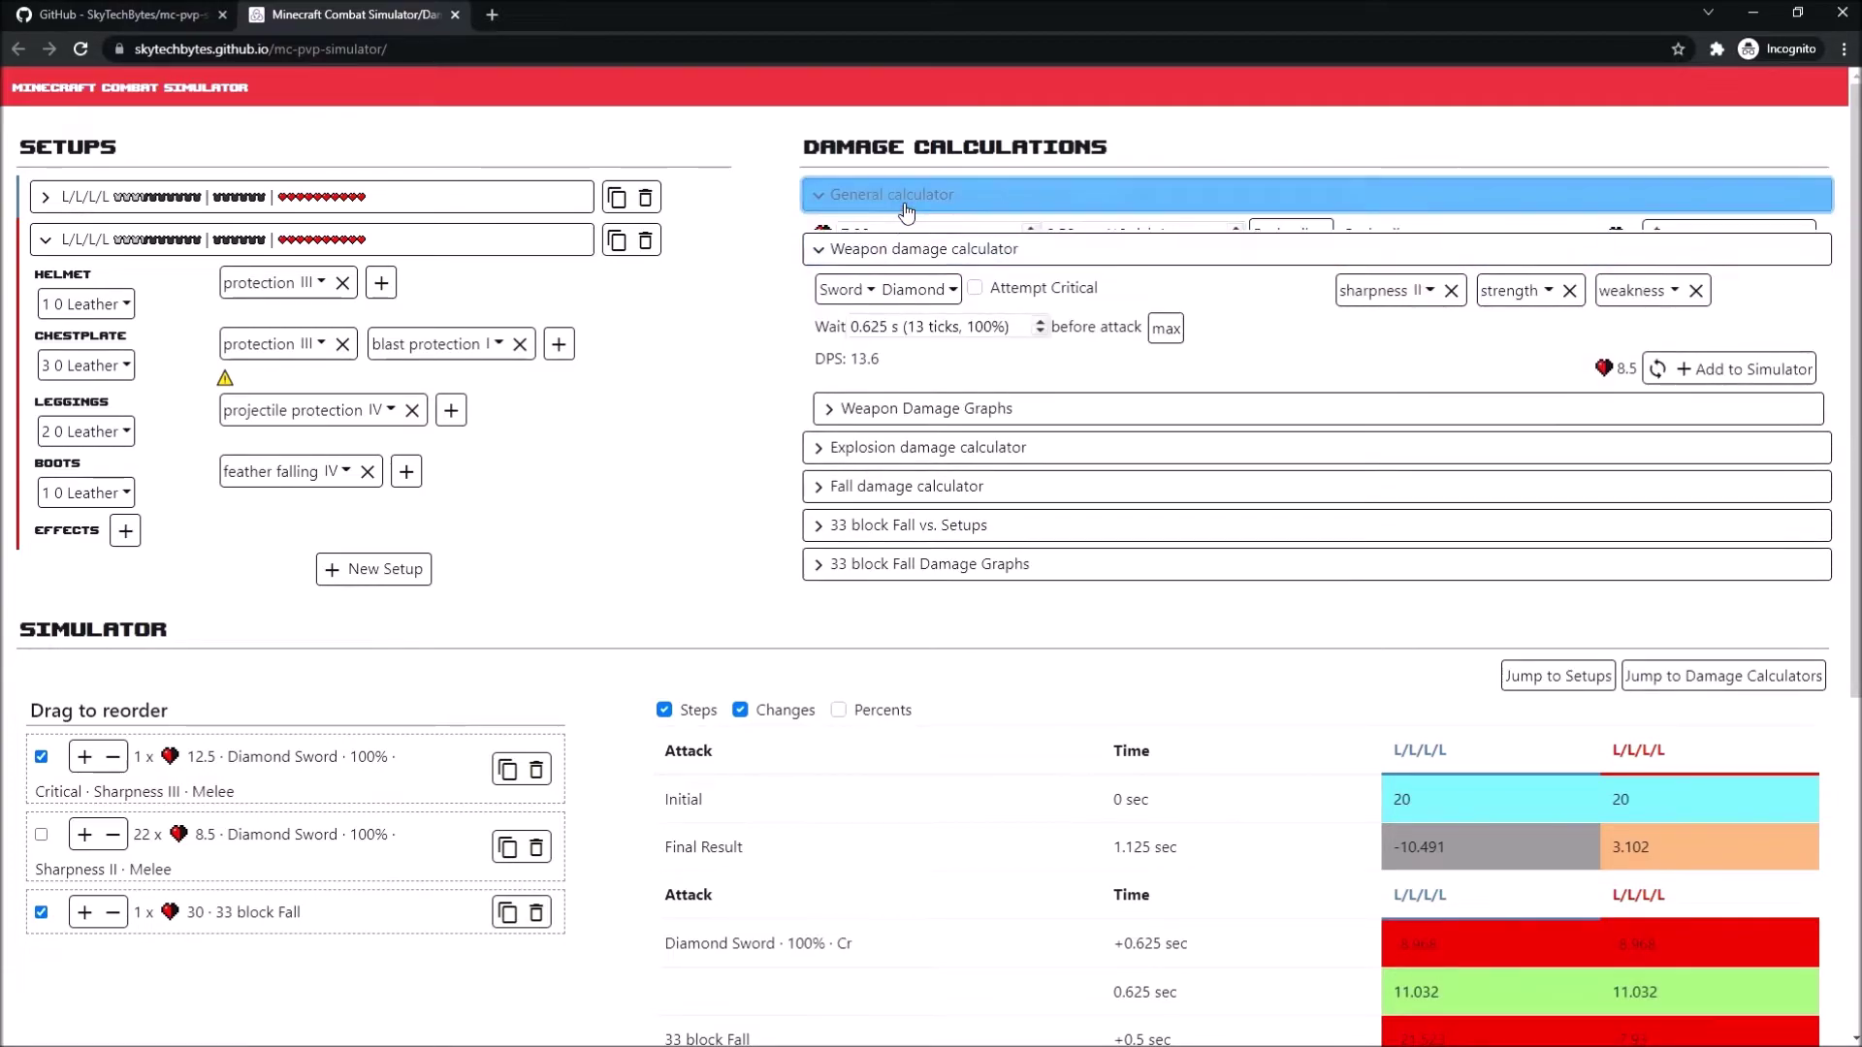
left_click(900, 195)
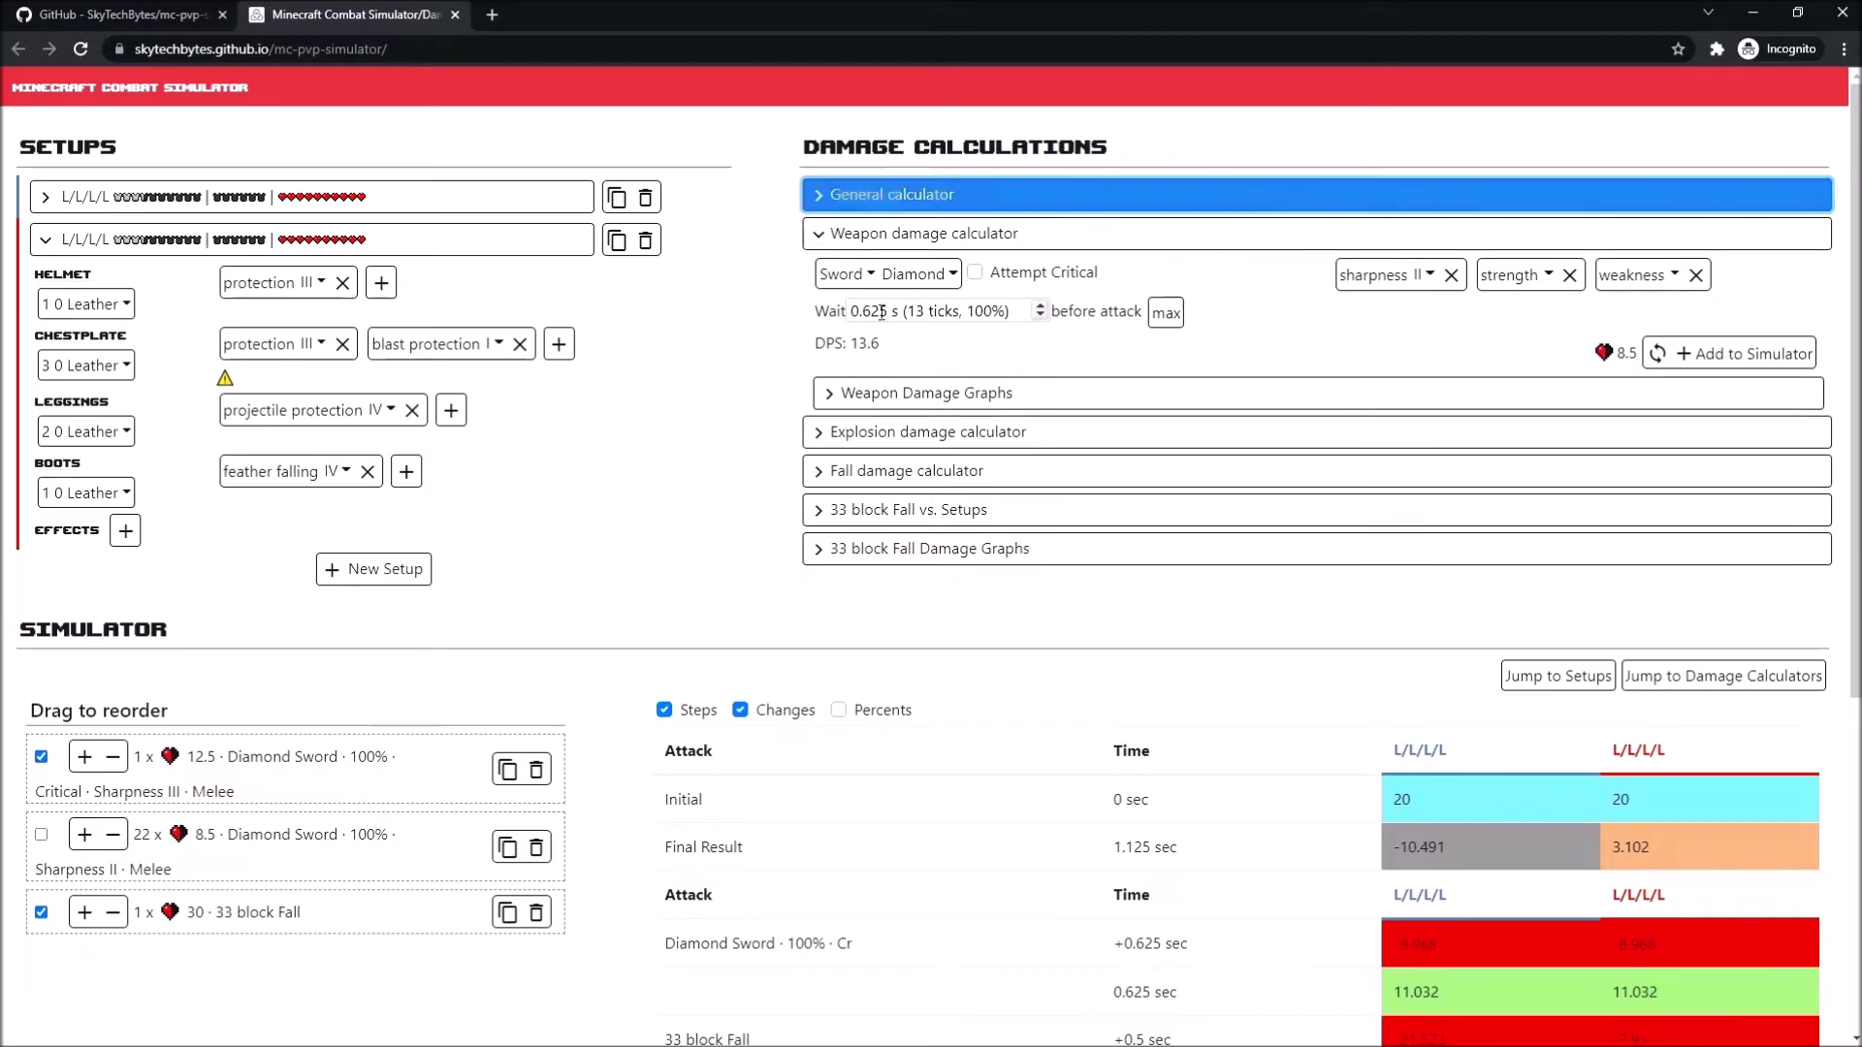
left_click(872, 393)
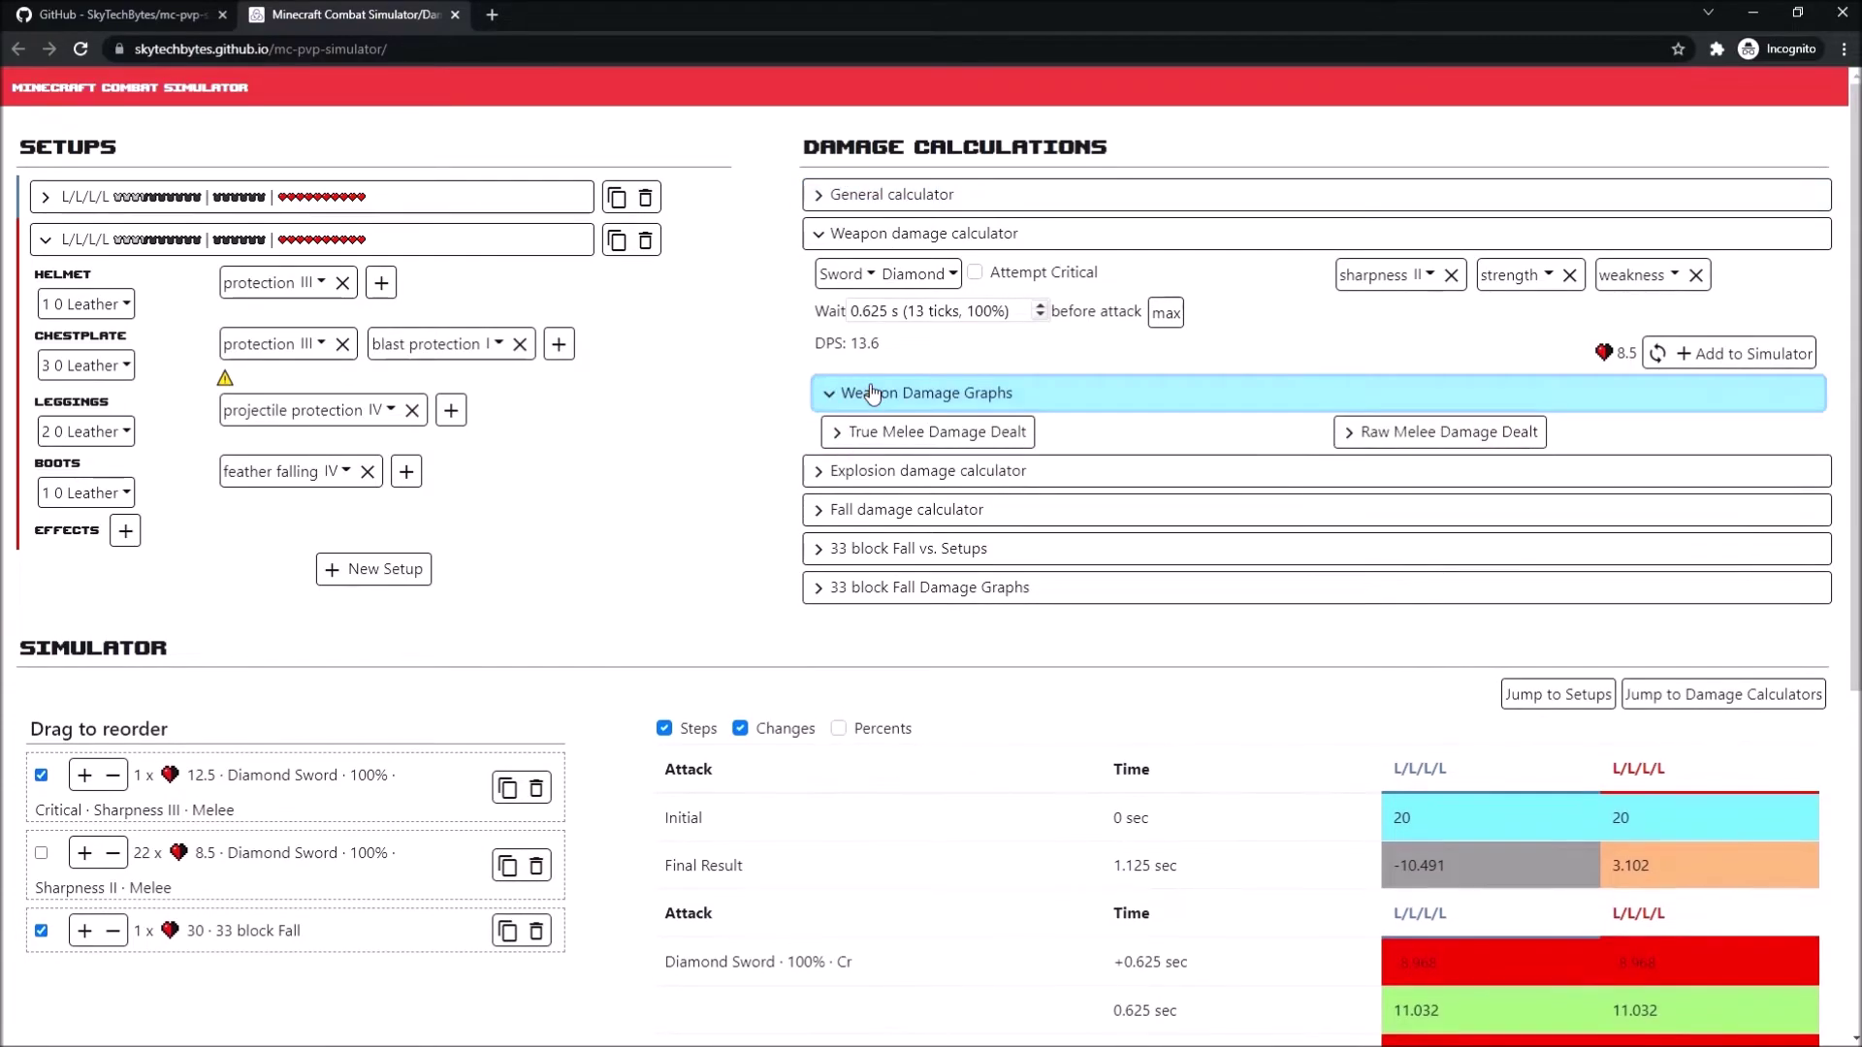
left_click(1003, 430)
left_click(1393, 432)
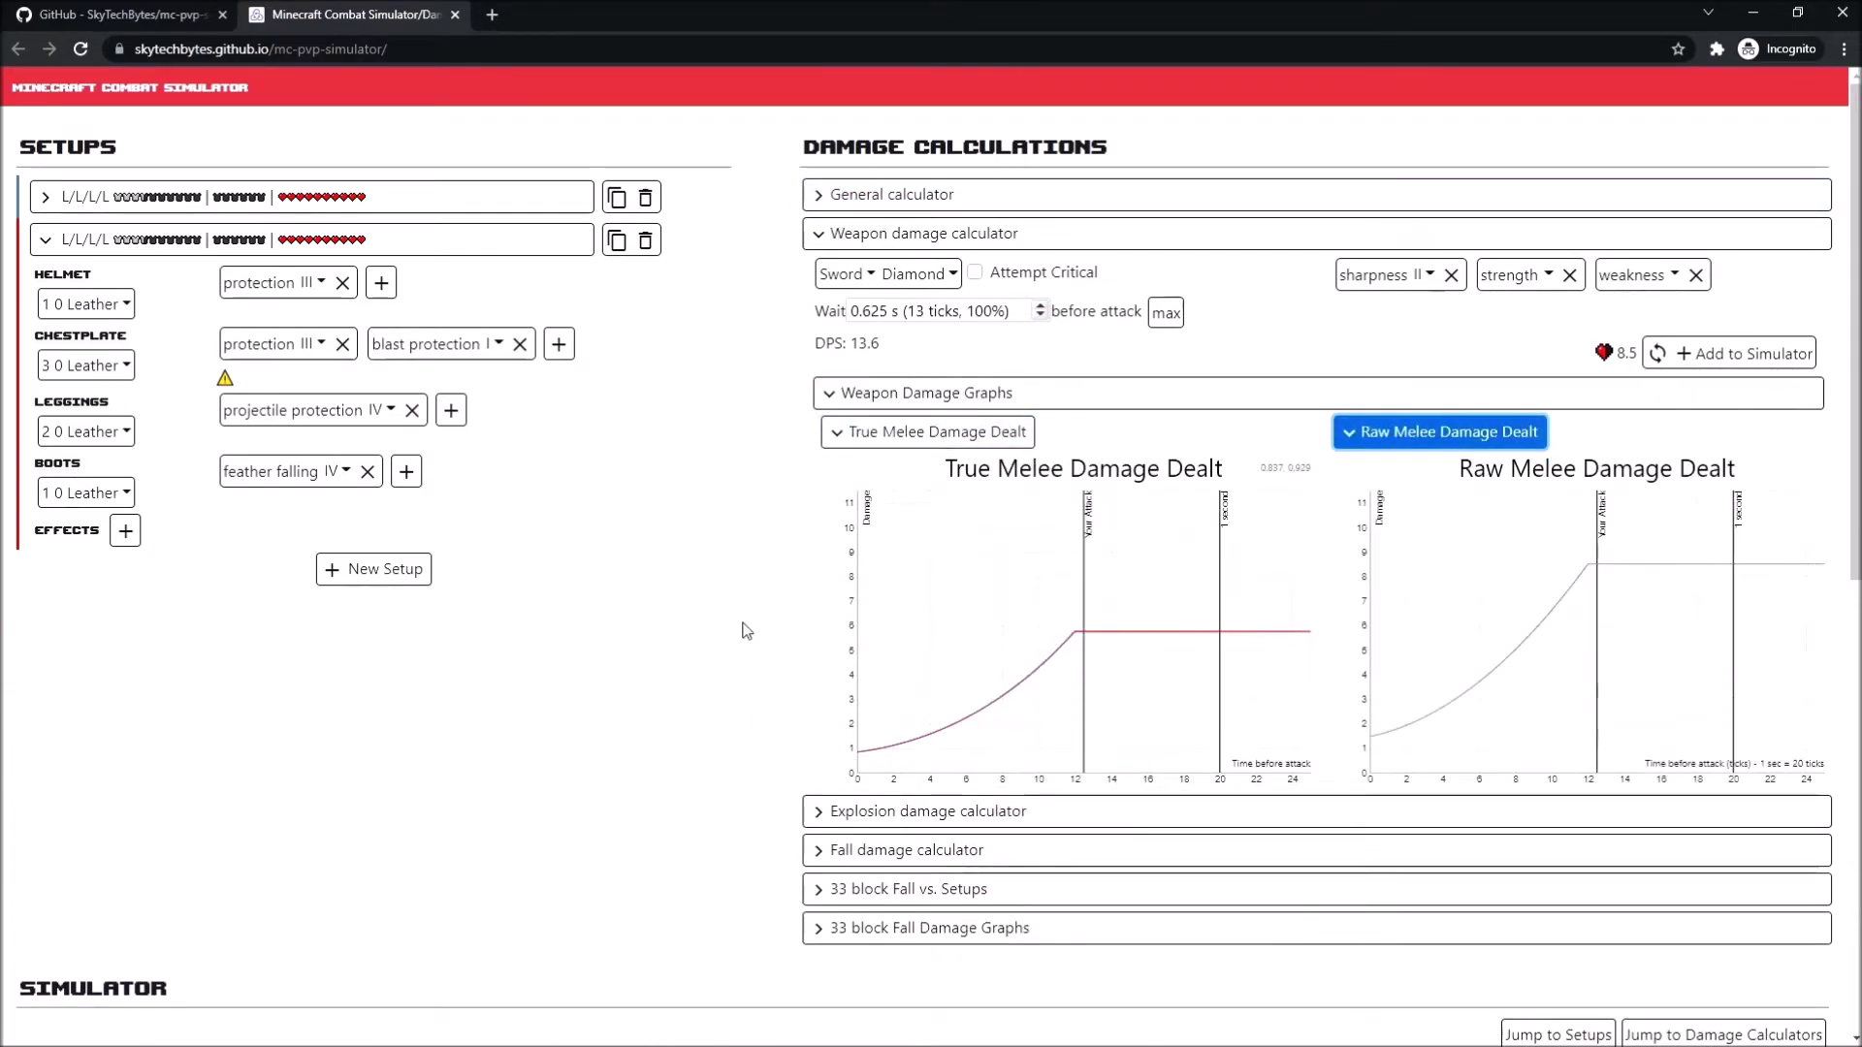
- Show the 33 block fall damage and fall % damage curve graphs
scroll(737, 630, "down", 2)
scroll(737, 631, "down", 3)
left_click(897, 541)
left_click(893, 578)
left_click(1355, 582)
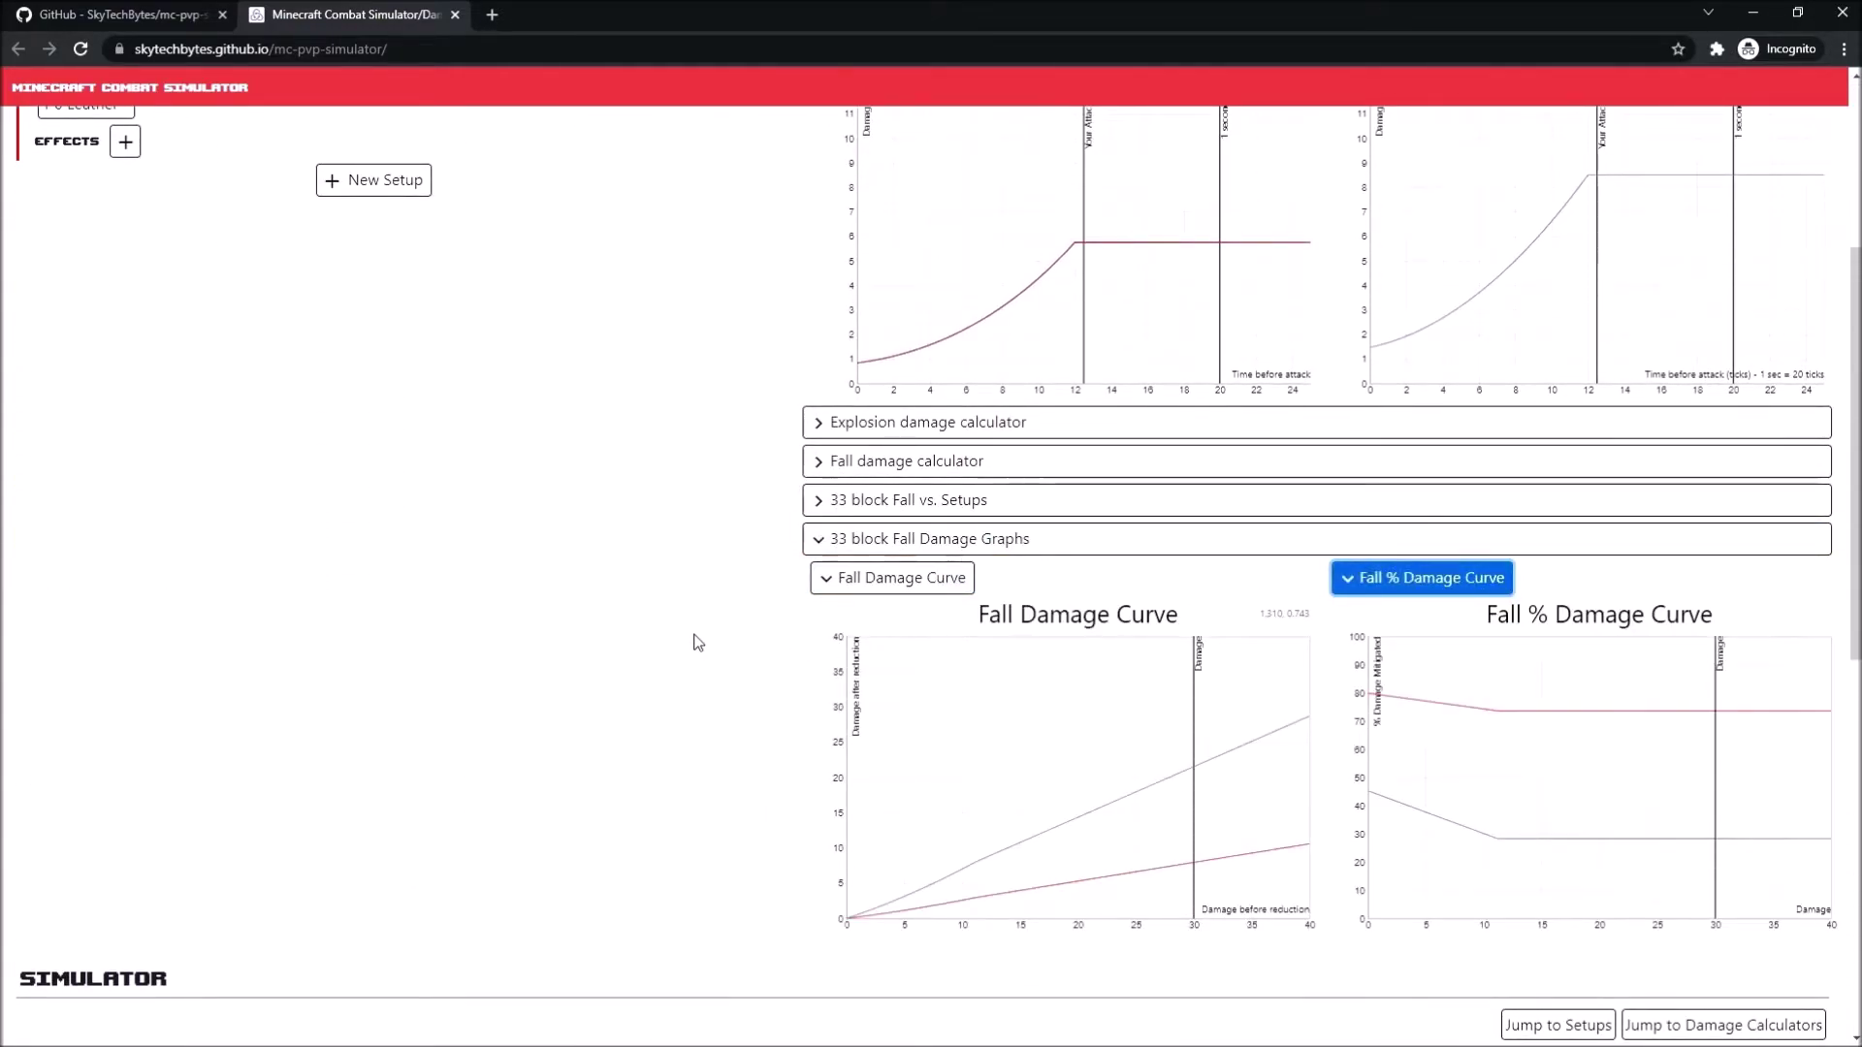
scroll(699, 643, "up", 4)
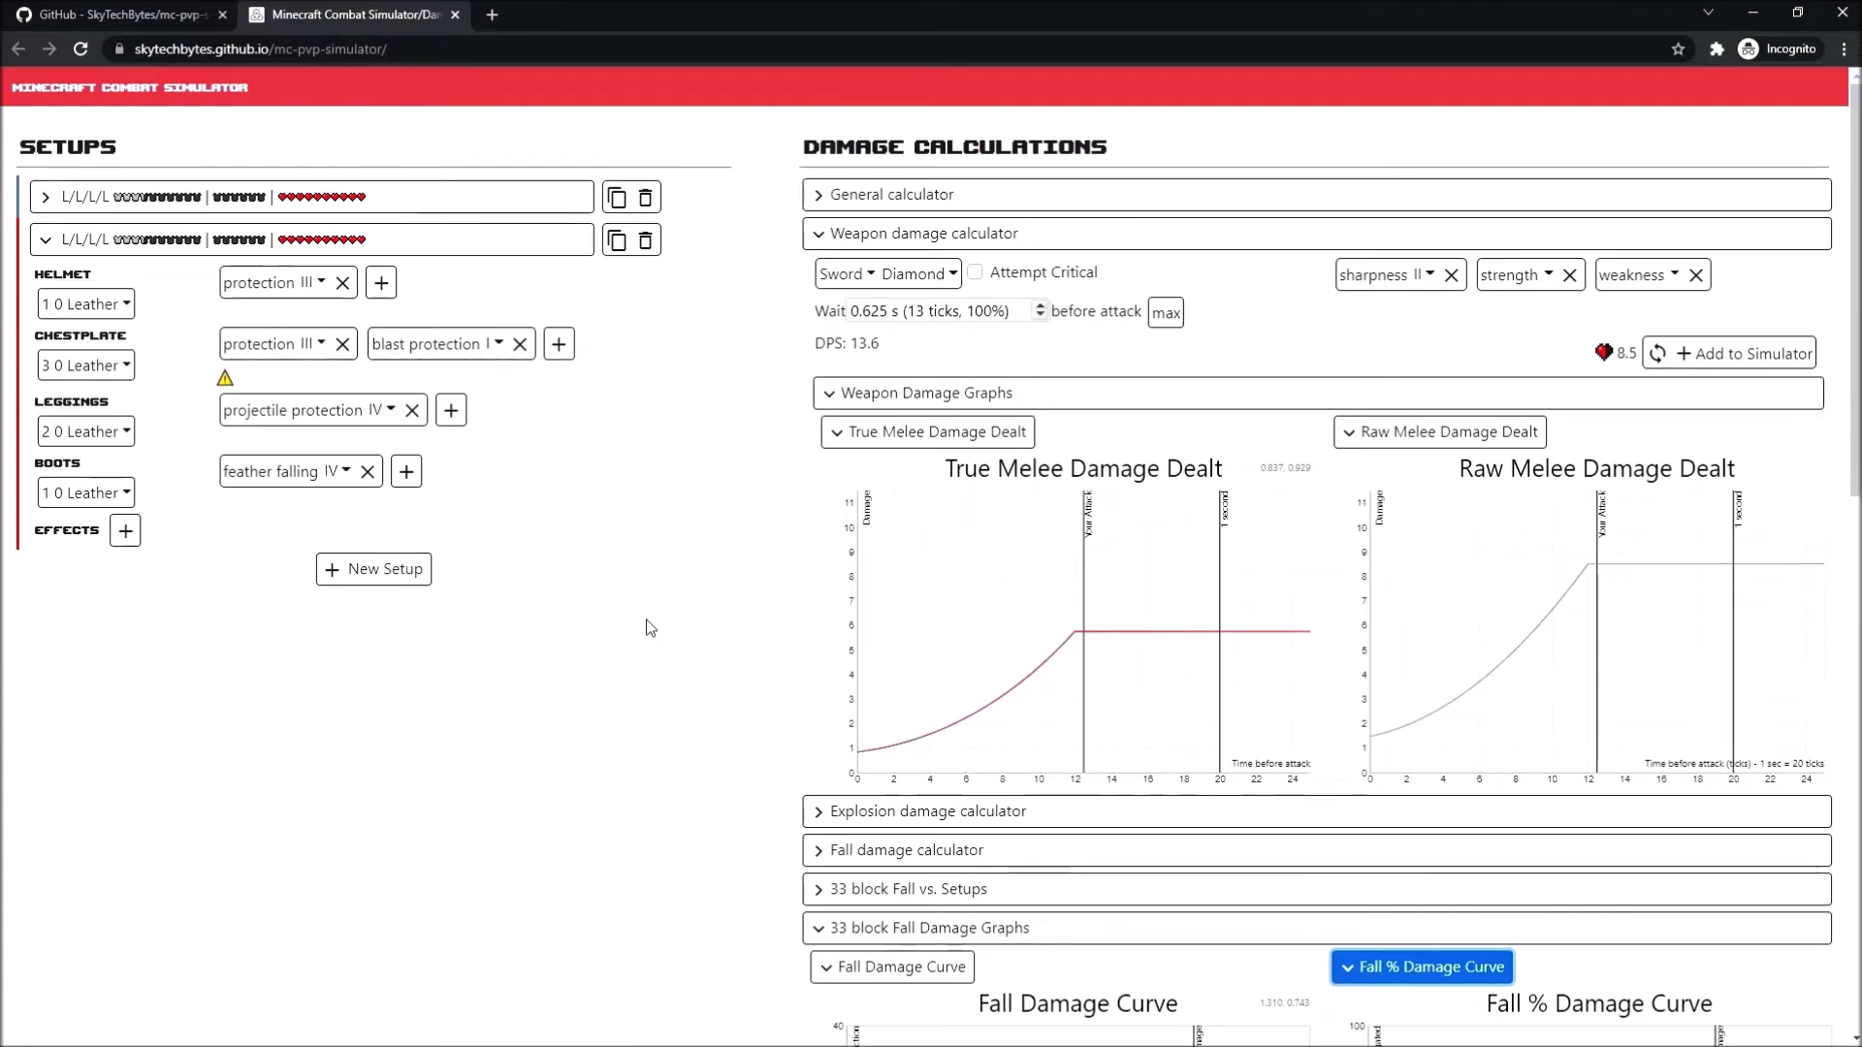
- Reopen the weapon damage calculator; its melee graphs plateau at 5.749 true and 8.5 raw damage
left_click(850, 239)
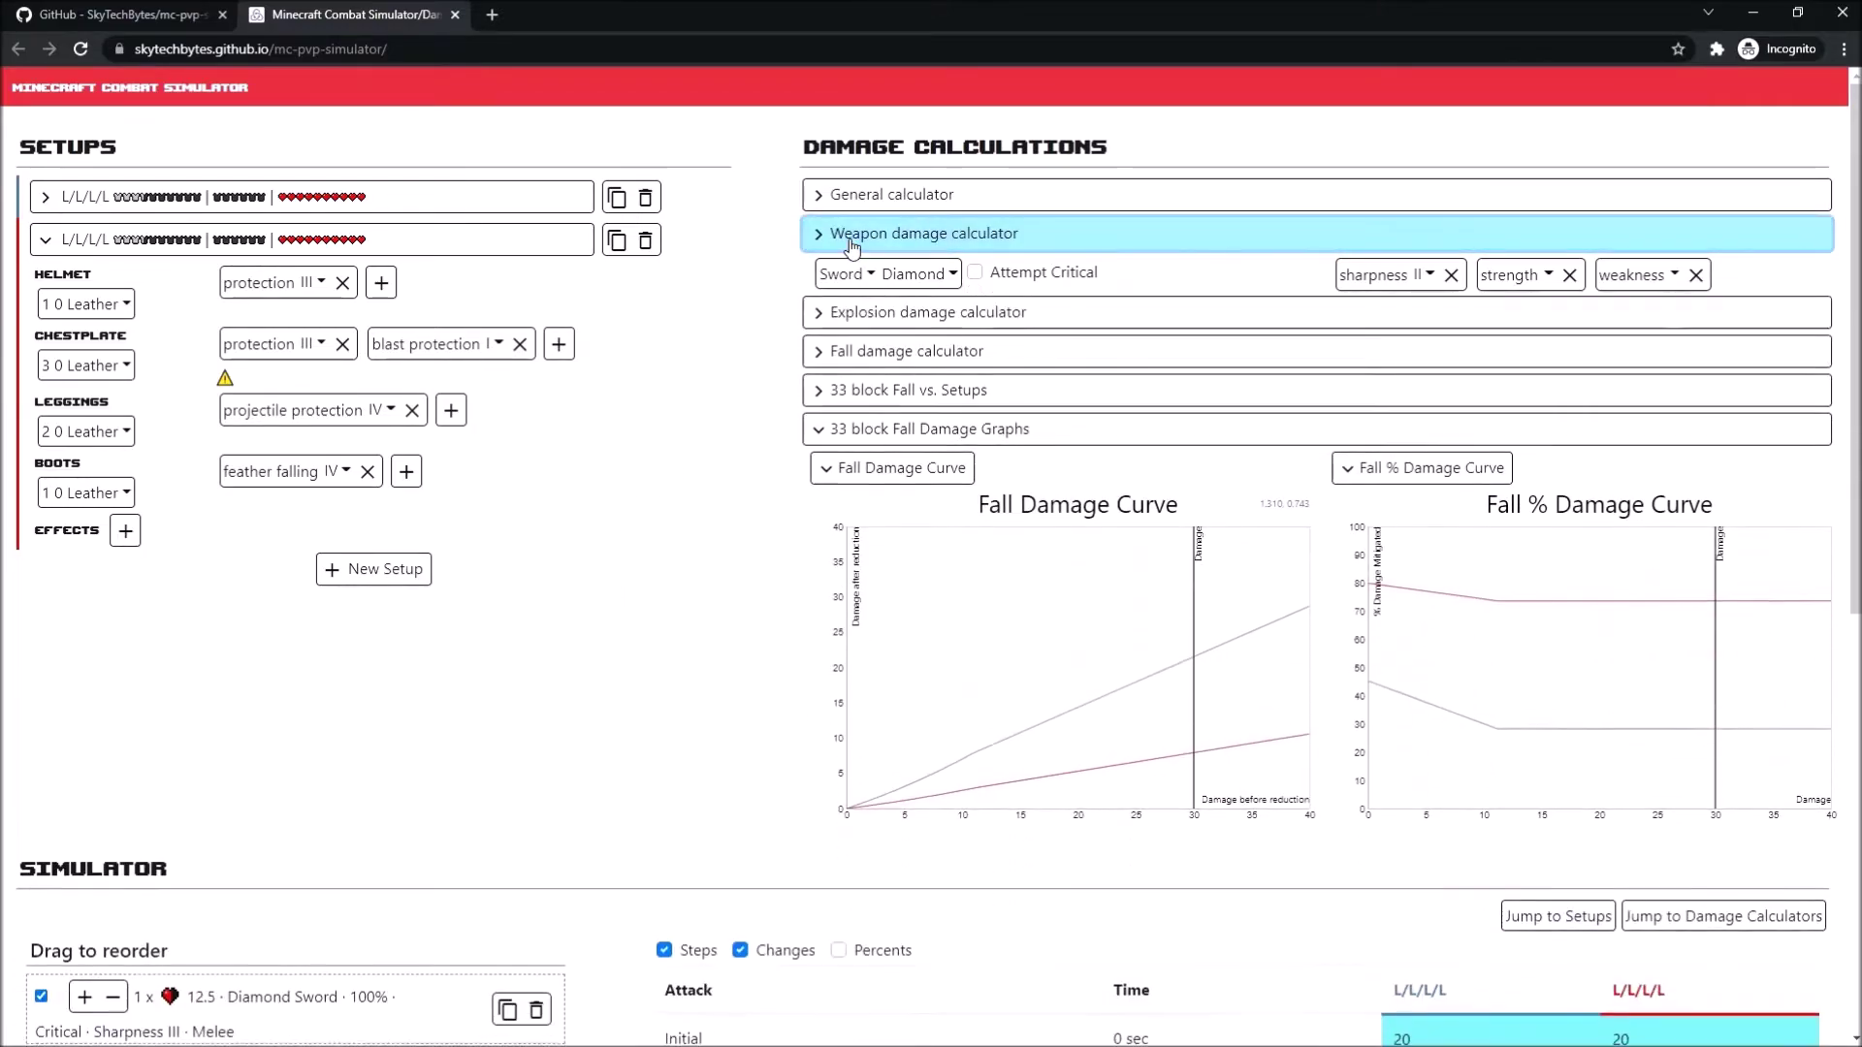
left_click(851, 242)
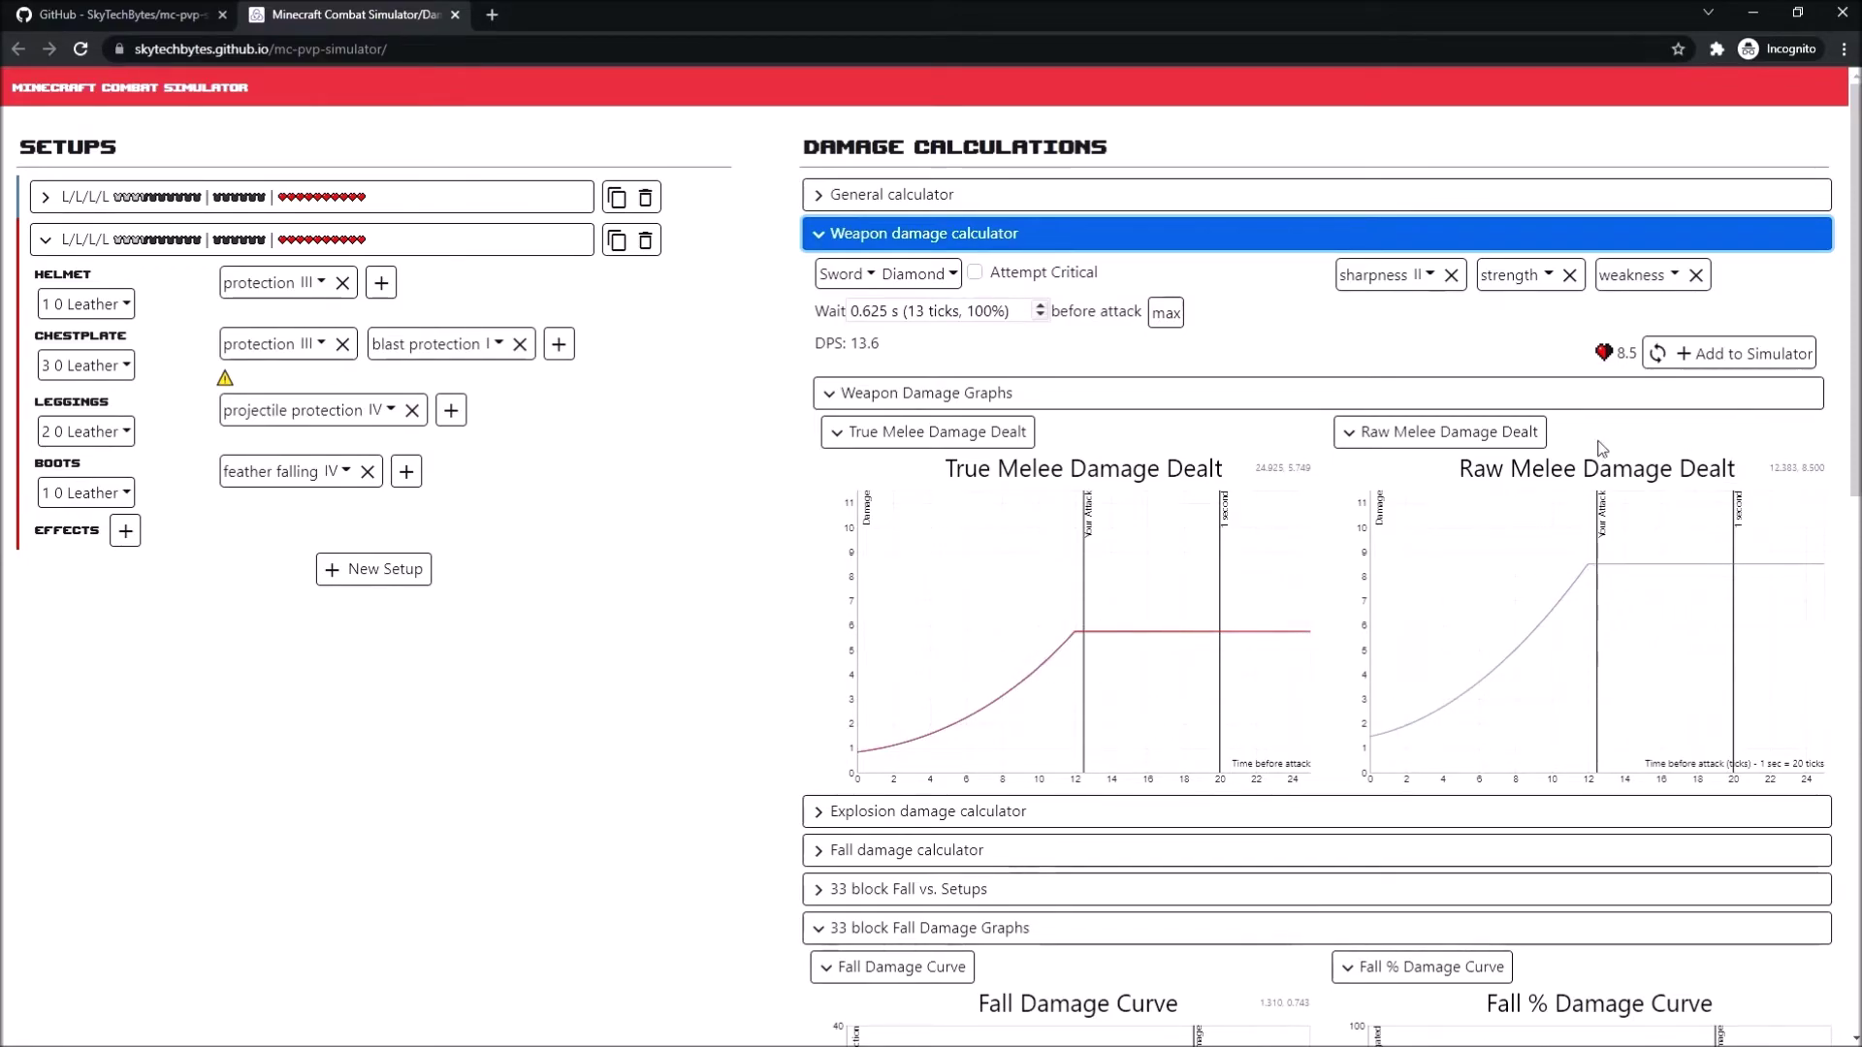
double_click(1467, 474)
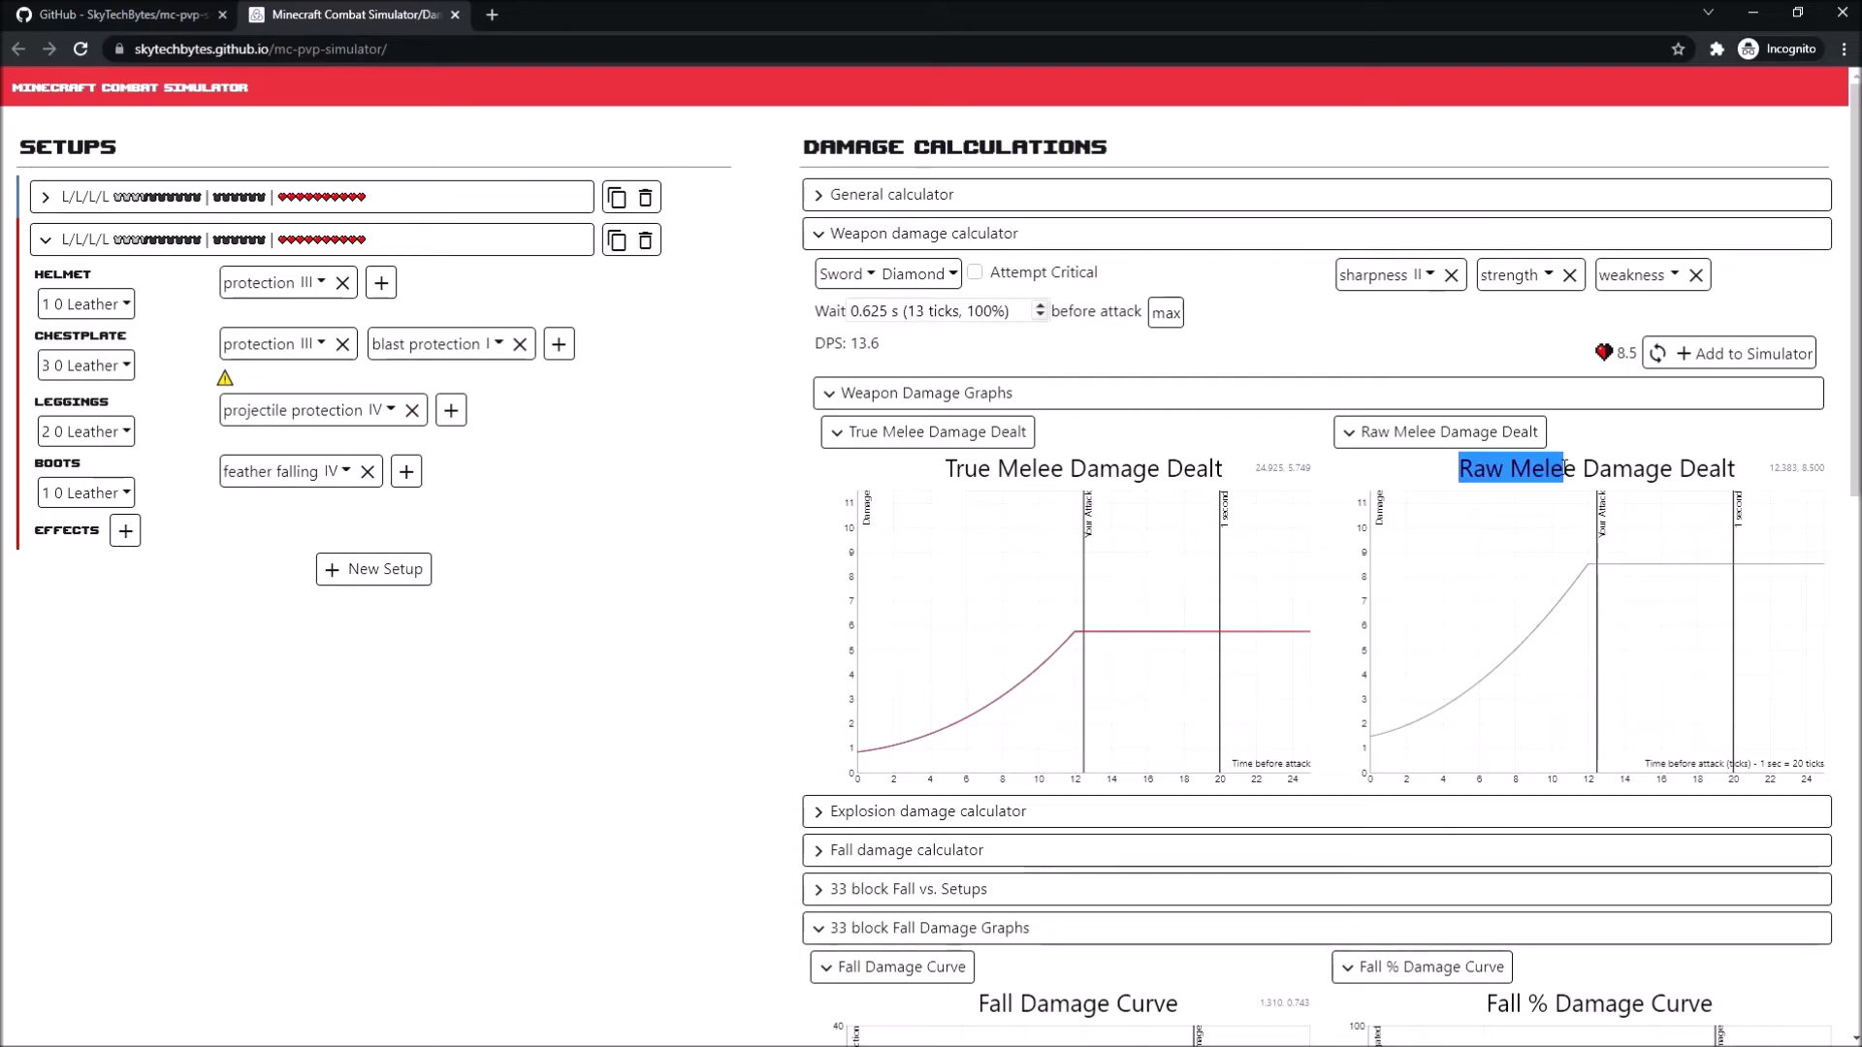
left_click(1386, 497)
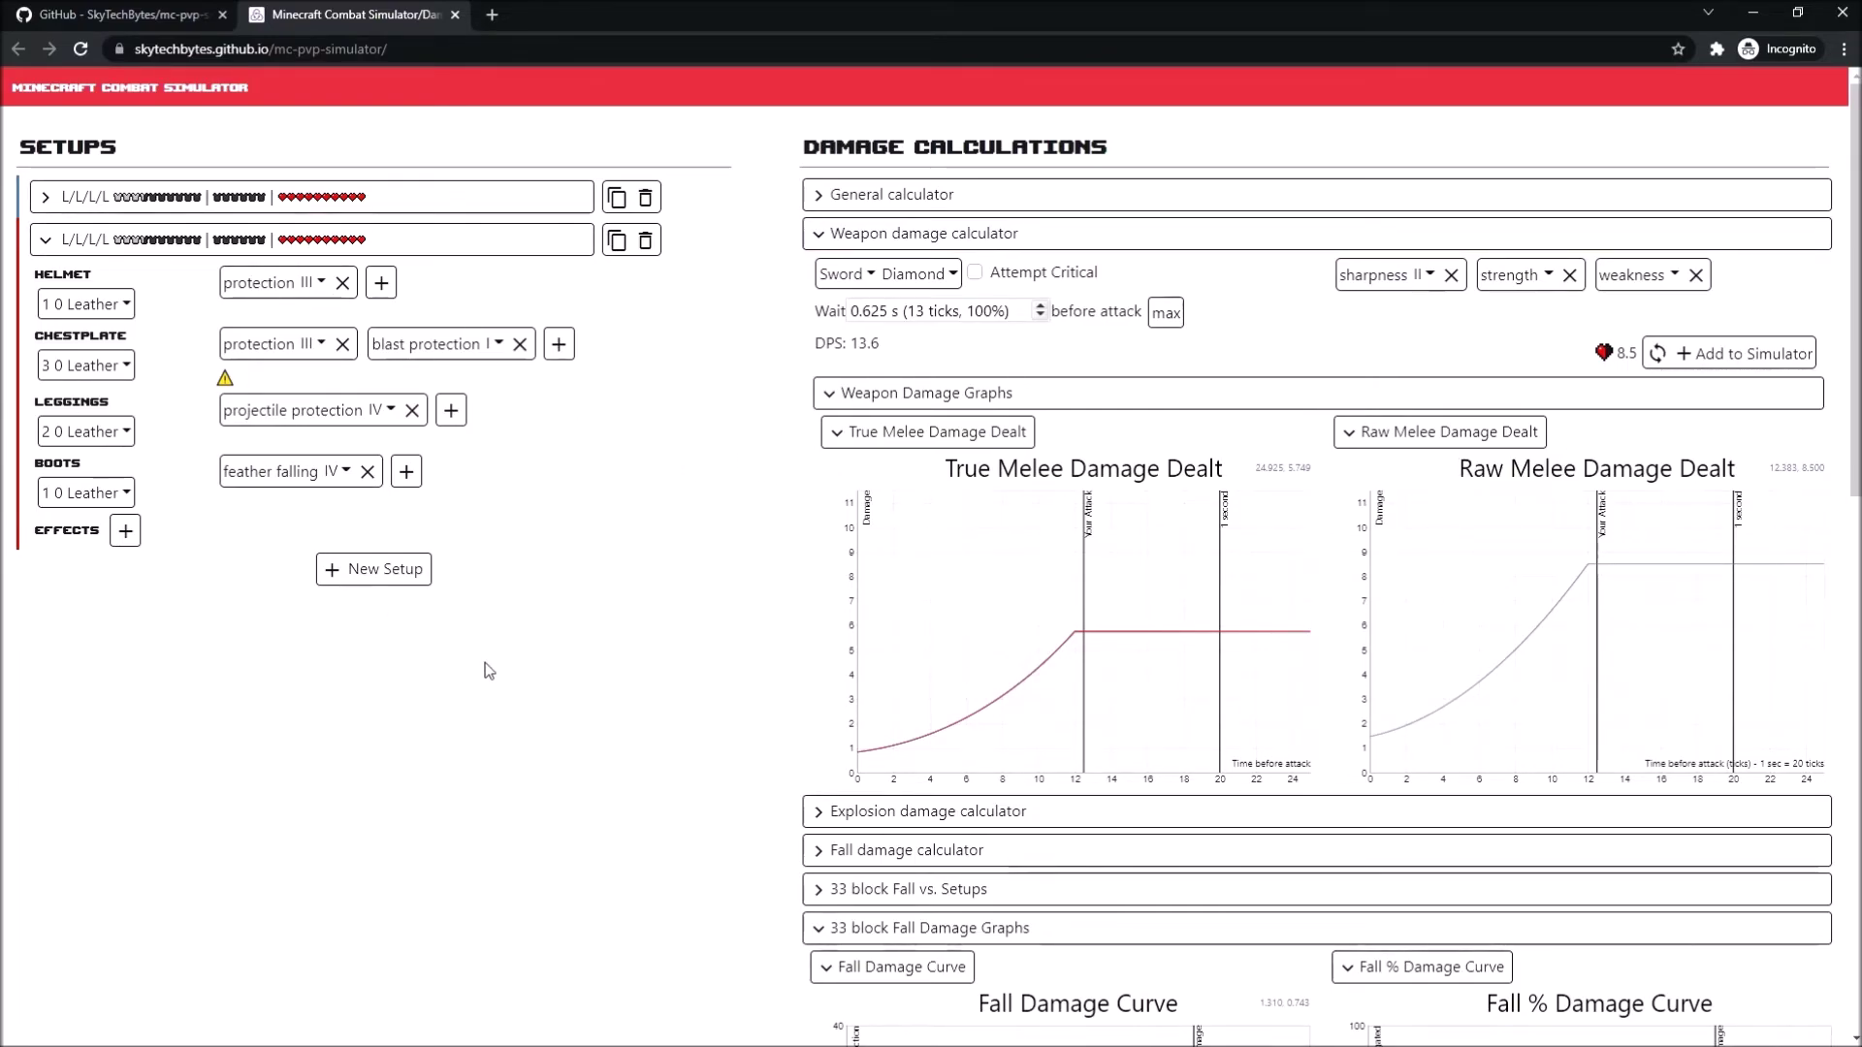
- Raise the second setup's helmet and chestplate protection from III to IV
left_click(312, 282)
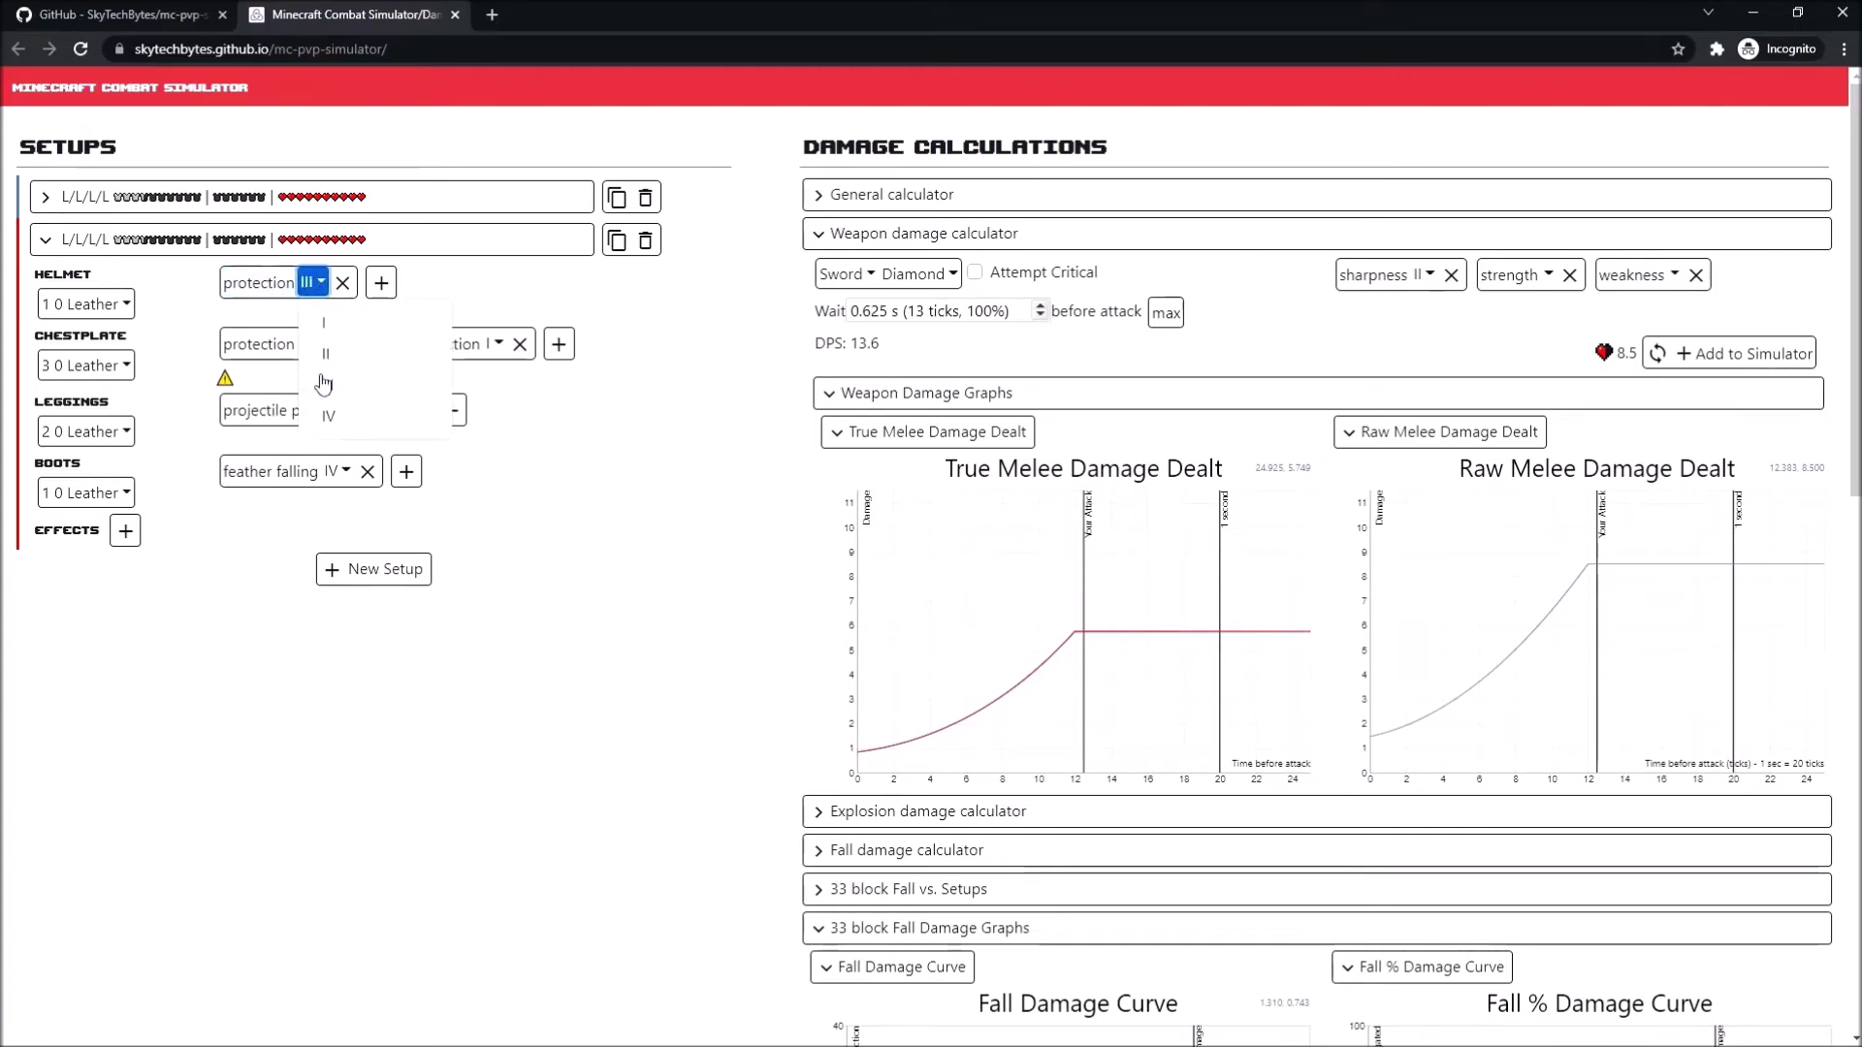
left_click(682, 523)
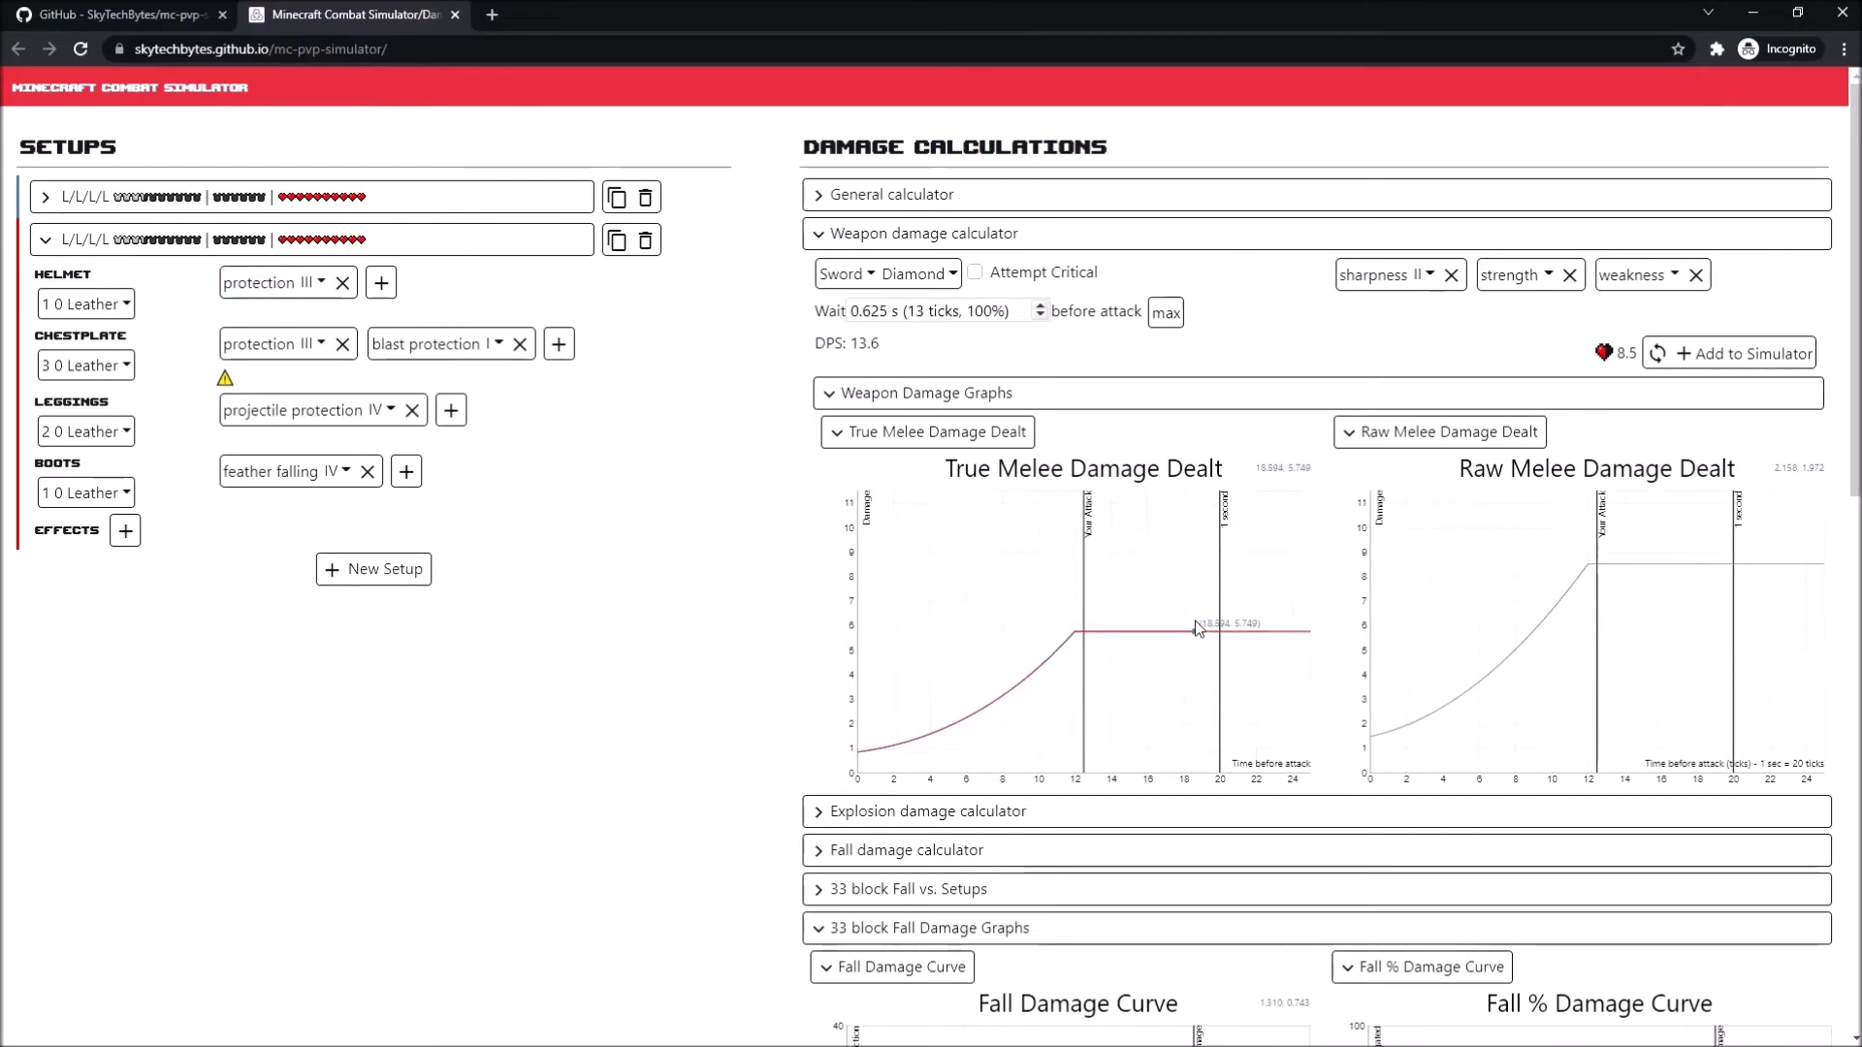
left_click(313, 282)
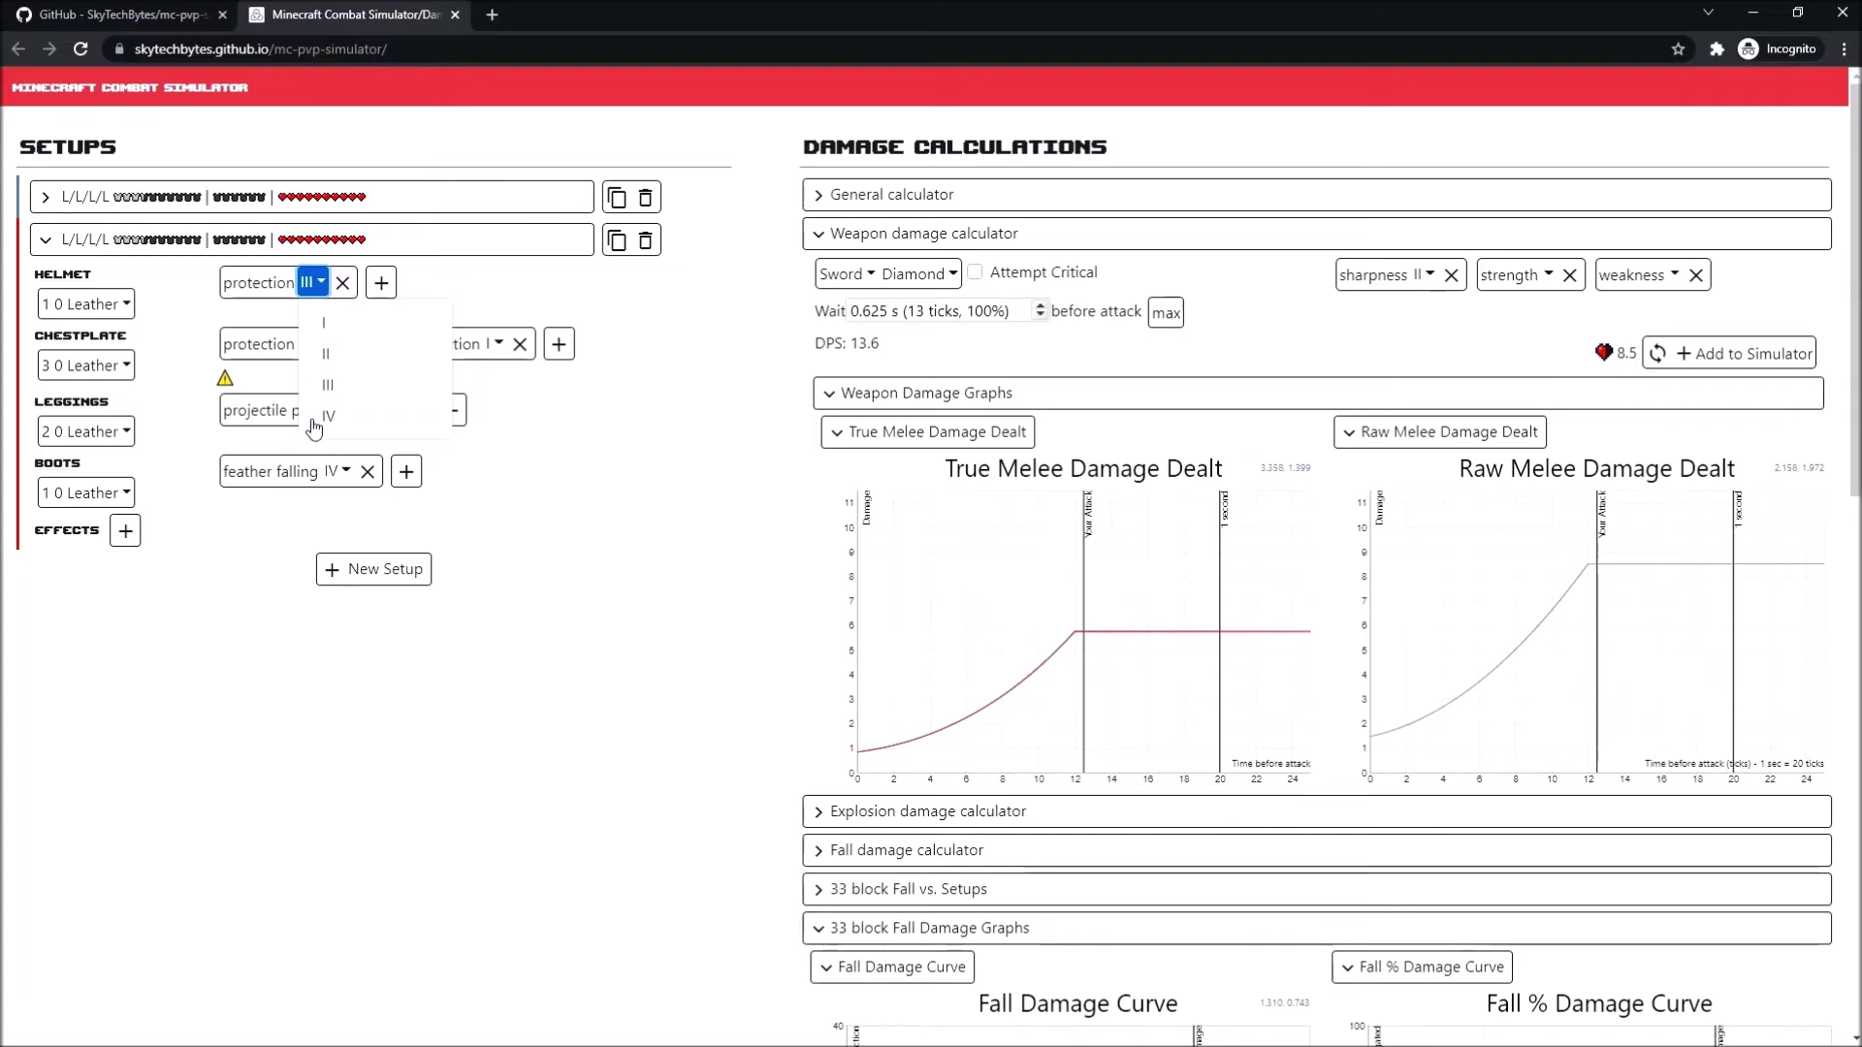
left_click(328, 416)
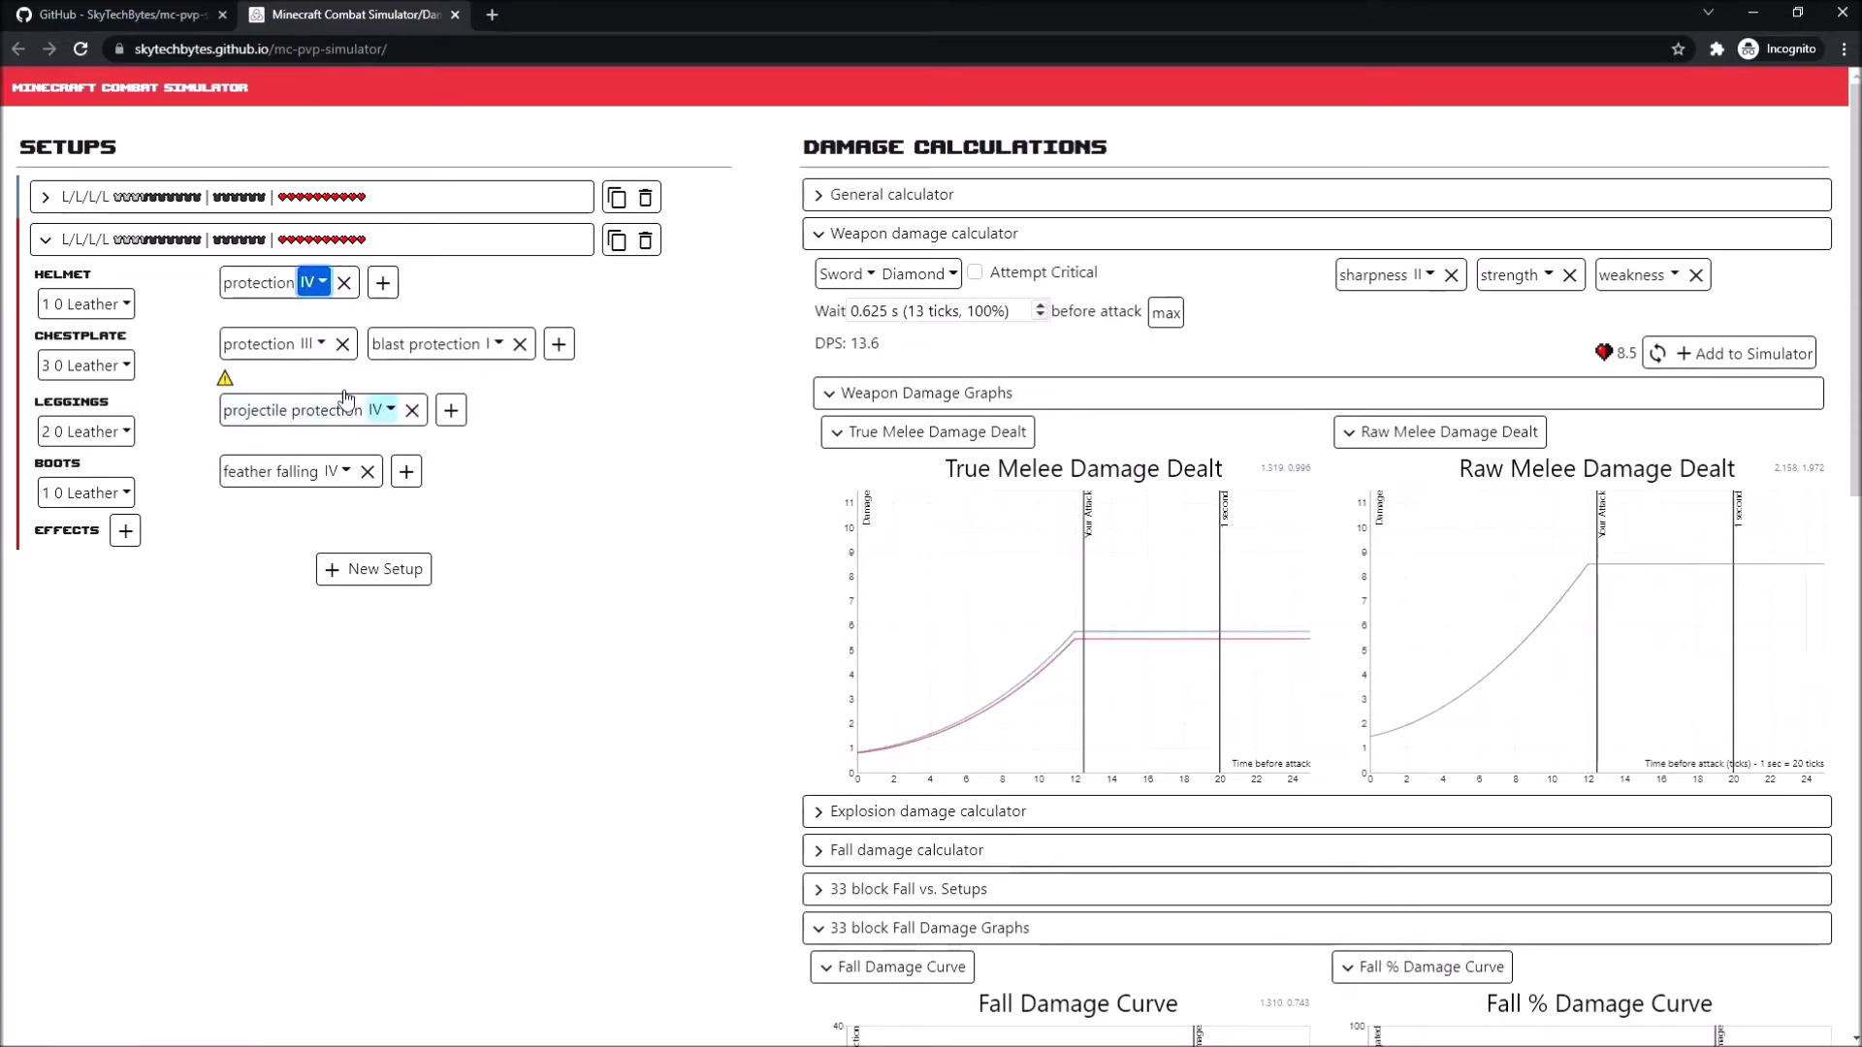
left_click(318, 343)
left_click(326, 477)
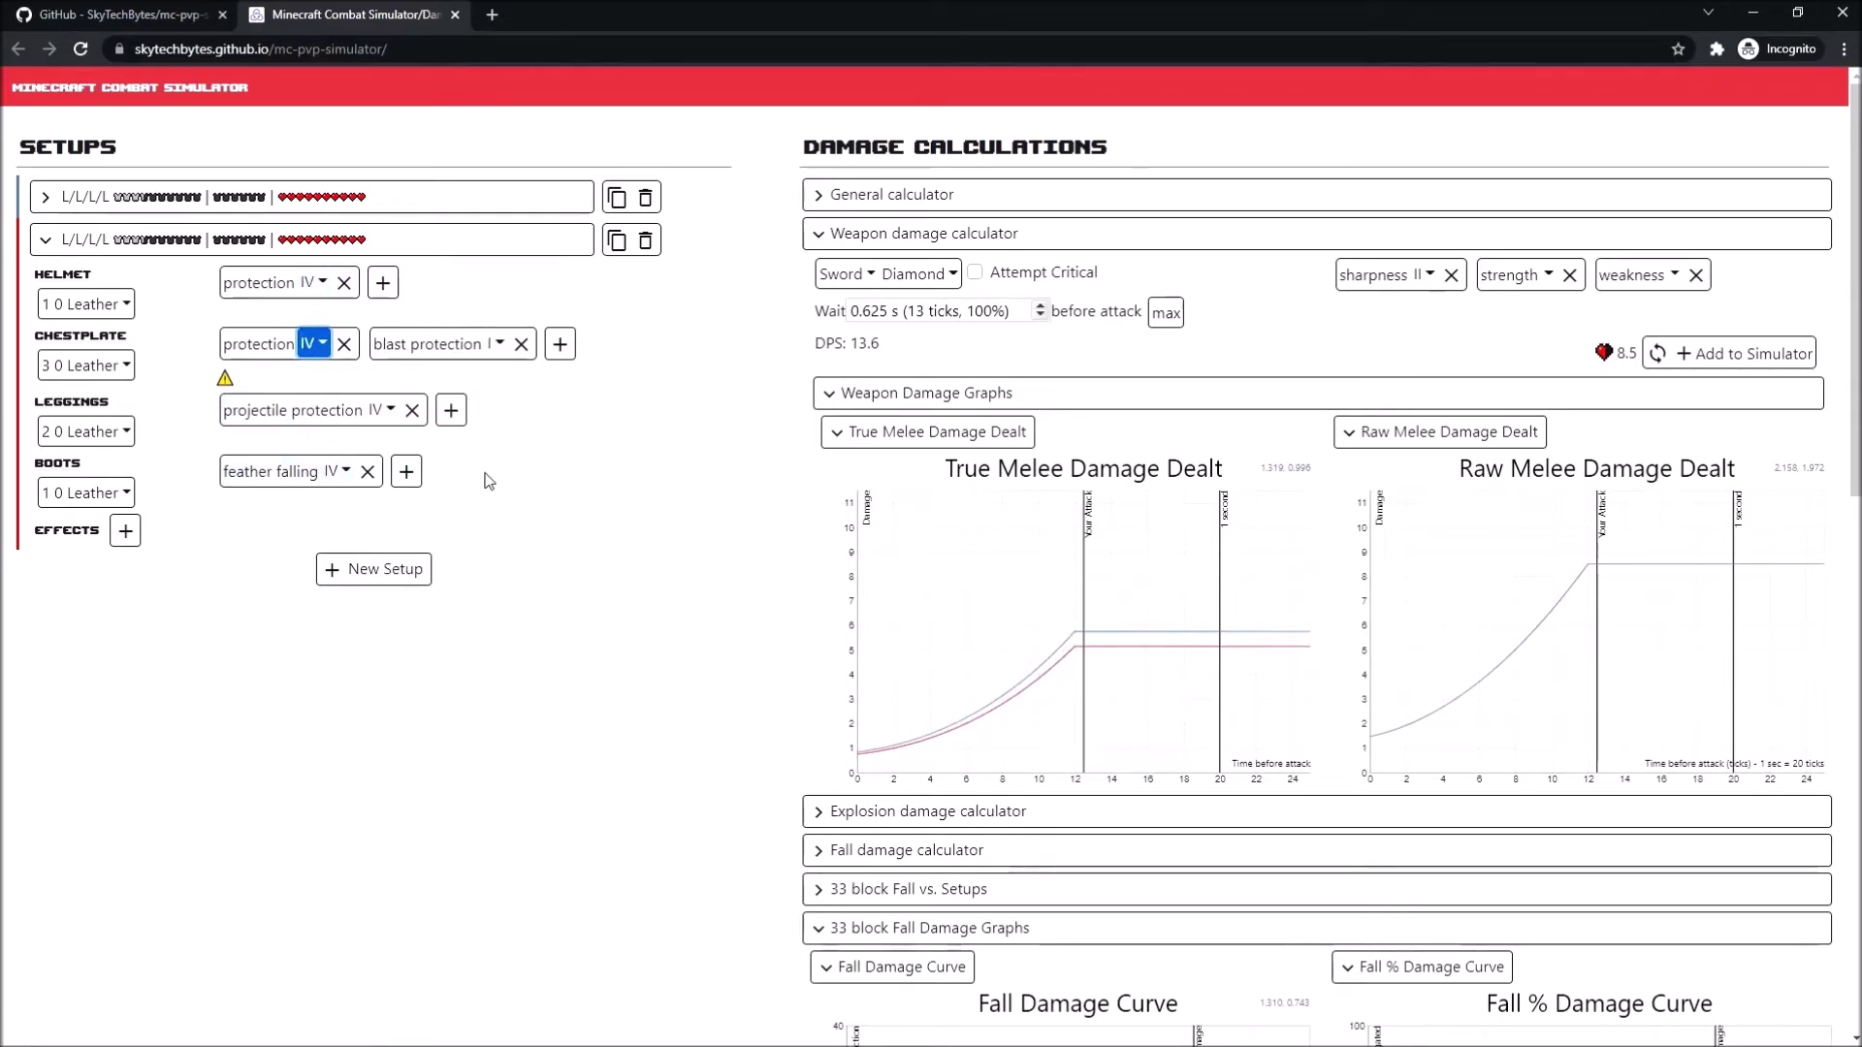
- Replace the leggings' projectile protection IV with protection IV
left_click(412, 410)
left_click(241, 415)
left_click(242, 412)
left_click(250, 512)
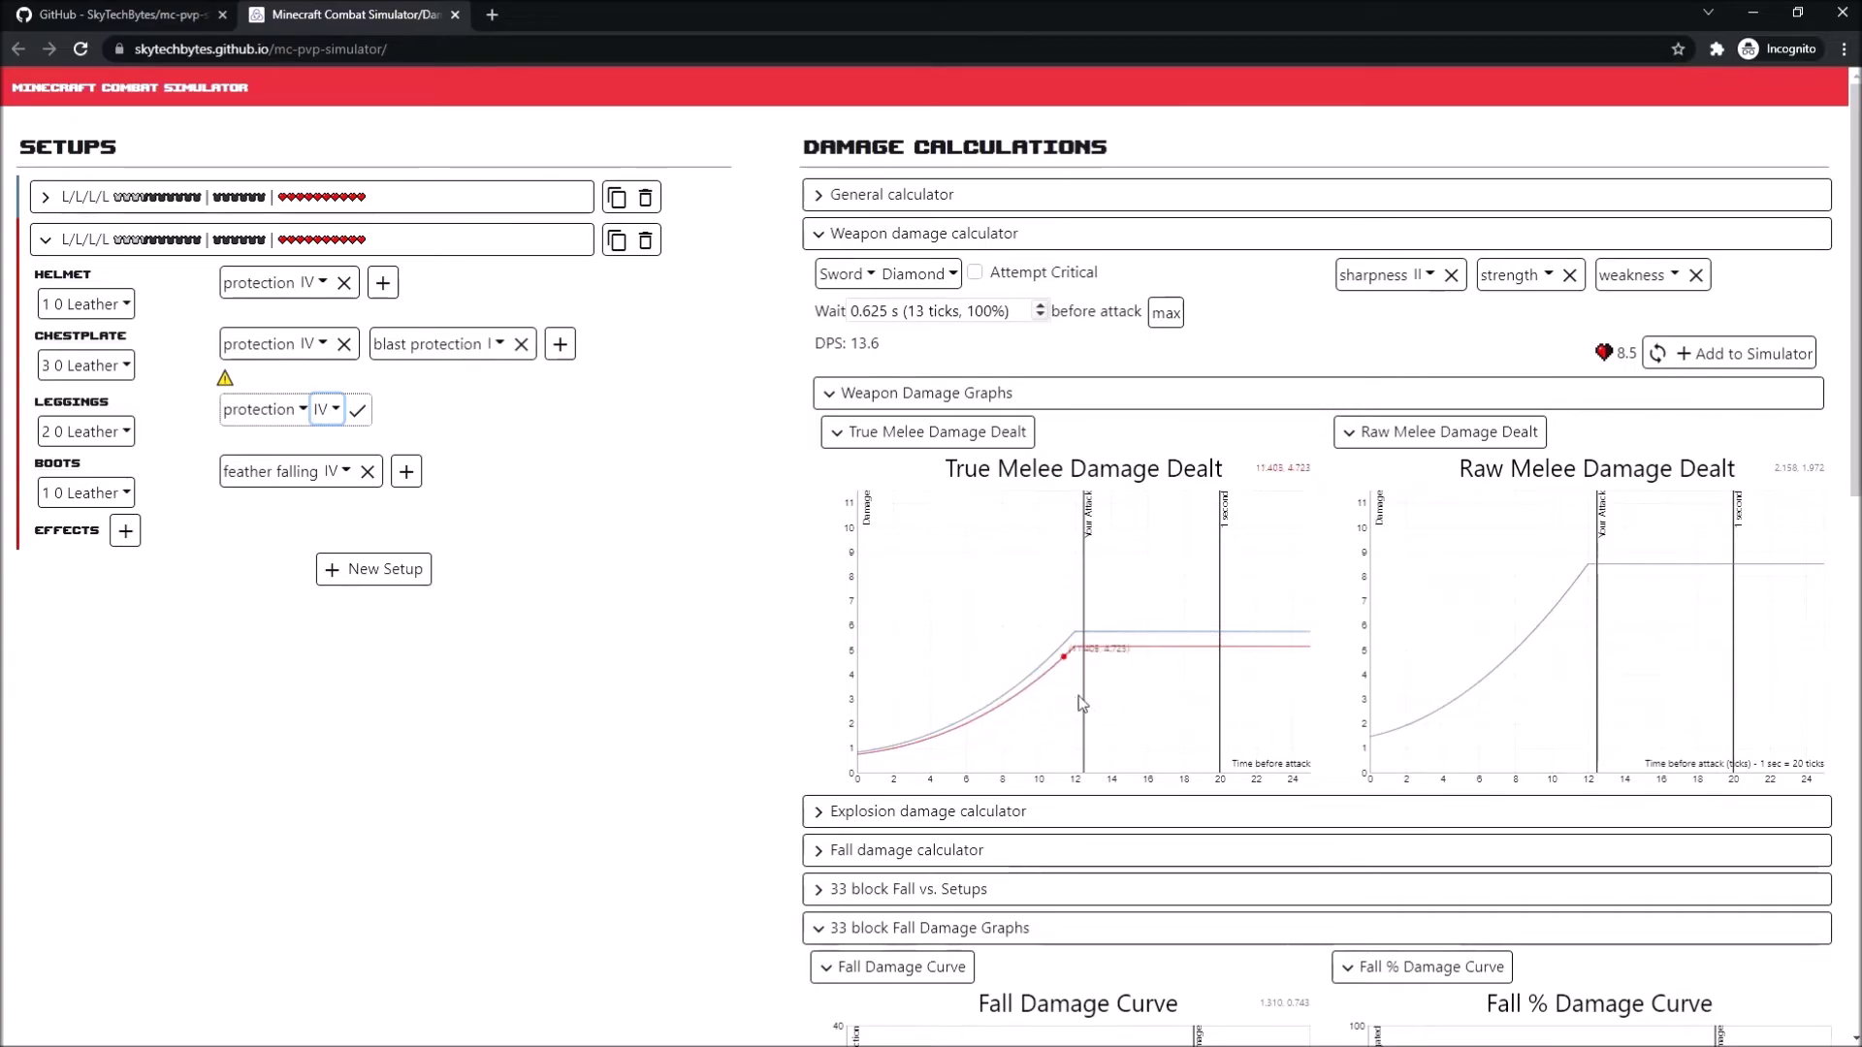
- Expand the first leather setup to show its protection III helmet and chestplate
left_click(417, 198)
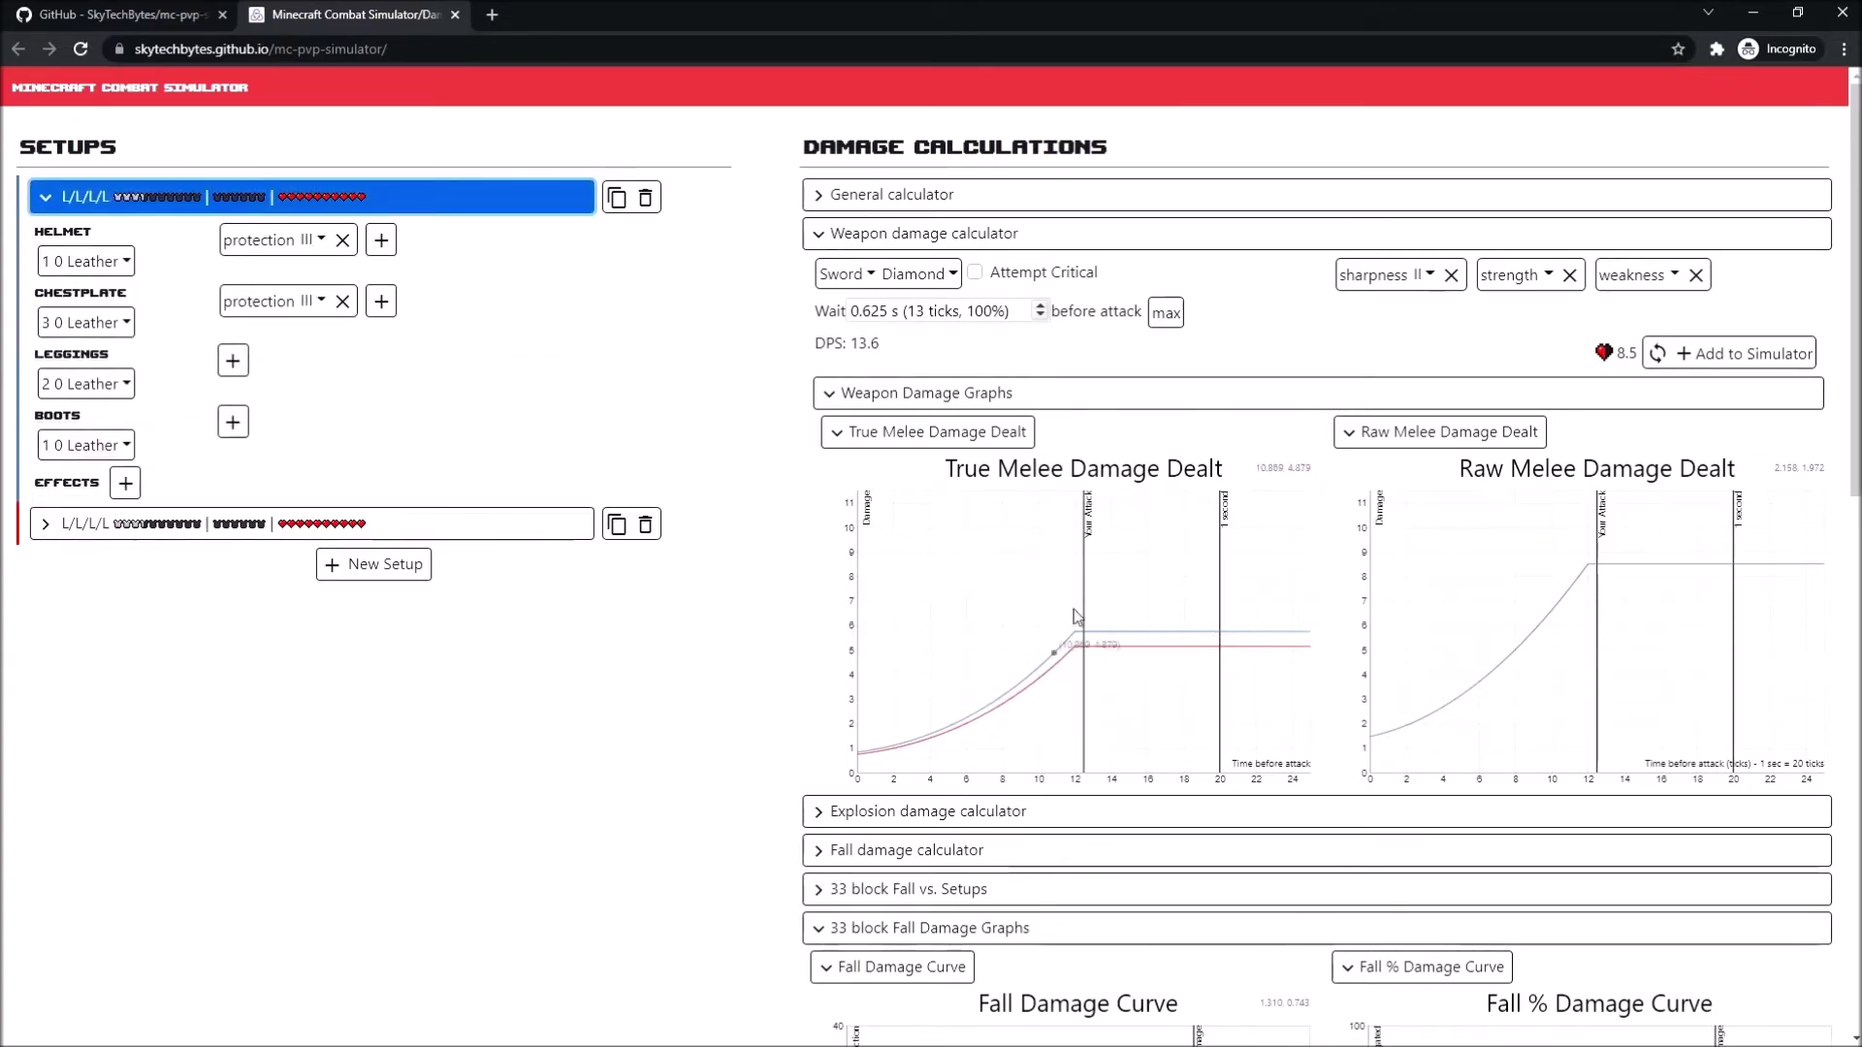
left_click(665, 768)
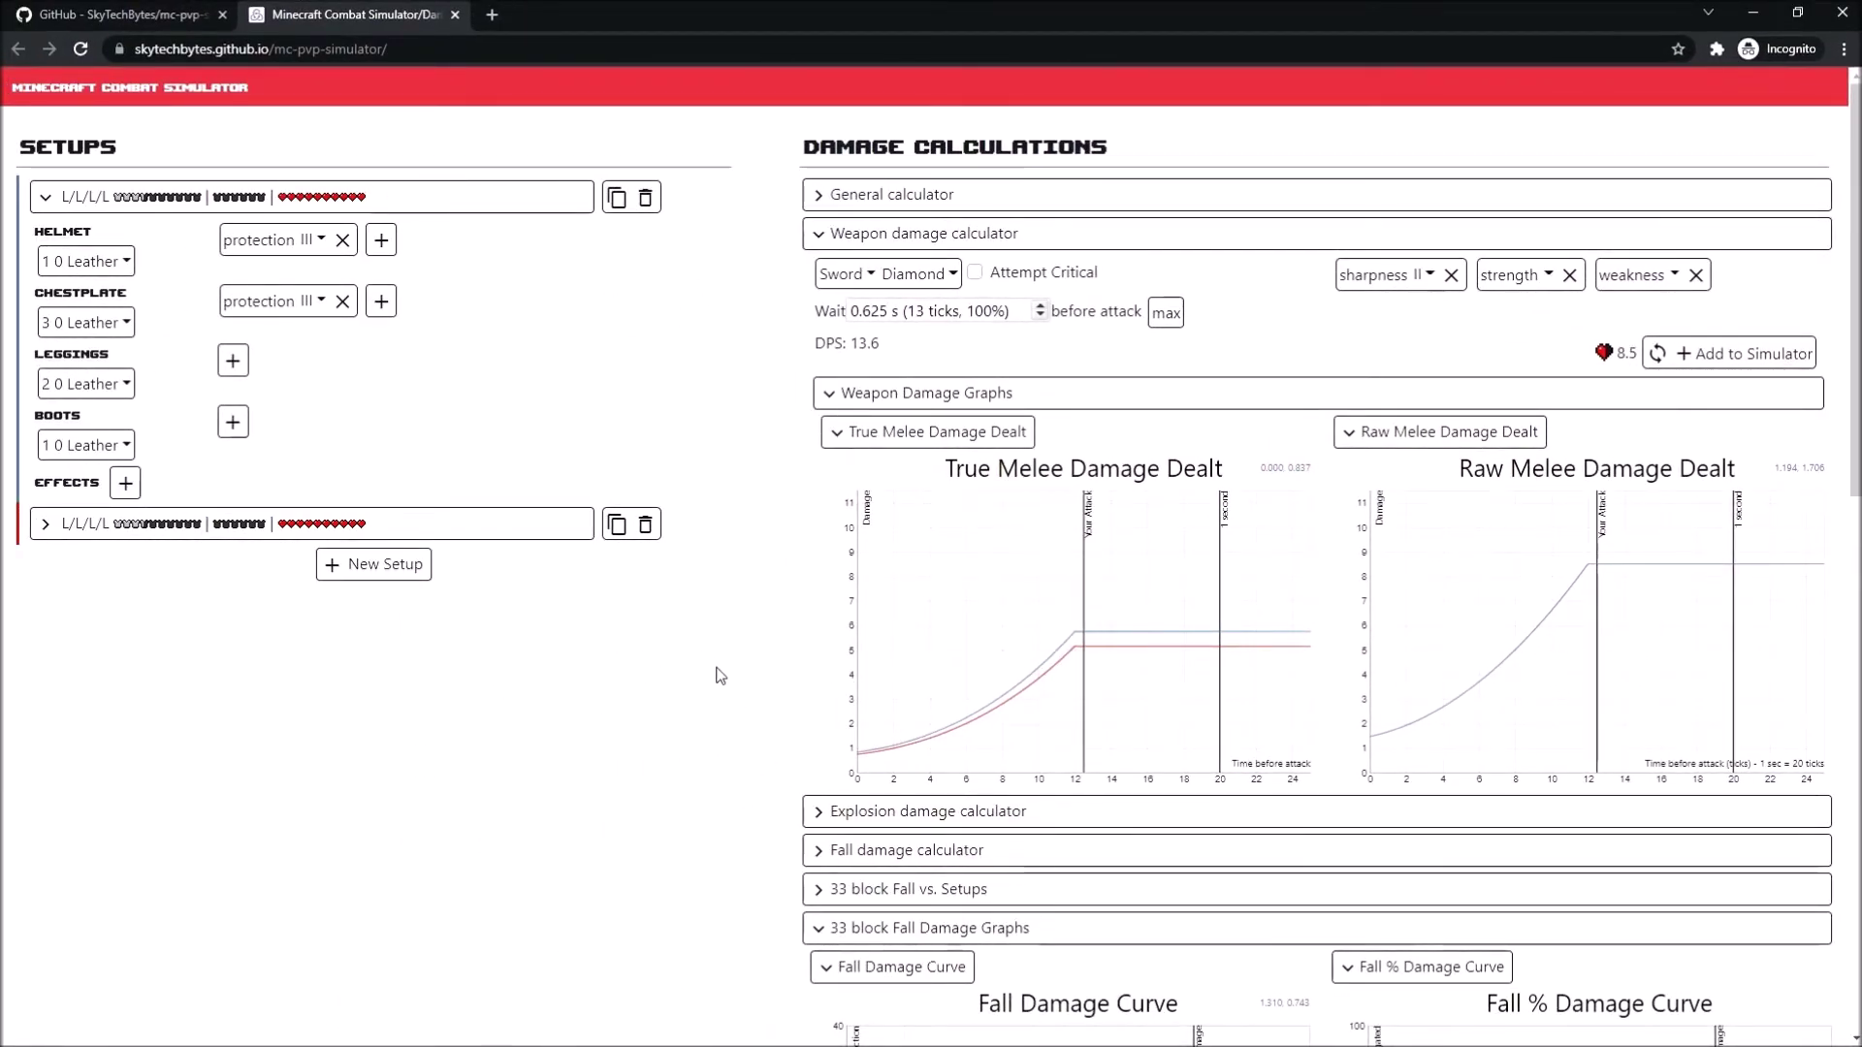
- Collapse the Weapon Damage Graphs section
scroll(748, 519, "down", 4)
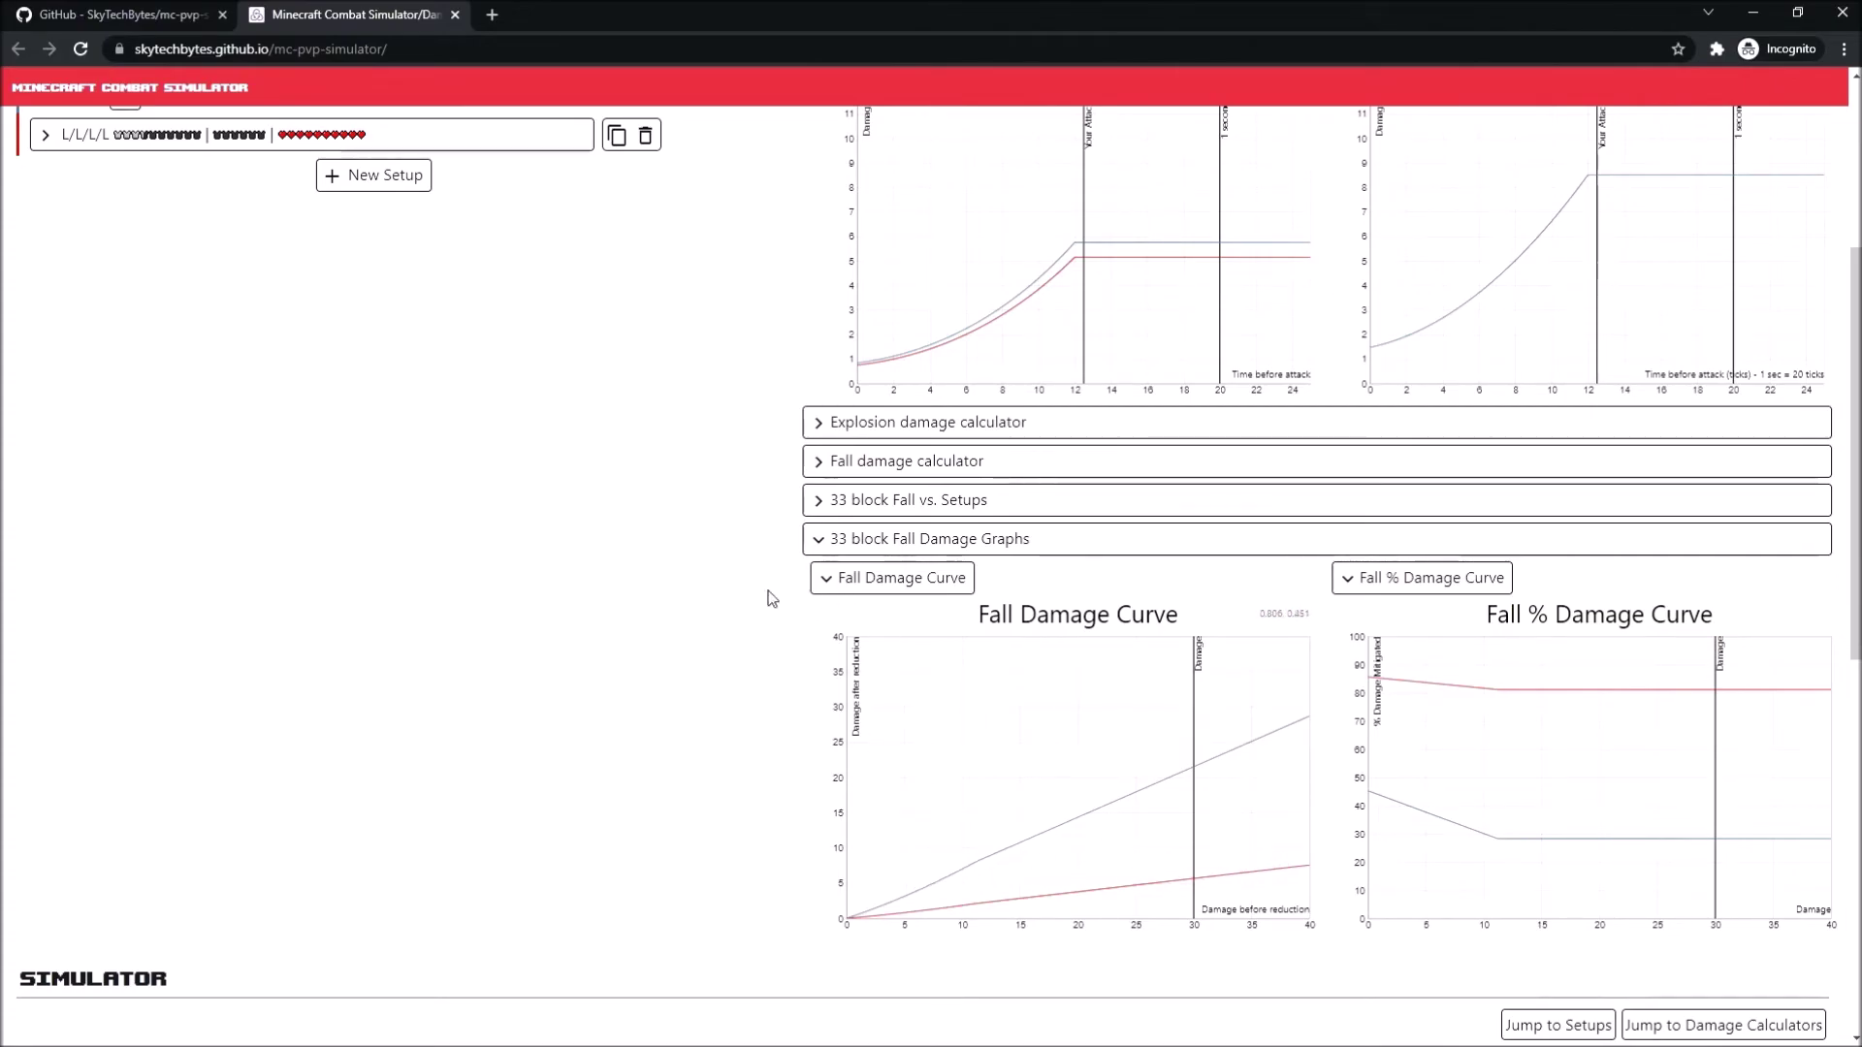
scroll(753, 589, "up", 4)
scroll(726, 445, "down", 7)
scroll(725, 445, "up", 7)
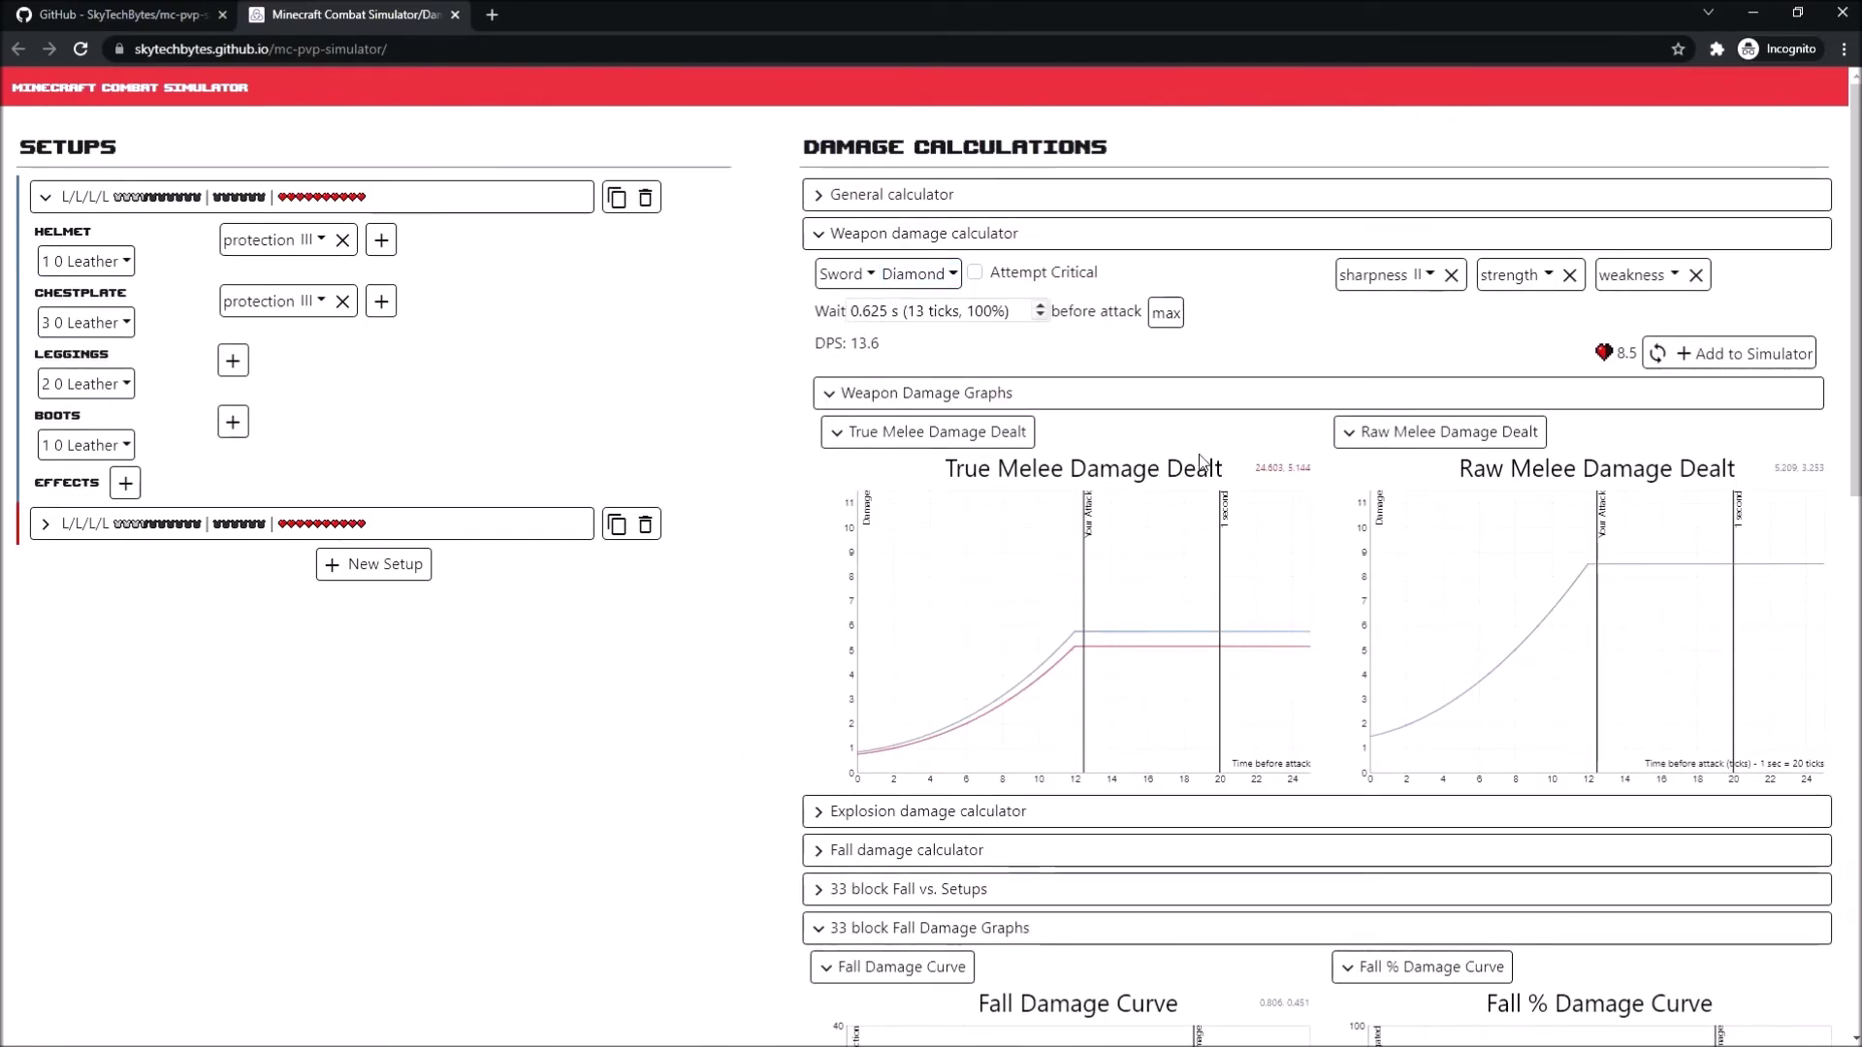
left_click(1094, 408)
left_click(1094, 407)
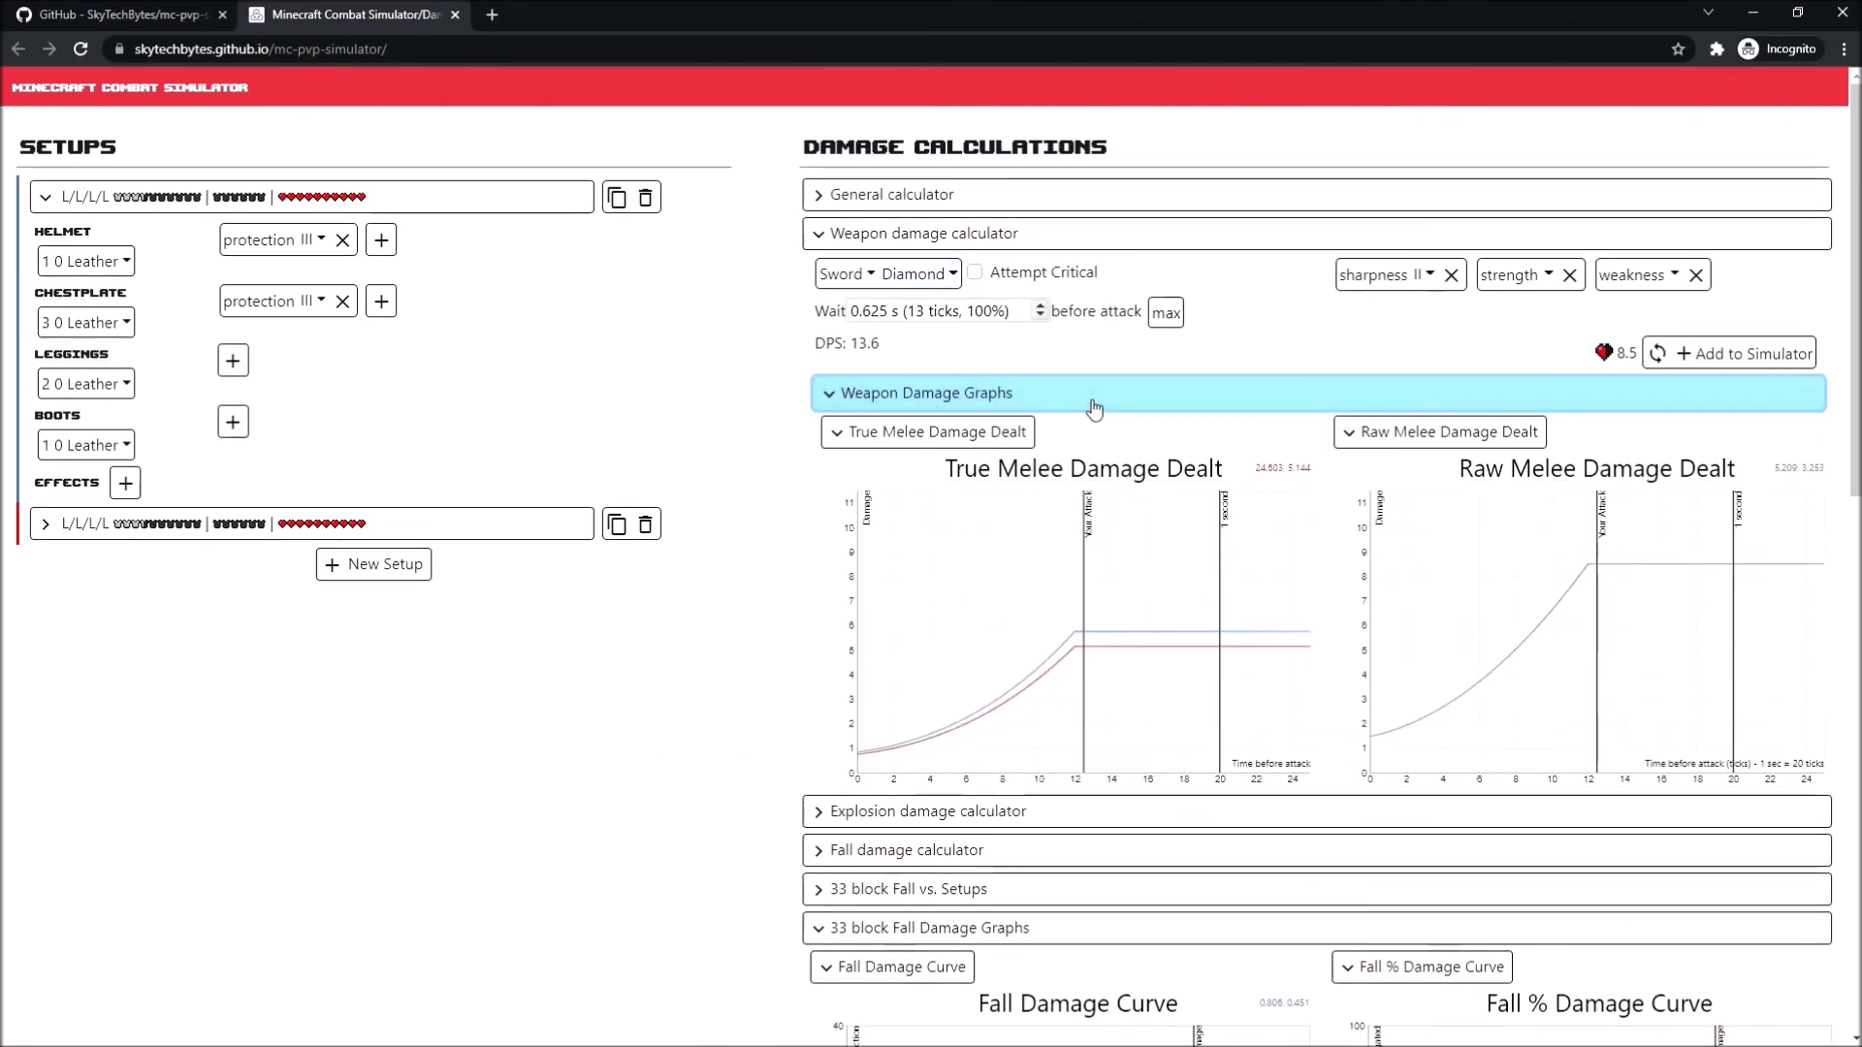
left_click(1176, 398)
- Collapse the Melee Damage Graphs and briefly expand then collapse the fall damage calculator
scroll(1013, 608, "down", 1)
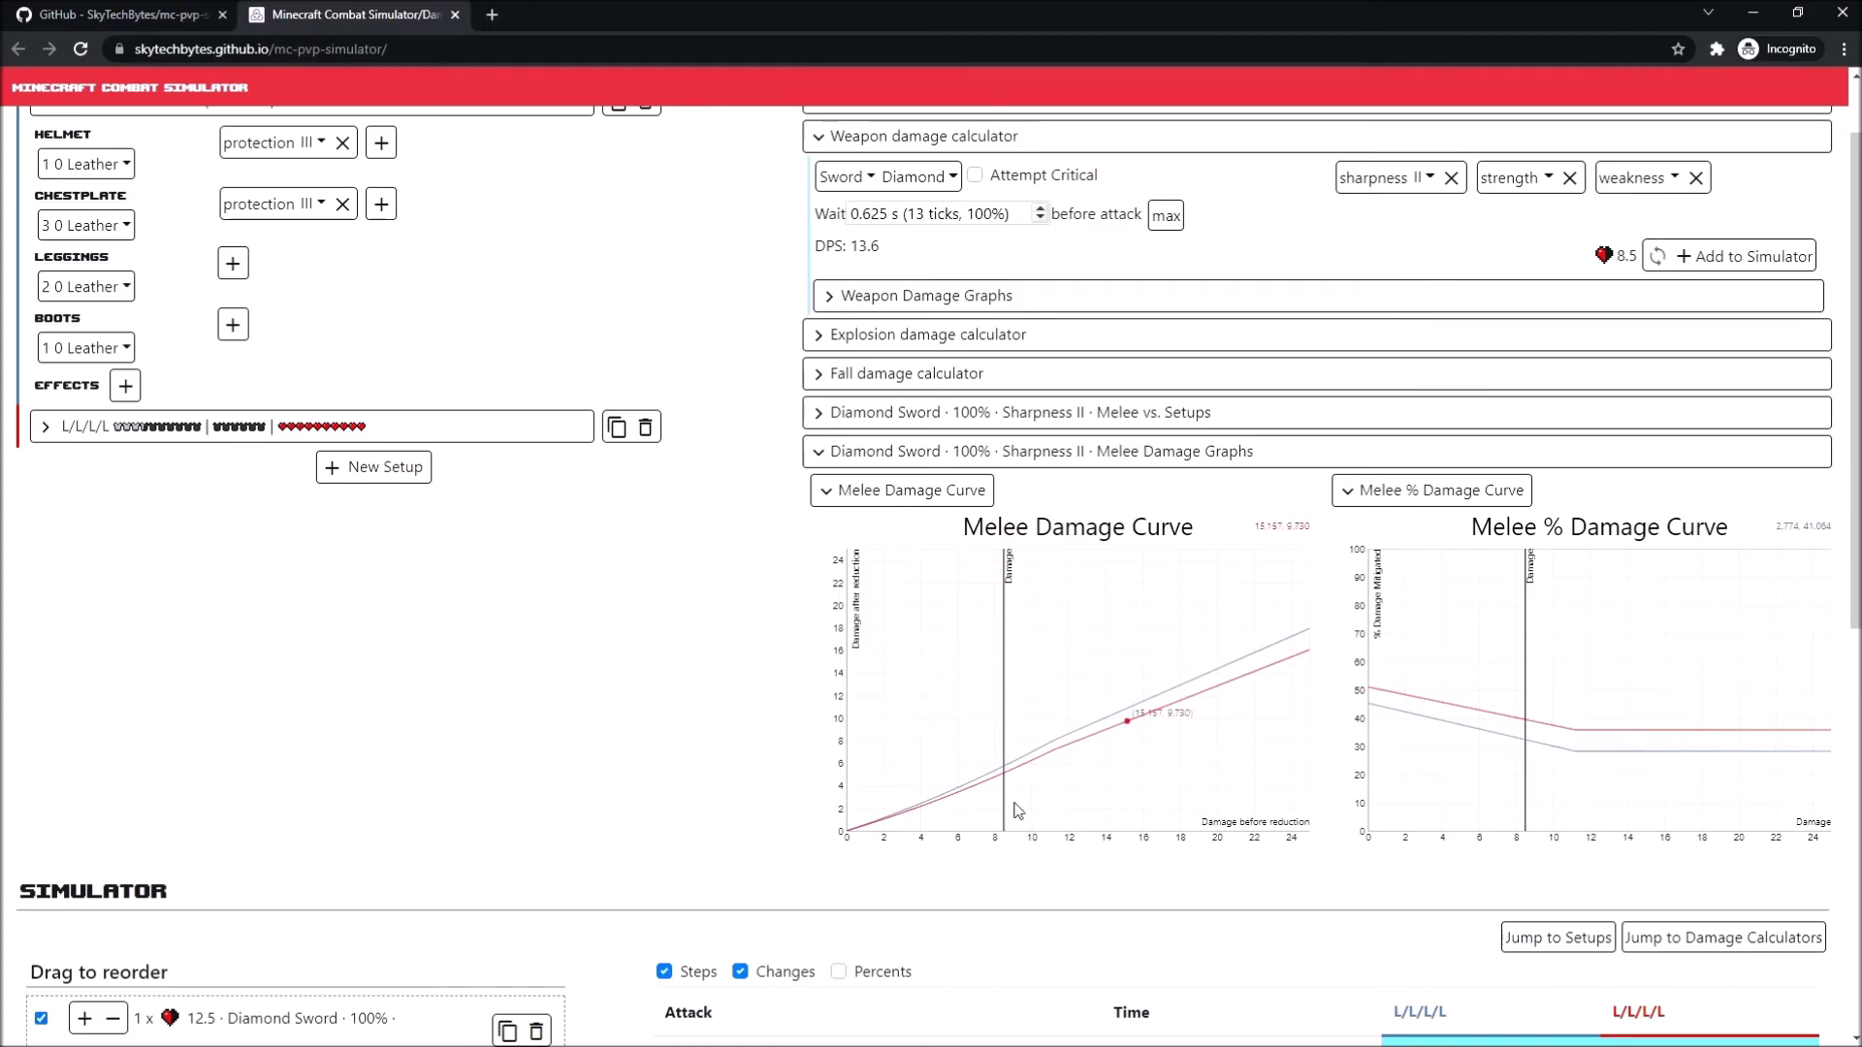
left_click(820, 452)
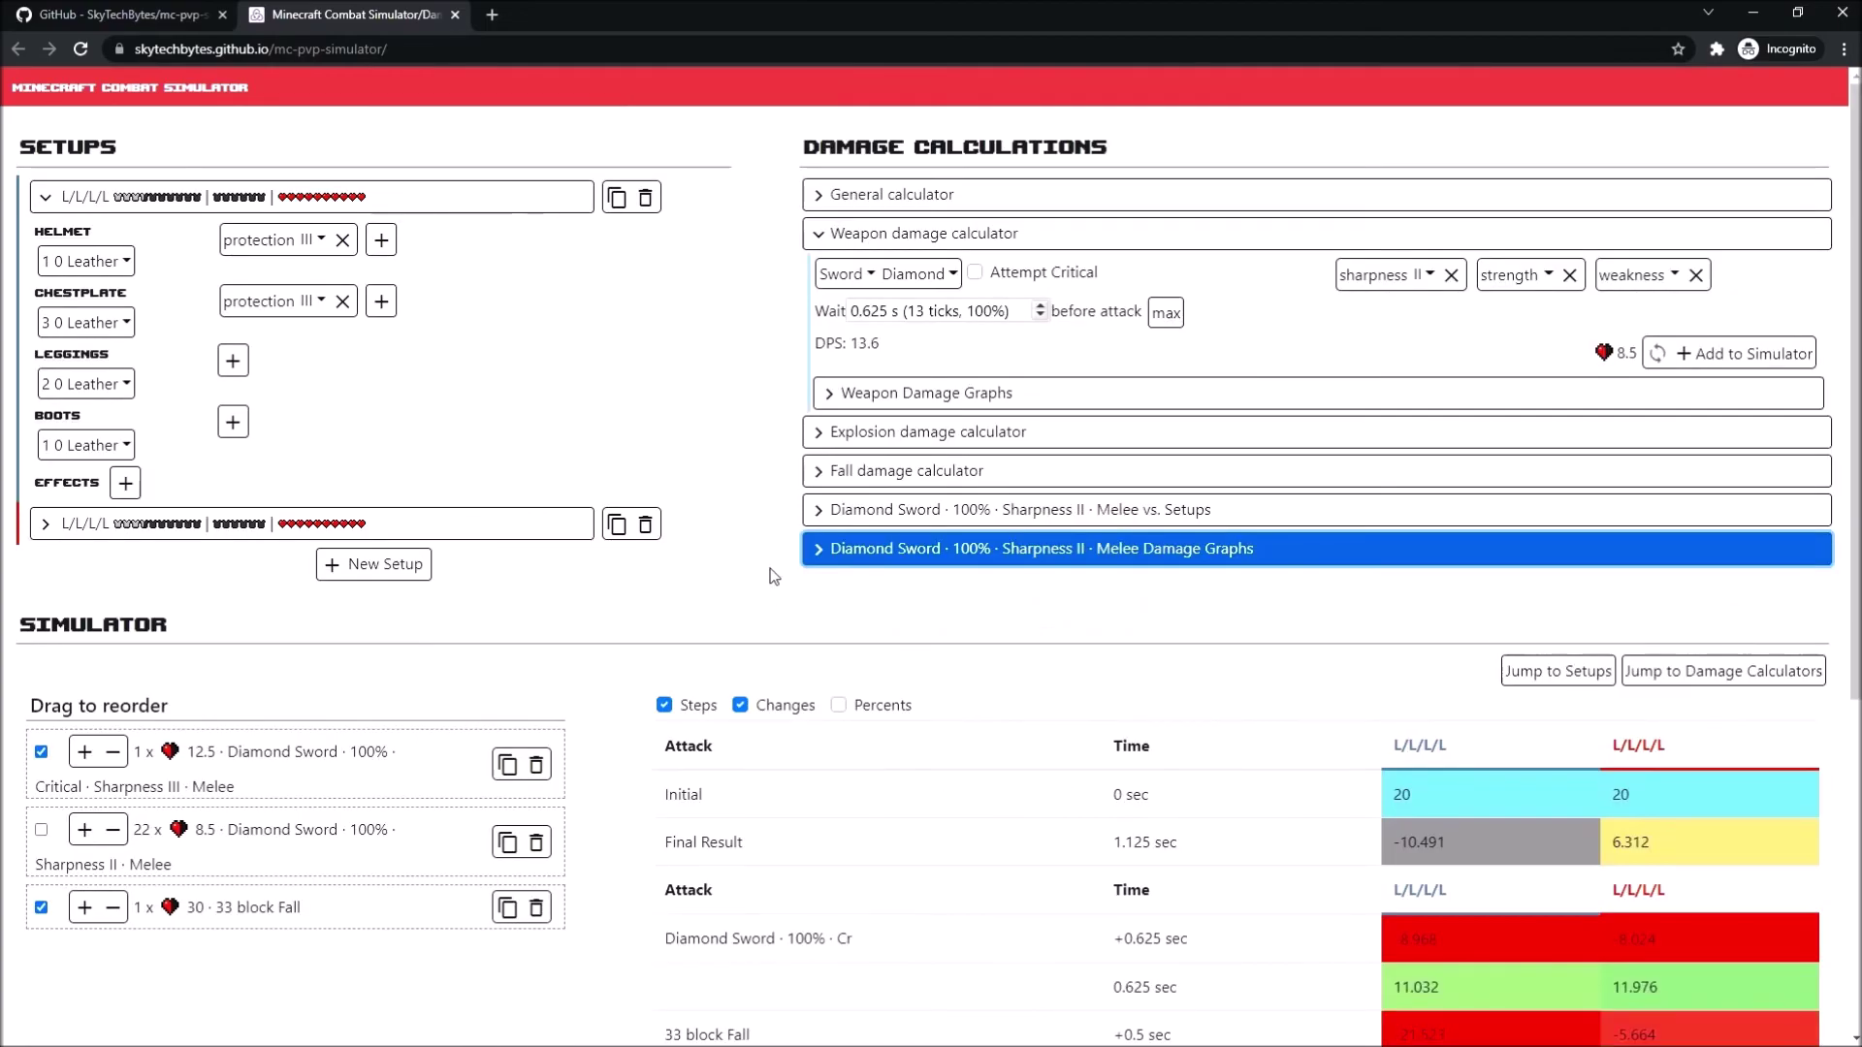
left_click(872, 483)
left_click(872, 482)
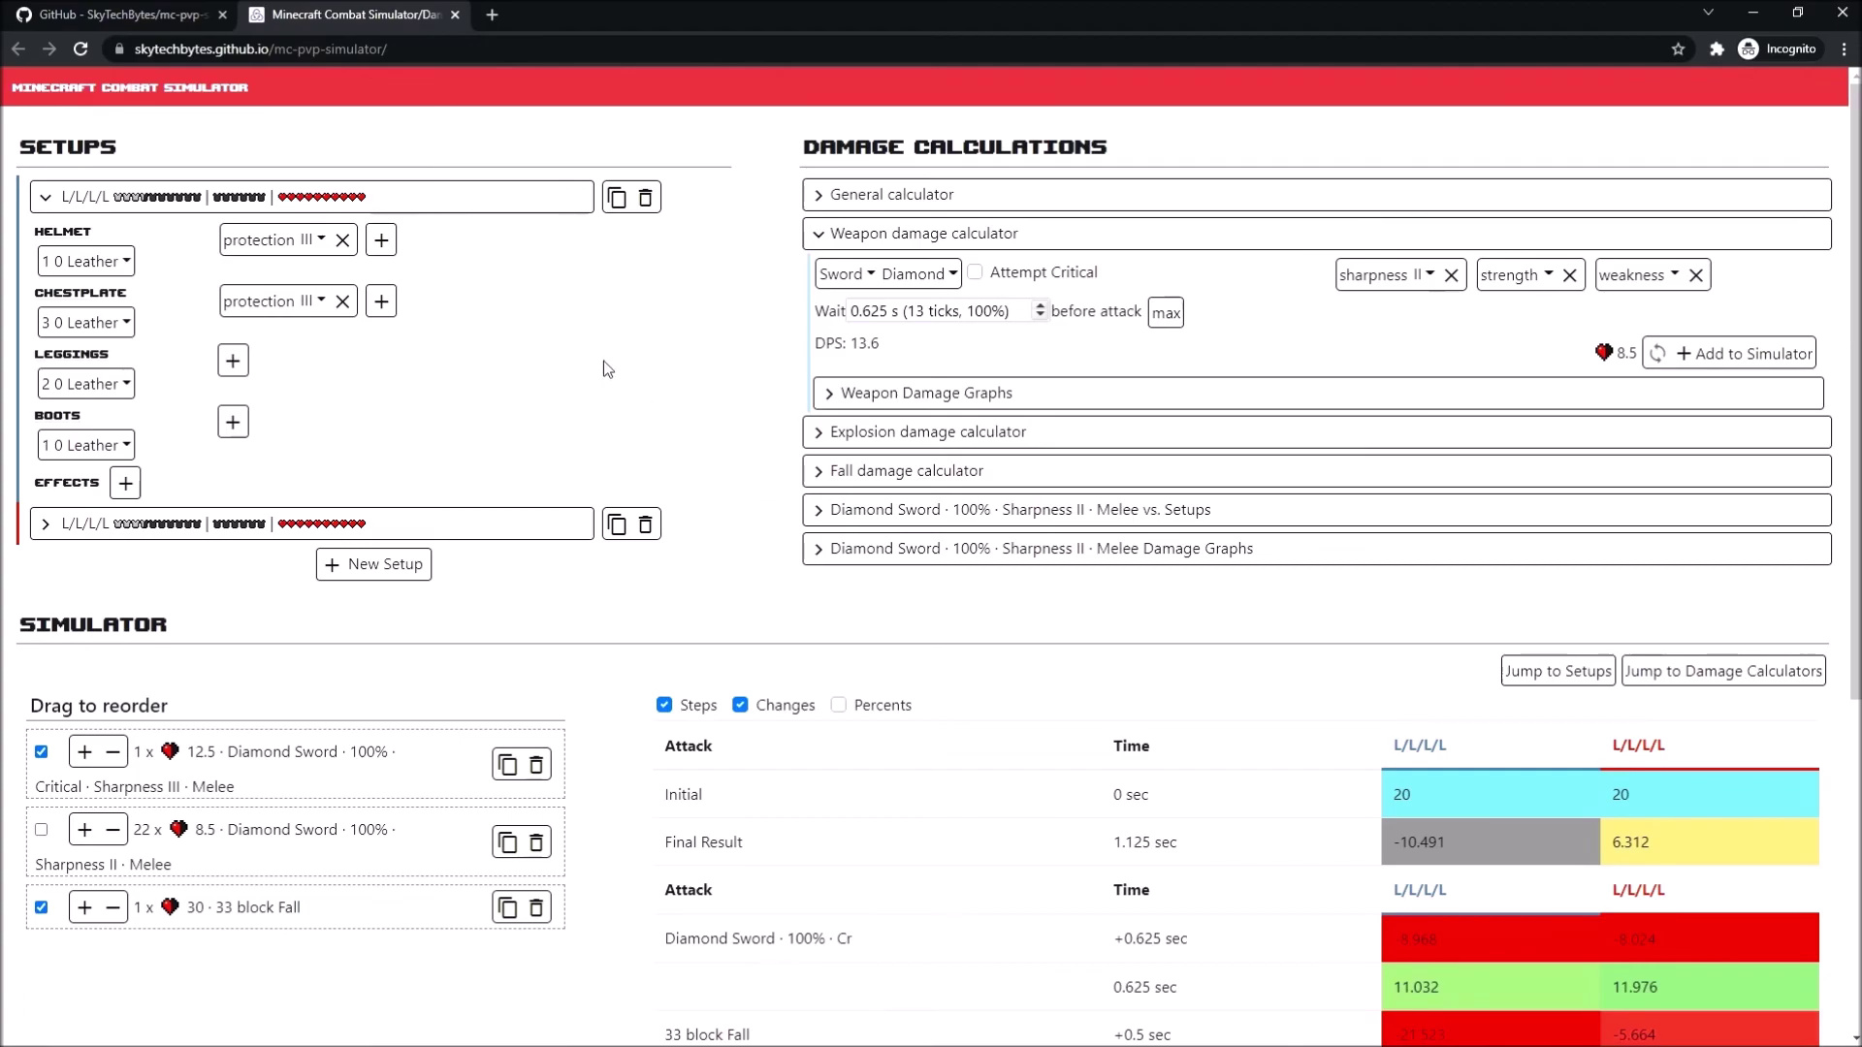
left_click(110, 7)
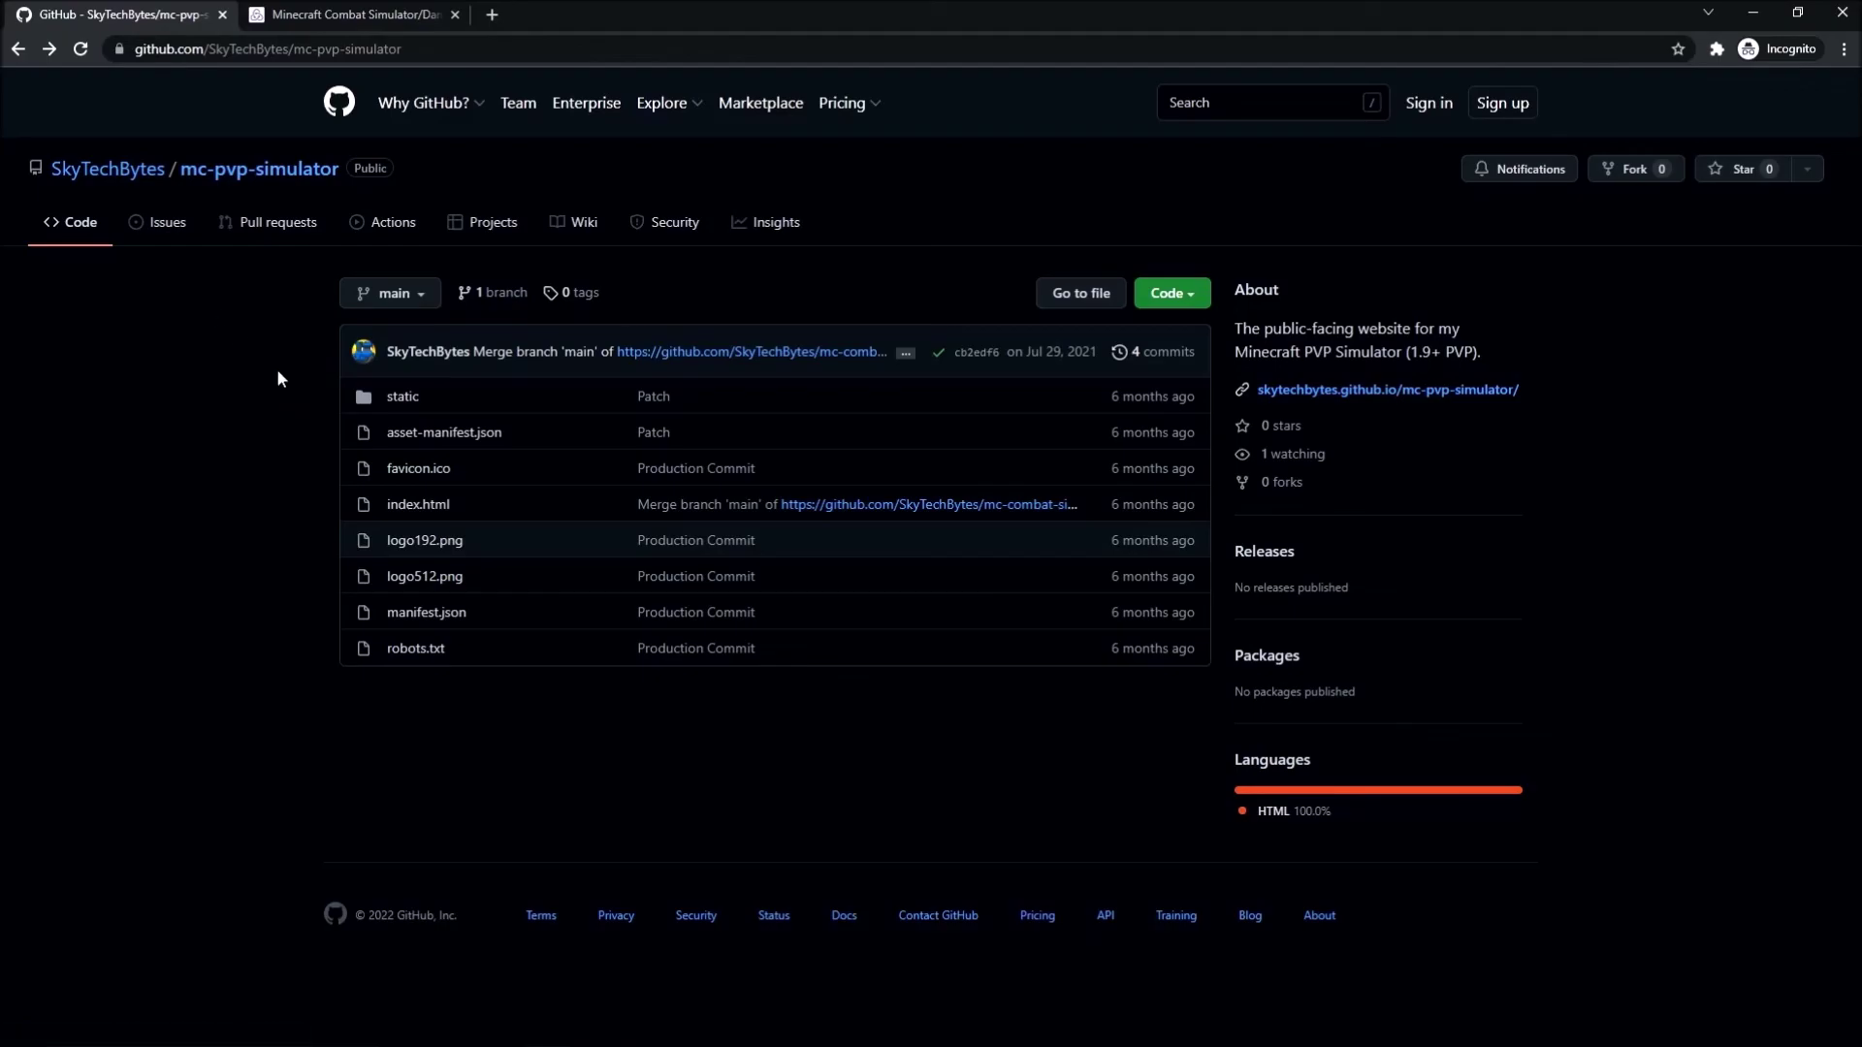
left_click(326, 6)
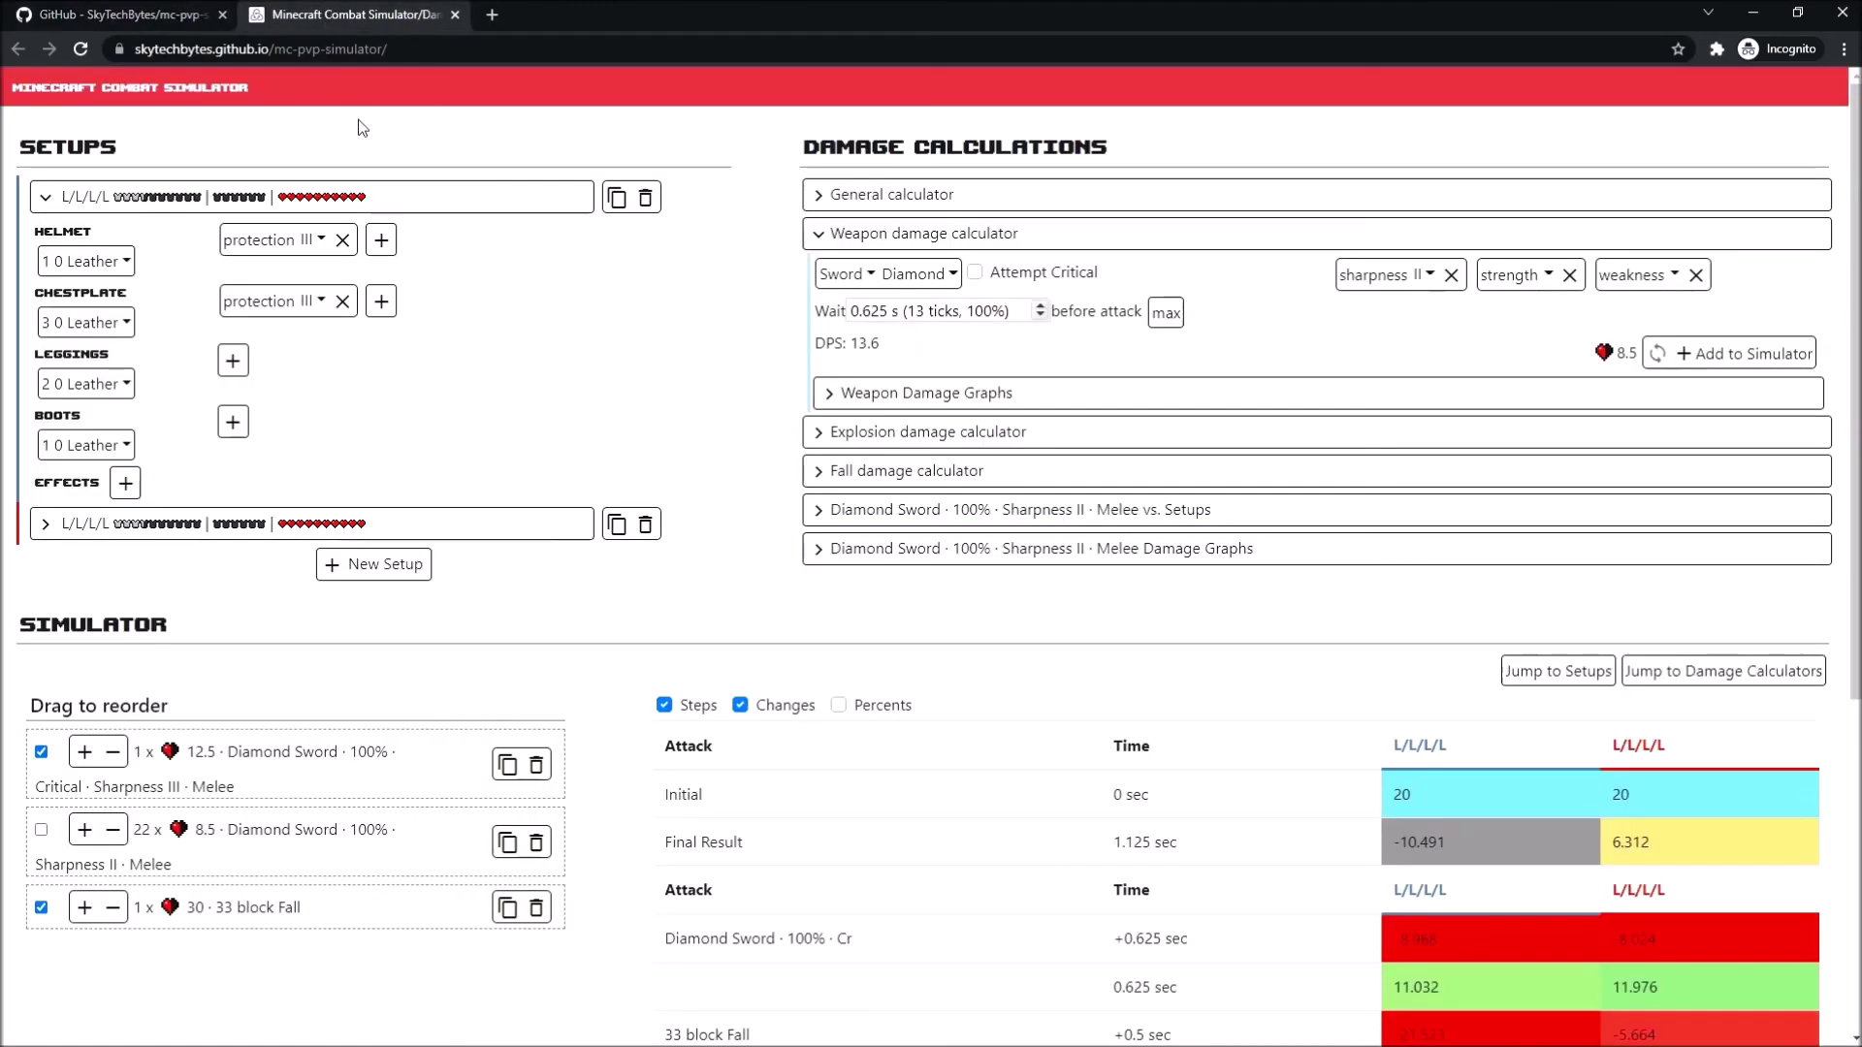